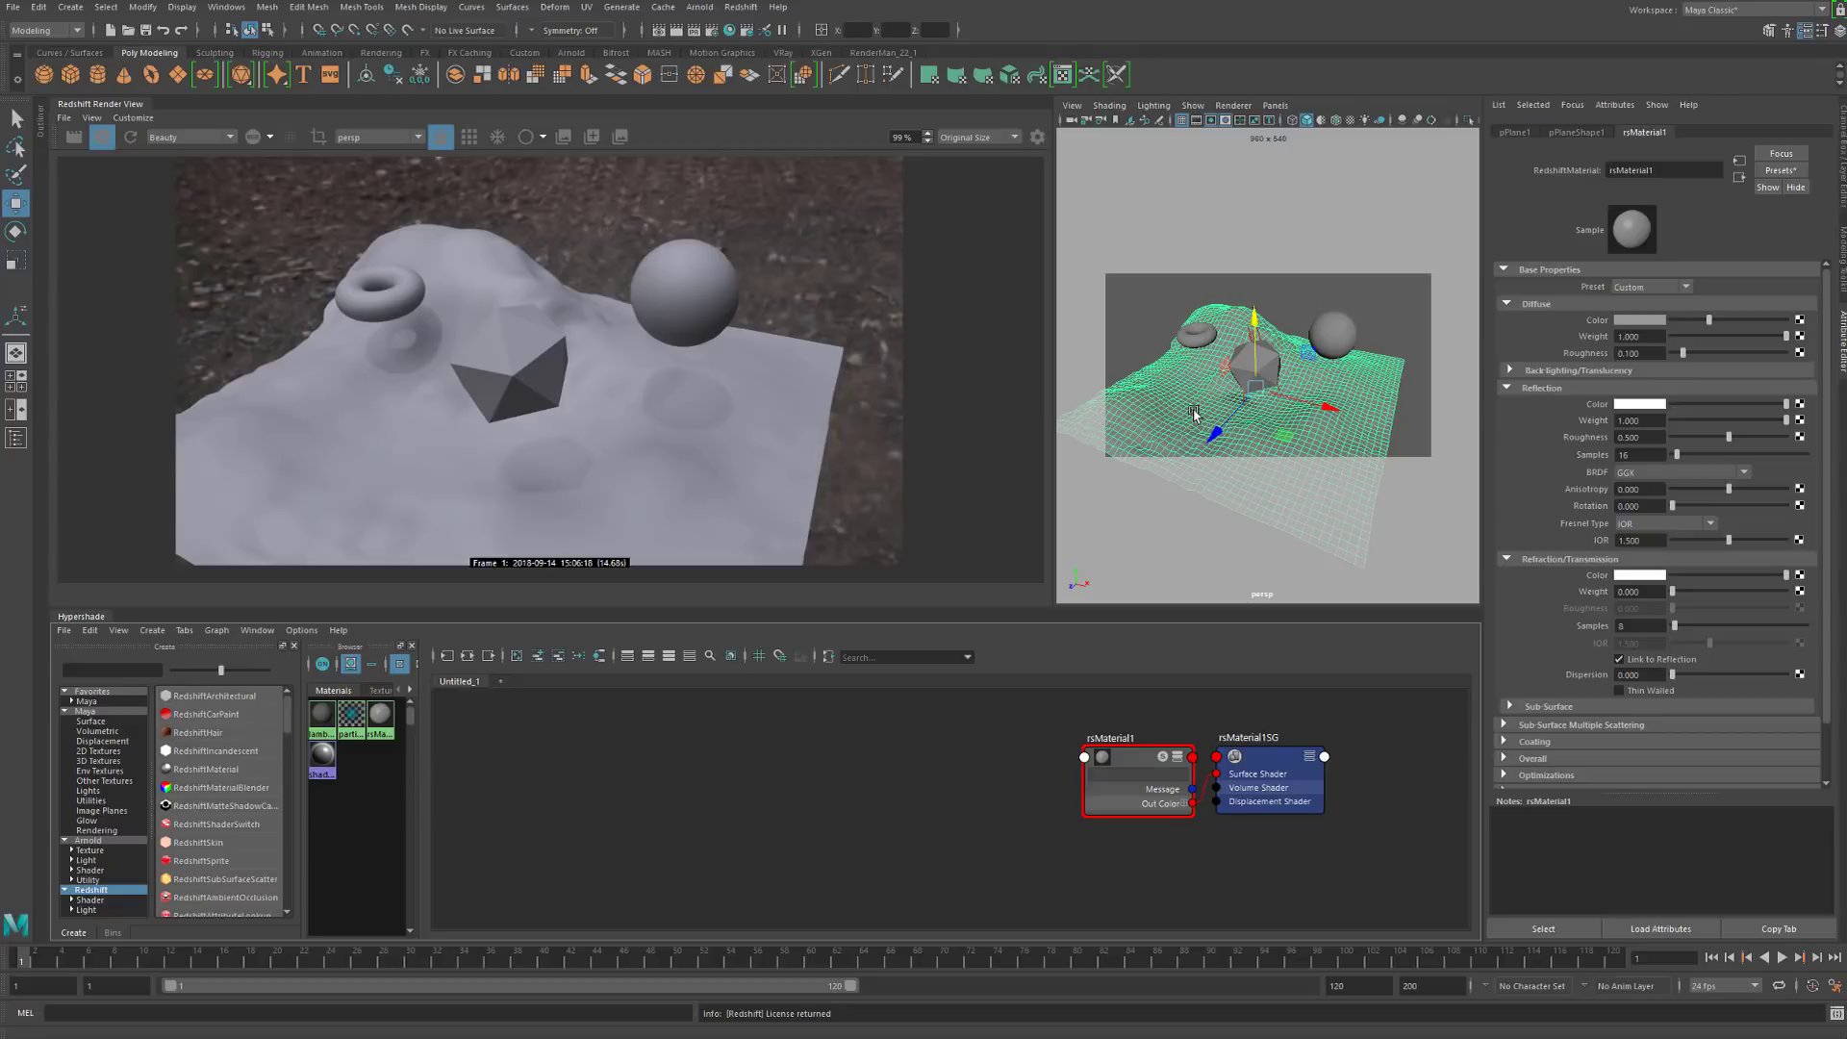
left_click(1134, 334)
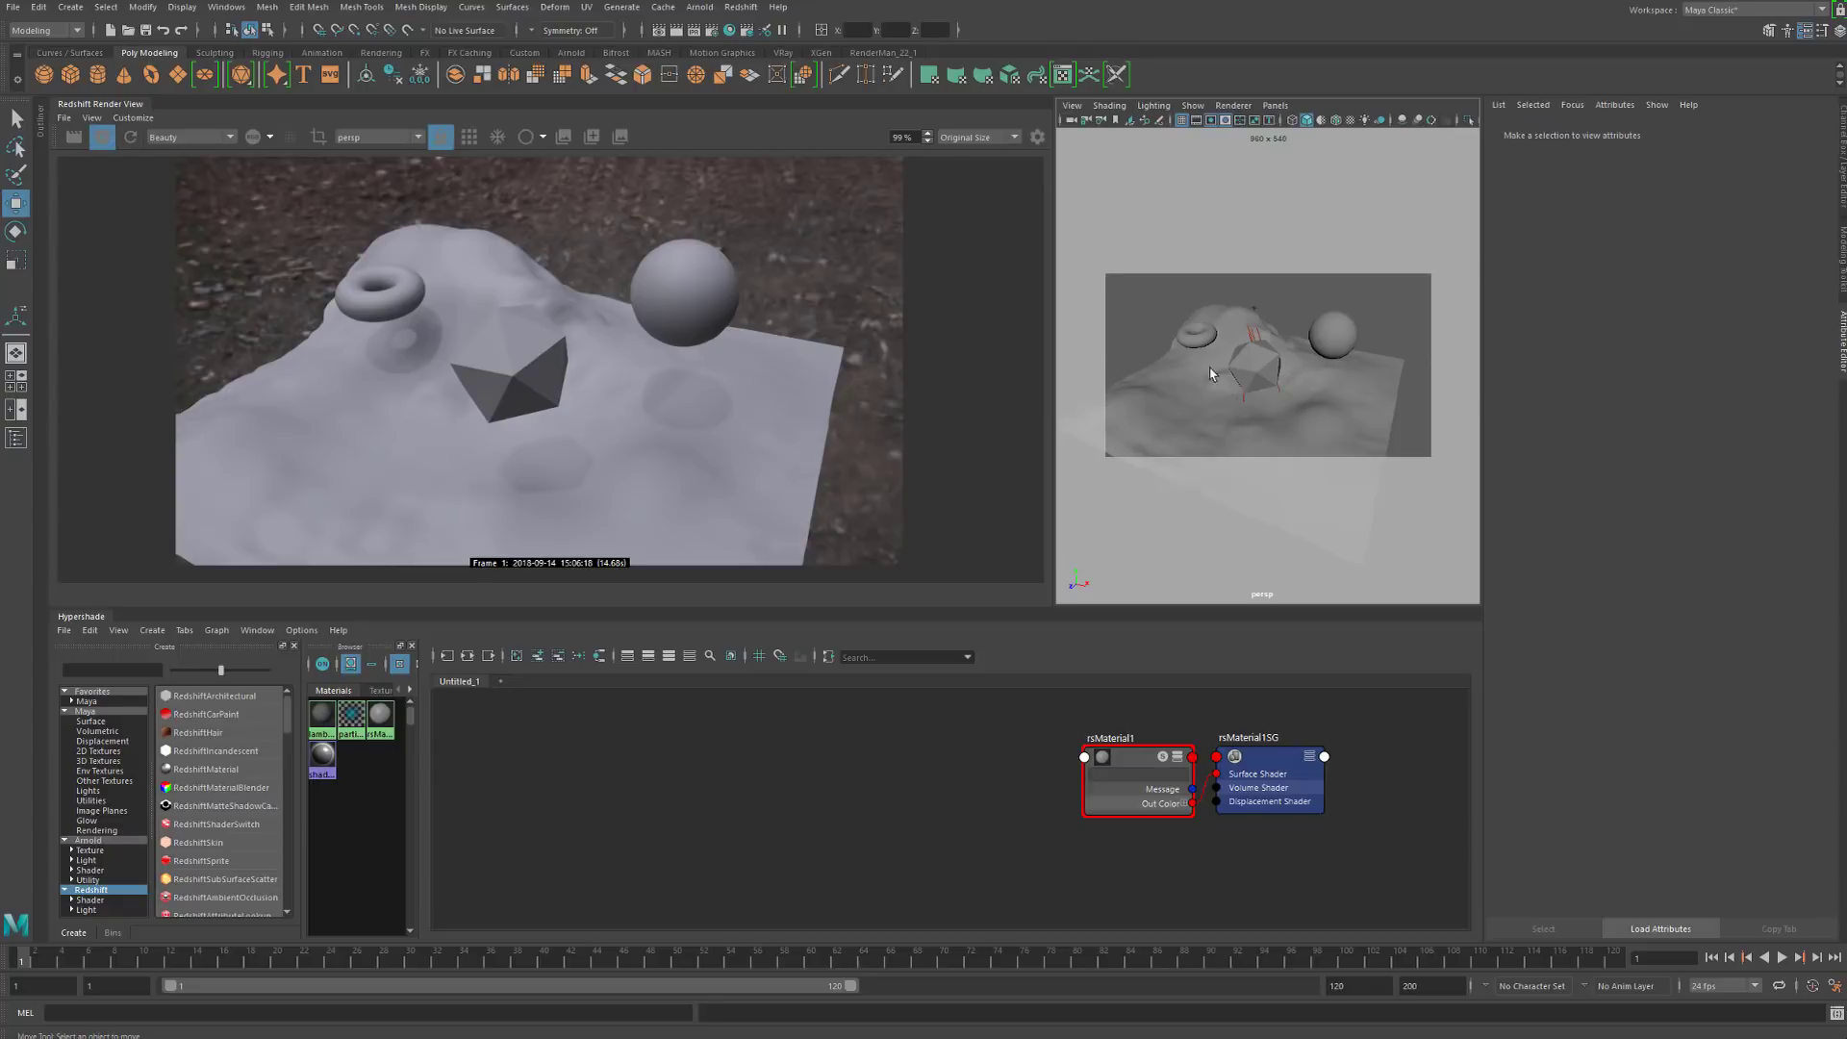
mouse_move(1273, 367)
left_mouse_down("alt")
mouse_move(1251, 341)
mouse_move(1229, 362)
mouse_move(1269, 370)
mouse_move(1255, 363)
left_mouse_up("alt")
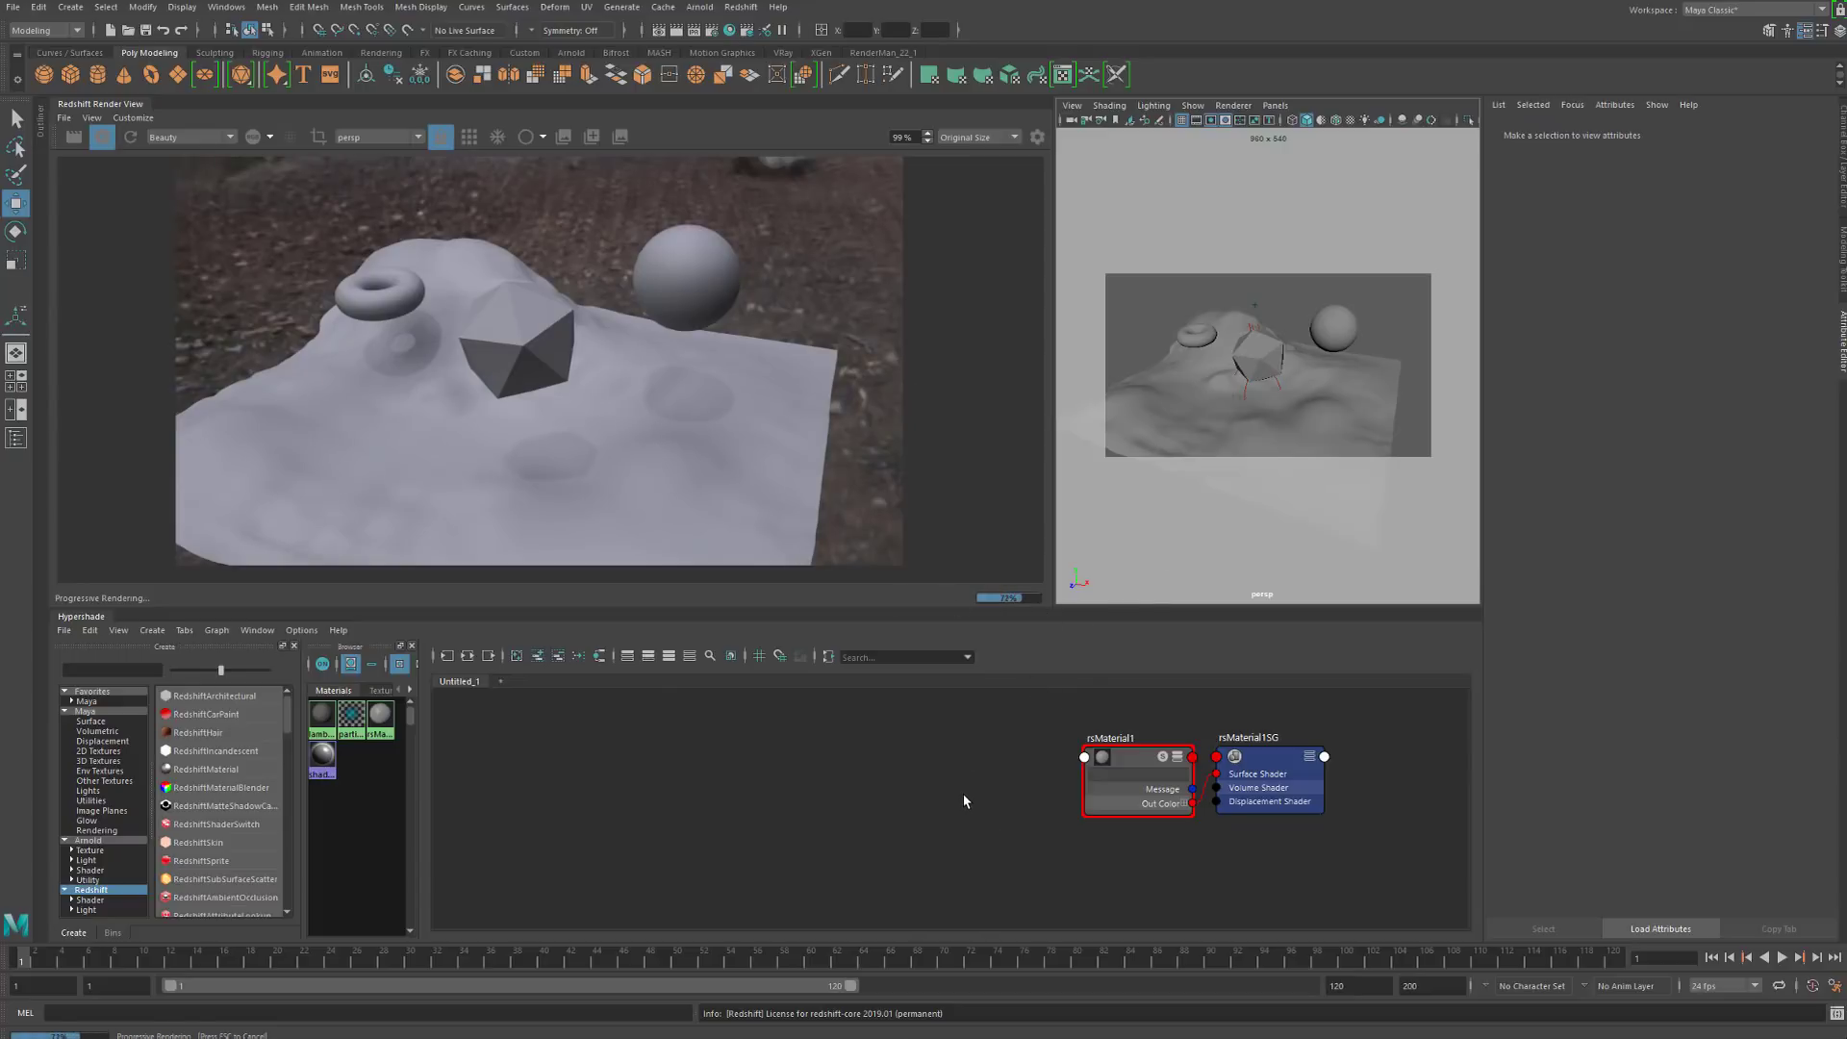
left_click(794, 877)
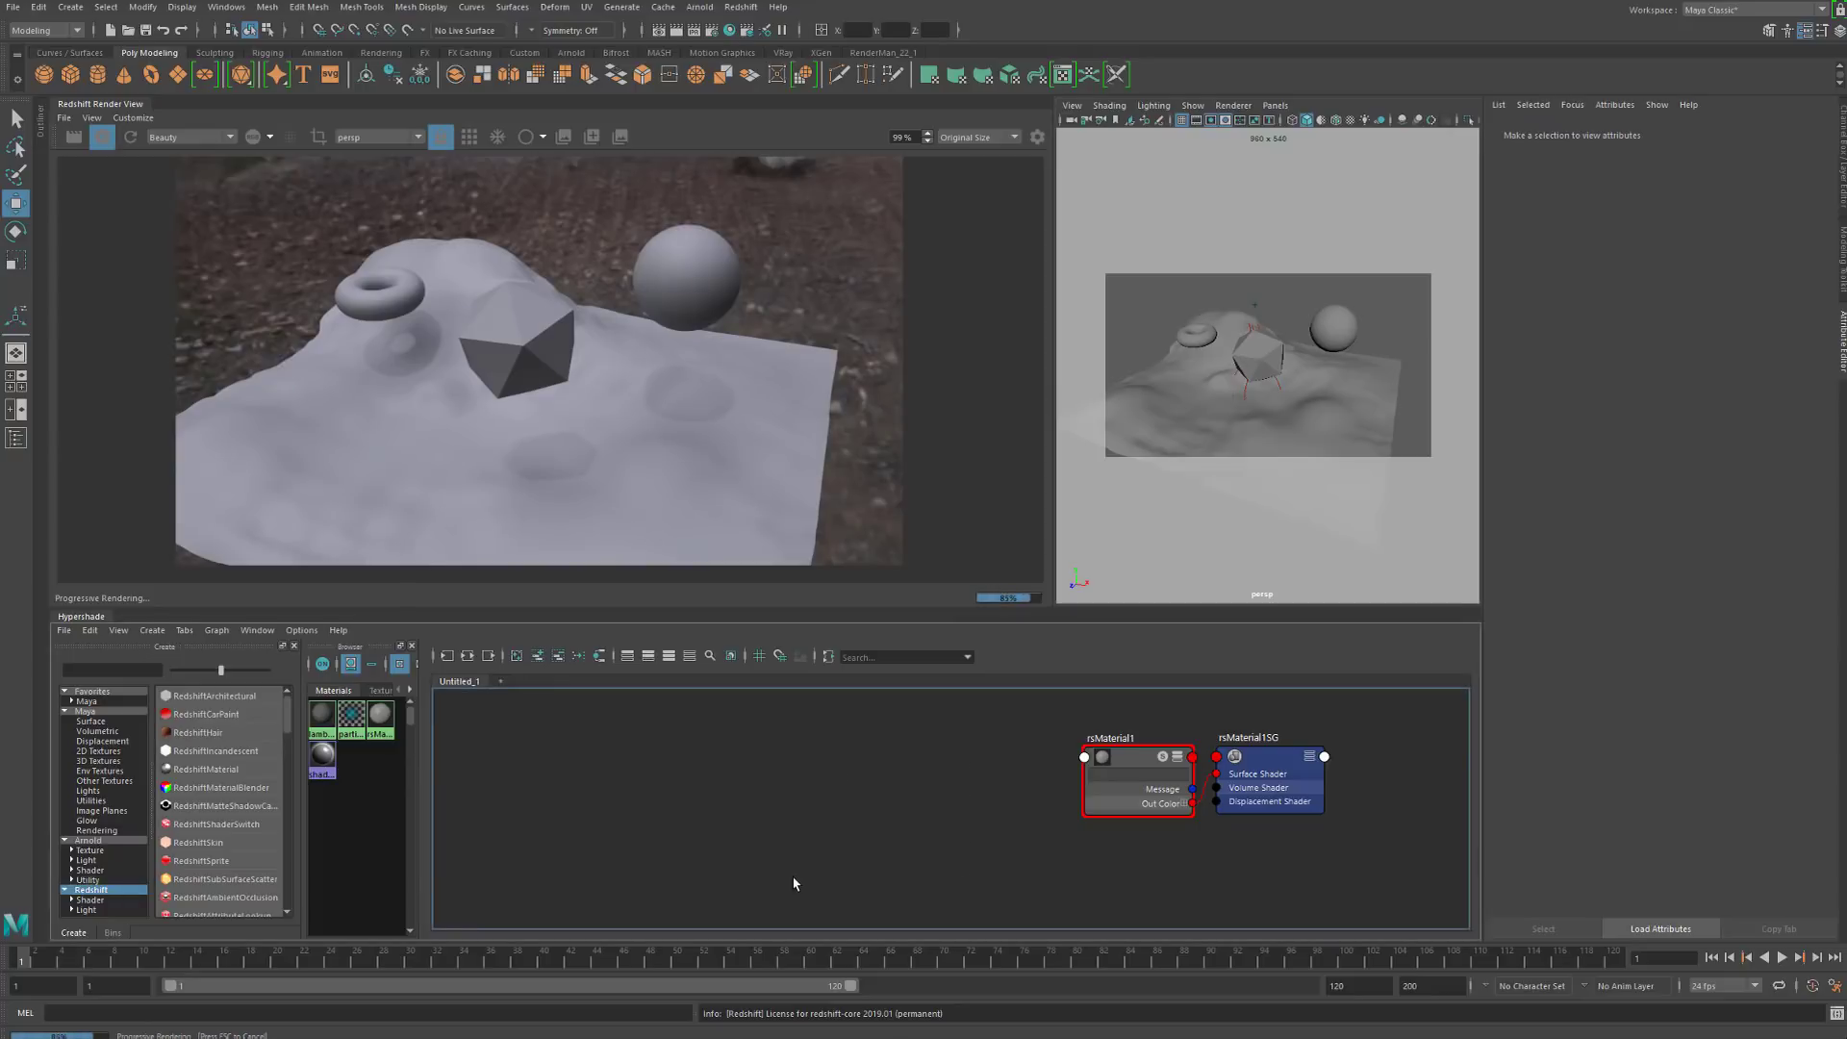
left_click(1133, 765)
Add a Redshift Color Layer node to the shader graph and place it just before rsMaterial1
left_click(969, 768)
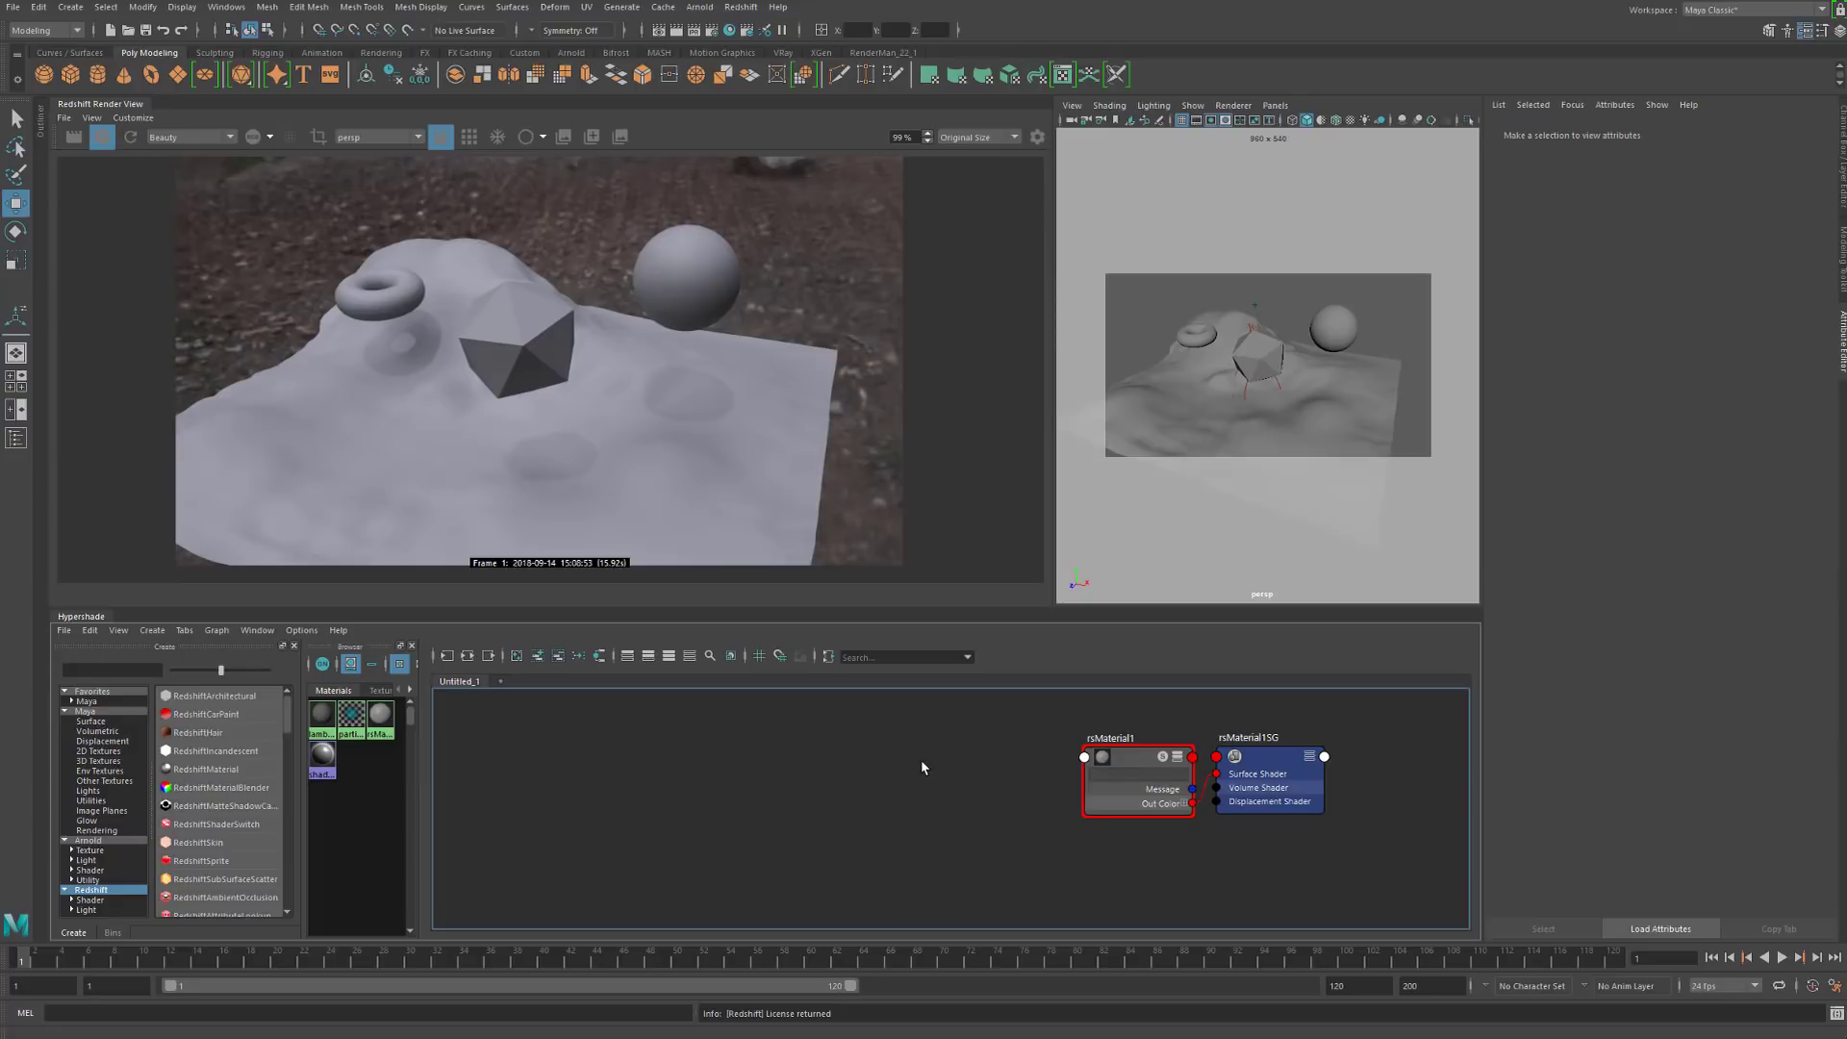
key("Tab")
type("color")
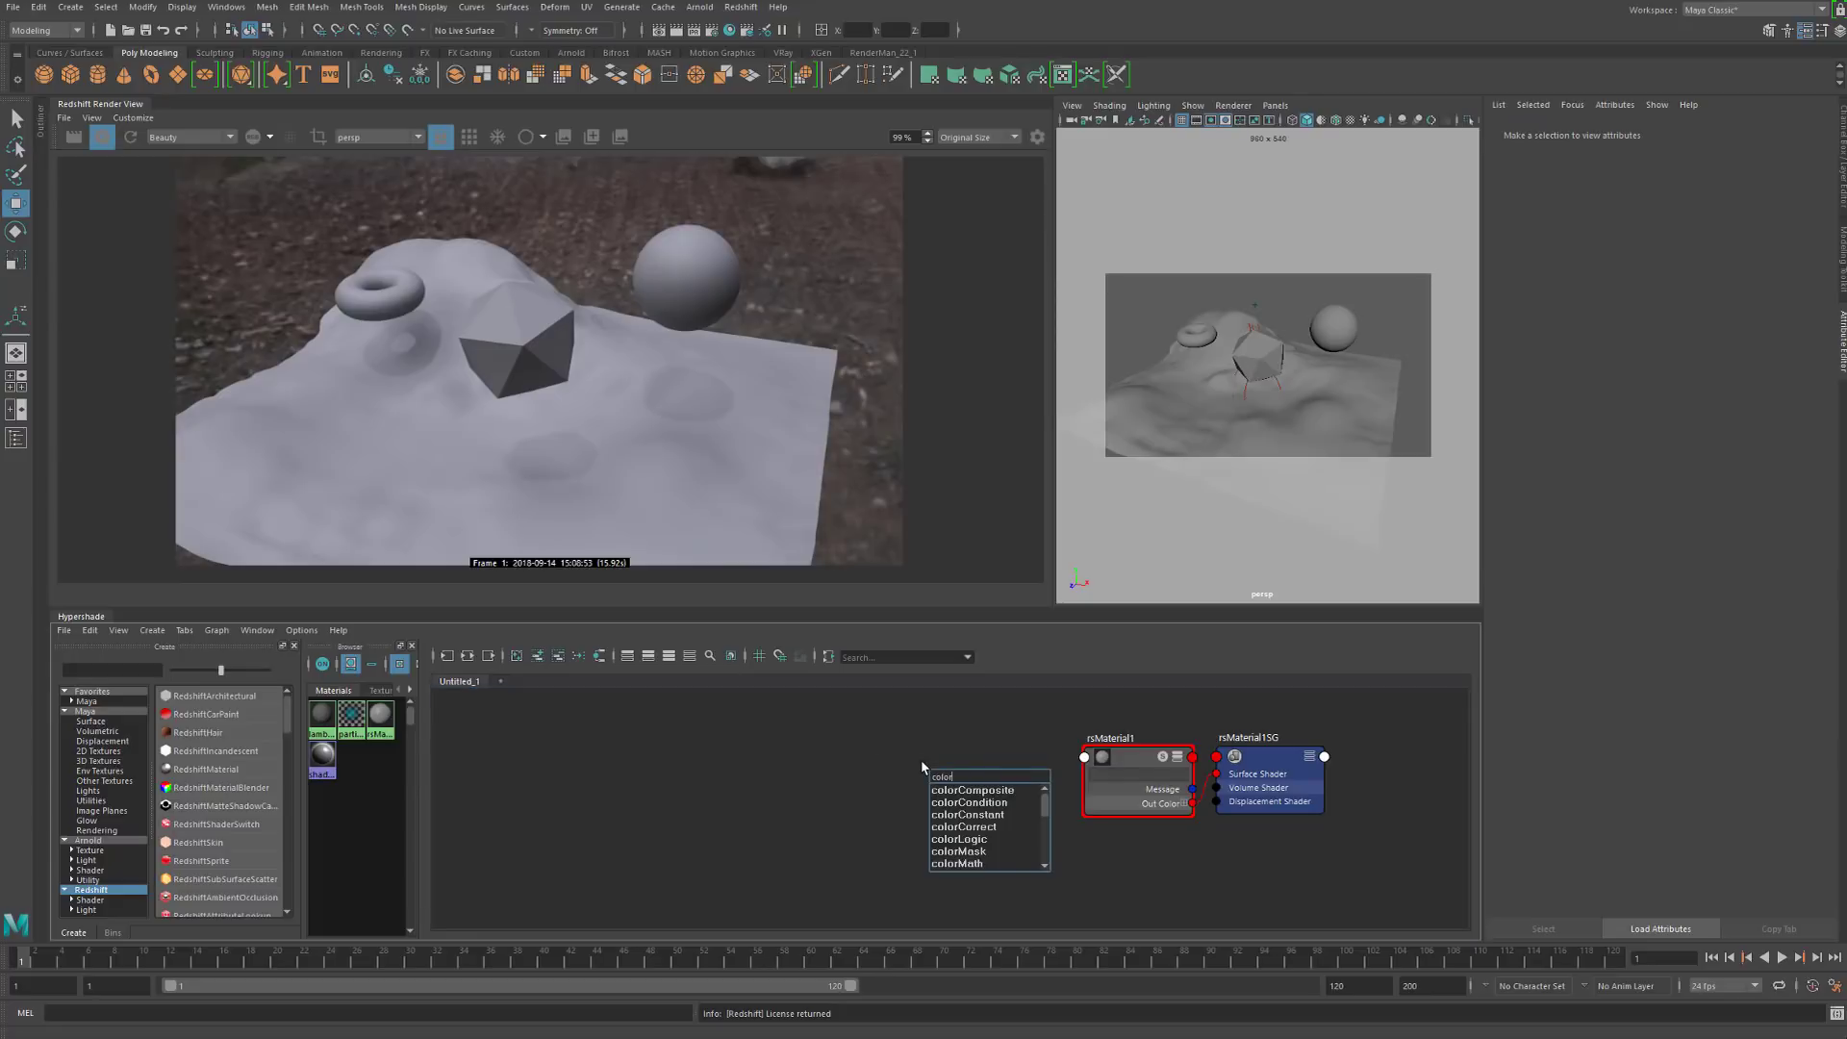
type("lay")
key("Down")
key("Return")
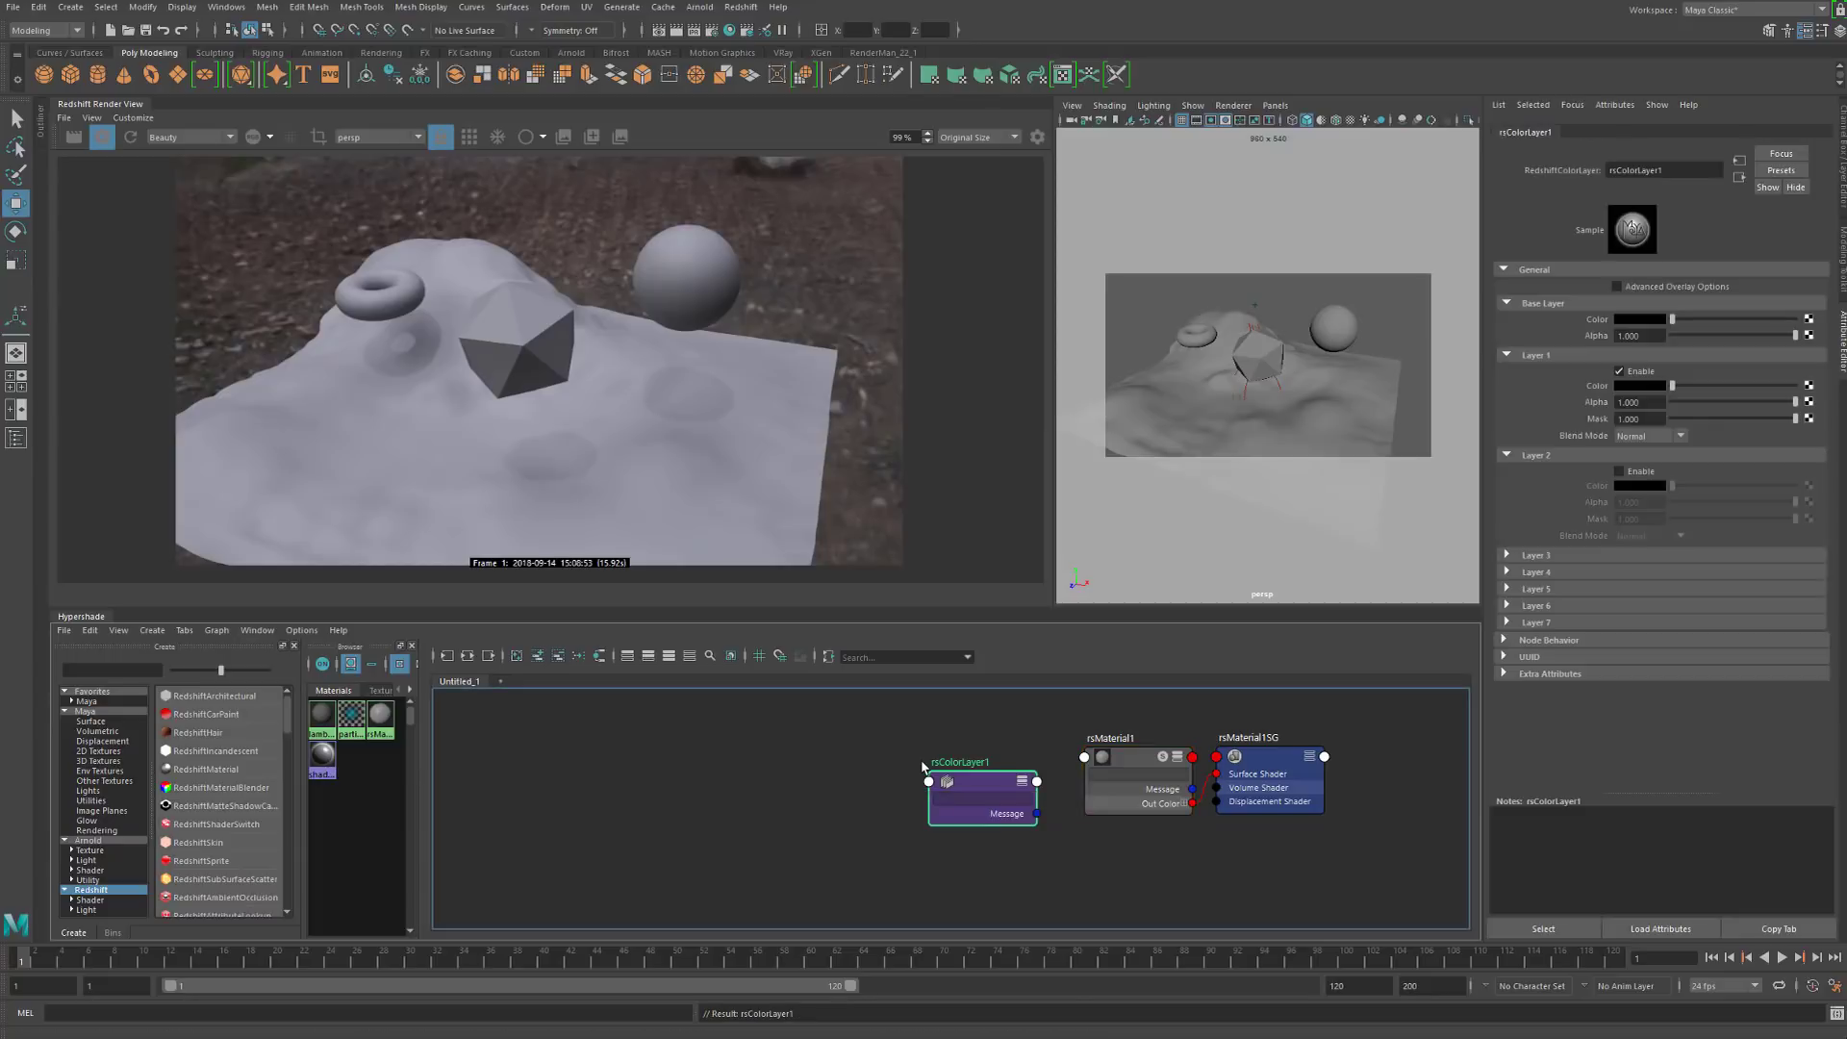
left_click_drag(983, 771, 993, 747)
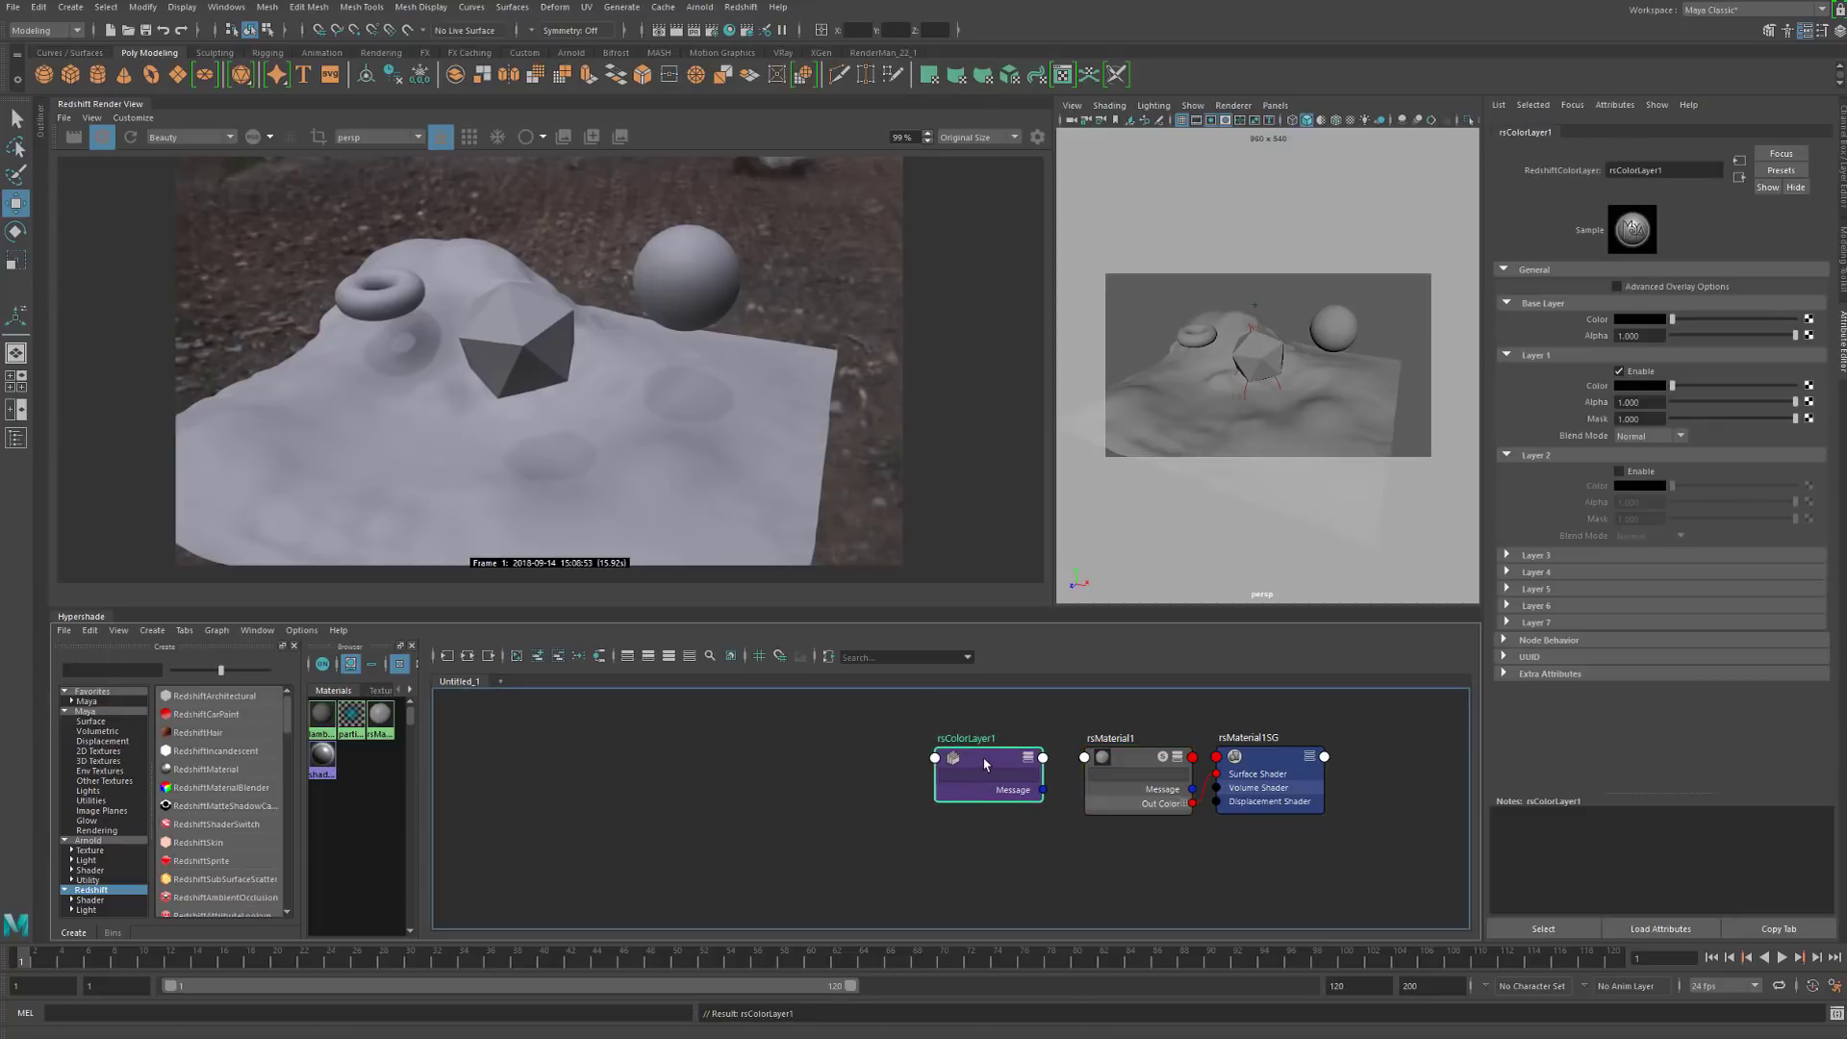
Connect the rsColorLayer1 node's output to the Diffuse Color of rsMaterial1
scroll(1025, 746, "up", 2)
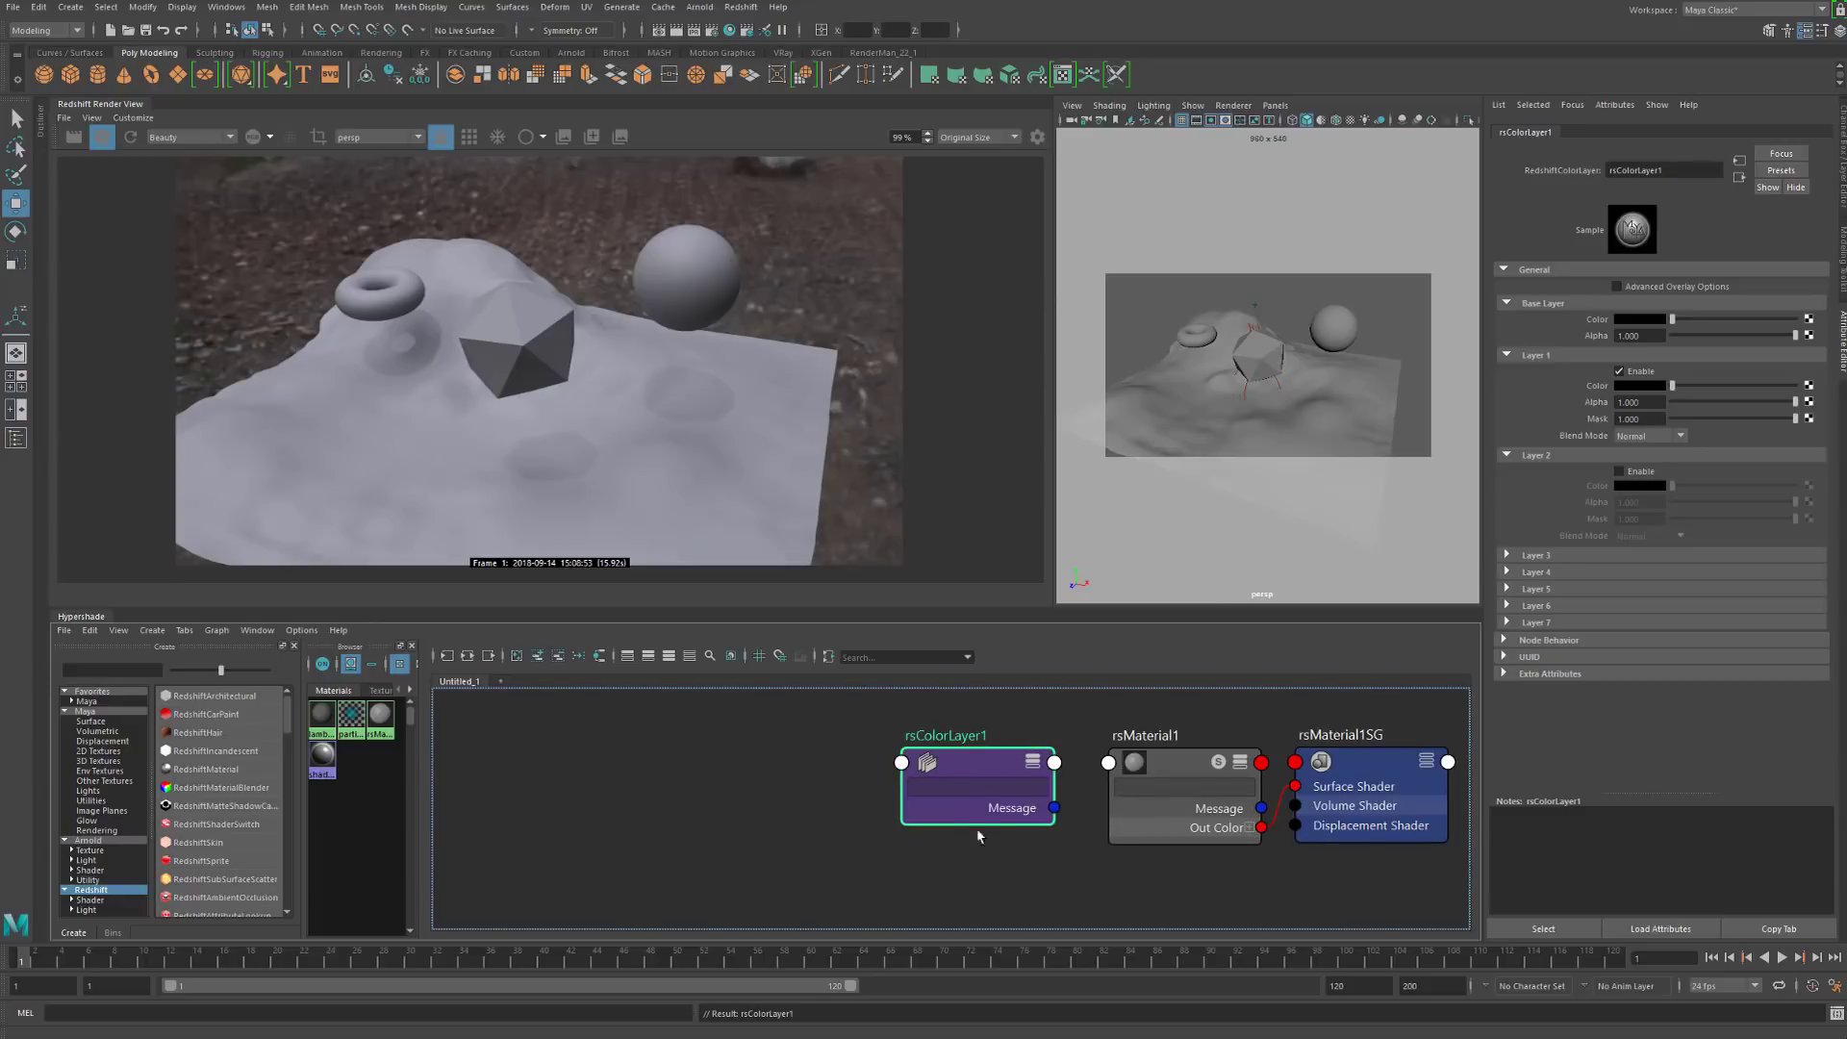
left_click(1184, 789)
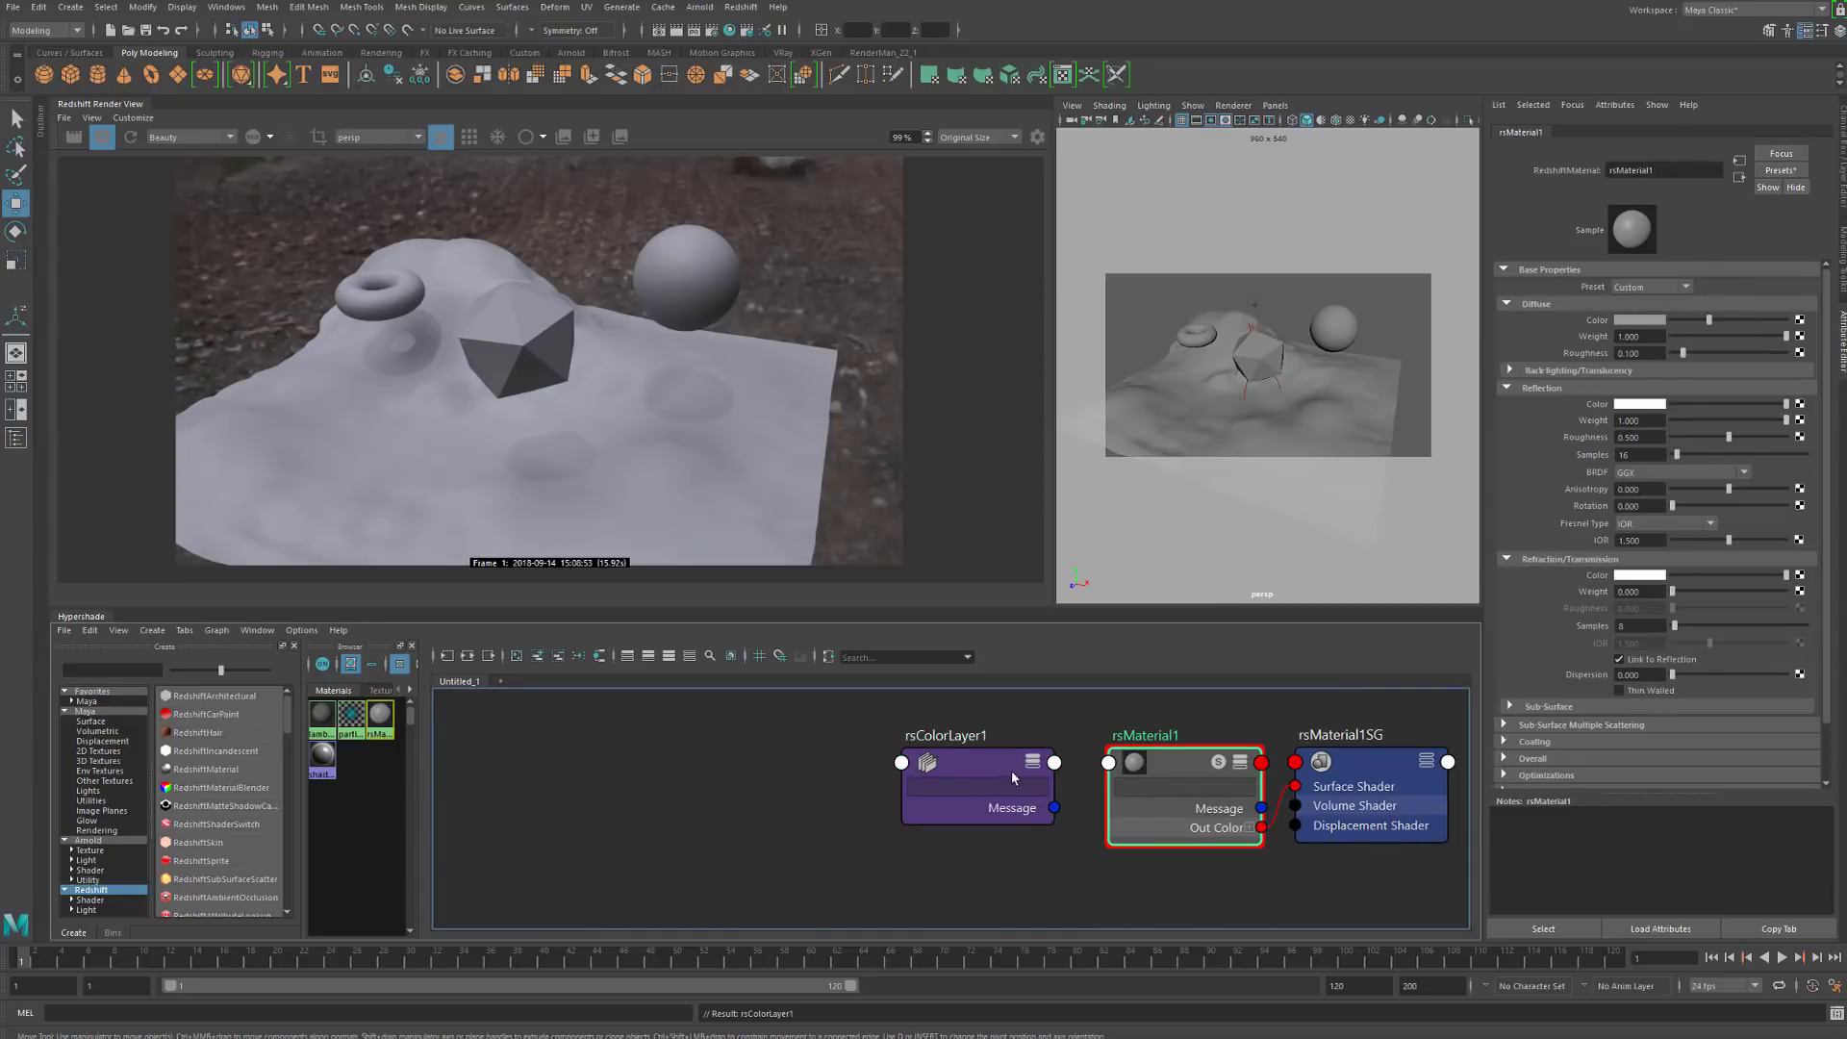
middle_click_drag(1537, 496, 1639, 320)
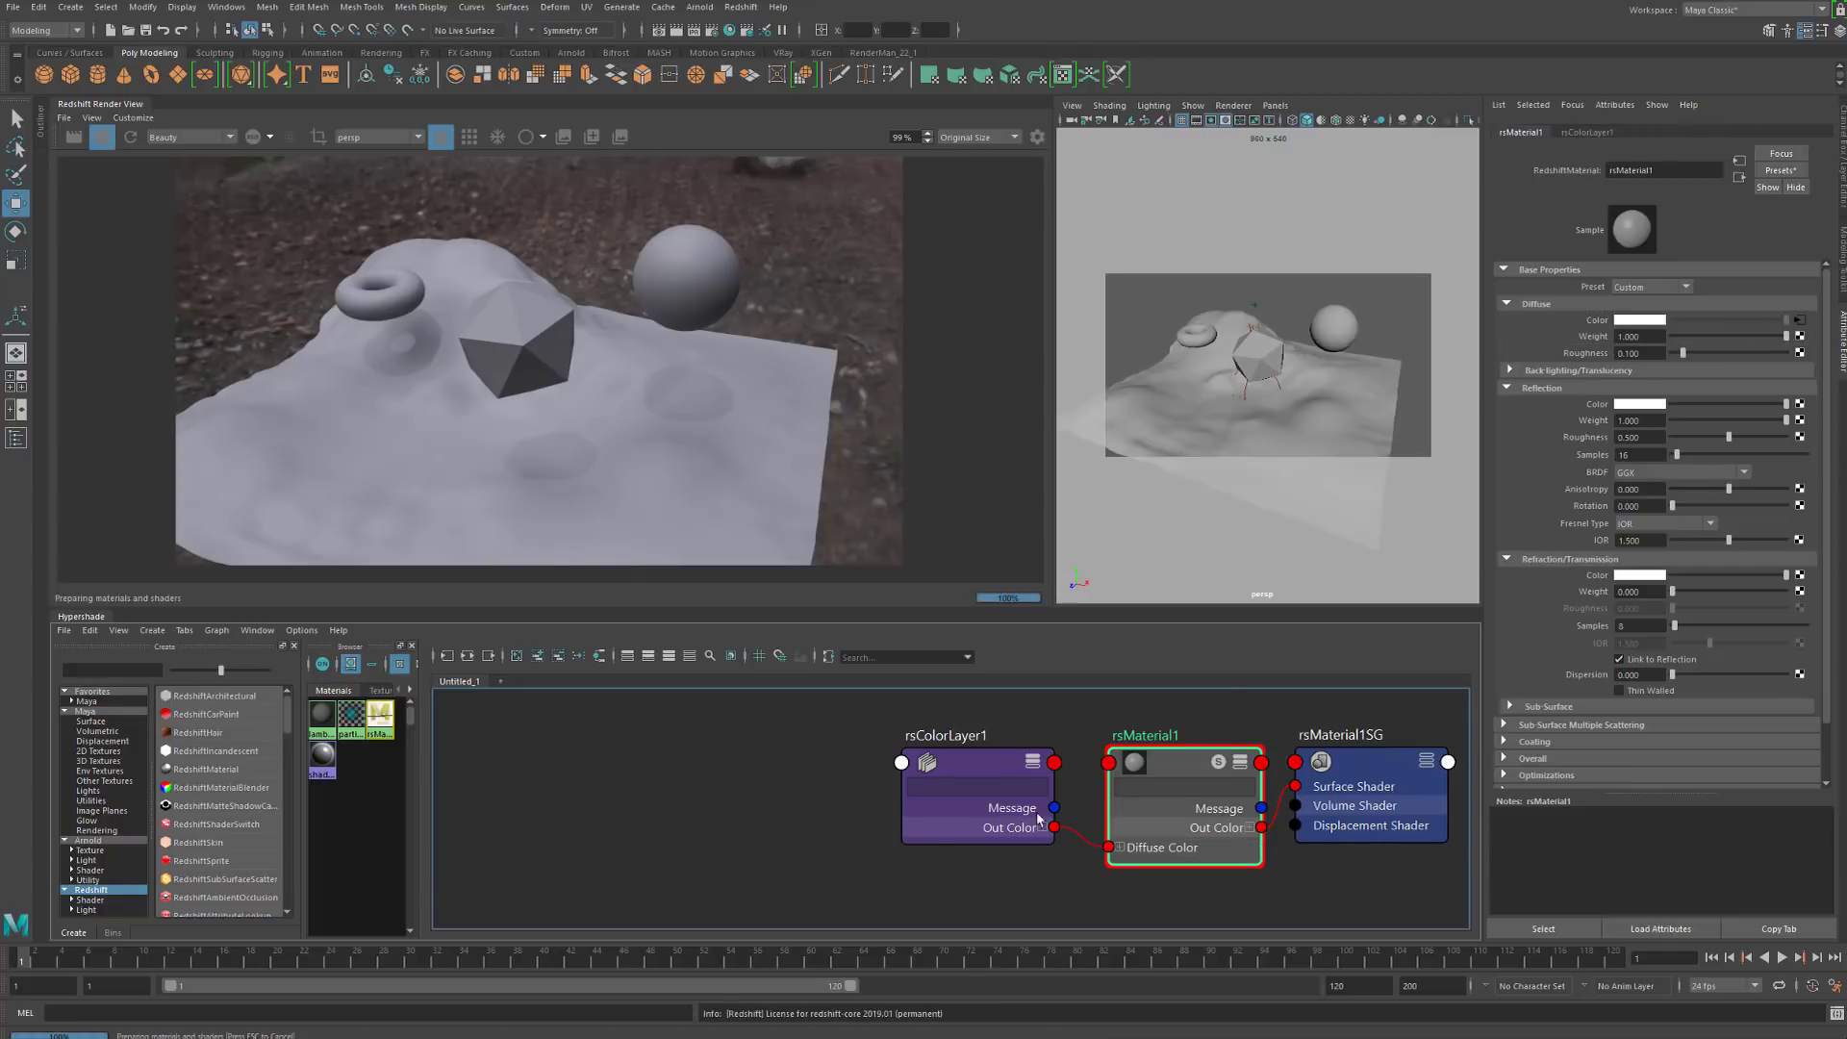
Set the Layer 1 color of rsColorLayer1 to white
left_click(958, 771)
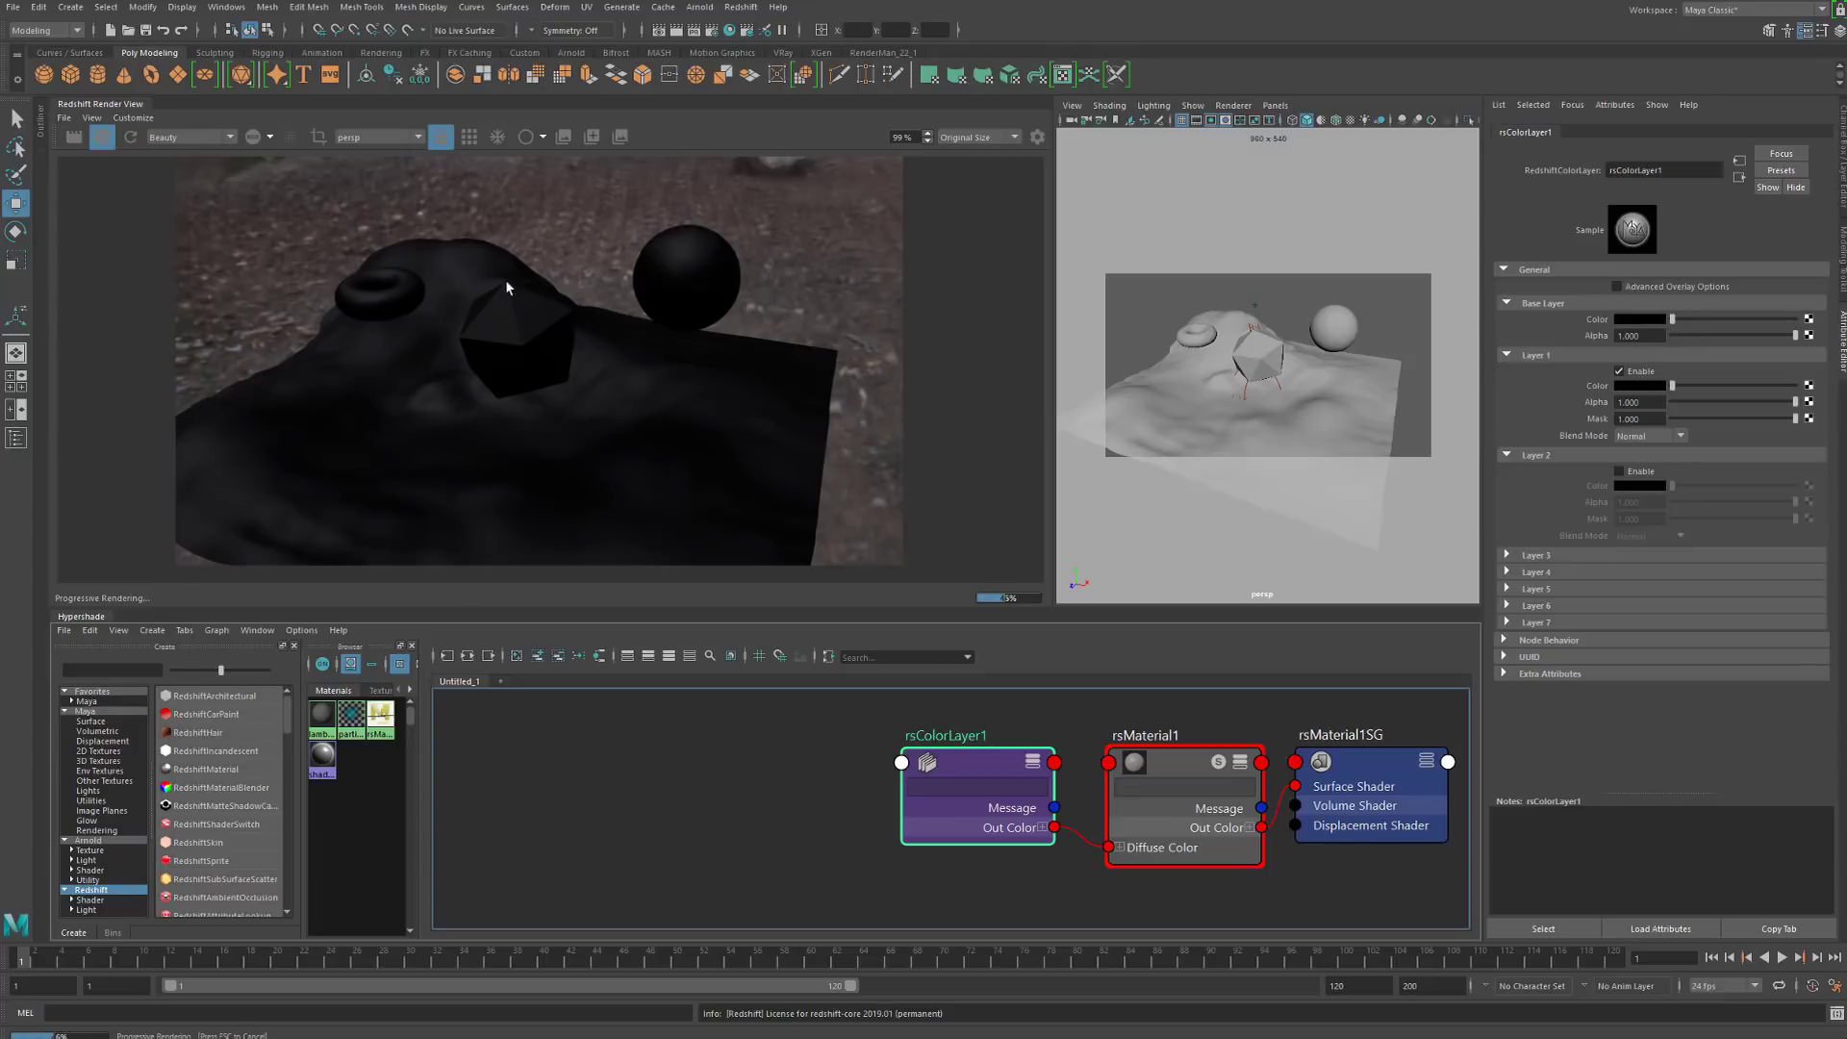
left_click_drag(1718, 386, 1818, 395)
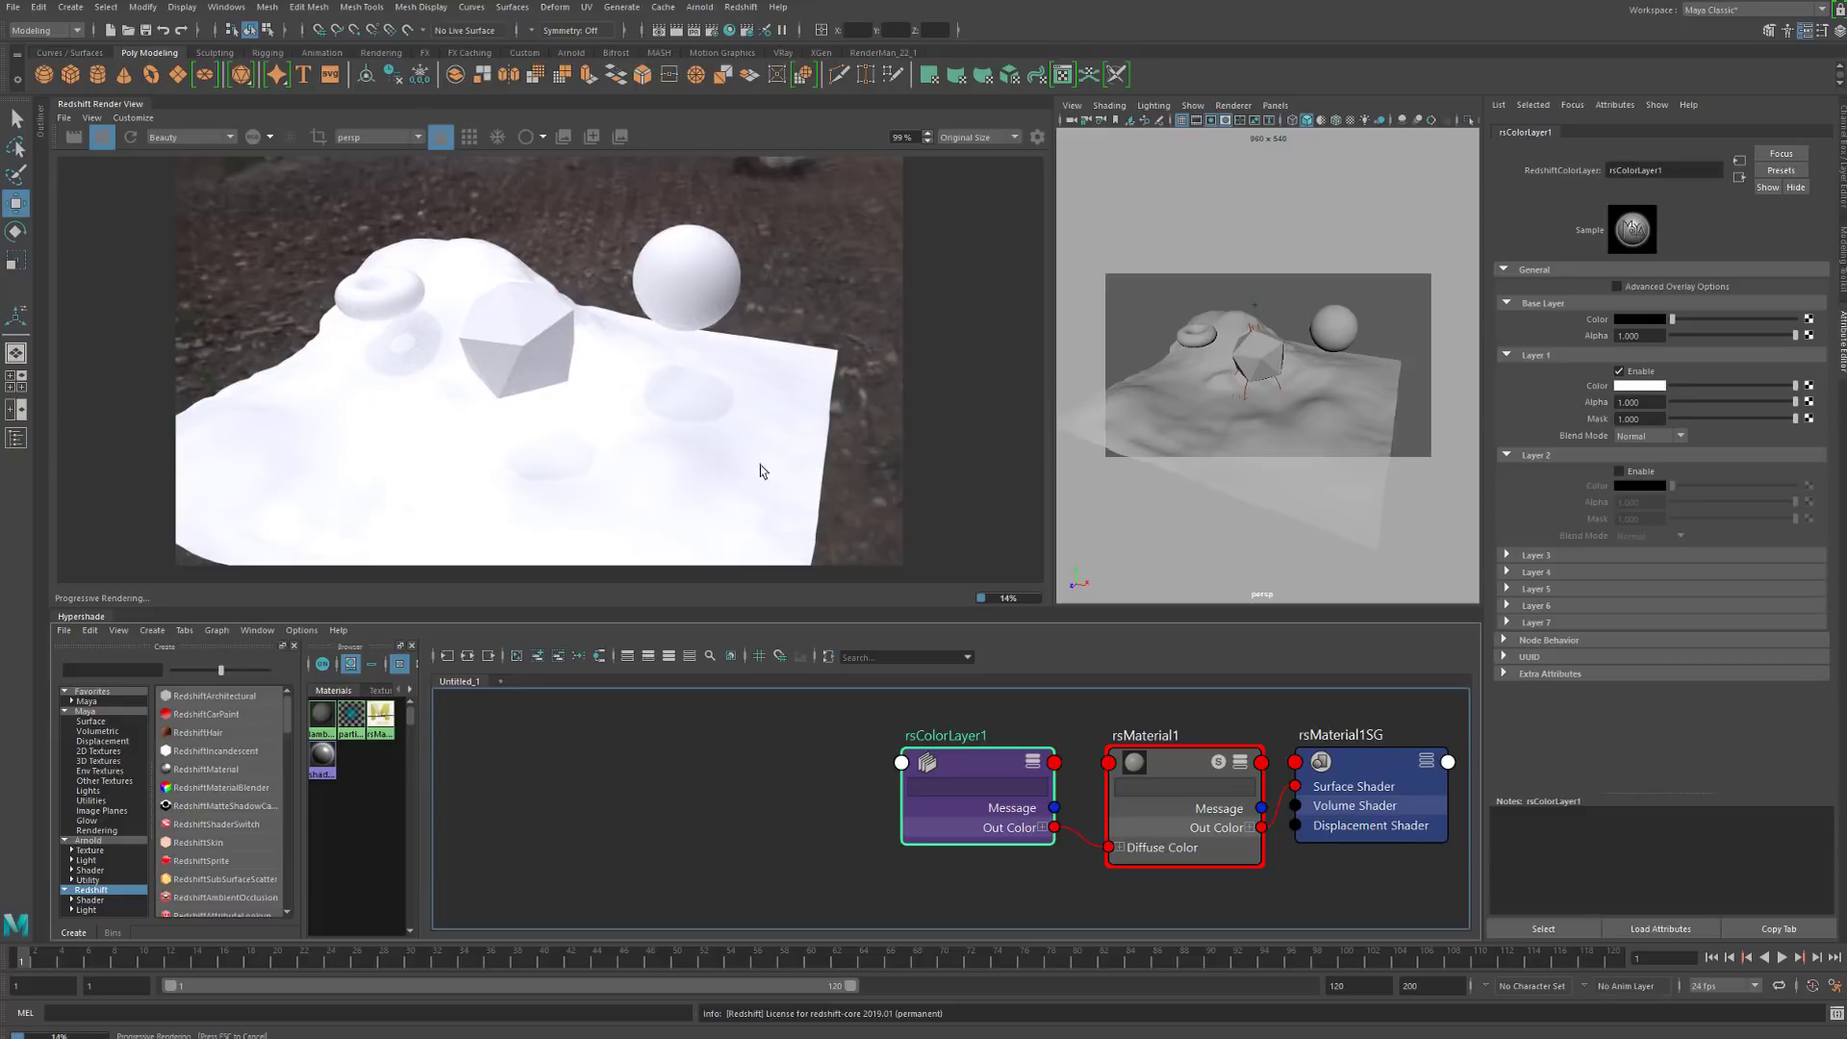
left_click_drag(1347, 358, 1289, 369, "alt")
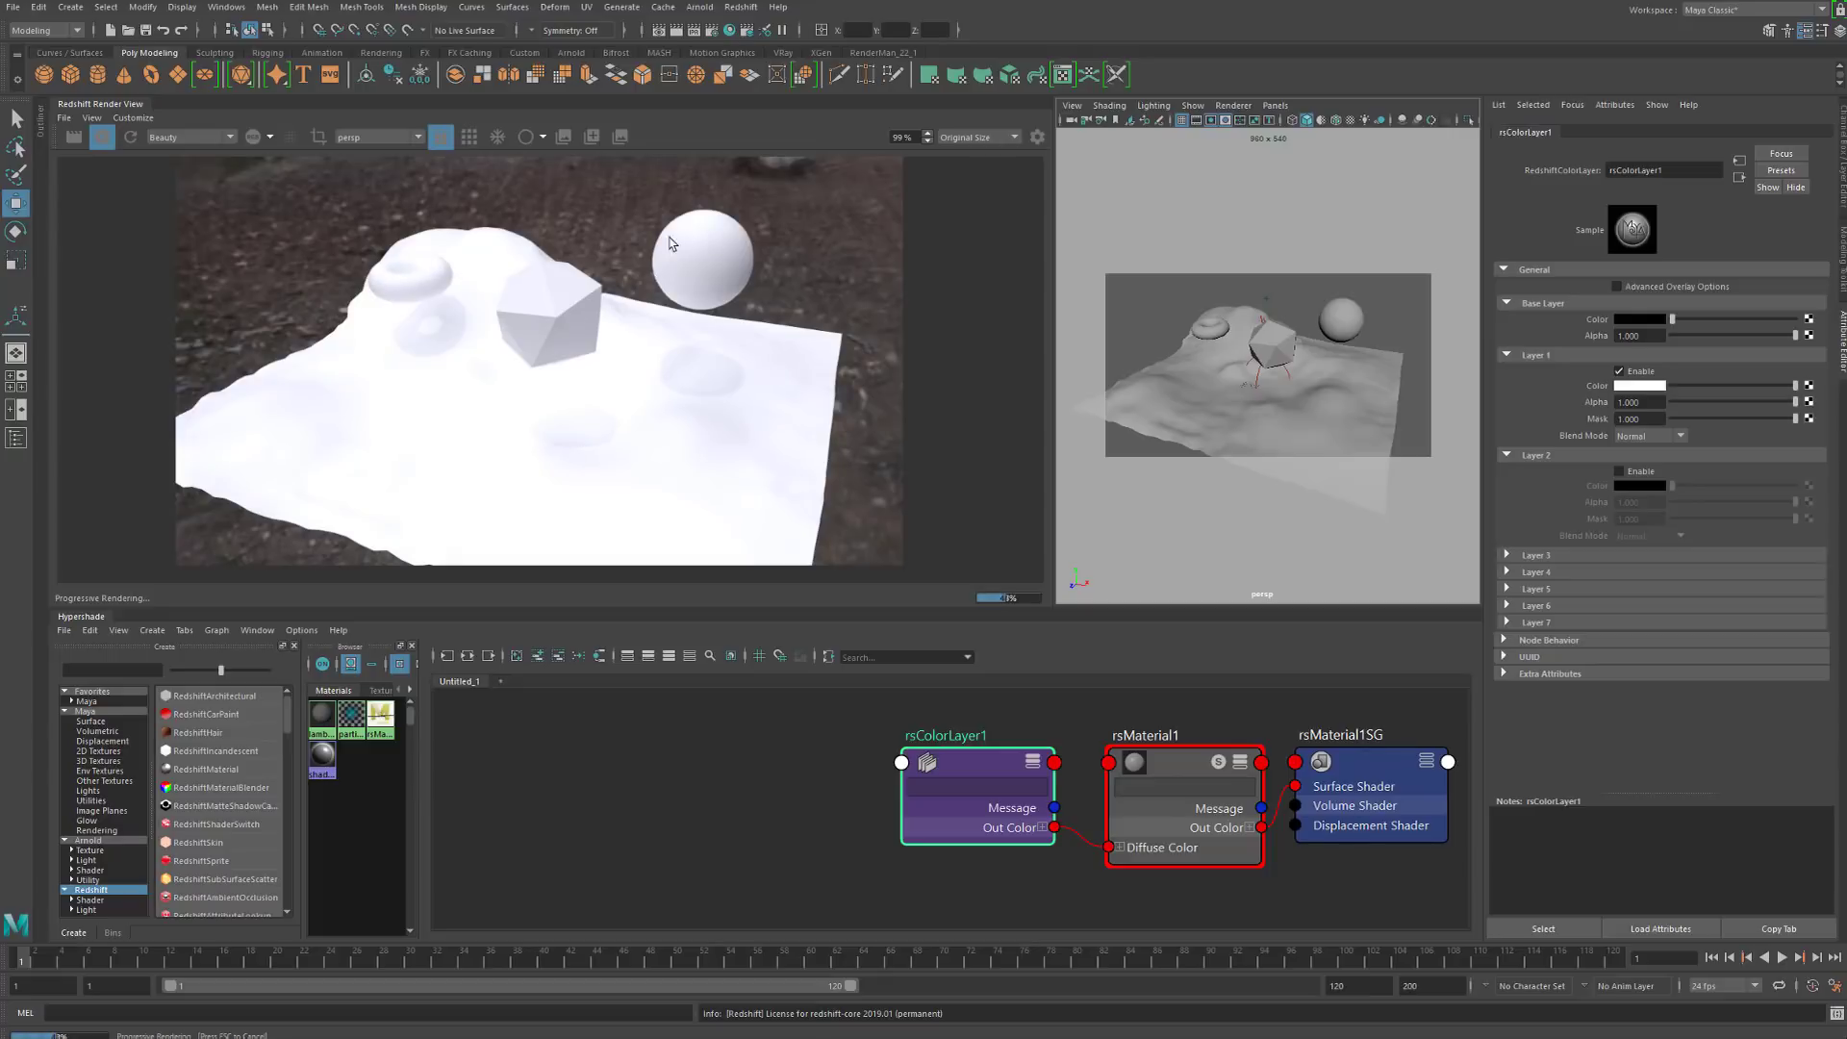
Add a RedshiftState node ahead of the color layer and enlarge the Hypershade so all its outputs fit
left_click(723, 813)
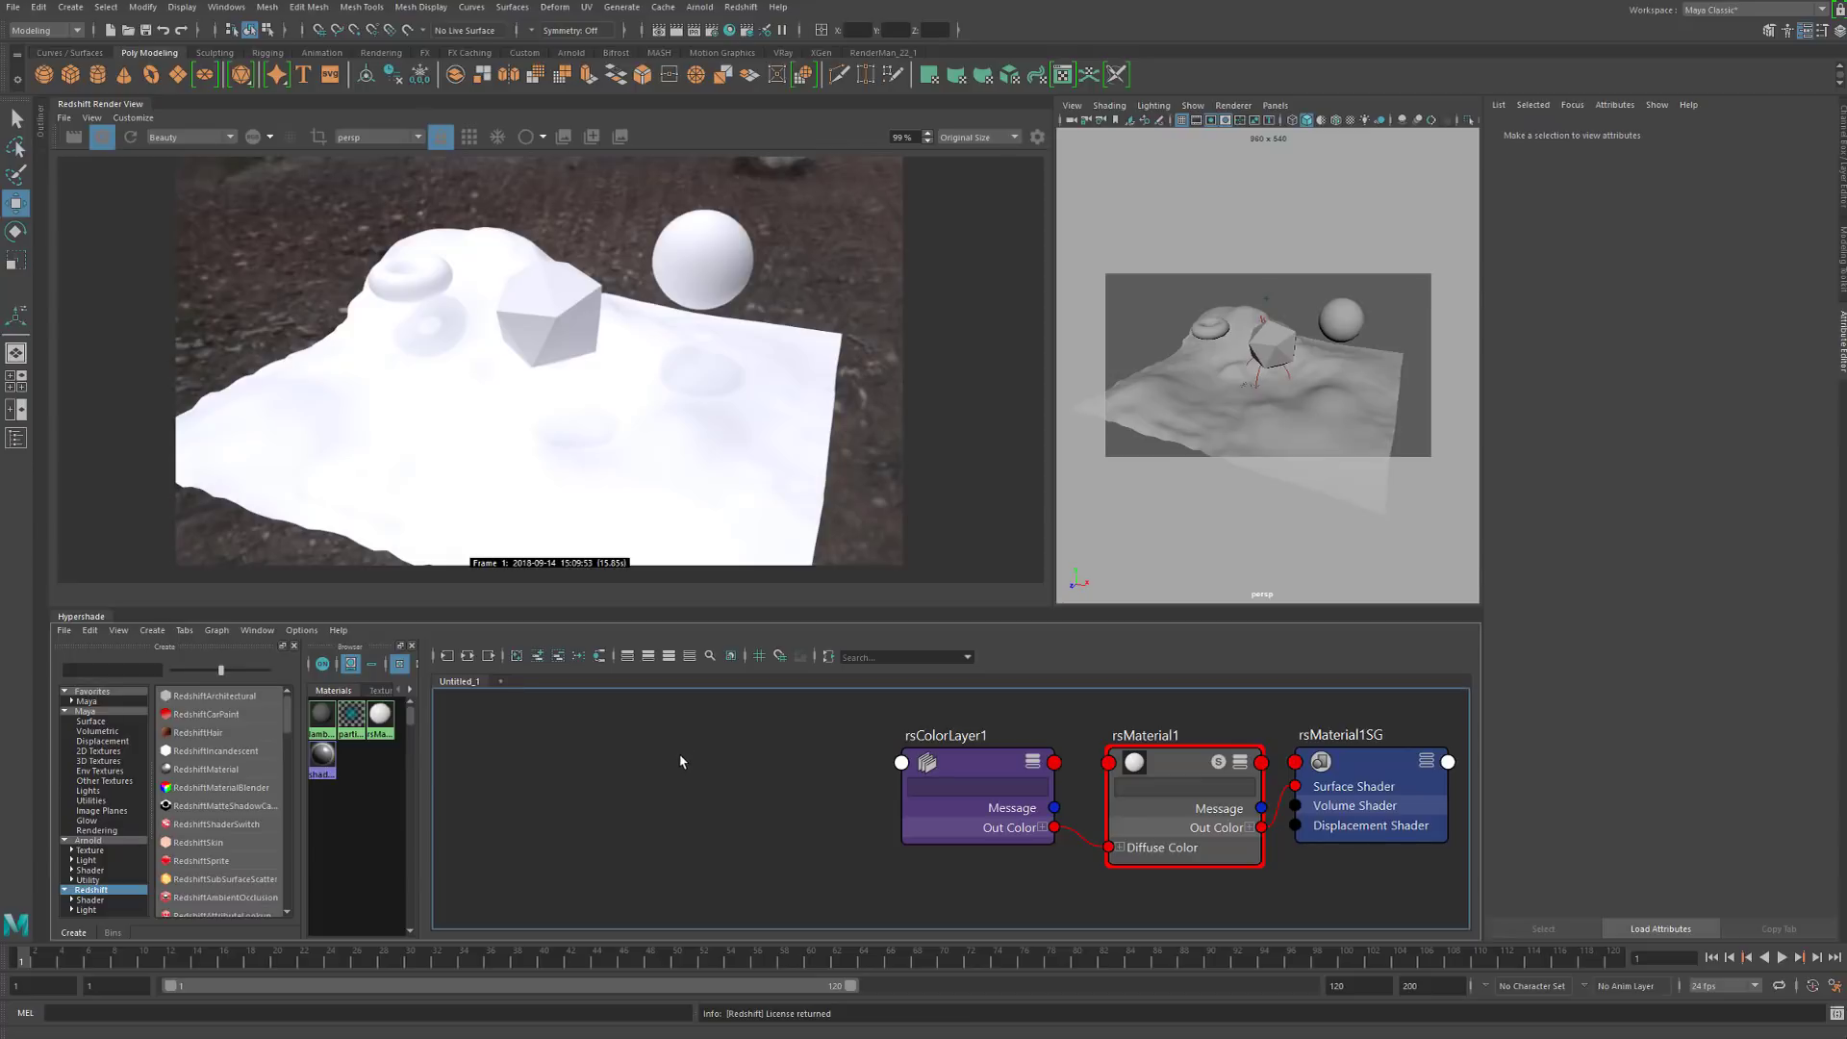
key("Tab")
type("state")
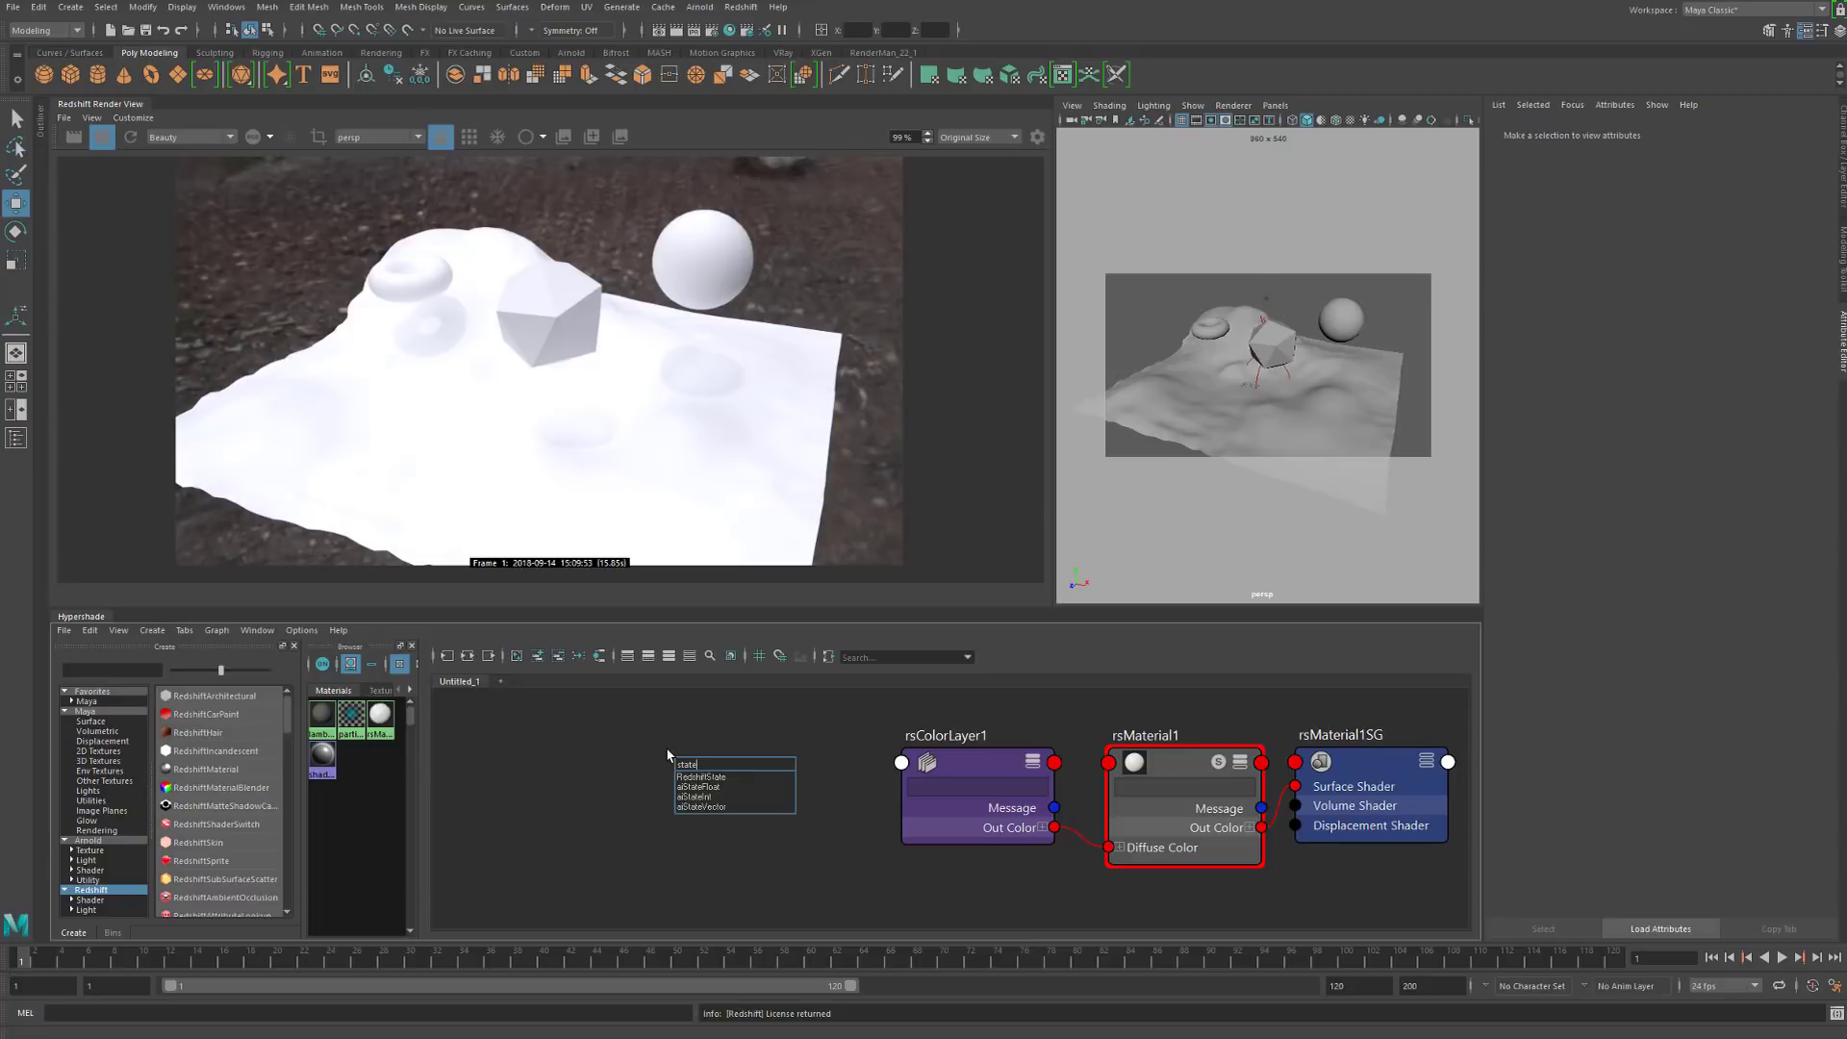
key("Down")
key("Return")
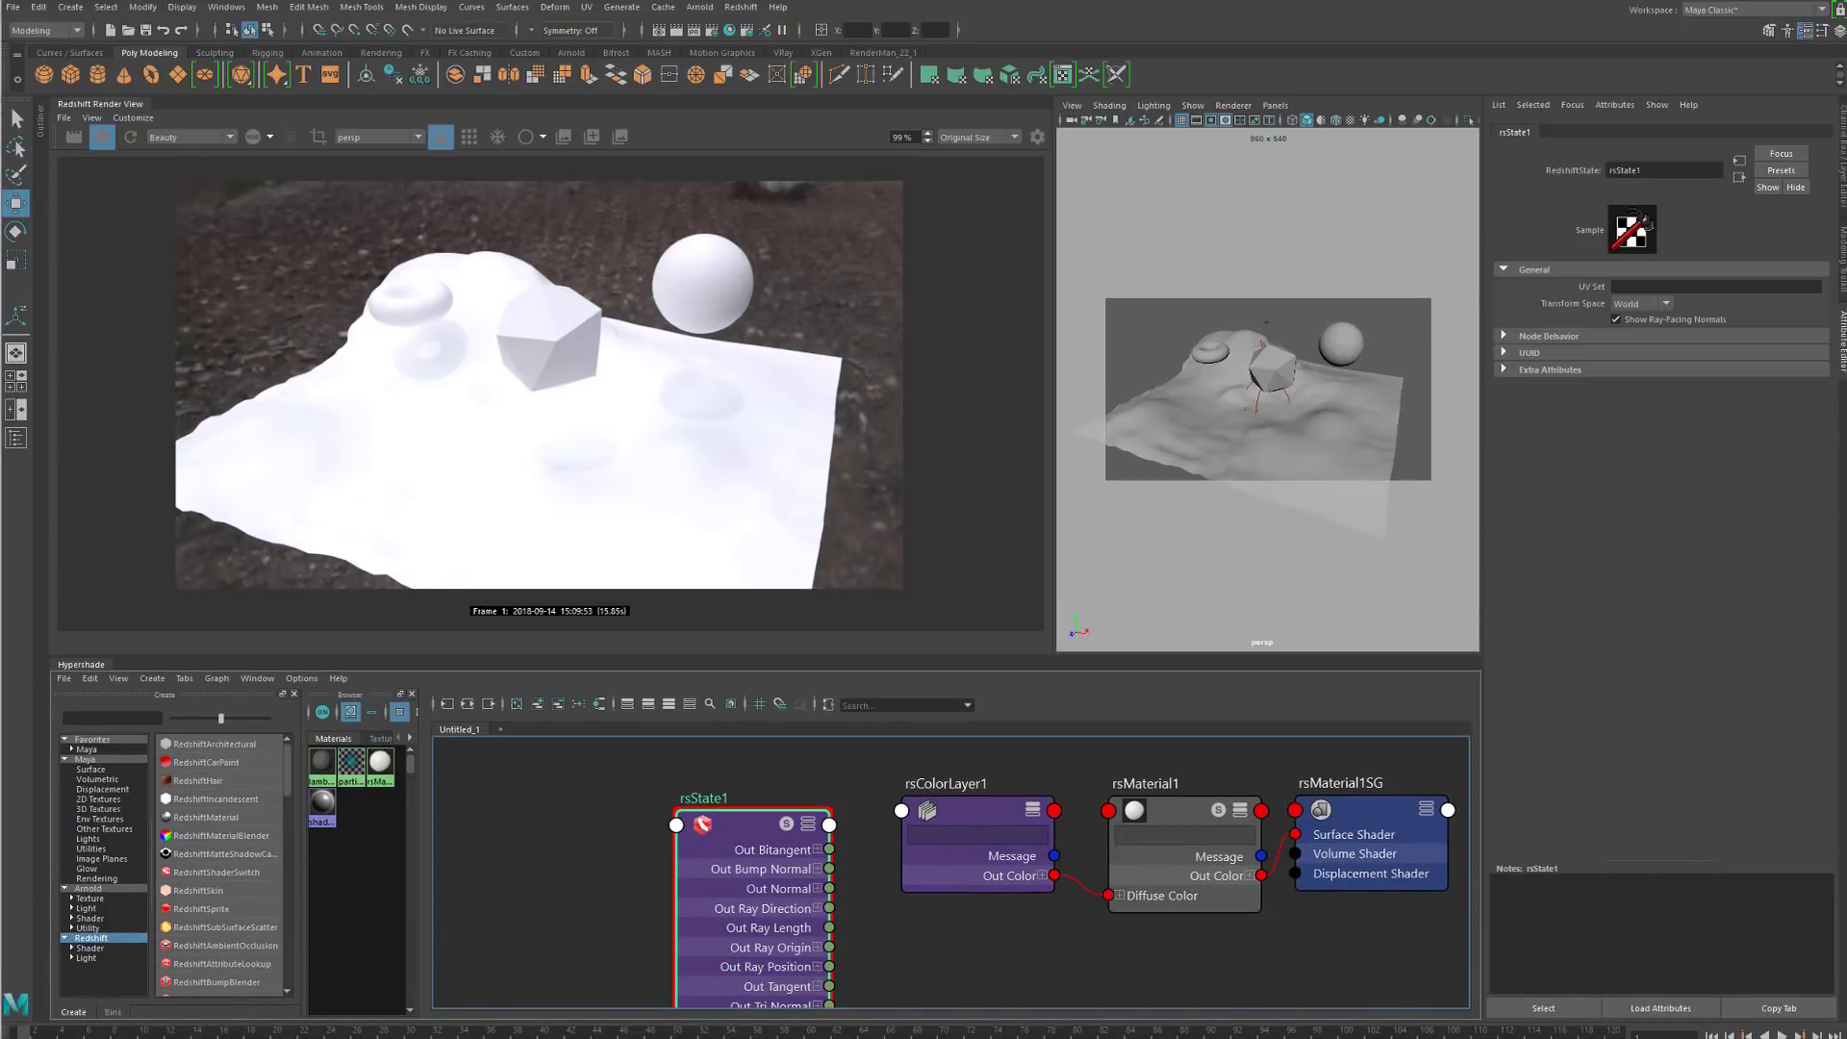
left_click_drag(836, 658, 863, 567)
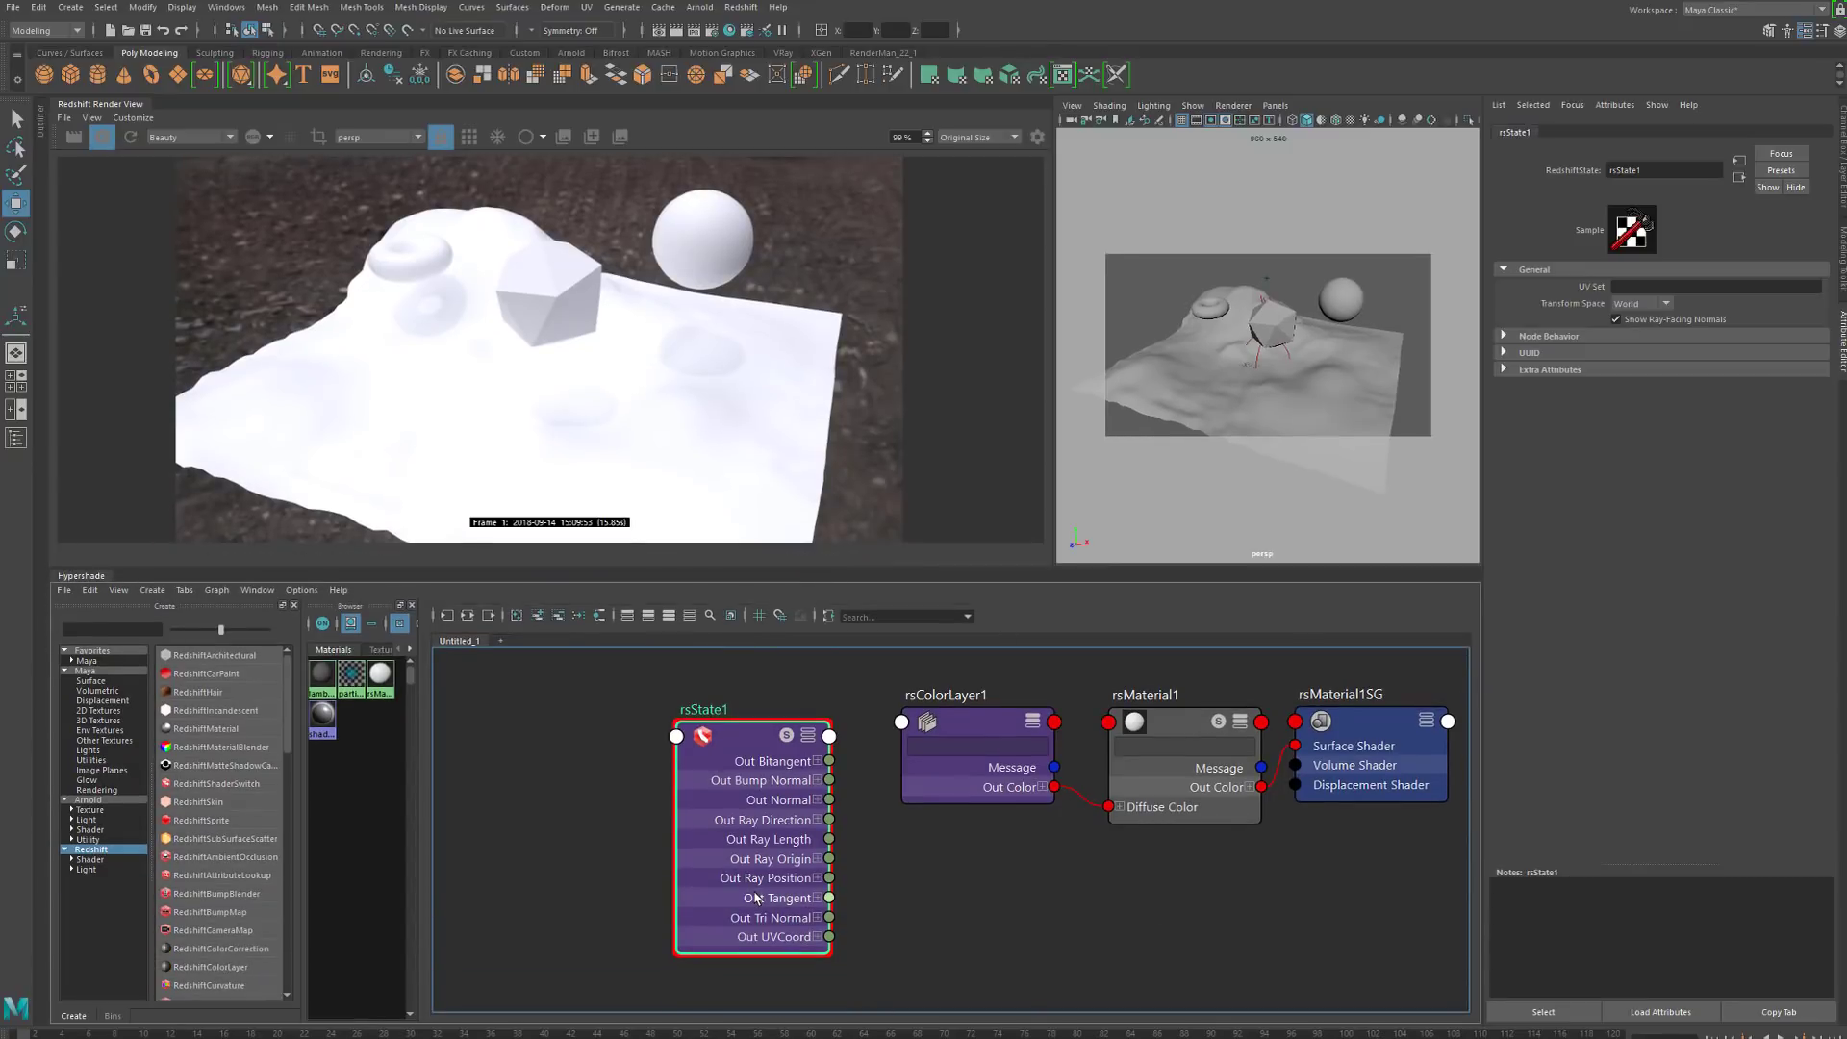
left_click_drag(755, 843, 659, 824)
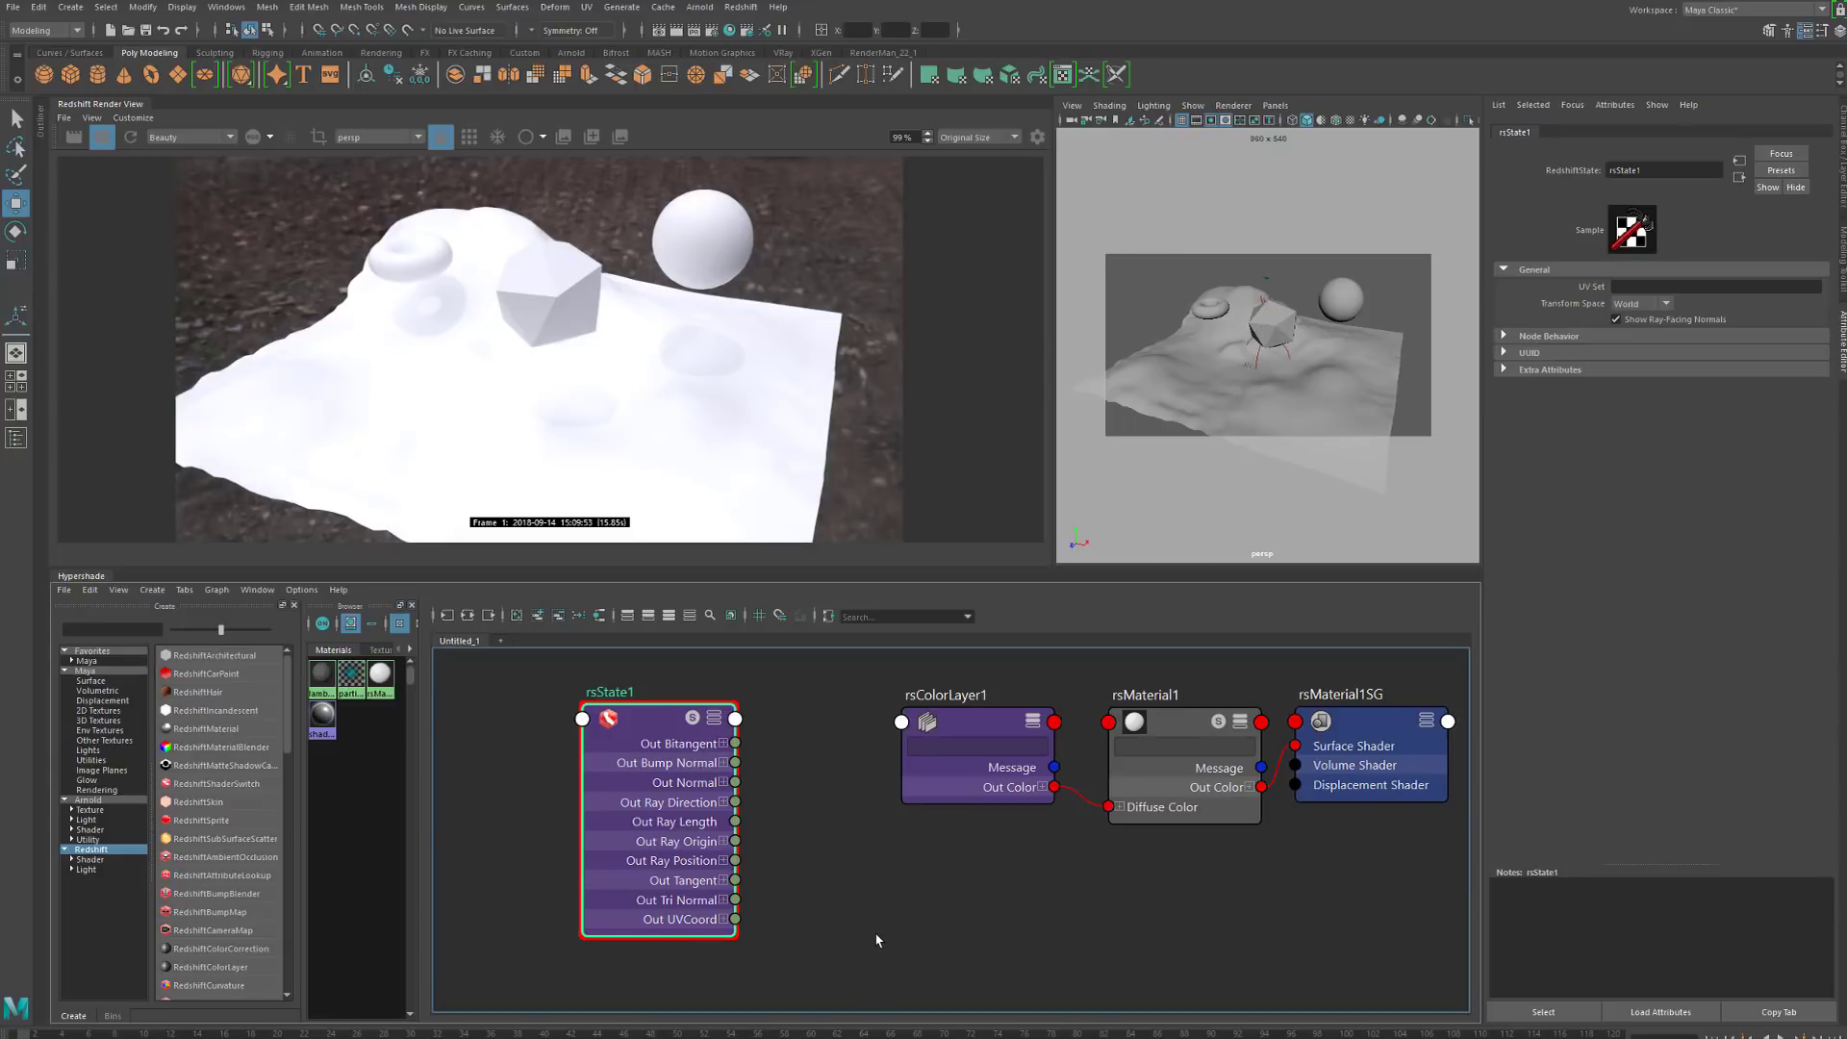
left_click_drag(669, 815, 728, 827)
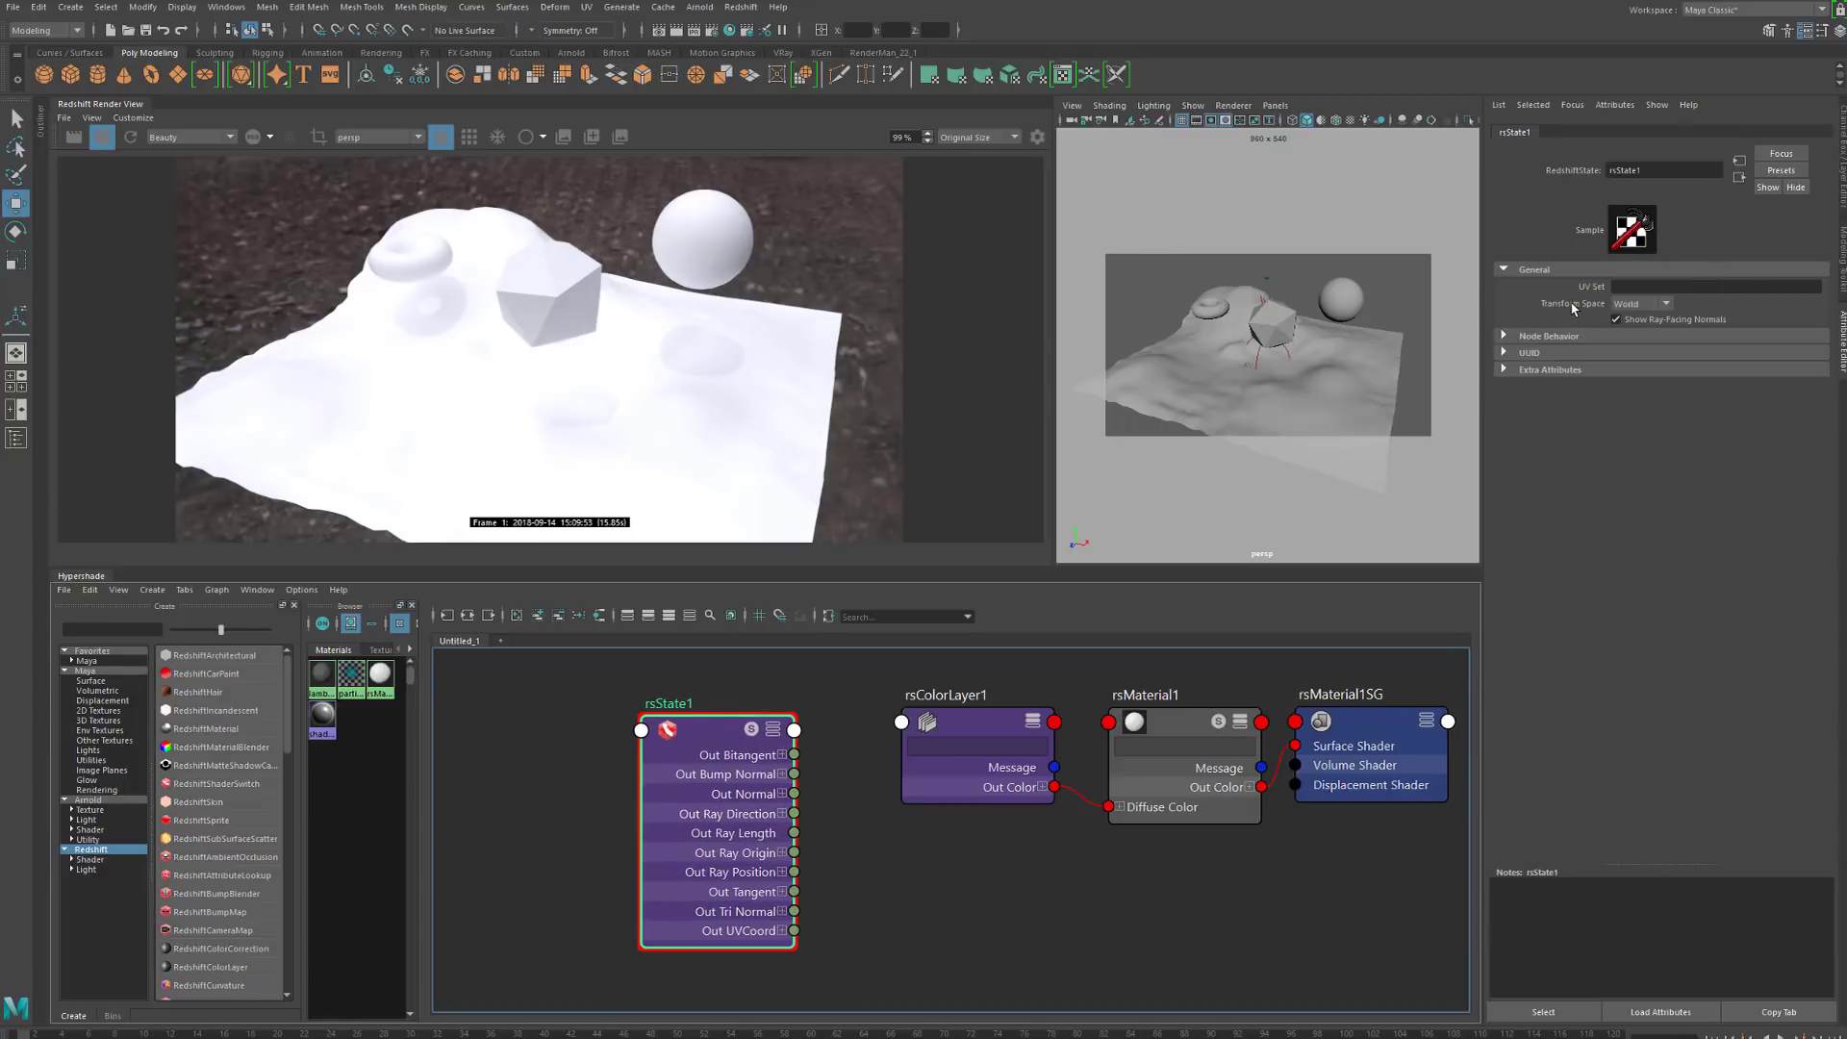
Keep the state node's Transform Space on World and adjust the node's position beside the color layer
left_click(1649, 305)
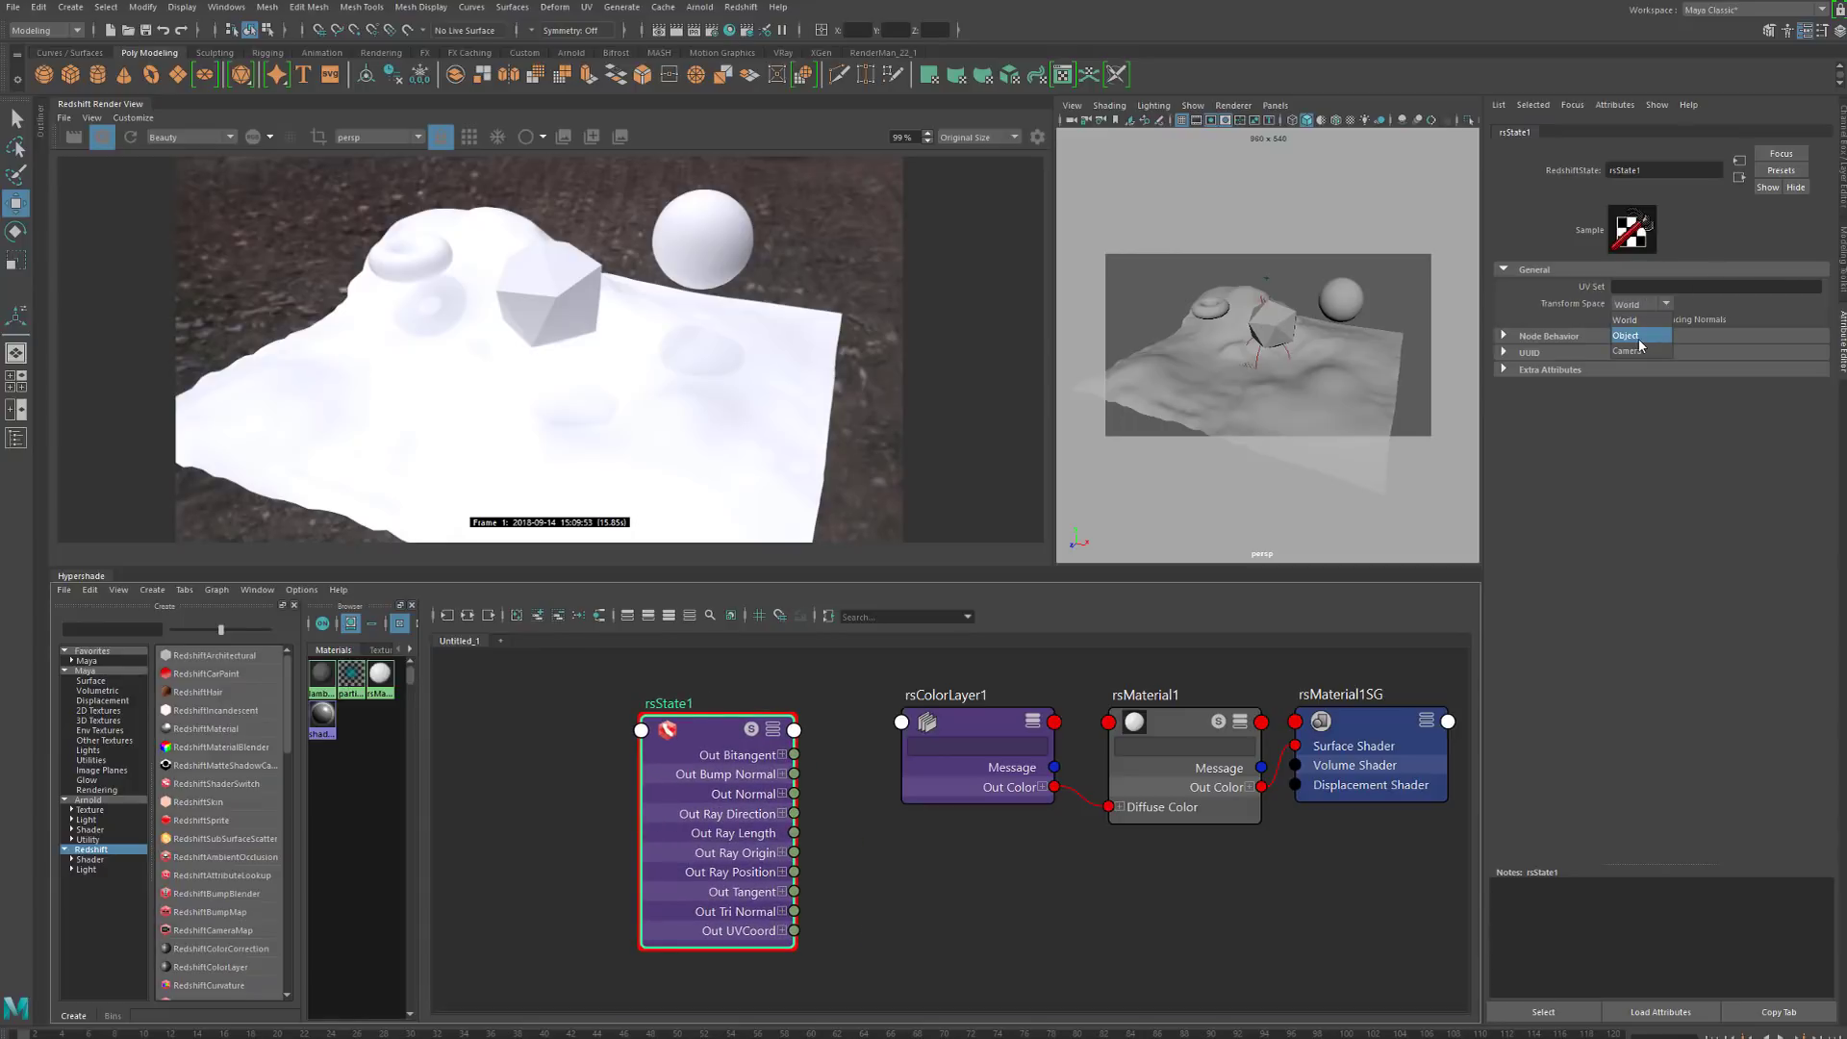
left_click(1642, 322)
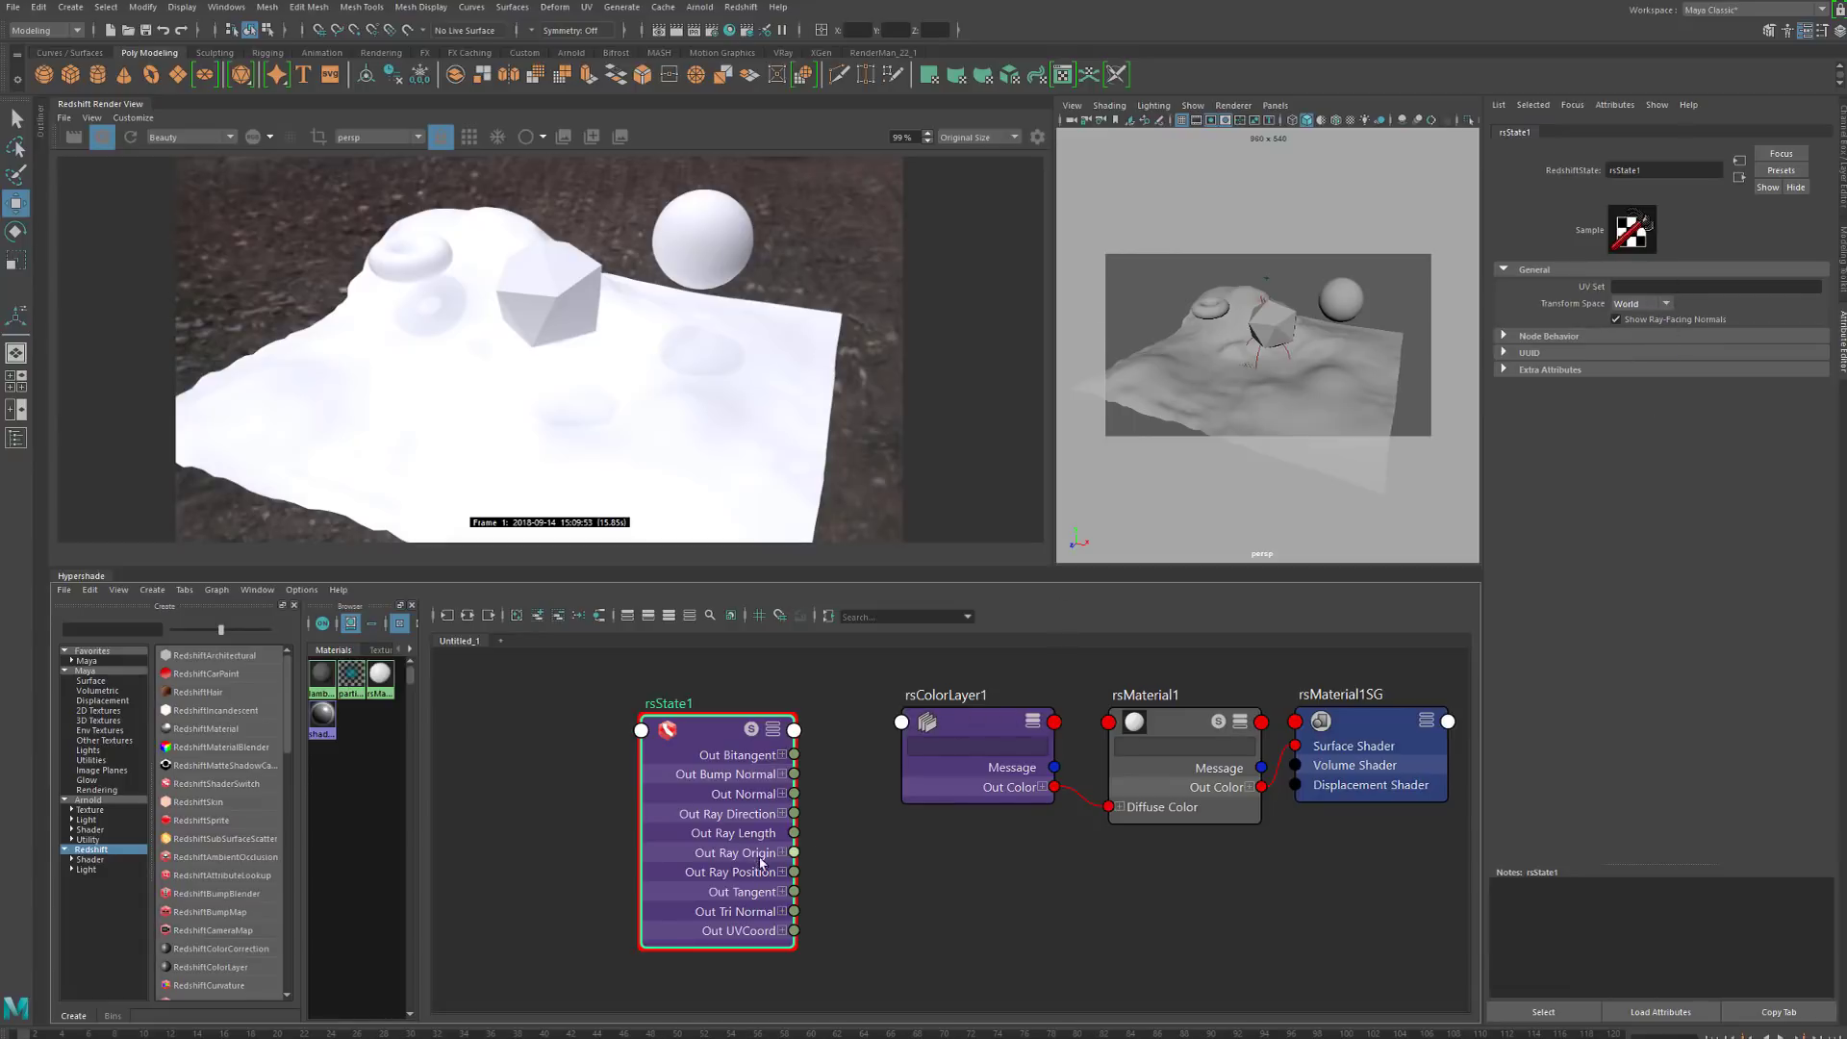
left_click_drag(729, 880, 695, 843)
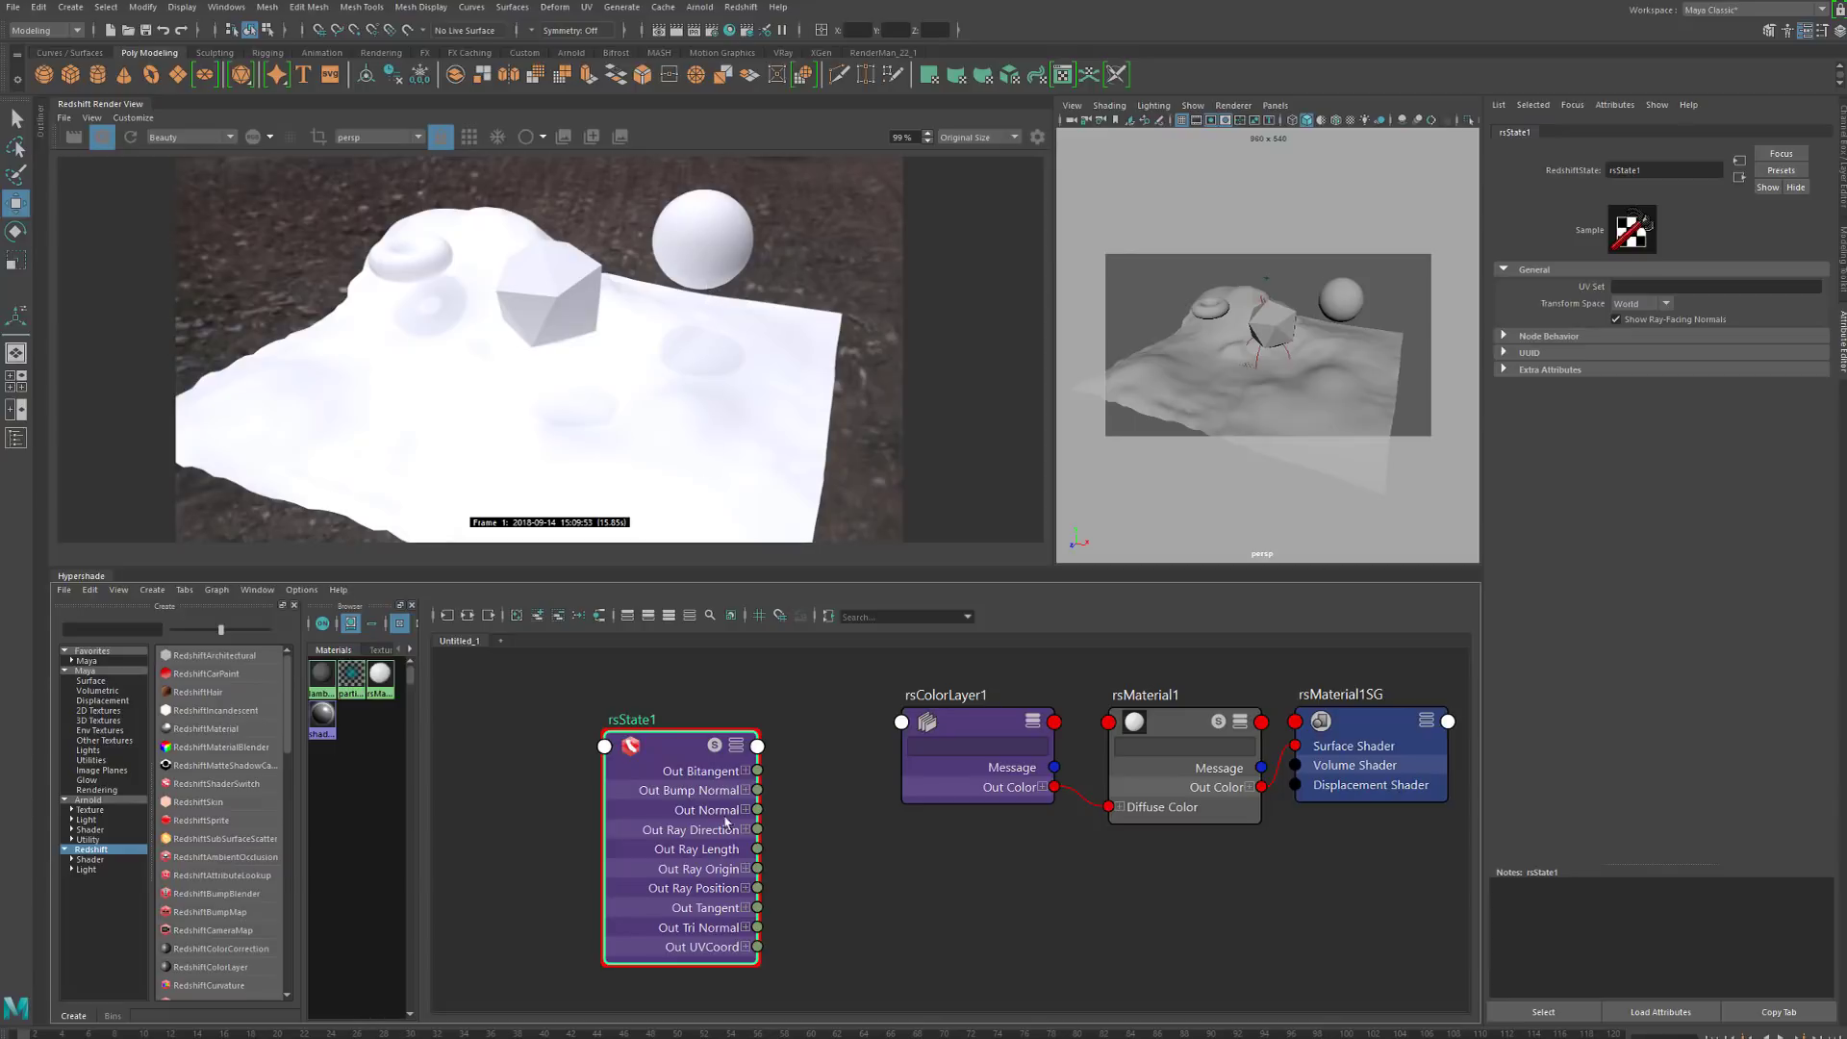
left_click_drag(727, 823, 765, 819)
Rearrange the color layer, material and shading group nodes, and connect rsState1's Out Normal to rsMaterial1SG's Surface Shader
left_click_drag(990, 766, 946, 744)
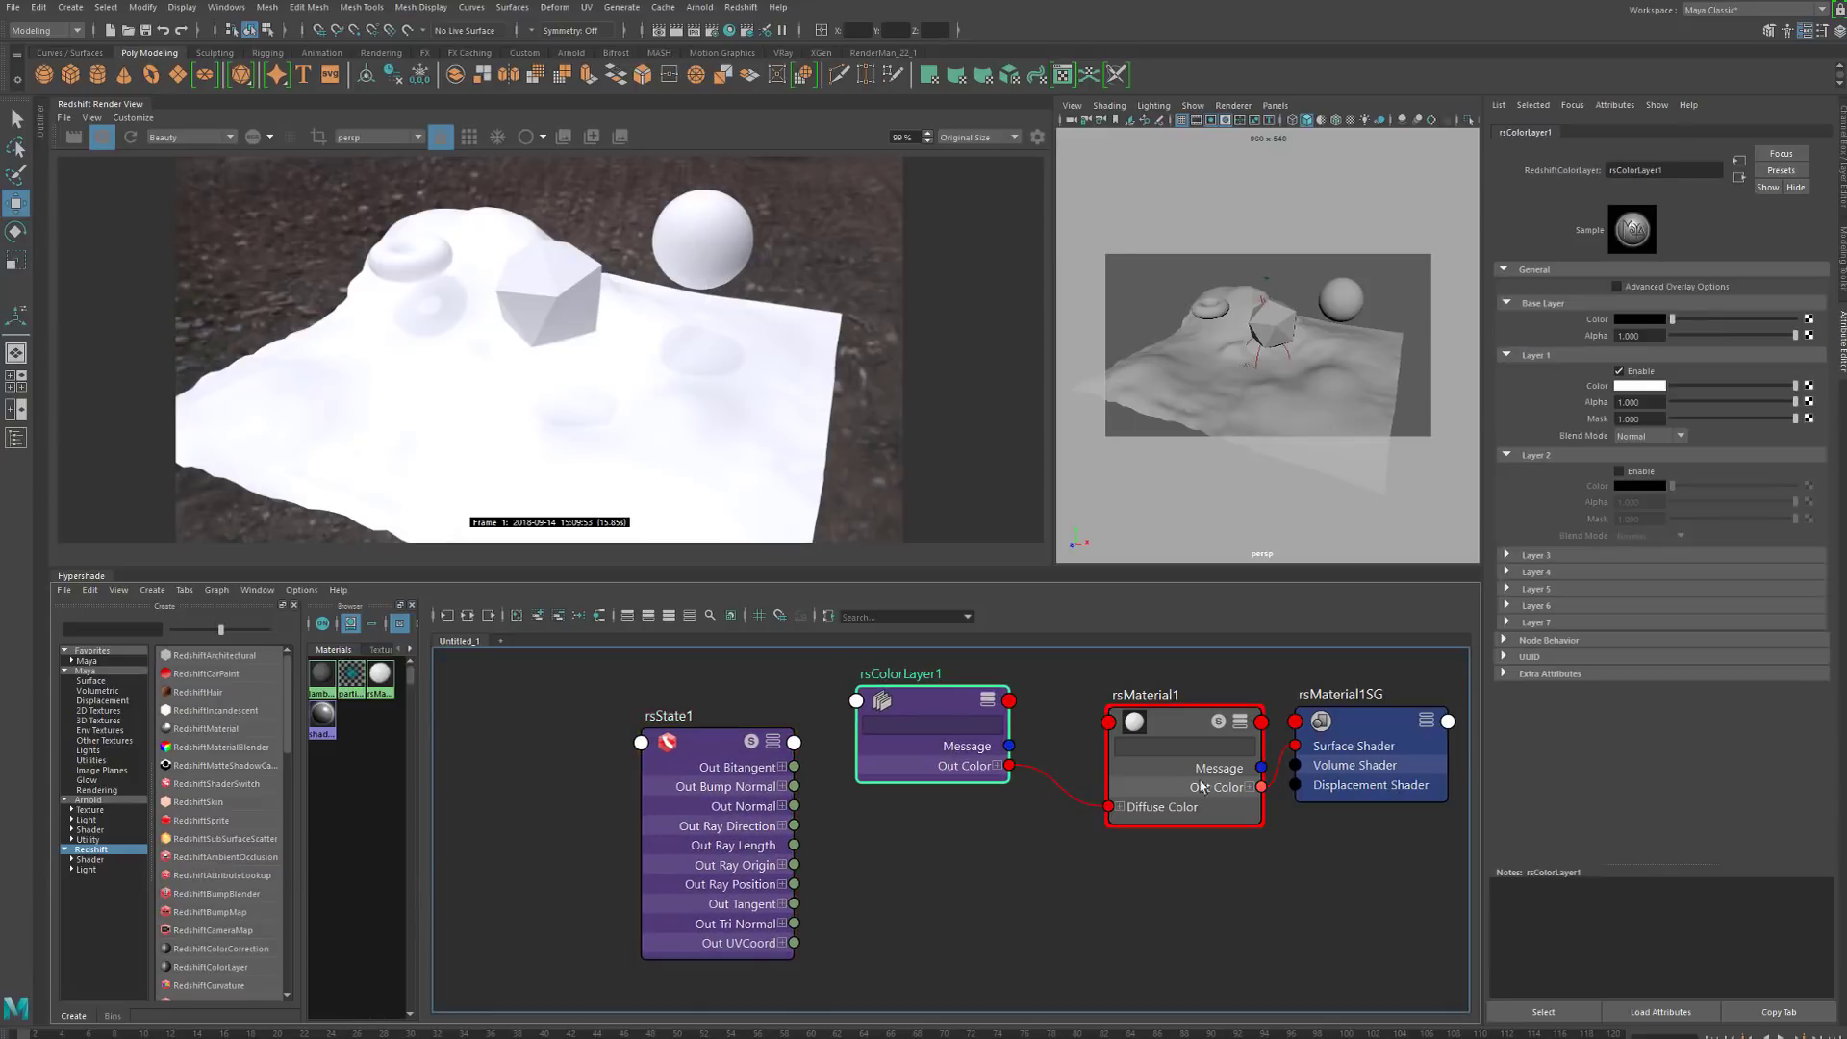
left_click_drag(1185, 787, 1107, 764)
left_click_drag(1339, 768, 1308, 893)
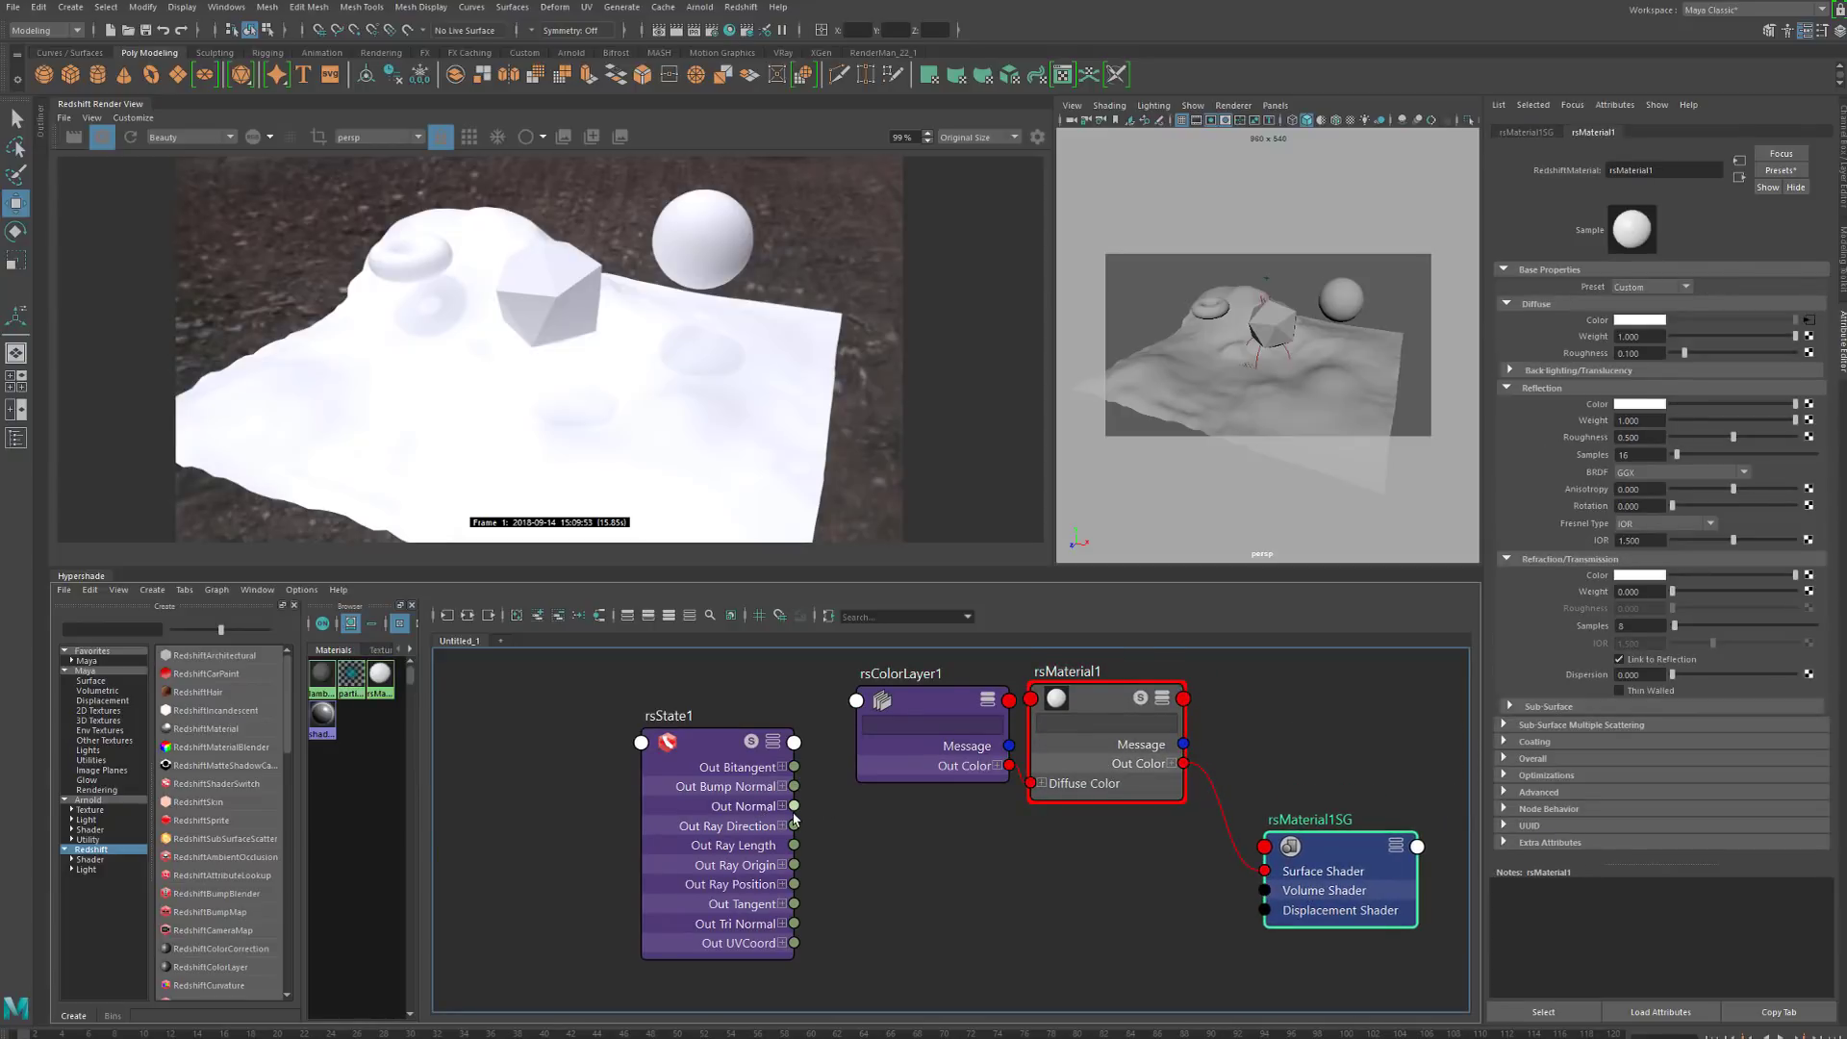
left_click_drag(794, 806, 1265, 871)
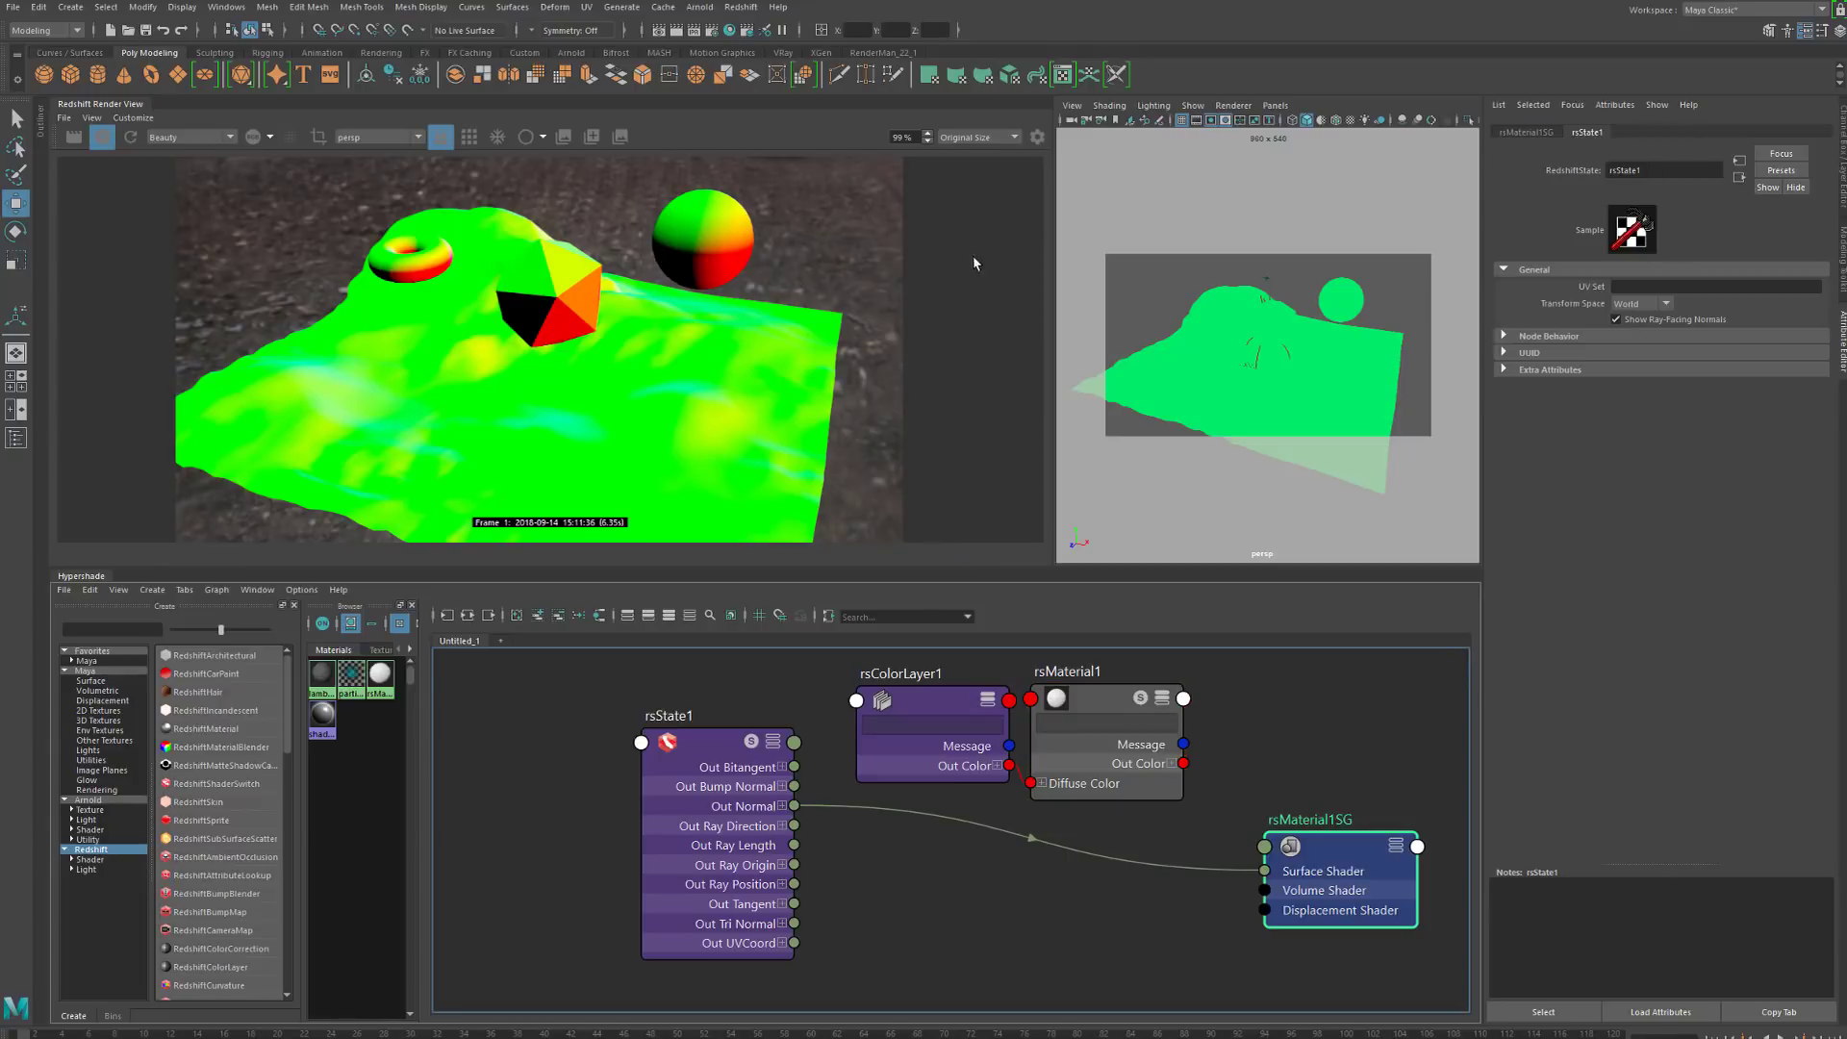
Inspect the RGBA pixel values of the rendered world normals in the Redshift Render View
left_click(1036, 139)
left_click(878, 165)
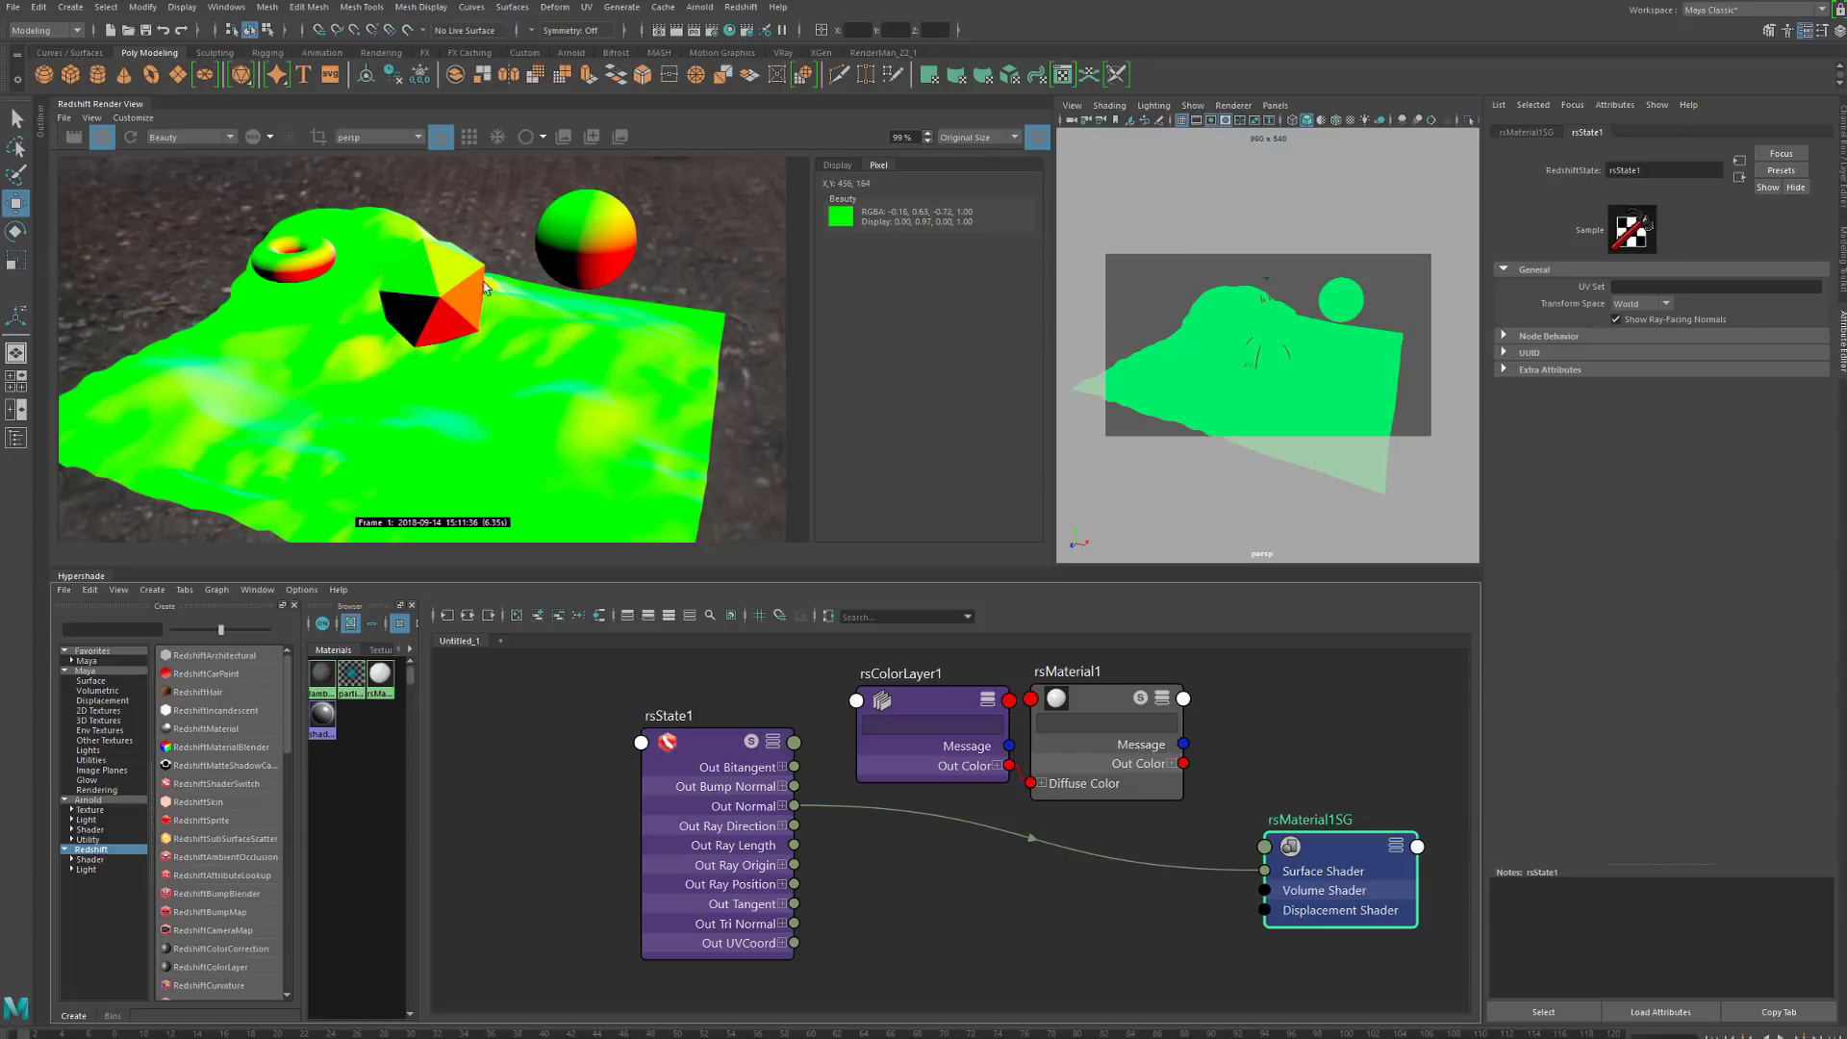
left_click(1037, 137)
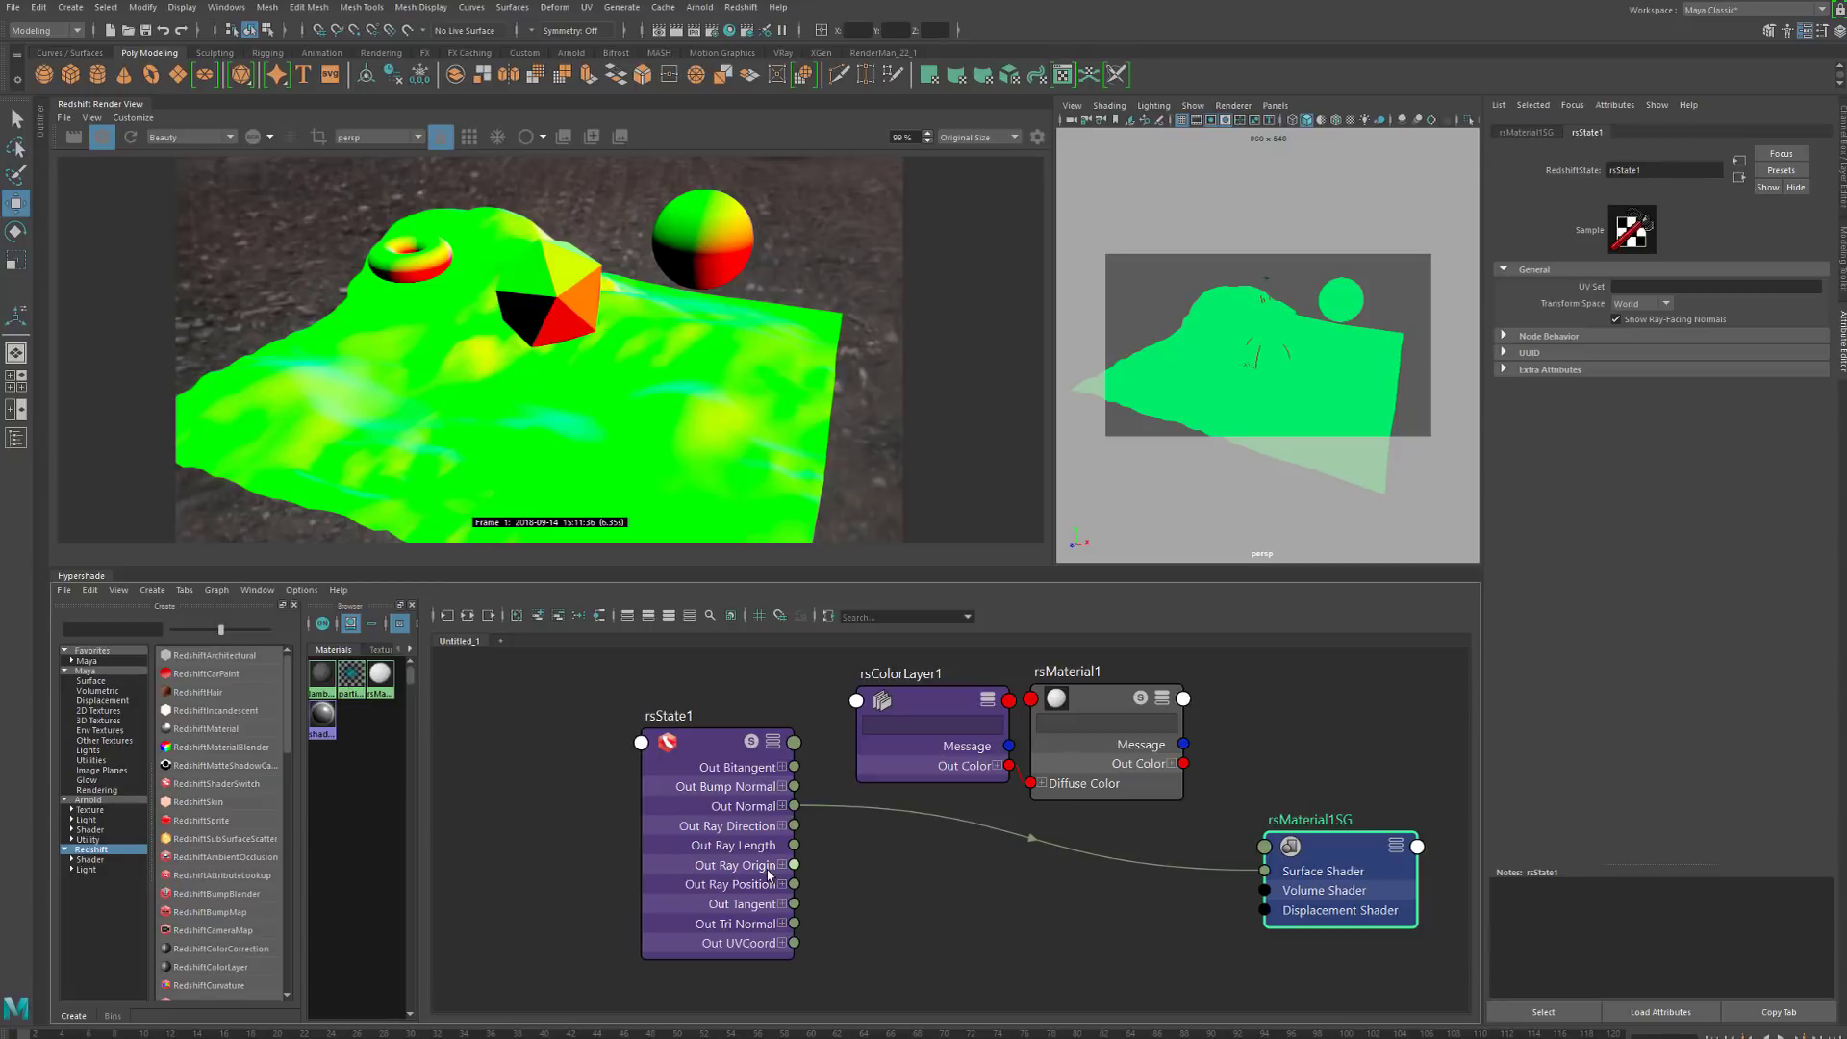
Move the state node farther from the color layer to free graph space, and stop the interactive render
left_click_drag(726, 899, 618, 907)
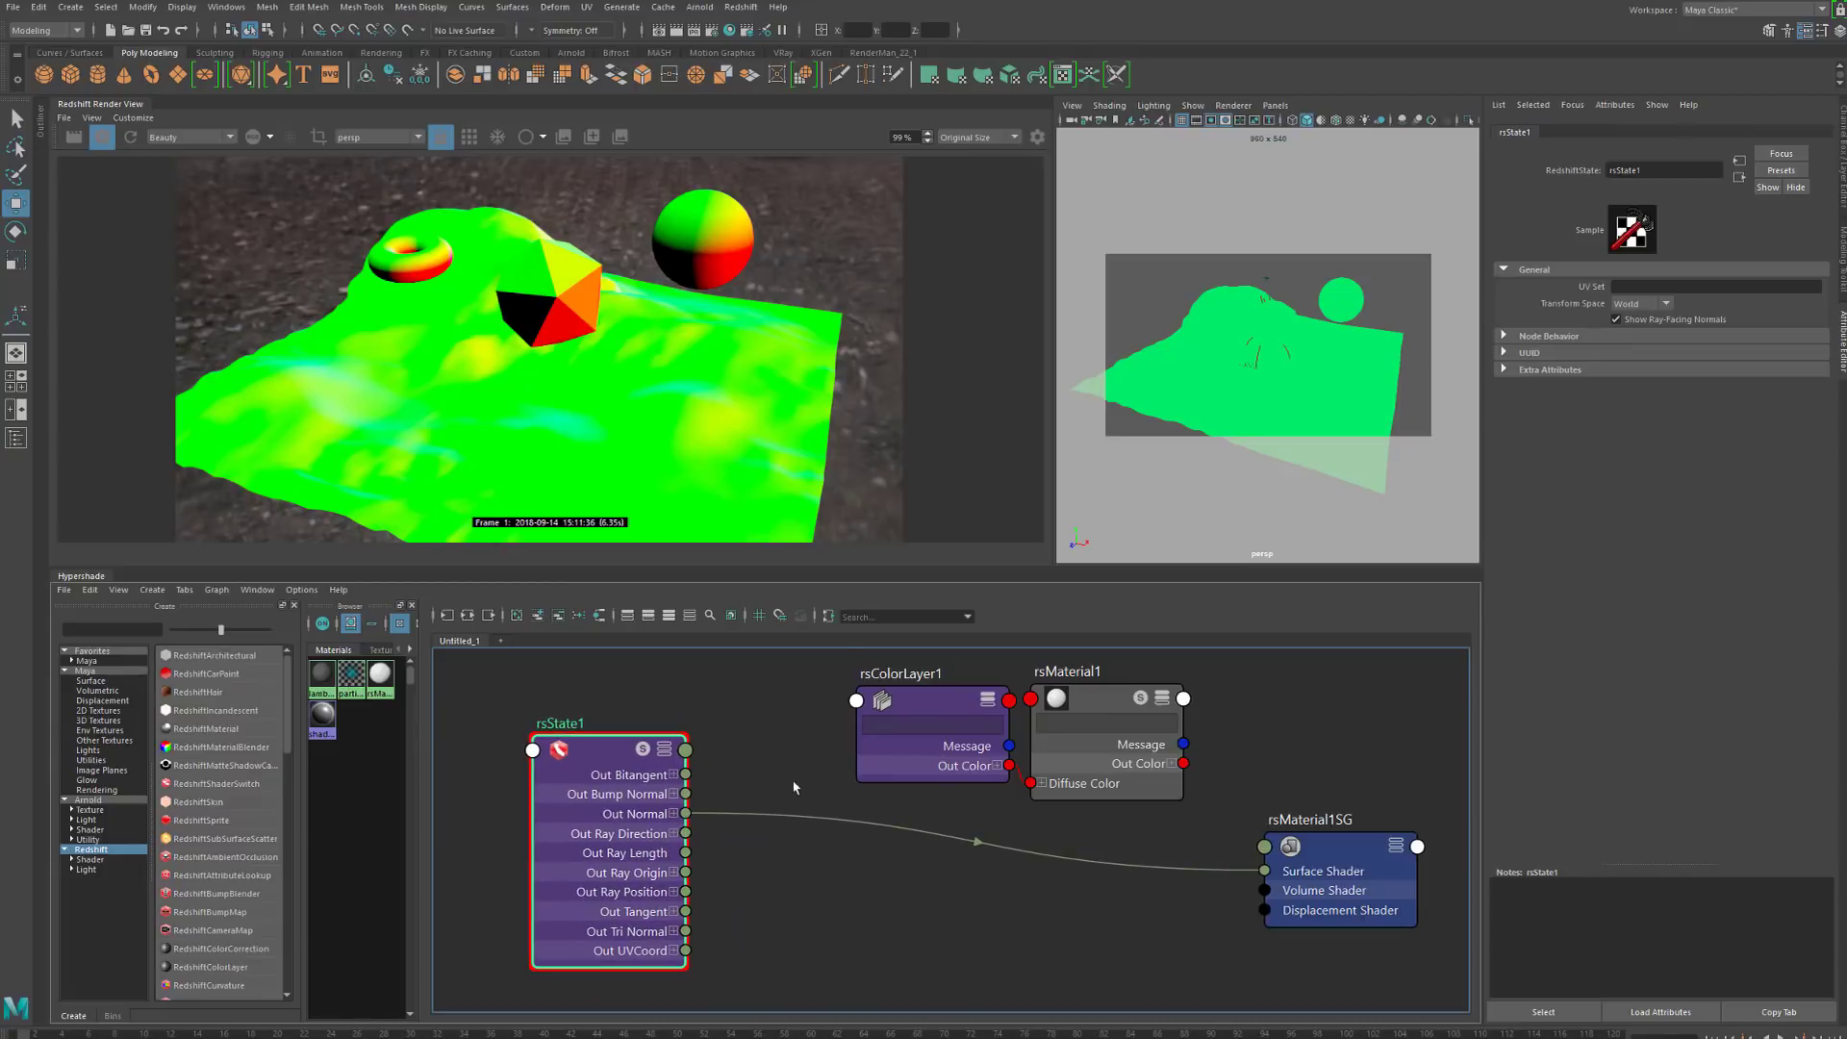
left_click(103, 138)
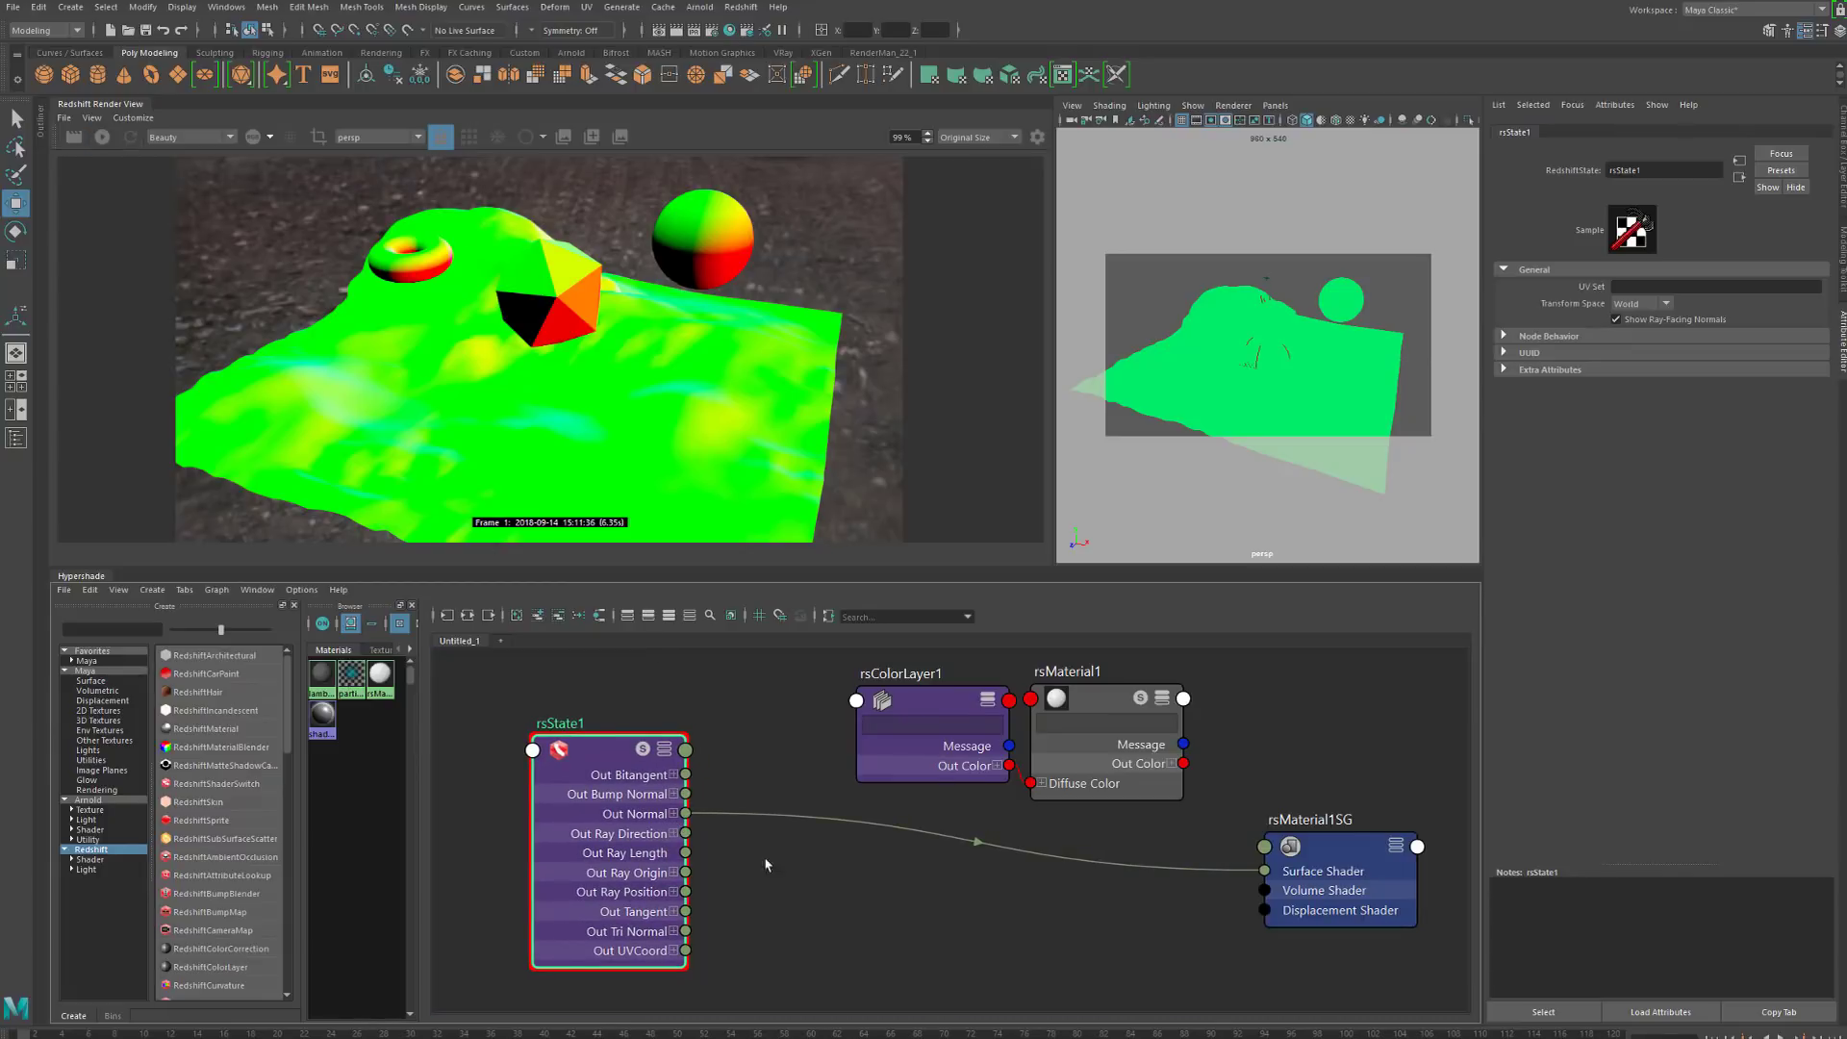
Examine the individual components of rsState1's Out Normal output and collapse them again
left_click(673, 815)
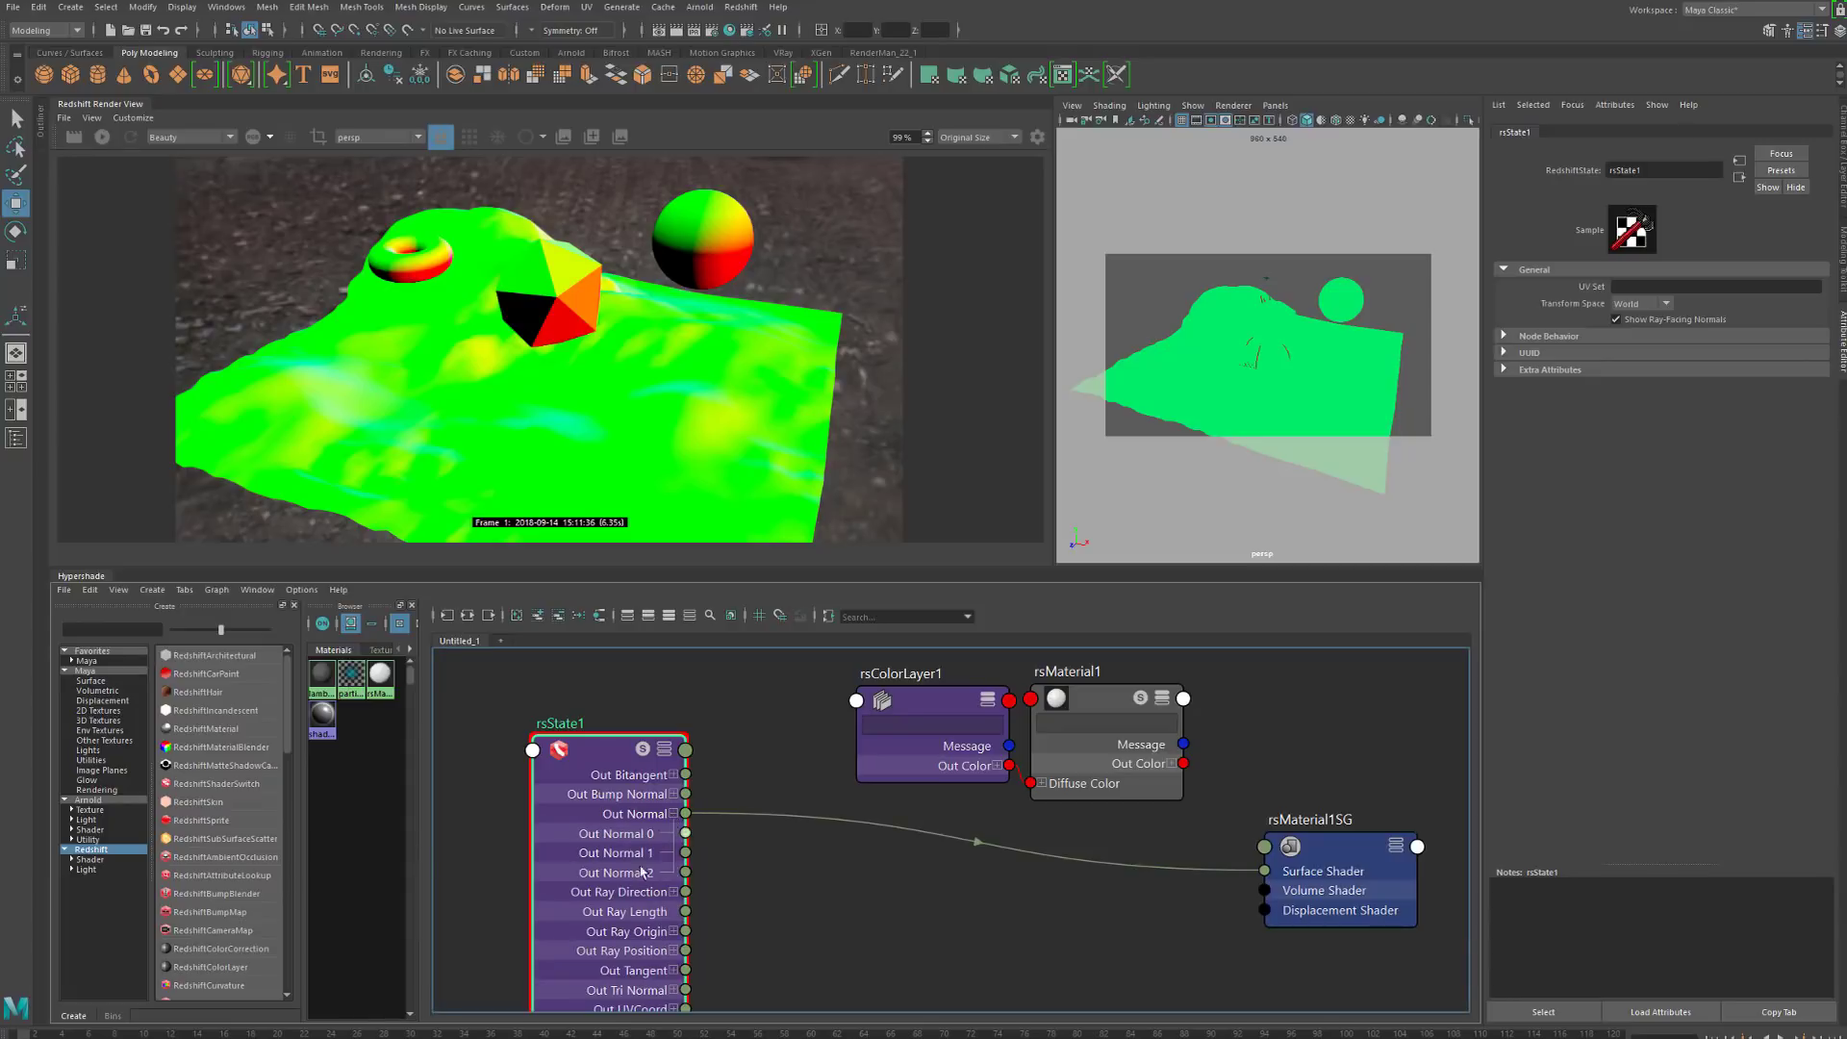
left_click_drag(674, 834, 642, 790)
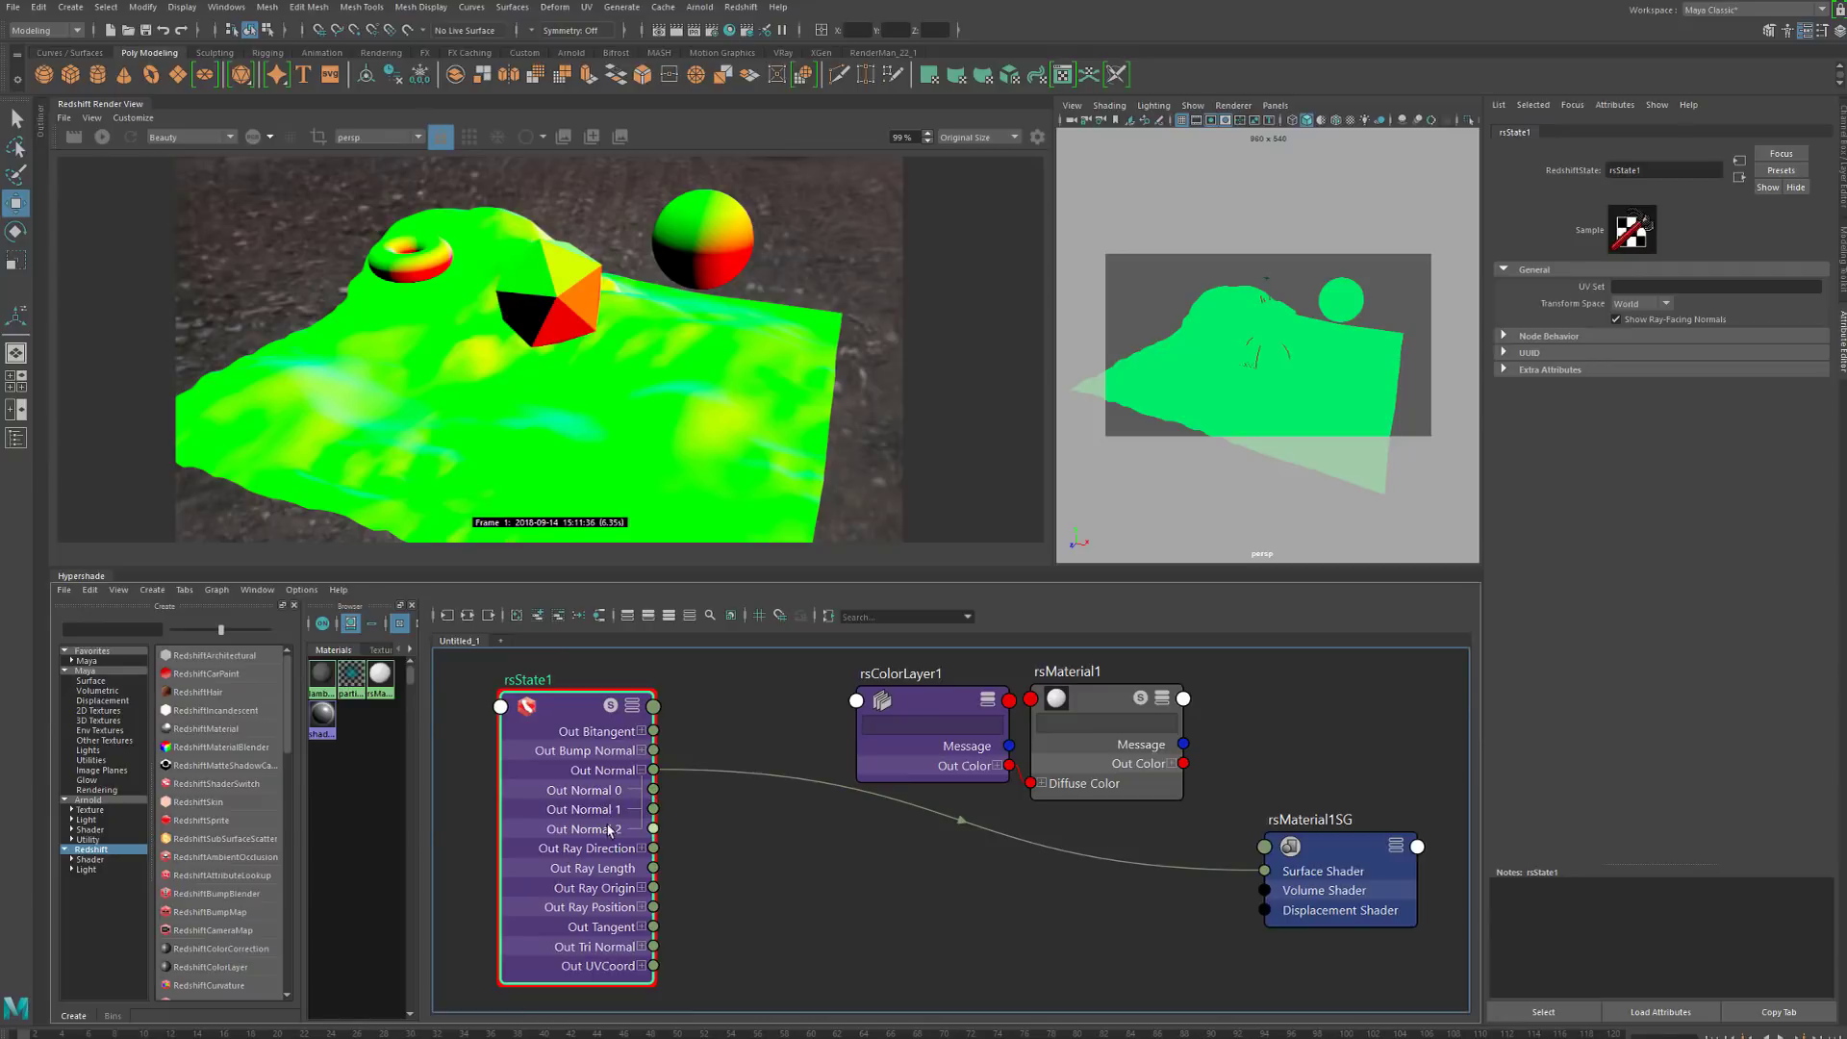
left_click(642, 773)
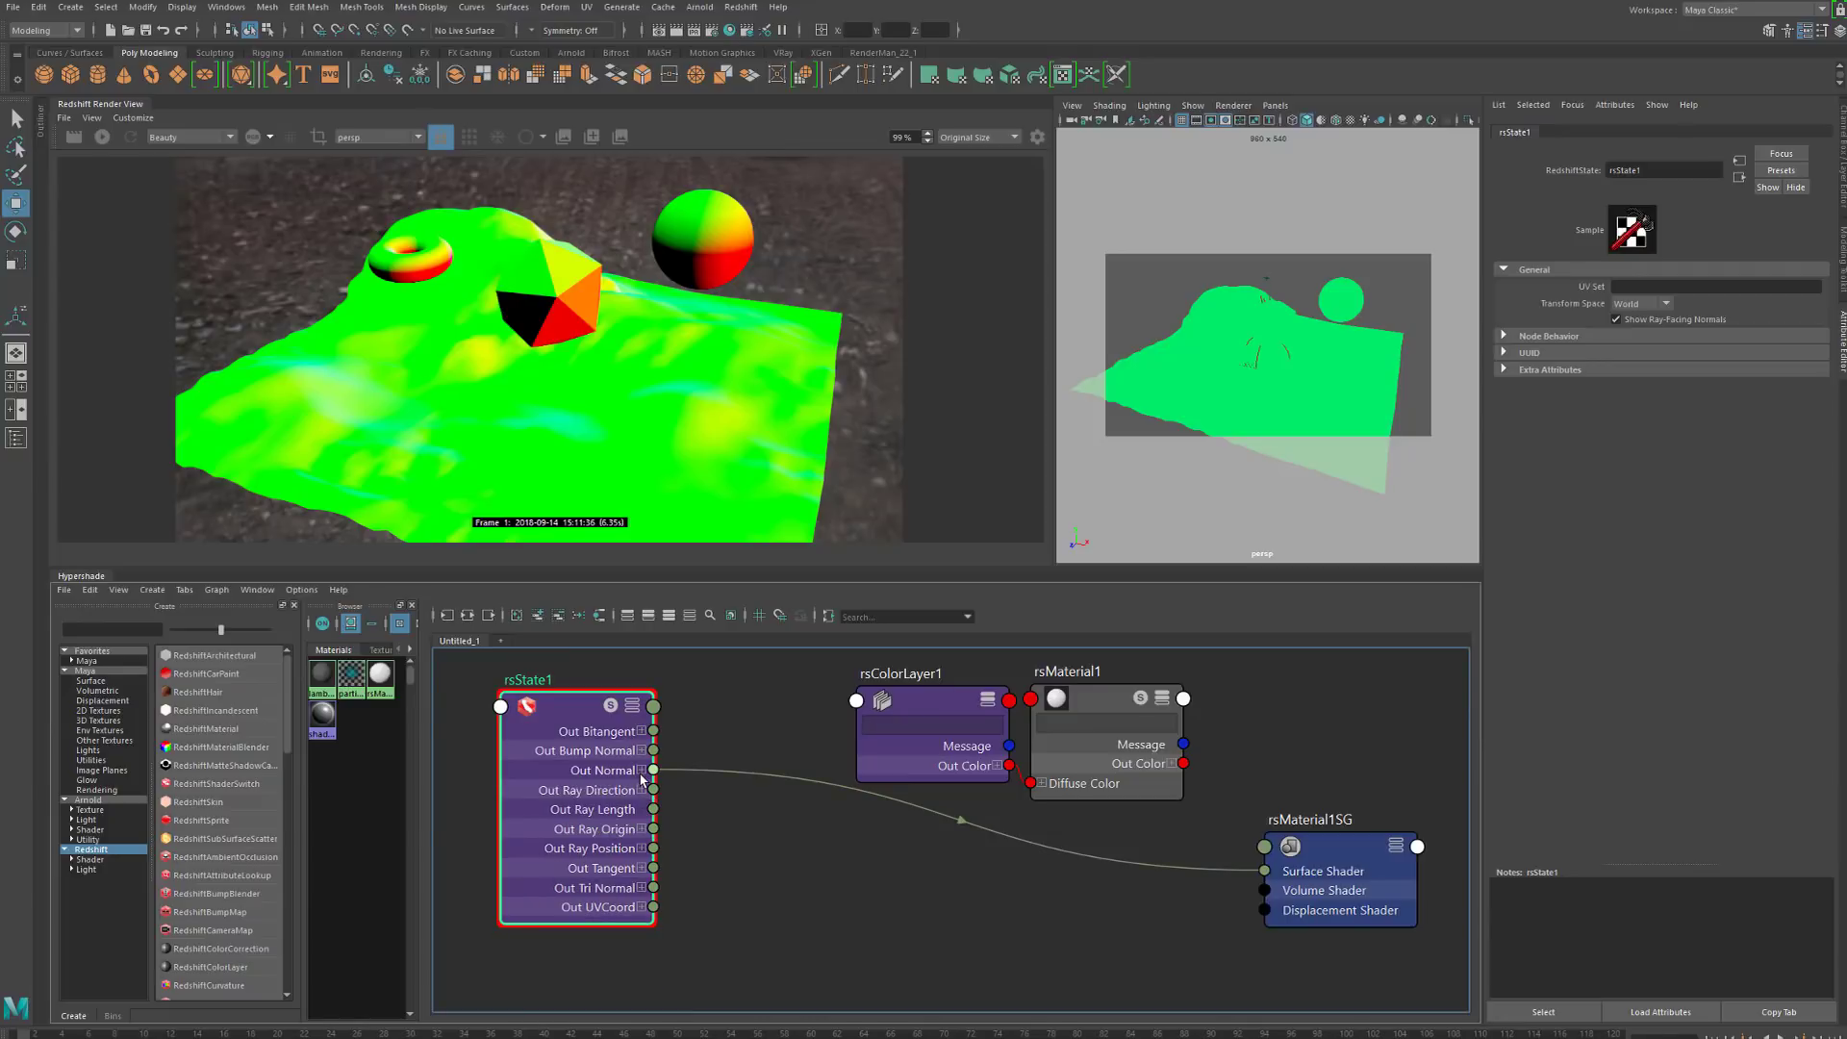
Add a setRange node to the graph between the state node and the shading group
left_click(748, 823)
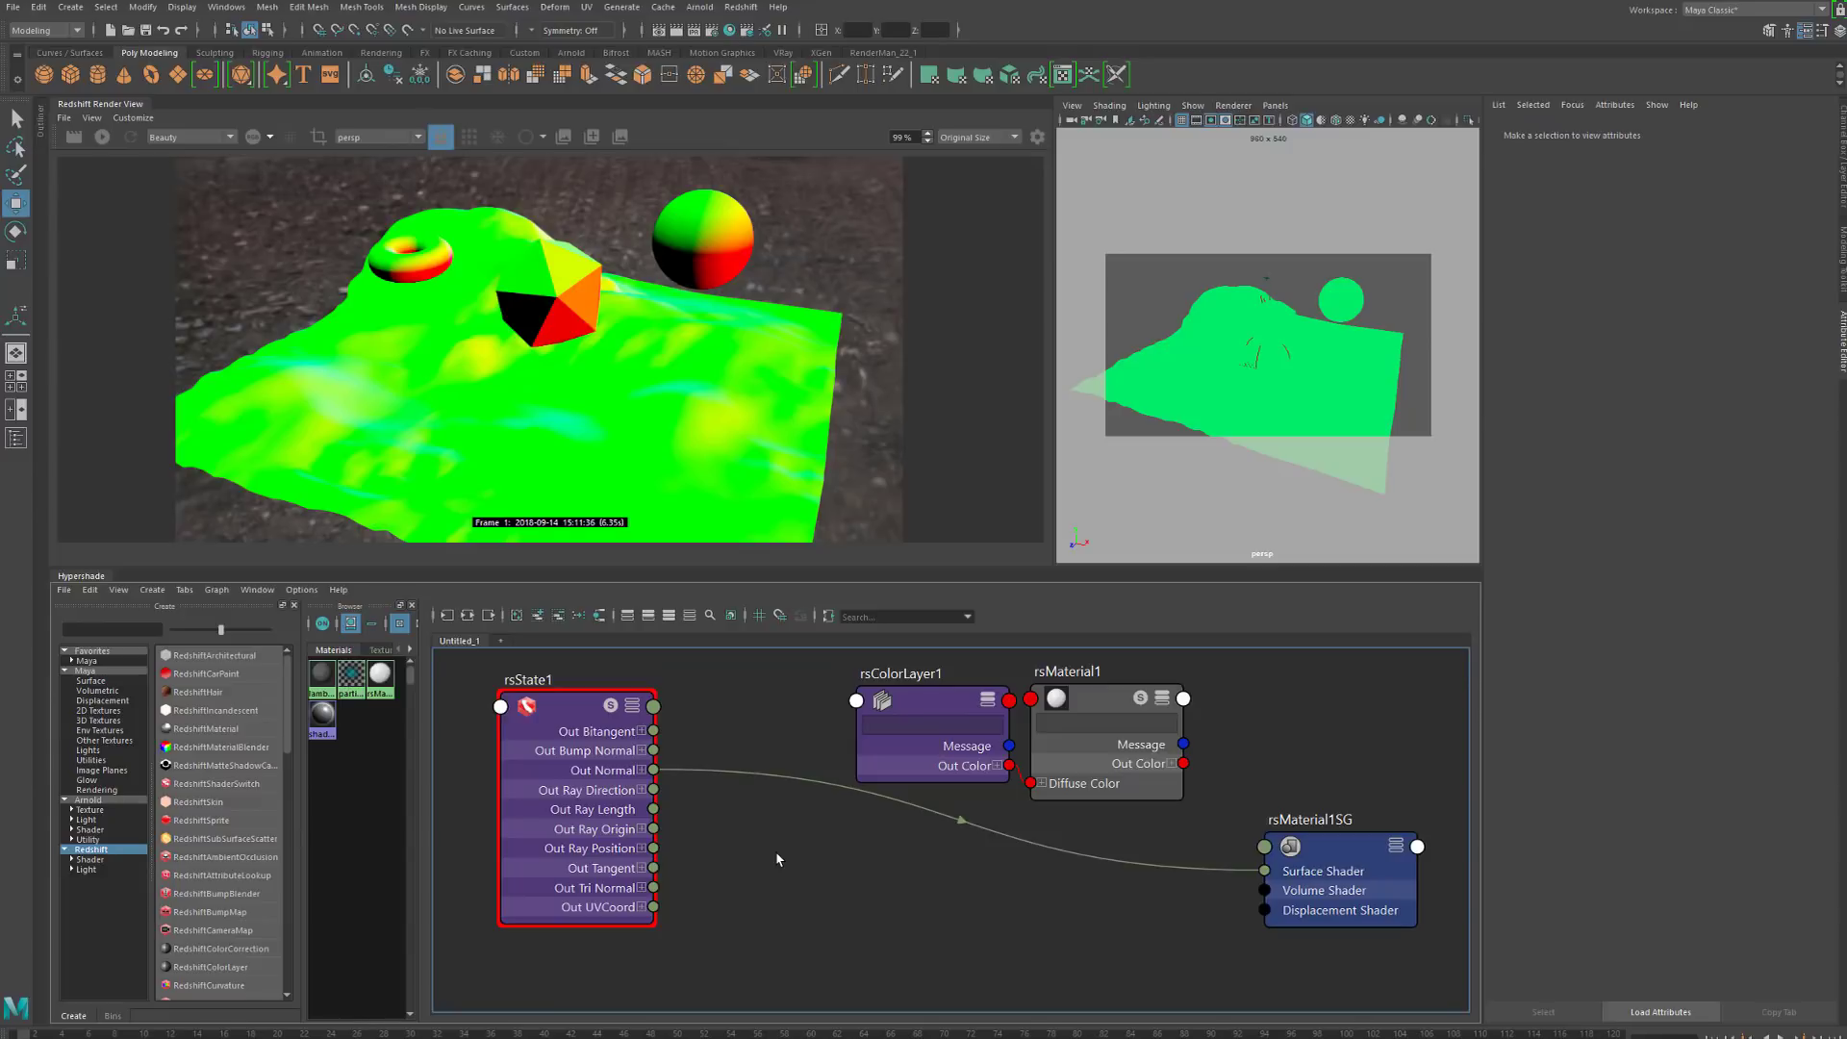
key("Tab")
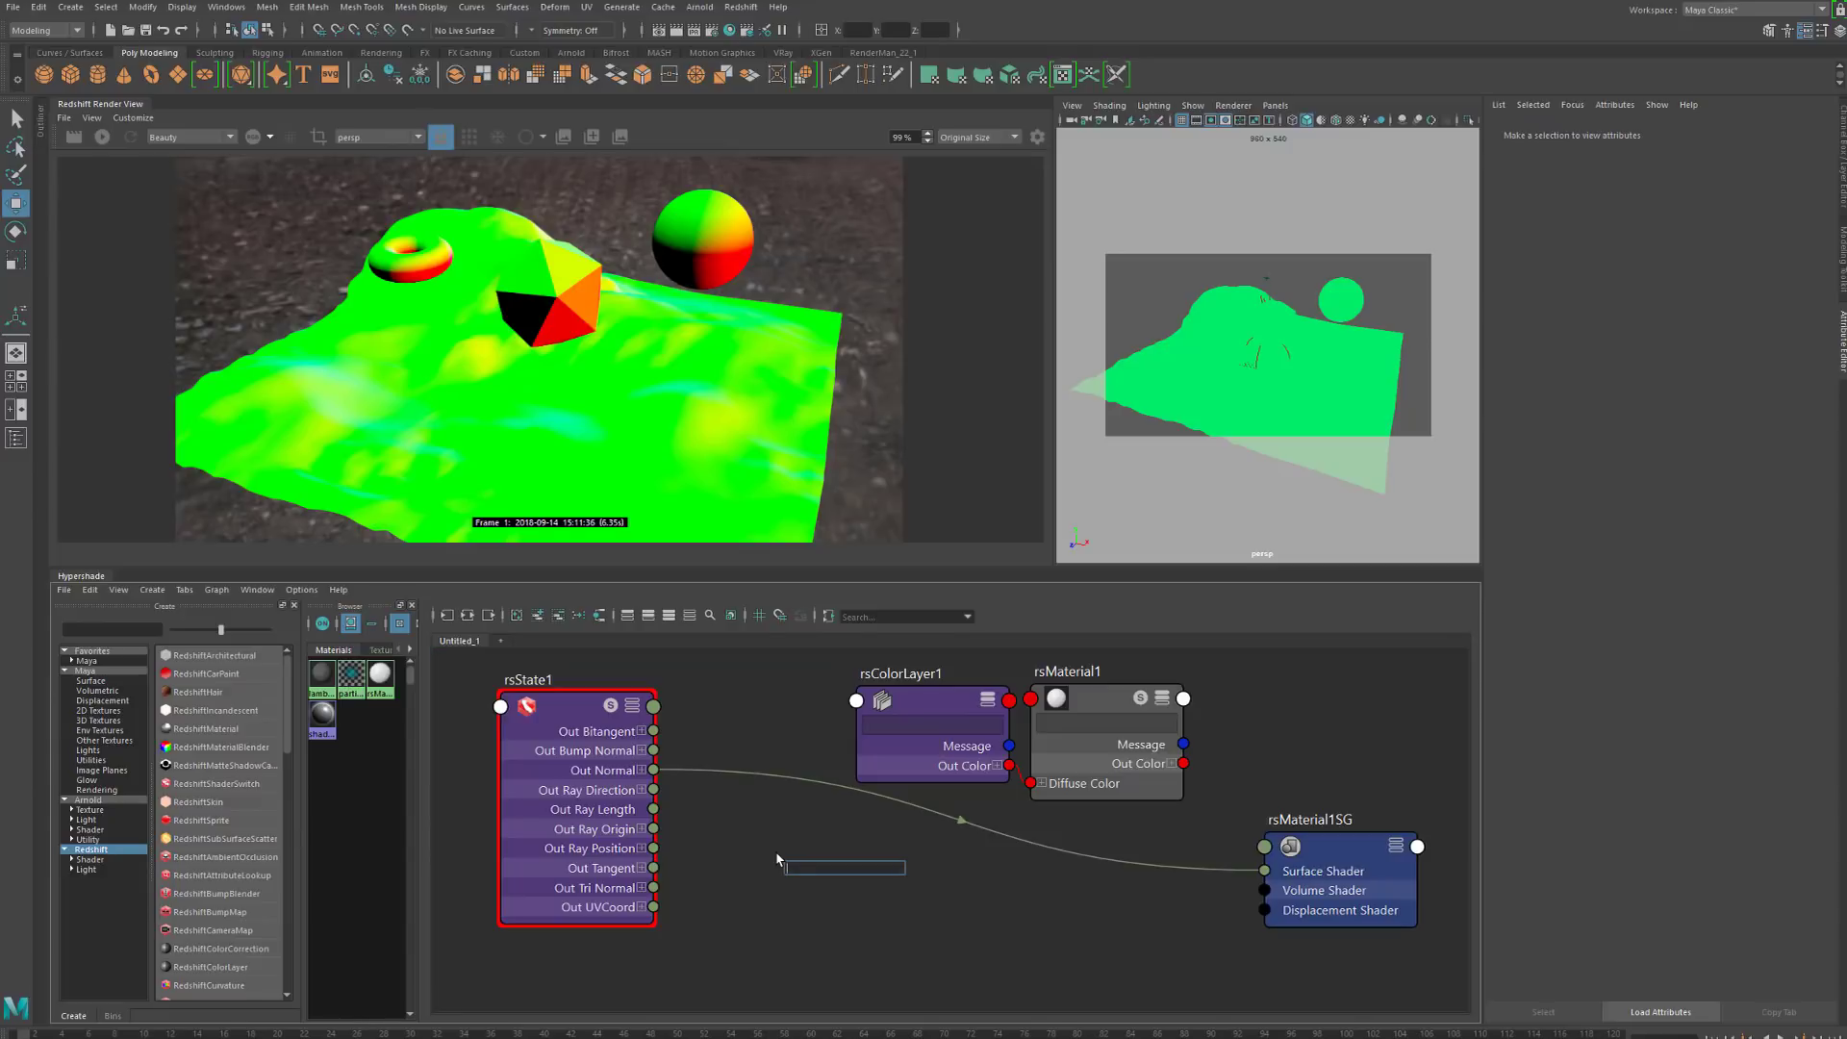
type("range")
key("Down")
key("Down")
key("Return")
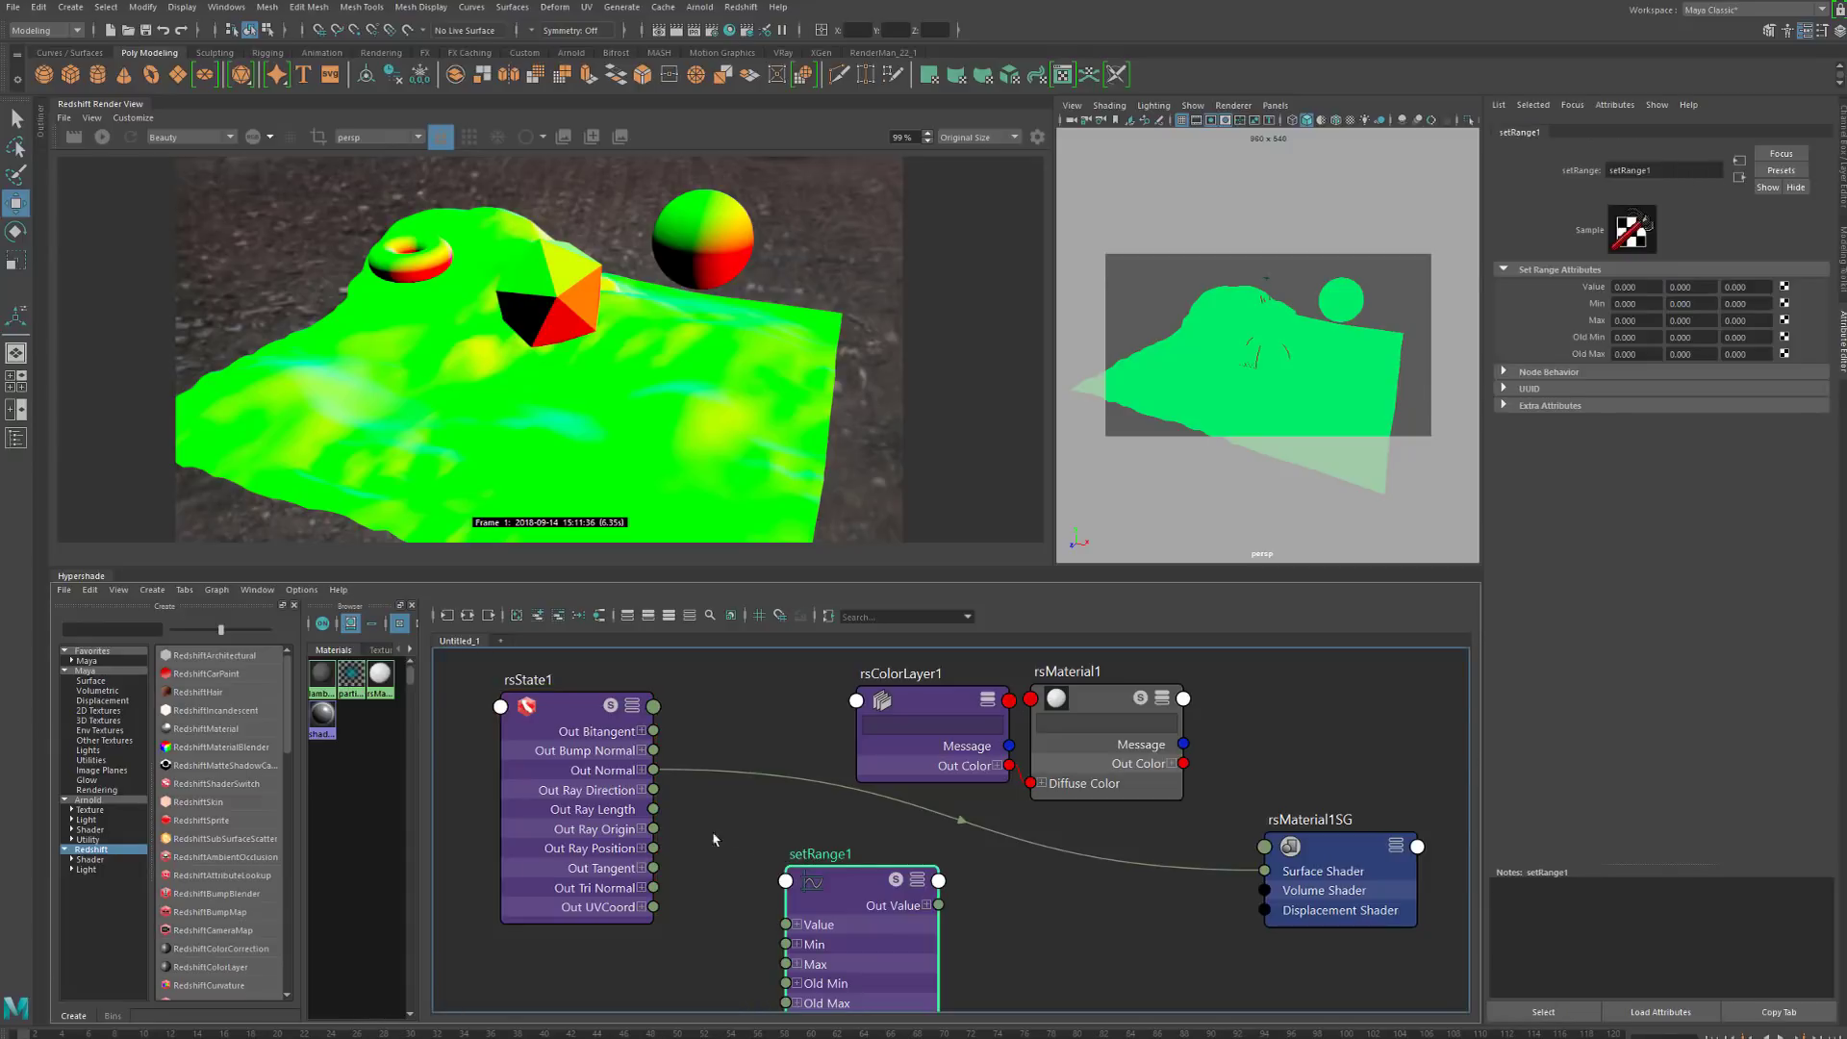
Position setRange1 beside rsState1 and connect rsState1's Out Normal to the setRange1 Value input
left_click_drag(863, 935, 796, 904)
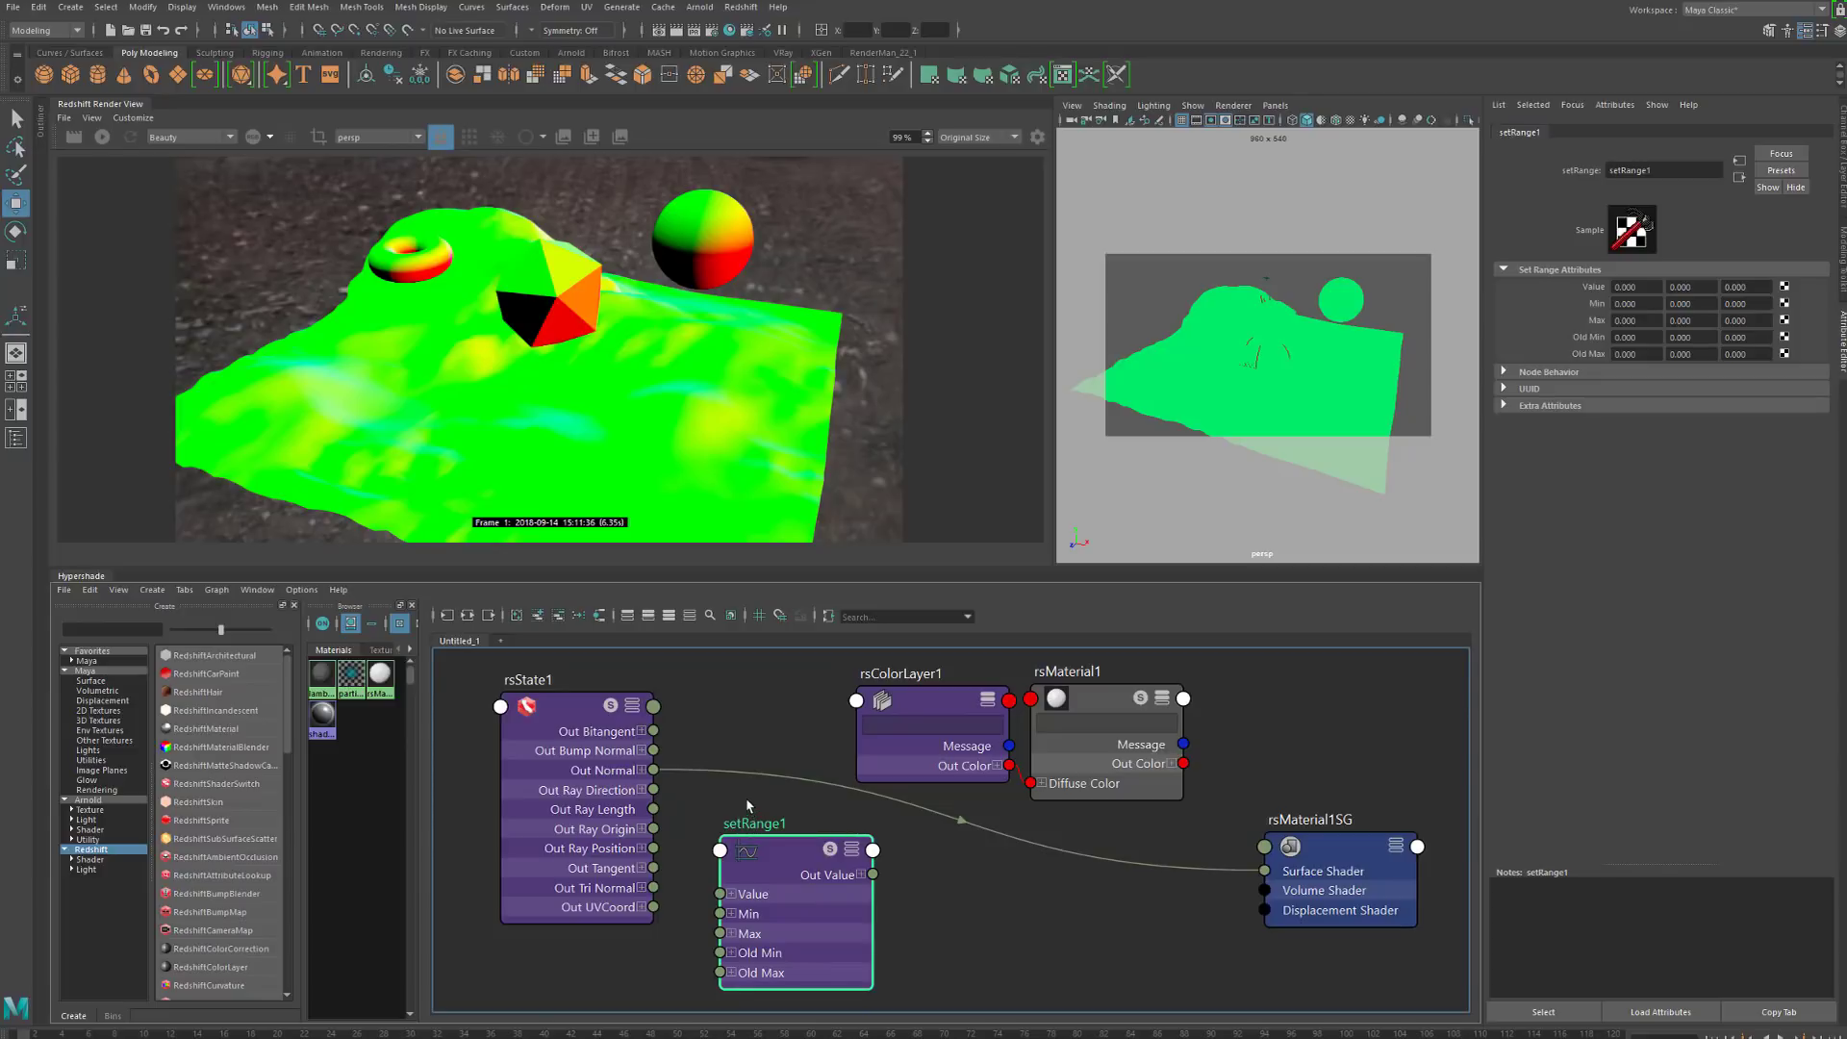
left_click_drag(802, 930, 844, 920)
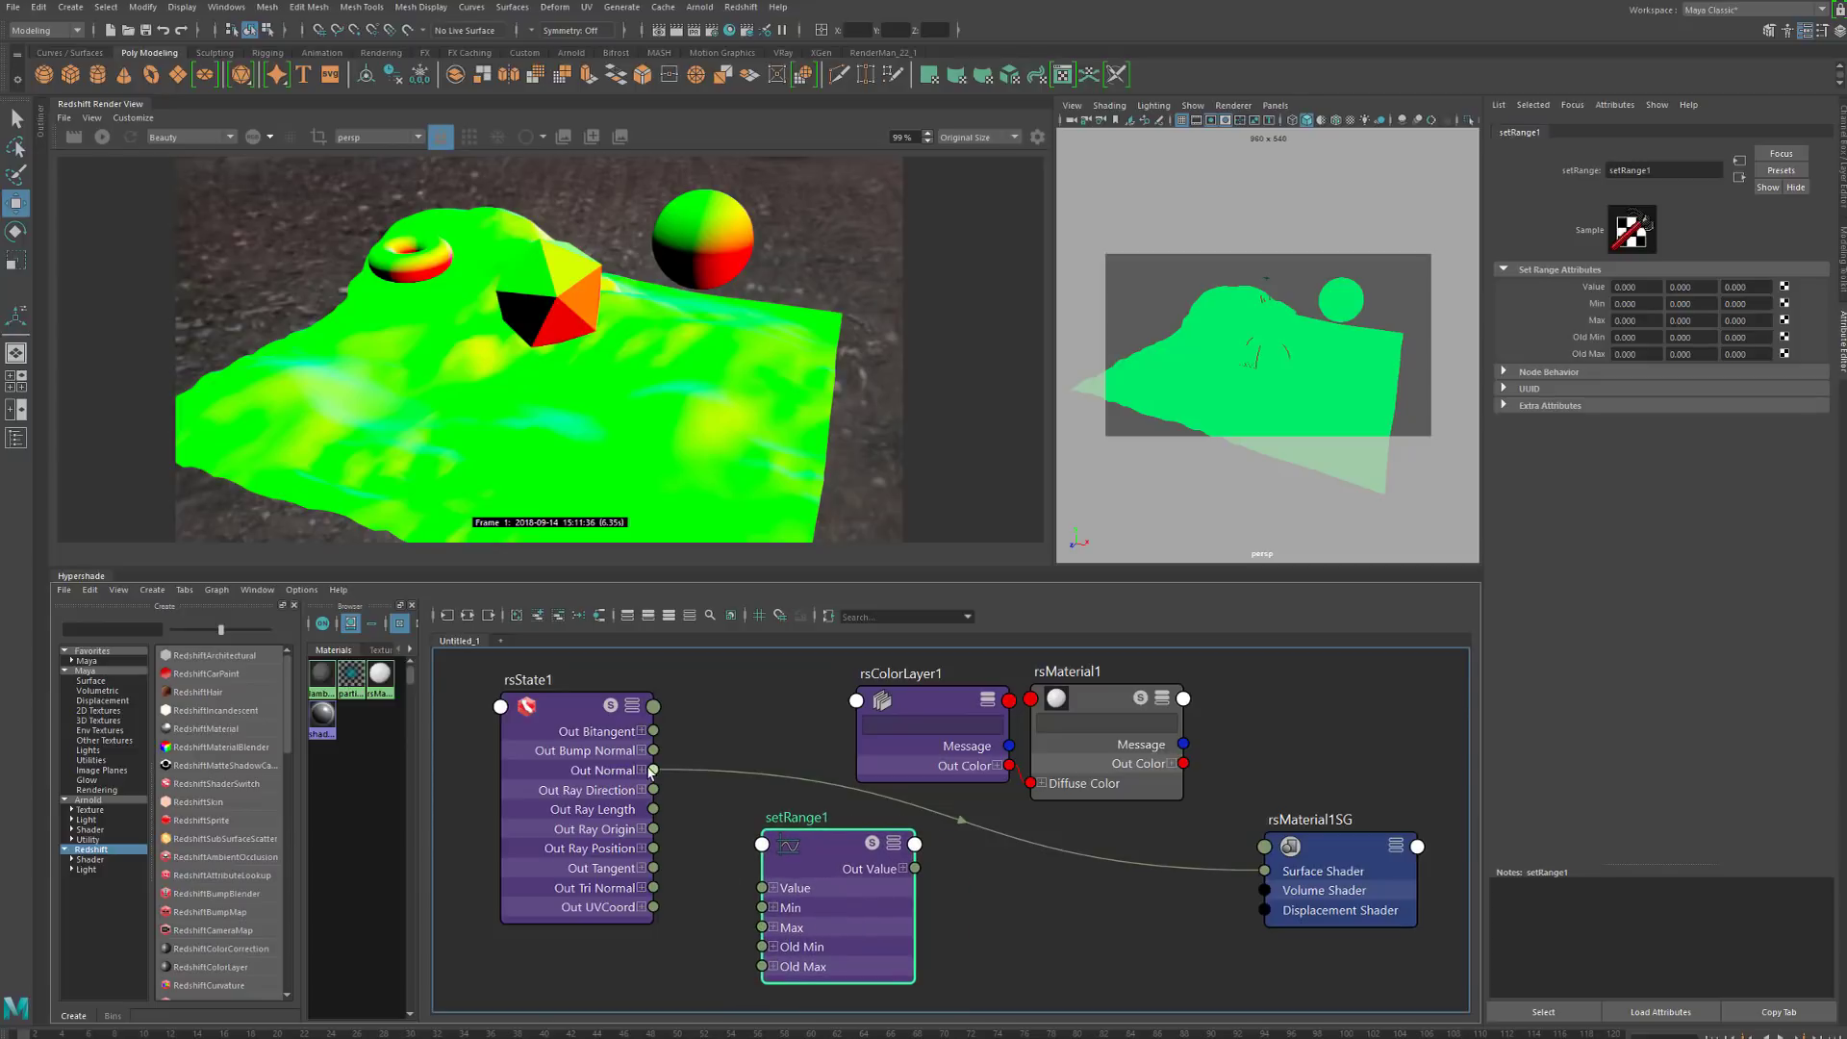
left_click_drag(654, 771, 758, 890)
left_click_drag(811, 950, 773, 948)
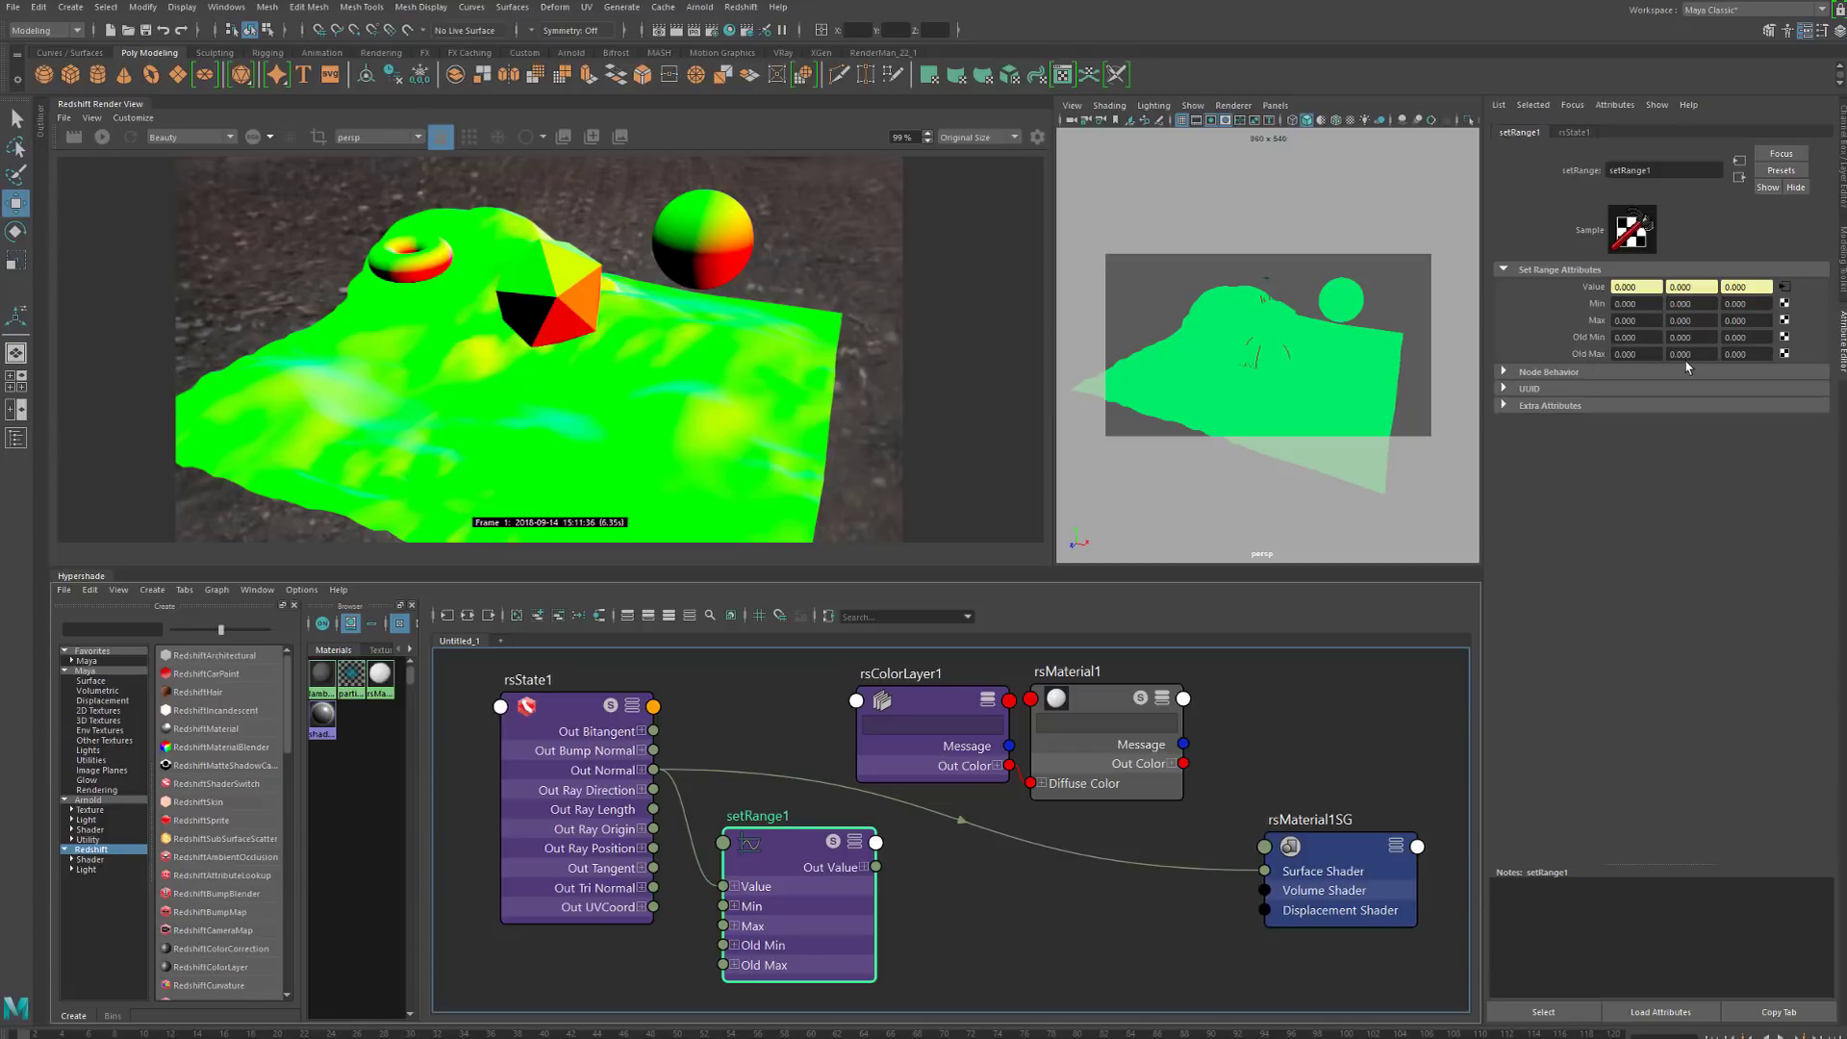
Set setRange1's Old Min to -1 and Old Max to 1 in all three components
left_click(1635, 337)
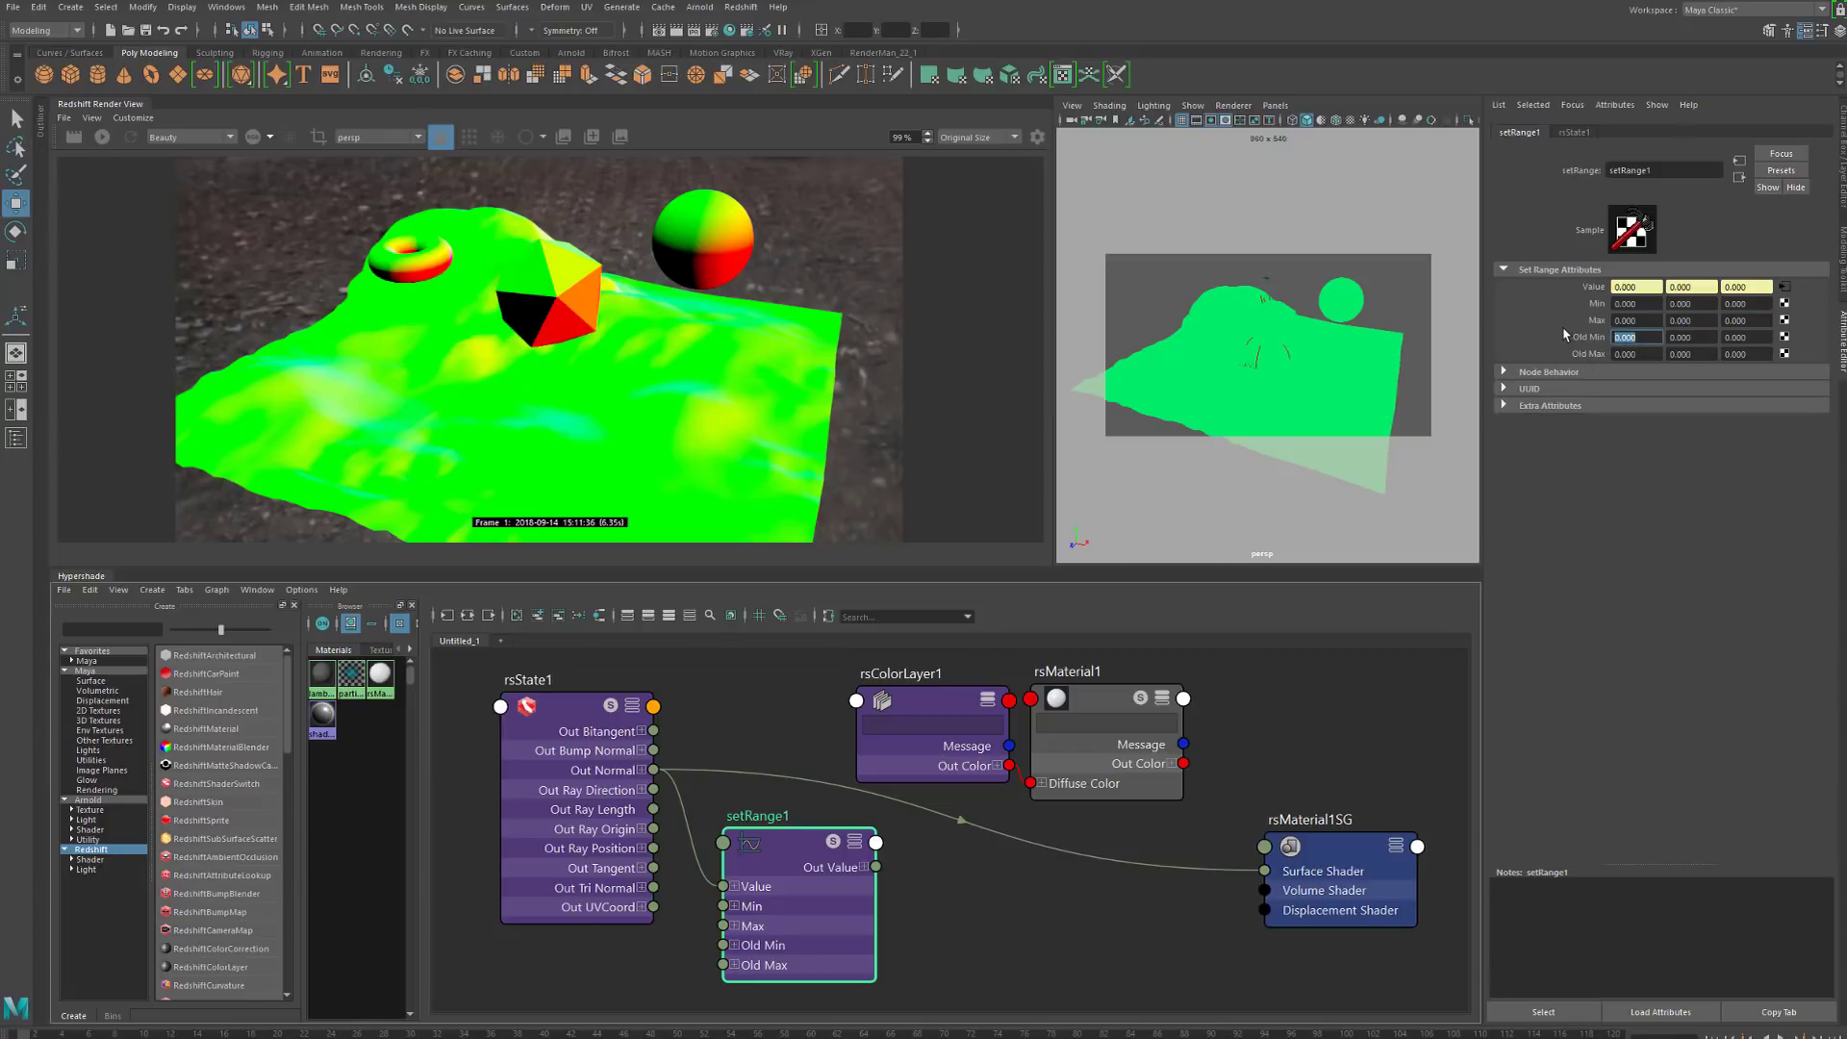
type("-1")
key("Tab")
type("-1")
key("Tab")
type("-1")
key("Tab")
type("1")
key("Tab")
type("1")
key("Tab")
type("1")
key("Return")
Set all three Max components of setRange1 to 1
left_click(1649, 323)
type("1")
key("Tab")
type("1")
key("Tab")
type("1")
key("Return")
Restart the interactive render and connect setRange1's Out Value to rsMaterial1SG's Surface Shader
left_click(100, 139)
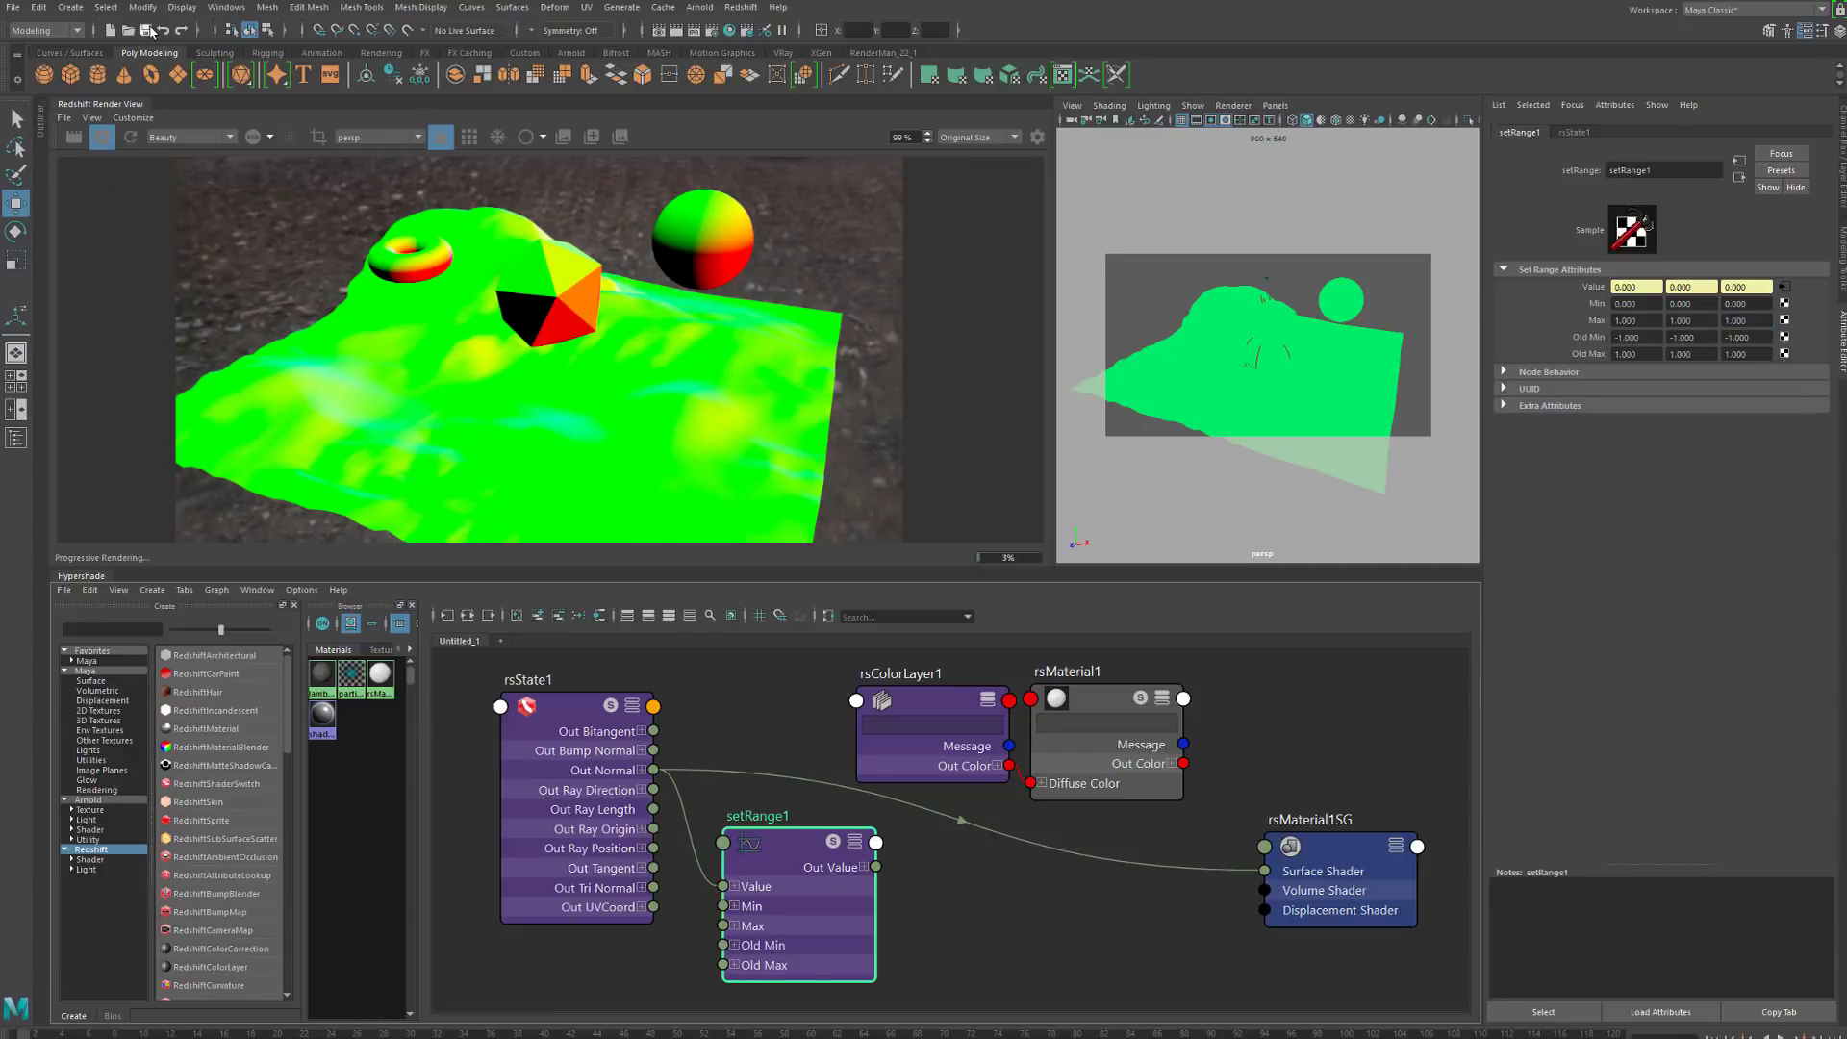
left_click_drag(877, 869, 1264, 870)
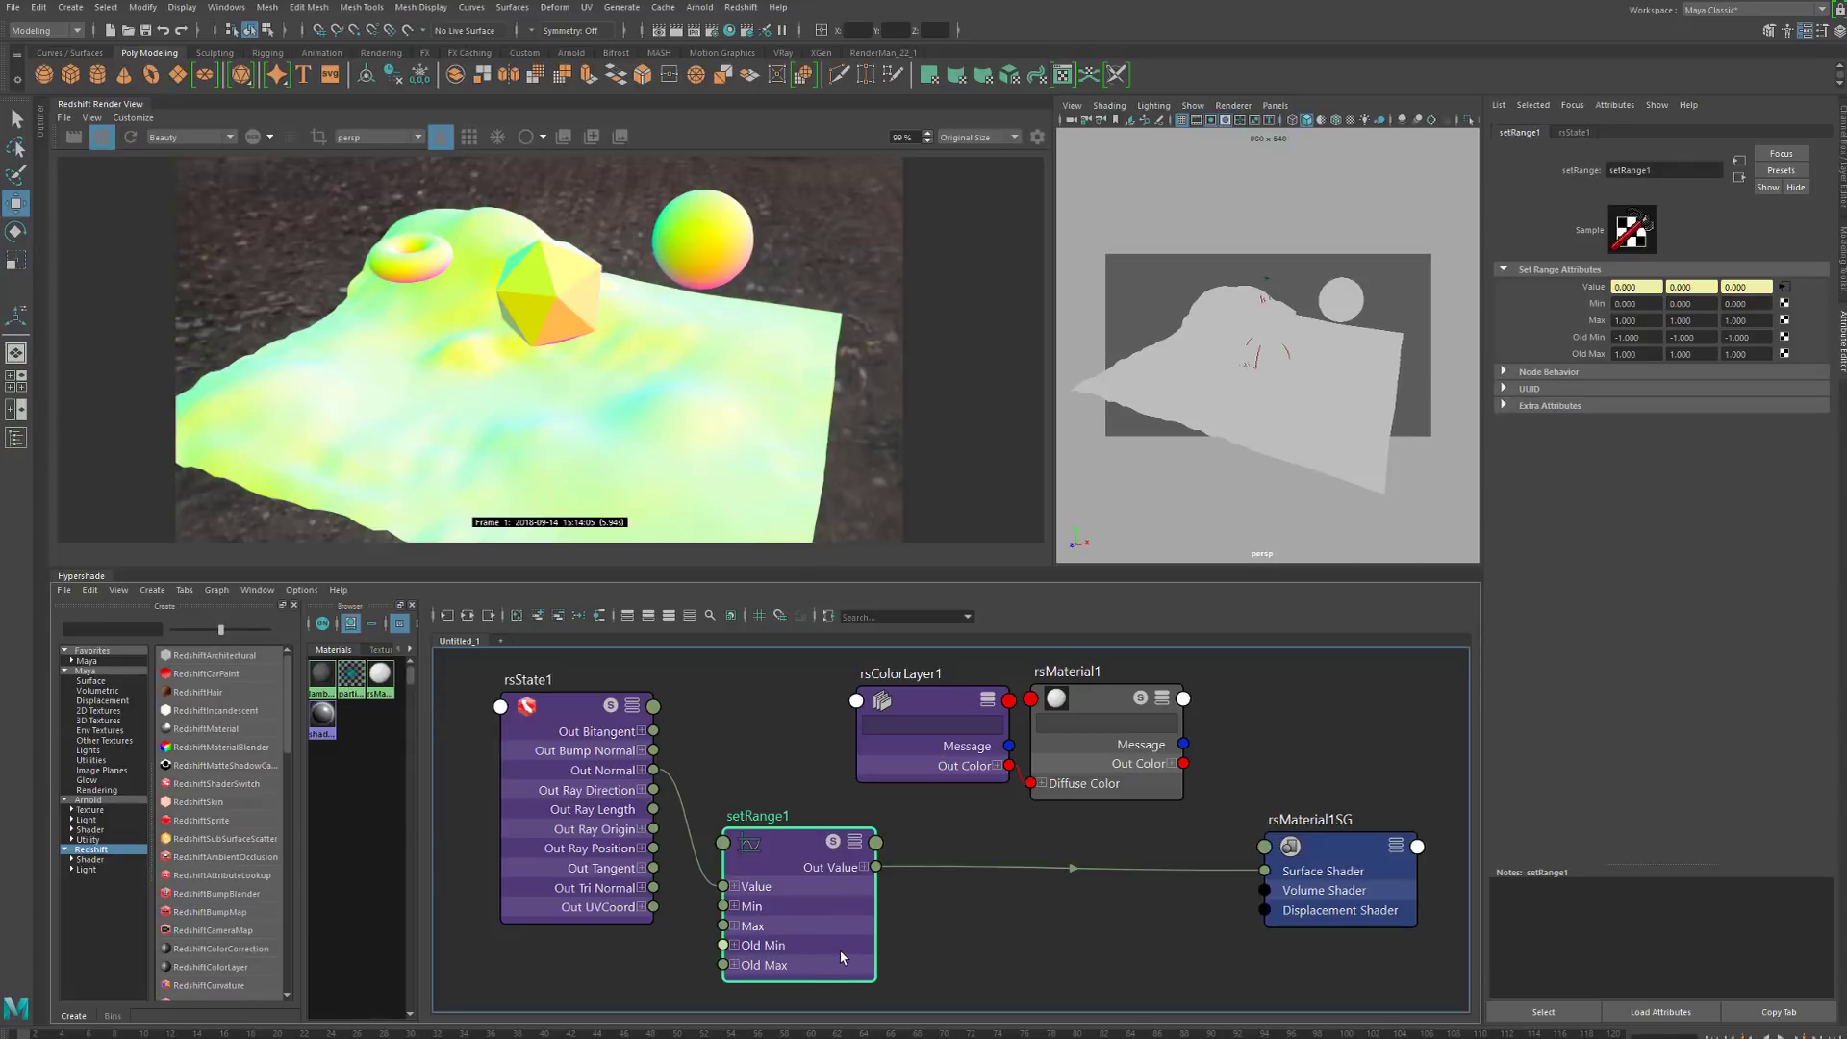
Spread the nodes apart, moving rsMaterial1 and rsColorLayer1 farther from rsState1 and aligning setRange1 closely beside rsState1
left_click_drag(846, 941, 837, 941)
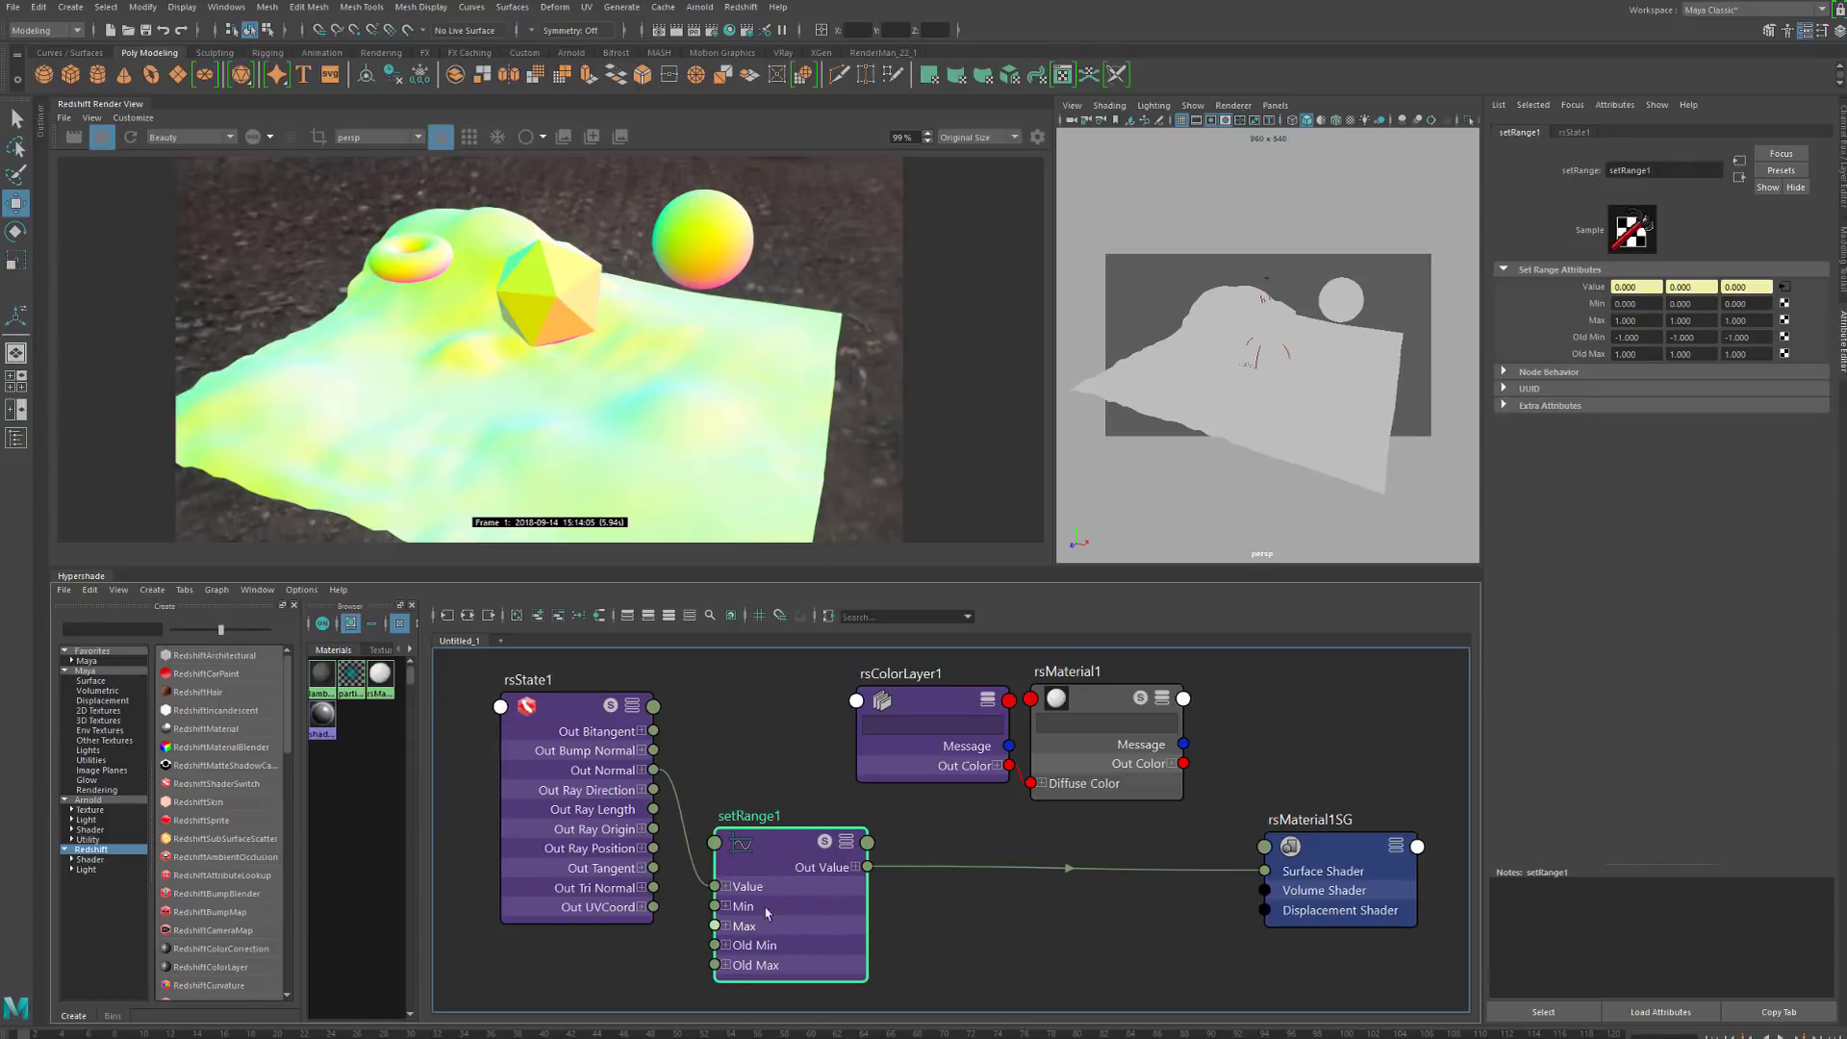
left_click_drag(575, 809, 550, 810)
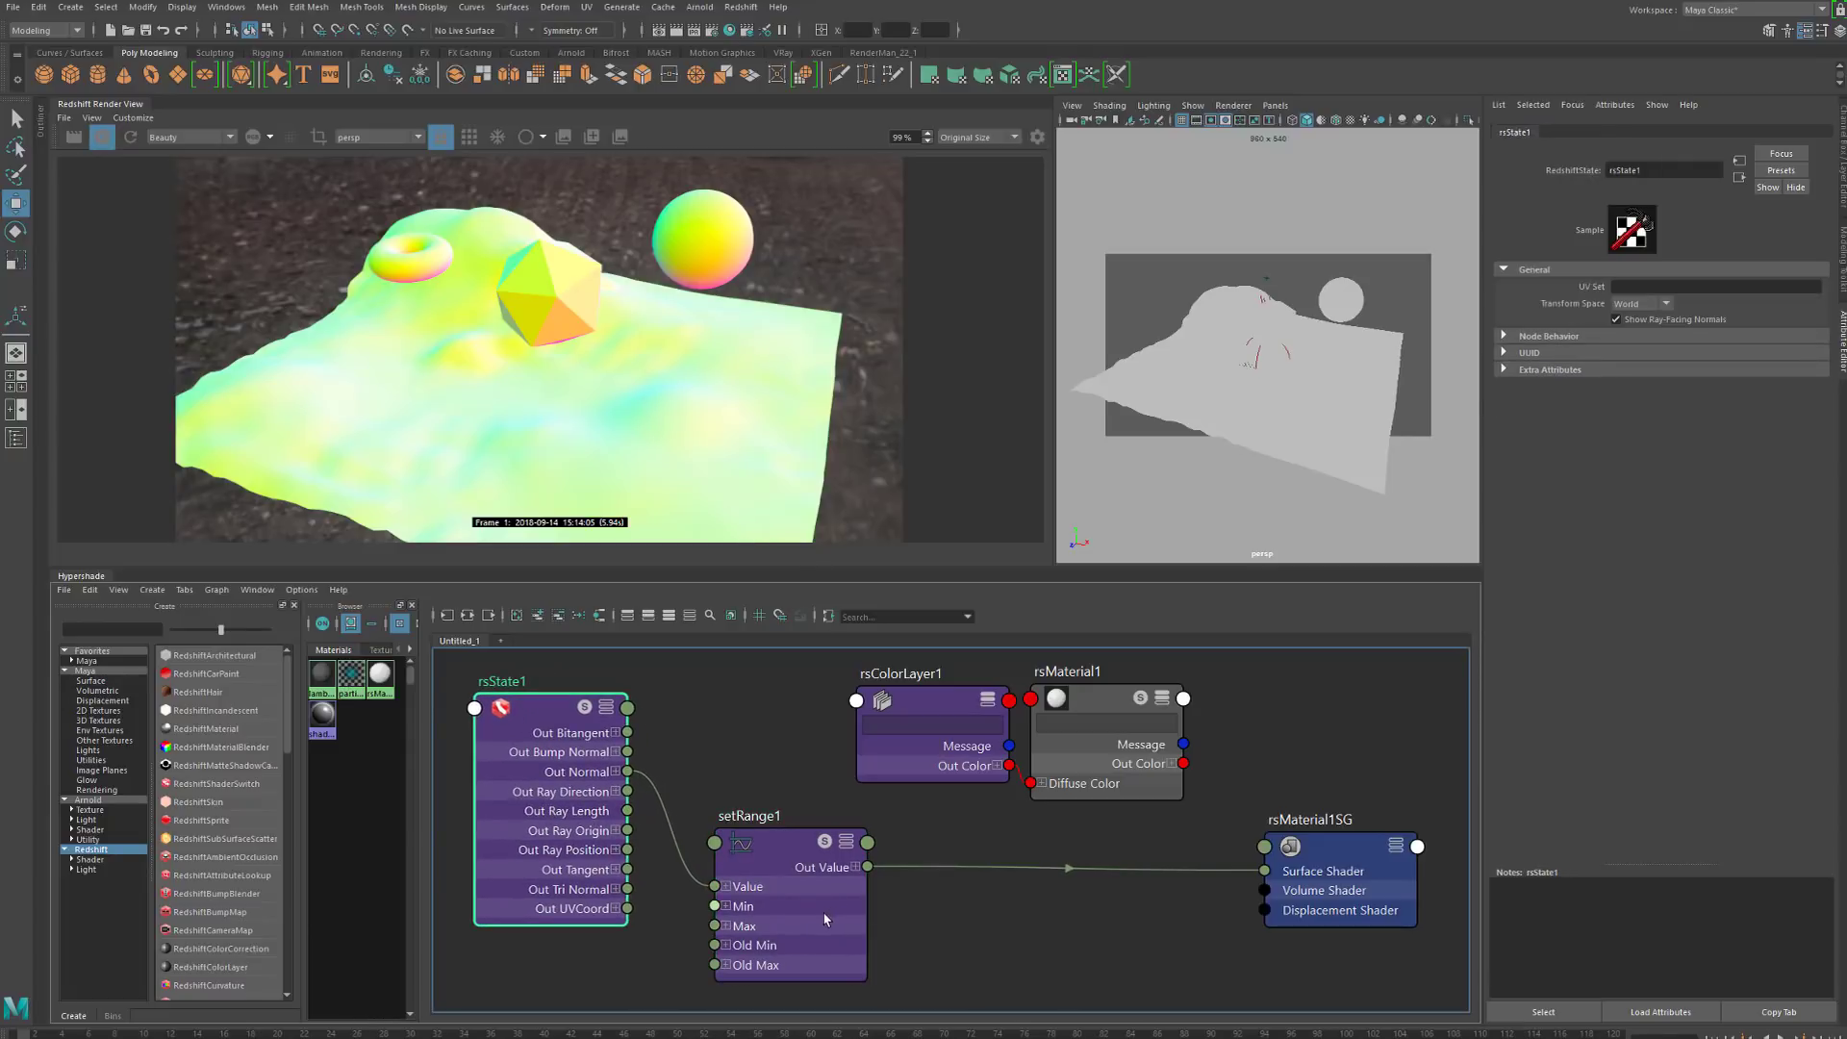
mouse_move(833, 919)
left_mouse_down()
mouse_move(791, 921)
mouse_move(811, 933)
left_mouse_up()
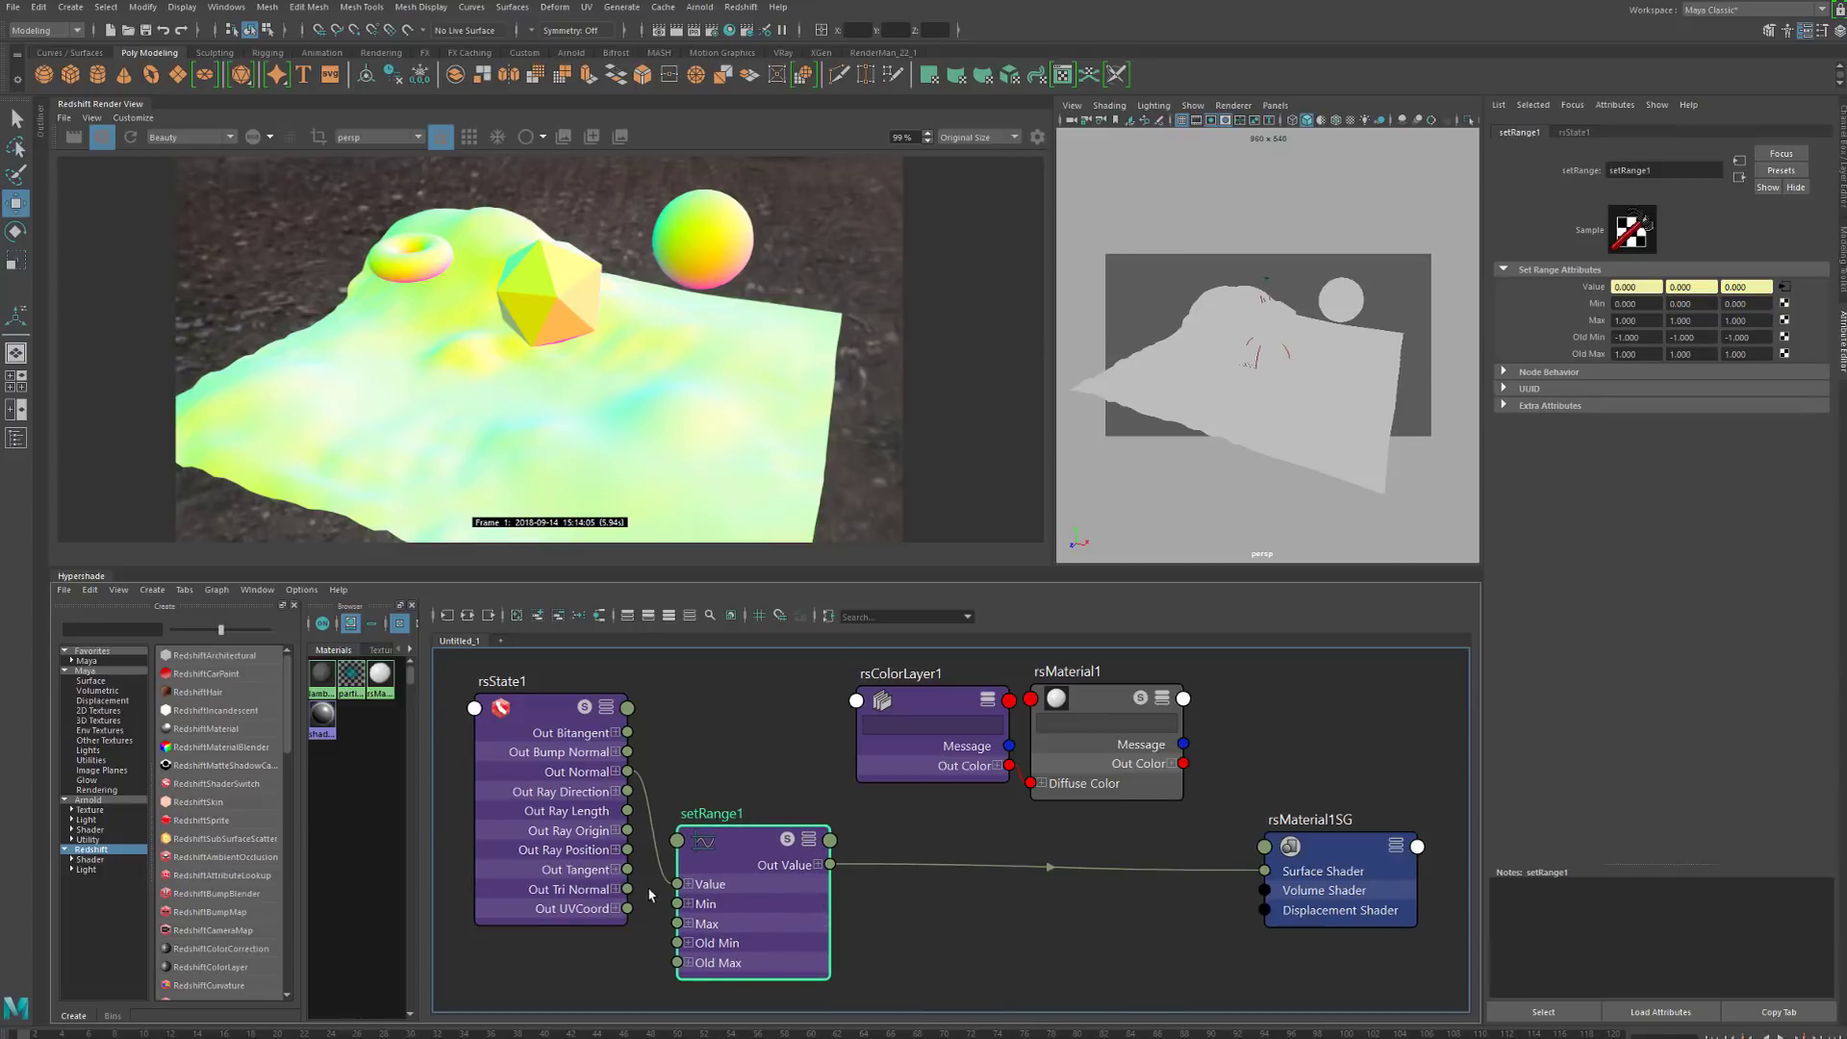
left_click_drag(1130, 774, 1326, 755)
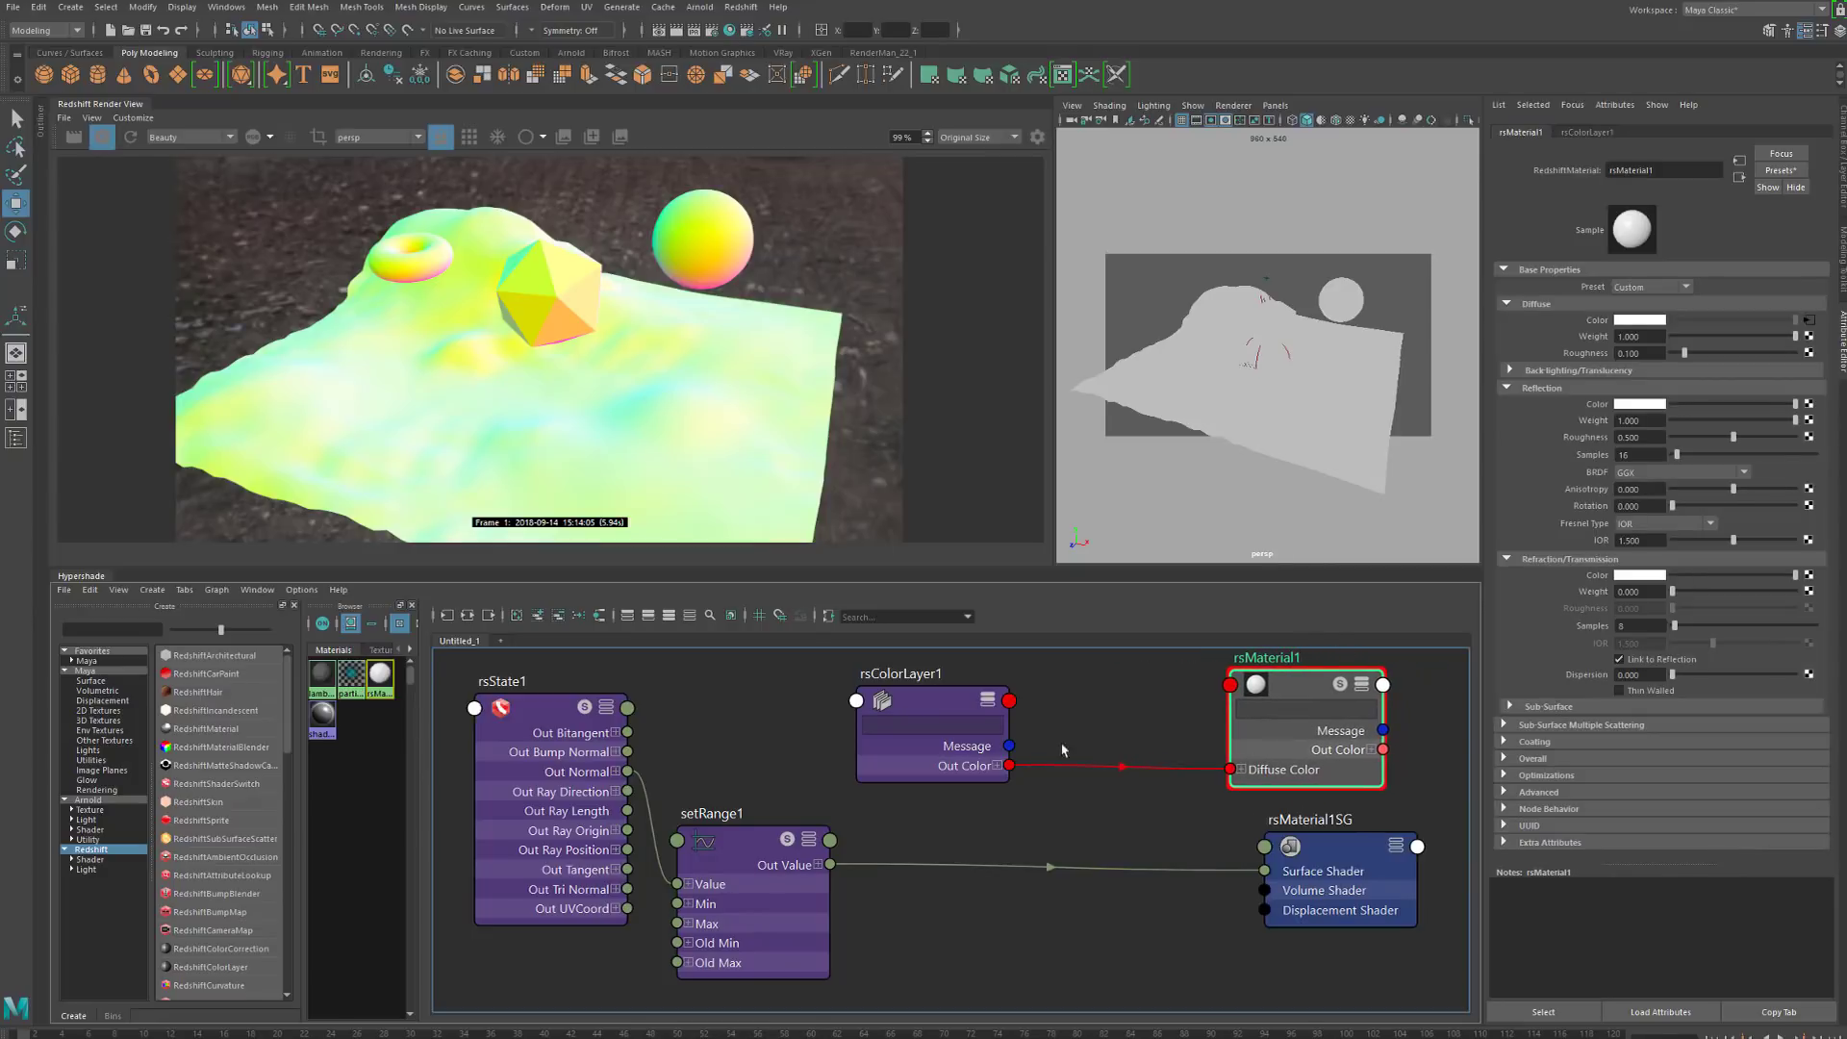
left_click_drag(930, 748, 1096, 749)
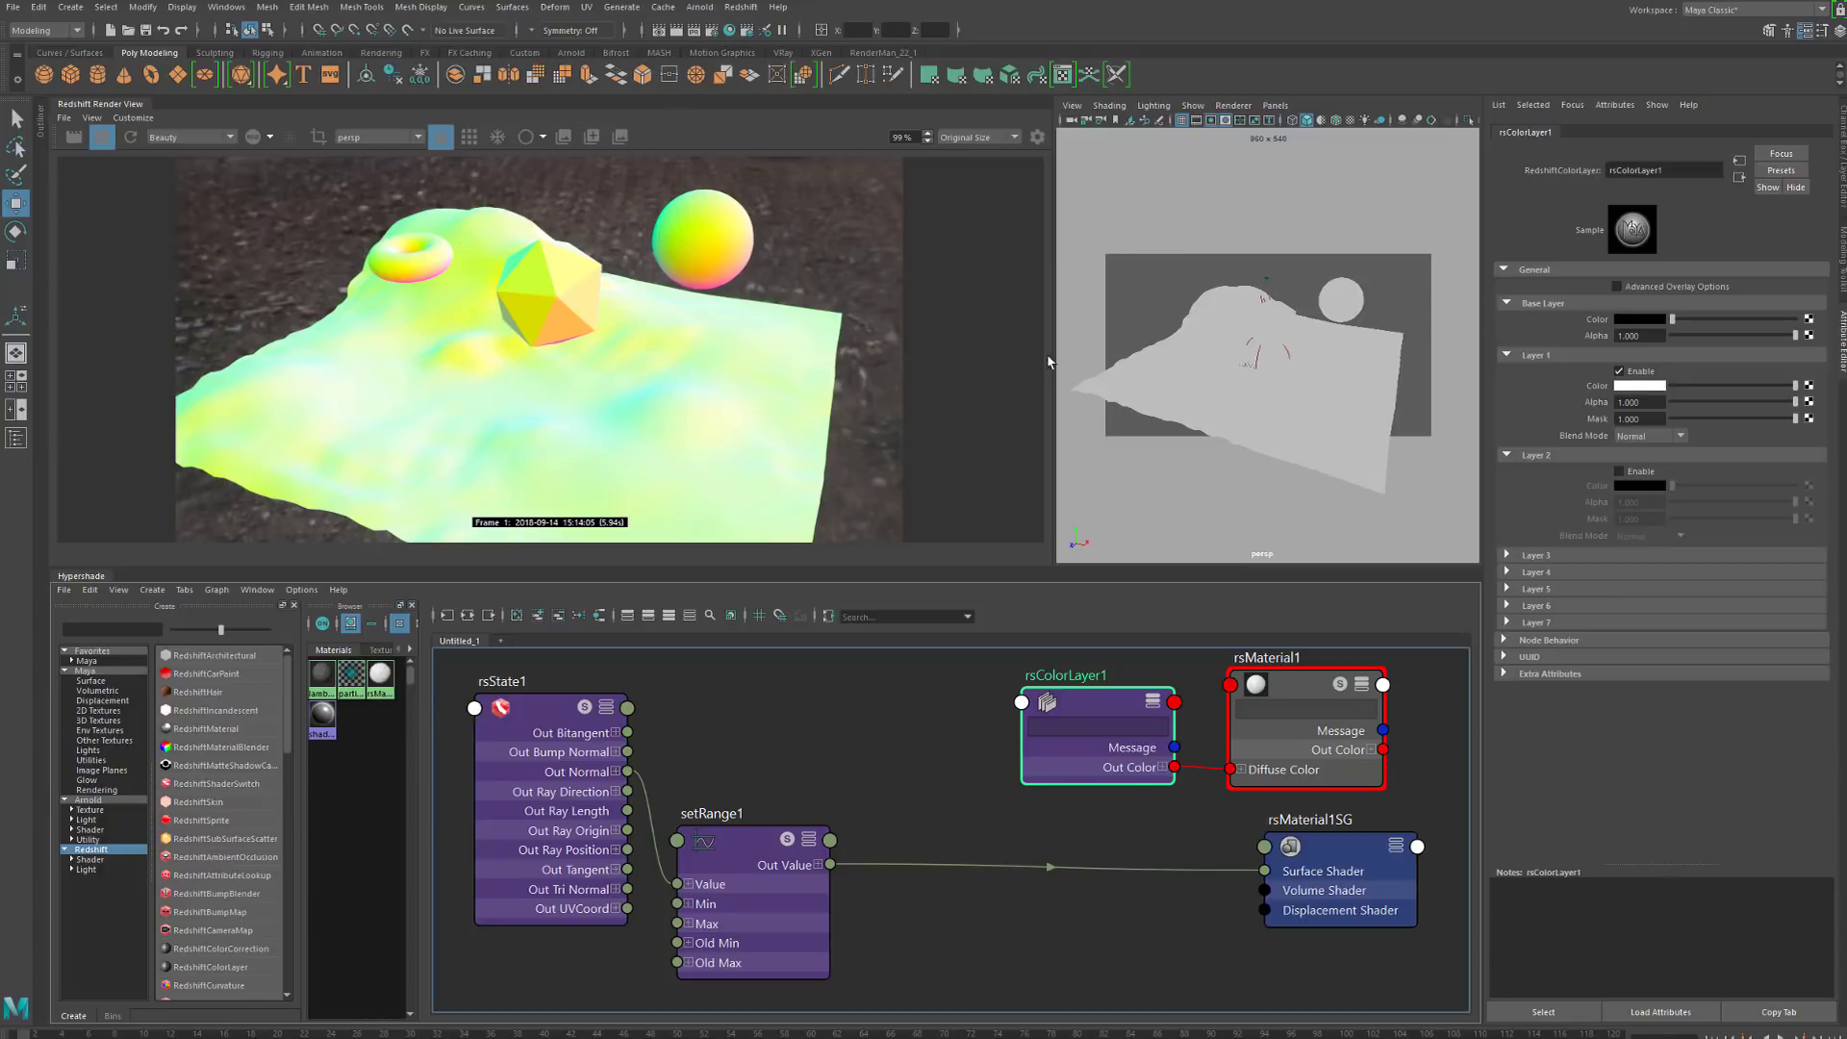
left_click_drag(583, 839, 580, 846)
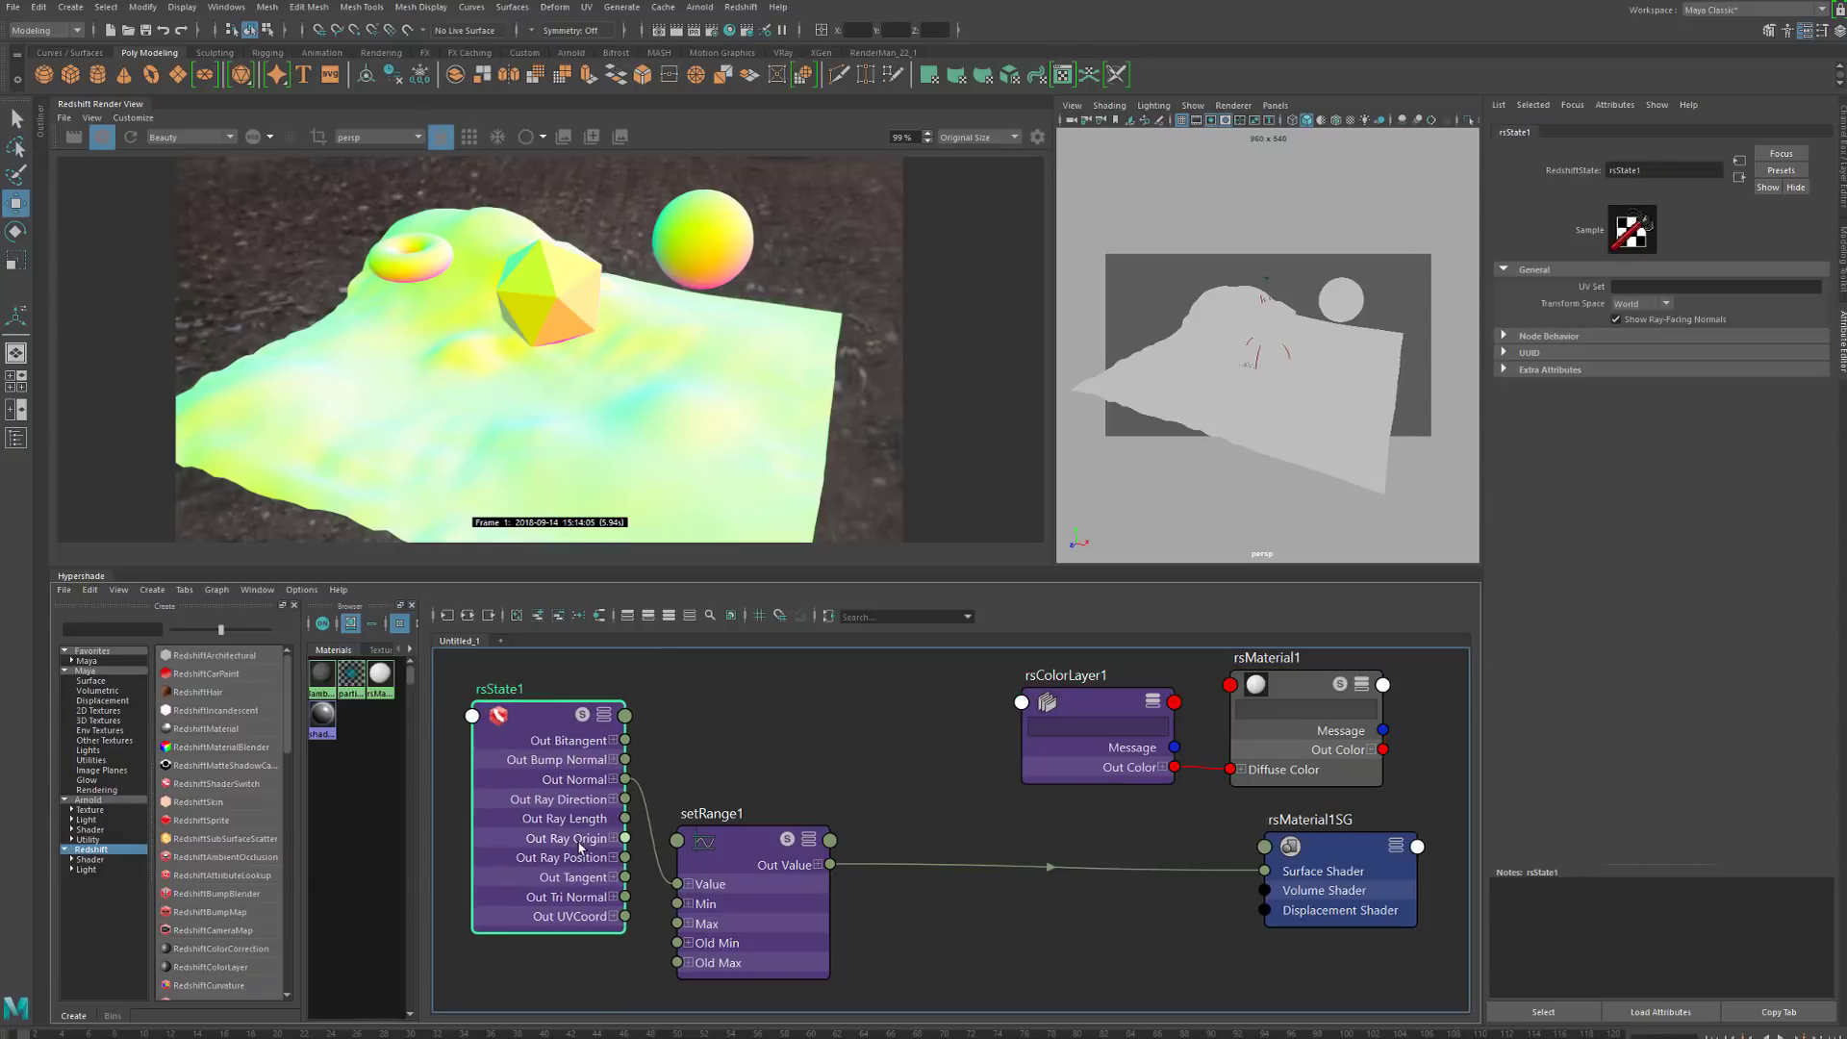
left_click_drag(766, 900, 753, 809)
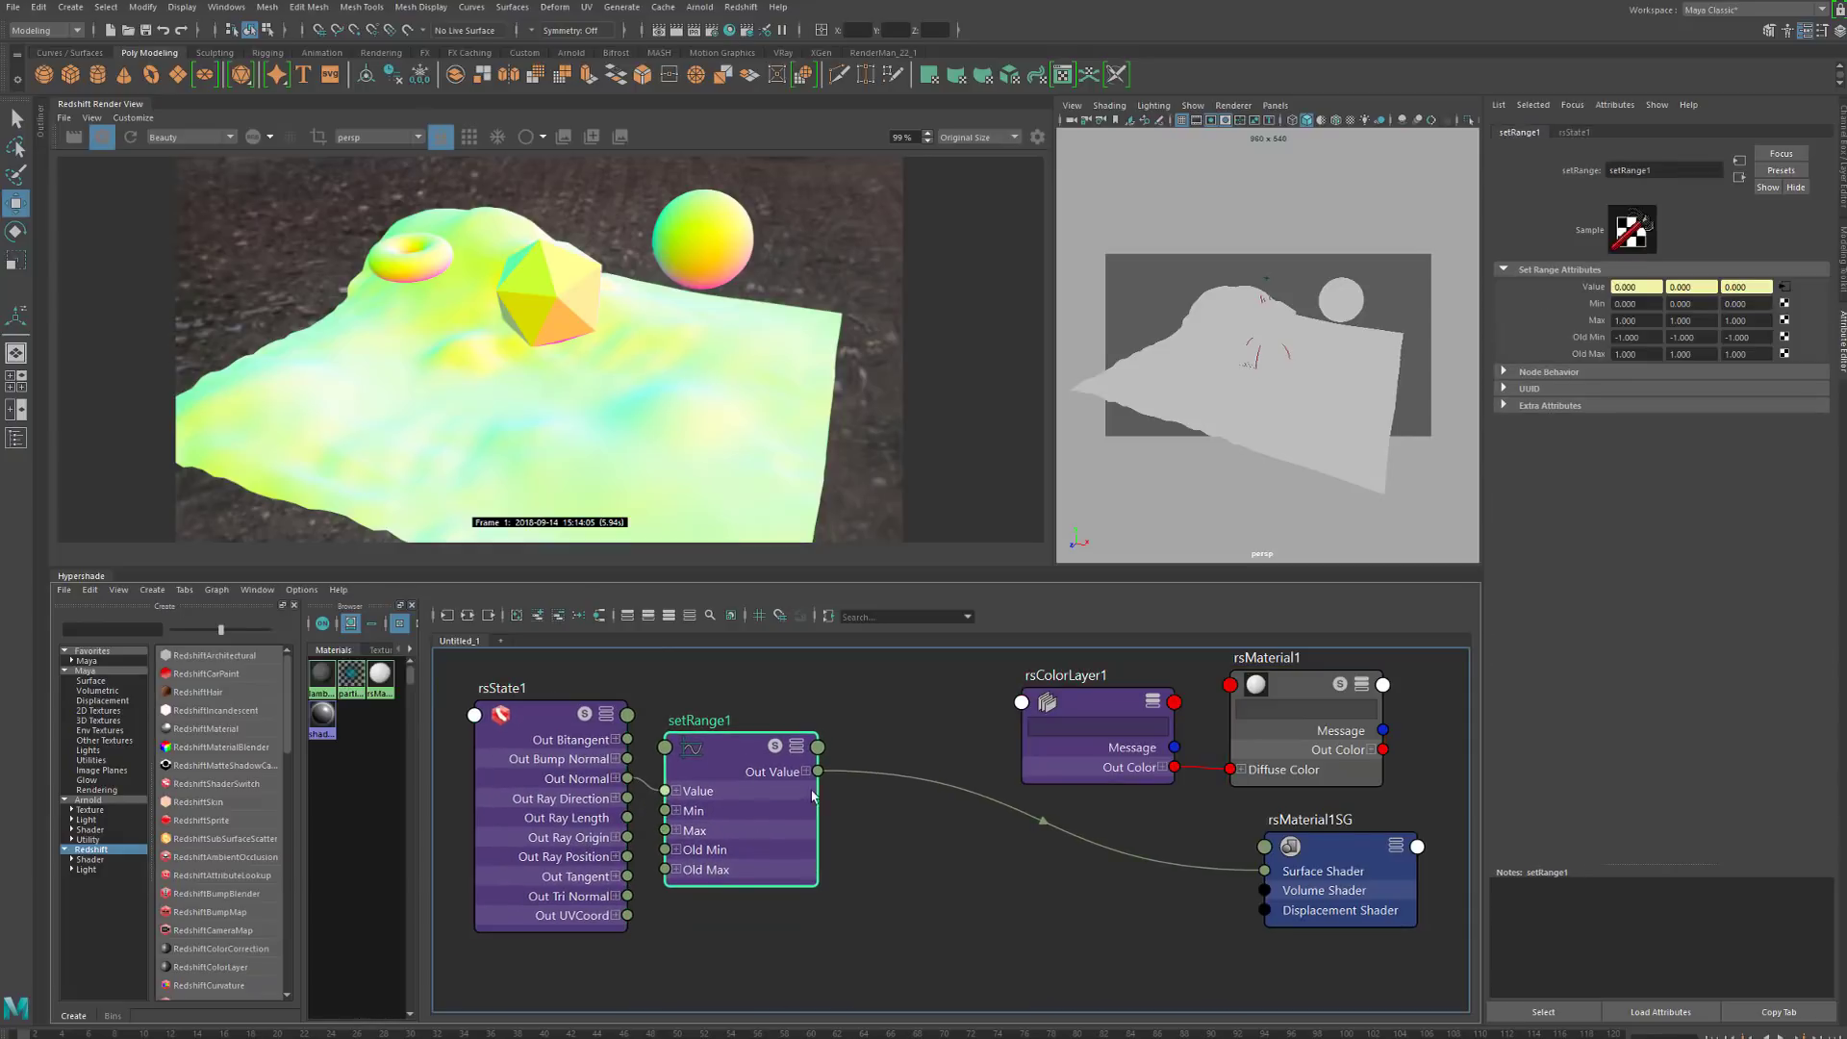
Expand setRange1's Out Value into its X, Y and Z components and free more graph space between setRange1 and rsColorLayer1
left_click(807, 772)
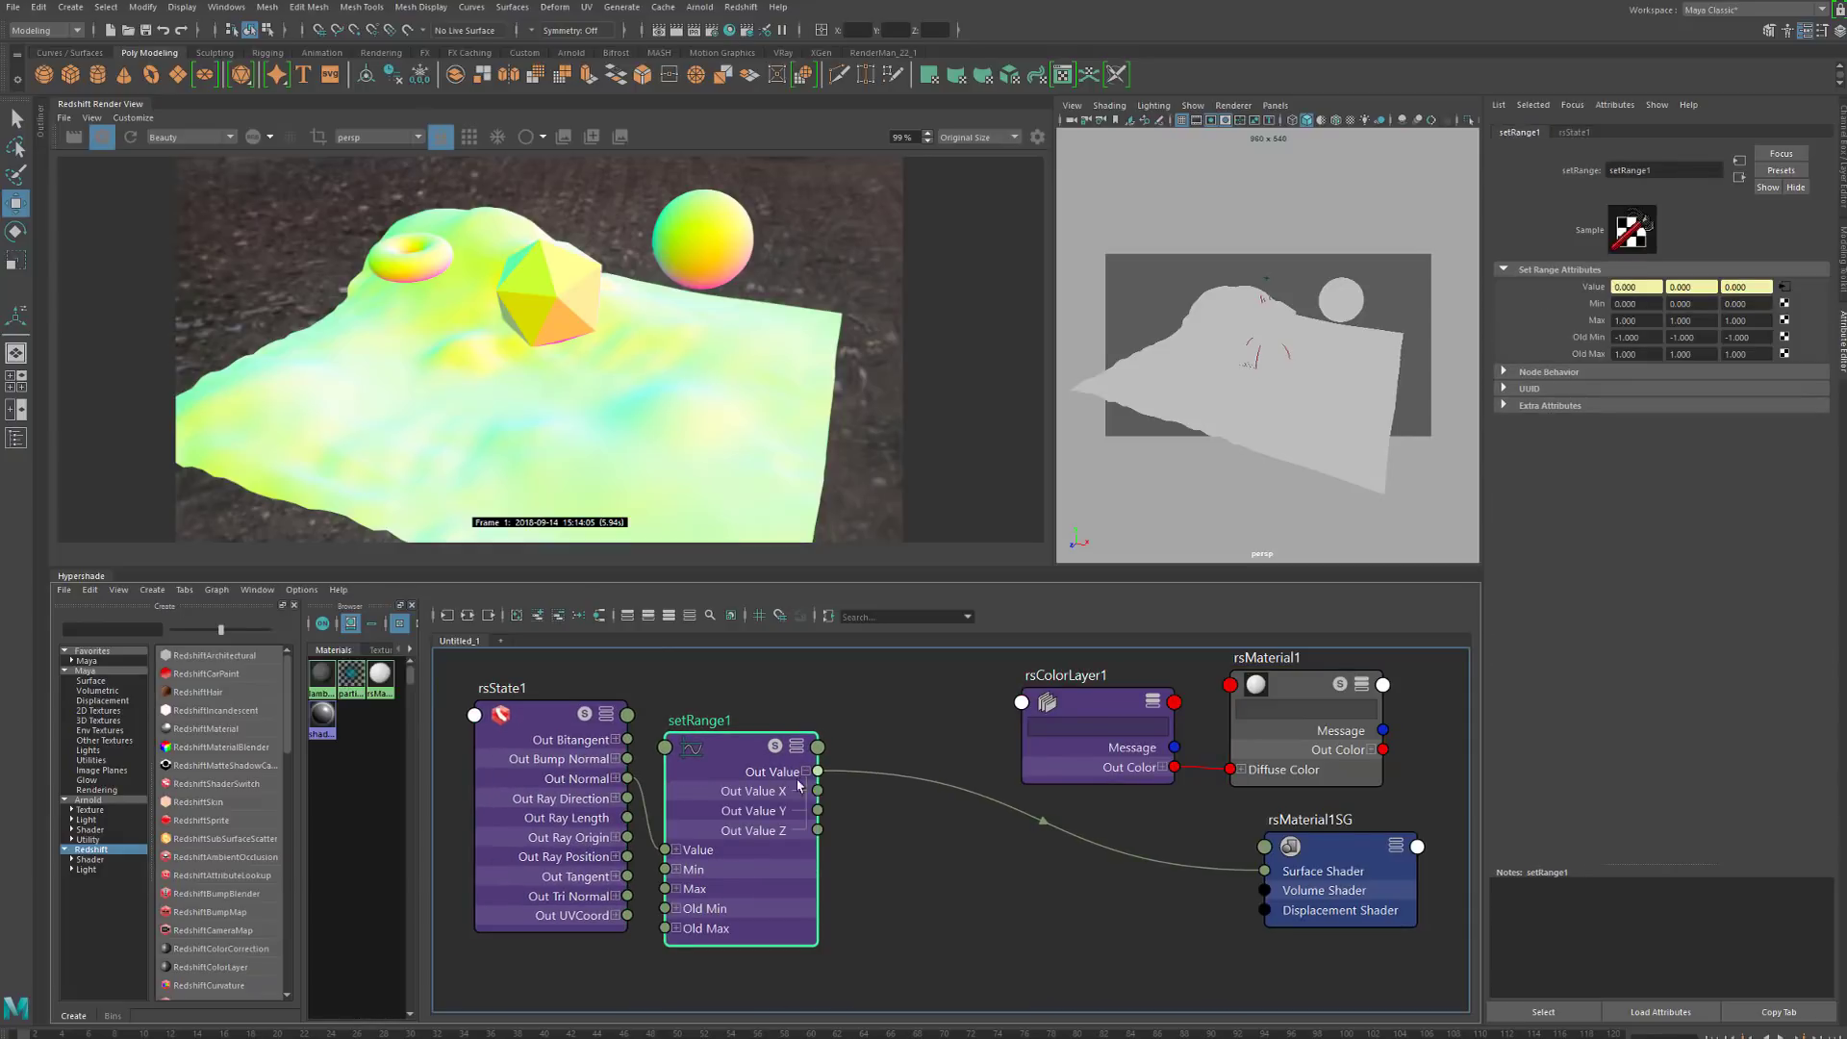
left_click_drag(817, 811, 839, 900)
left_click_drag(566, 842, 557, 871)
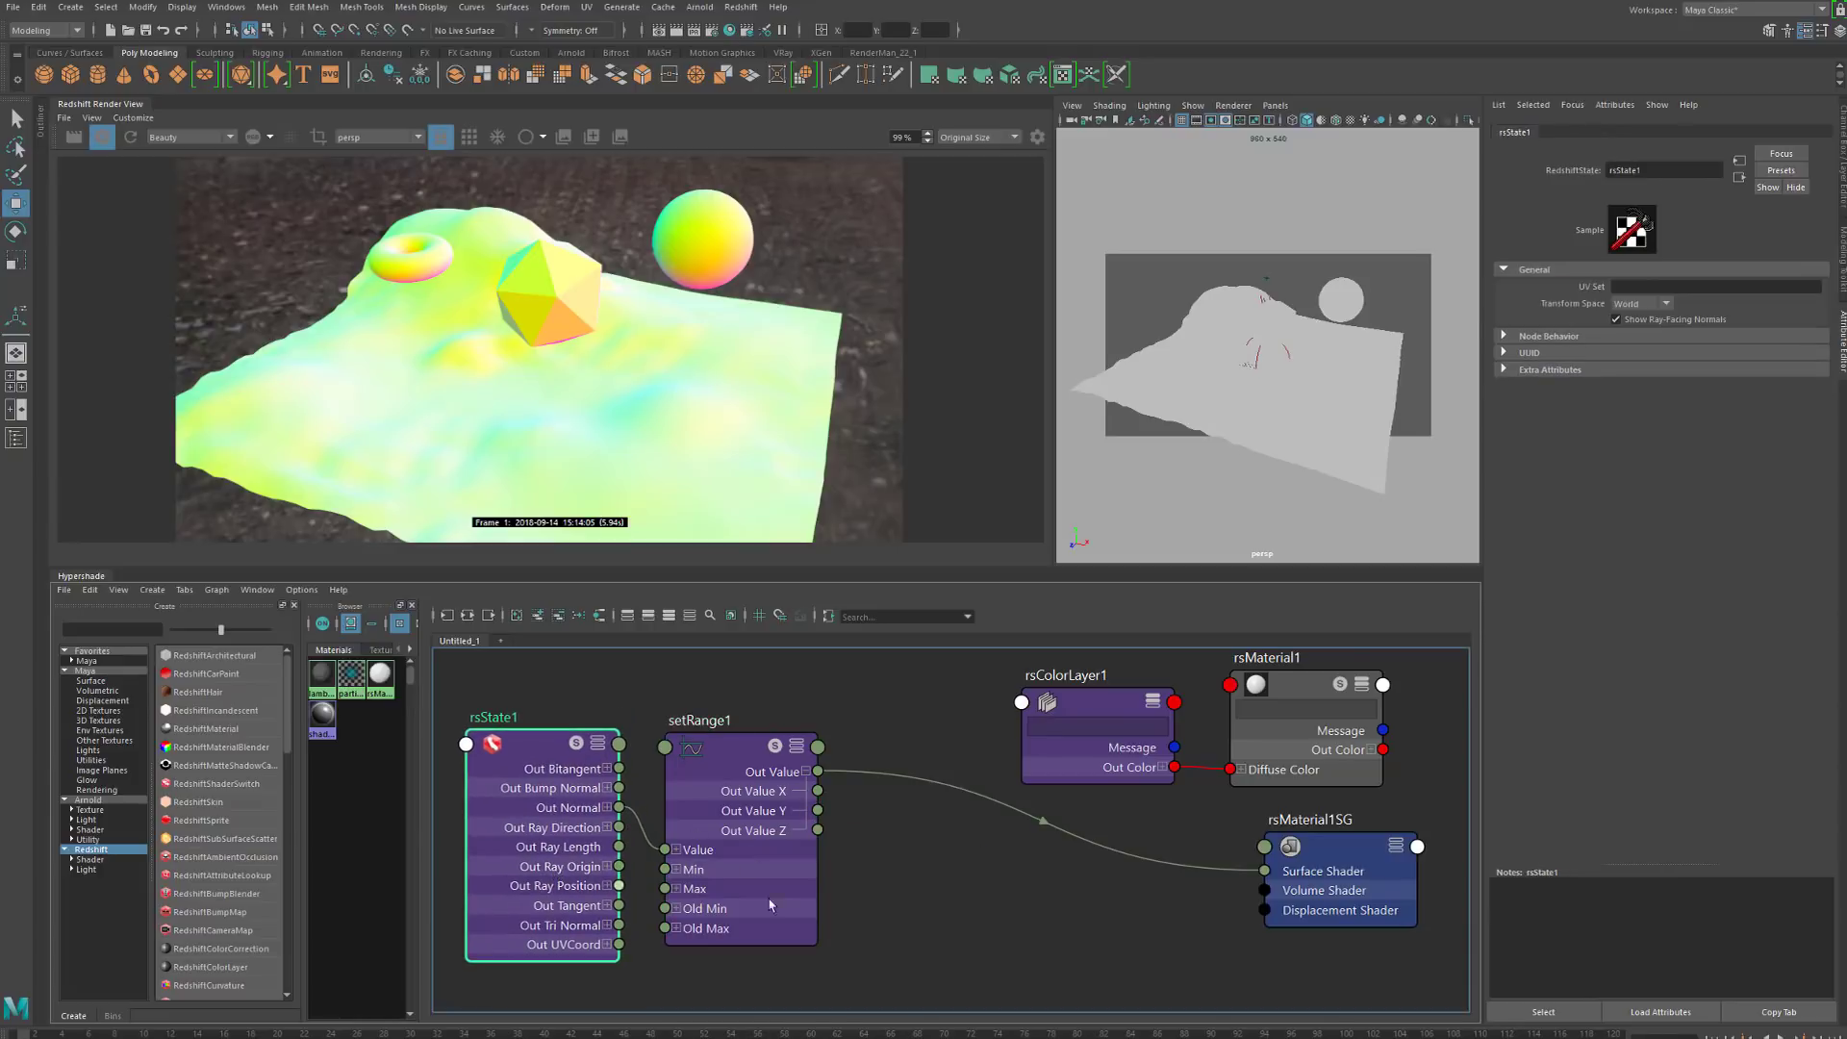
left_click_drag(782, 898, 763, 895)
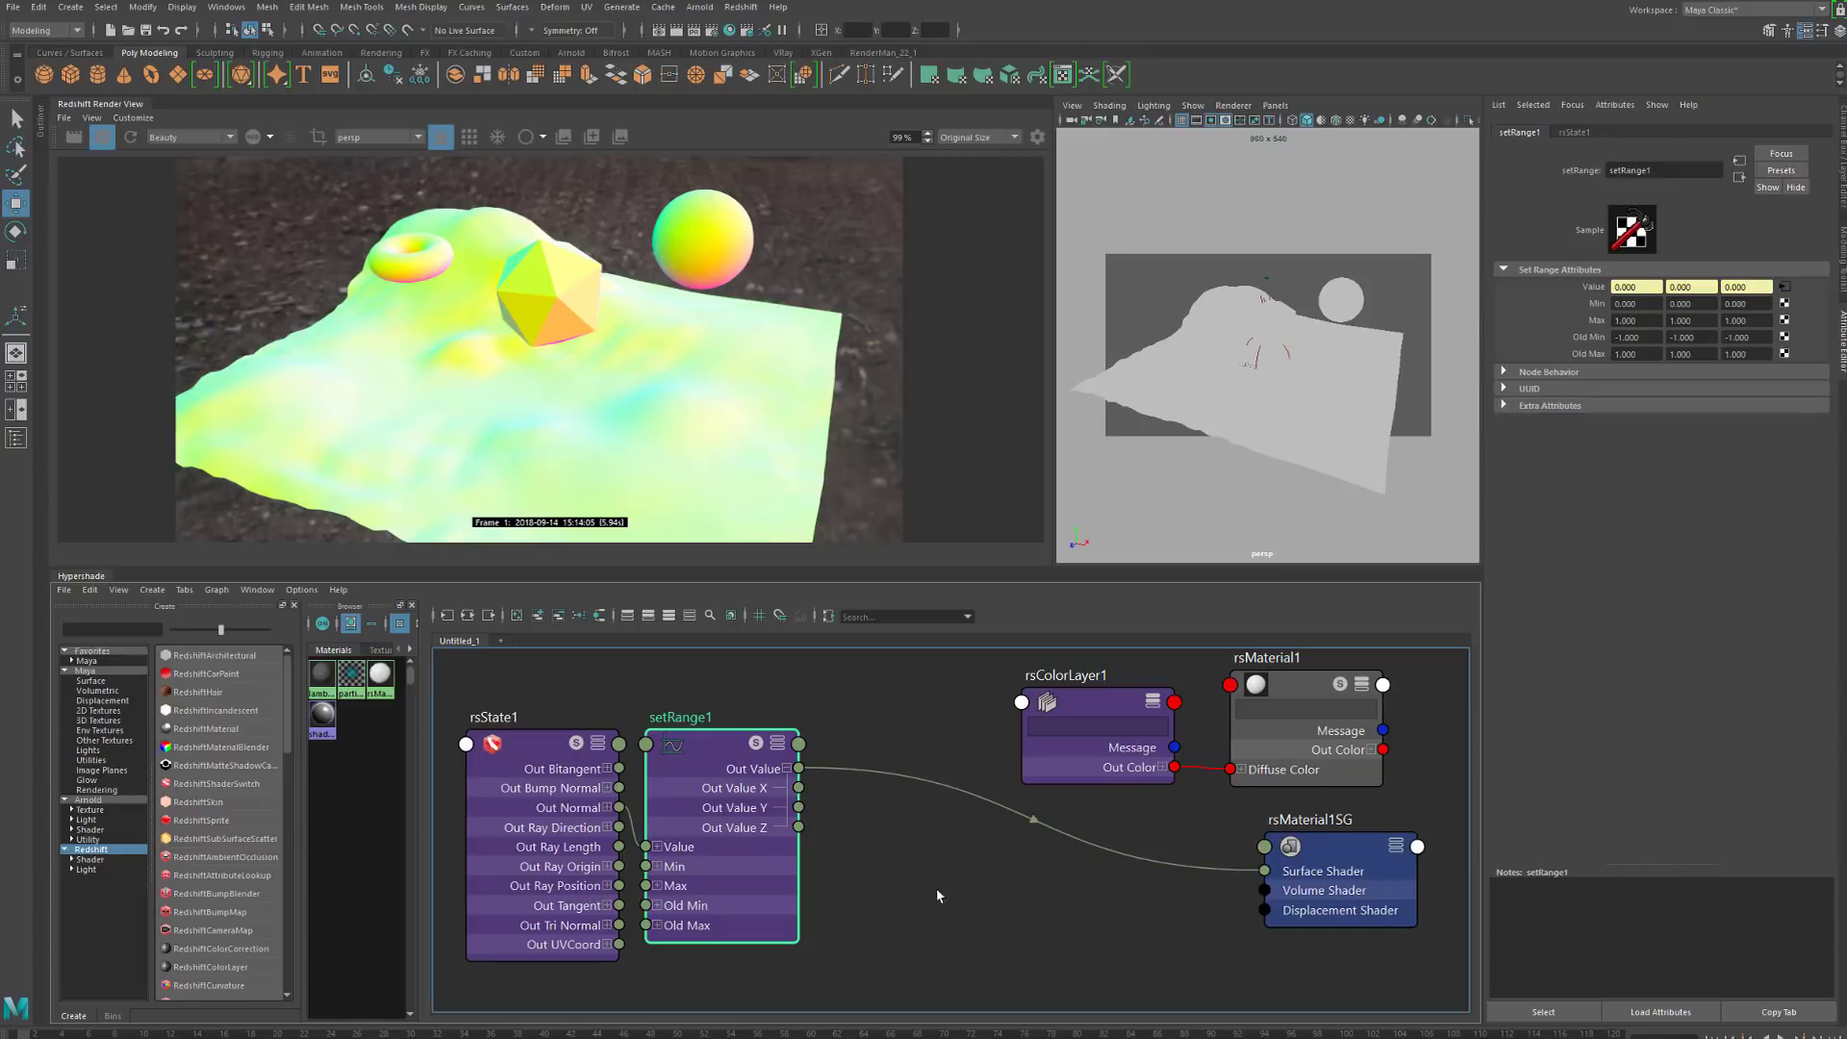
left_click_drag(525, 869, 501, 864)
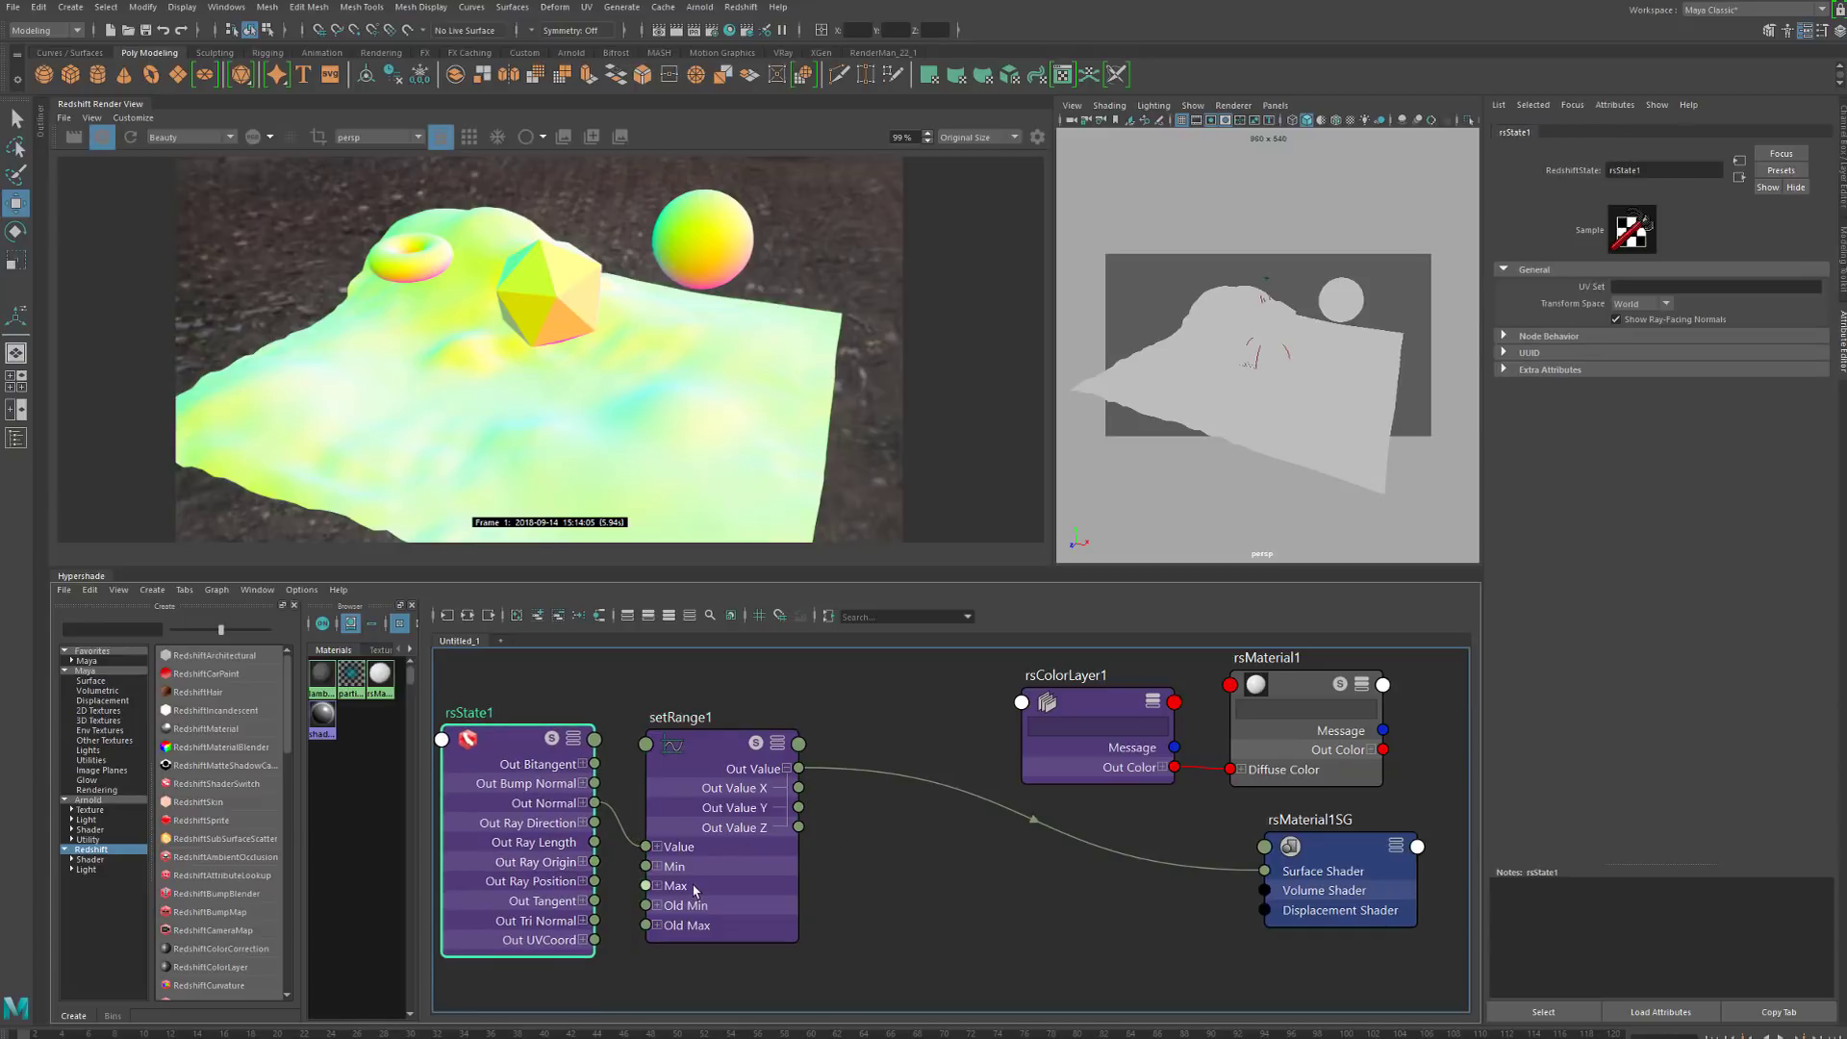
left_click_drag(696, 889, 667, 883)
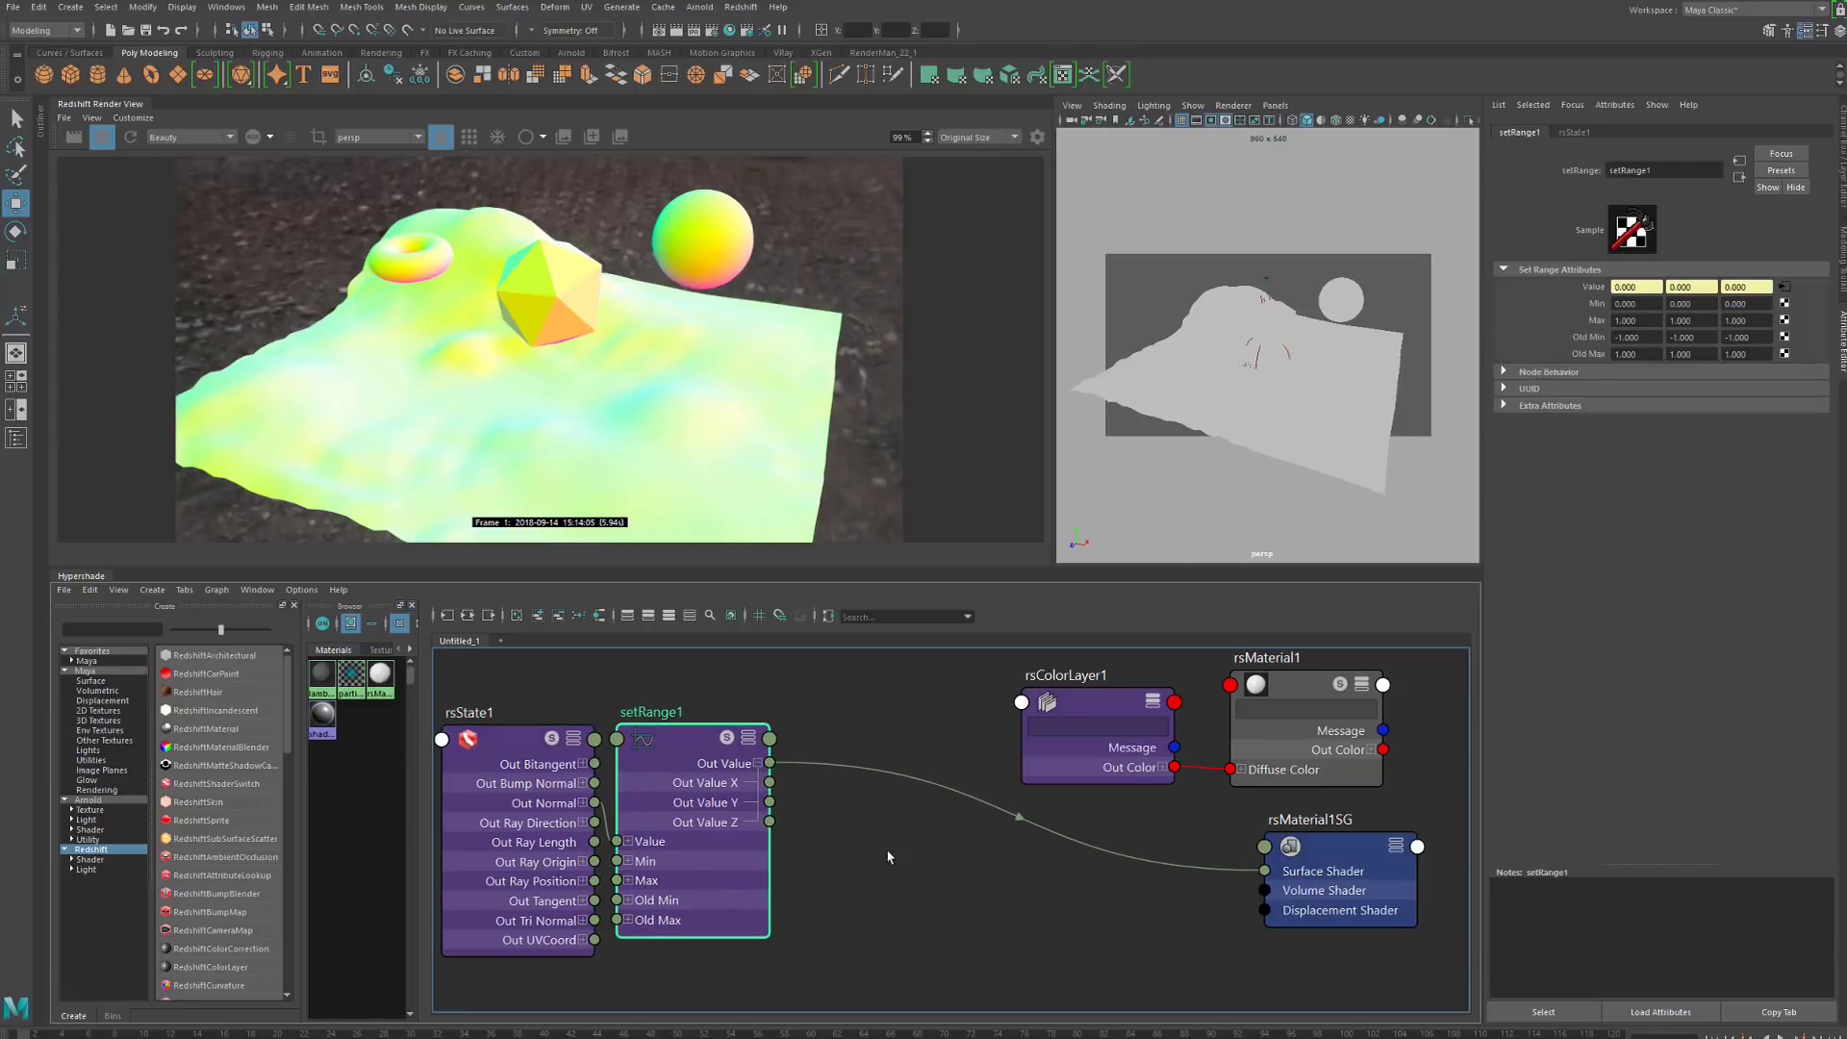
left_click_drag(1082, 779, 1102, 770)
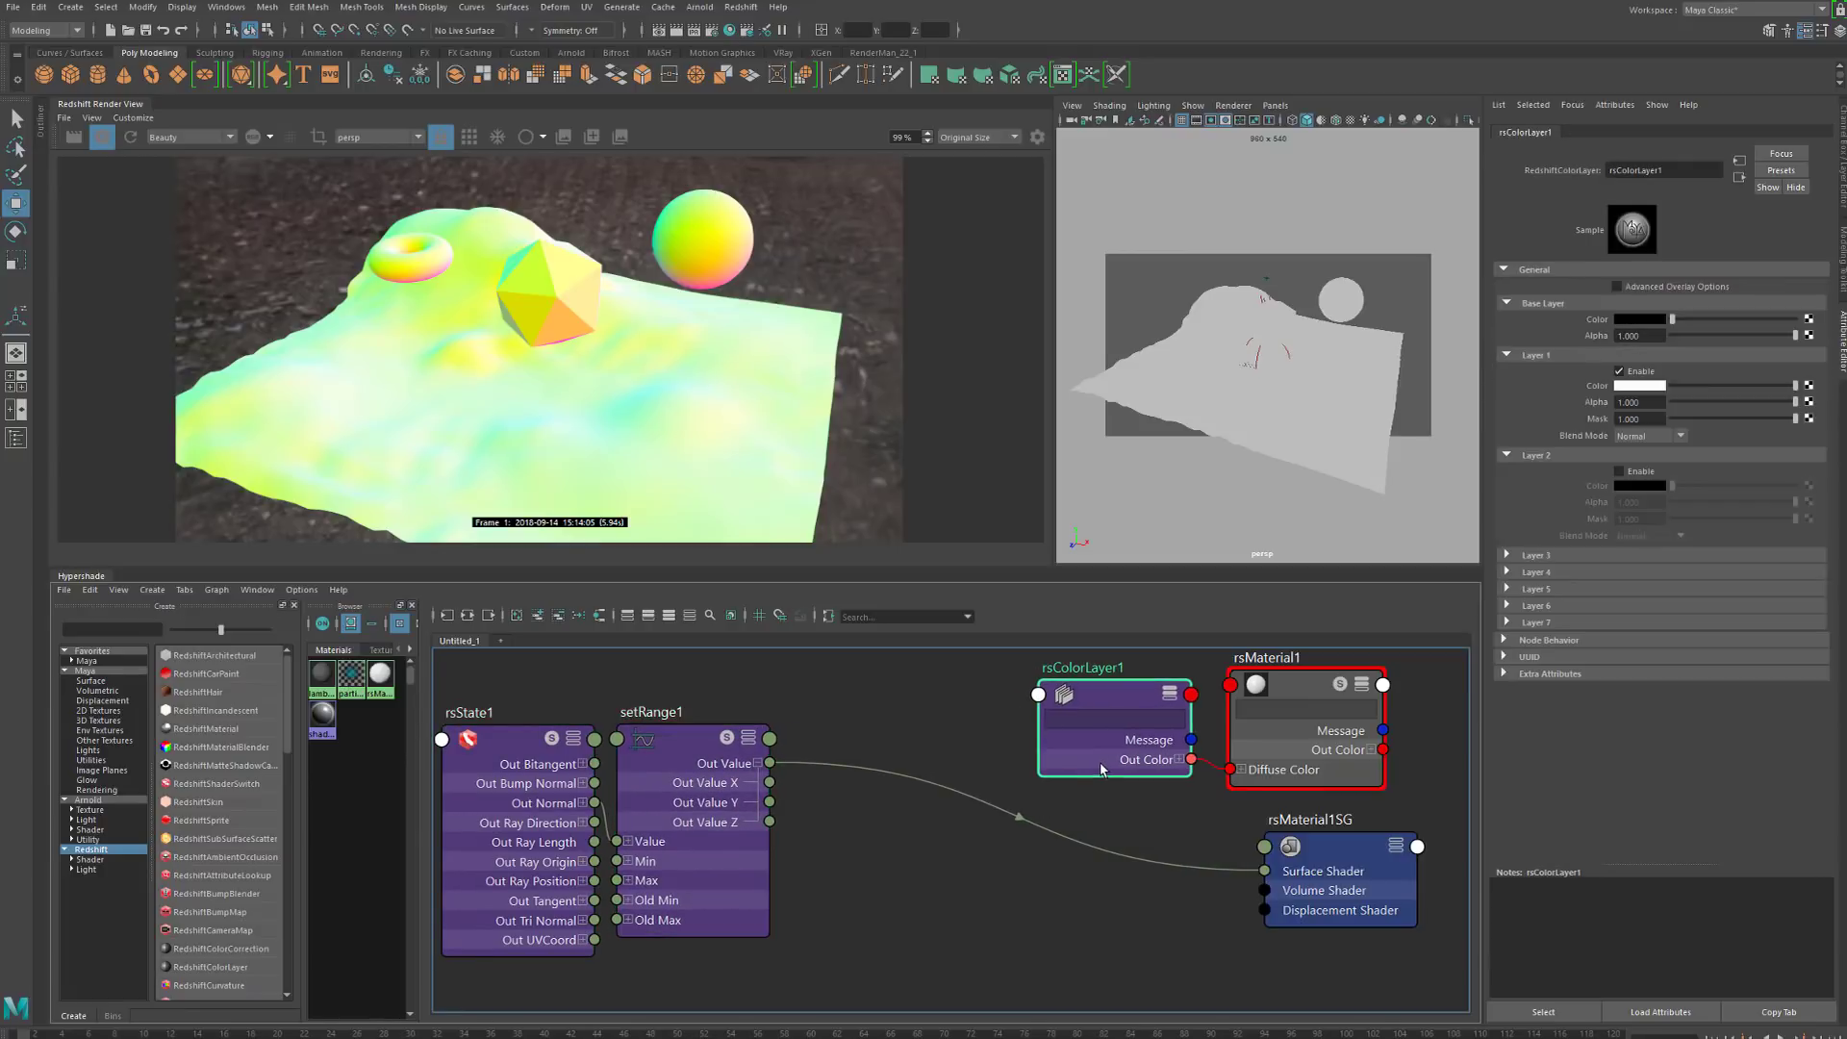
Add a ramp texture node to the graph and delete its place2dTexture node
left_click(913, 899)
key("Tab")
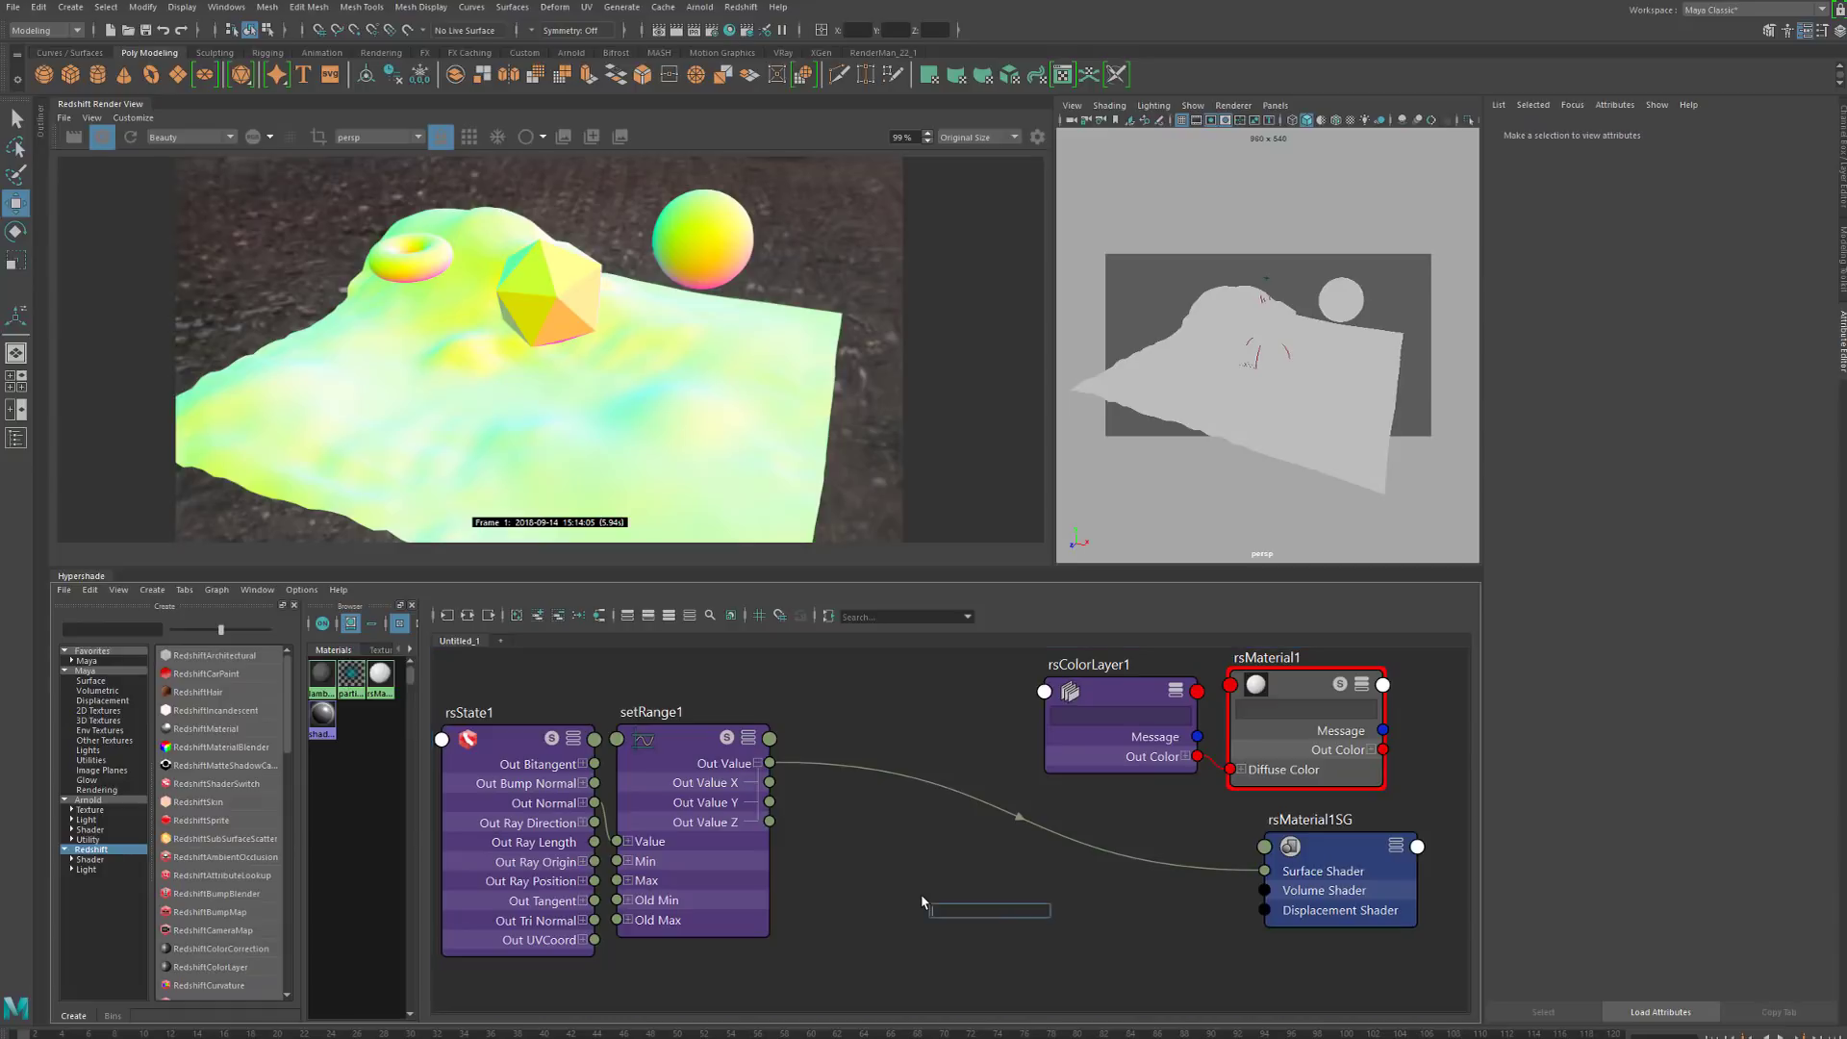
type("ramp")
key("Down")
key("Down")
key("Down")
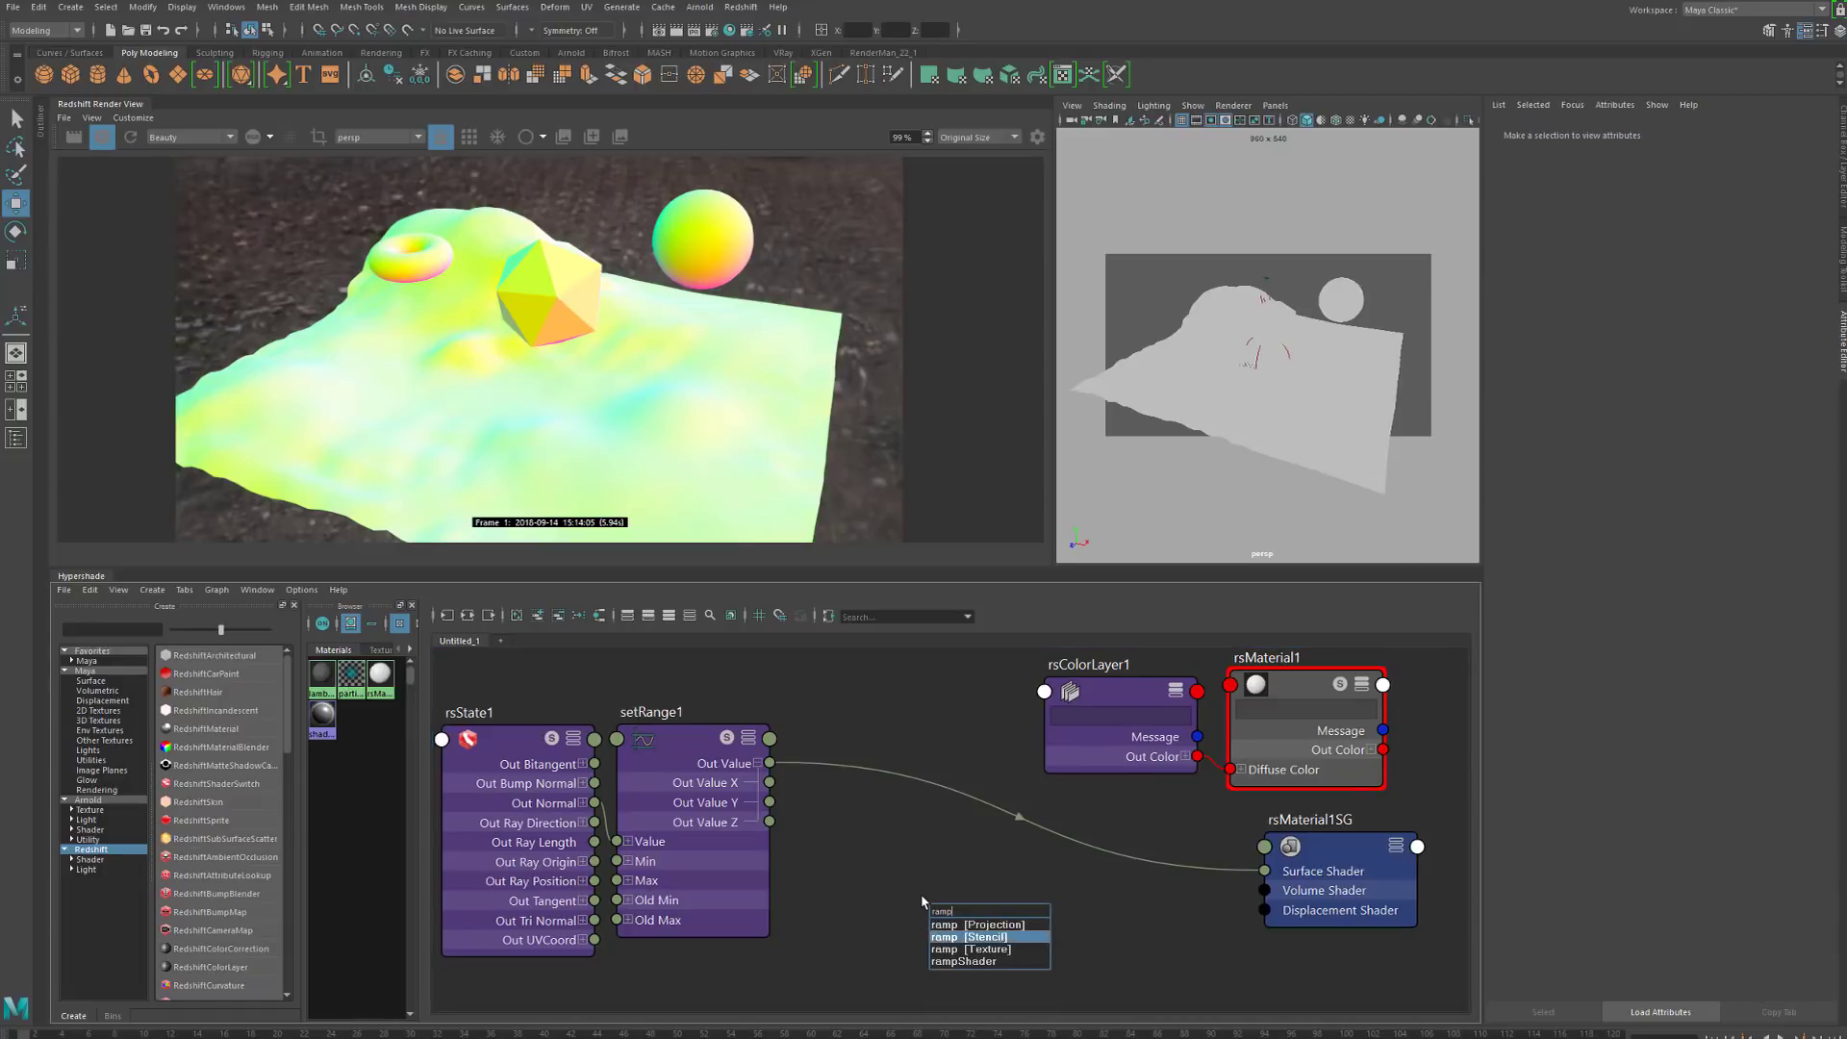
key("Return")
left_click(937, 945)
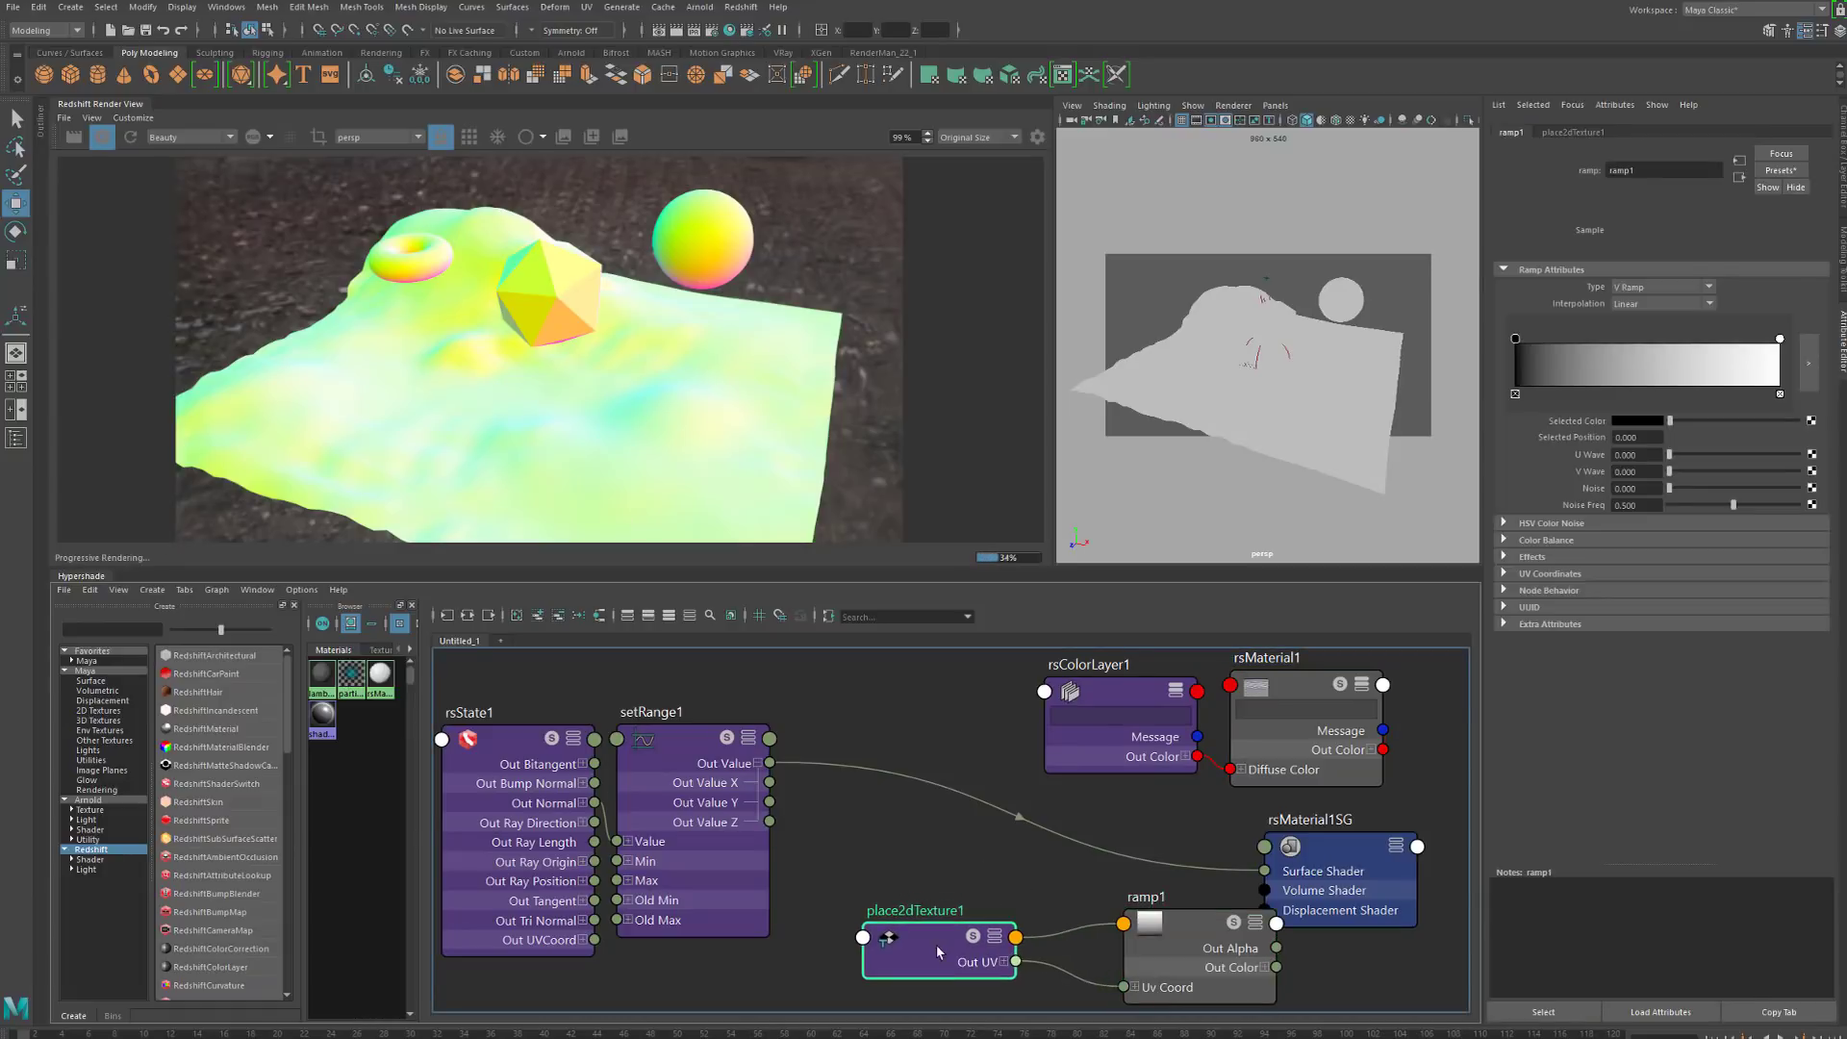
key("Delete")
Connect setRange1's Out Value Y to ramp1's V Coord, and ramp1's Out Color to rsMaterial1SG's Surface Shader
left_click_drag(1140, 987, 927, 921)
left_click(842, 898)
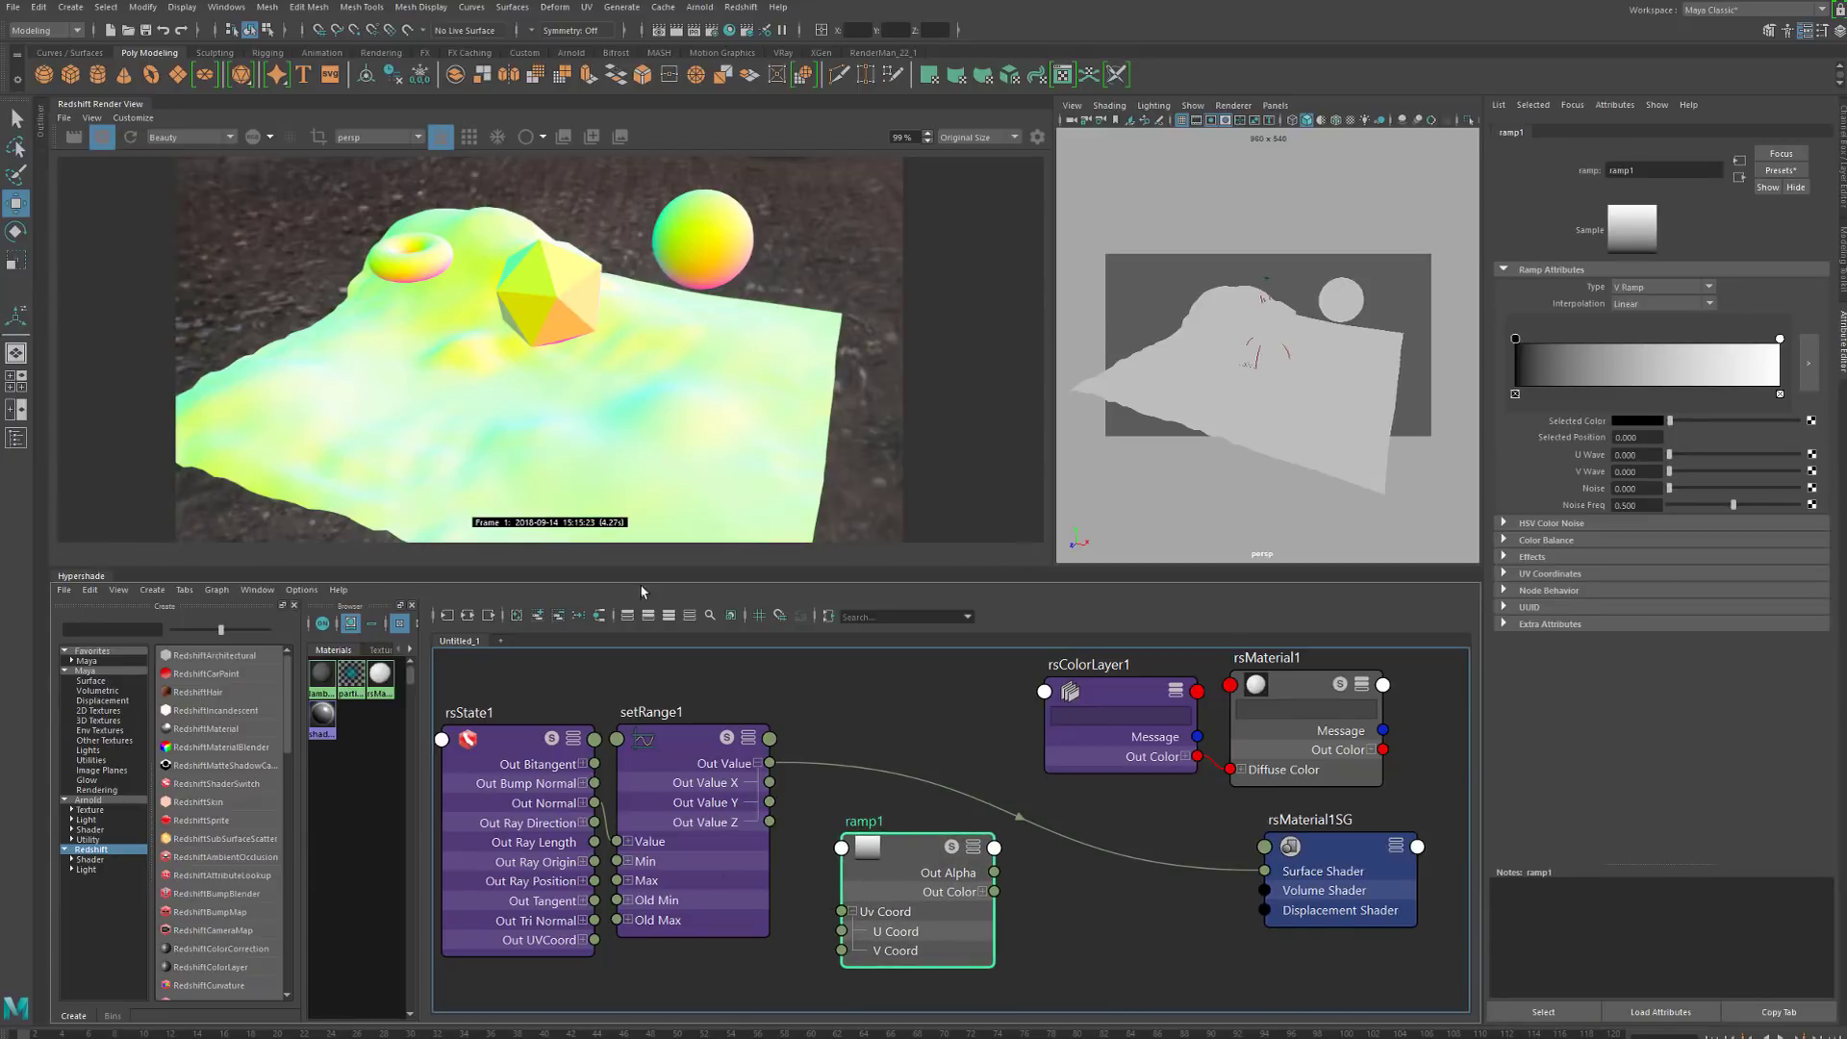
left_click_drag(793, 837, 819, 892)
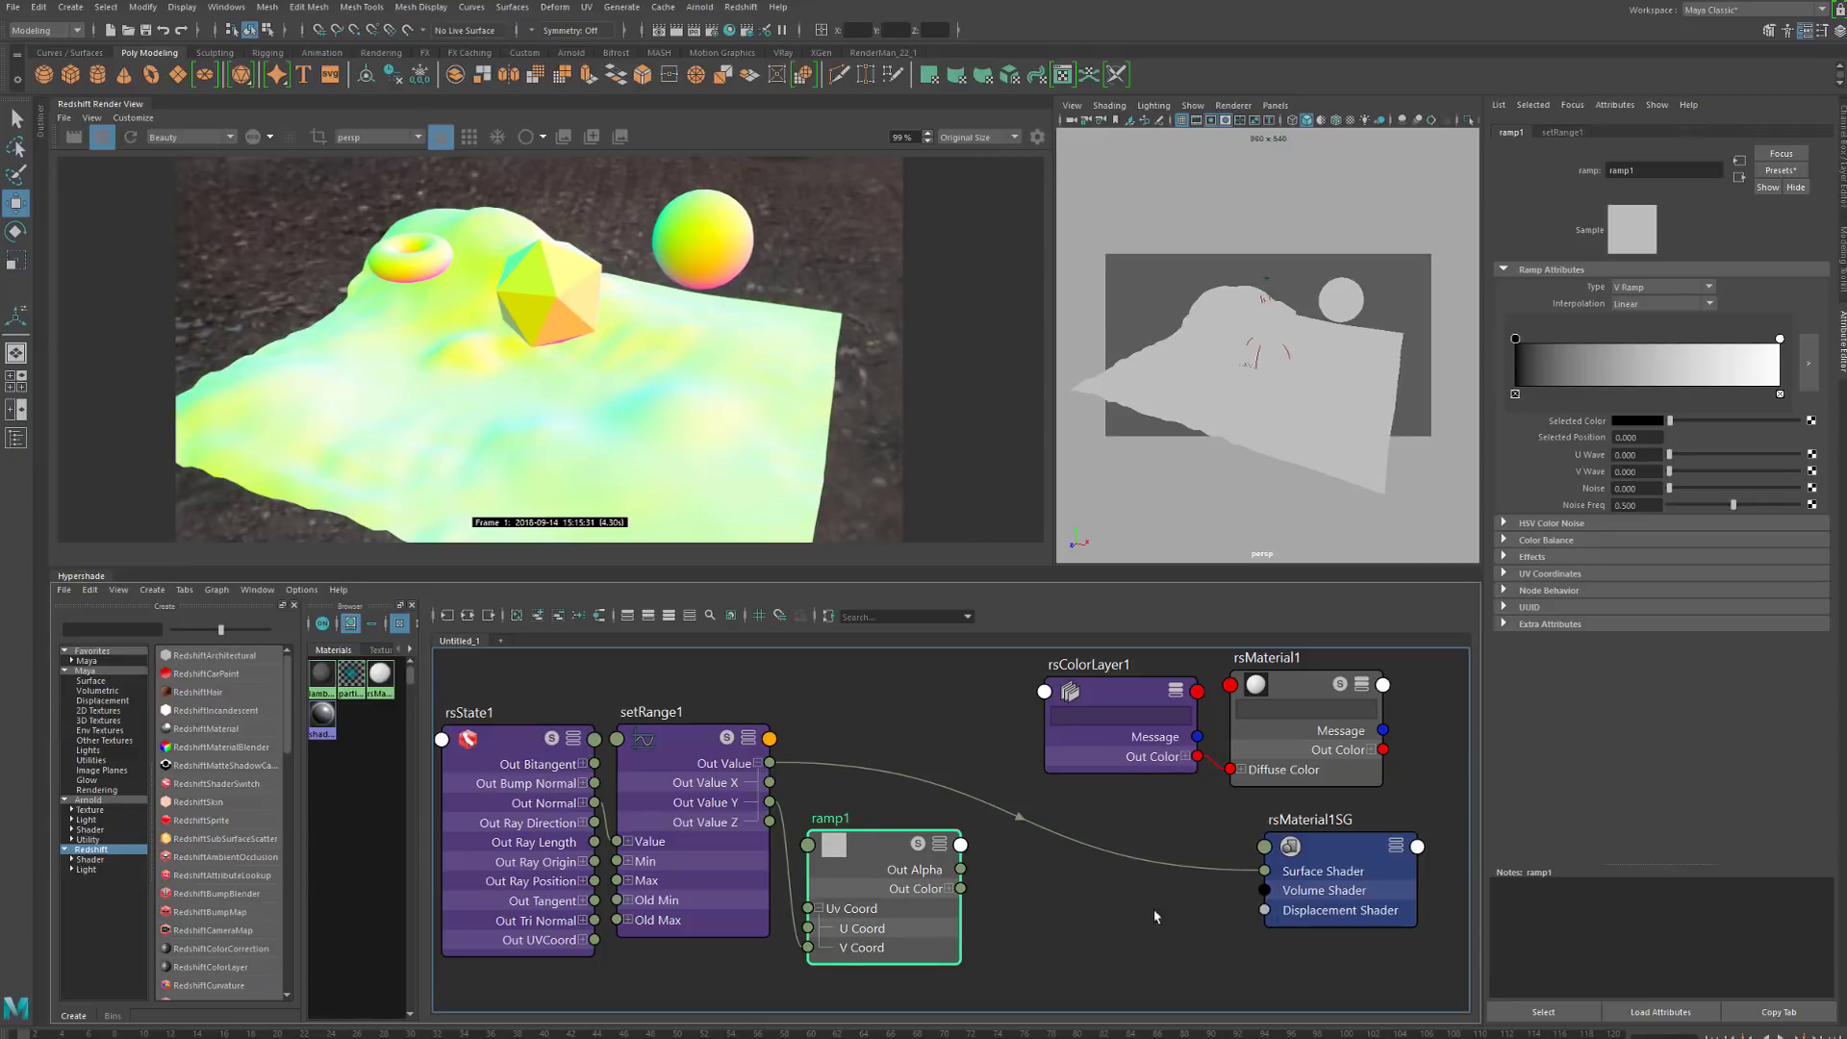
left_click_drag(1036, 893, 1264, 871)
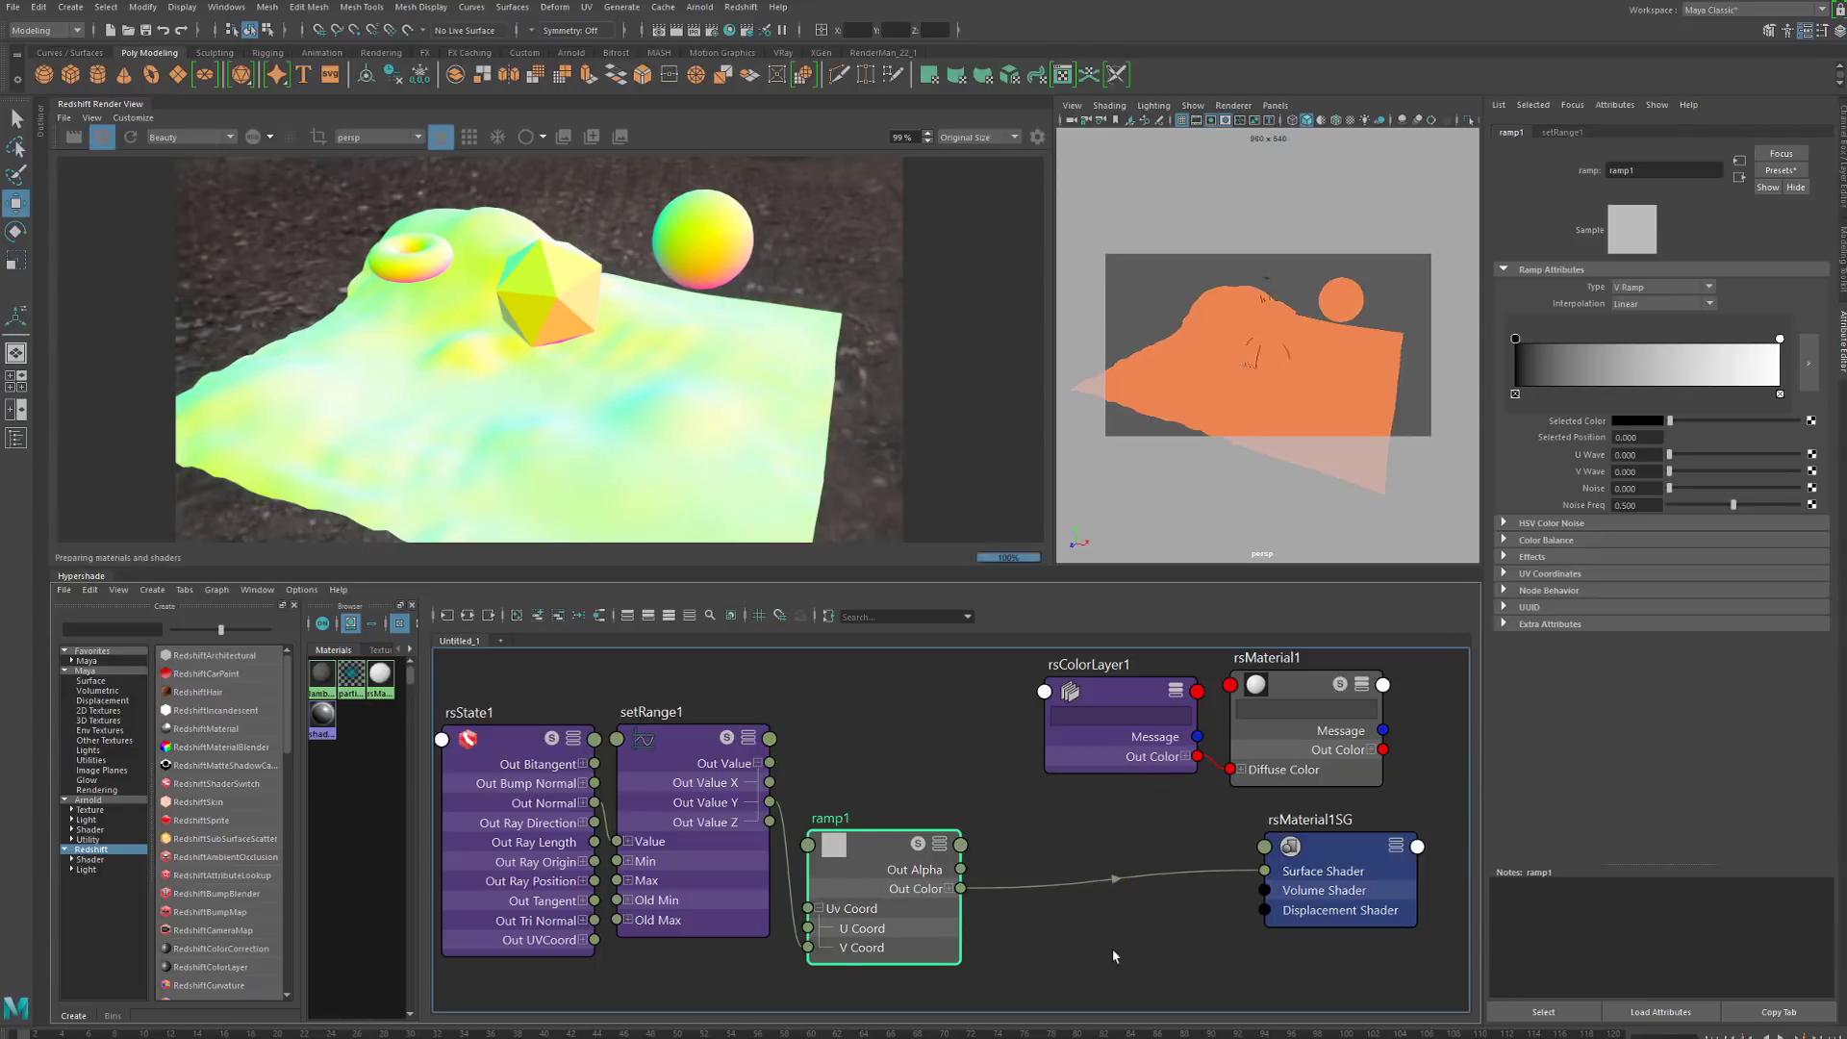
left_click_drag(861, 926, 884, 922)
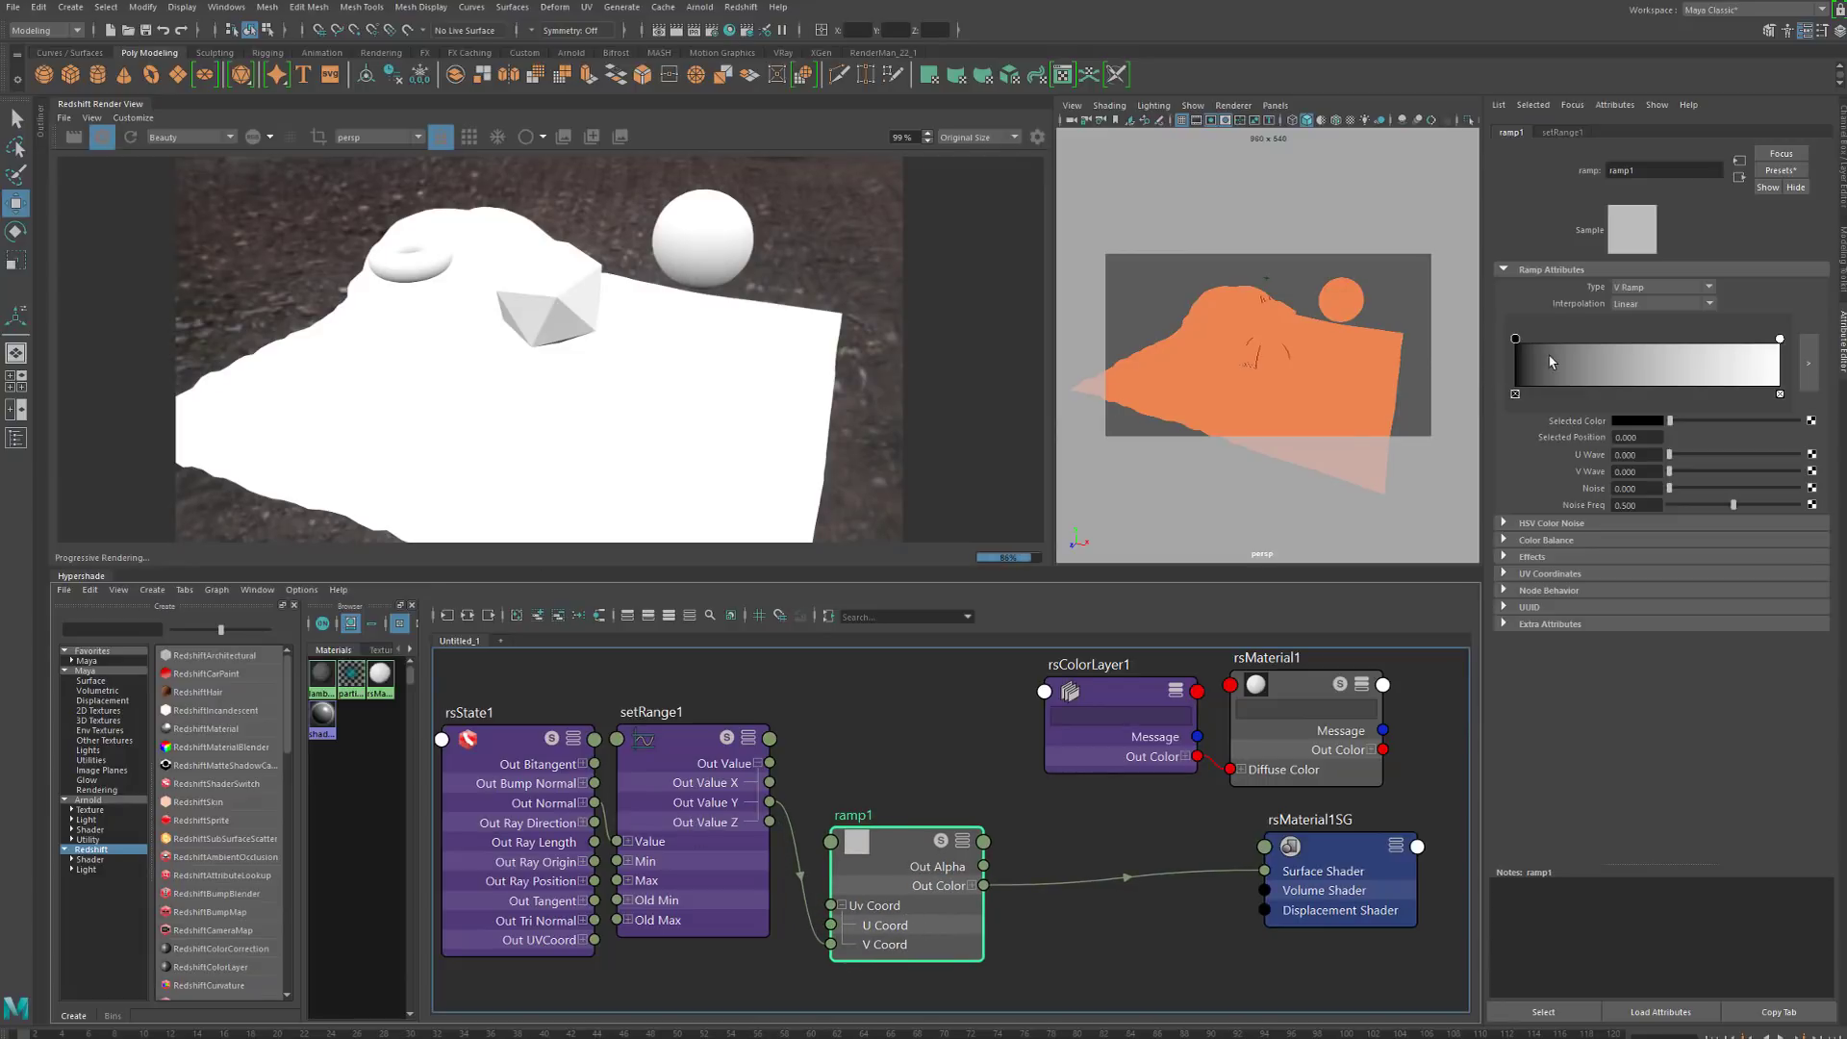
Move ramp1's black color marker close to the white one, to about position 0.966, using the enlarged ramp editor for precision
left_click_drag(1518, 339, 1760, 341)
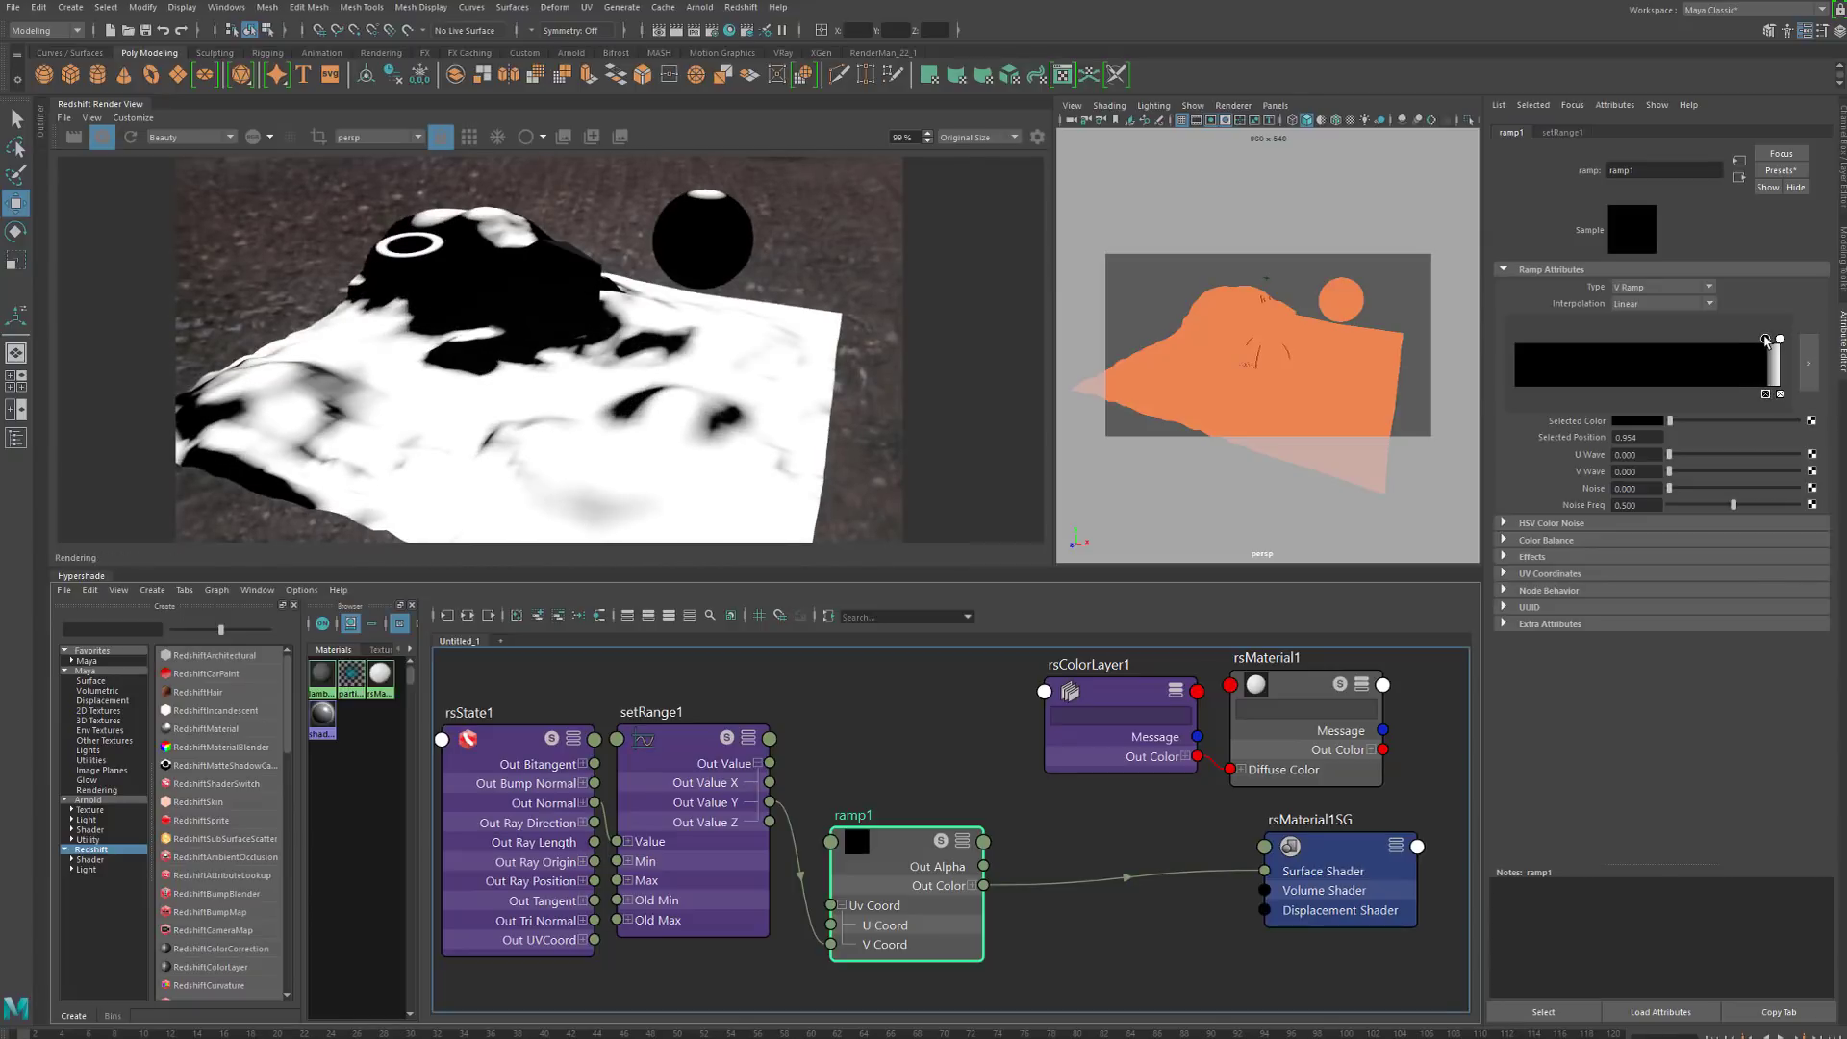
left_click(1809, 363)
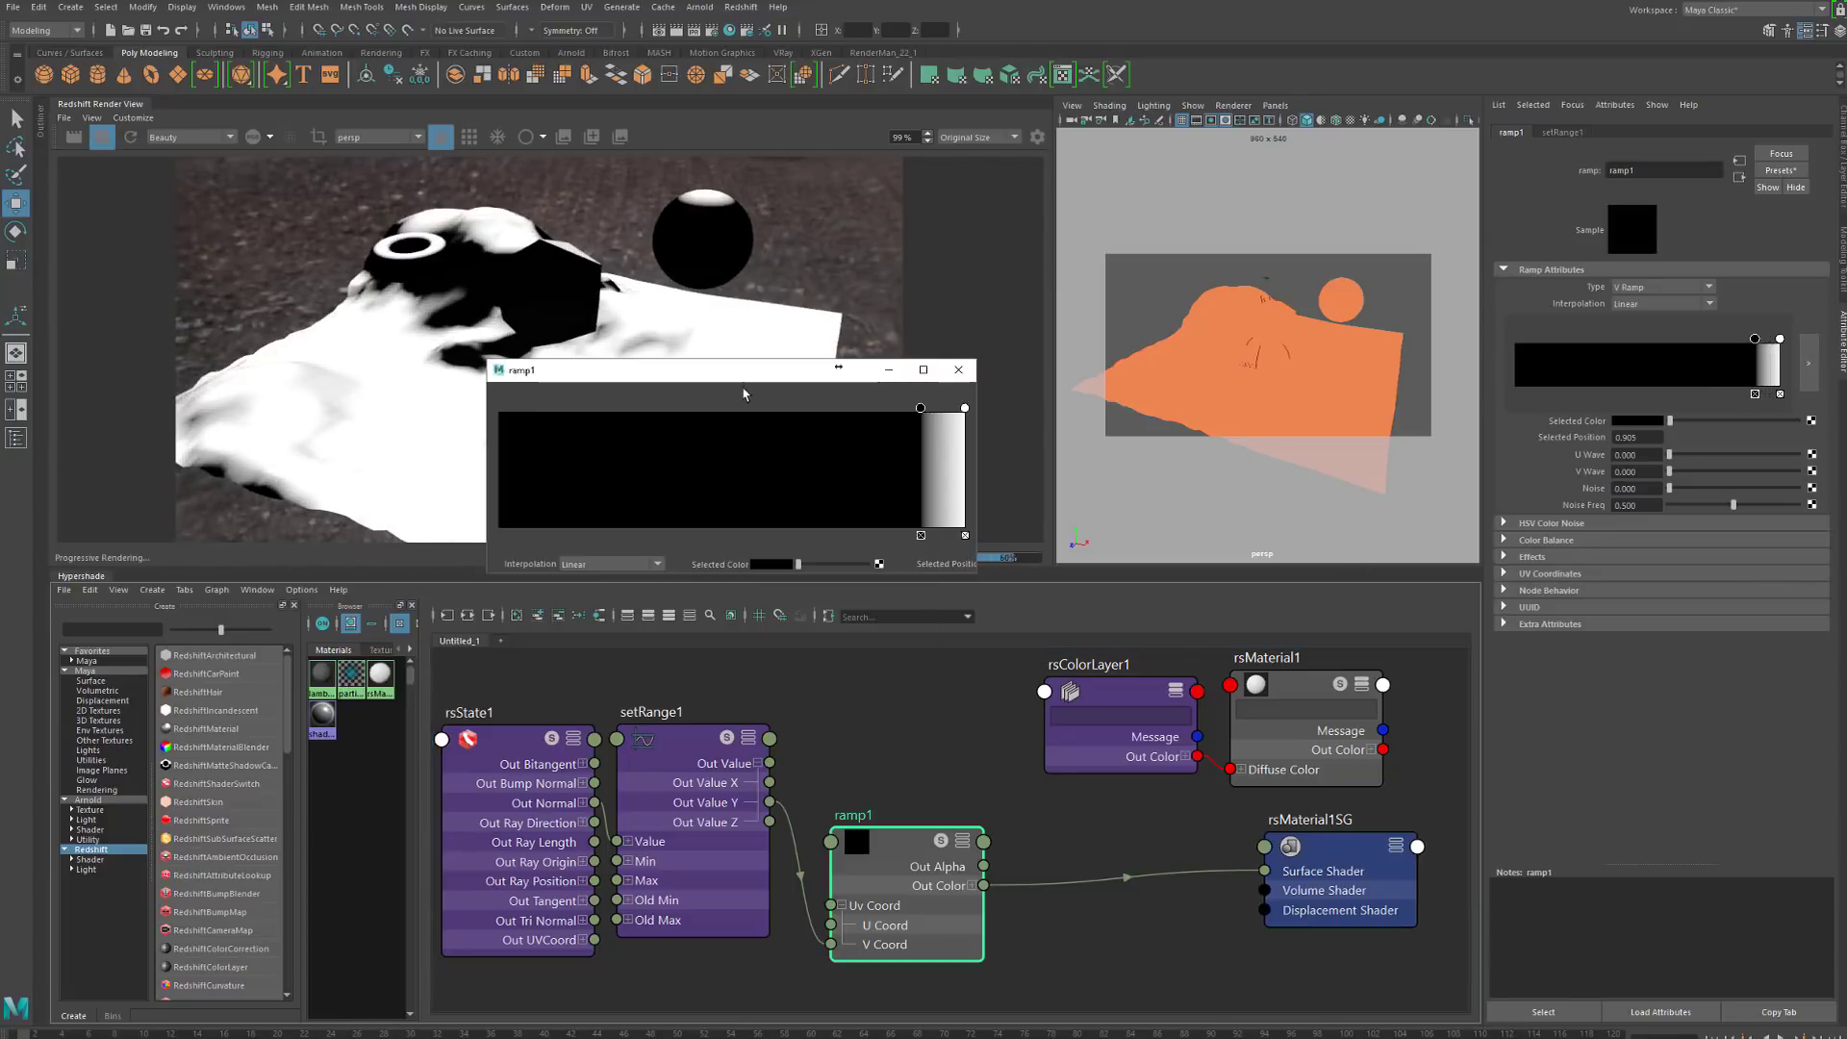
left_click_drag(743, 394, 1005, 451)
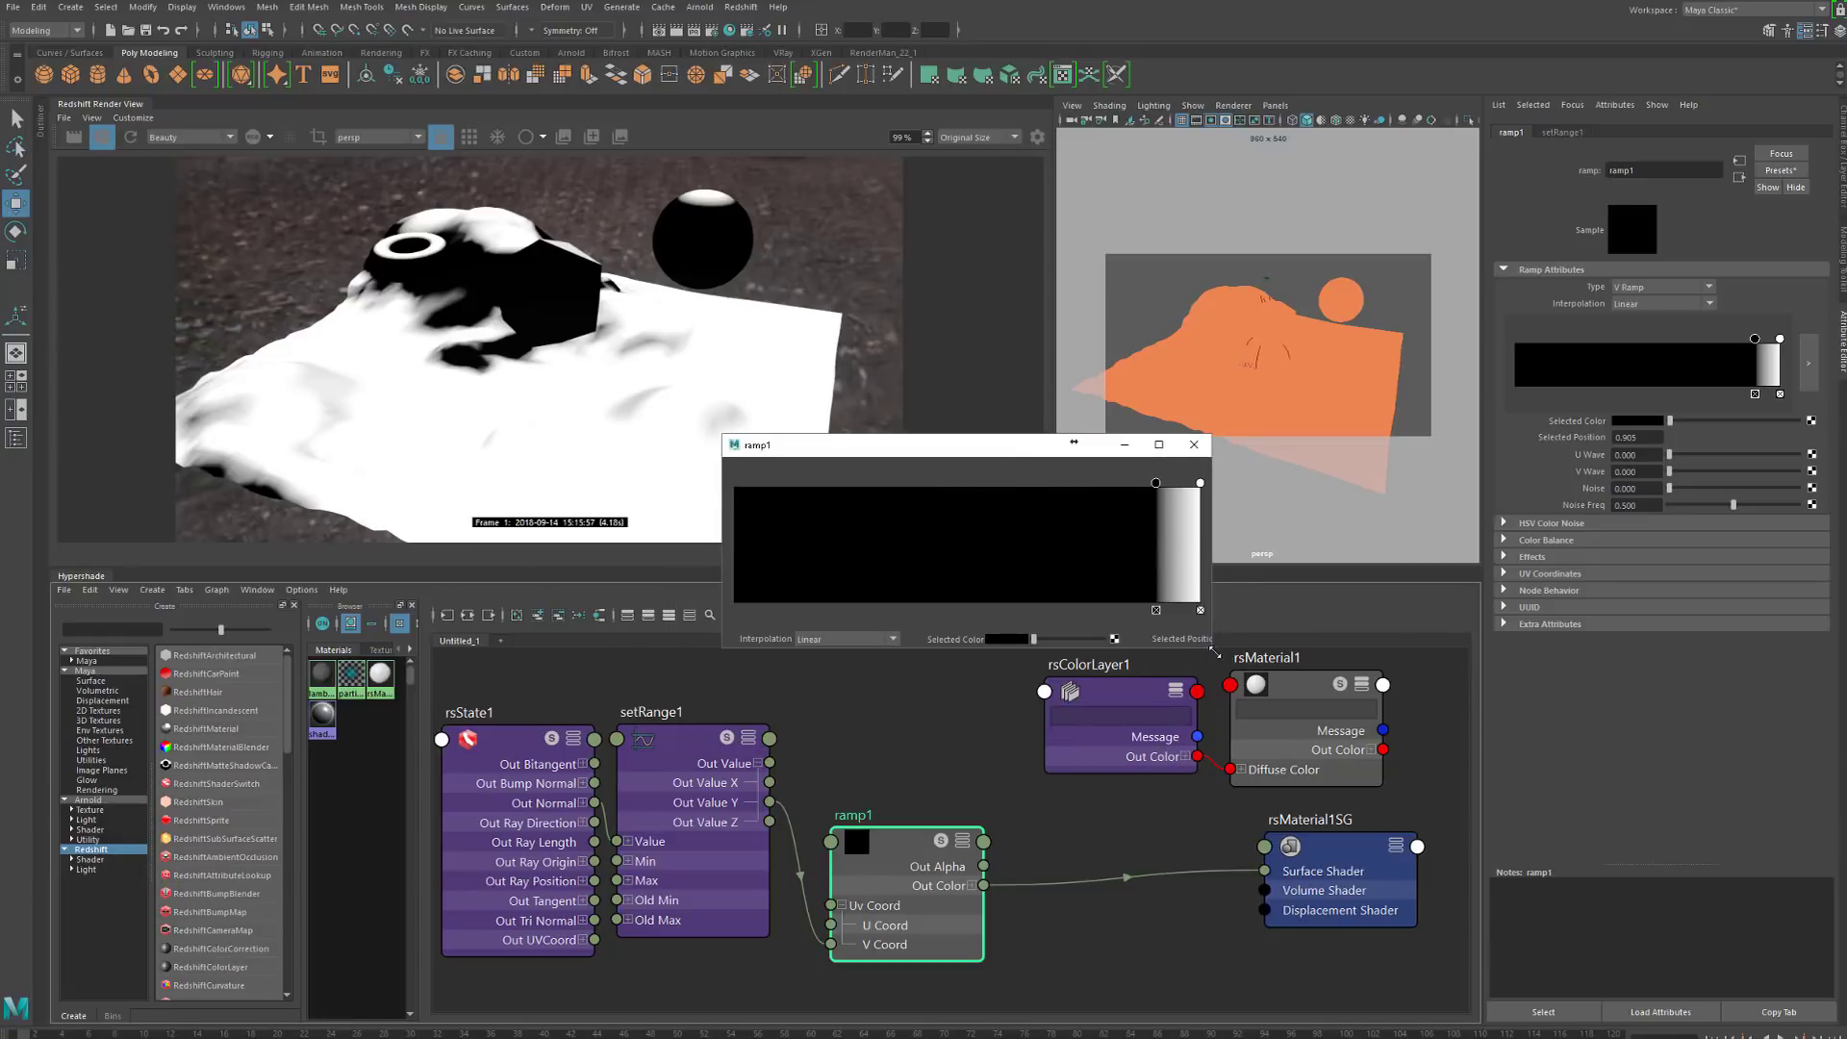
left_click_drag(1215, 655, 1368, 682)
left_click_drag(1438, 483, 1485, 489)
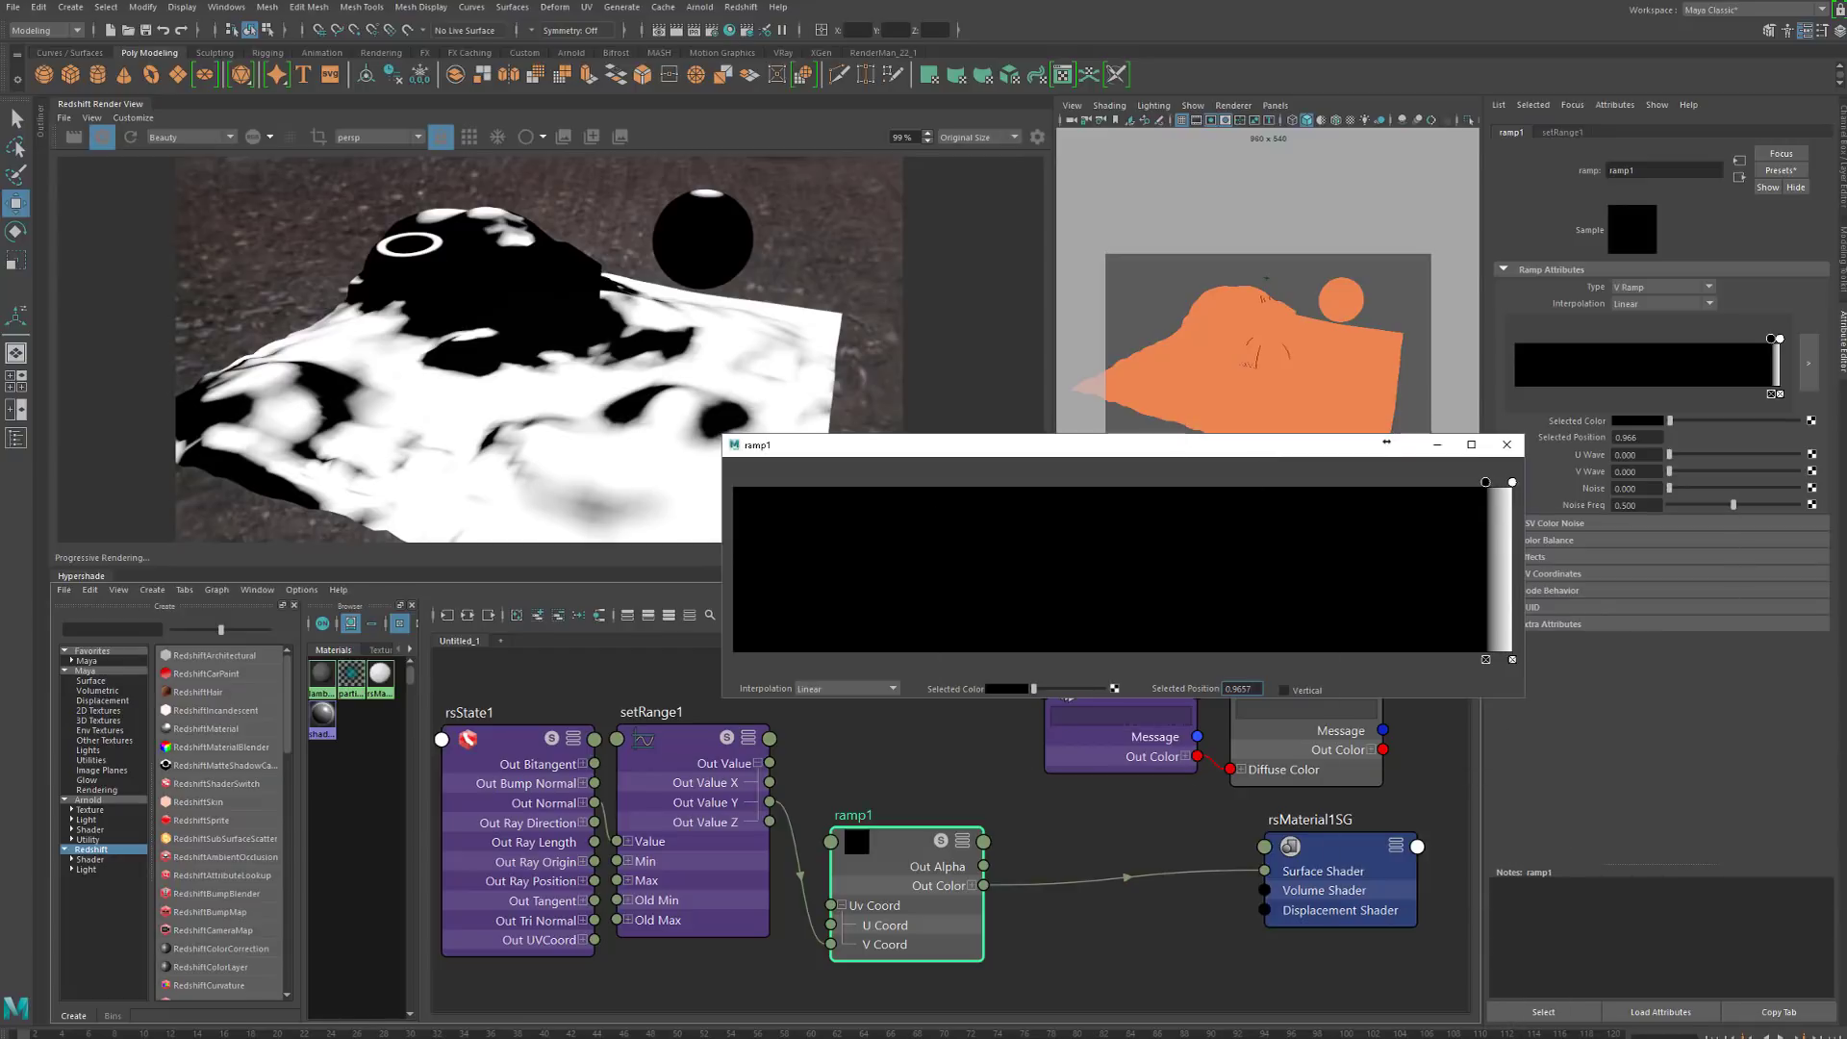
Rotate the torus in the perspective view to test how the world-space normal mask responds
left_click(572, 728)
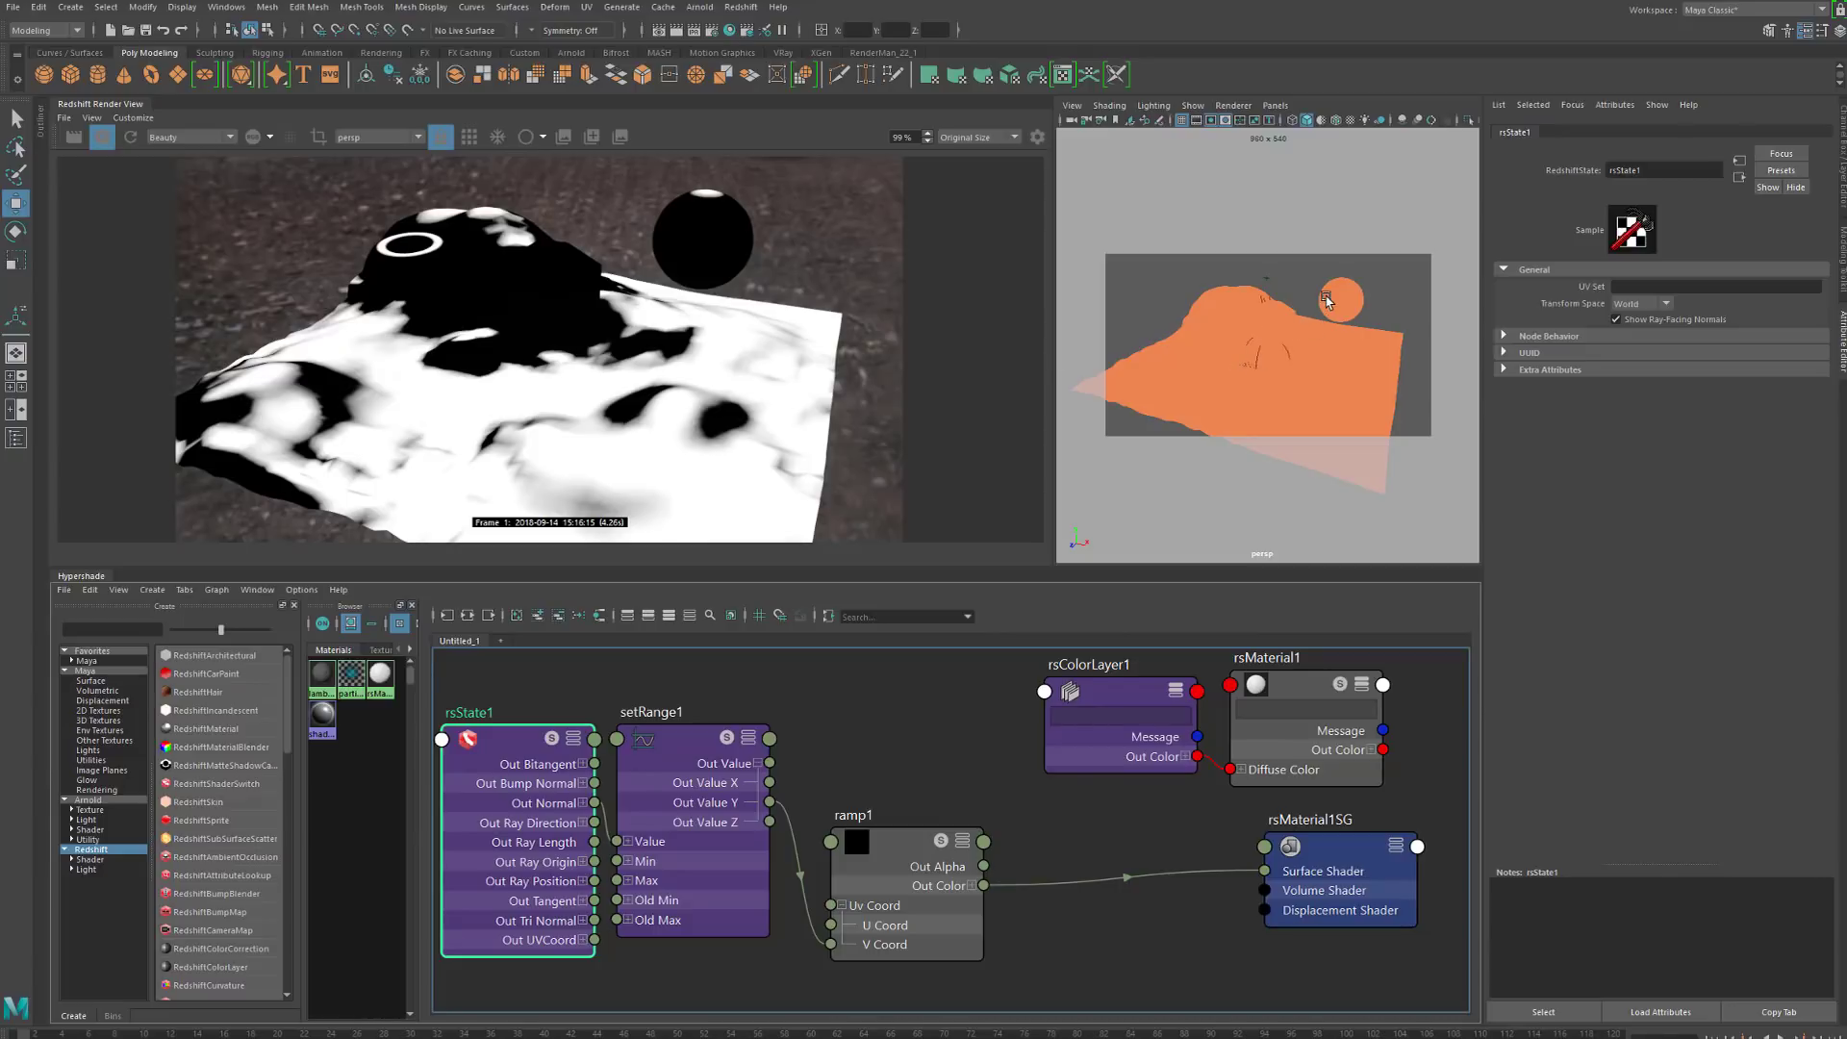
left_click(1335, 300)
left_click(1198, 322)
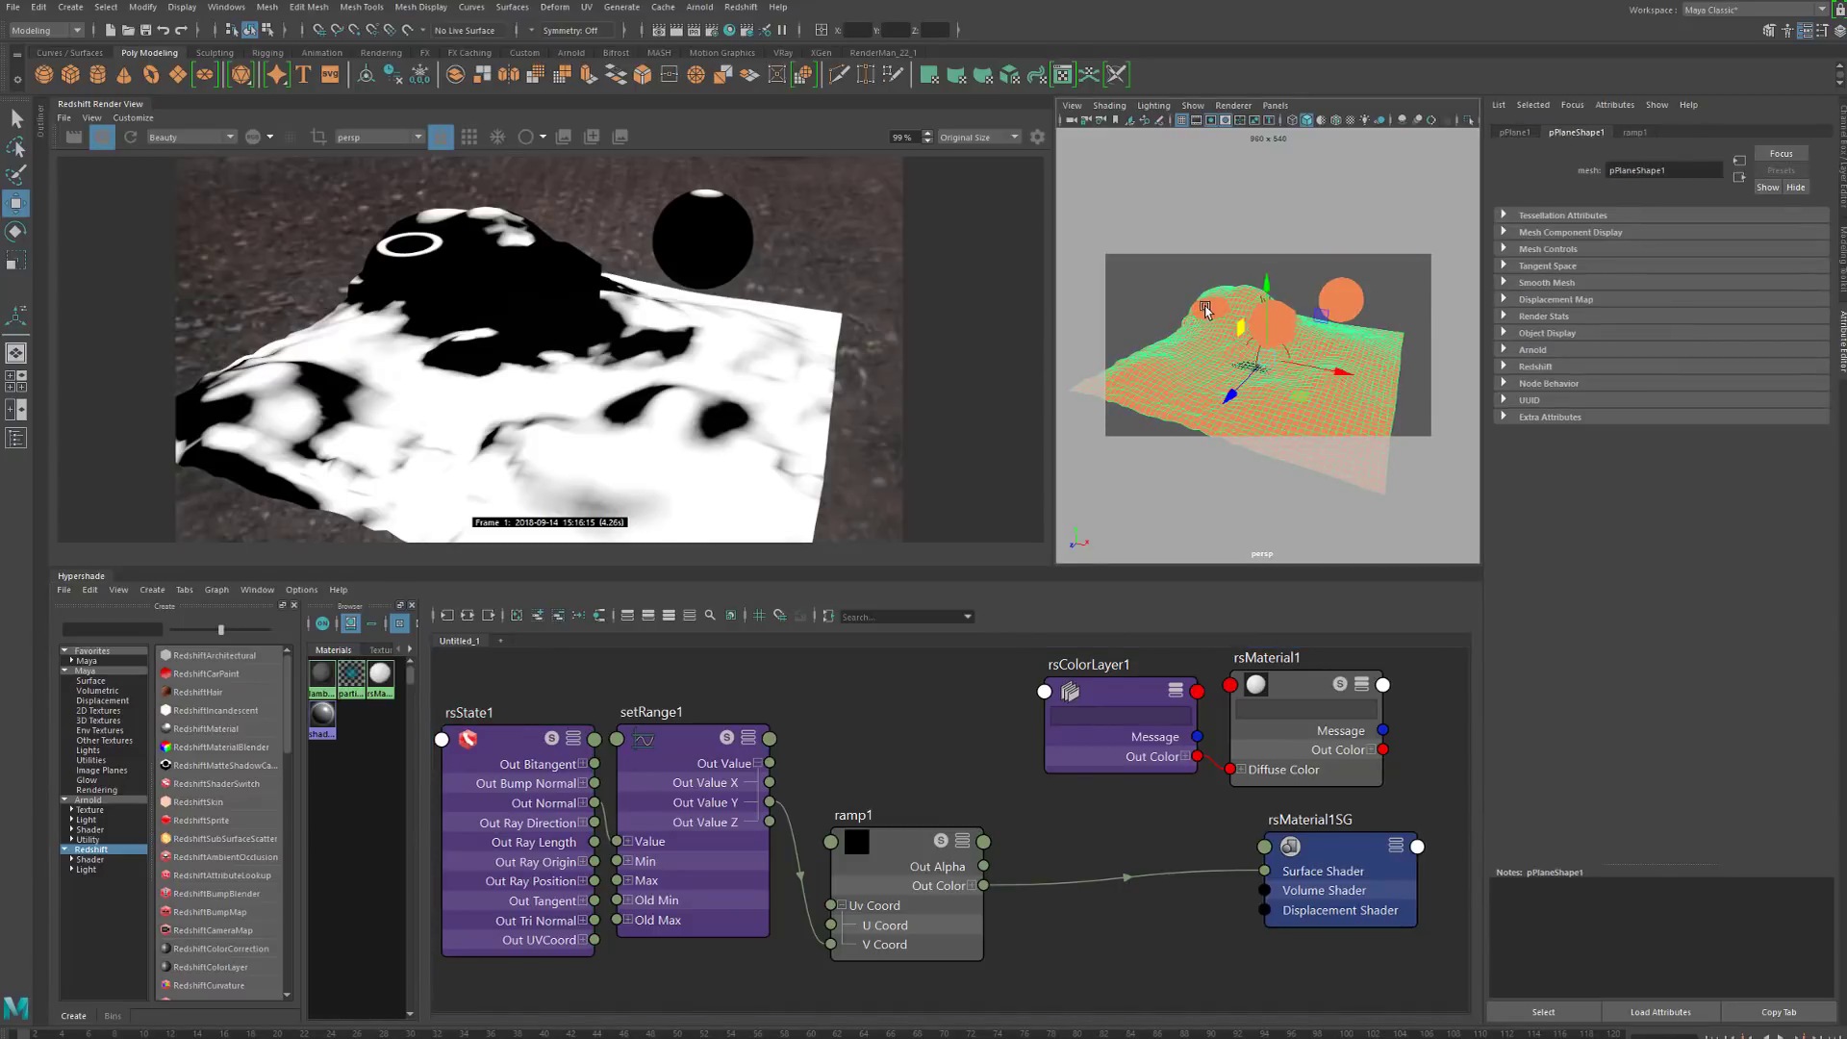
left_click(1210, 316)
key("e")
mouse_move(1267, 289)
left_mouse_down()
mouse_move(1268, 356)
mouse_move(1150, 368)
mouse_move(1251, 299)
mouse_move(1220, 317)
left_mouse_up()
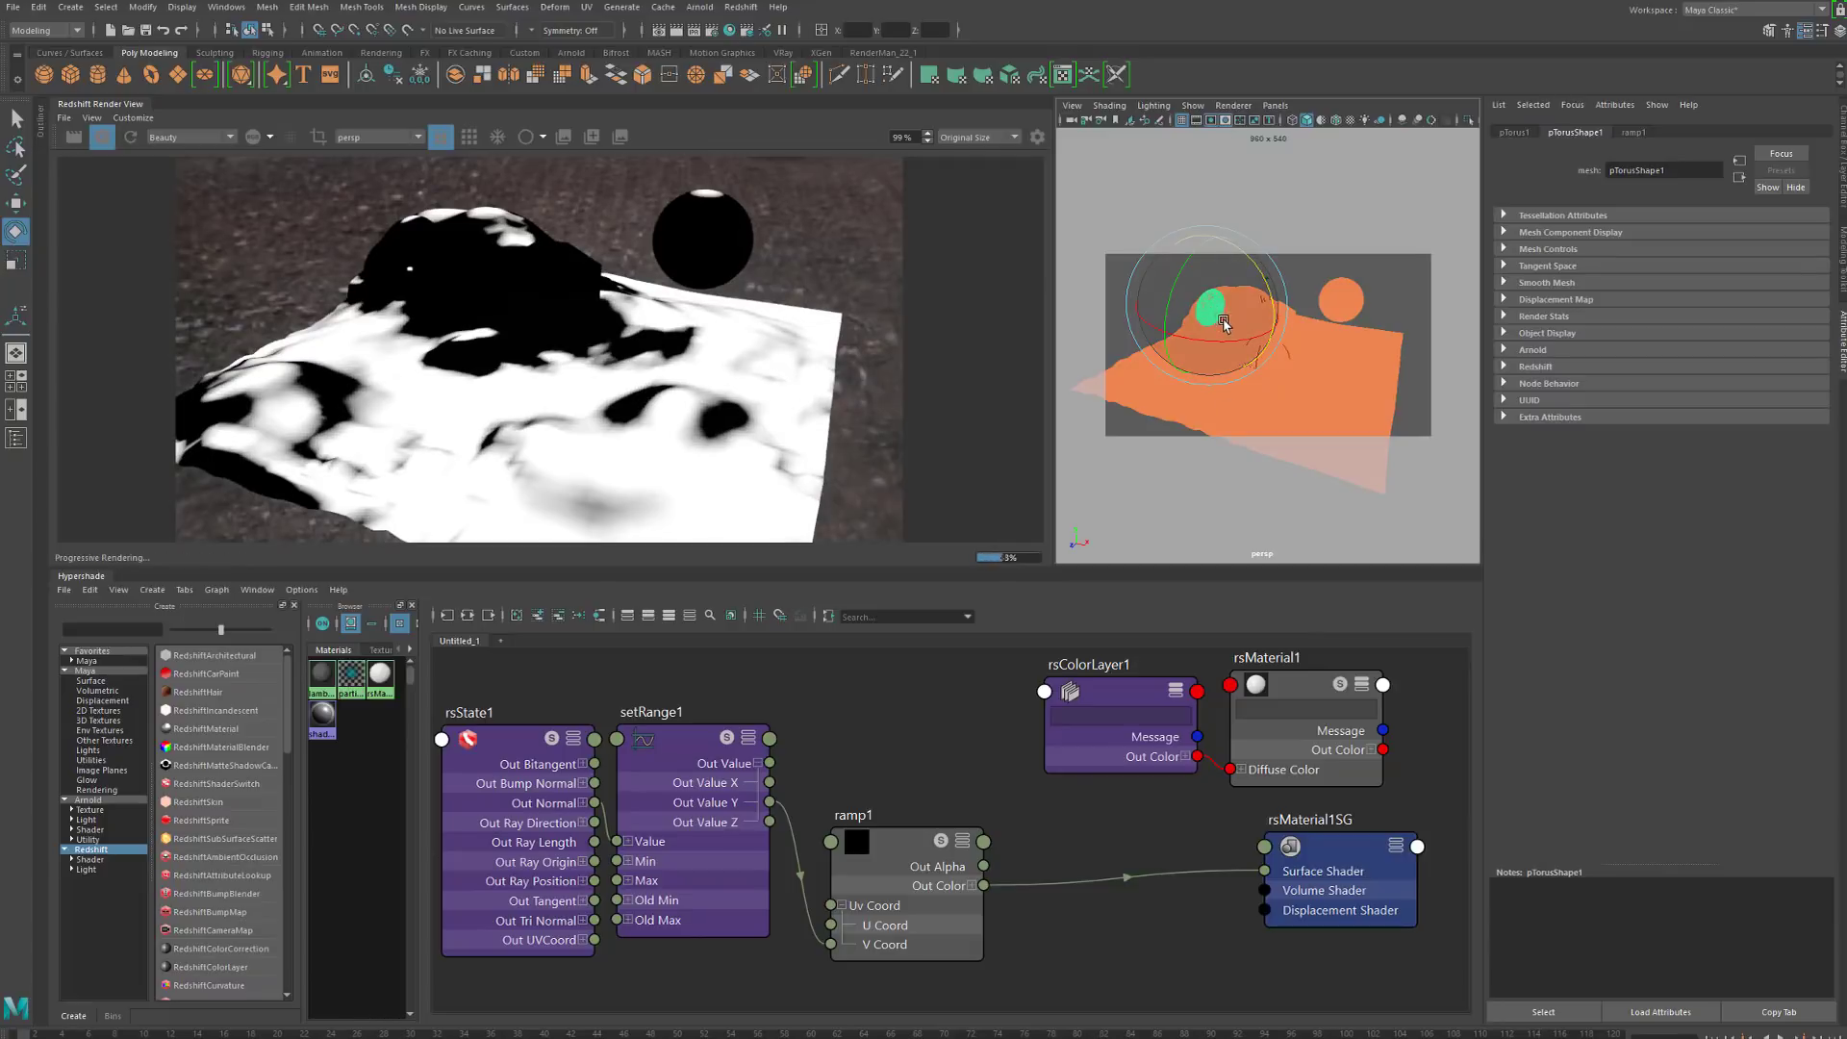
Set rsState1's Transform Space to Object
left_click(539, 806)
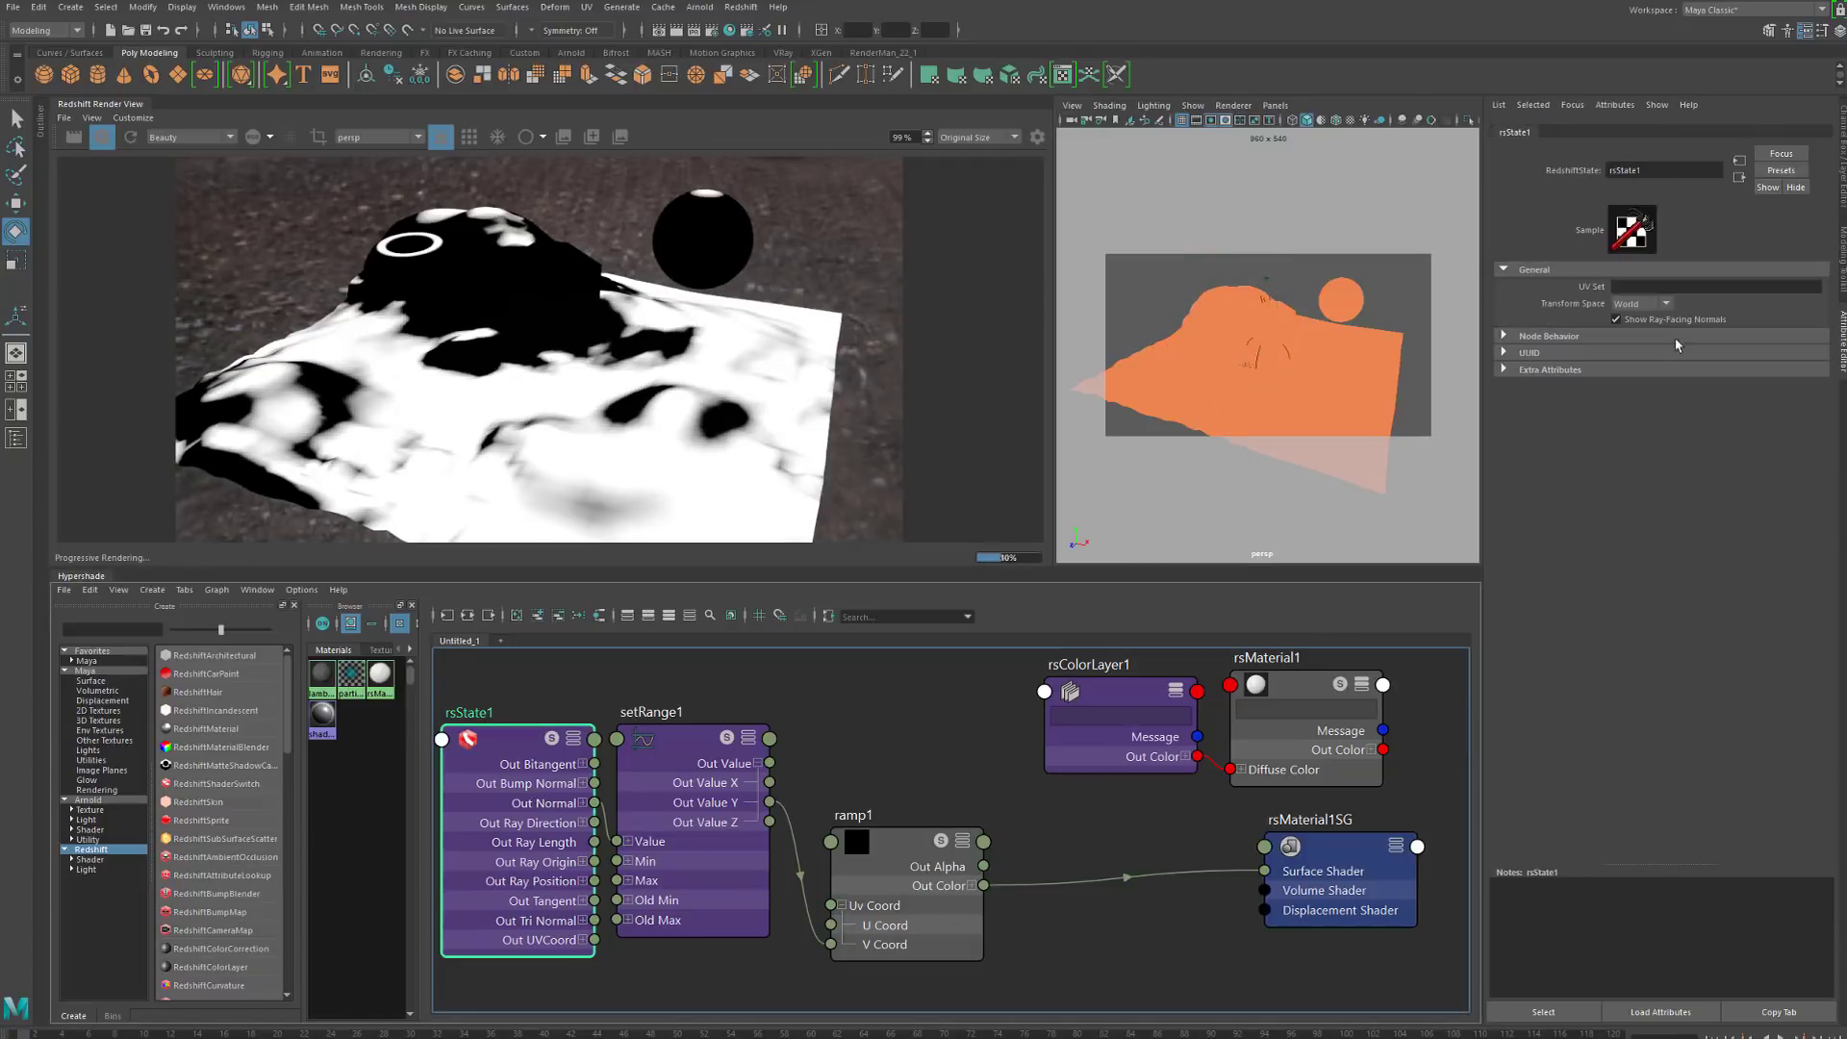
left_click(1640, 303)
left_click(1631, 332)
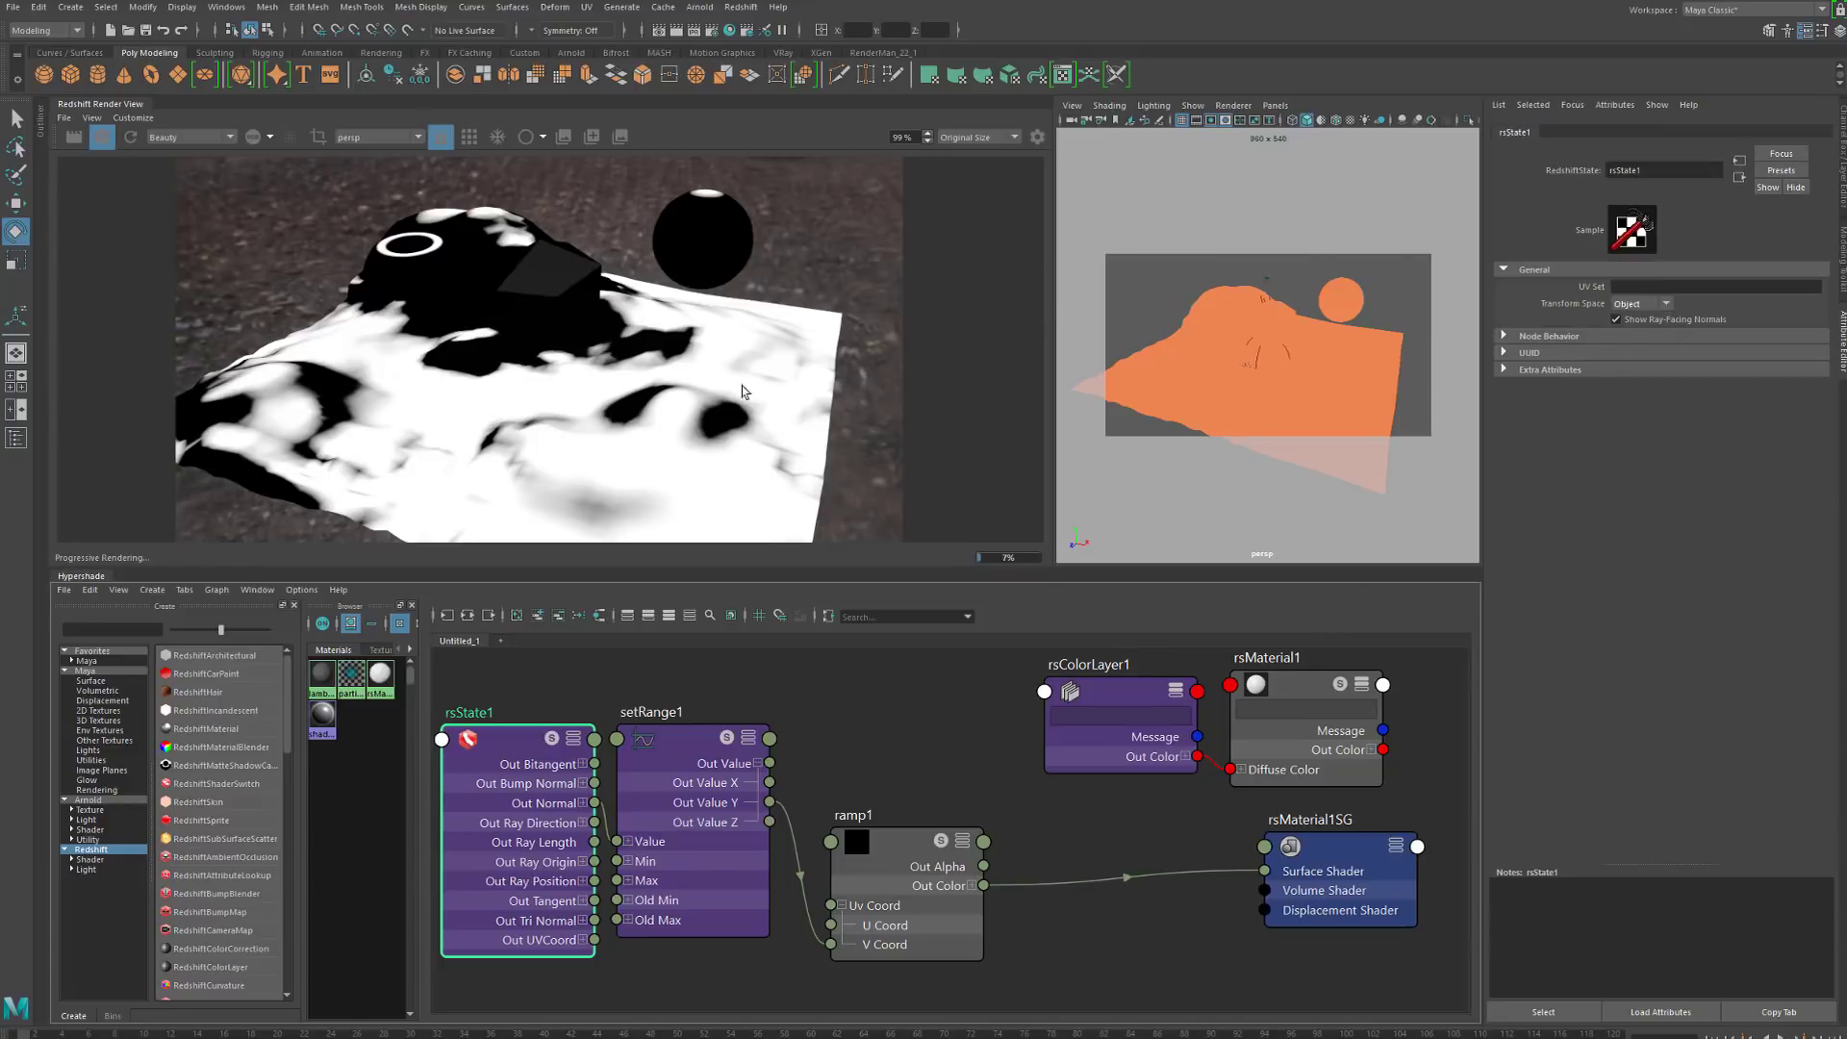
Rotate the torus in the perspective view to test how the object-space normal mask responds
middle_click_drag(543, 761, 1268, 298)
mouse_move(1275, 322)
left_mouse_down()
mouse_move(1265, 402)
mouse_move(1164, 368)
mouse_move(1291, 336)
left_mouse_up()
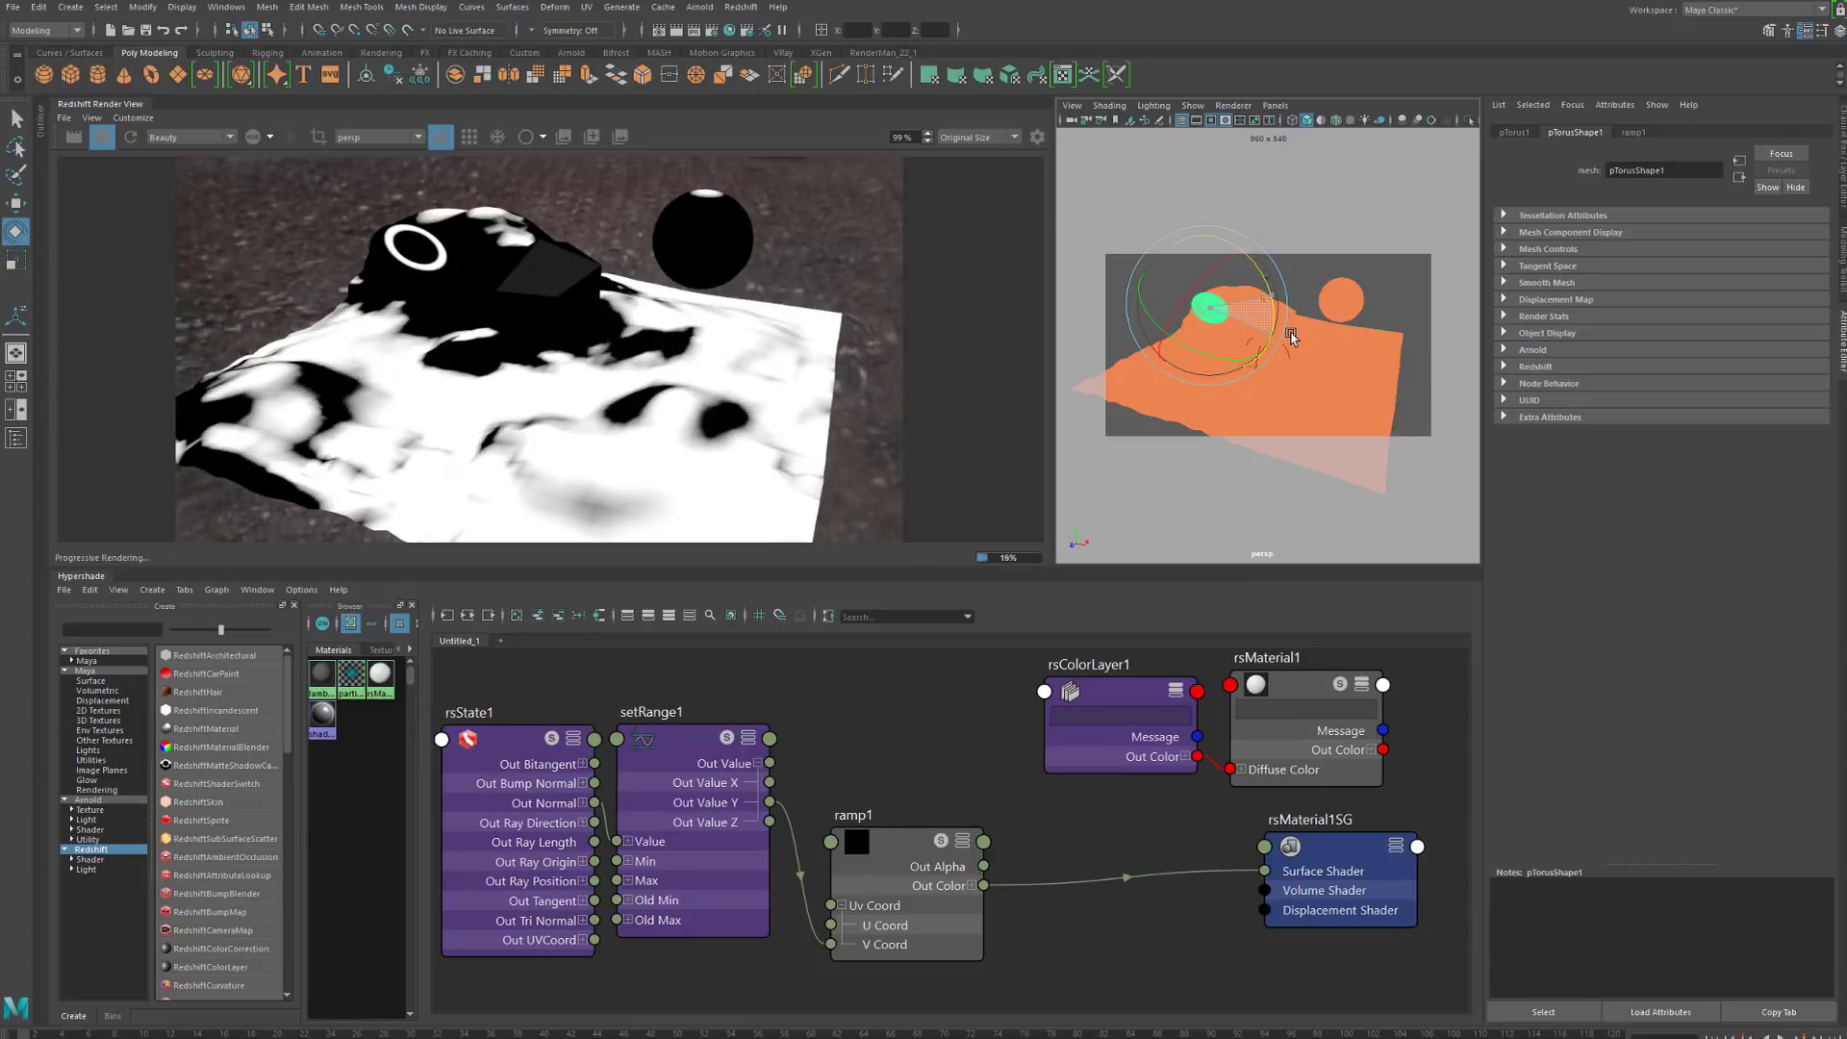
left_click_drag(1291, 336, 1292, 294)
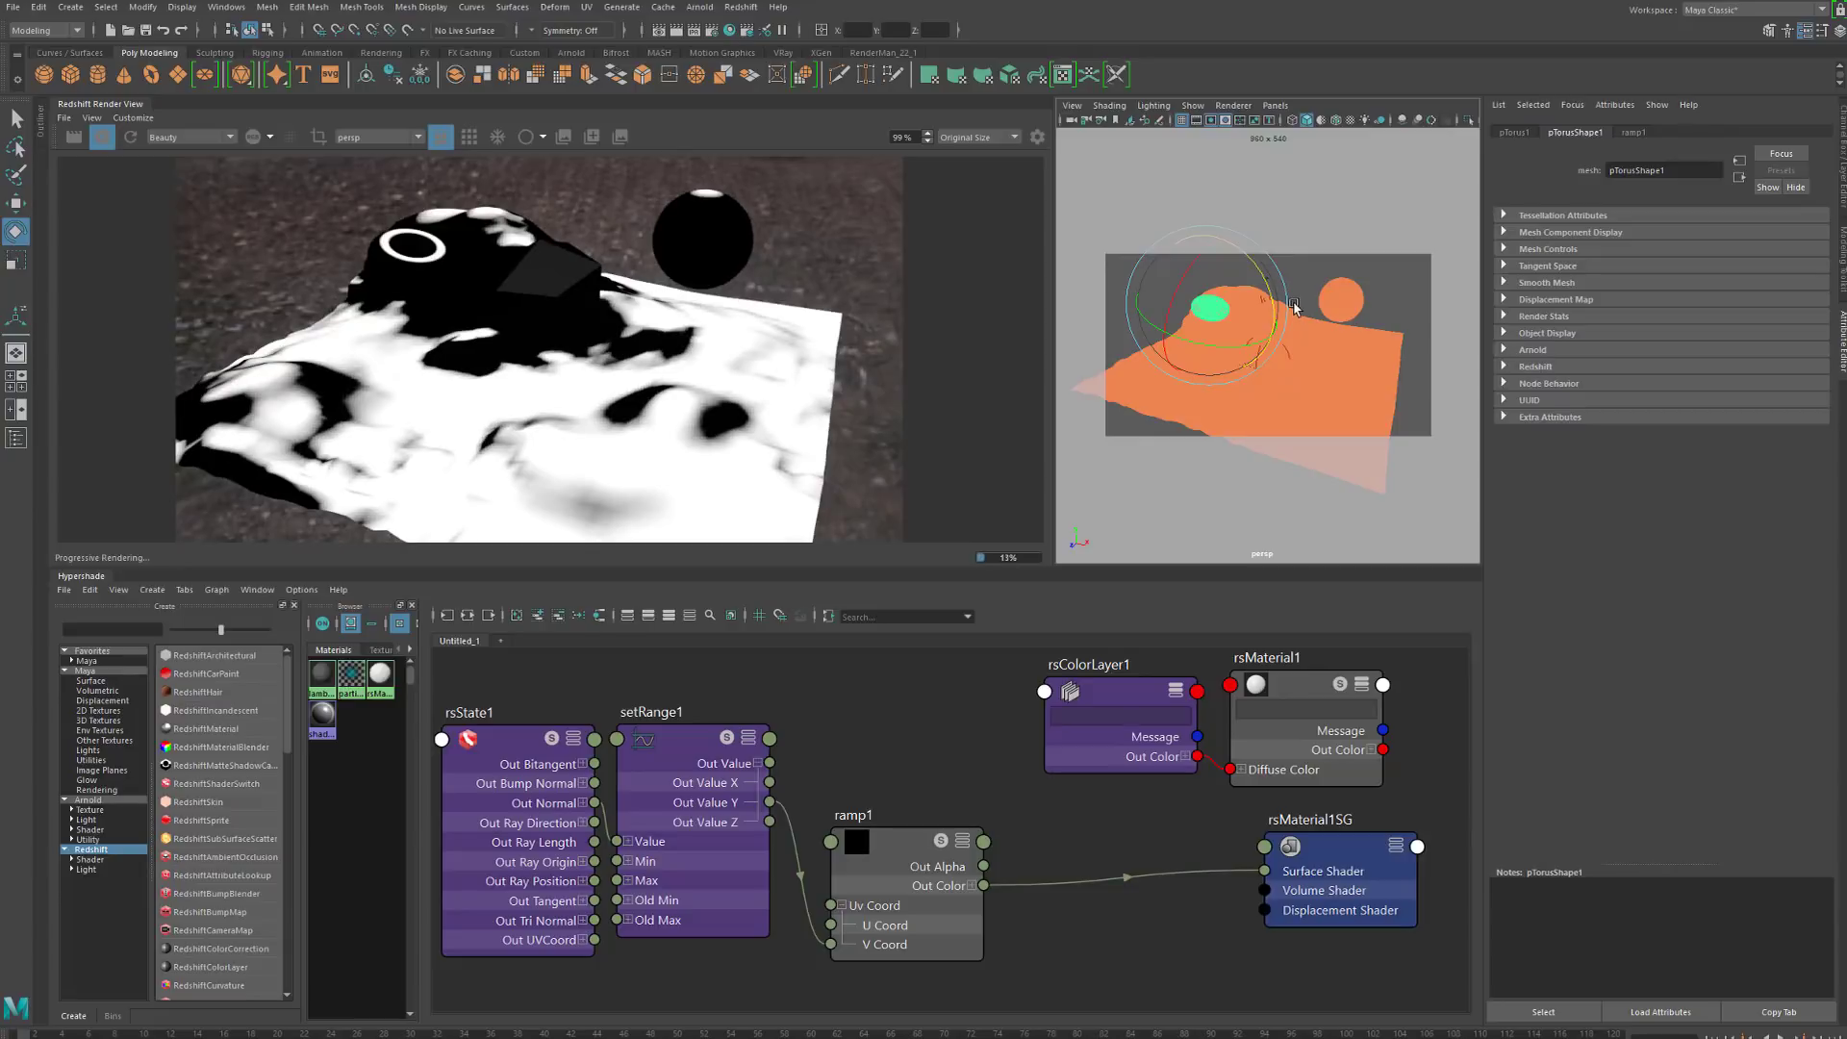
Set rsState1's Transform Space to Camera and view the mask from another camera angle
left_click(513, 820)
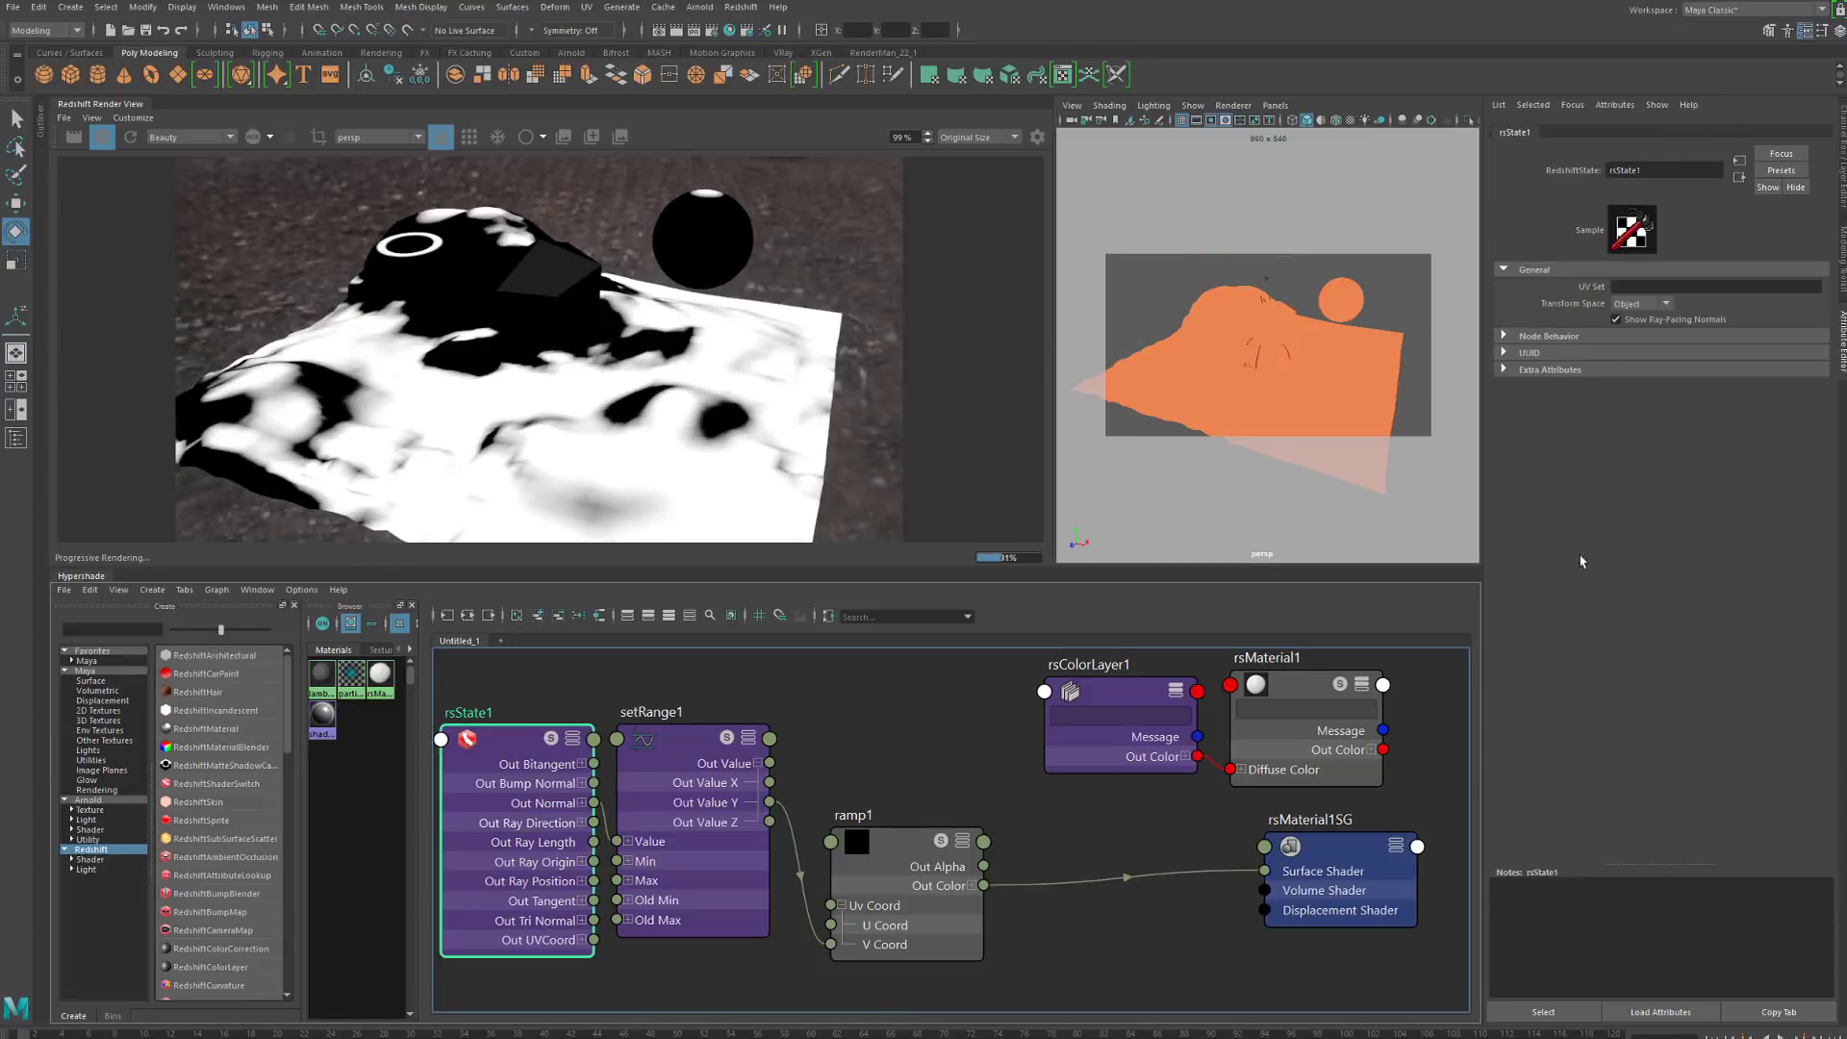
left_click(1653, 304)
left_click(1635, 356)
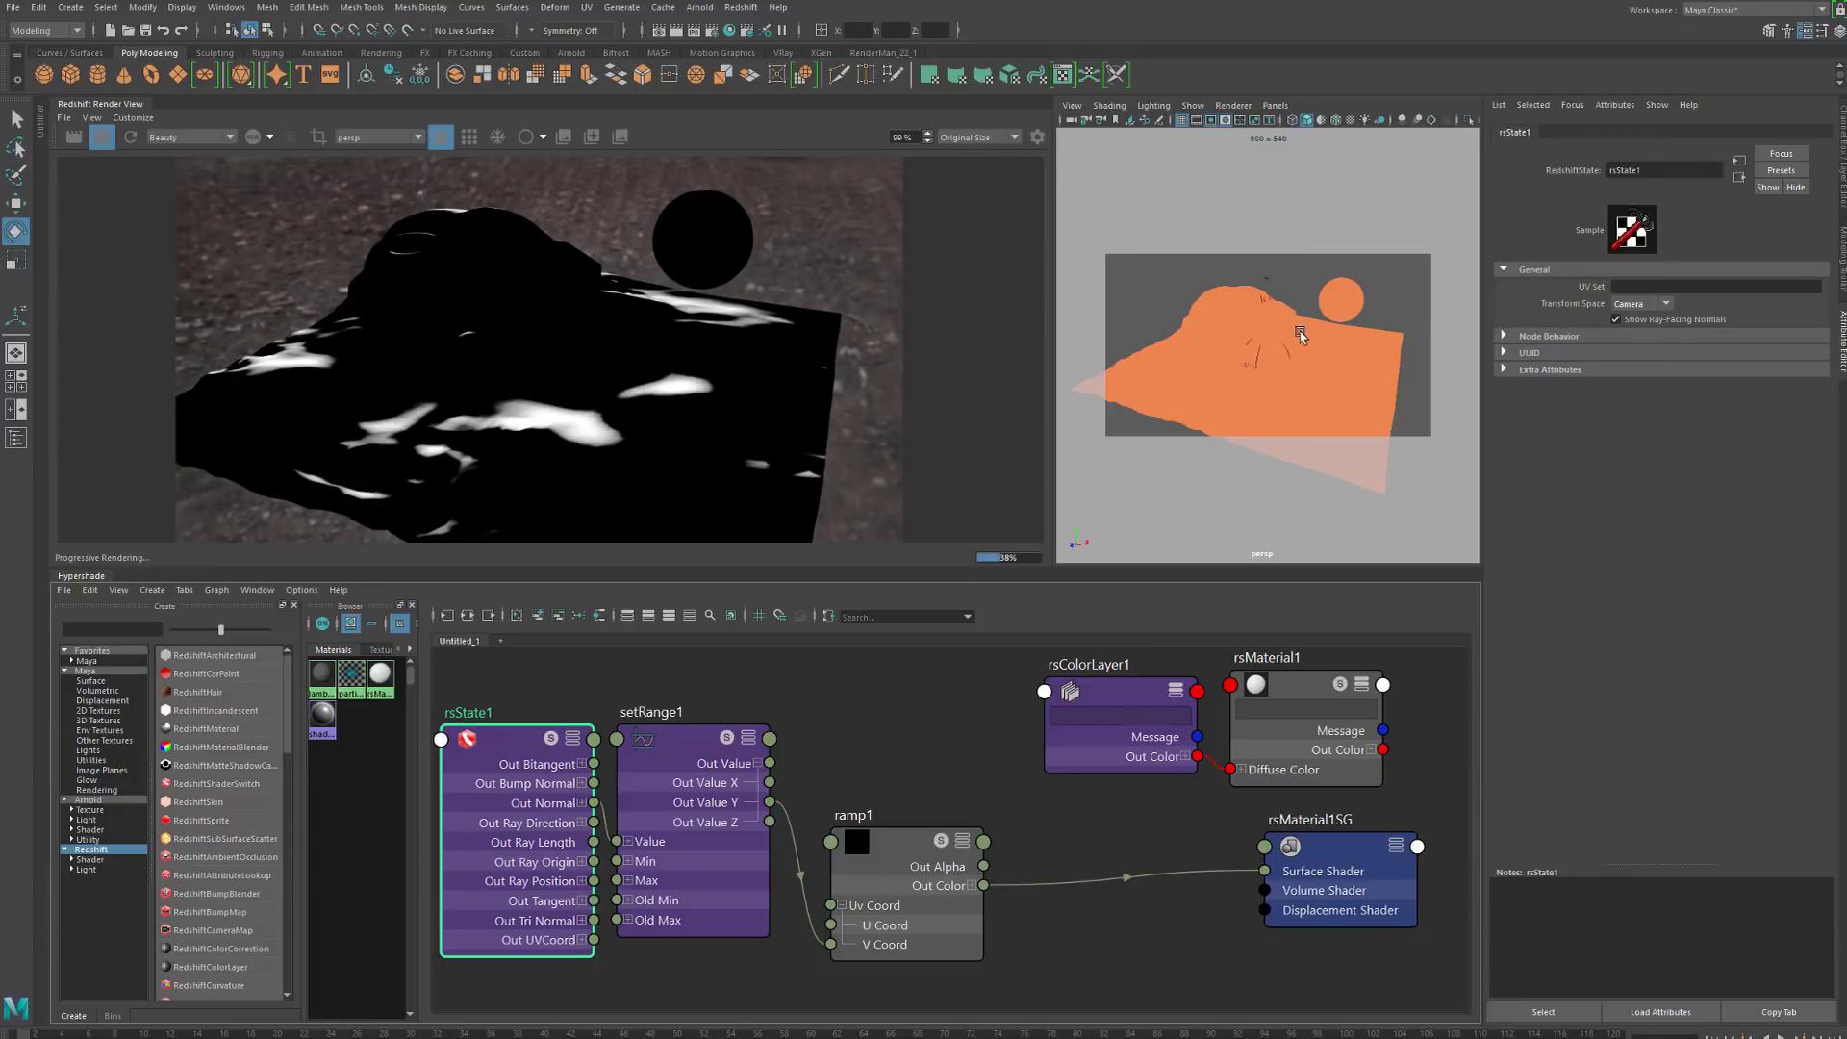
mouse_move(1300, 336)
left_mouse_down("alt")
mouse_move(1250, 342)
mouse_move(1278, 316)
mouse_move(1340, 356)
mouse_move(1365, 330)
mouse_move(1313, 308)
mouse_move(1280, 323)
left_mouse_up("alt")
Set rsState1's Transform Space to World, then select the polyhedron and inspect the mask from different camera angles
left_click(1640, 304)
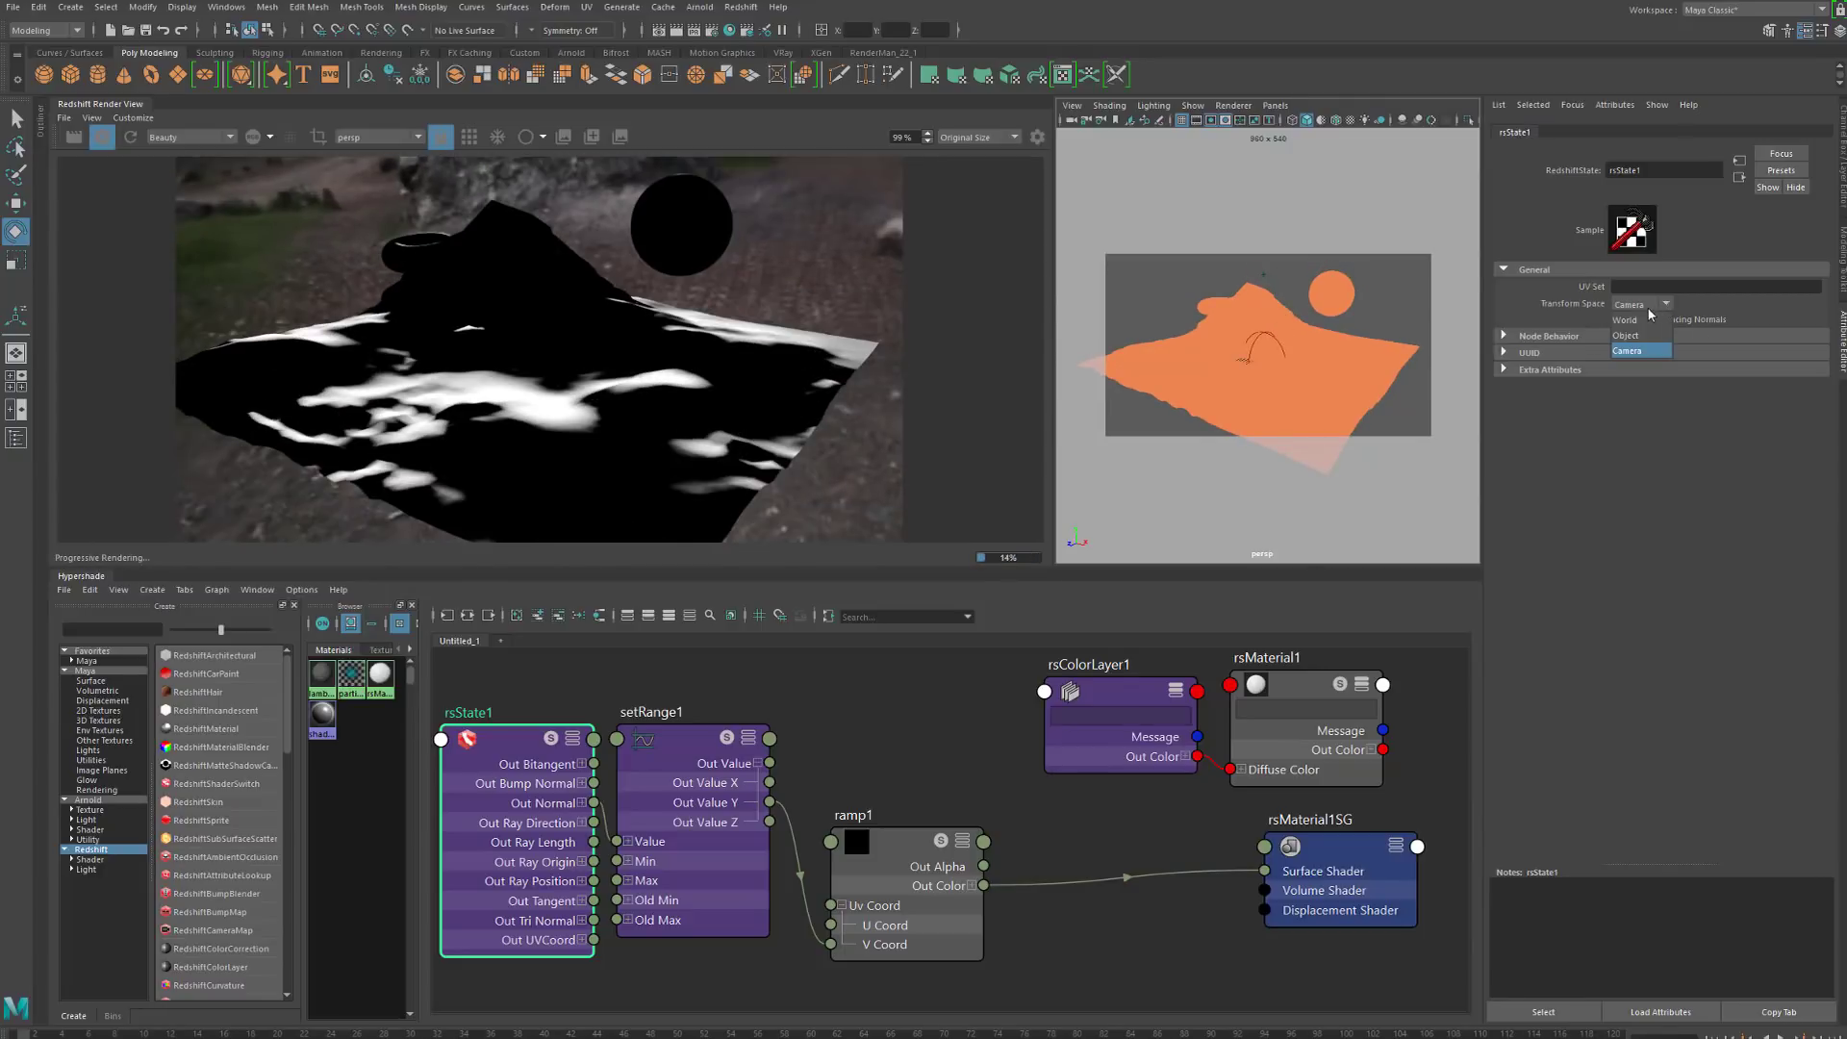
left_click(1639, 319)
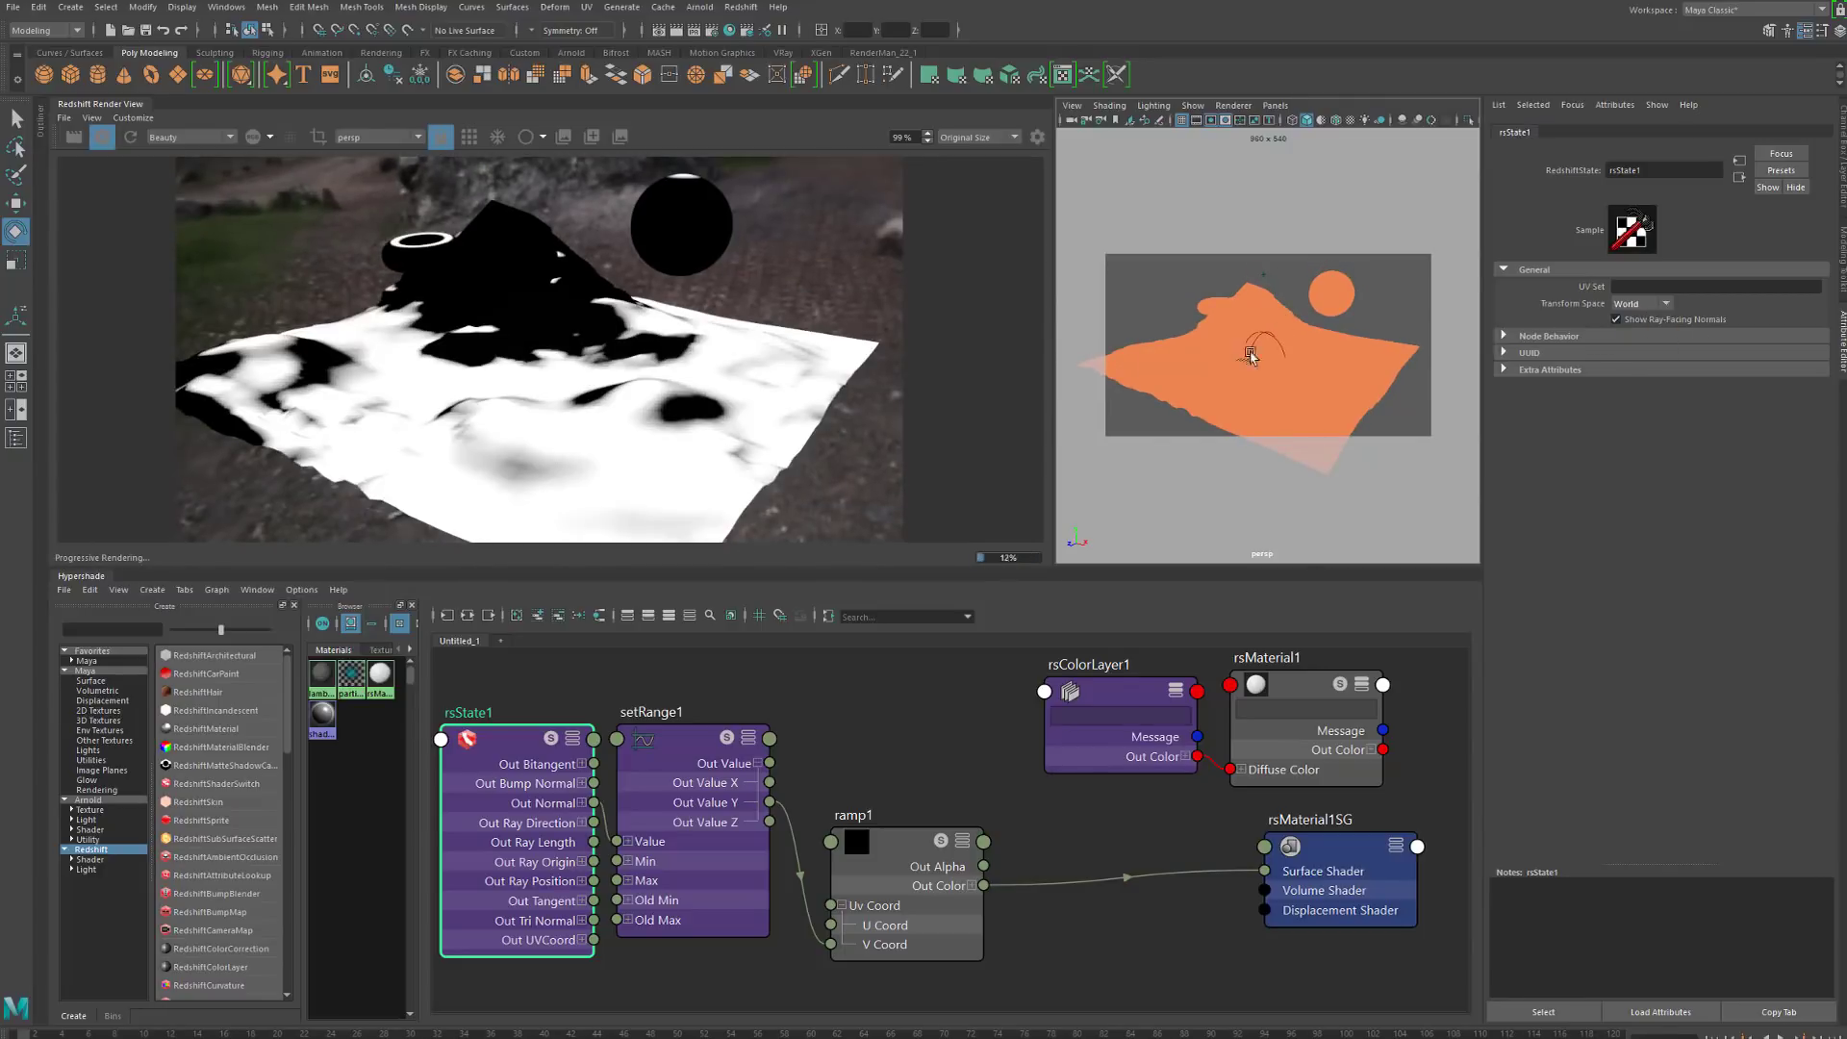
mouse_move(1245, 361)
left_mouse_down("alt")
mouse_move(1220, 376)
mouse_move(1166, 350)
mouse_move(1246, 359)
mouse_move(1290, 390)
mouse_move(1319, 370)
mouse_move(1245, 358)
mouse_move(1278, 361)
mouse_move(1298, 304)
mouse_move(1319, 308)
mouse_move(1303, 390)
mouse_move(1280, 366)
mouse_move(1352, 345)
mouse_move(1334, 351)
left_mouse_up("alt")
left_click(1300, 304)
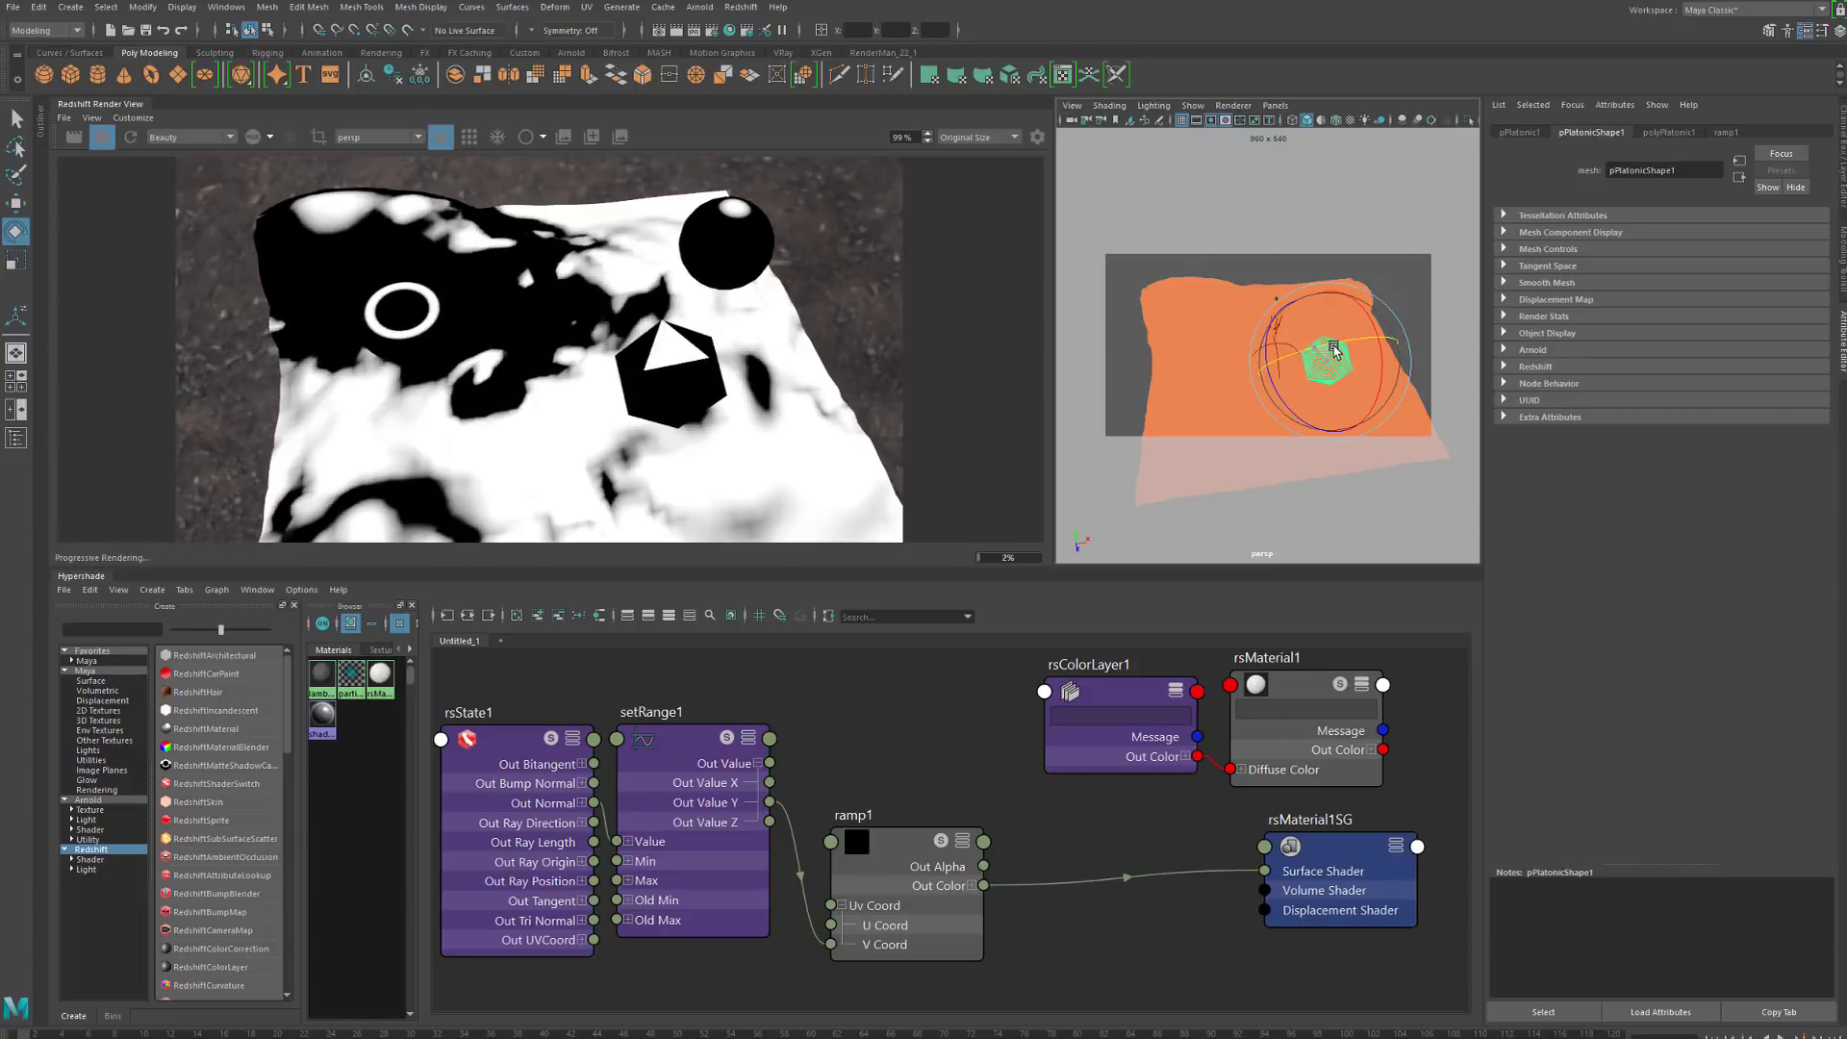
left_click_drag(1142, 355, 1189, 335, "alt")
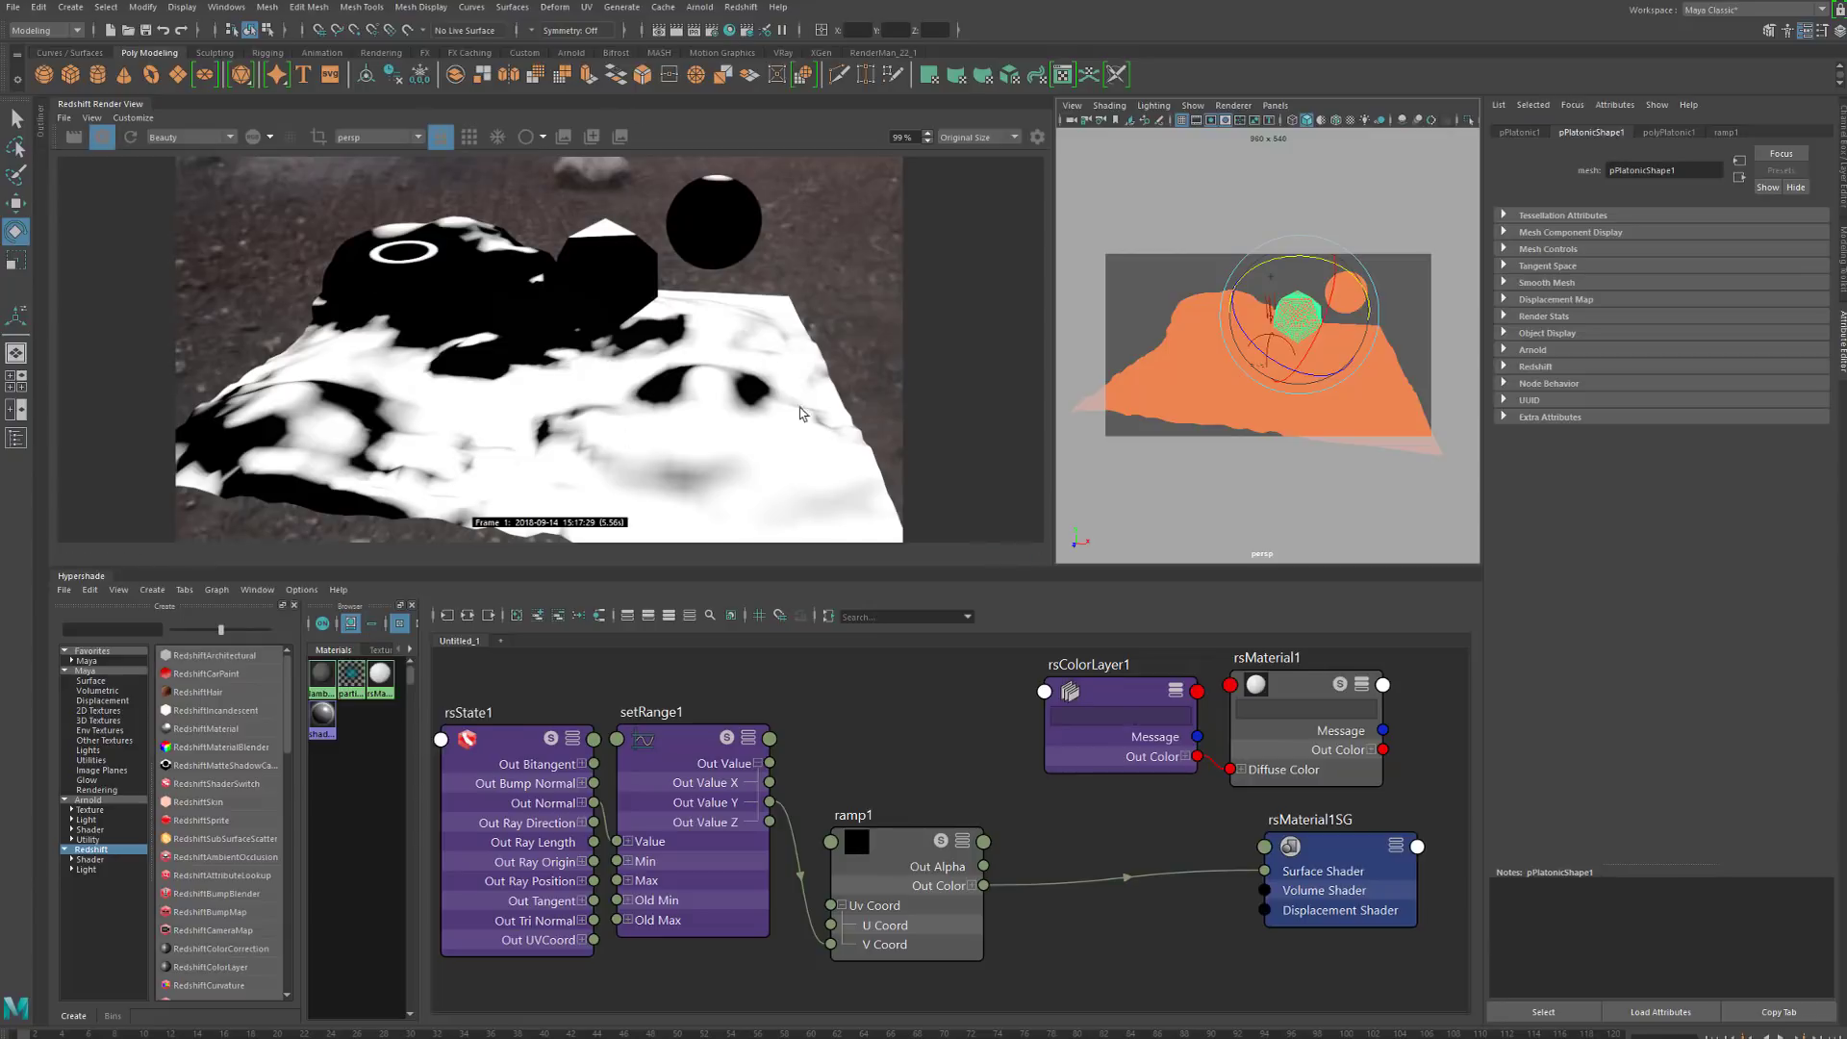
Reposition rsState1, setRange1 and ramp1 in the node graph to leave more room before rsColorLayer1
left_click_drag(887, 897, 958, 910)
left_click(698, 883)
left_click_drag(697, 883, 747, 919)
left_click_drag(589, 822, 601, 867)
left_click_drag(965, 918, 931, 921)
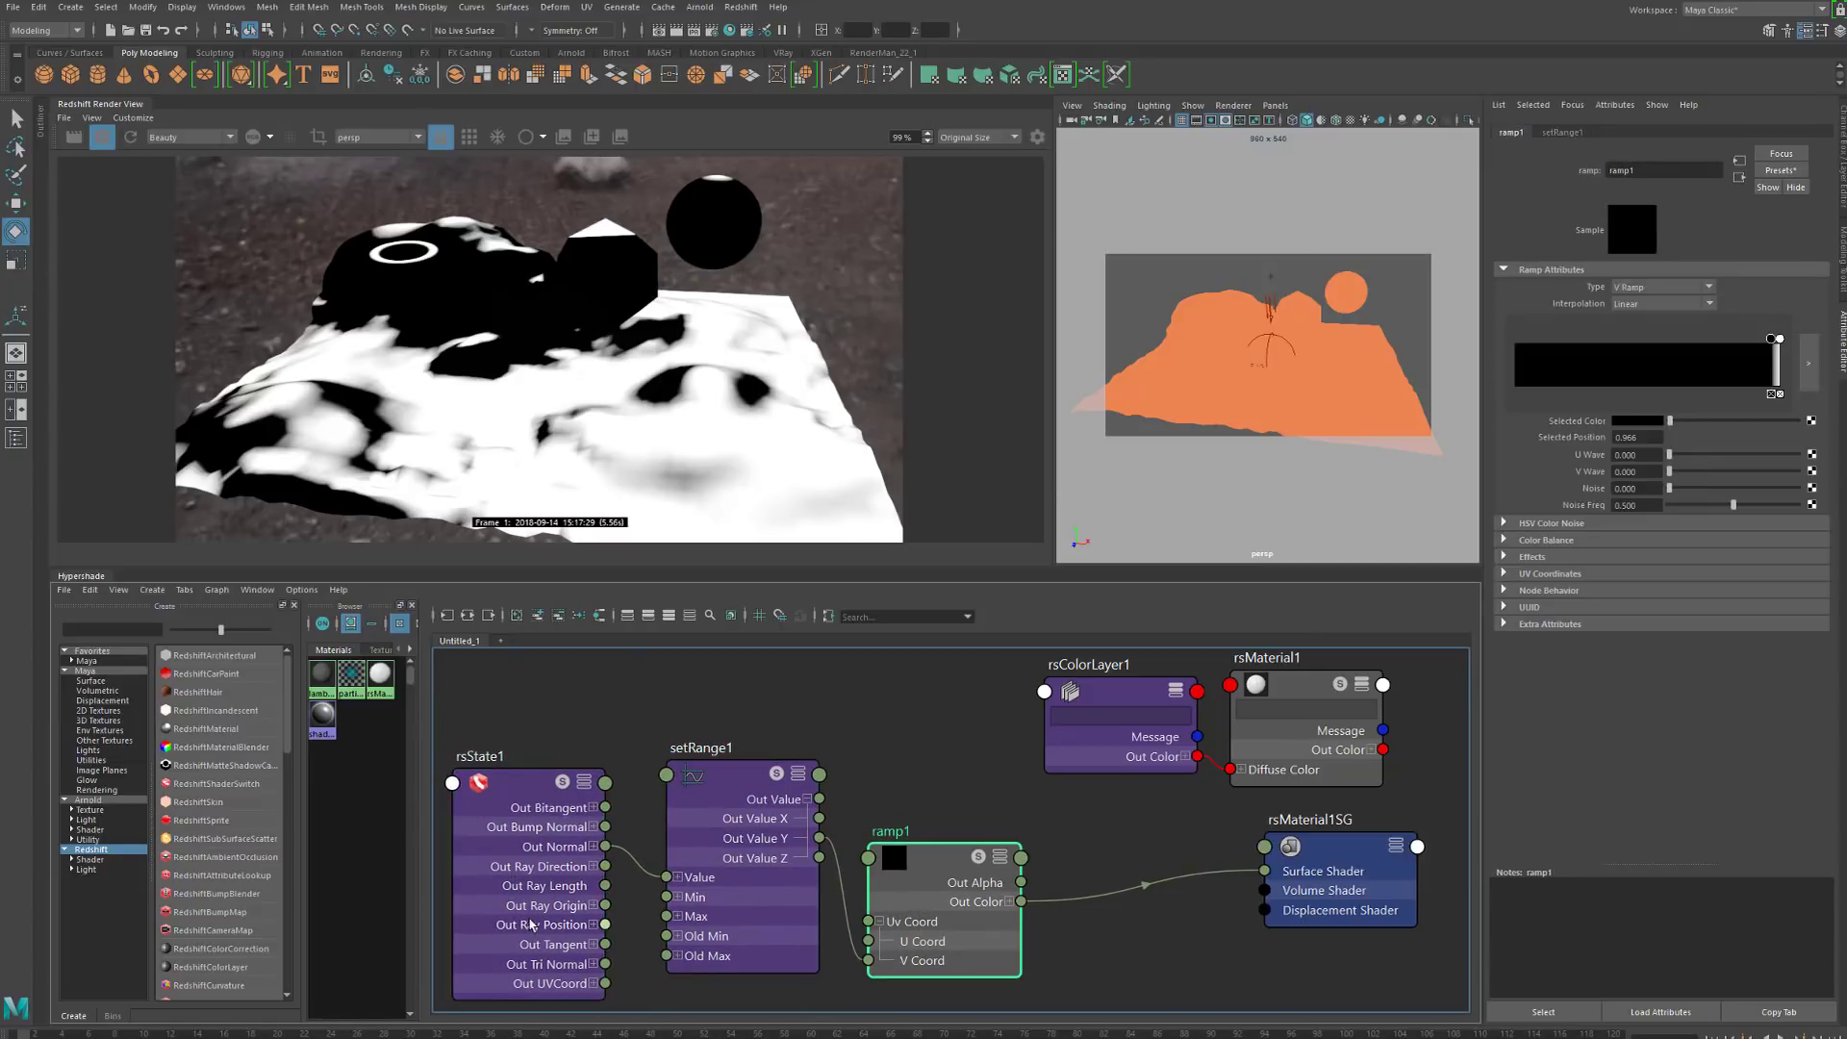
left_click_drag(533, 923, 449, 926)
left_click_drag(751, 903, 659, 920)
left_click_drag(962, 941, 865, 908)
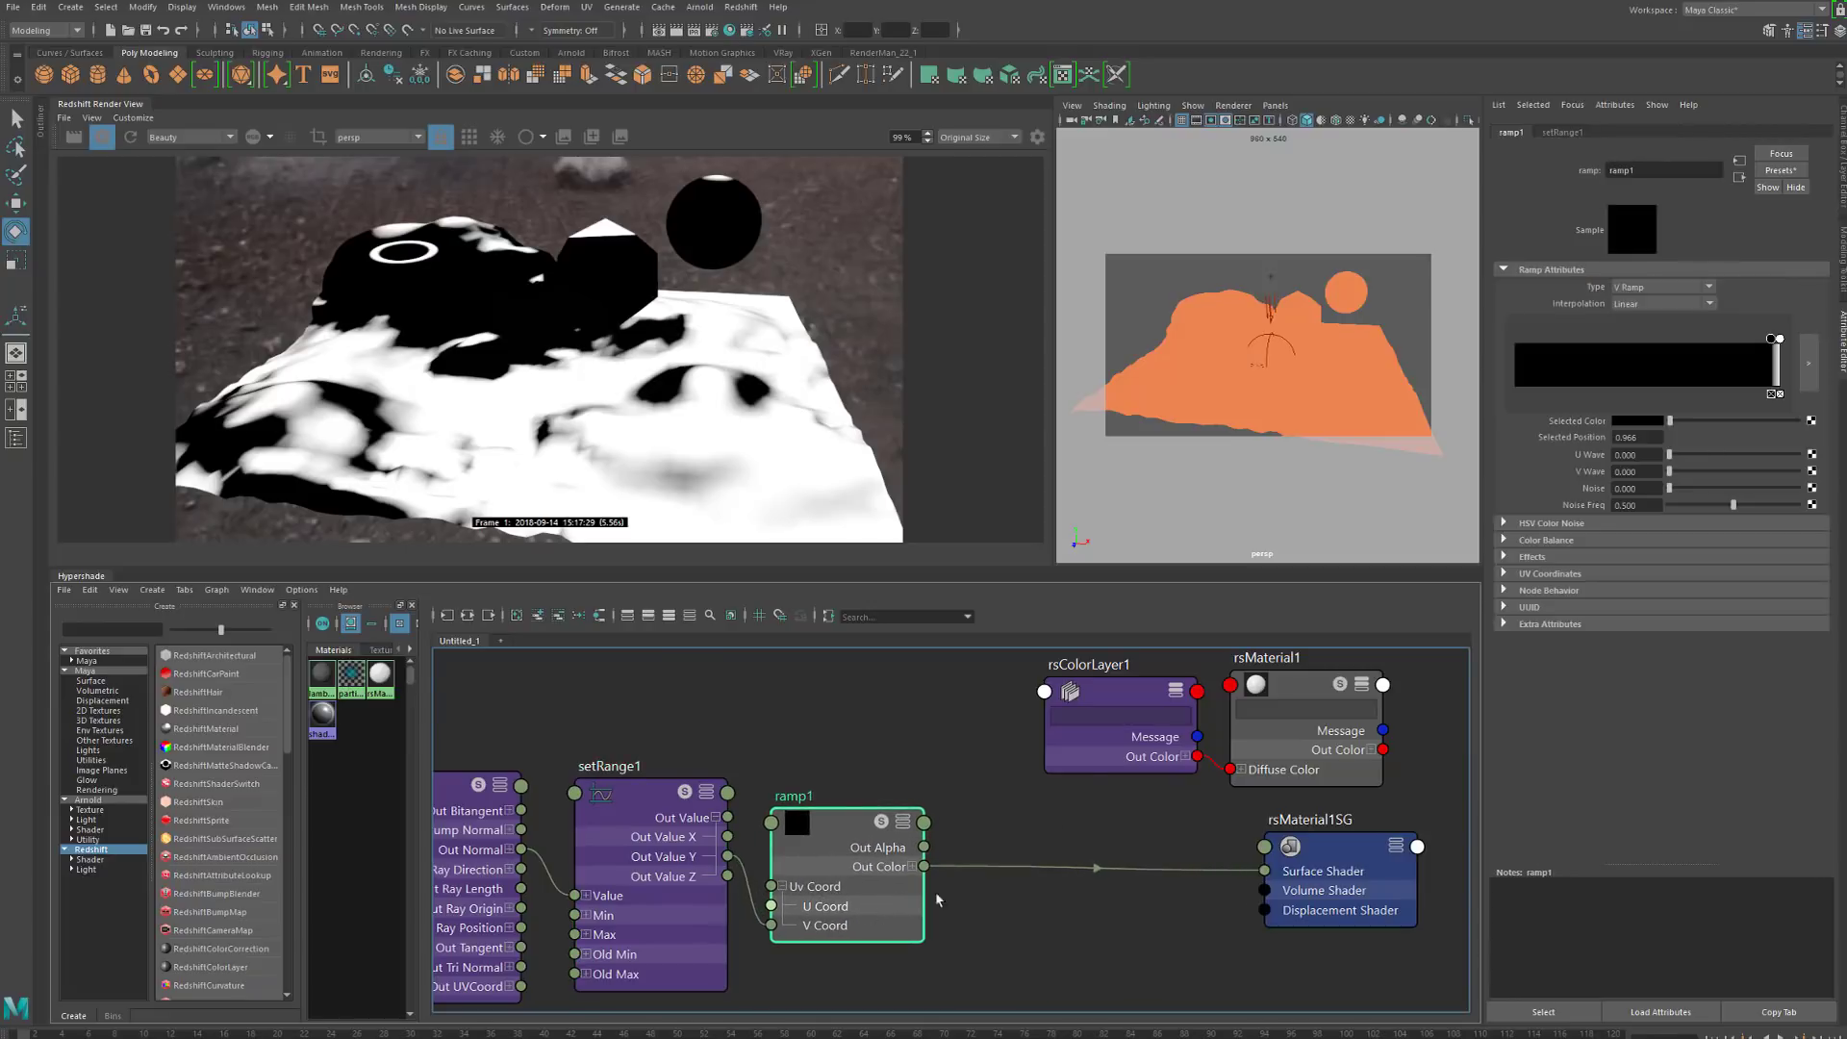
Connect rsMaterial1's Out Color to rsMaterial1SG's Surface Shader and shift rsColorLayer1 slightly away from rsMaterial1
left_click(1111, 737)
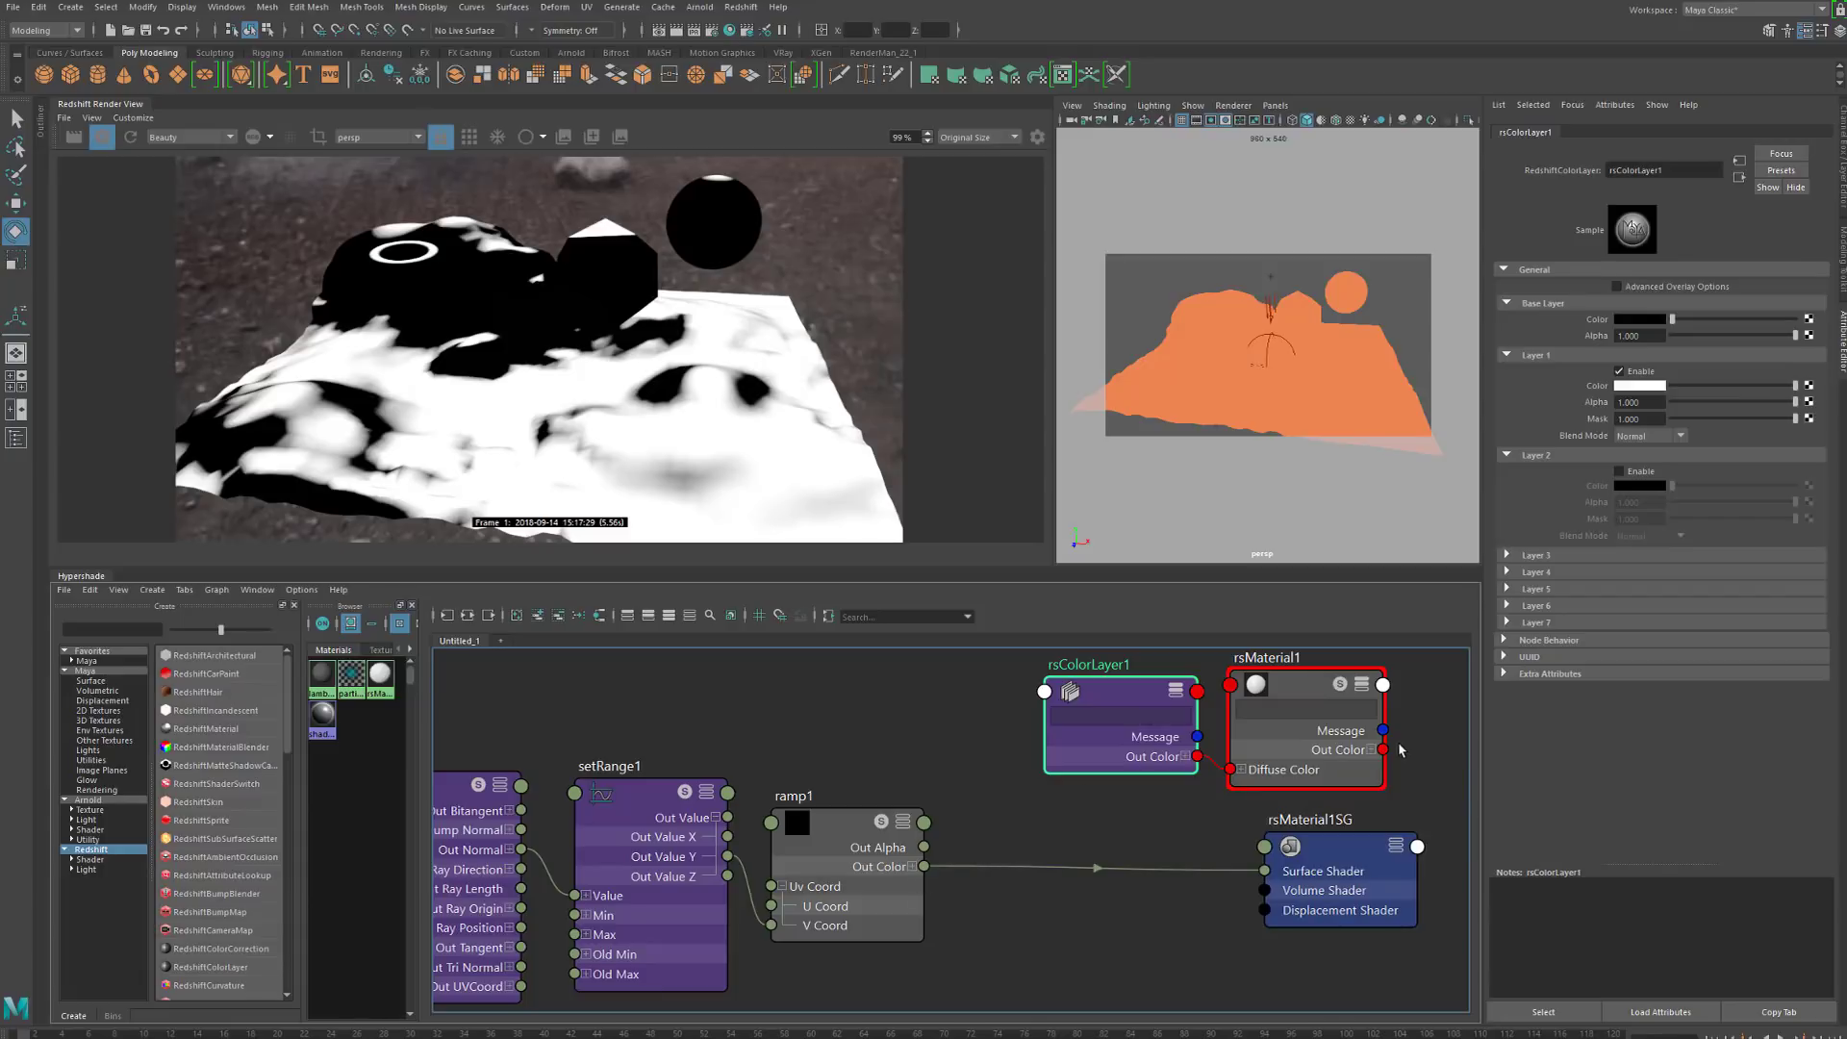
left_click_drag(1392, 758, 1265, 871)
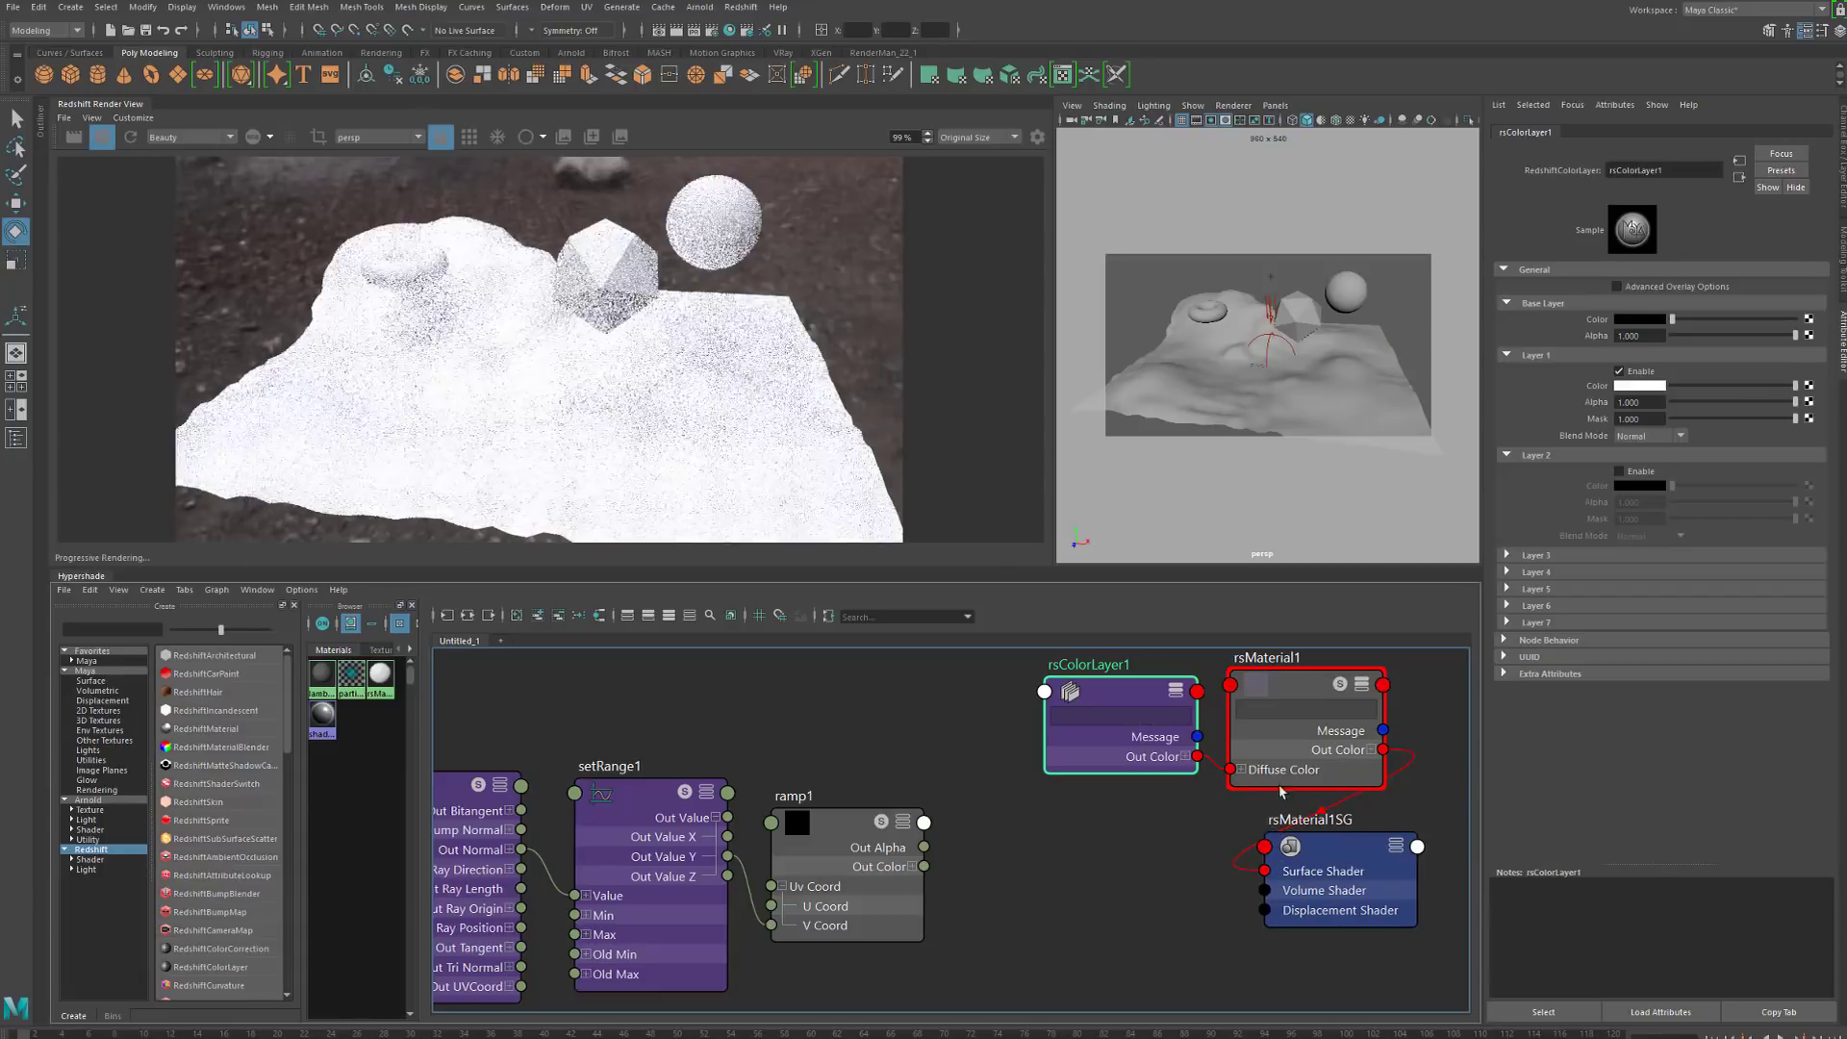
left_click_drag(1129, 757, 1107, 755)
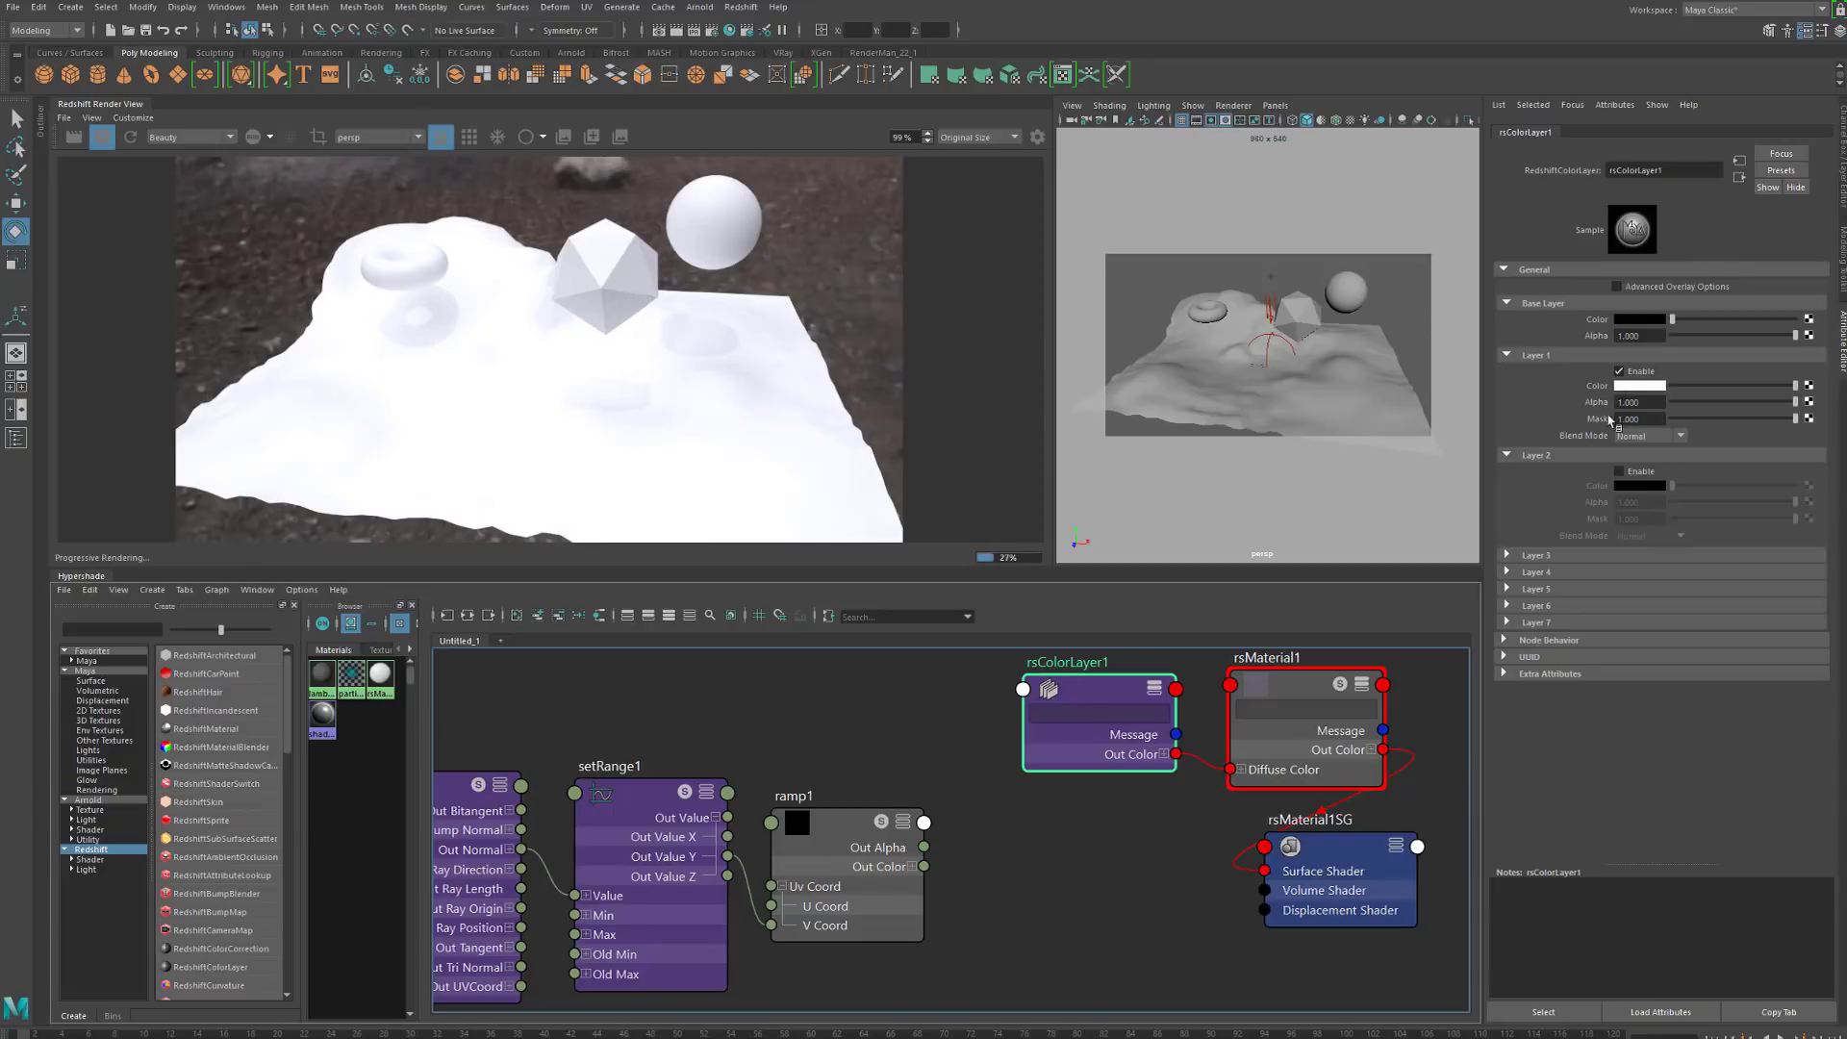
Set rsColorLayer1's Base Layer color to a dark green and connect ramp1's Out Alpha to its Layer 1 Mask
left_click(1657, 319)
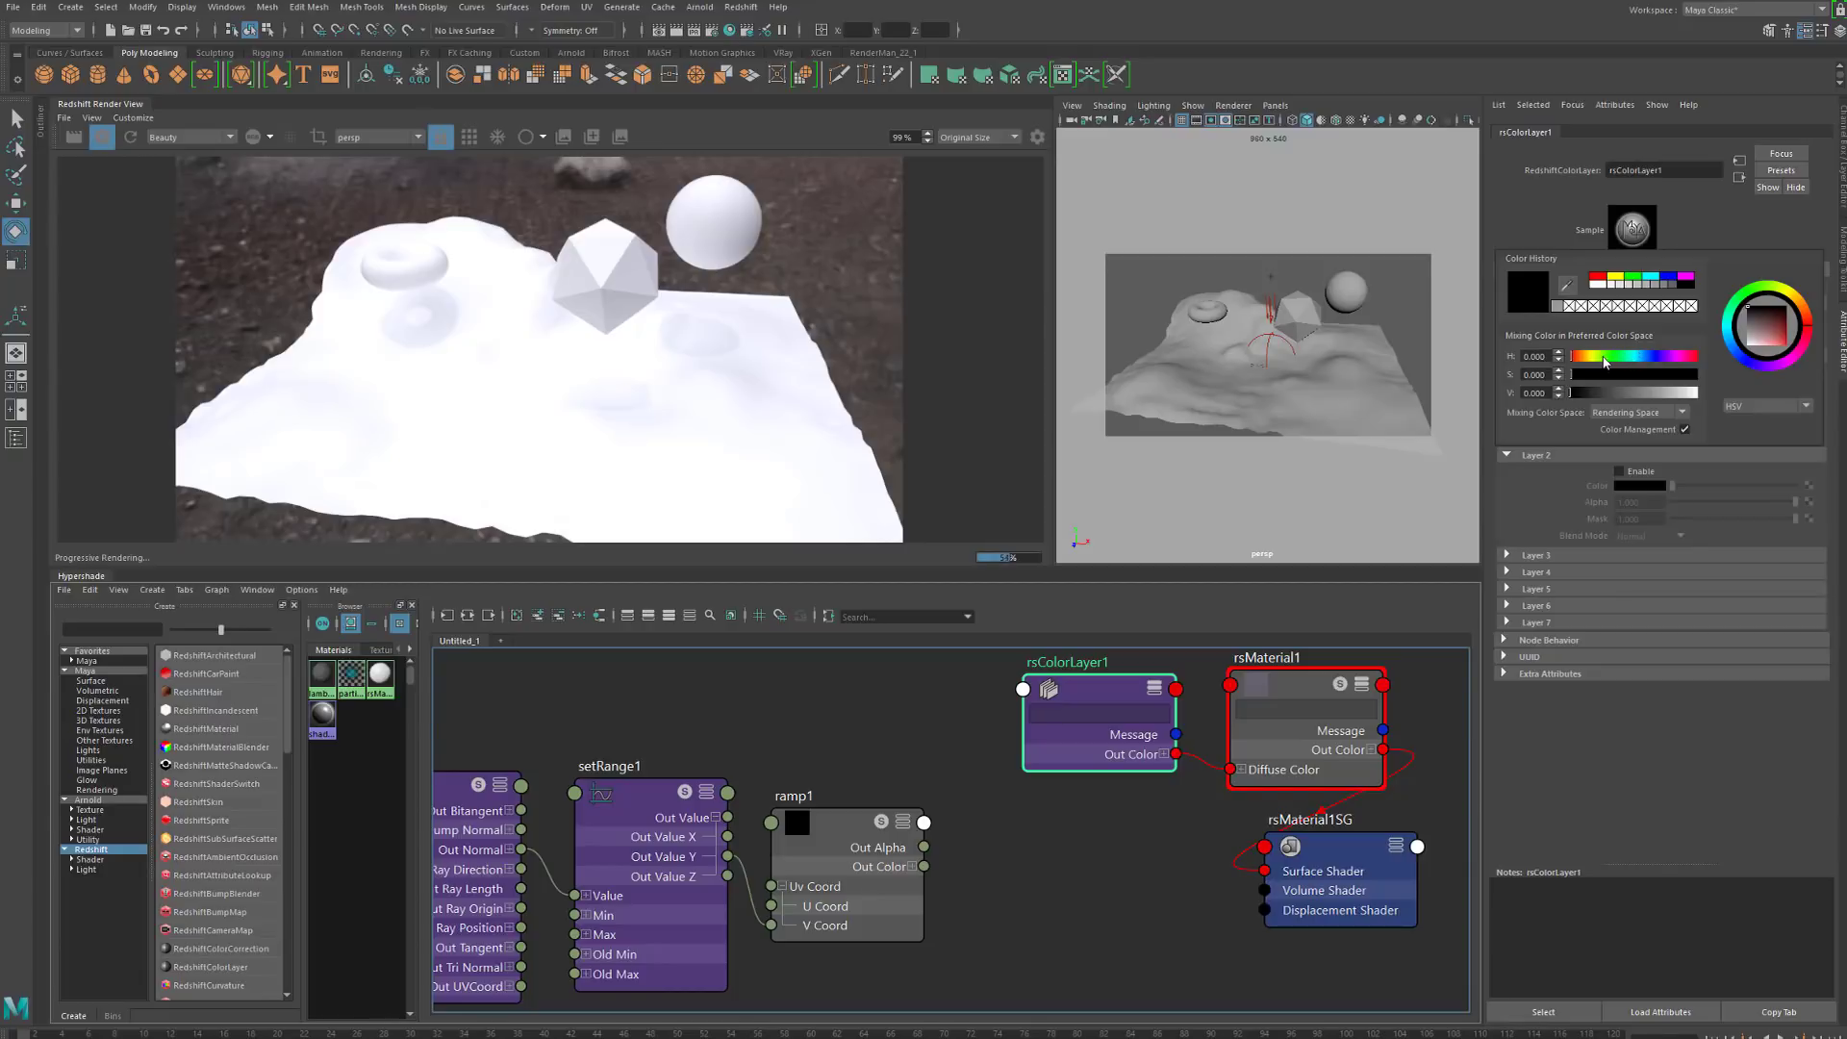
left_click(1621, 359)
mouse_move(1599, 376)
left_mouse_down()
mouse_move(1679, 378)
mouse_move(1598, 399)
left_mouse_up()
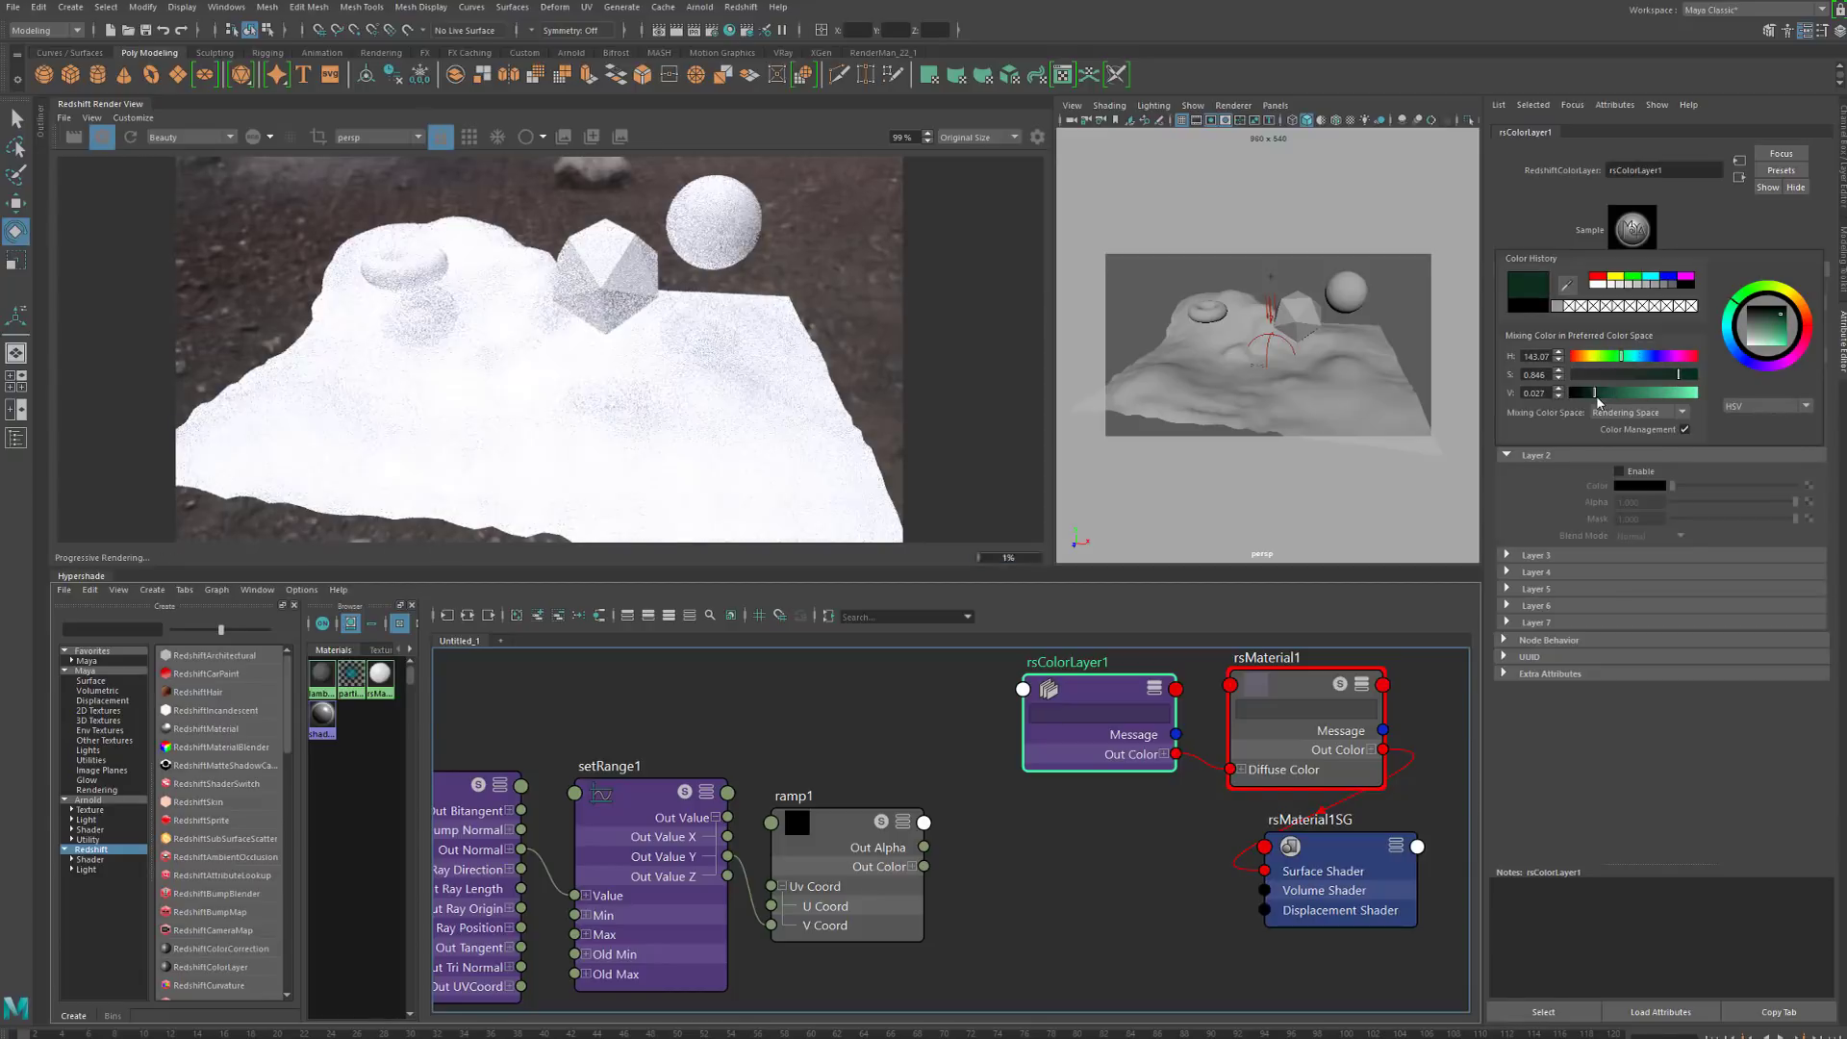
left_click(1606, 356)
left_click(1606, 392)
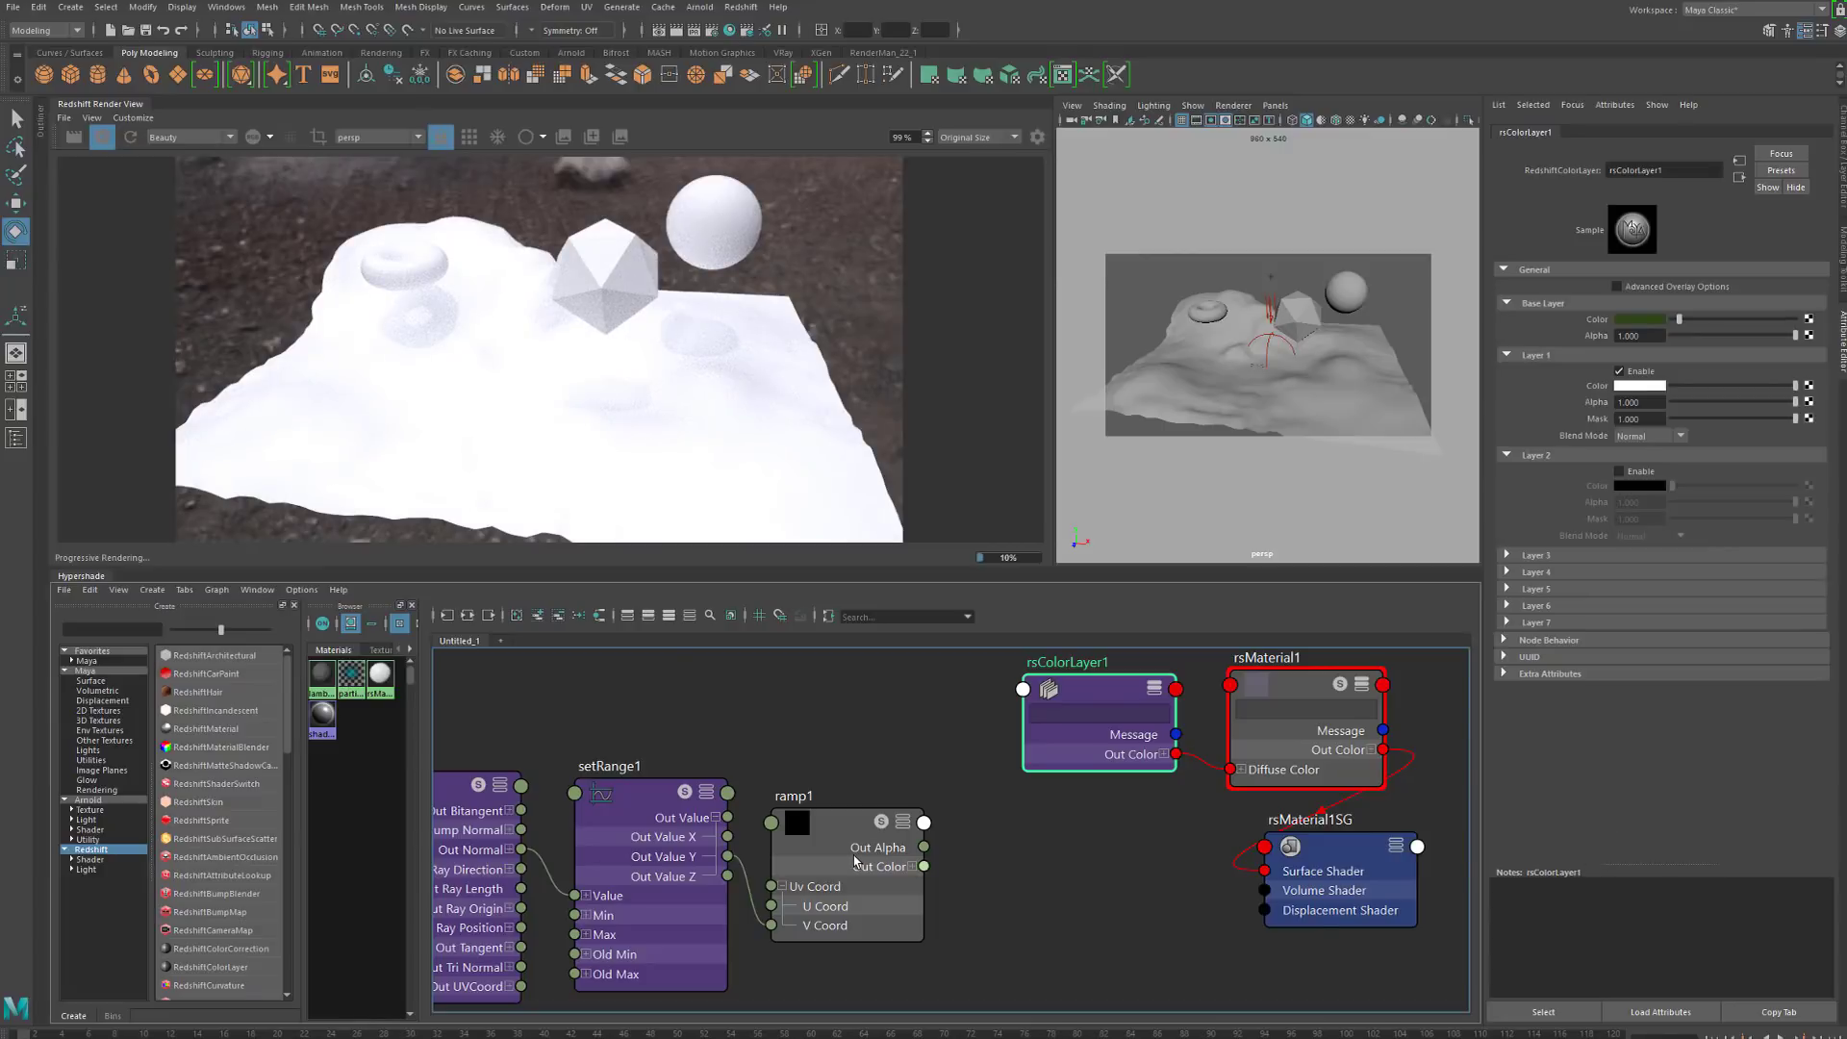
middle_click_drag(1604, 444, 1638, 419)
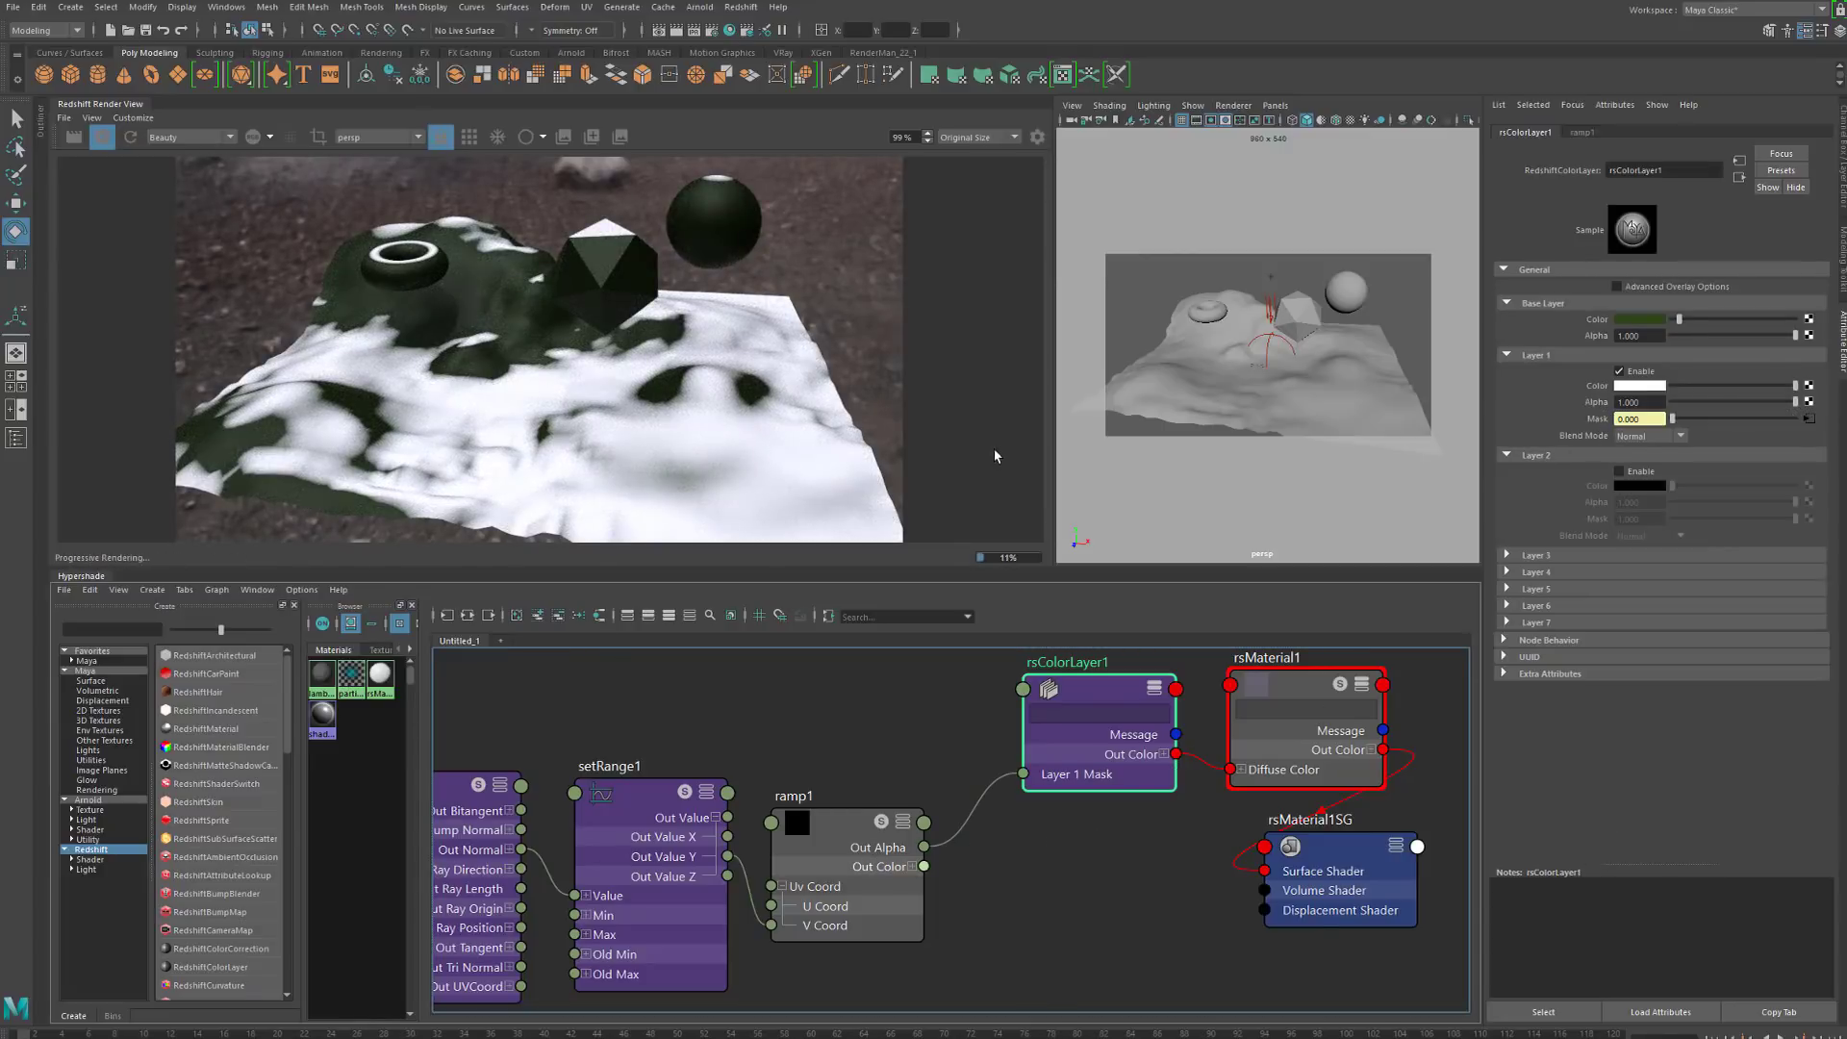
mouse_move(1294, 327)
left_mouse_down("alt")
mouse_move(1322, 323)
mouse_move(1244, 323)
mouse_move(1329, 327)
mouse_move(1277, 357)
left_mouse_up("alt")
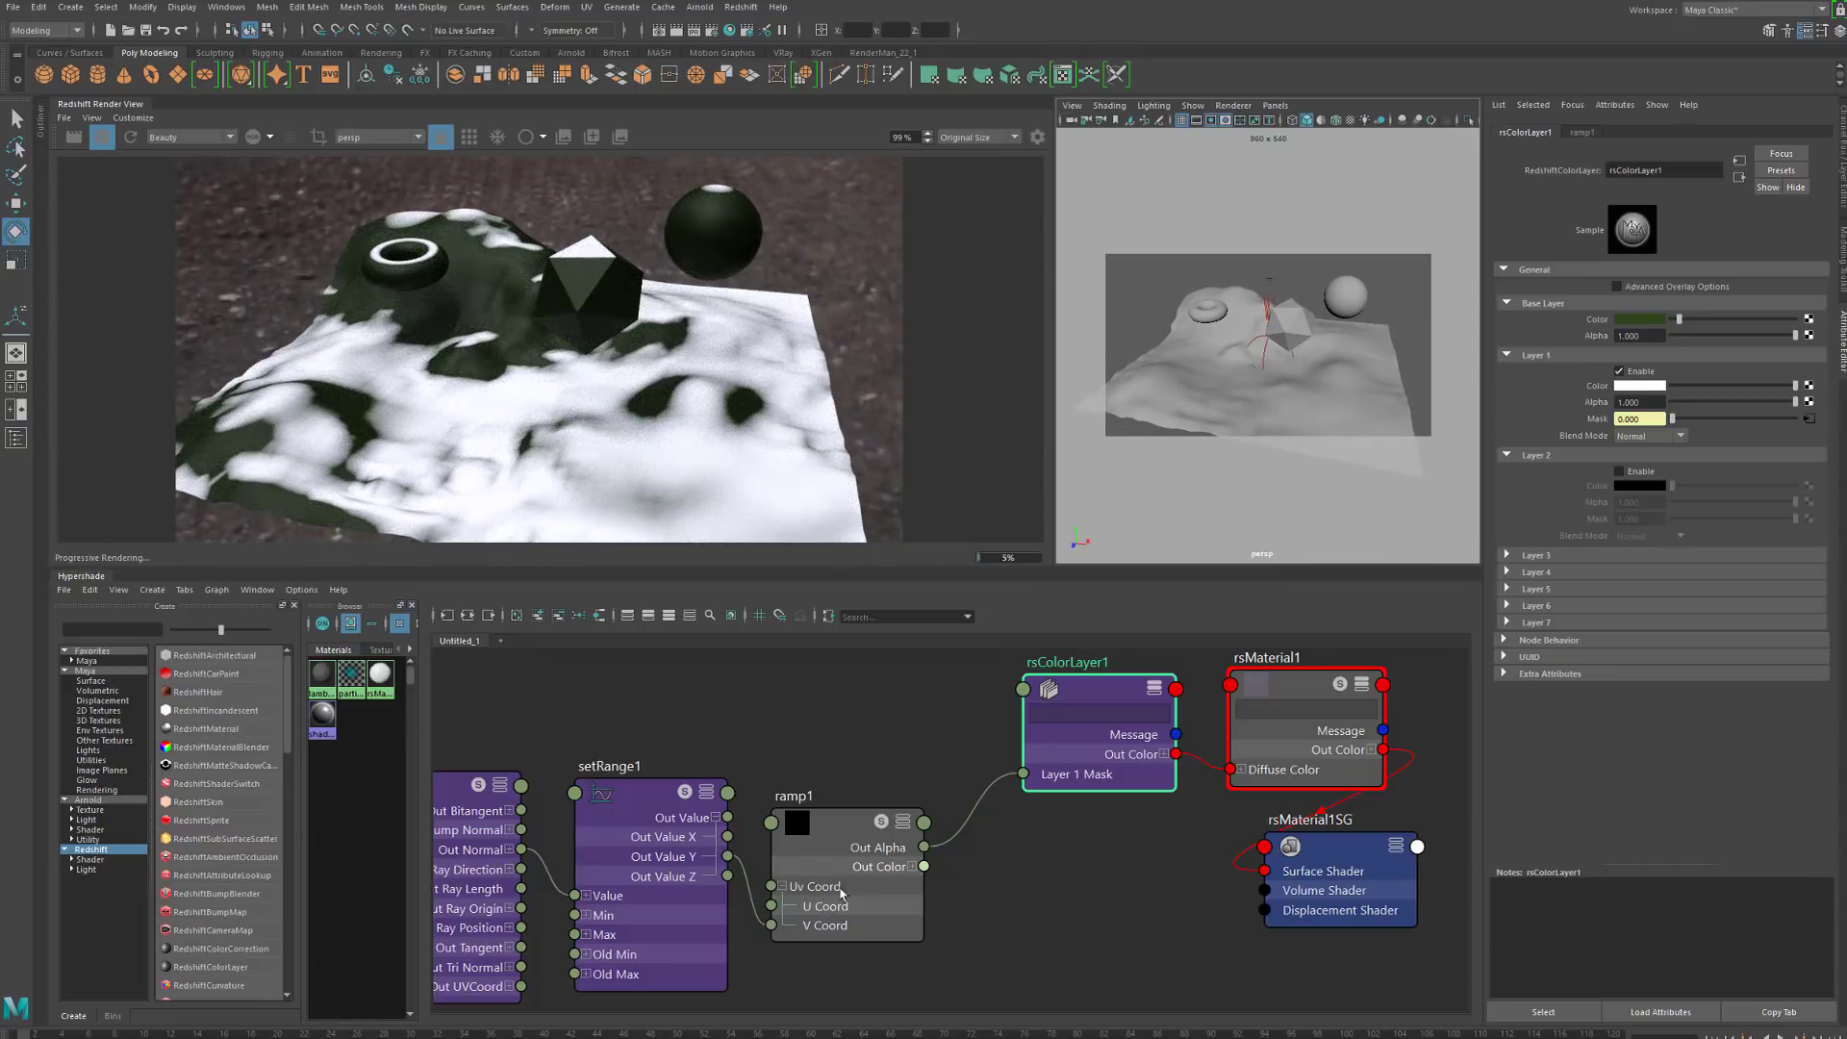
Move ramp1's black color marker to about position 0.977, using the enlarged ramp editor for precision
left_click_drag(841, 893, 851, 874)
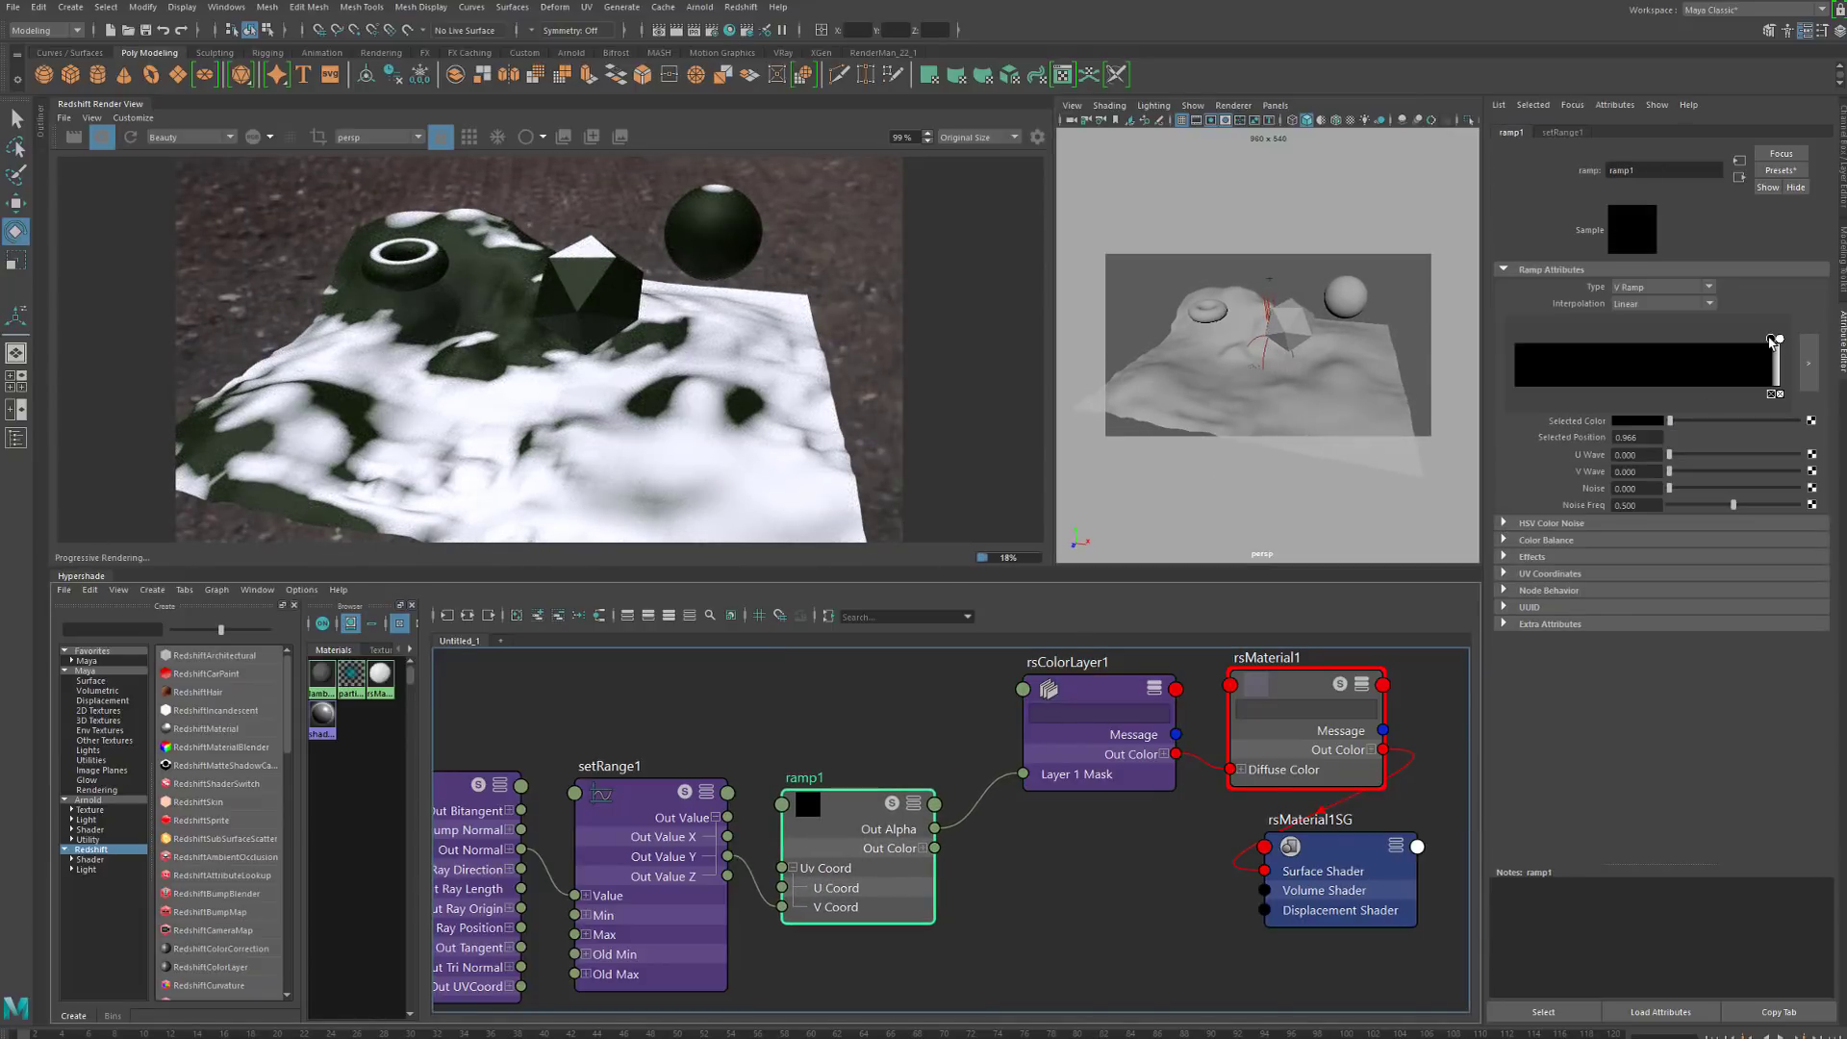
left_click_drag(1773, 341, 1772, 343)
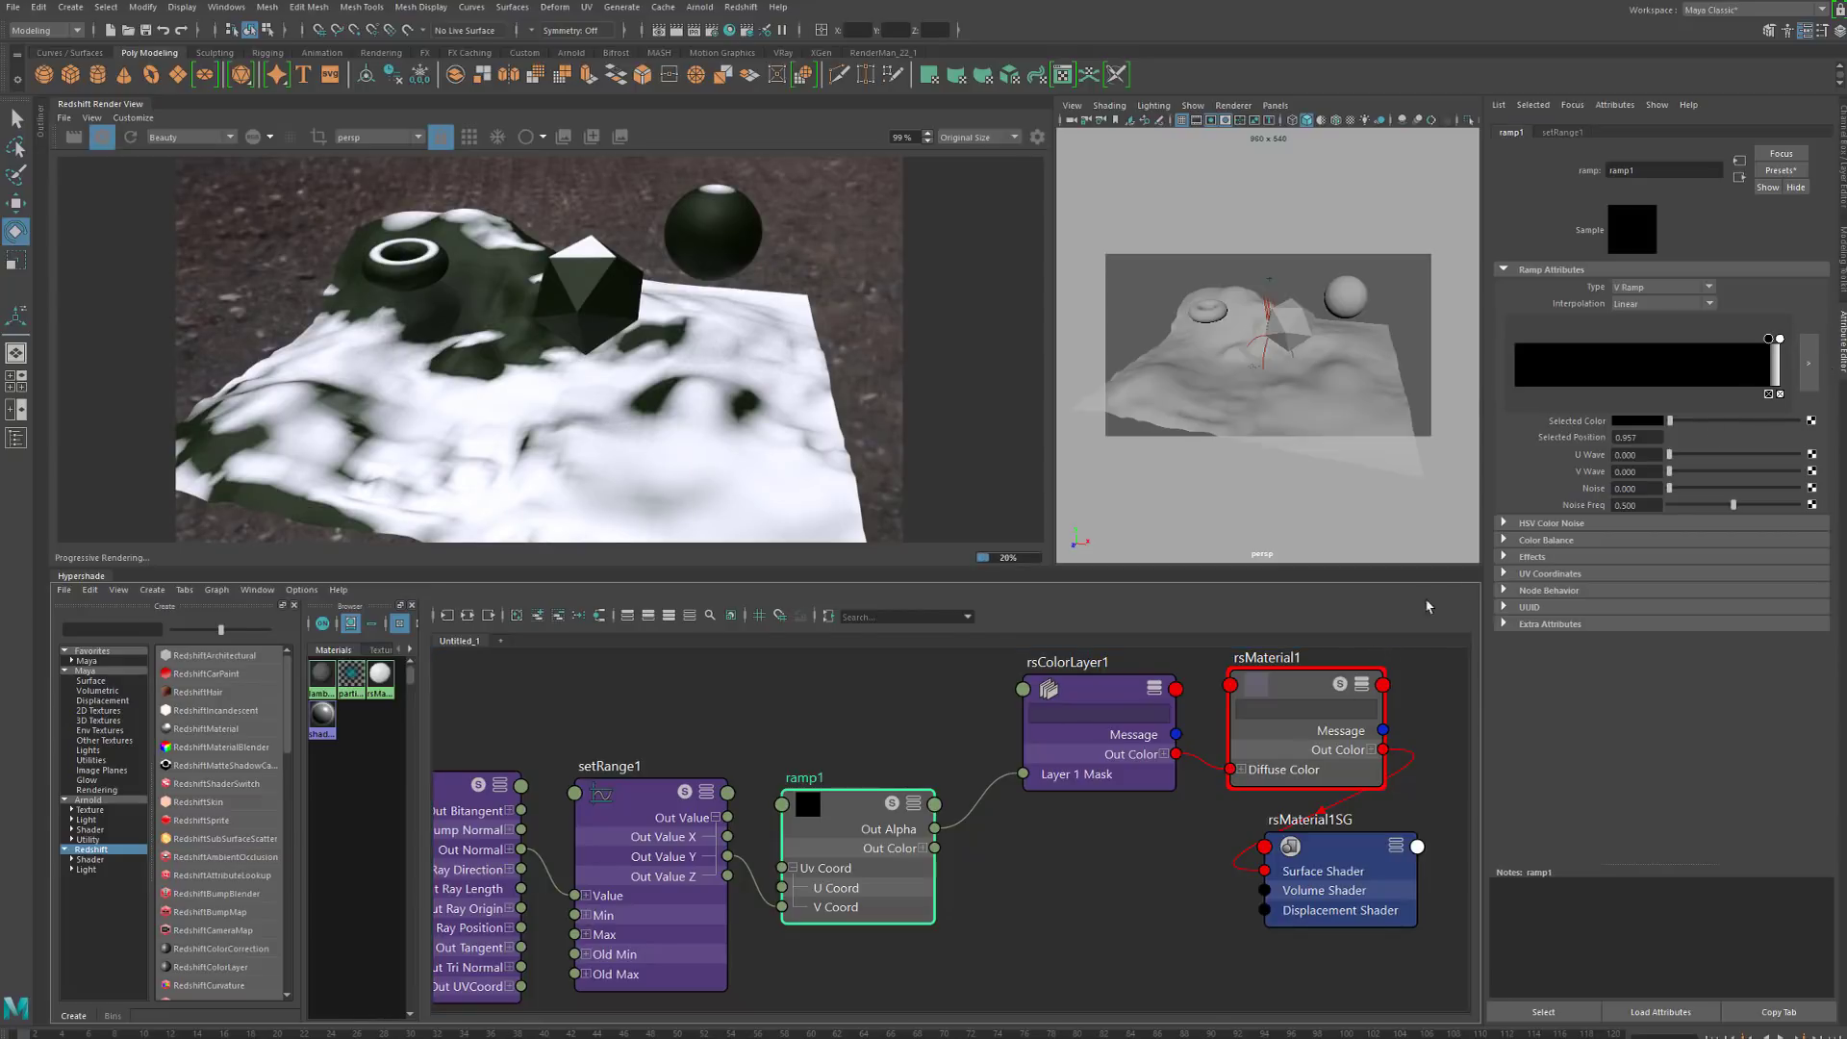
left_click_drag(1180, 1038, 932, 658)
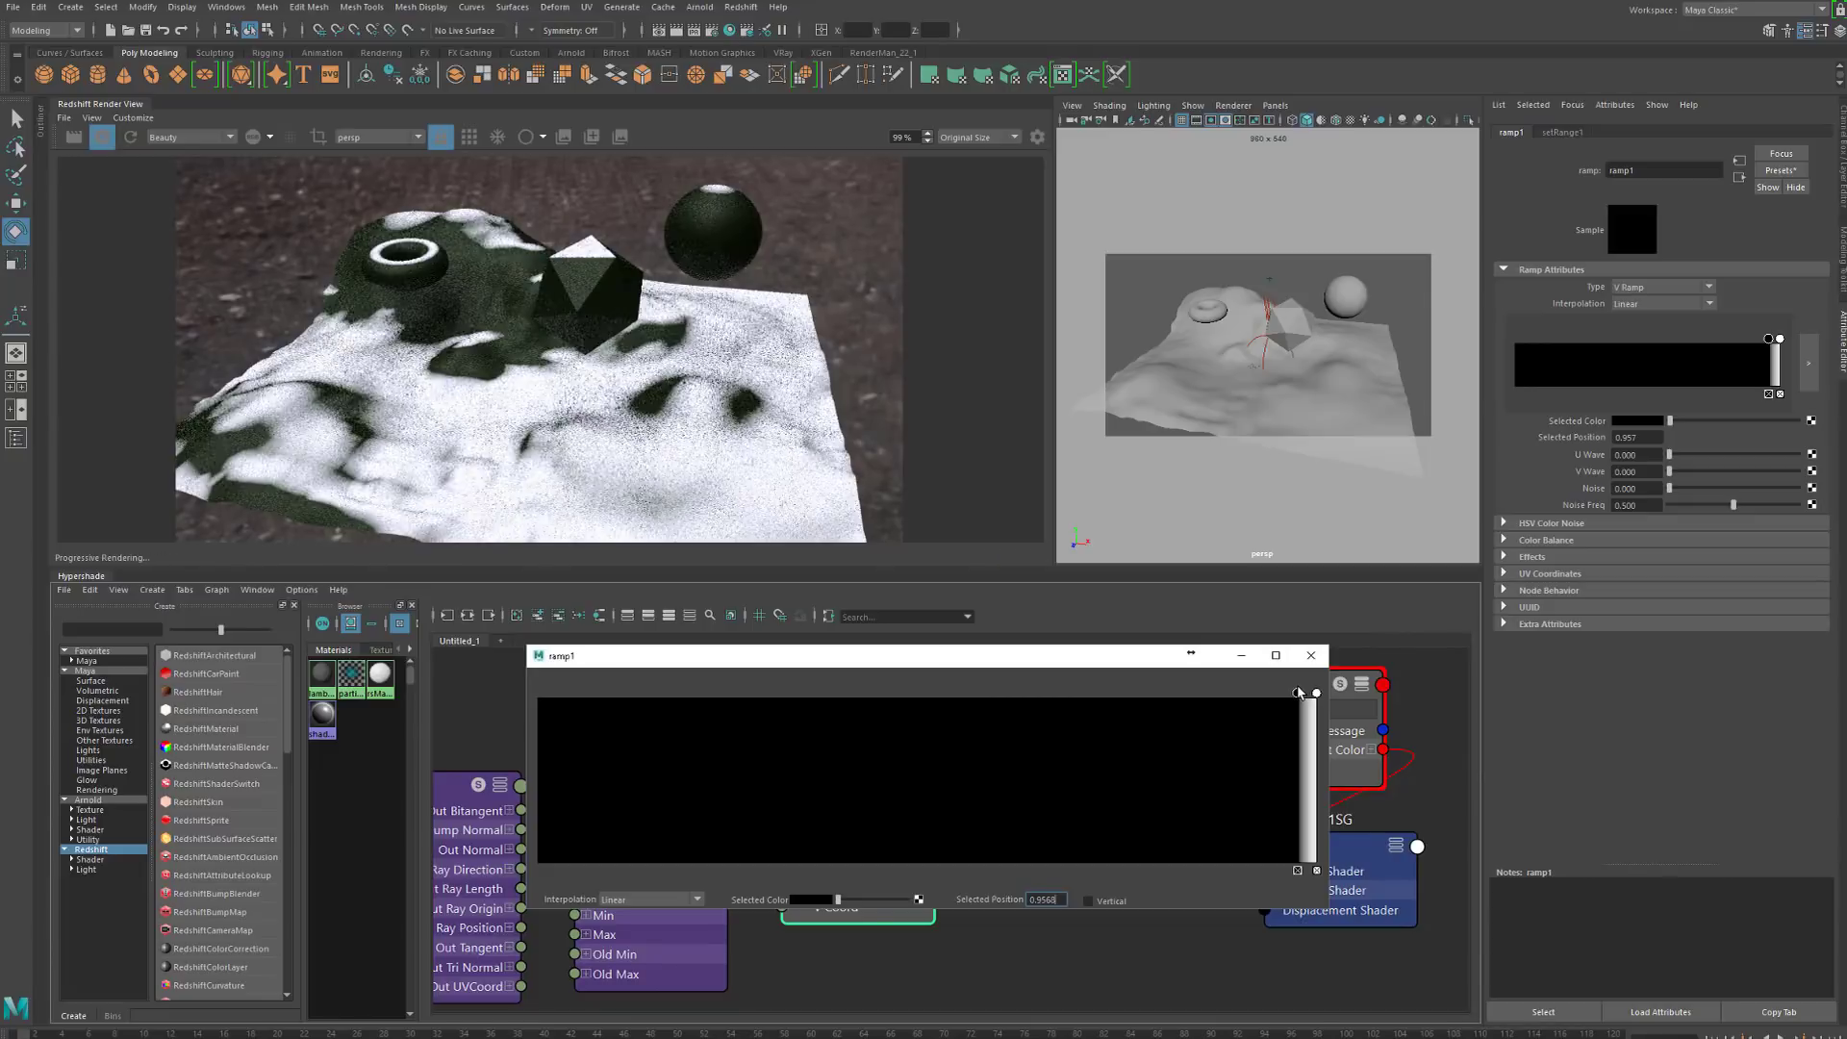
left_click_drag(1284, 696, 1301, 699)
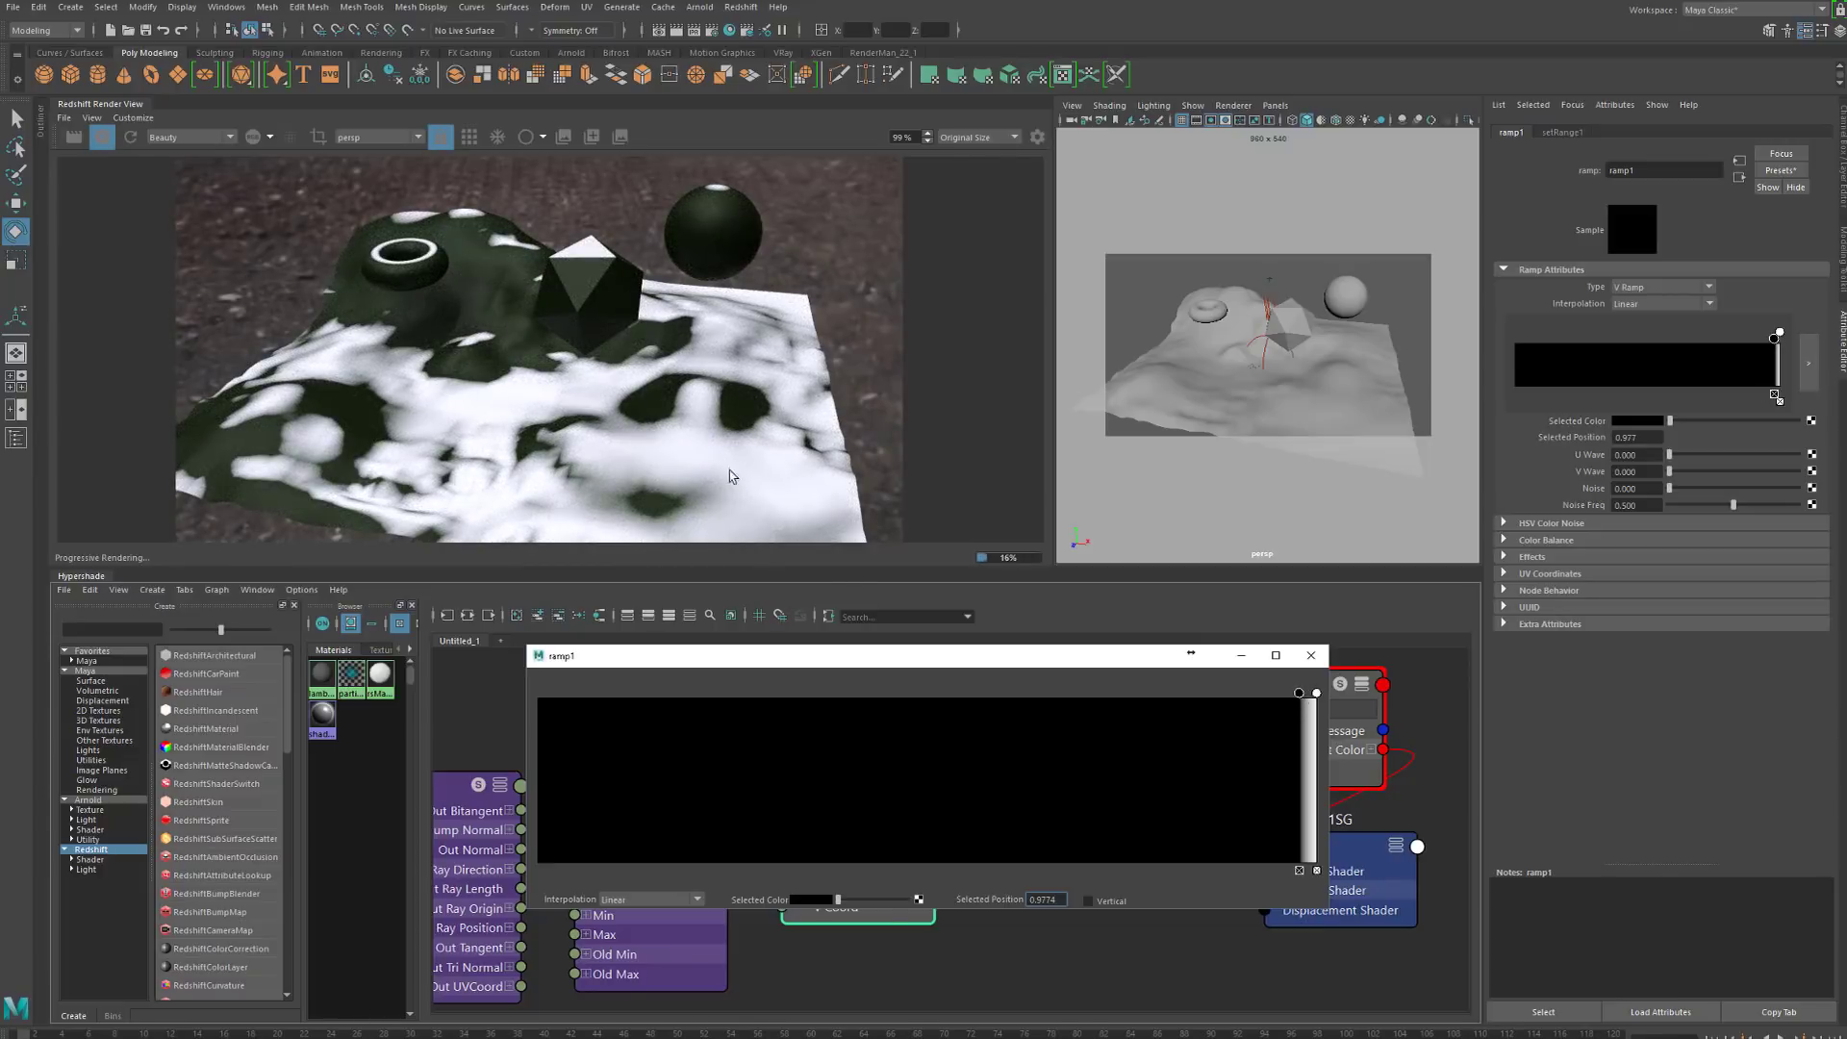
left_click(1310, 655)
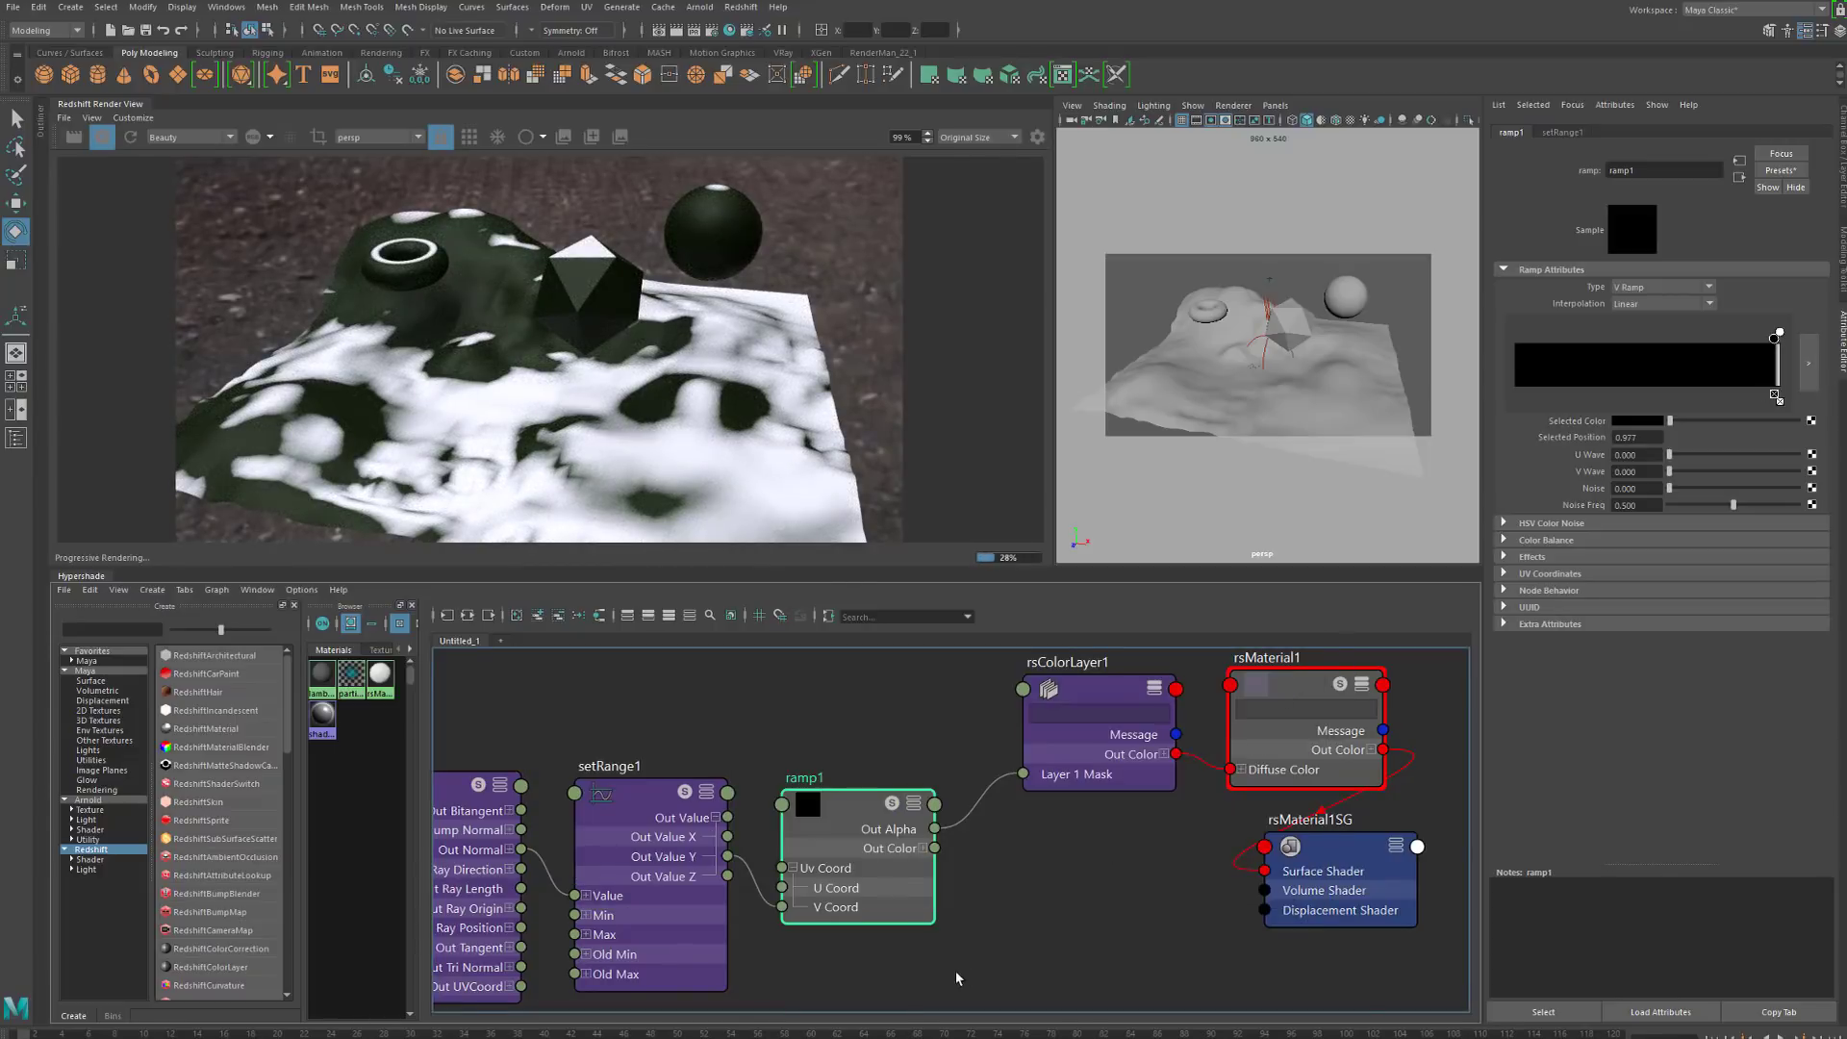
Line up rsState1, setRange1 and ramp1 with rsColorLayer1, and place rsMaterial1SG after rsMaterial1 in the graph
key("a")
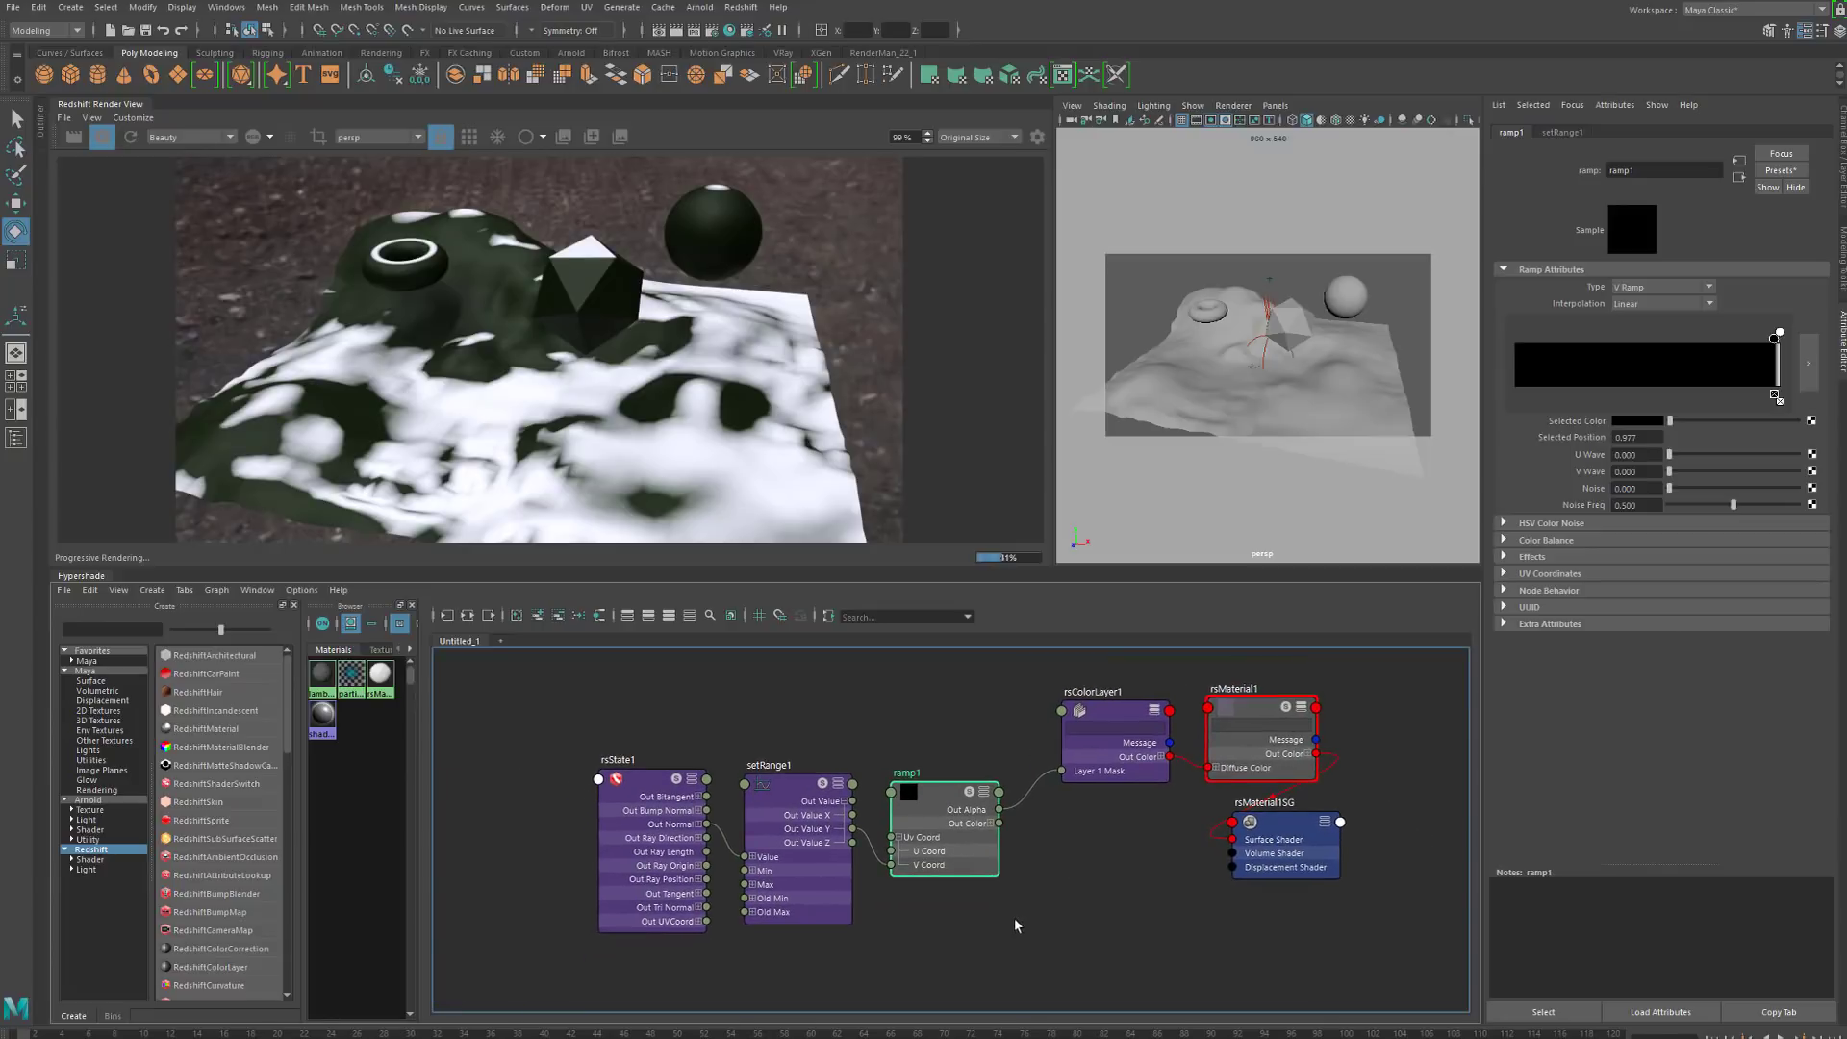
left_click_drag(636, 790, 635, 791)
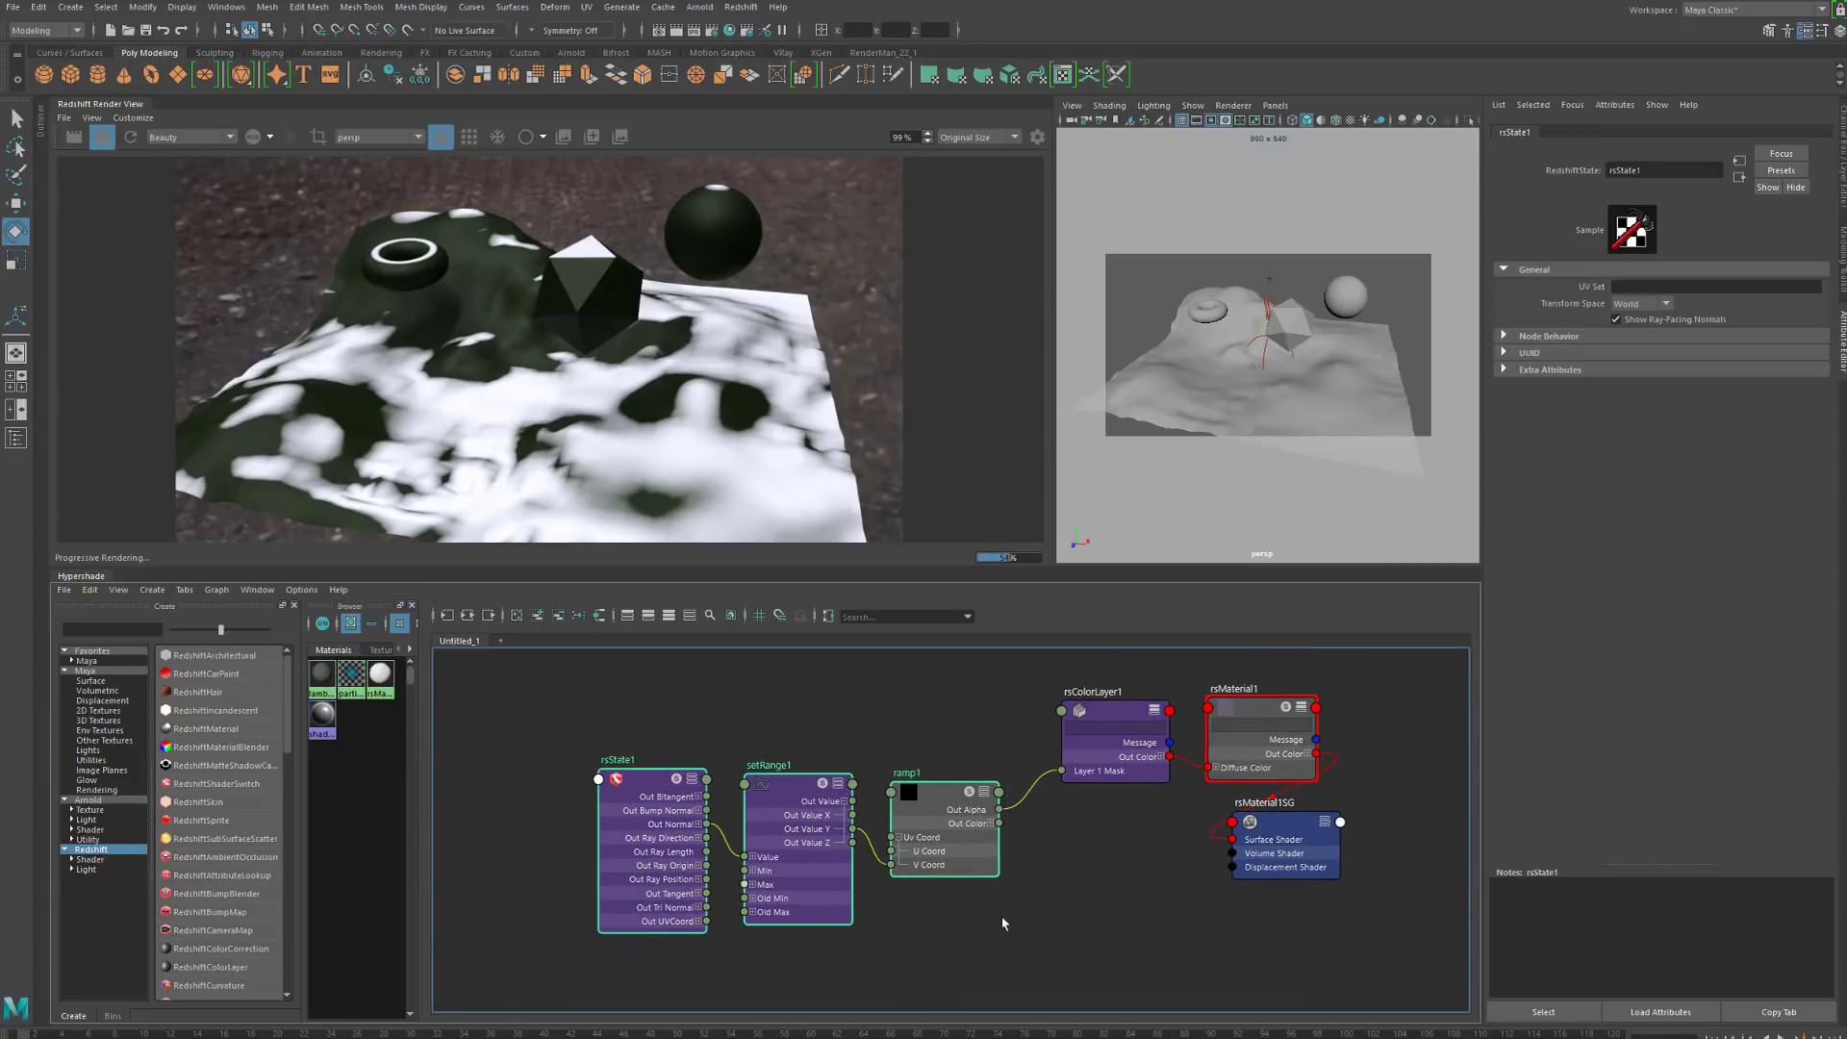
left_click_drag(938, 857, 927, 763)
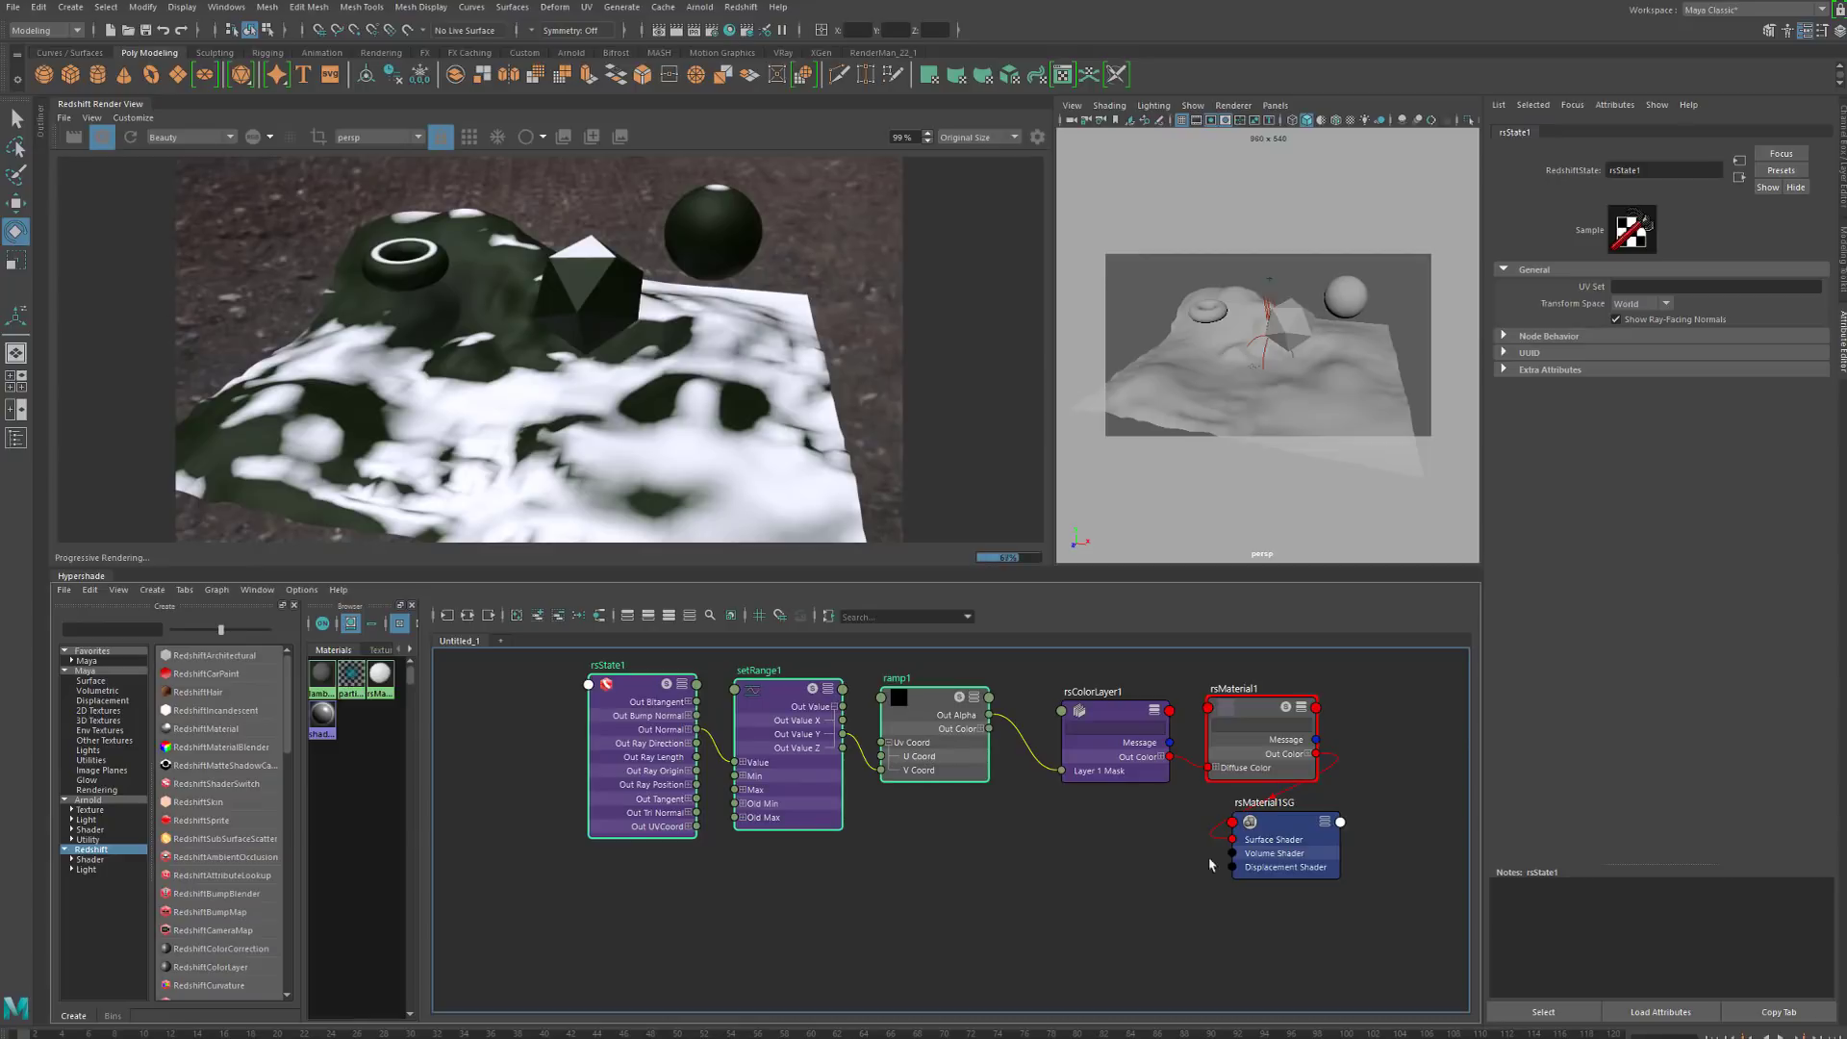
left_click_drag(1288, 854, 1410, 736)
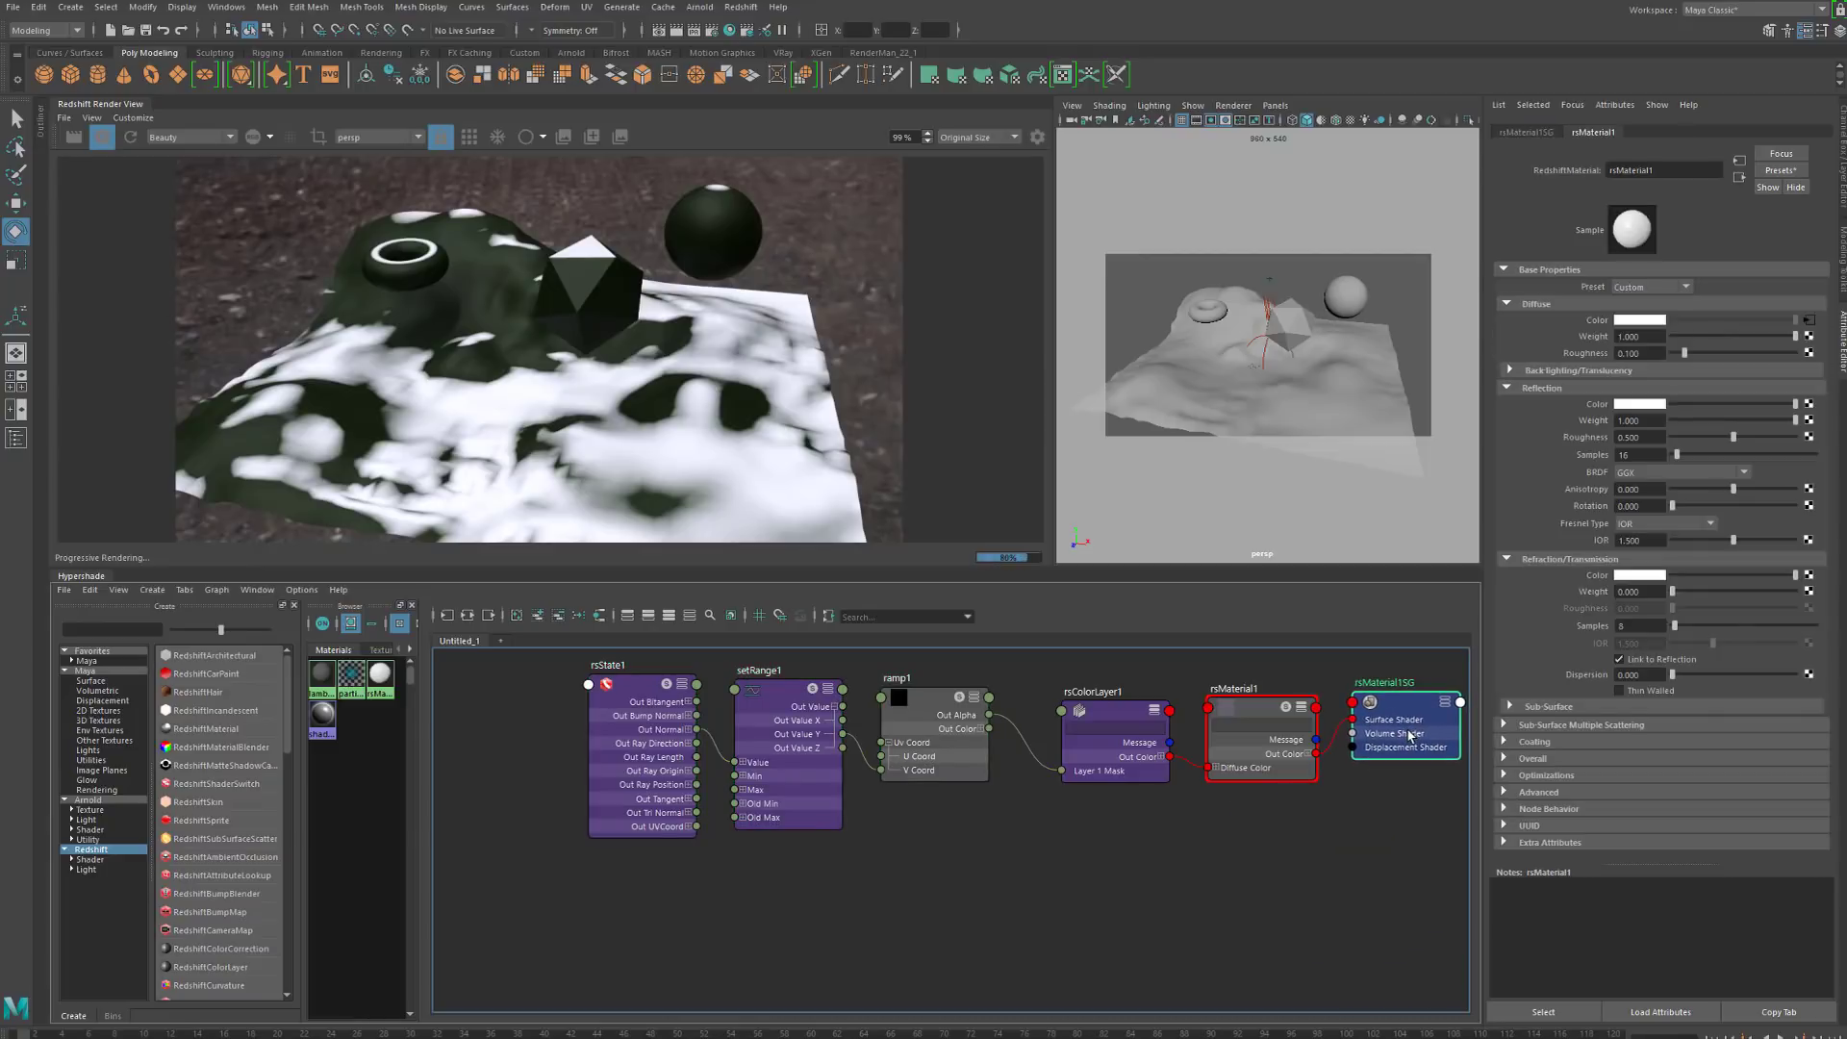
middle_click_drag(902, 857, 1026, 884, "alt")
left_click(998, 897)
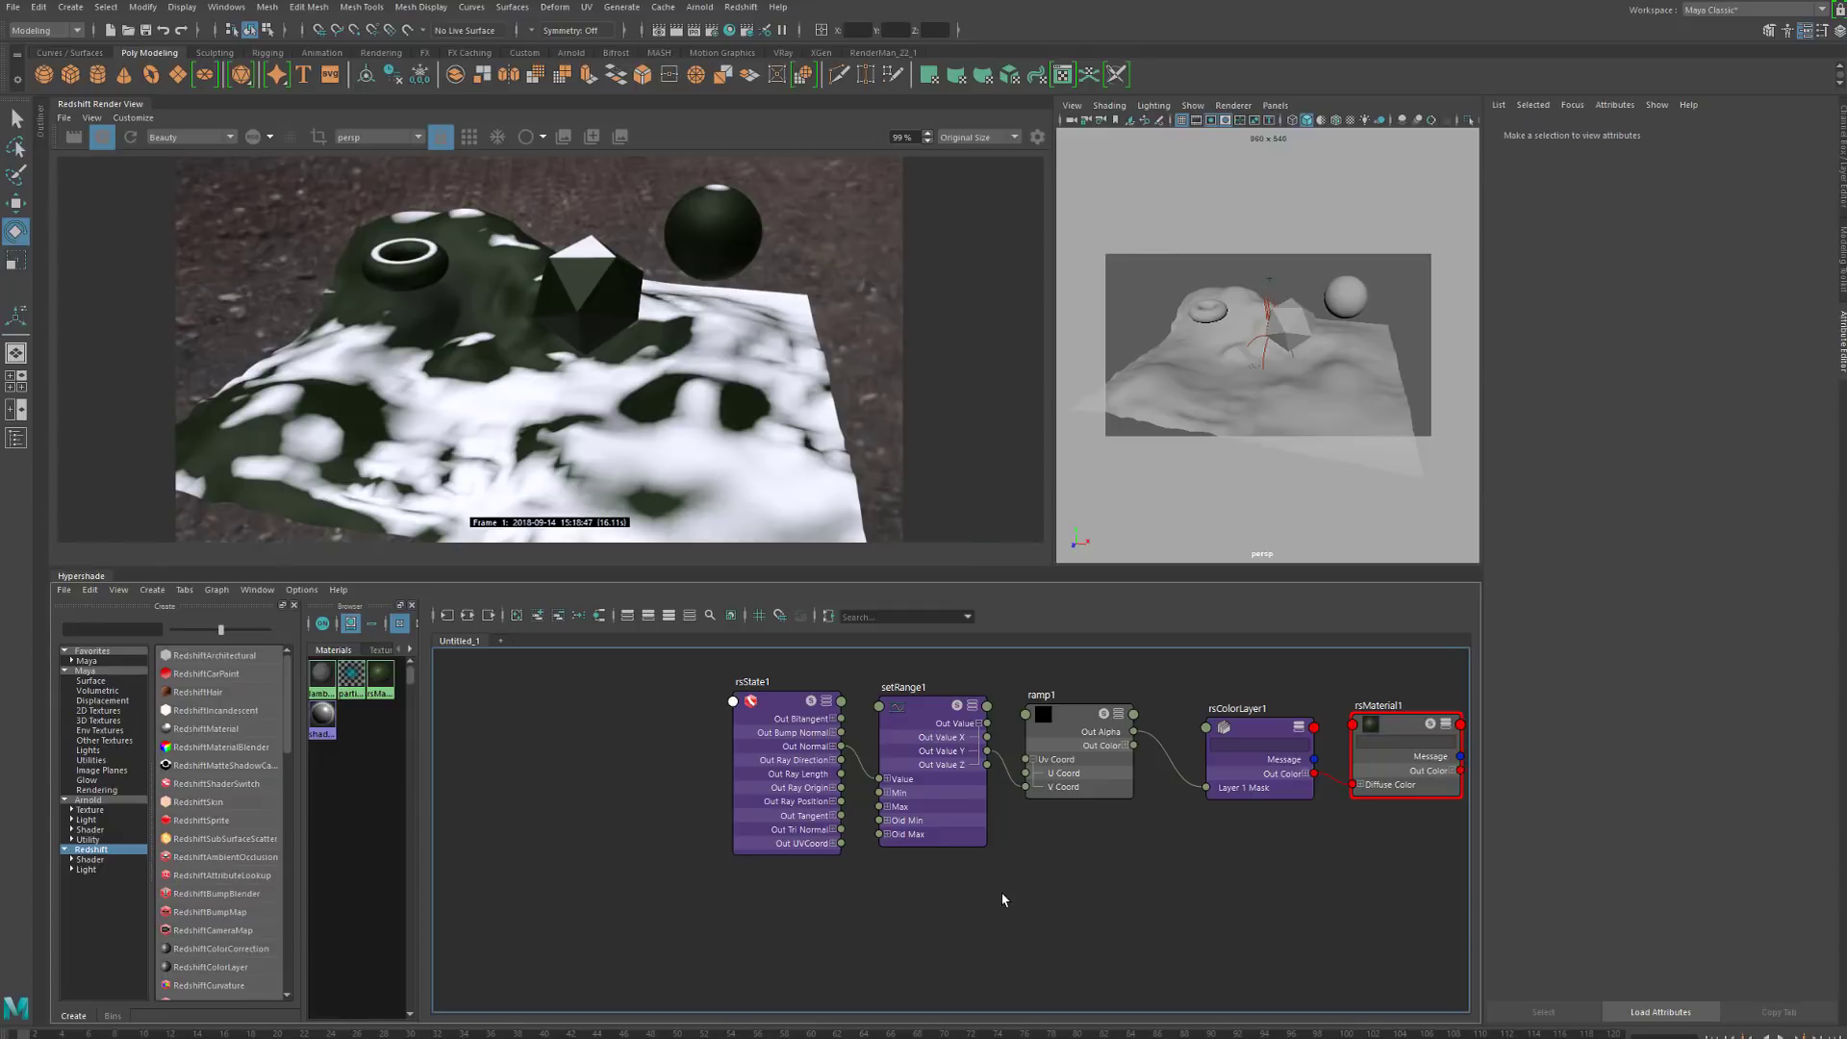
Move rsState1 farther from setRange1 and examine its list of outputs, including Out Ray Position
left_click_drag(787, 777, 594, 807)
scroll(584, 820, "up", 5)
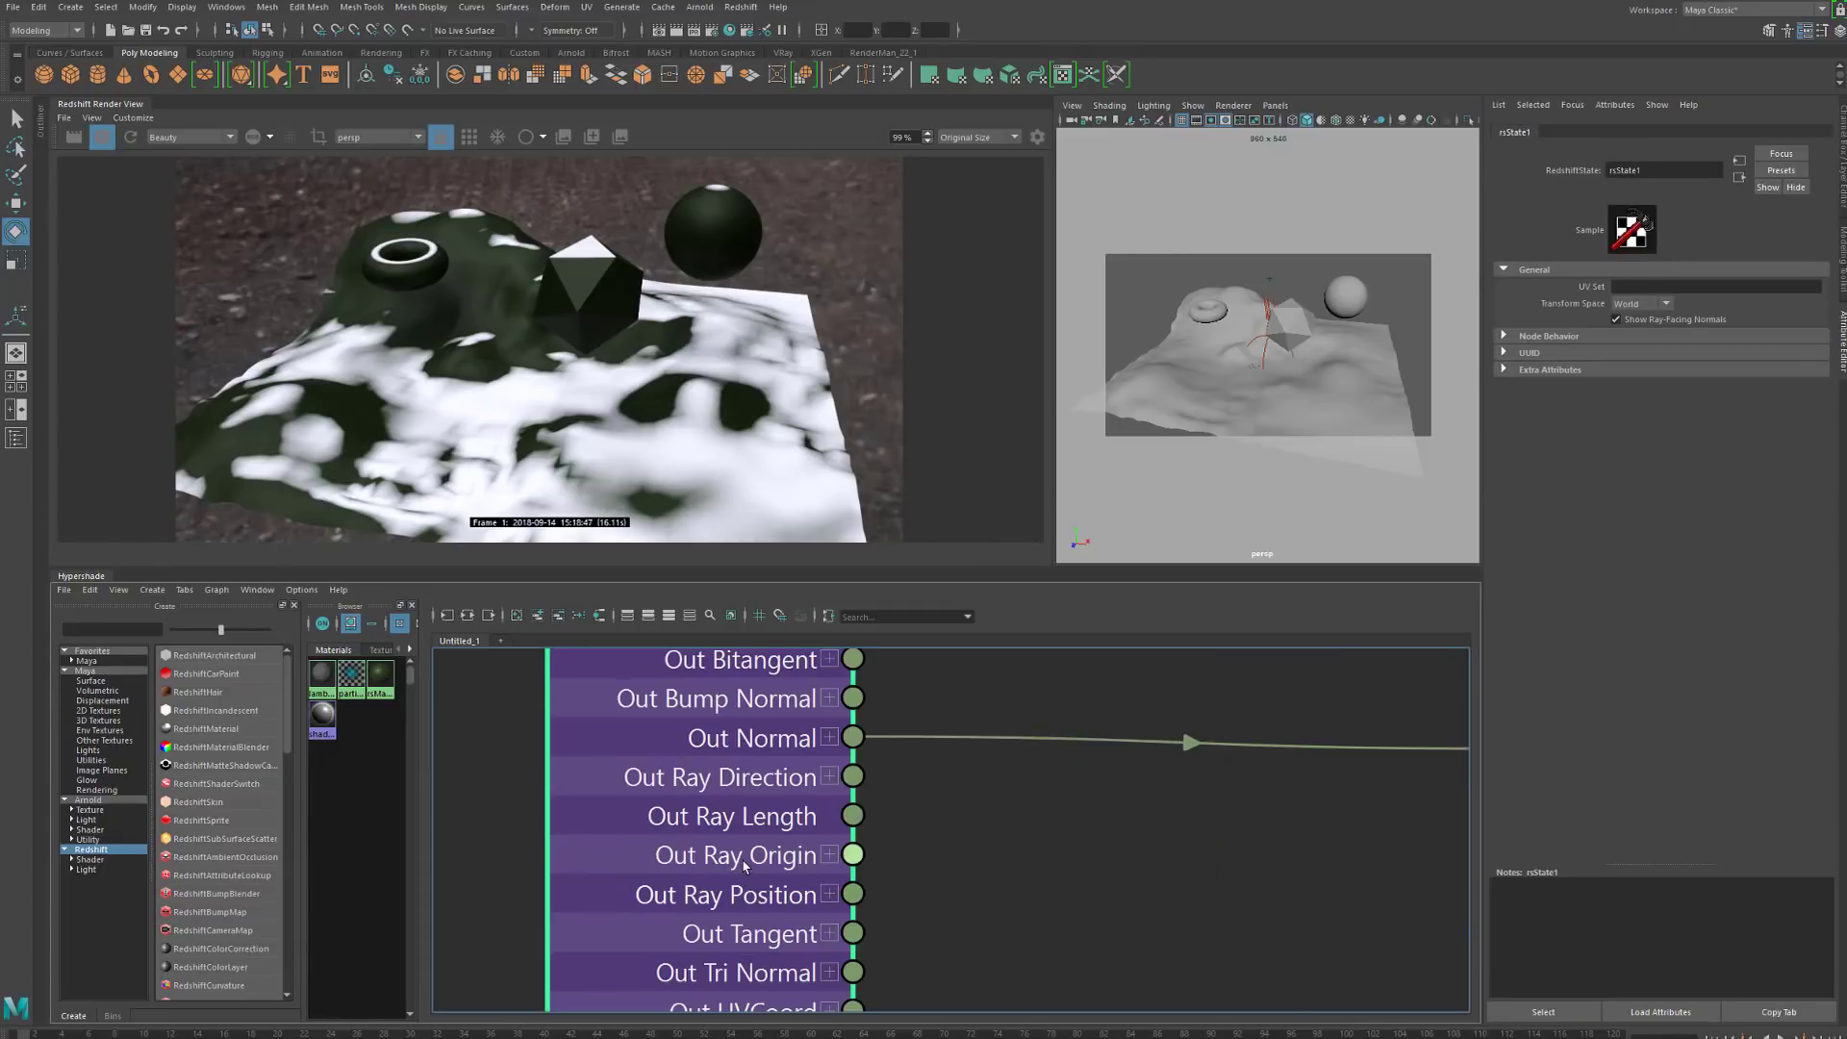
scroll(854, 856, "down", 4)
middle_click_drag(919, 900, 869, 872)
scroll(869, 872, "up", 2)
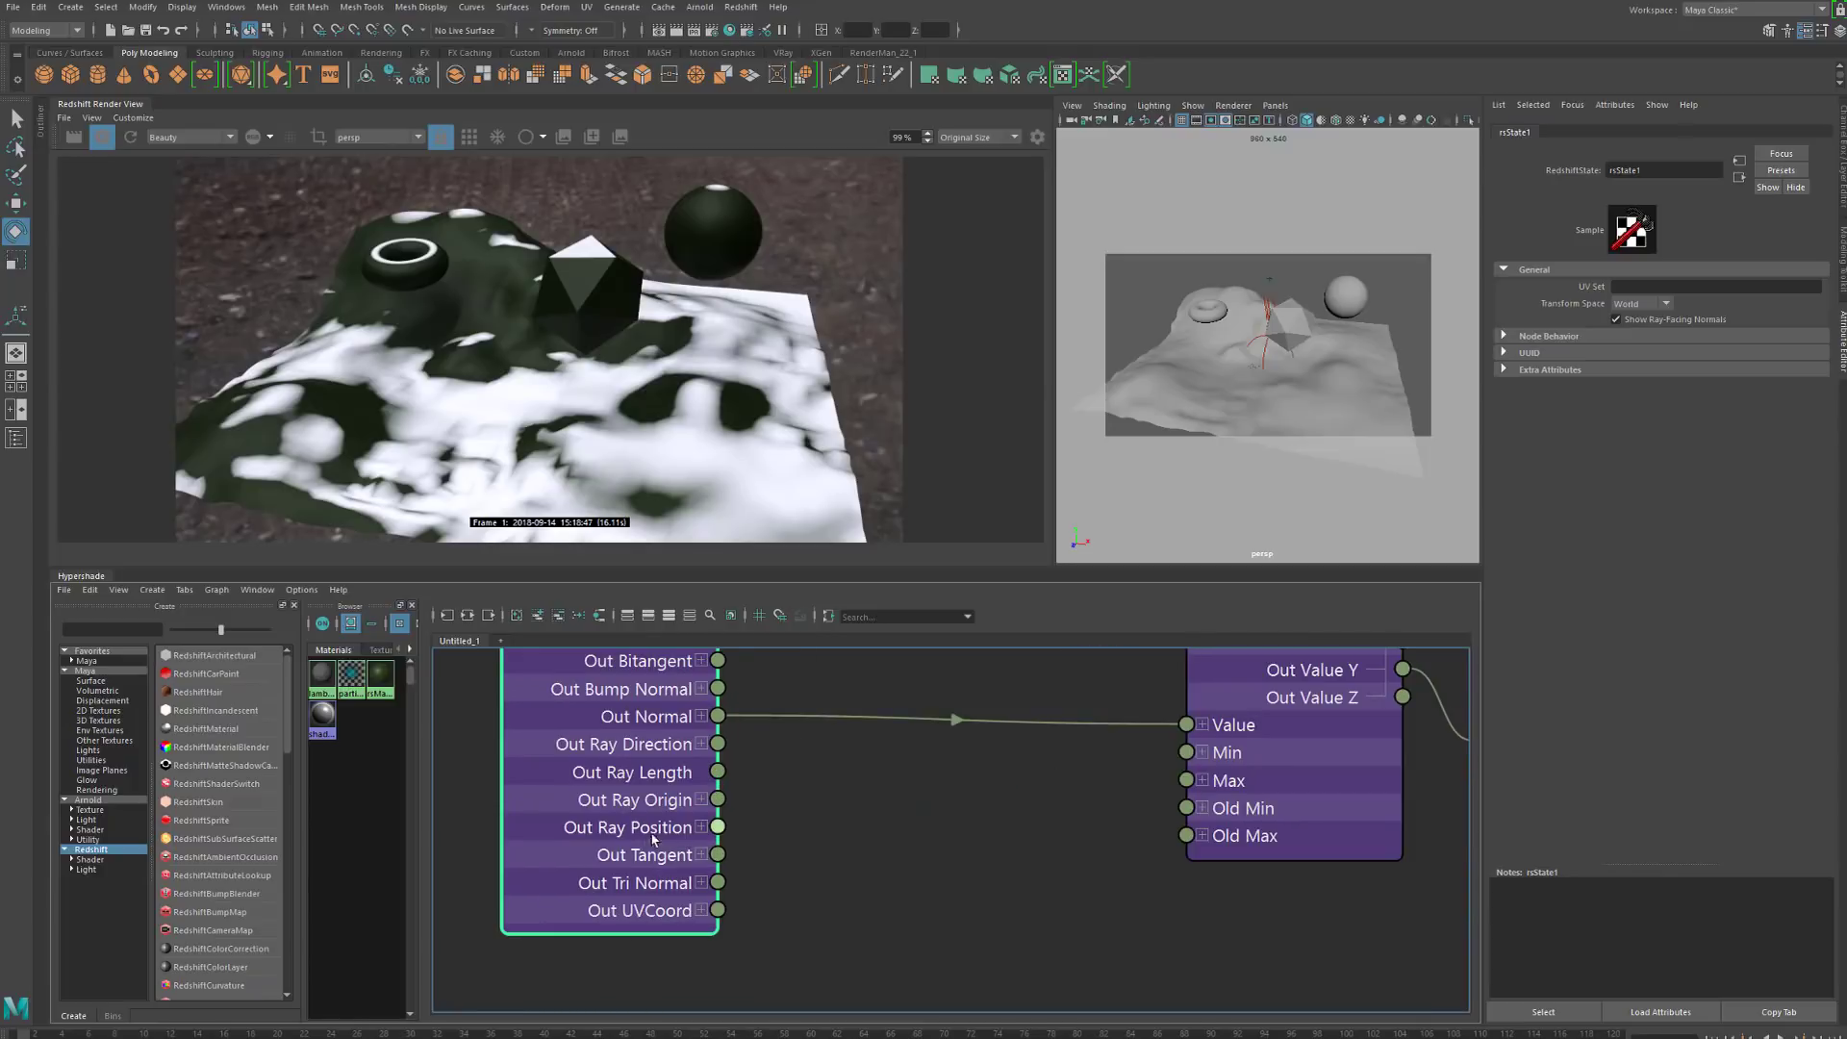
scroll(707, 832, "down", 2)
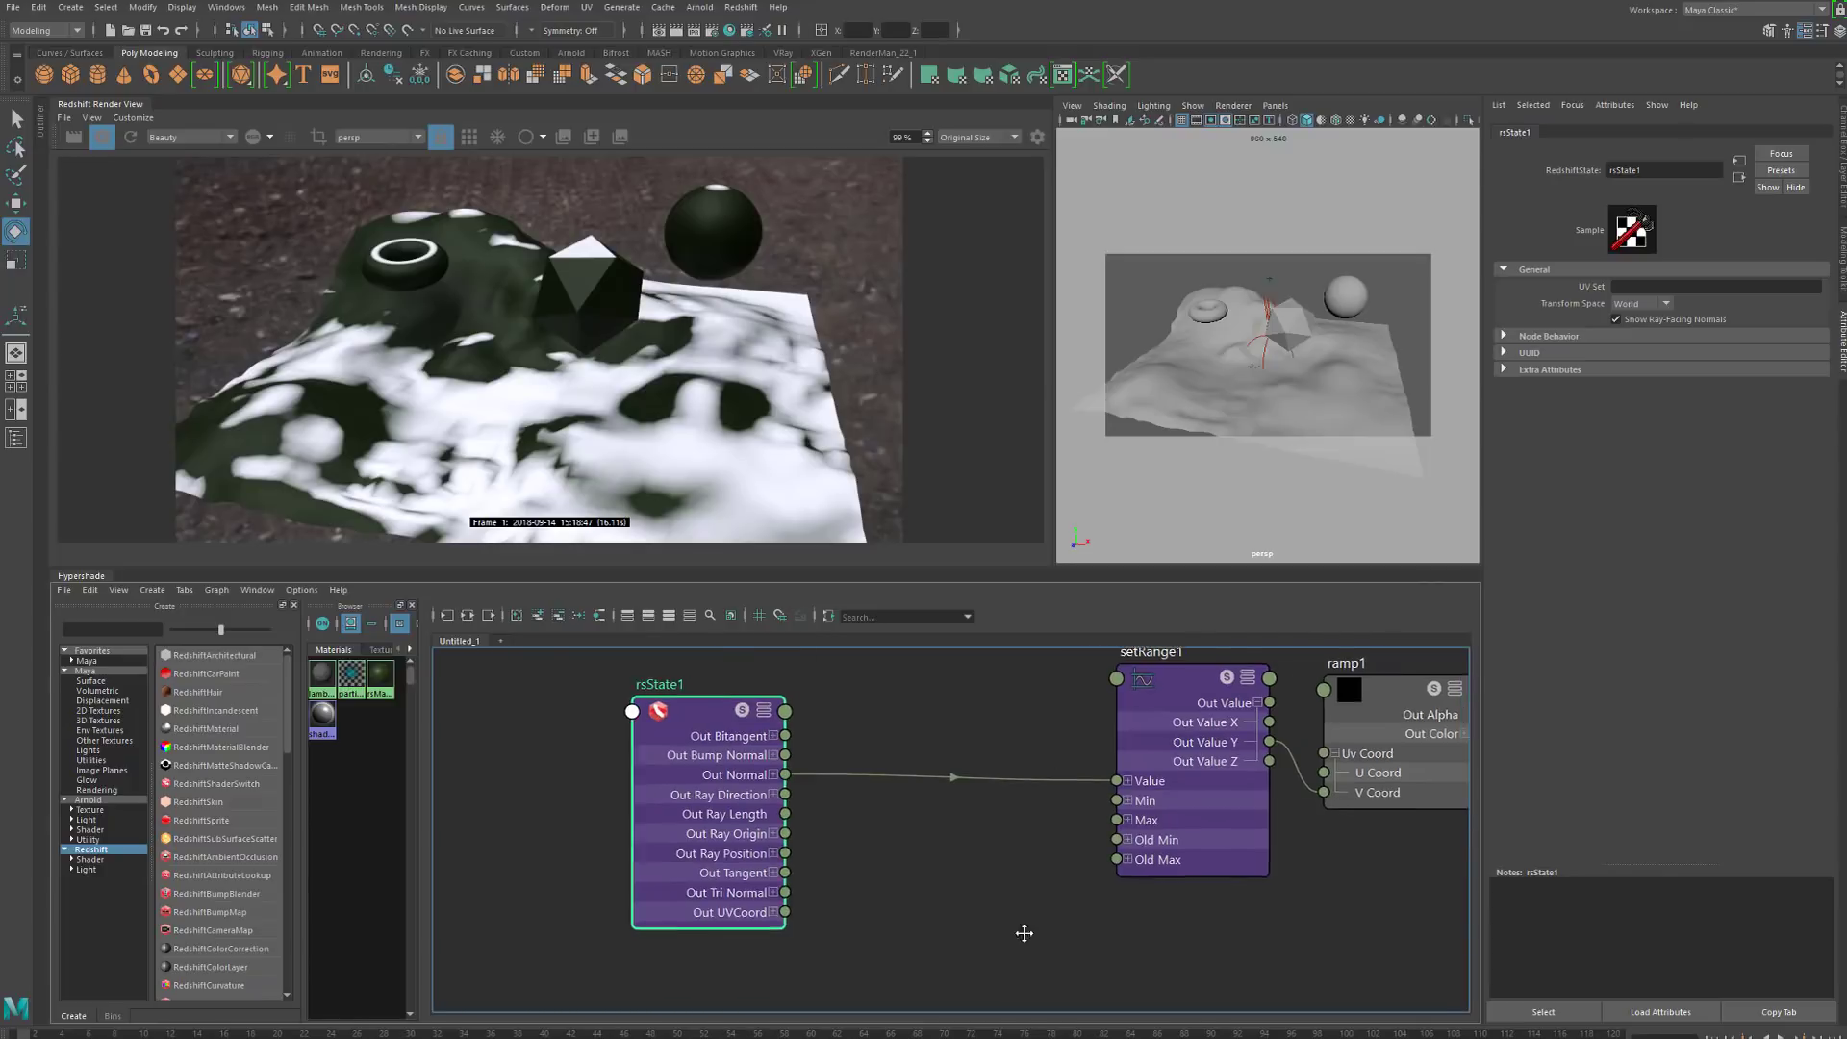
middle_click_drag(1023, 931, 965, 917)
left_click(897, 908)
key("Tab")
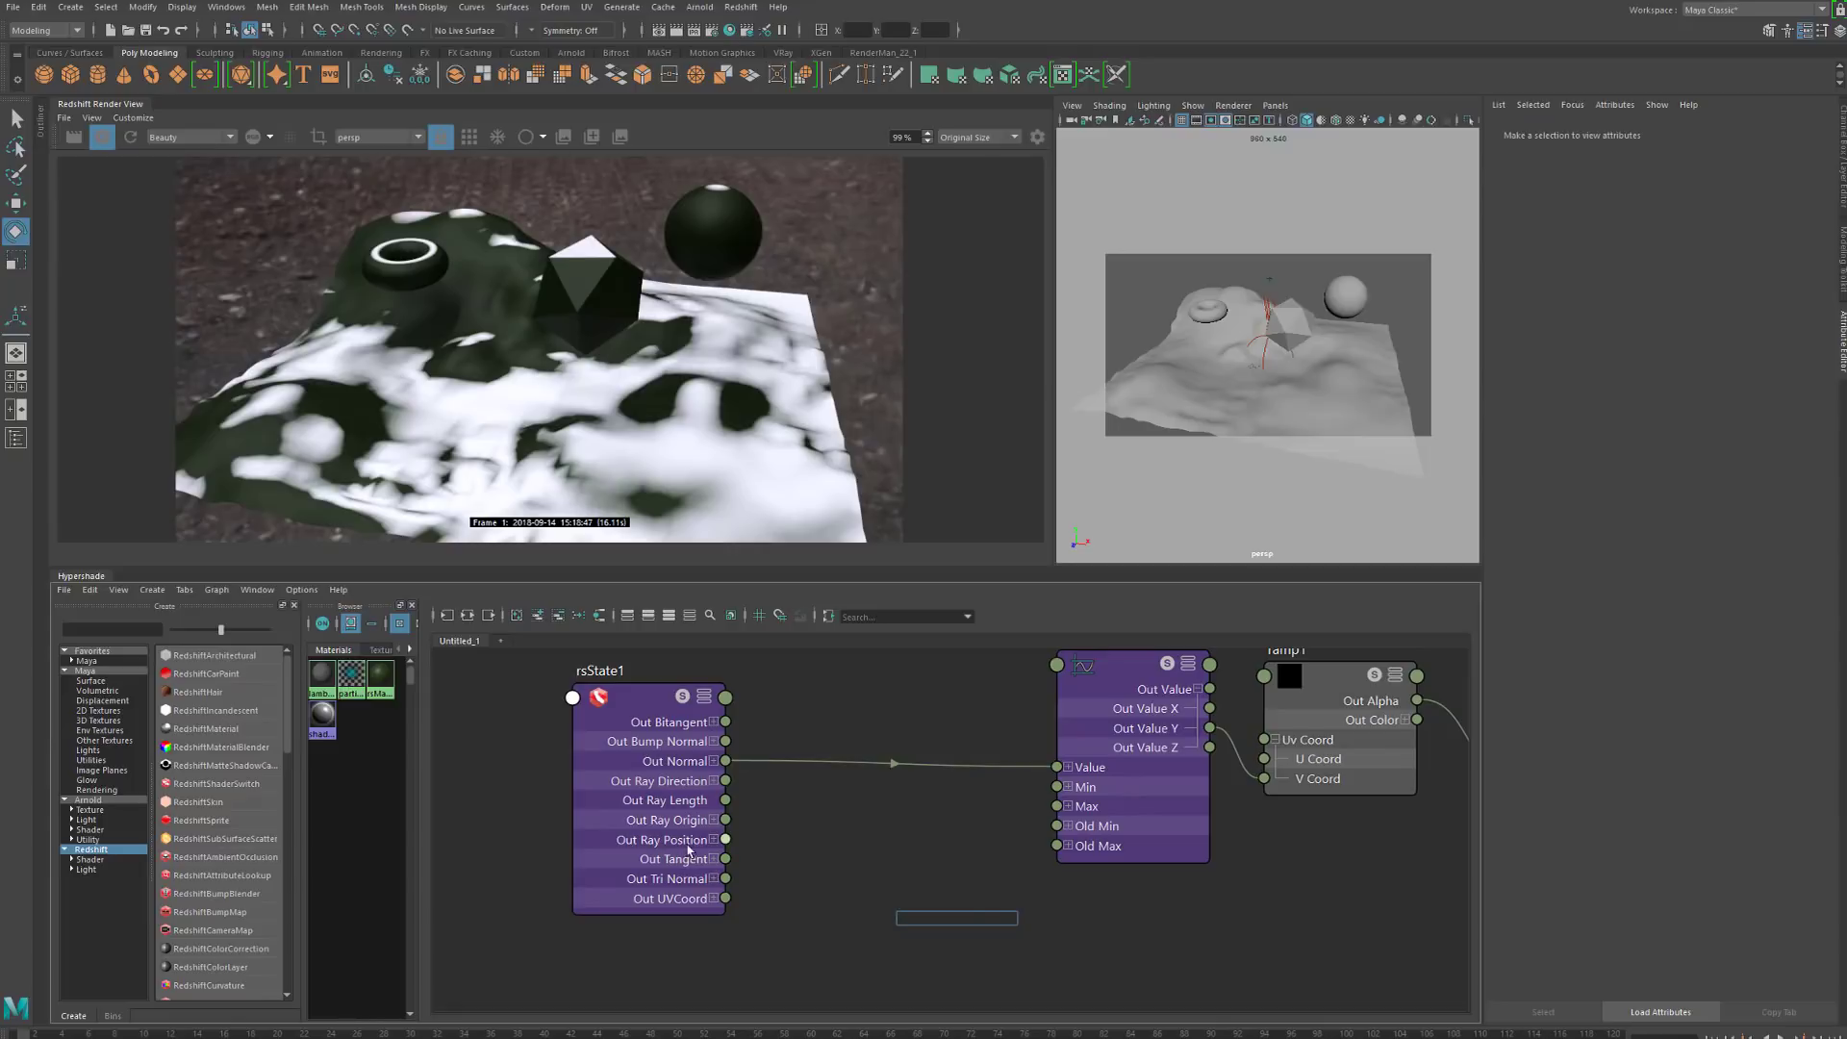
left_click(919, 857)
Copy setRange1 and paste a duplicate into the node graph
middle_click_drag(890, 832, 863, 857)
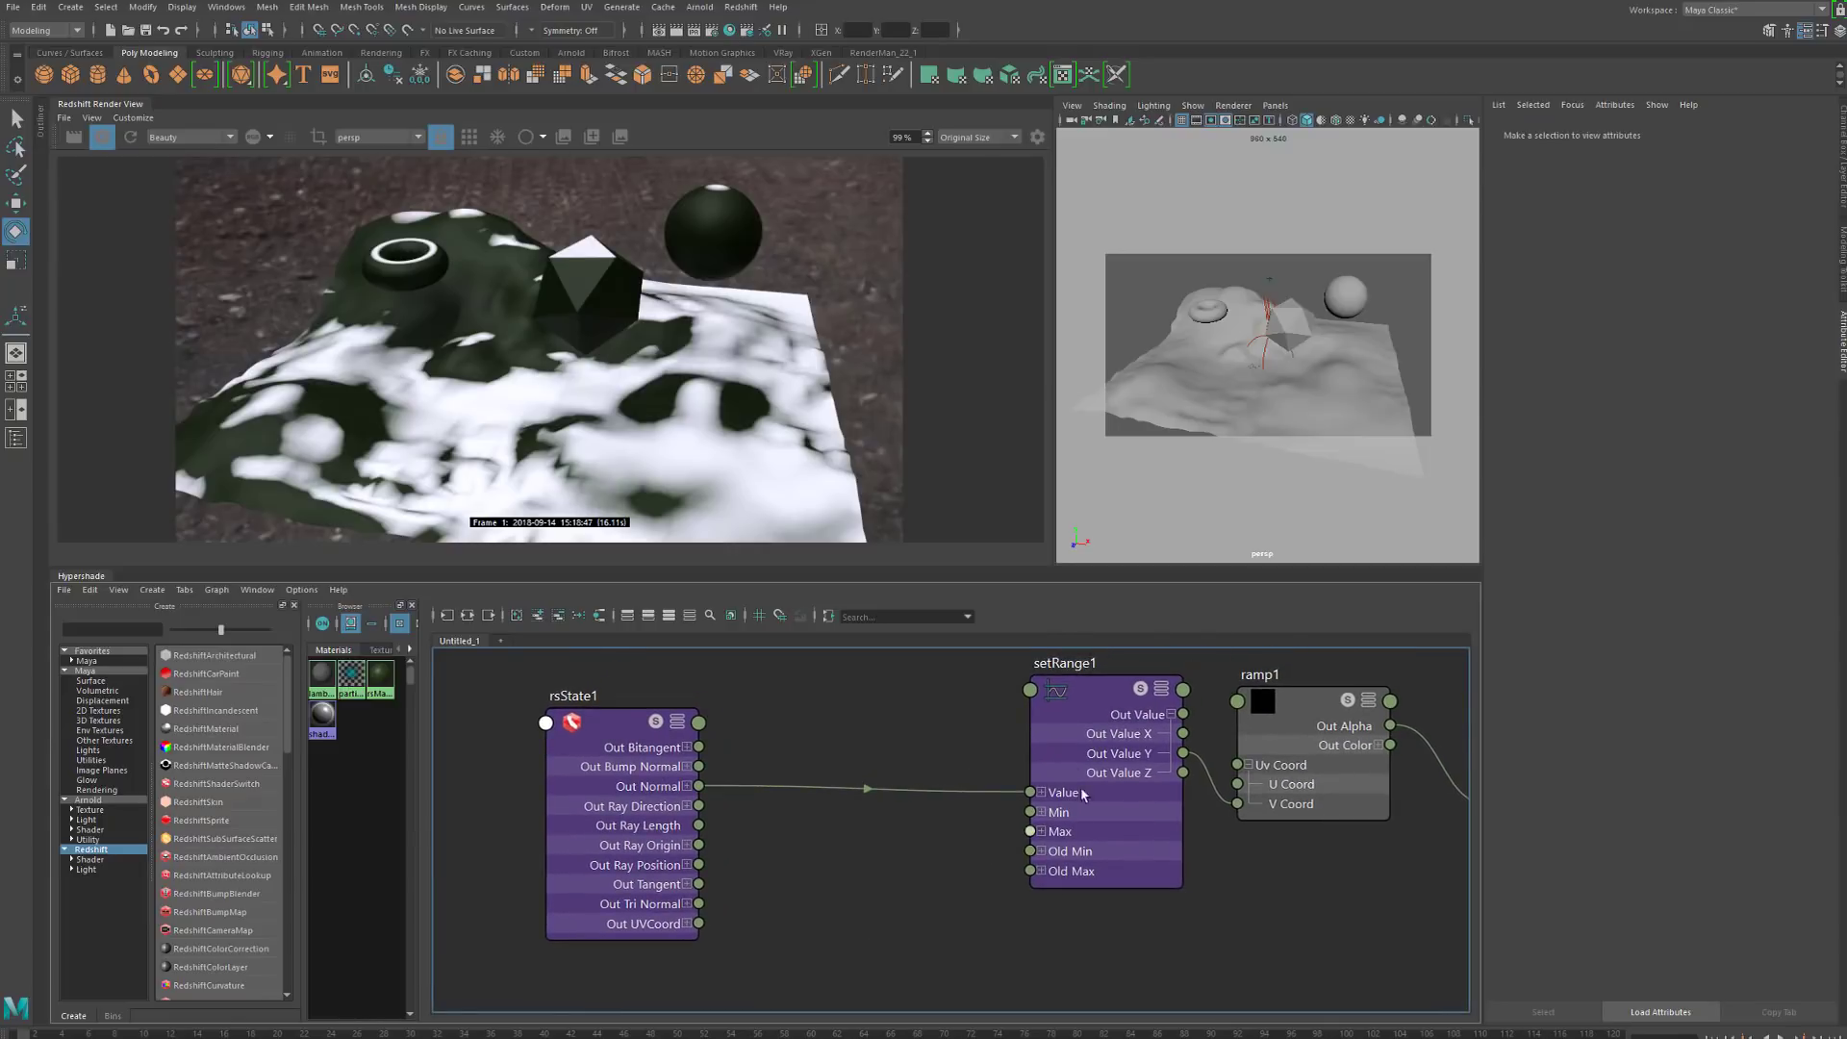
mouse_move(1082, 794)
left_mouse_down()
mouse_move(1062, 775)
mouse_move(1086, 787)
left_mouse_up()
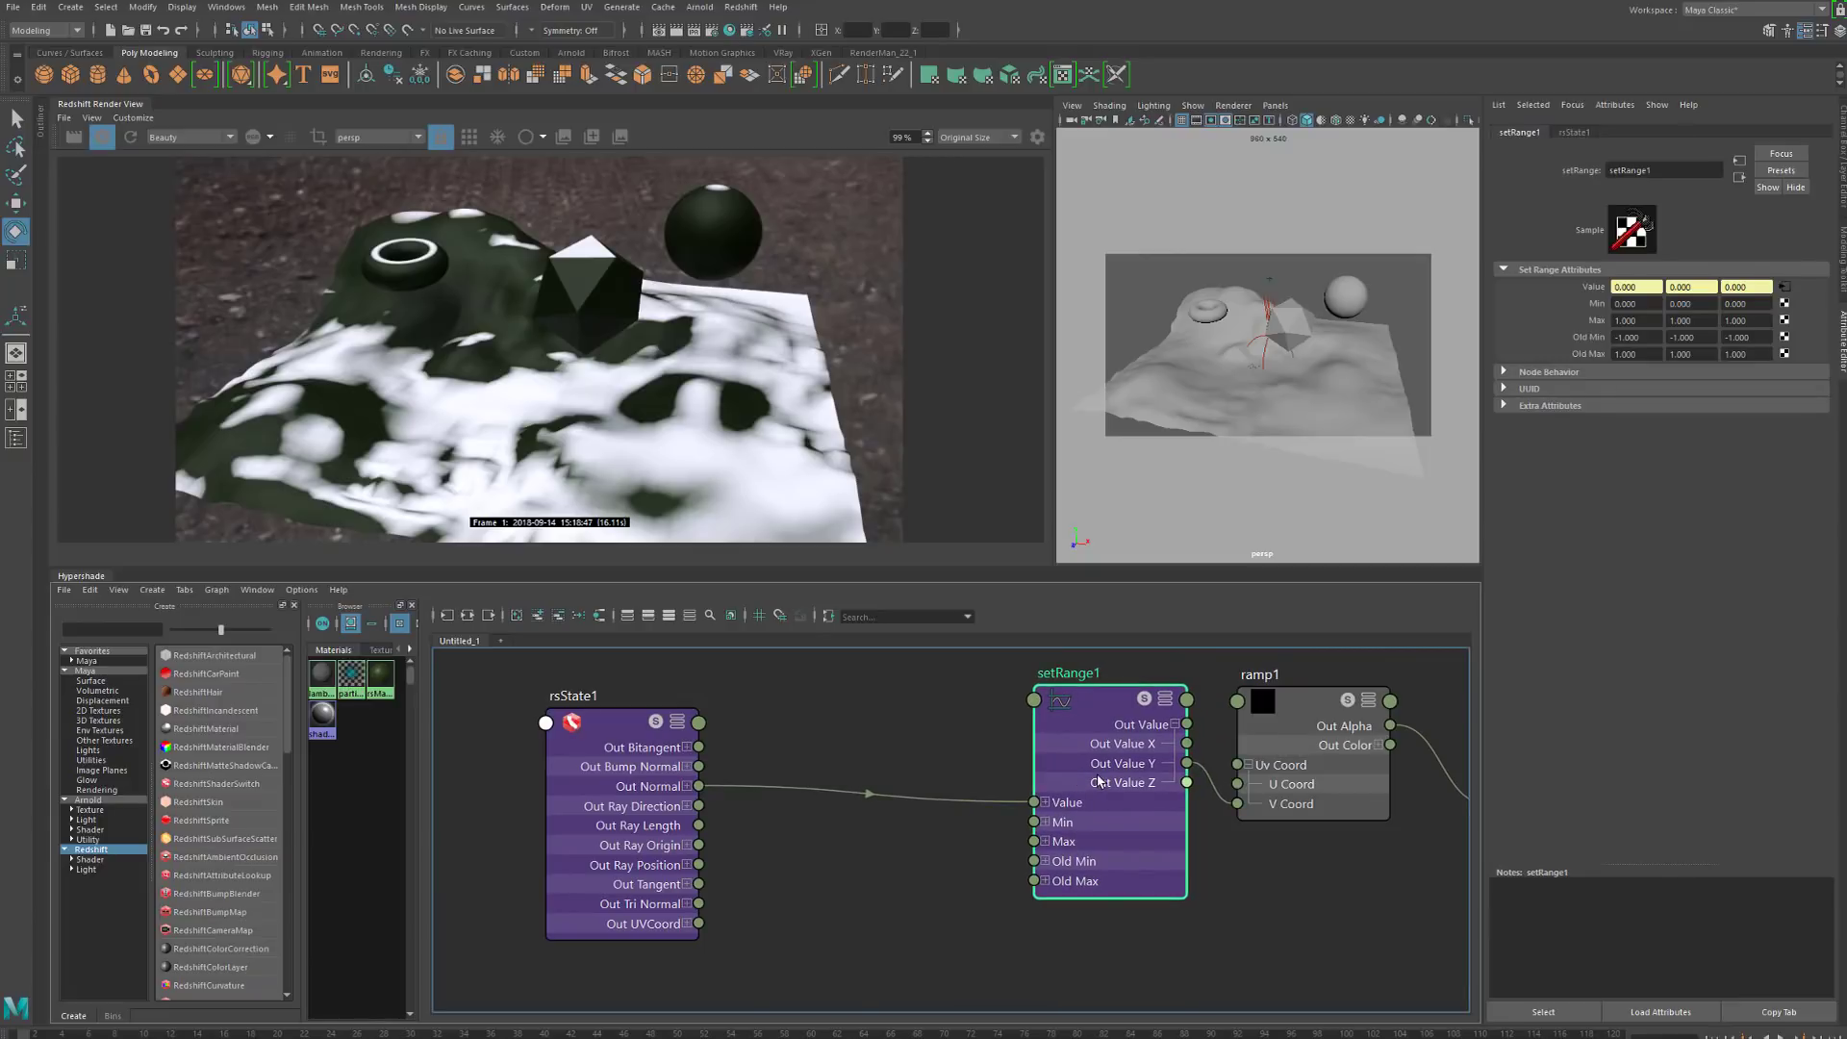
key("ctrl+v")
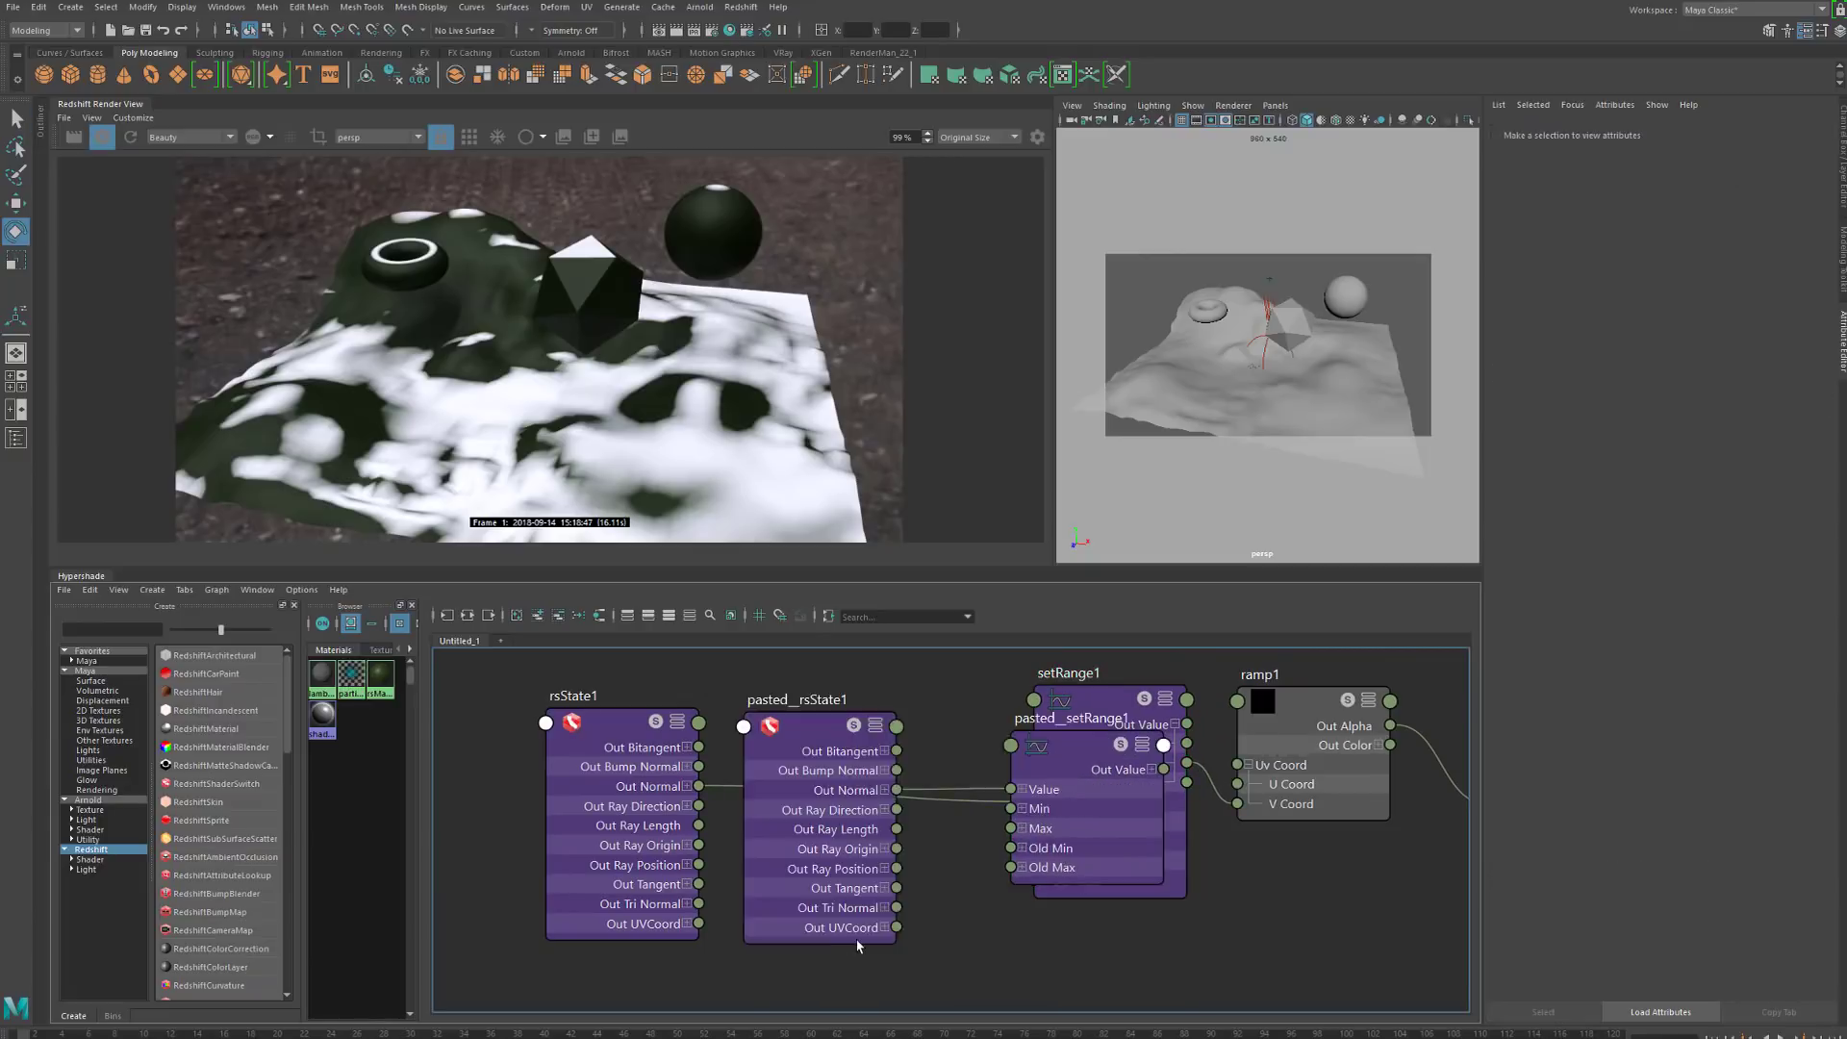
Place the pasted setRange below setRange1 and delete the pasted rsState duplicate
left_click_drag(1073, 829, 1090, 967)
left_click_drag(815, 843, 849, 930)
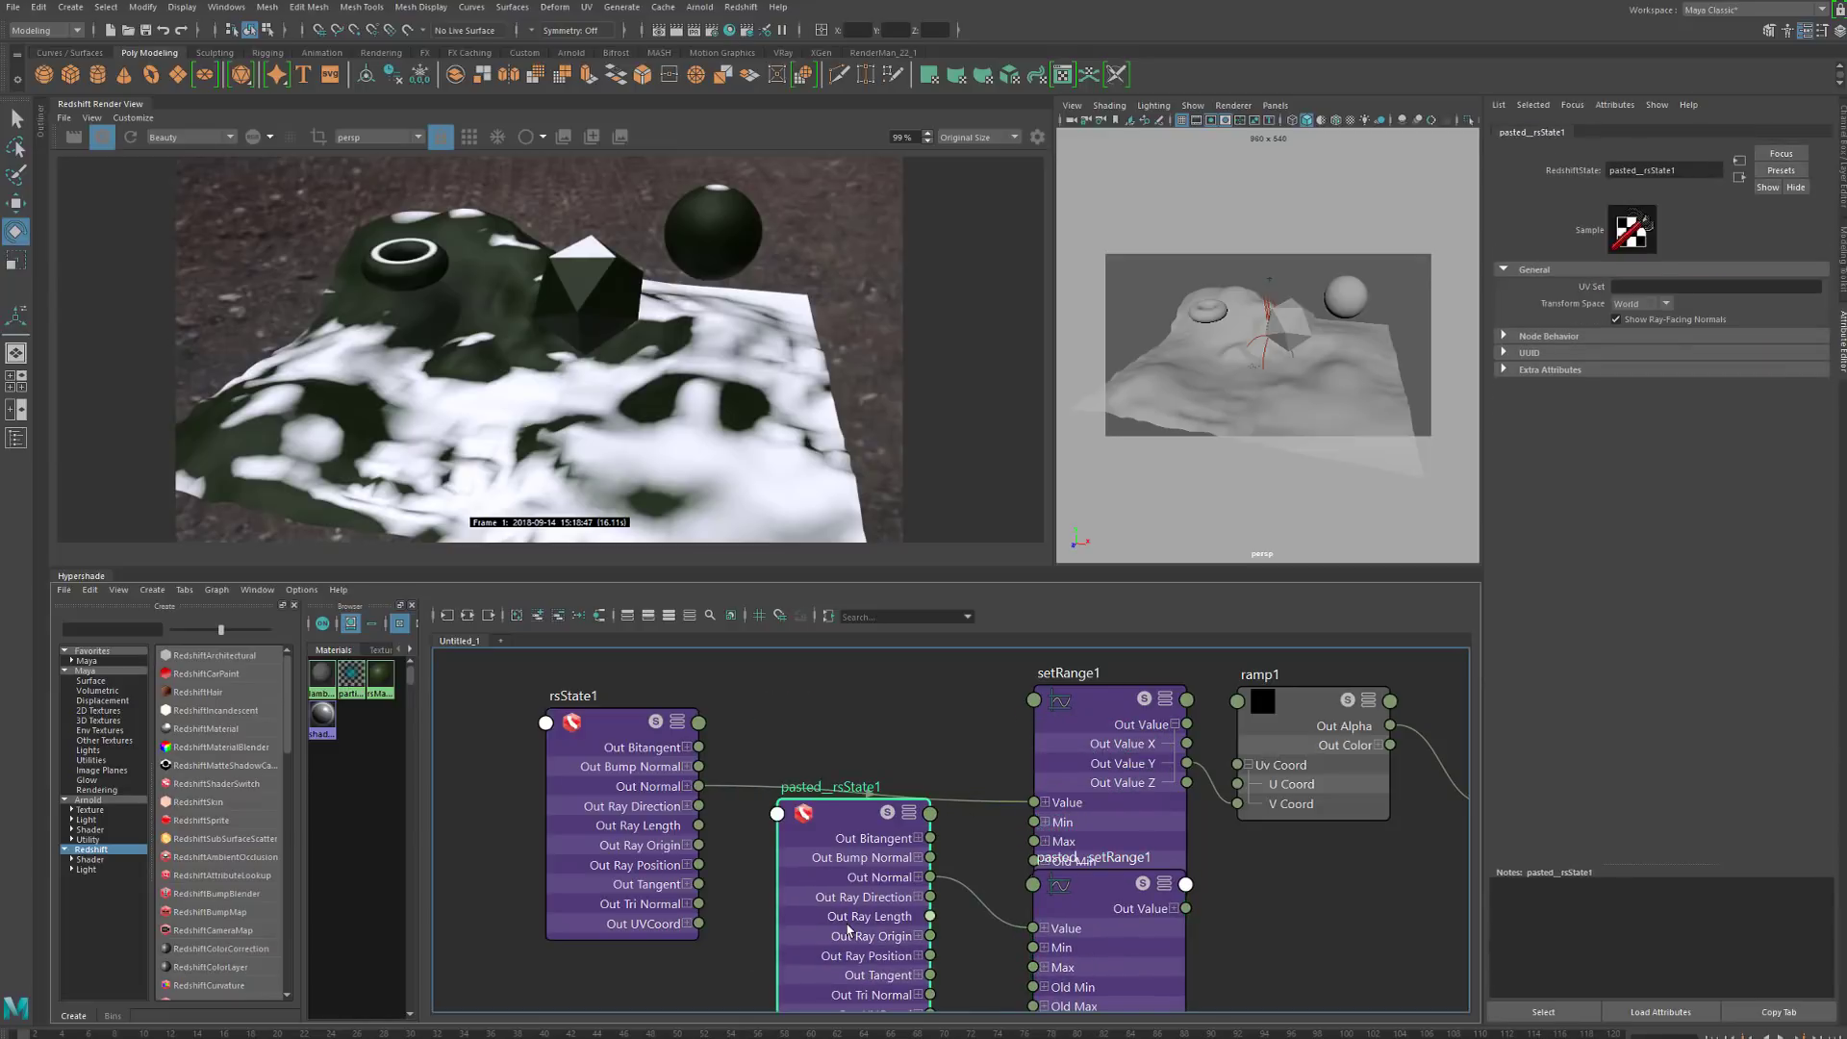
key("Delete")
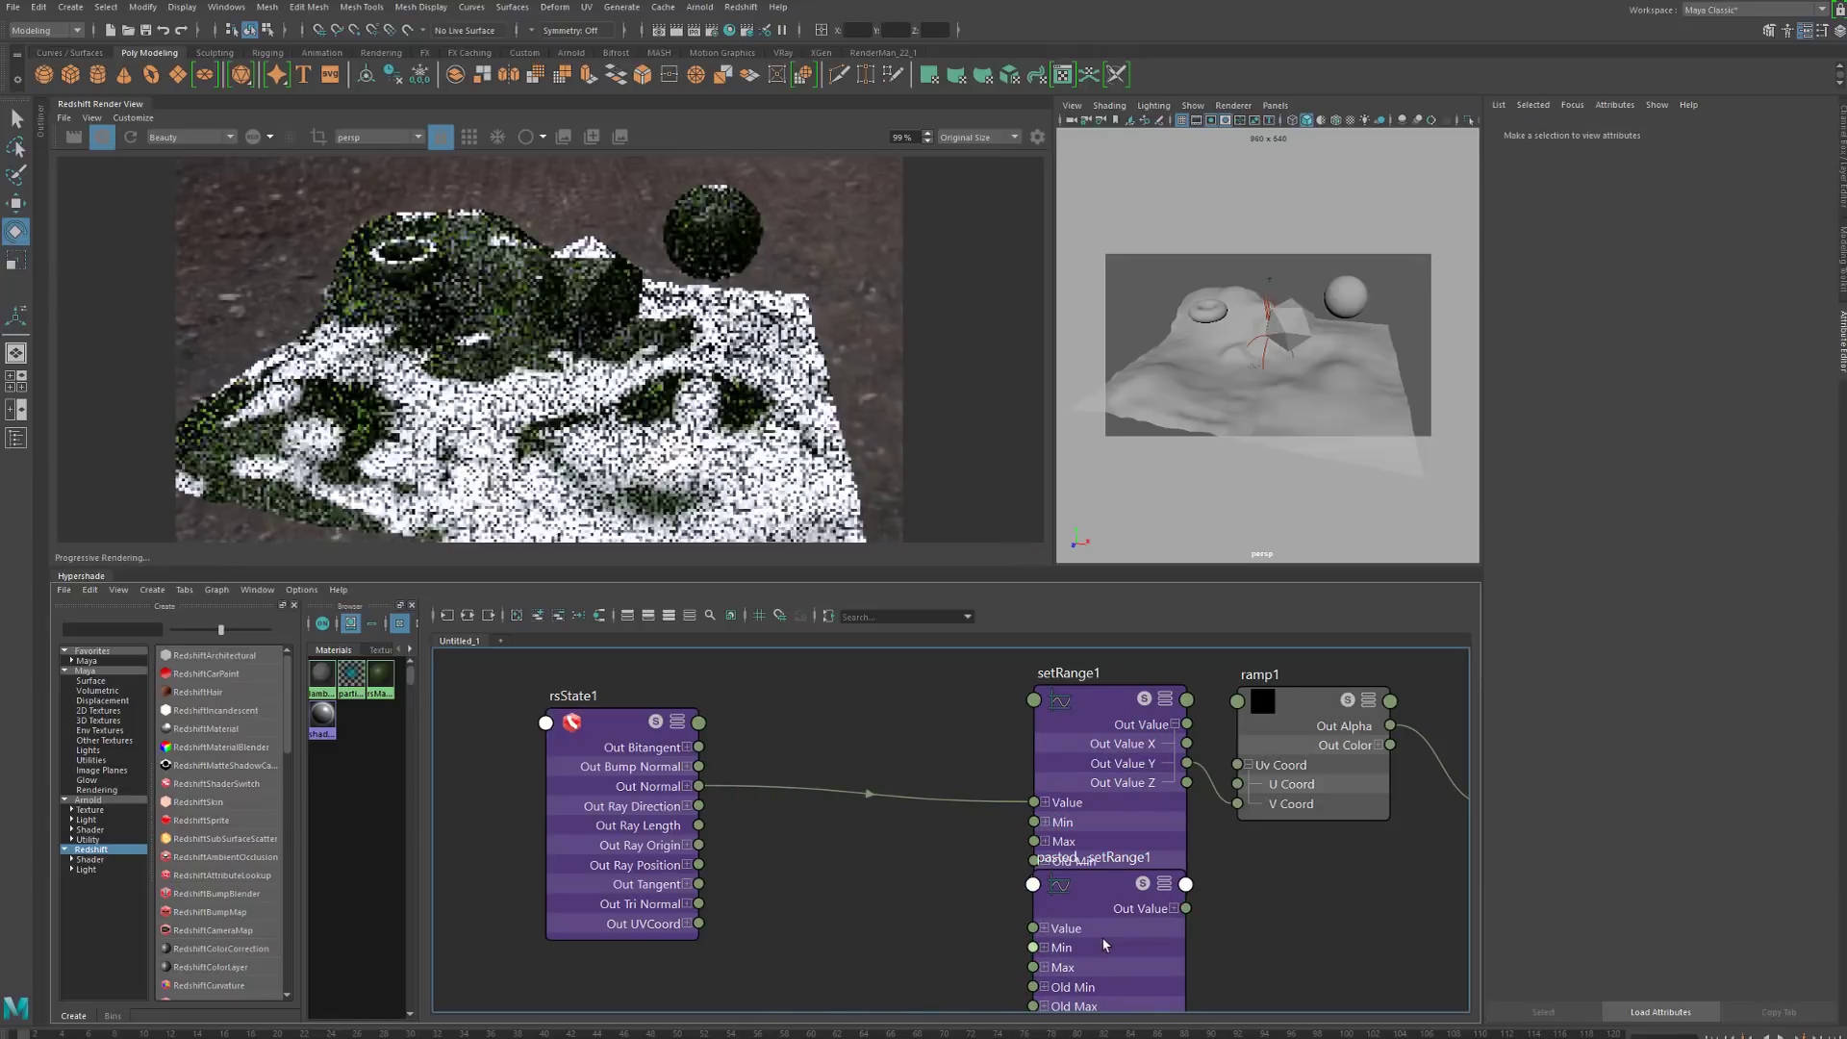
Connect rsState1's Out Ray Position to pasted__setRange1's Value and align pasted__setRange1 beneath setRange1
left_click_drag(1055, 944, 854, 931)
middle_click_drag(765, 903, 743, 831, "alt")
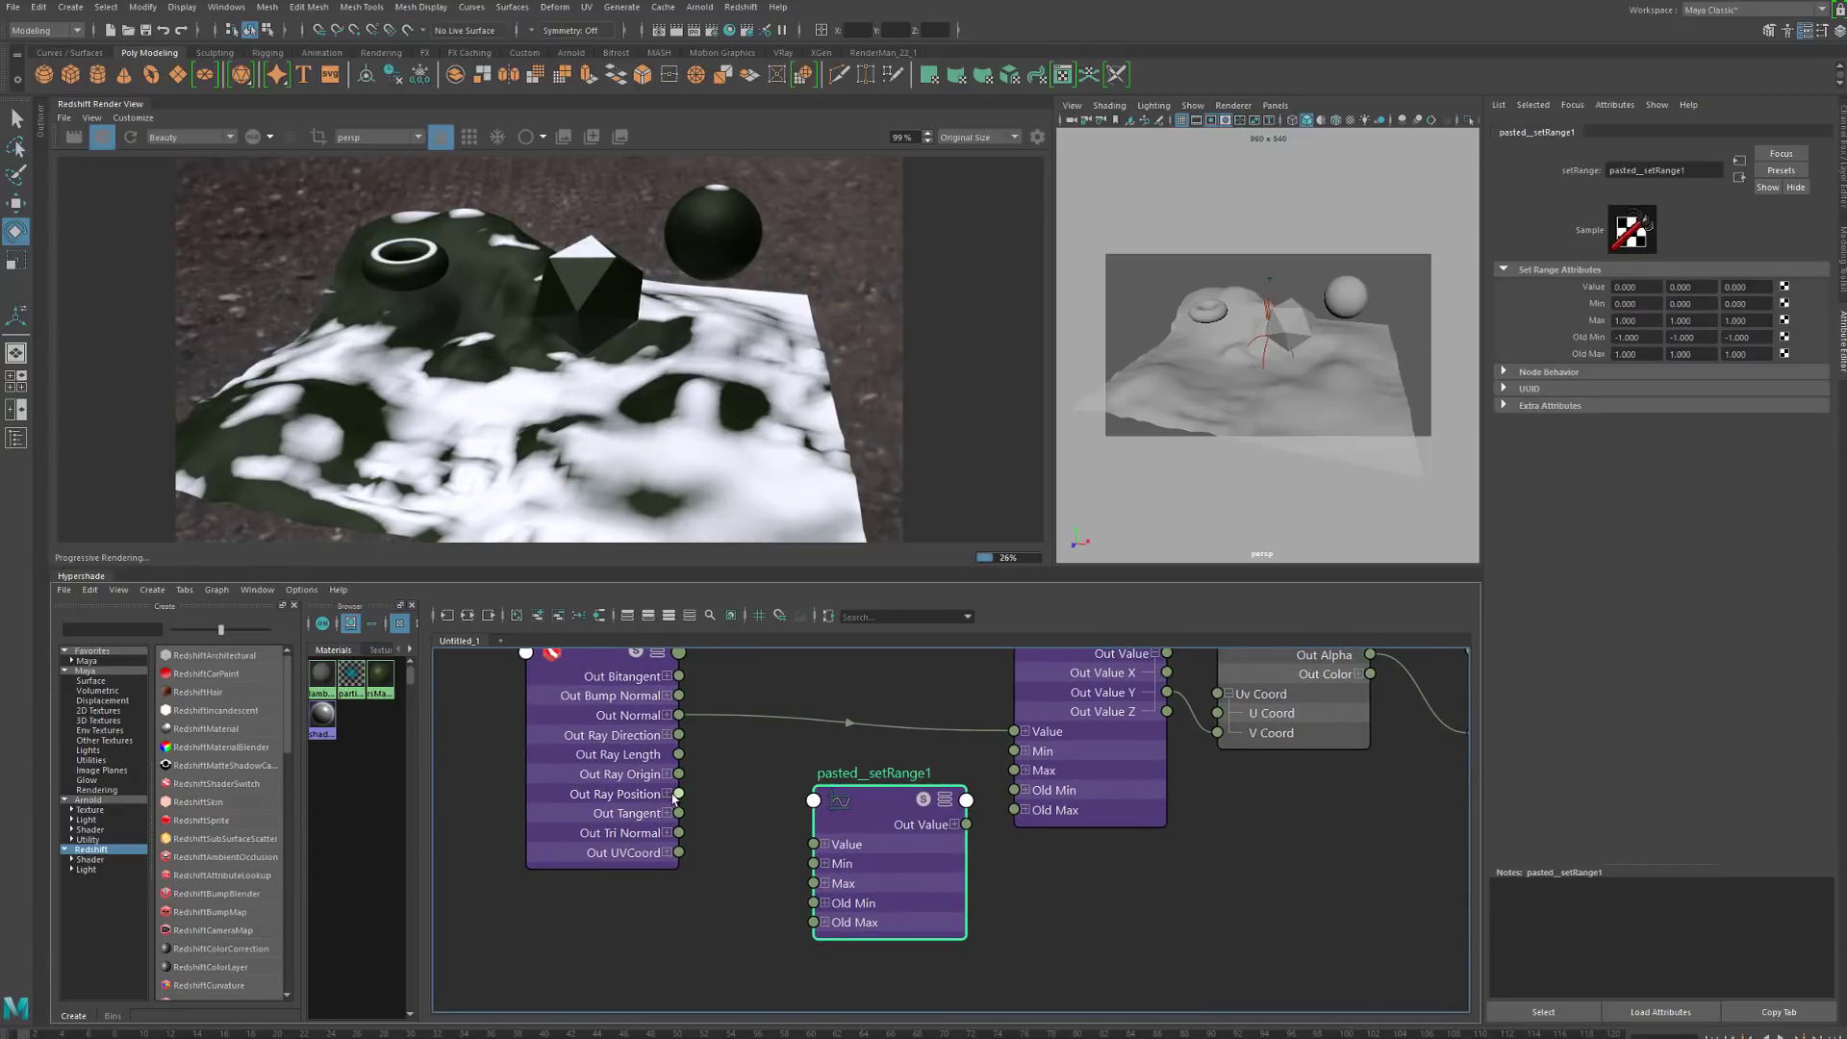
left_click_drag(679, 794, 1098, 959)
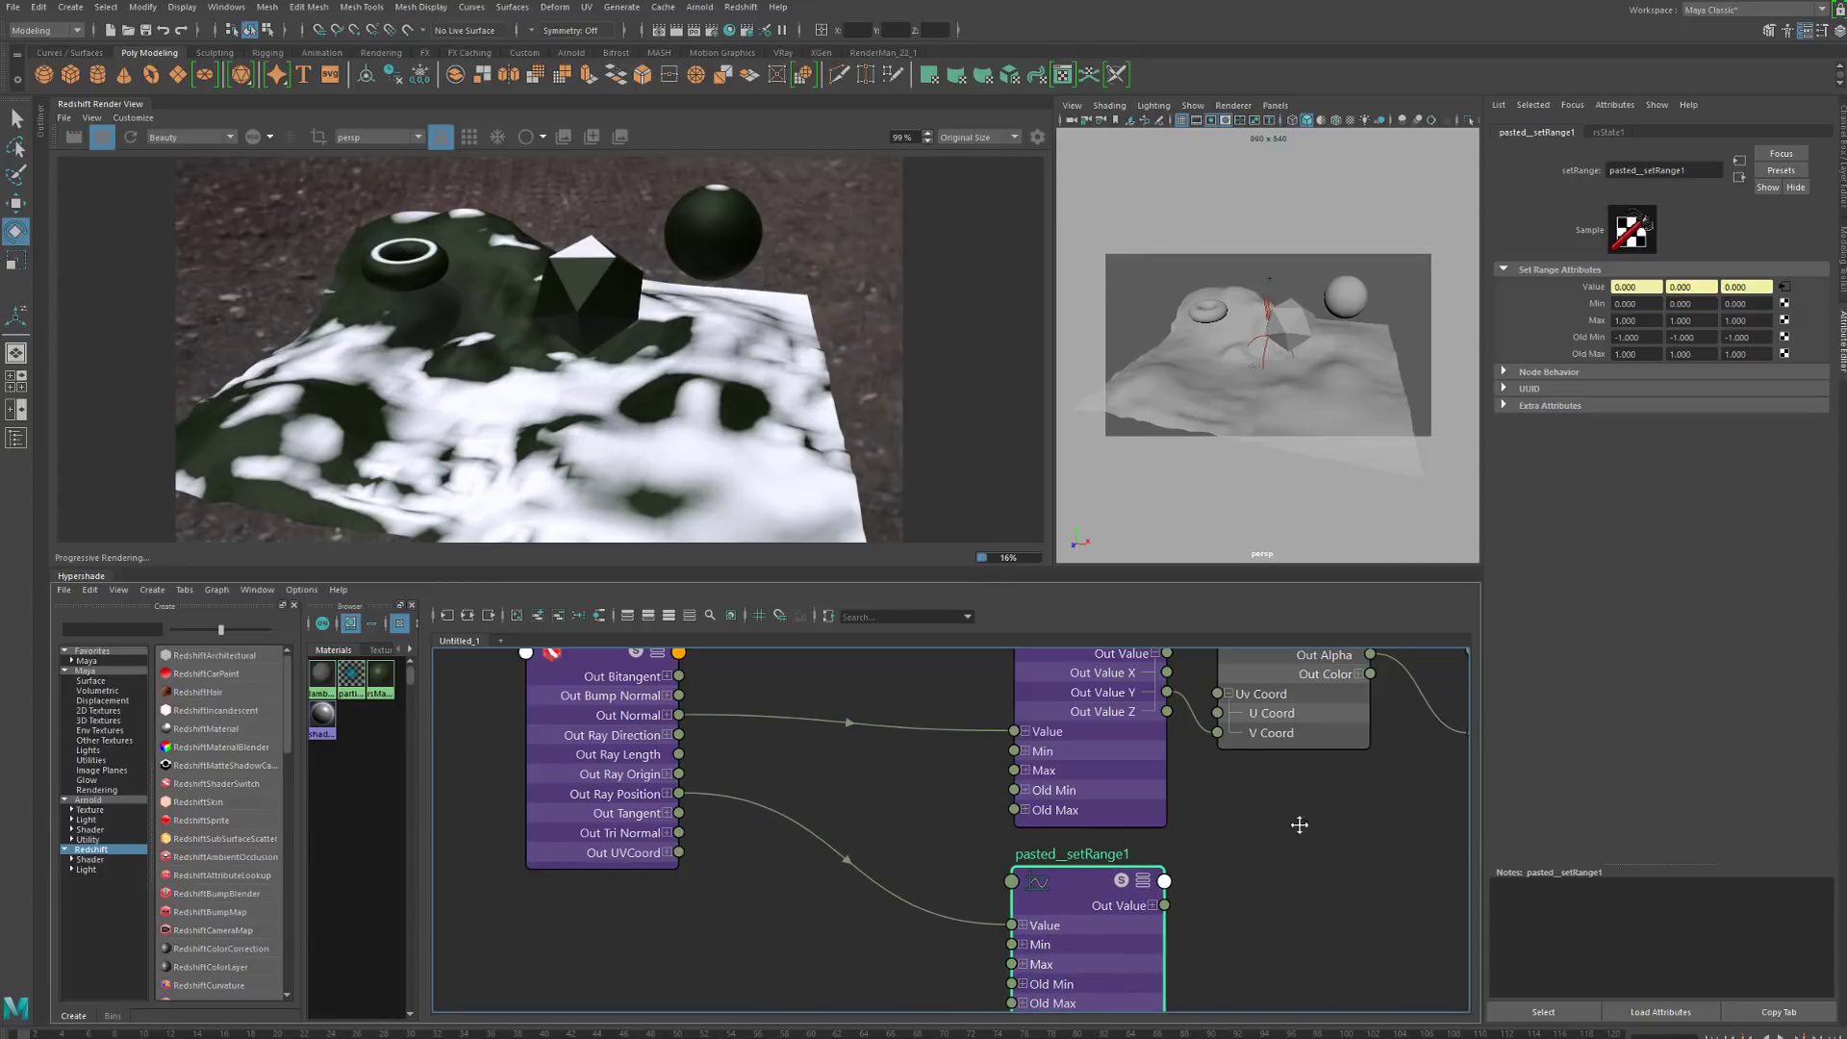
middle_click_drag(1299, 825, 885, 792, "alt")
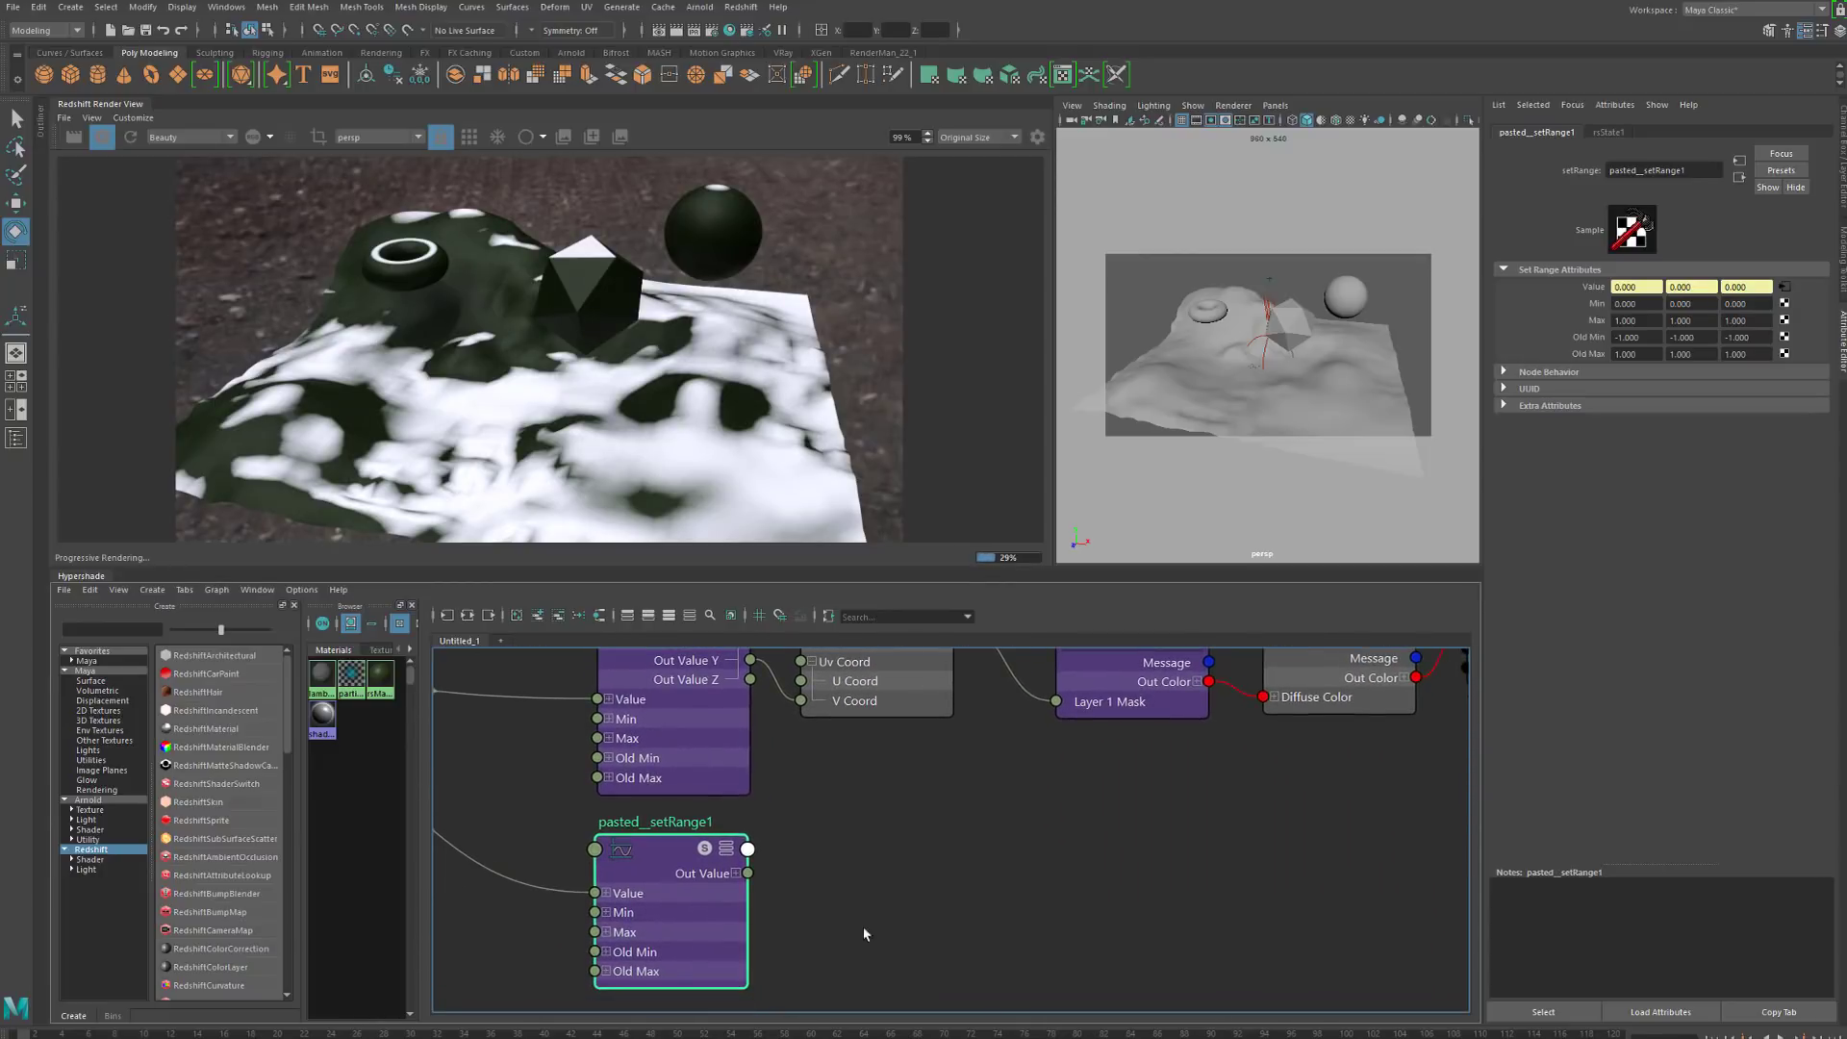
left_click(868, 864)
key("Tab")
type("ramp")
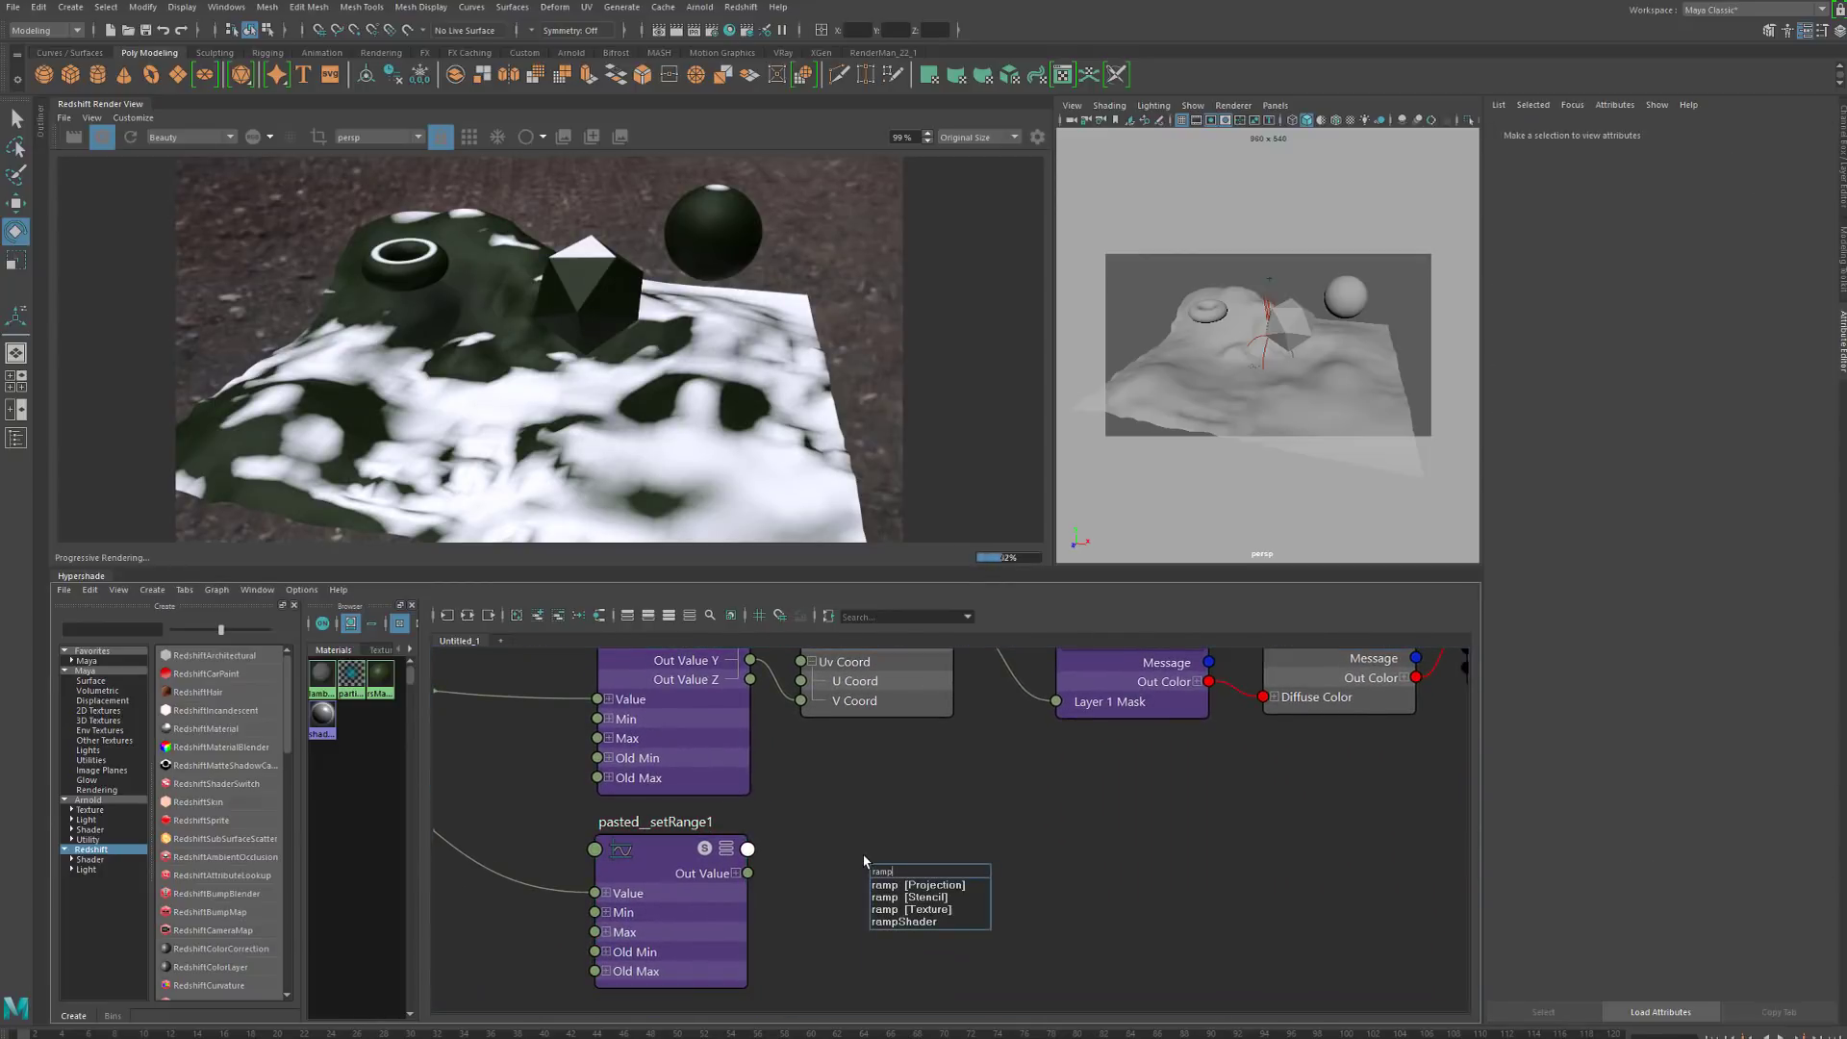
key("Return")
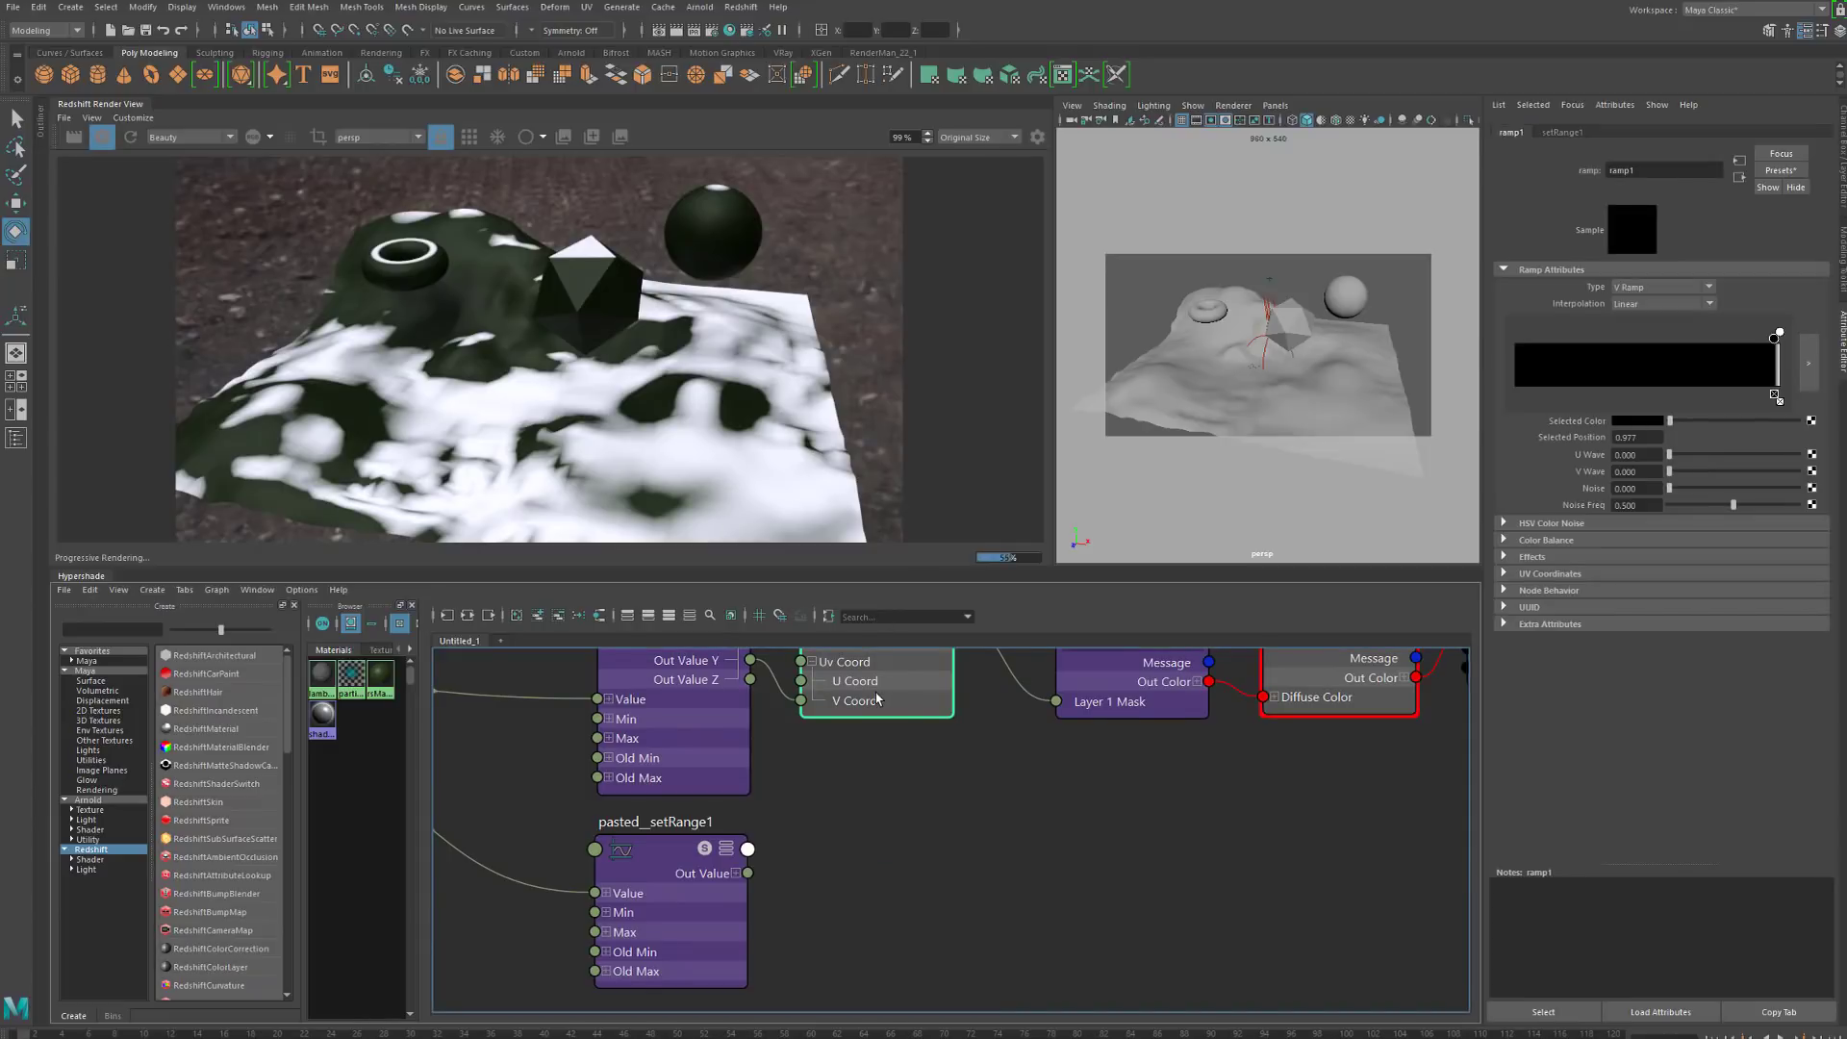
Duplicate ramp1, delete the extra rsState and setRange nodes pasted with it, and place the copied ramp beside pasted__setRange1
left_click(938, 911)
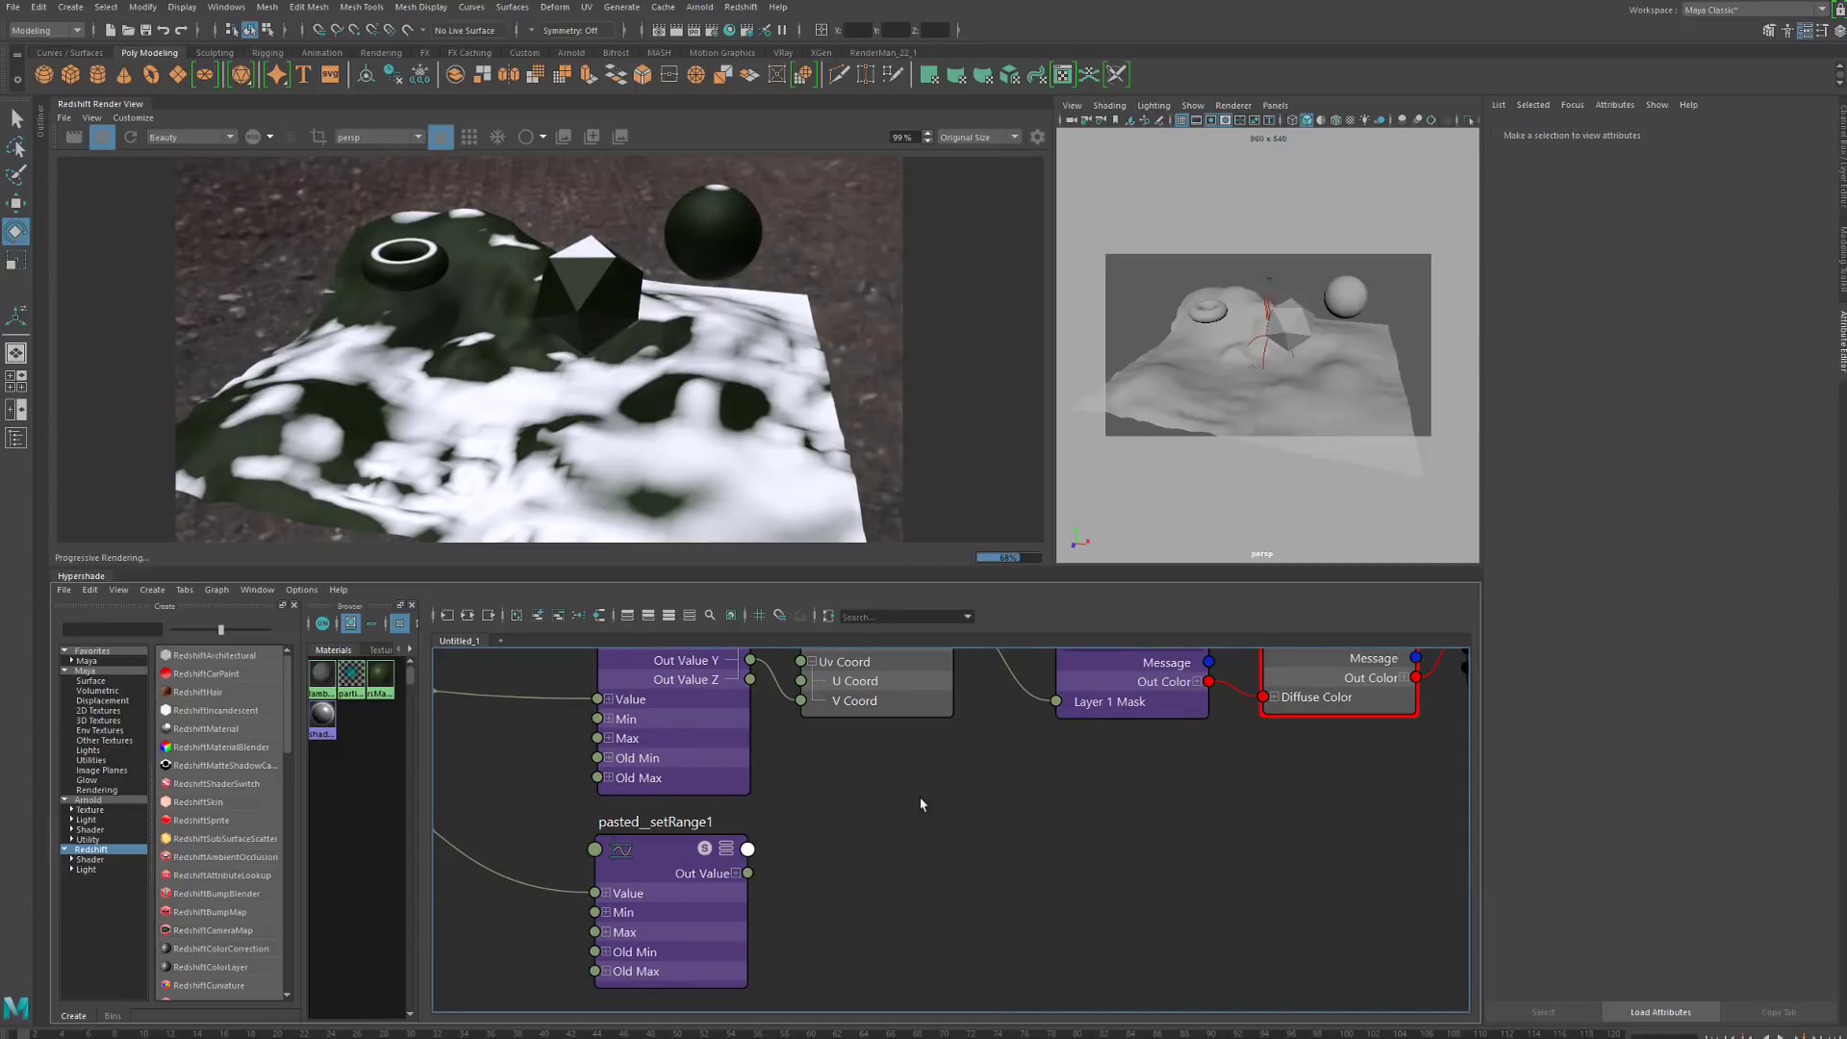
left_click(877, 701)
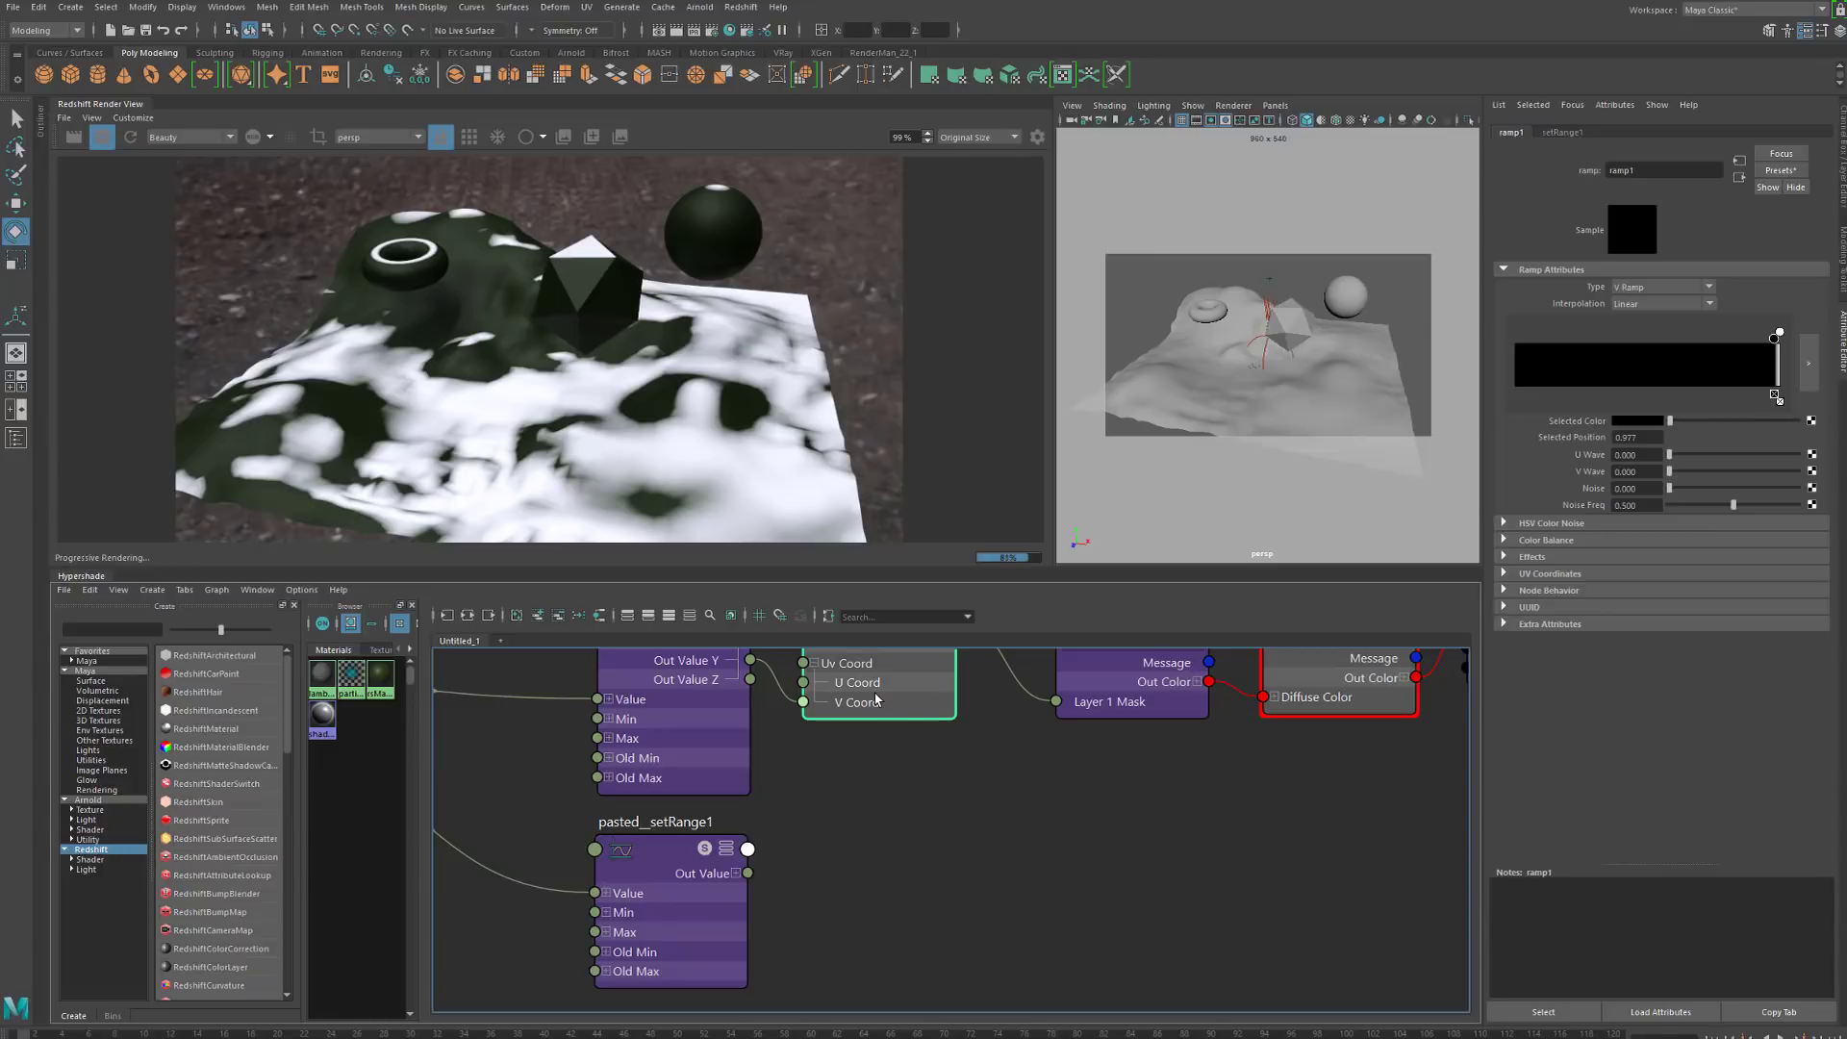
key("ctrl+v")
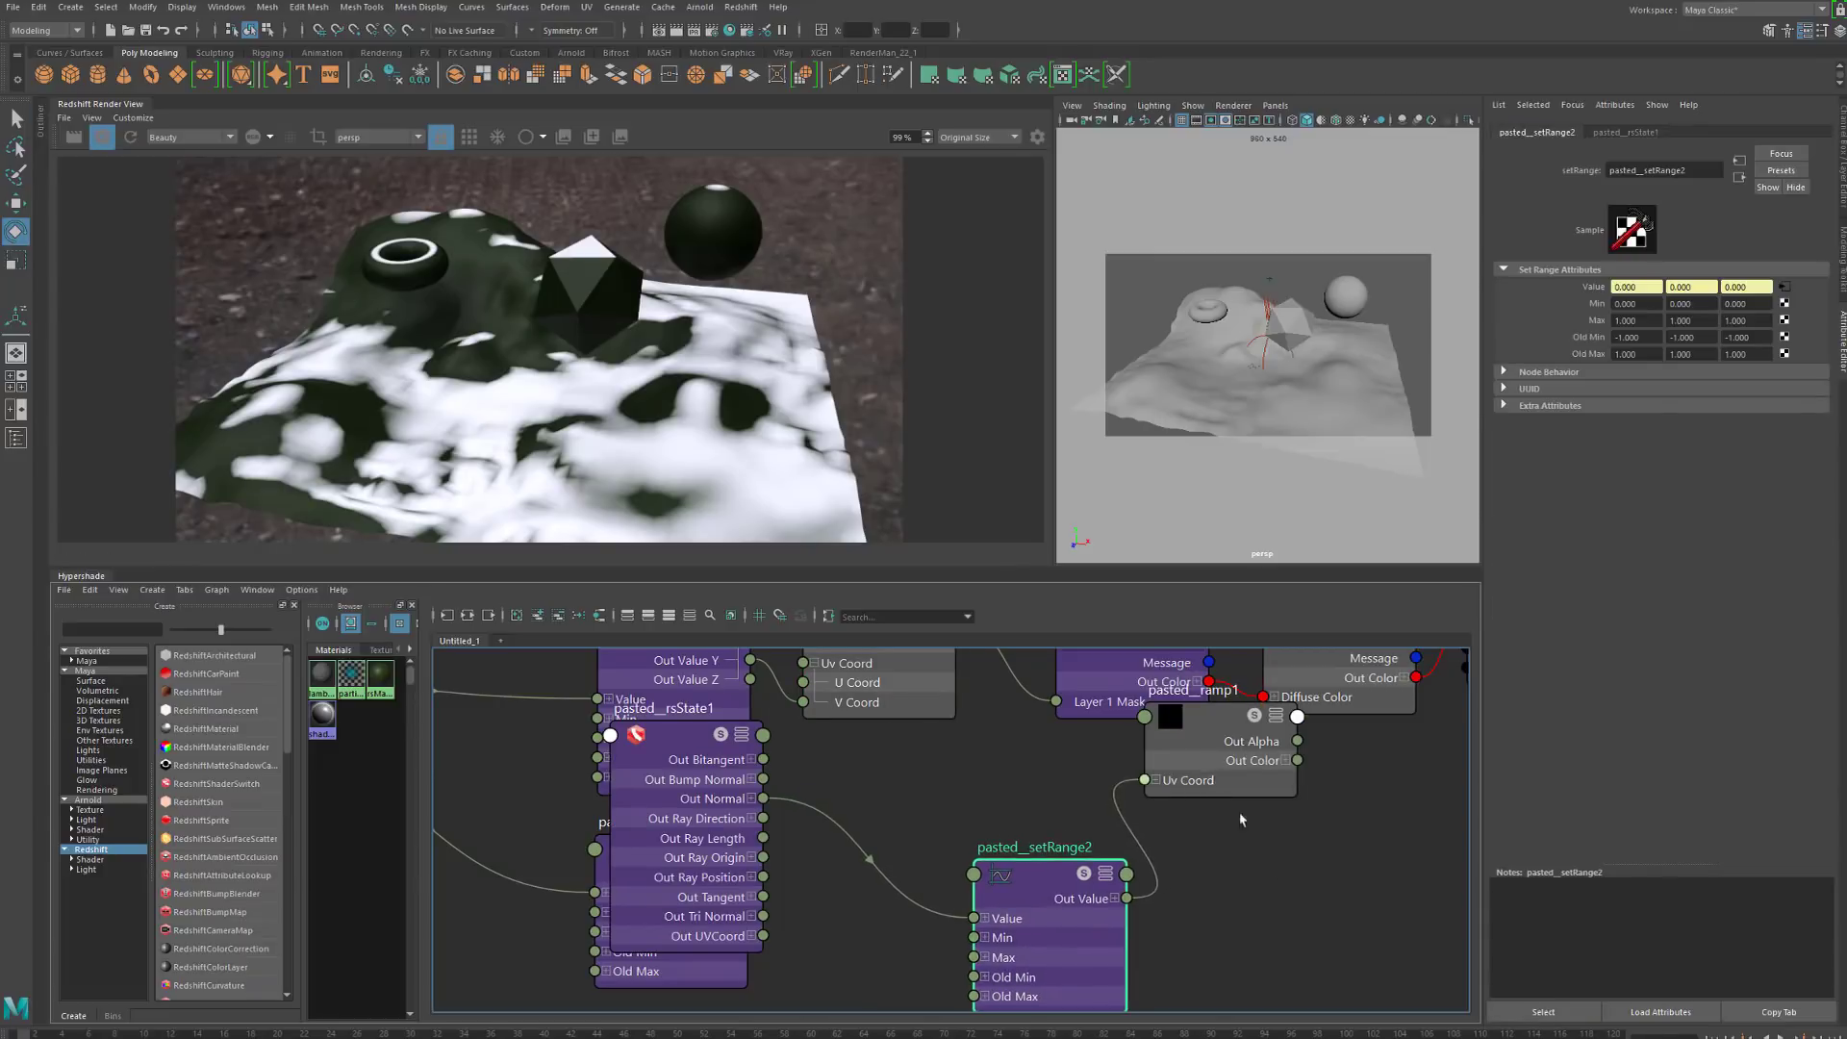
left_click_drag(717, 853, 826, 885)
left_click_drag(1082, 756, 812, 951)
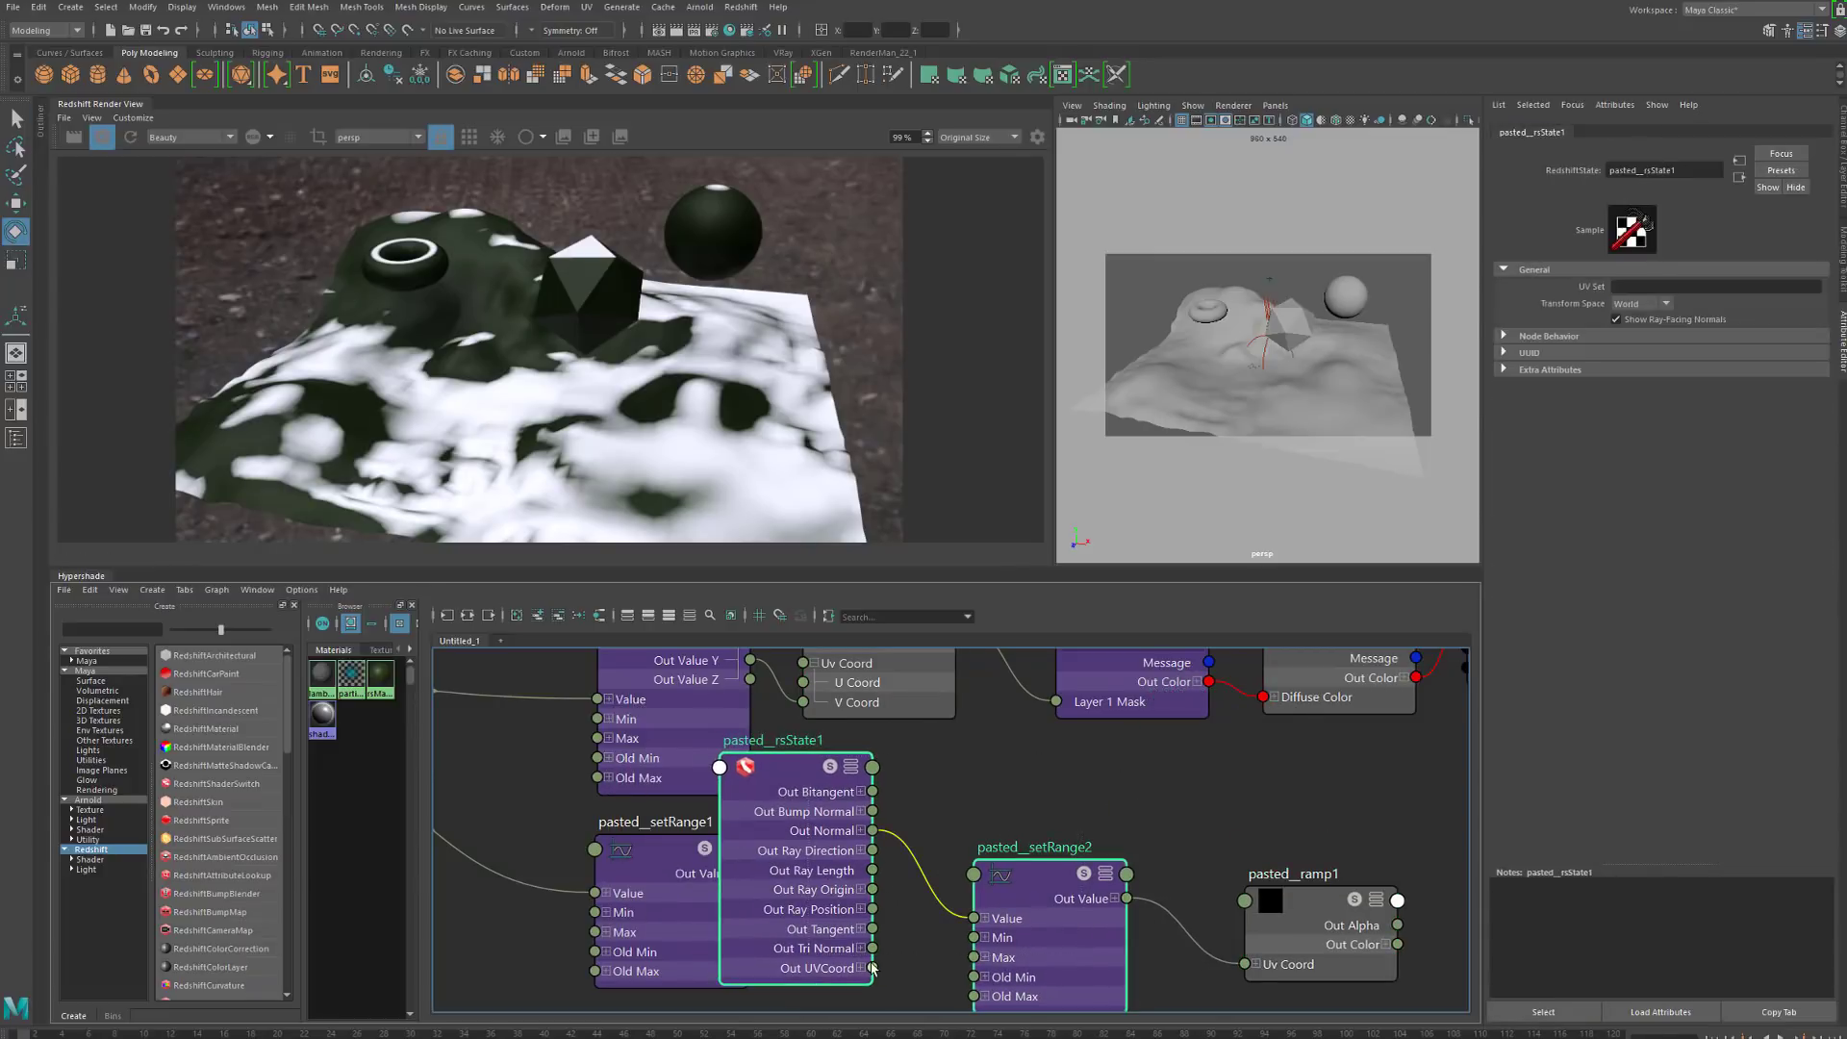
key("Delete")
left_click_drag(1298, 958, 866, 907)
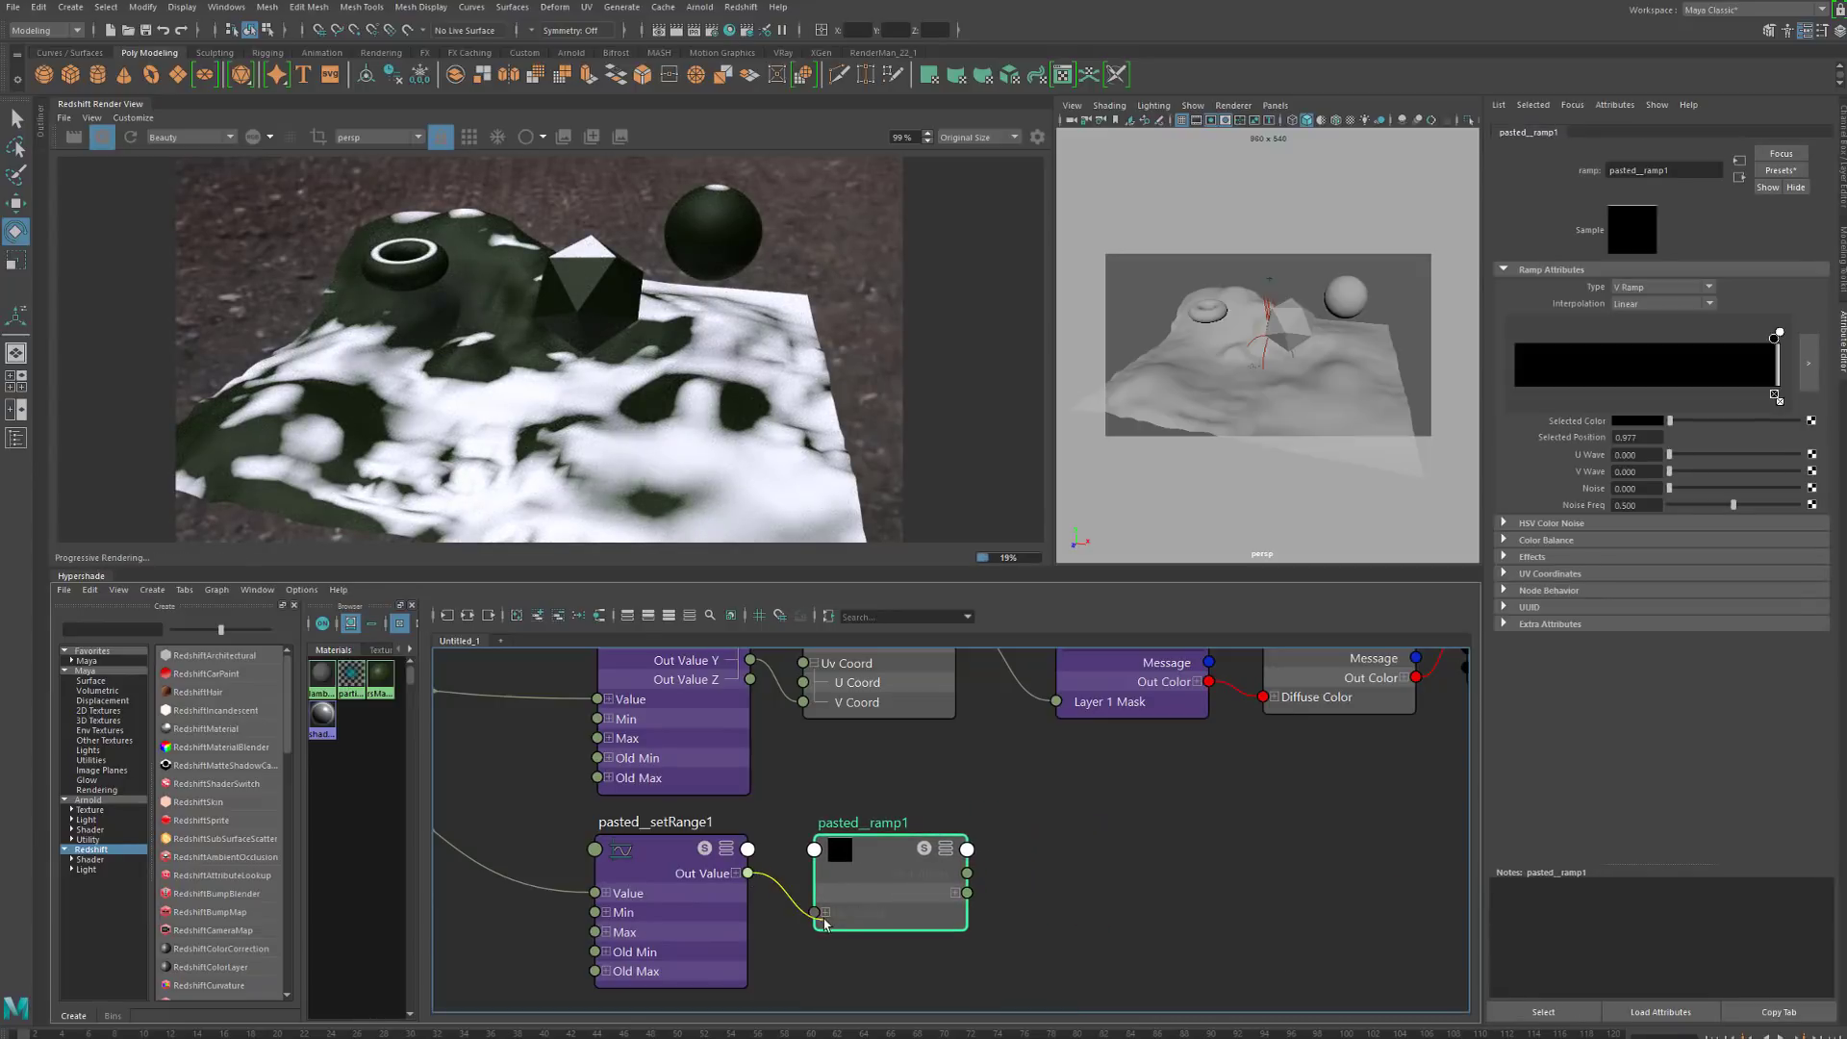
Expand the component channels and connect pasted__setRange1's Out Value Y to pasted__ramp1's V Coord
left_click_drag(823, 915, 779, 926)
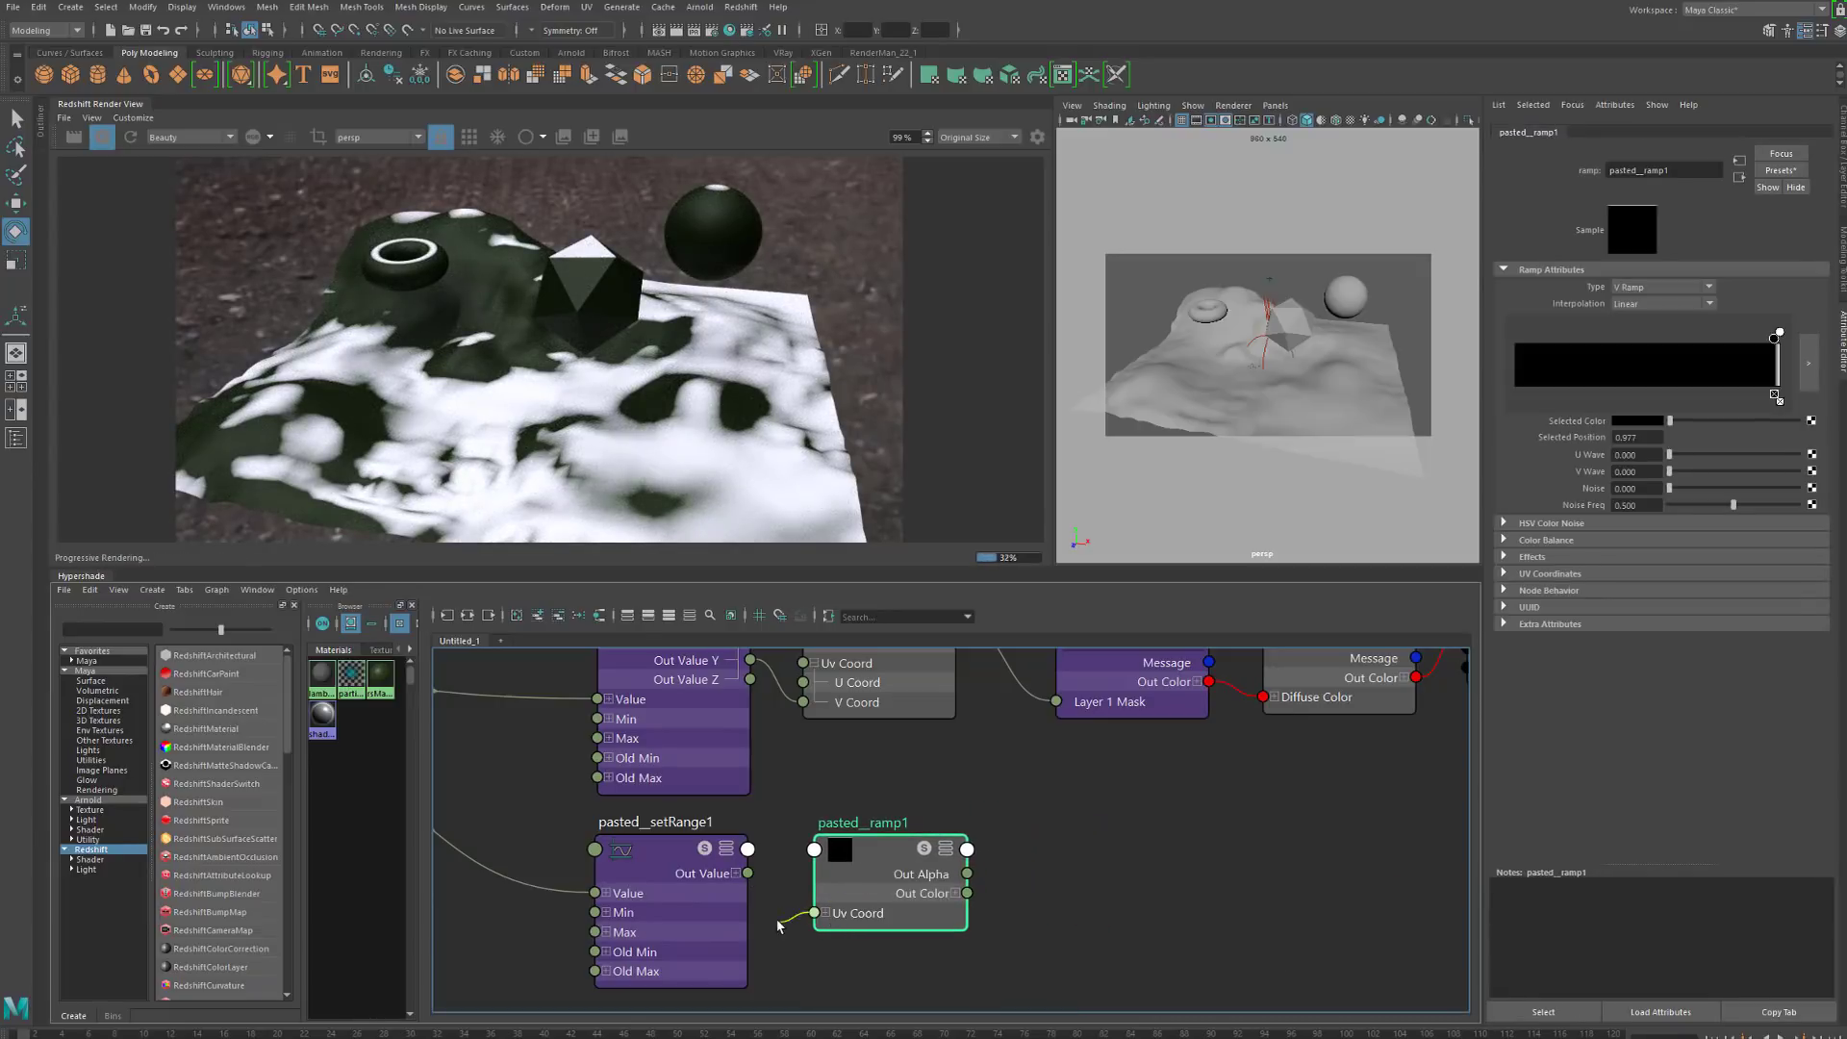
left_click(827, 913)
left_click(736, 873)
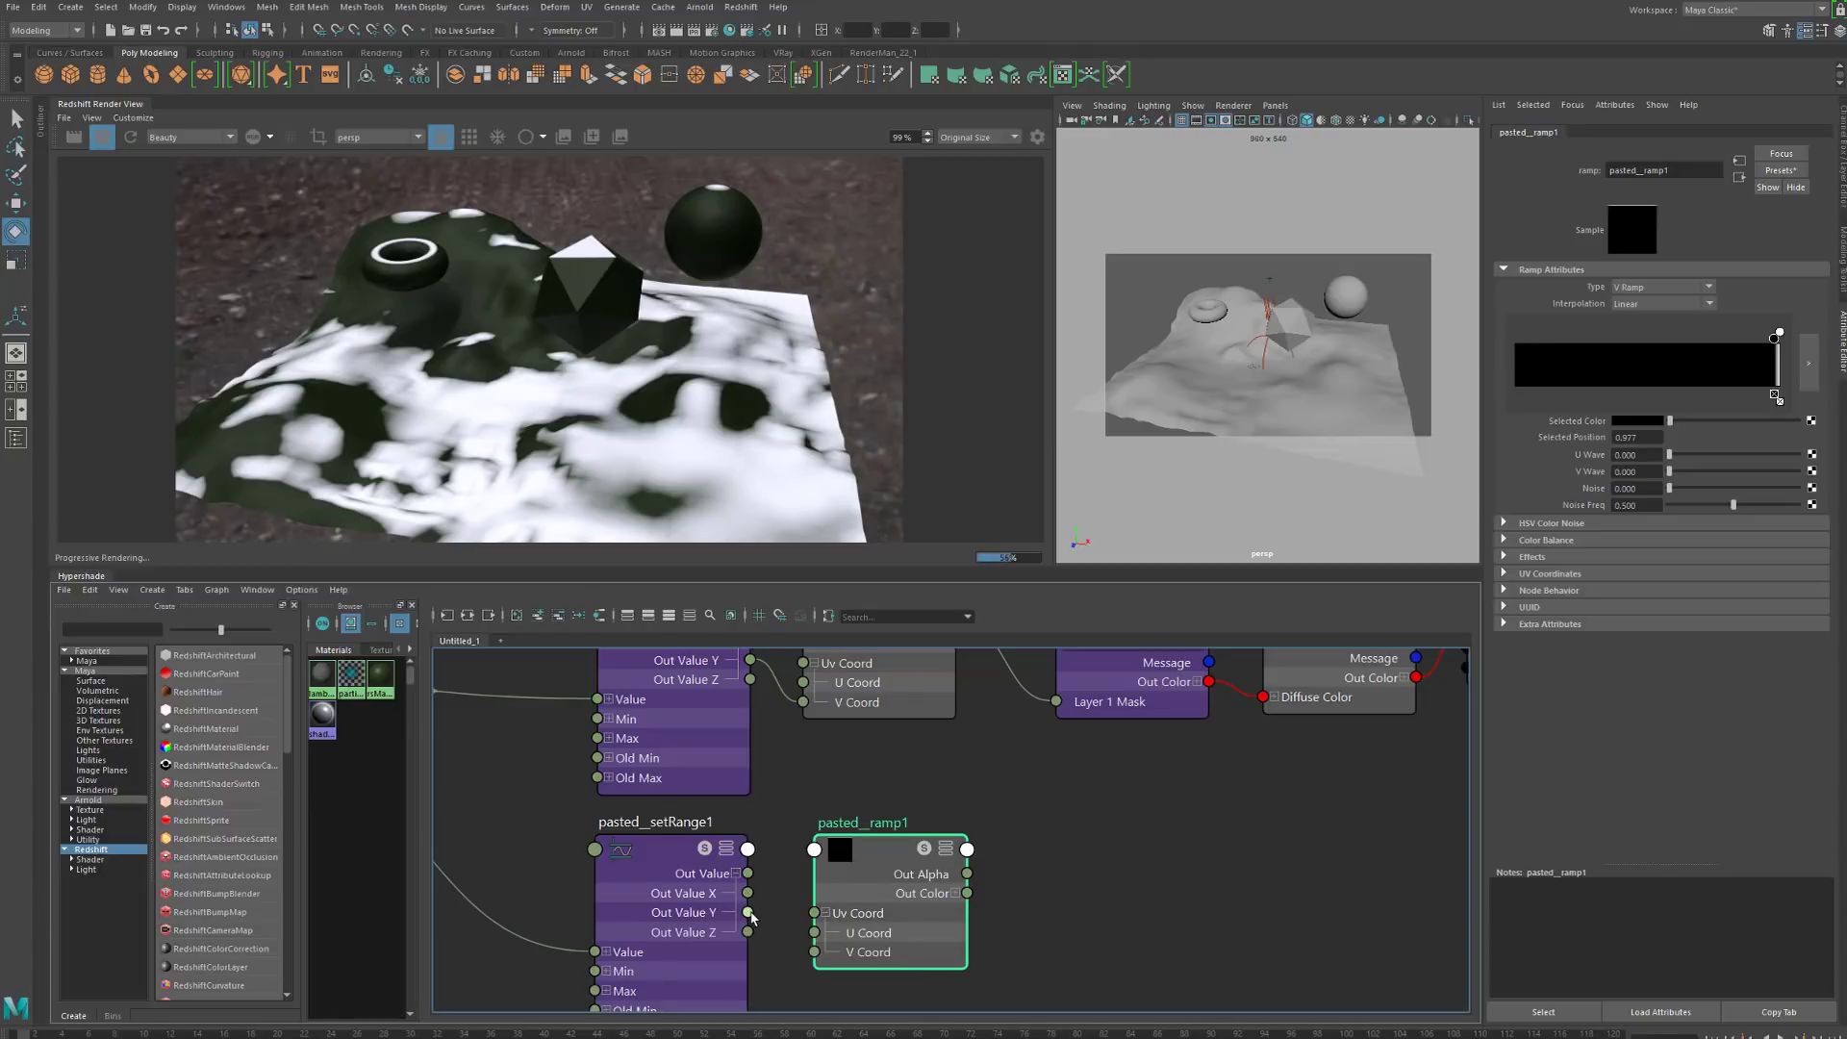
left_click_drag(750, 913, 818, 951)
Move rsMaterial1SG, rsMaterial1 and rsColorLayer1 farther from the ramps to free space in the graph
right_click_drag(1236, 782, 954, 842, "alt")
left_click(914, 865)
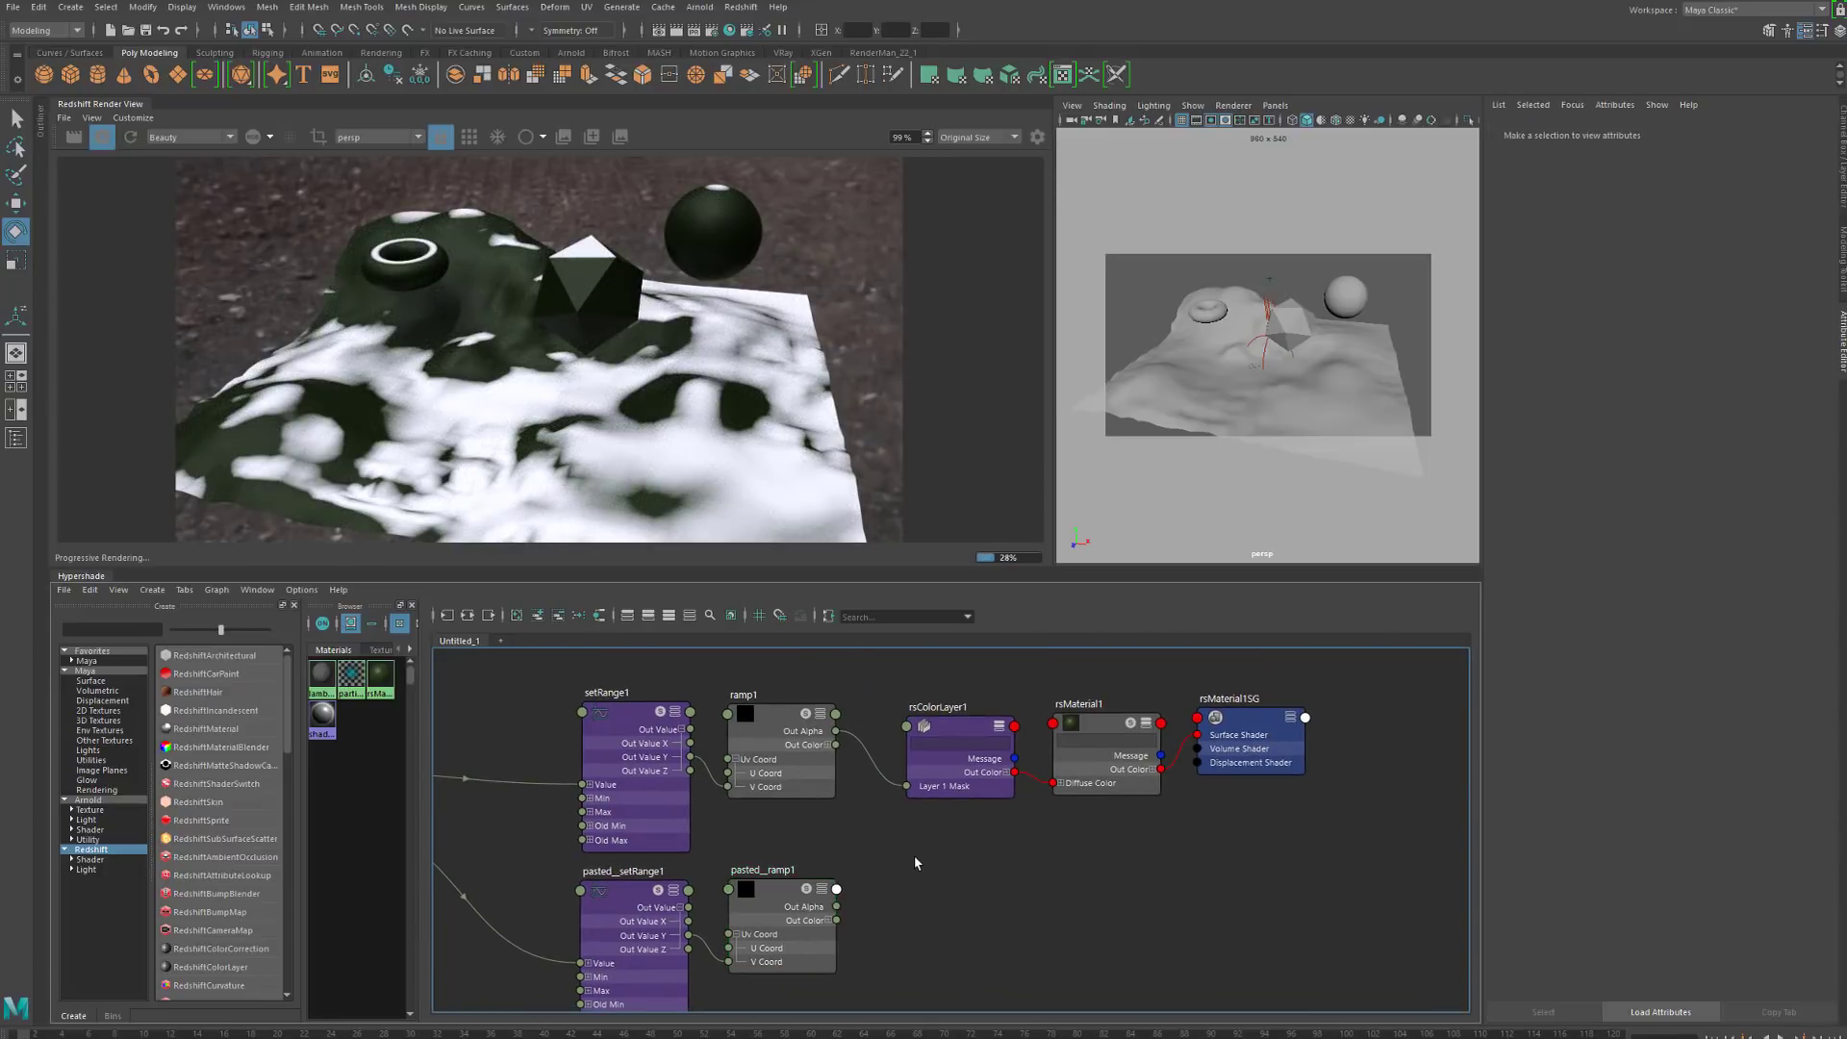
left_click_drag(1344, 878, 1145, 722)
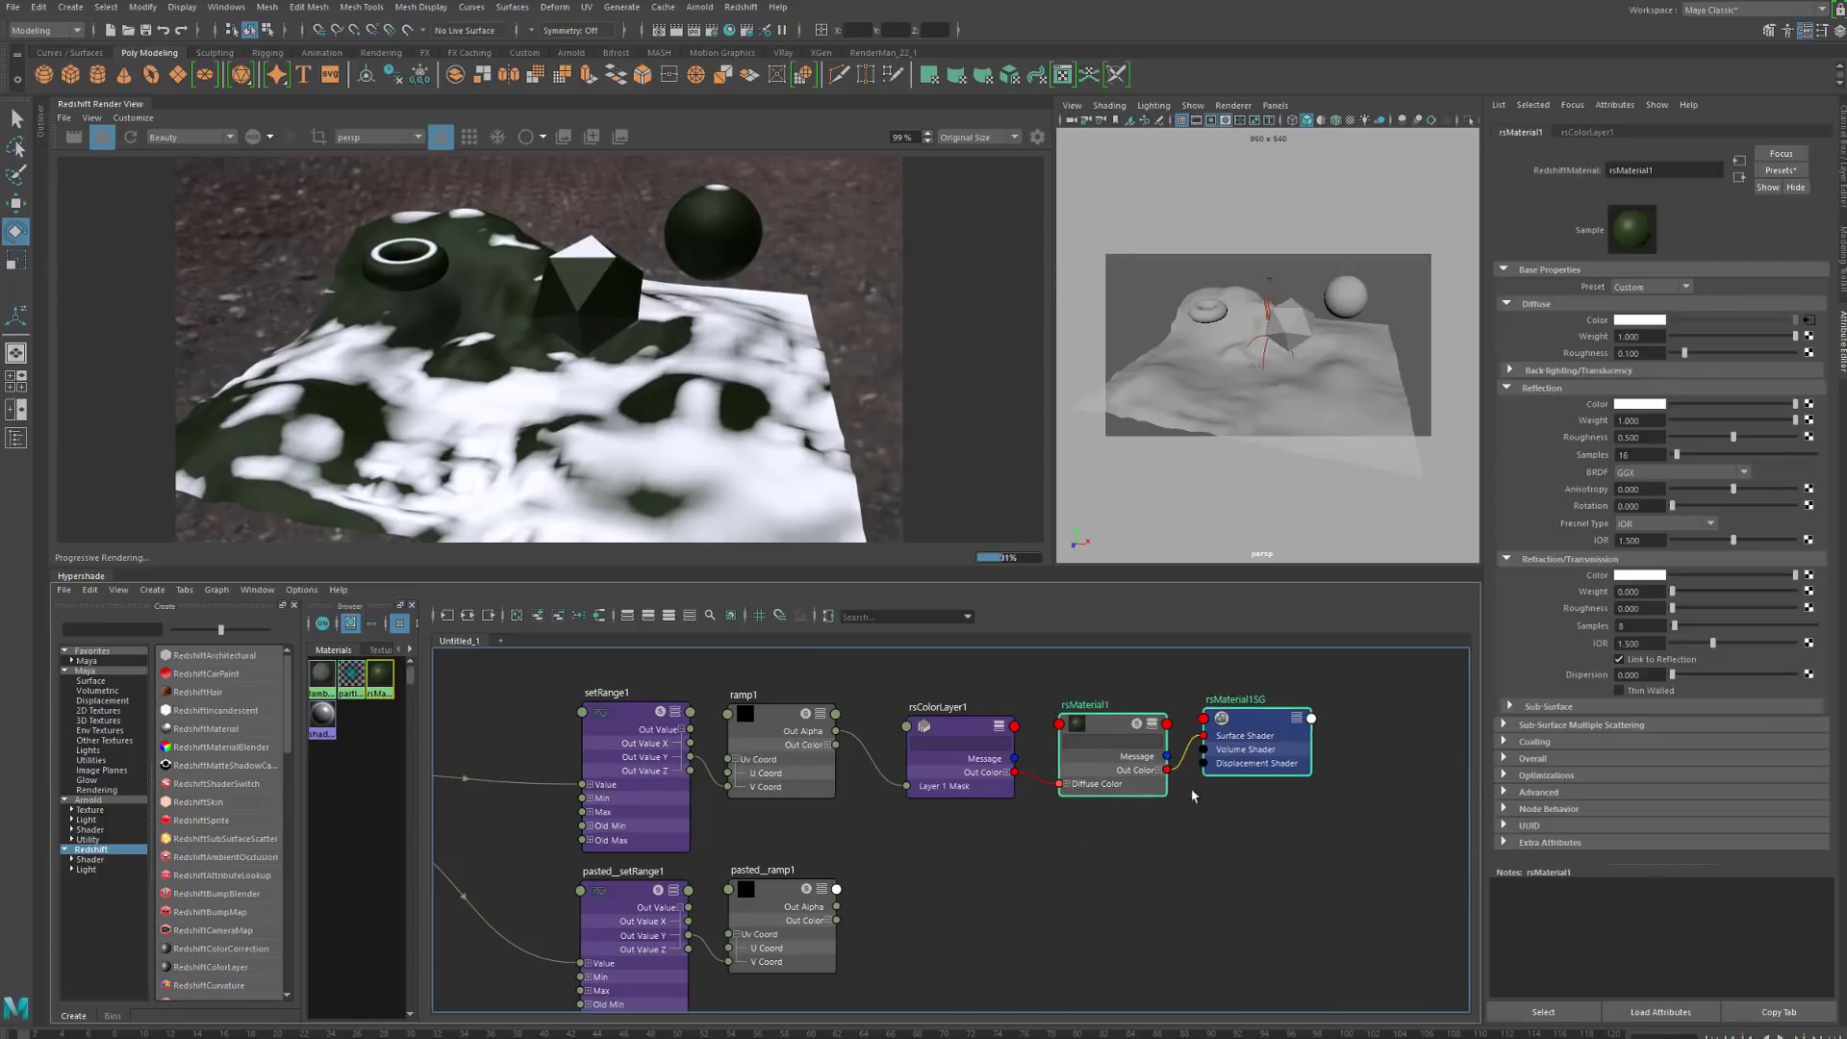
left_click_drag(1136, 792, 1258, 797)
left_click_drag(958, 761, 1088, 776)
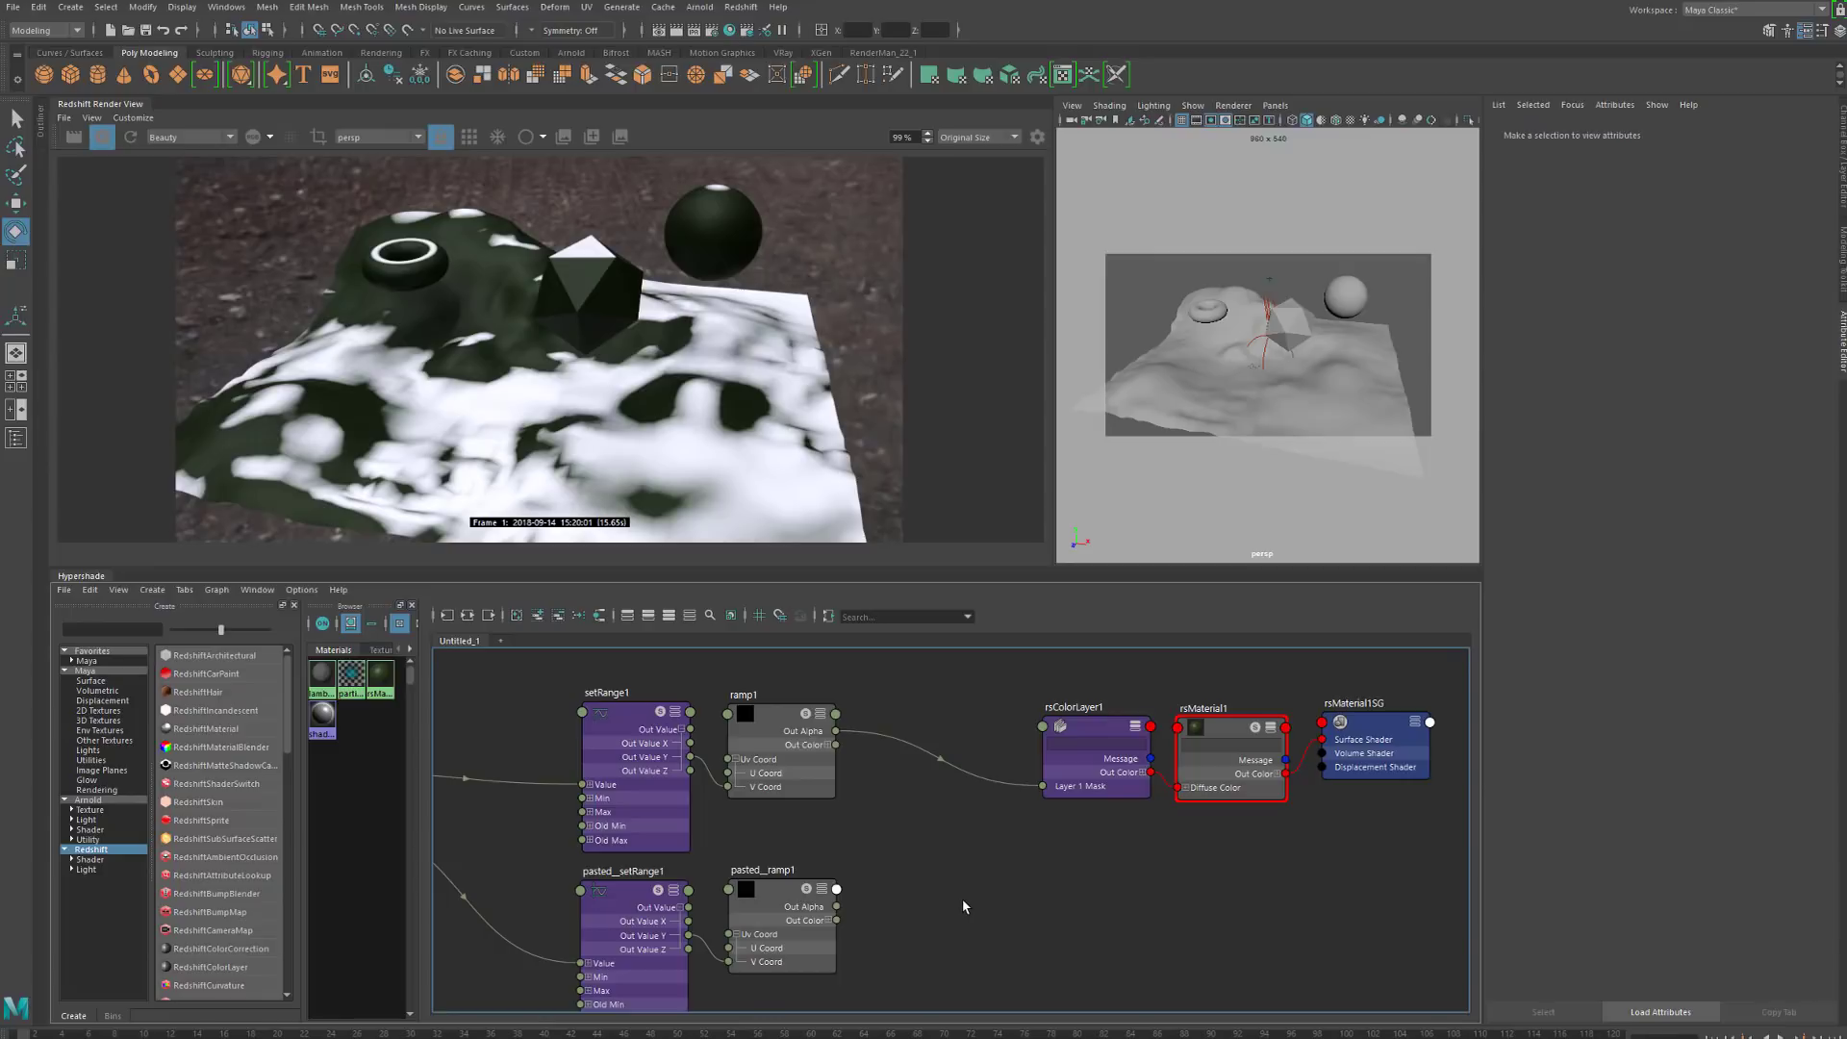
Create a multiplyDivide node and place it between the two ramps and rsColorLayer1
key("Tab")
type("m")
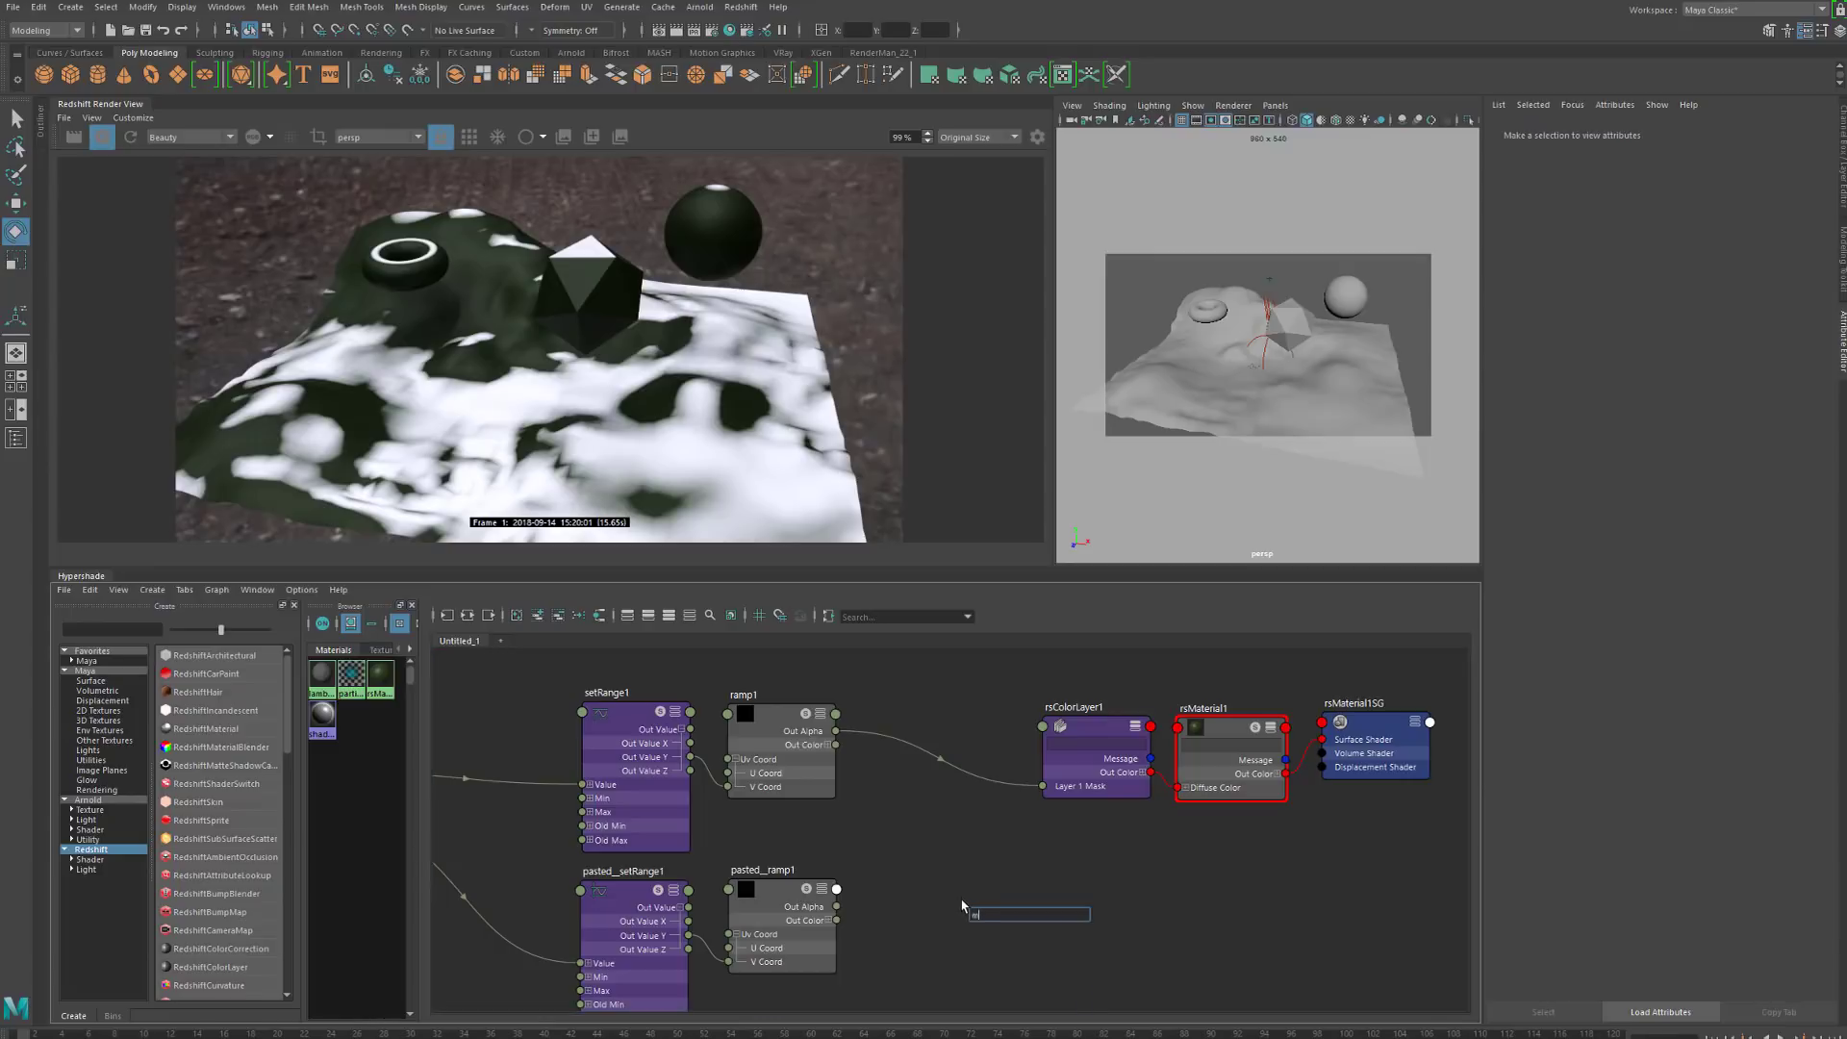
type("ultipl")
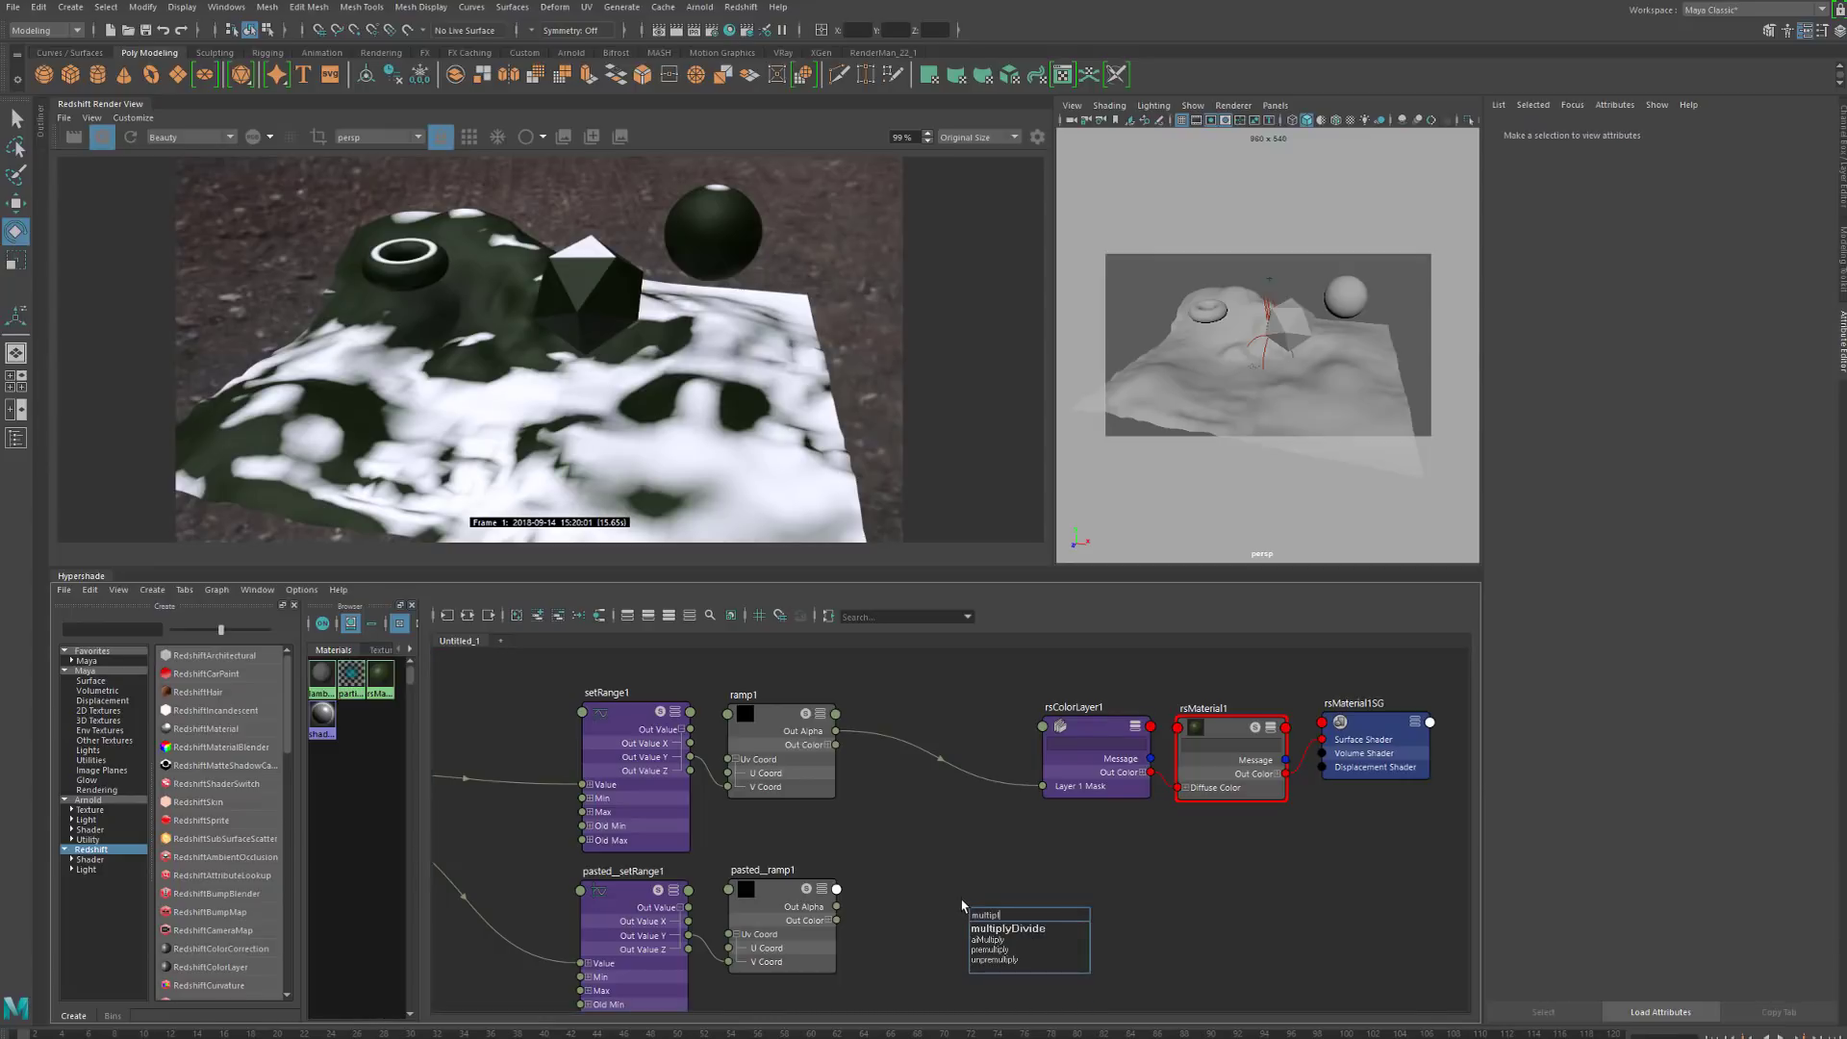
key("Down")
key("Down")
key("Up")
key("Return")
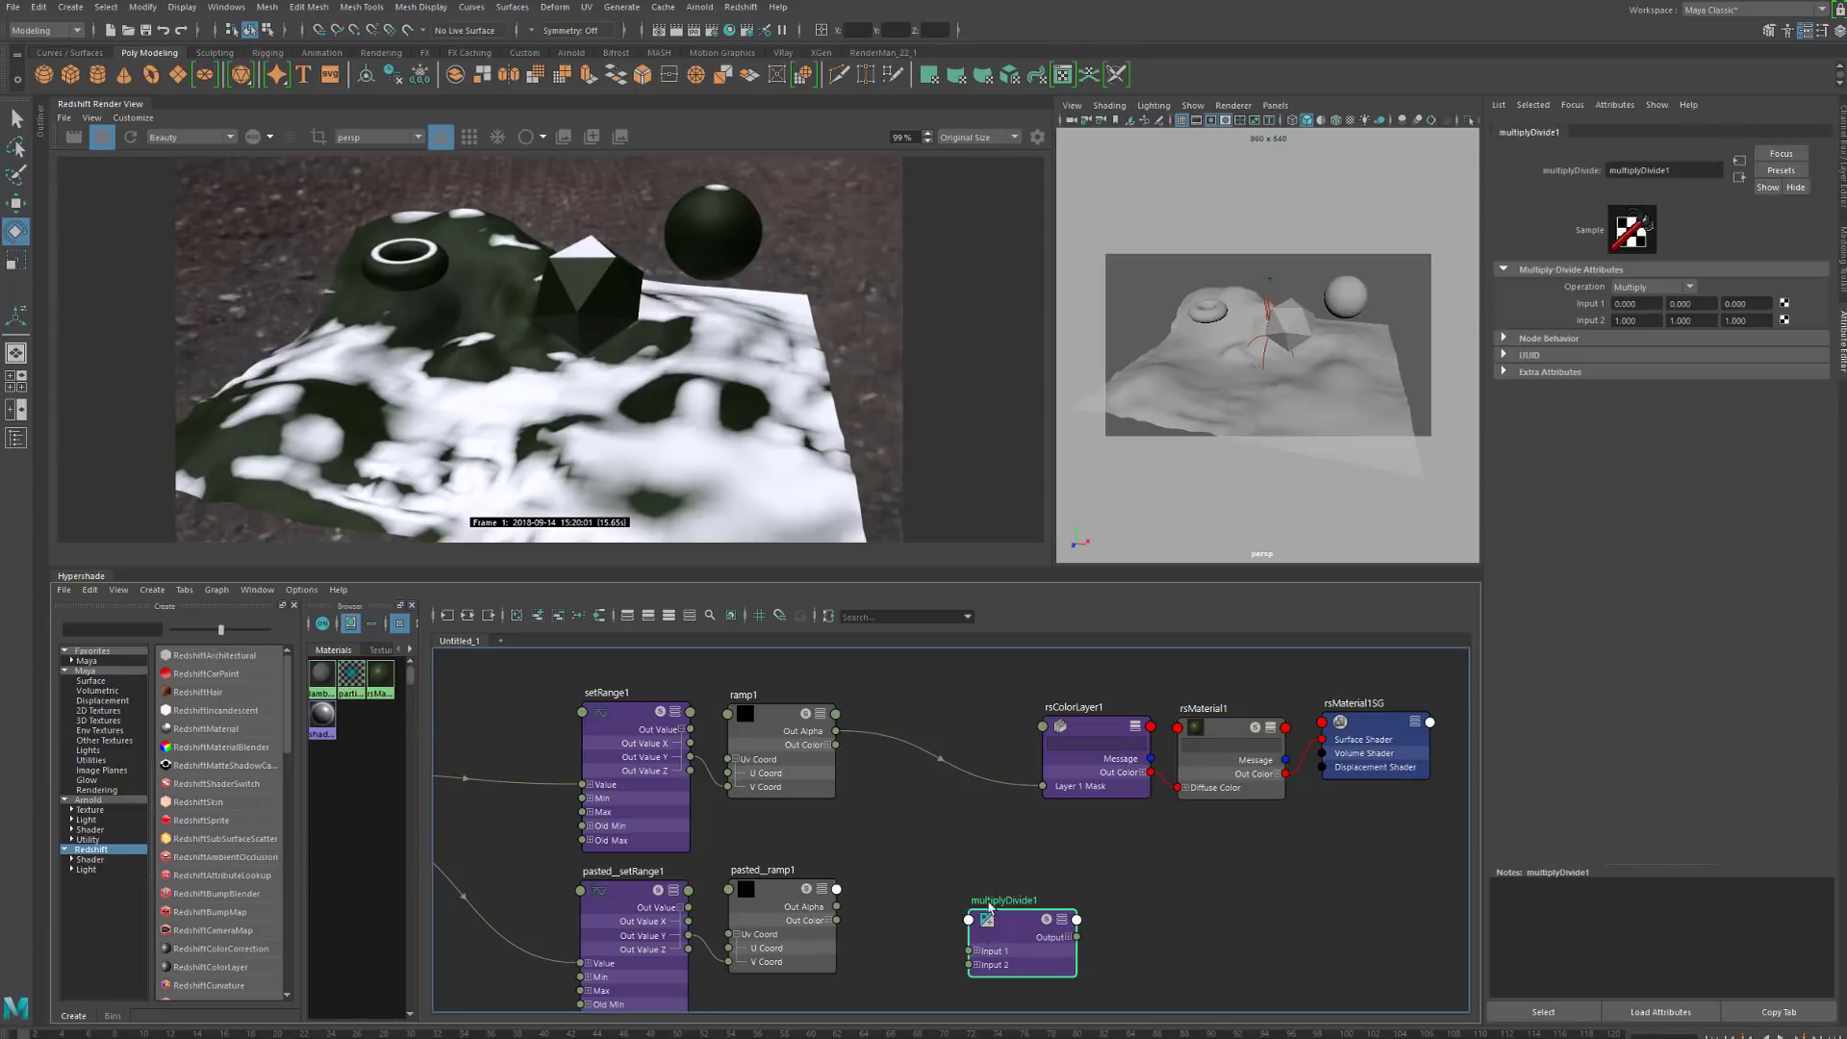
left_click_drag(998, 951, 935, 861)
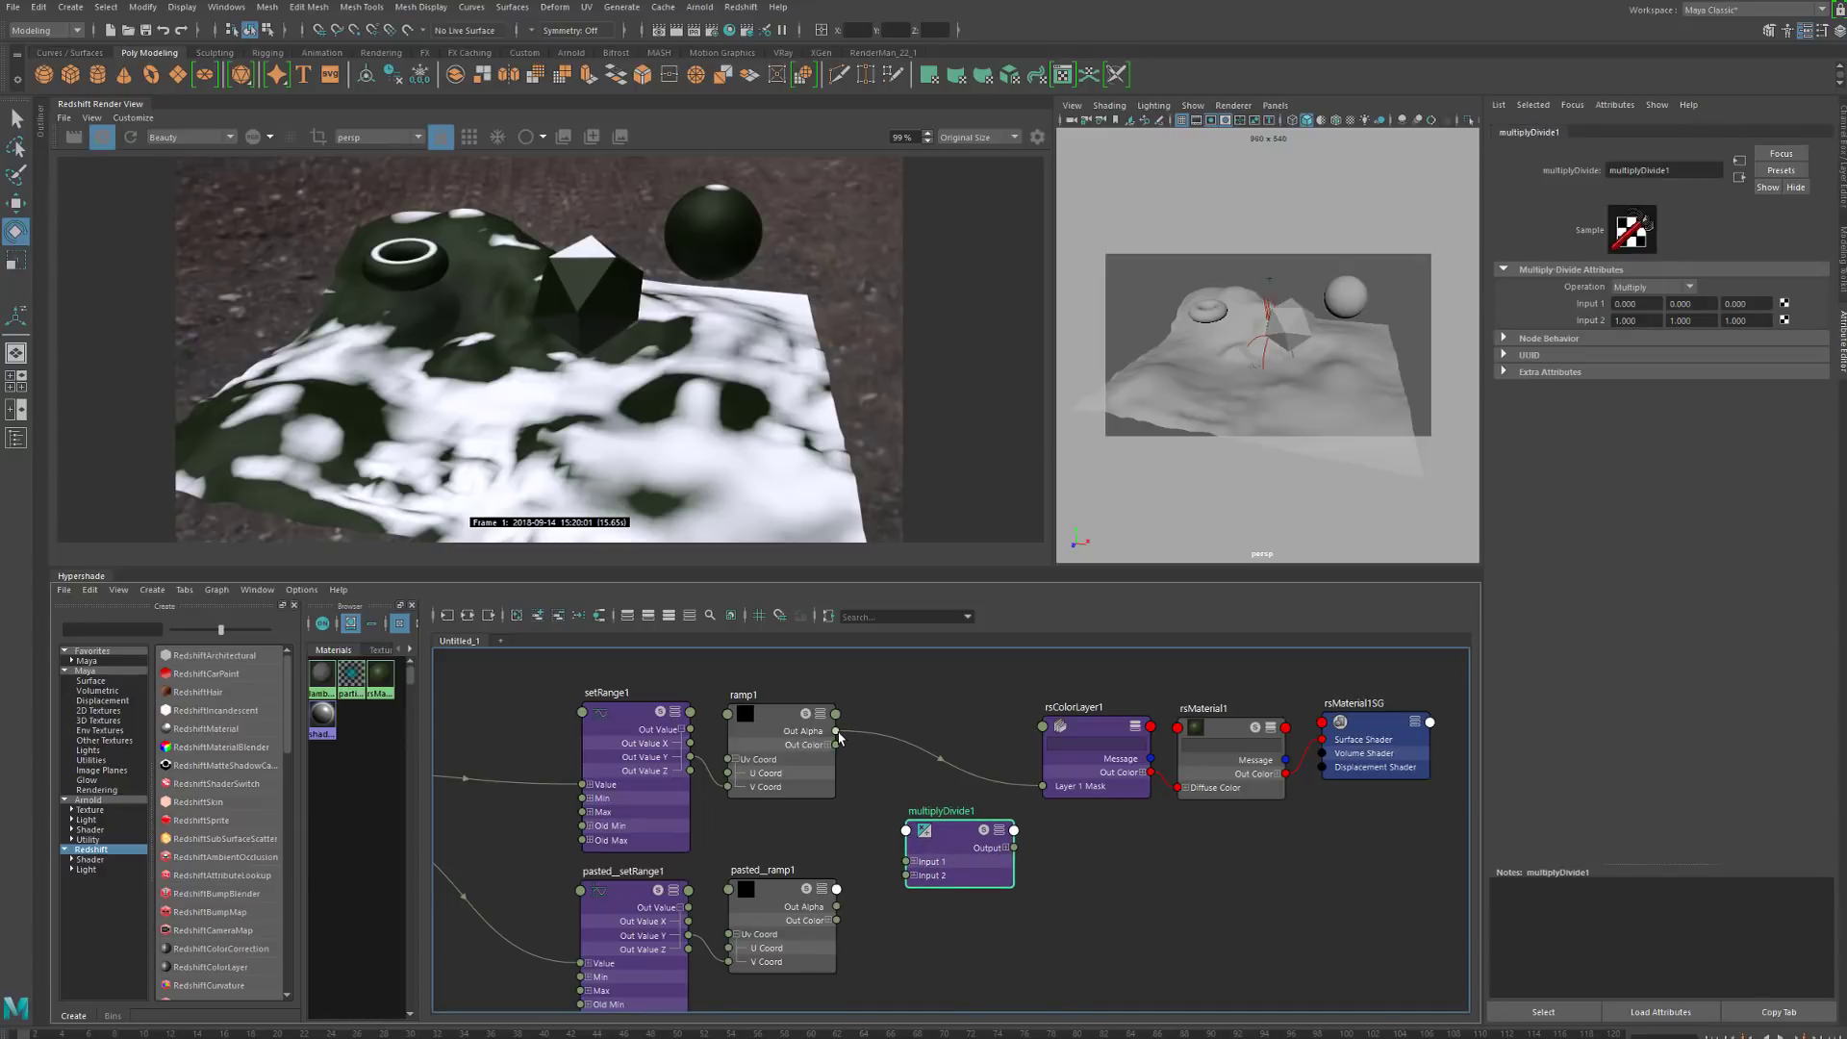
Connect ramp1's Out Color to multiplyDivide1's Input 1 and pasted__ramp1's Out Color to its Input 2
left_click_drag(837, 733, 928, 871)
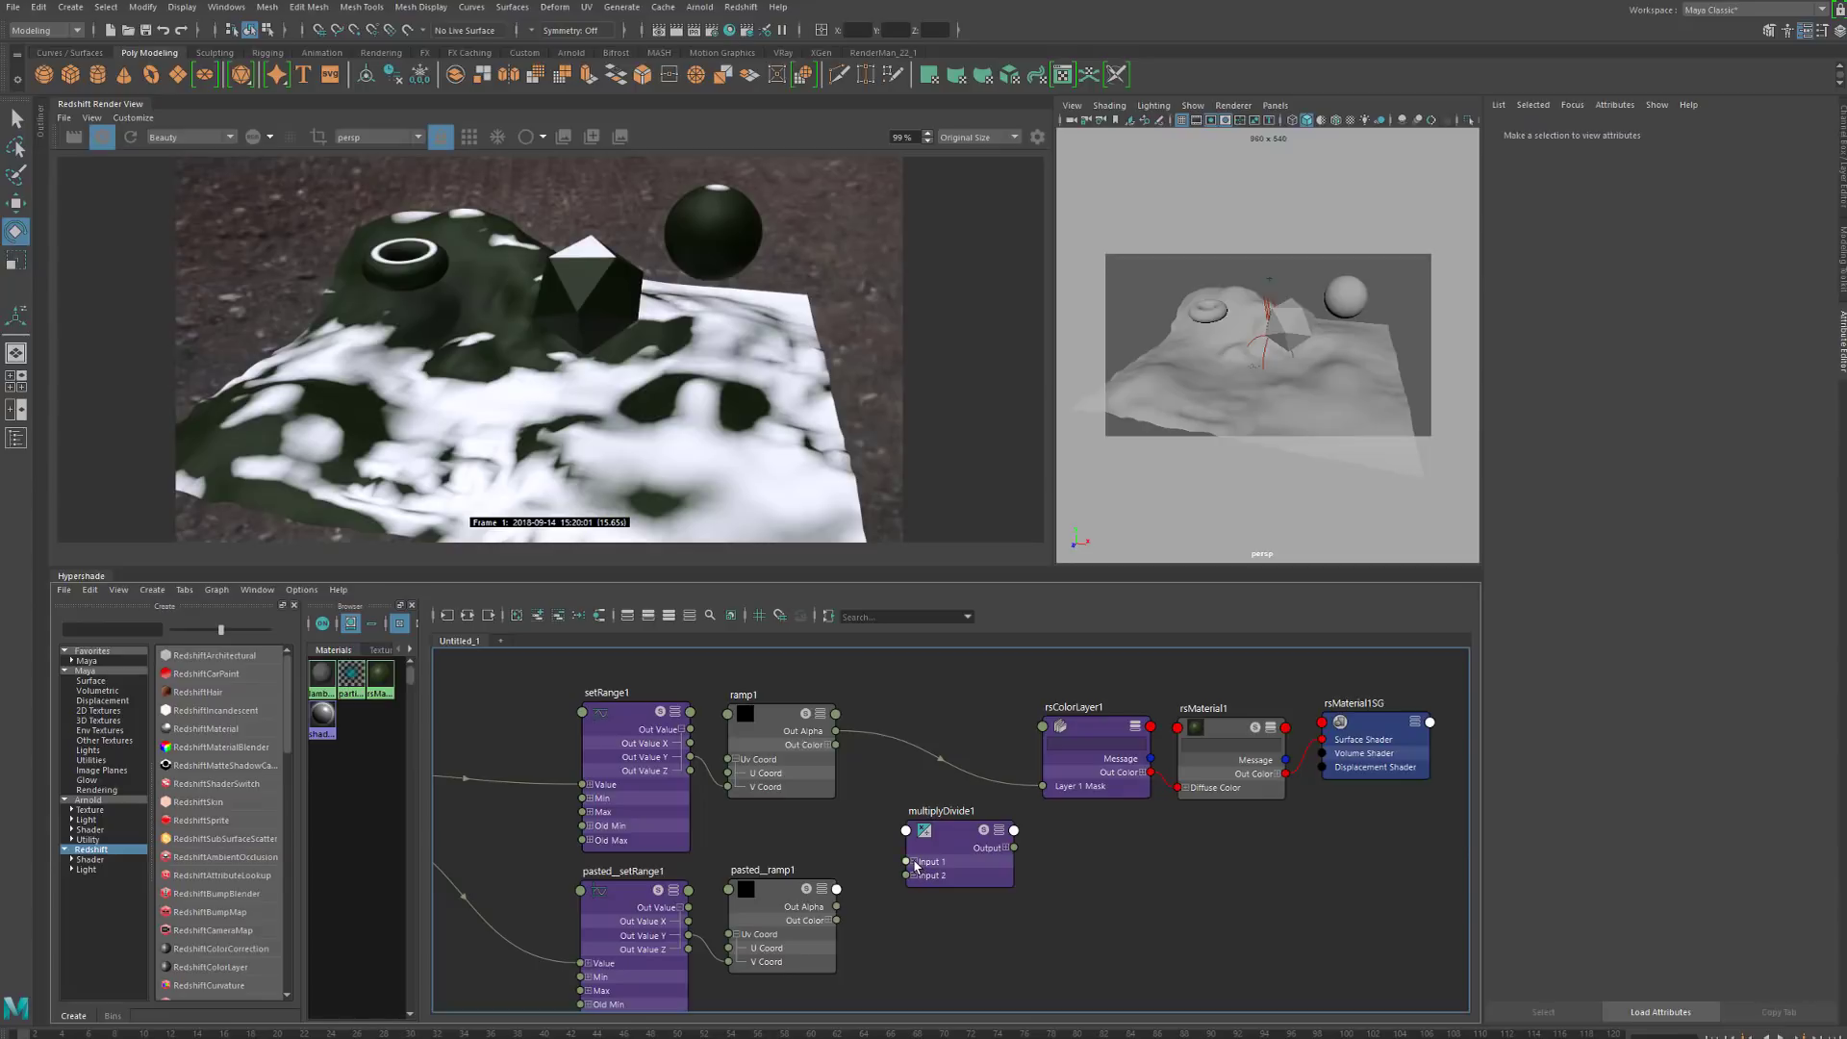
left_click_drag(877, 811, 908, 862)
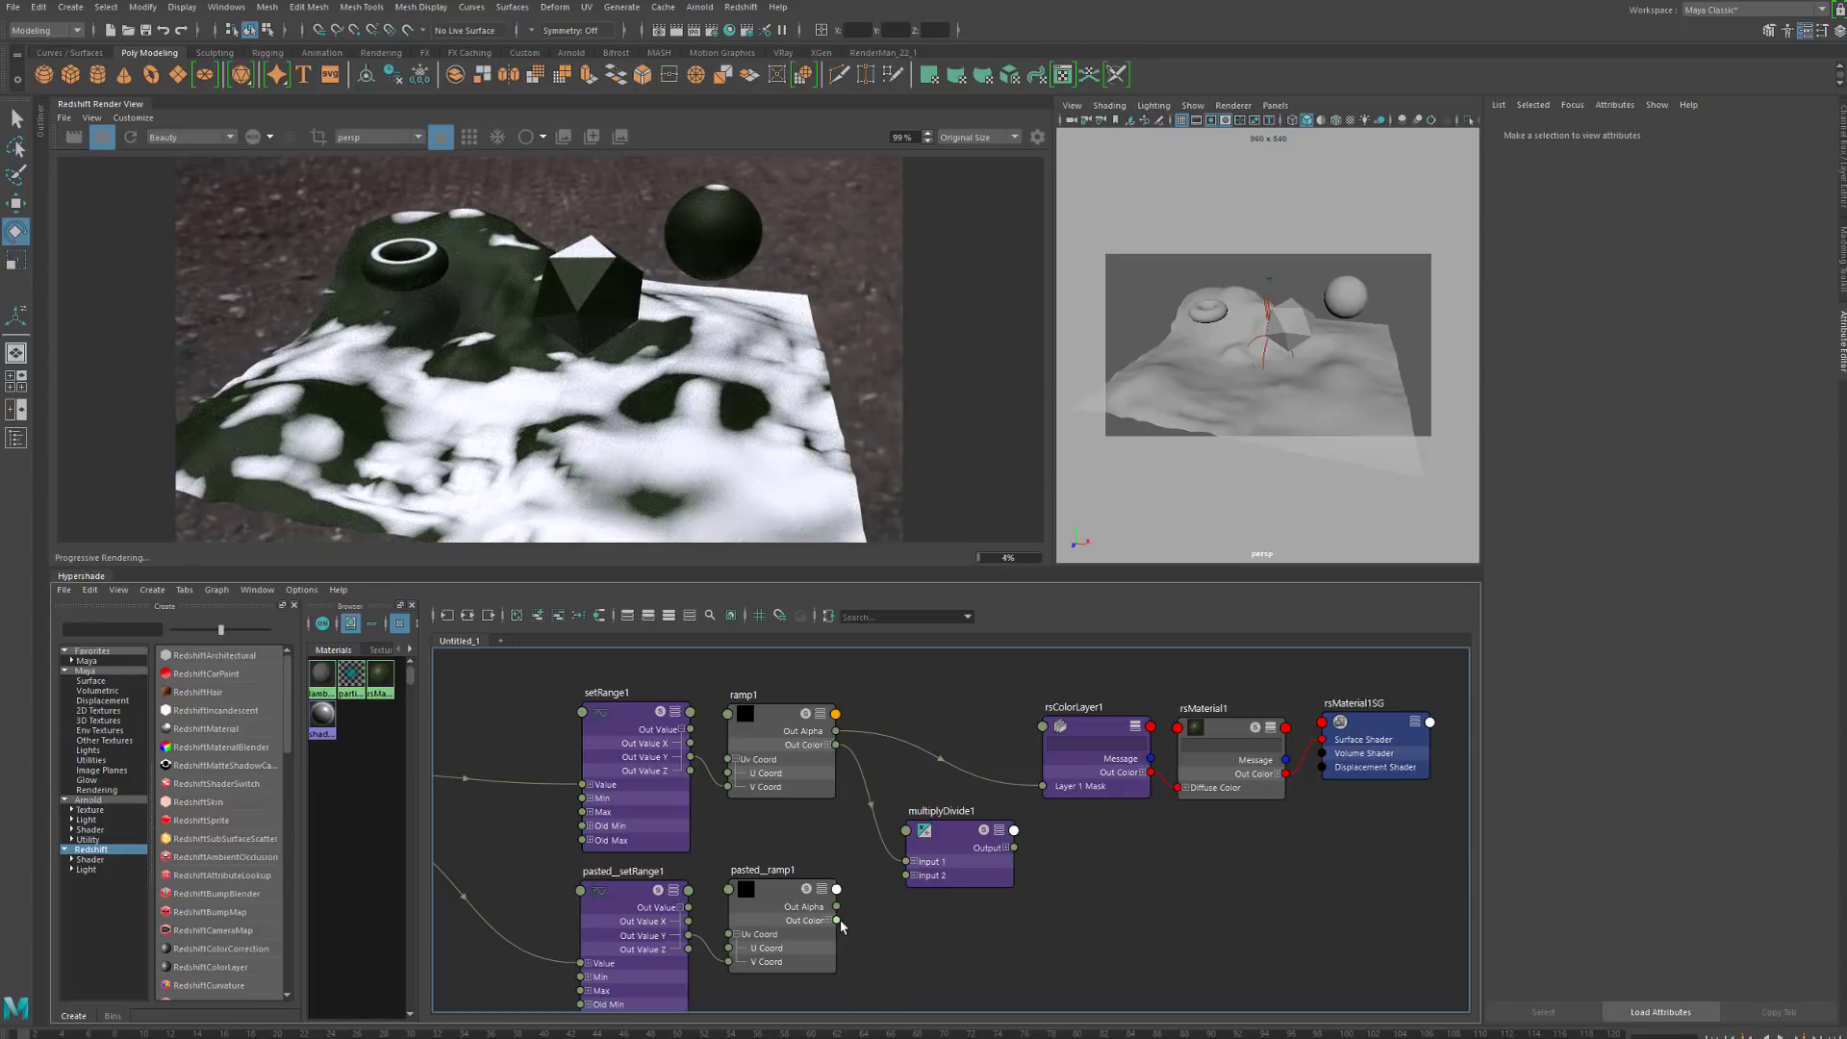
left_click_drag(839, 921, 895, 978)
left_click_drag(907, 881, 964, 851)
Move rsMaterial1SG below rsMaterial1 and connect pasted__ramp1's Out Color to its Surface Shader to preview the ramp
left_click(1372, 767)
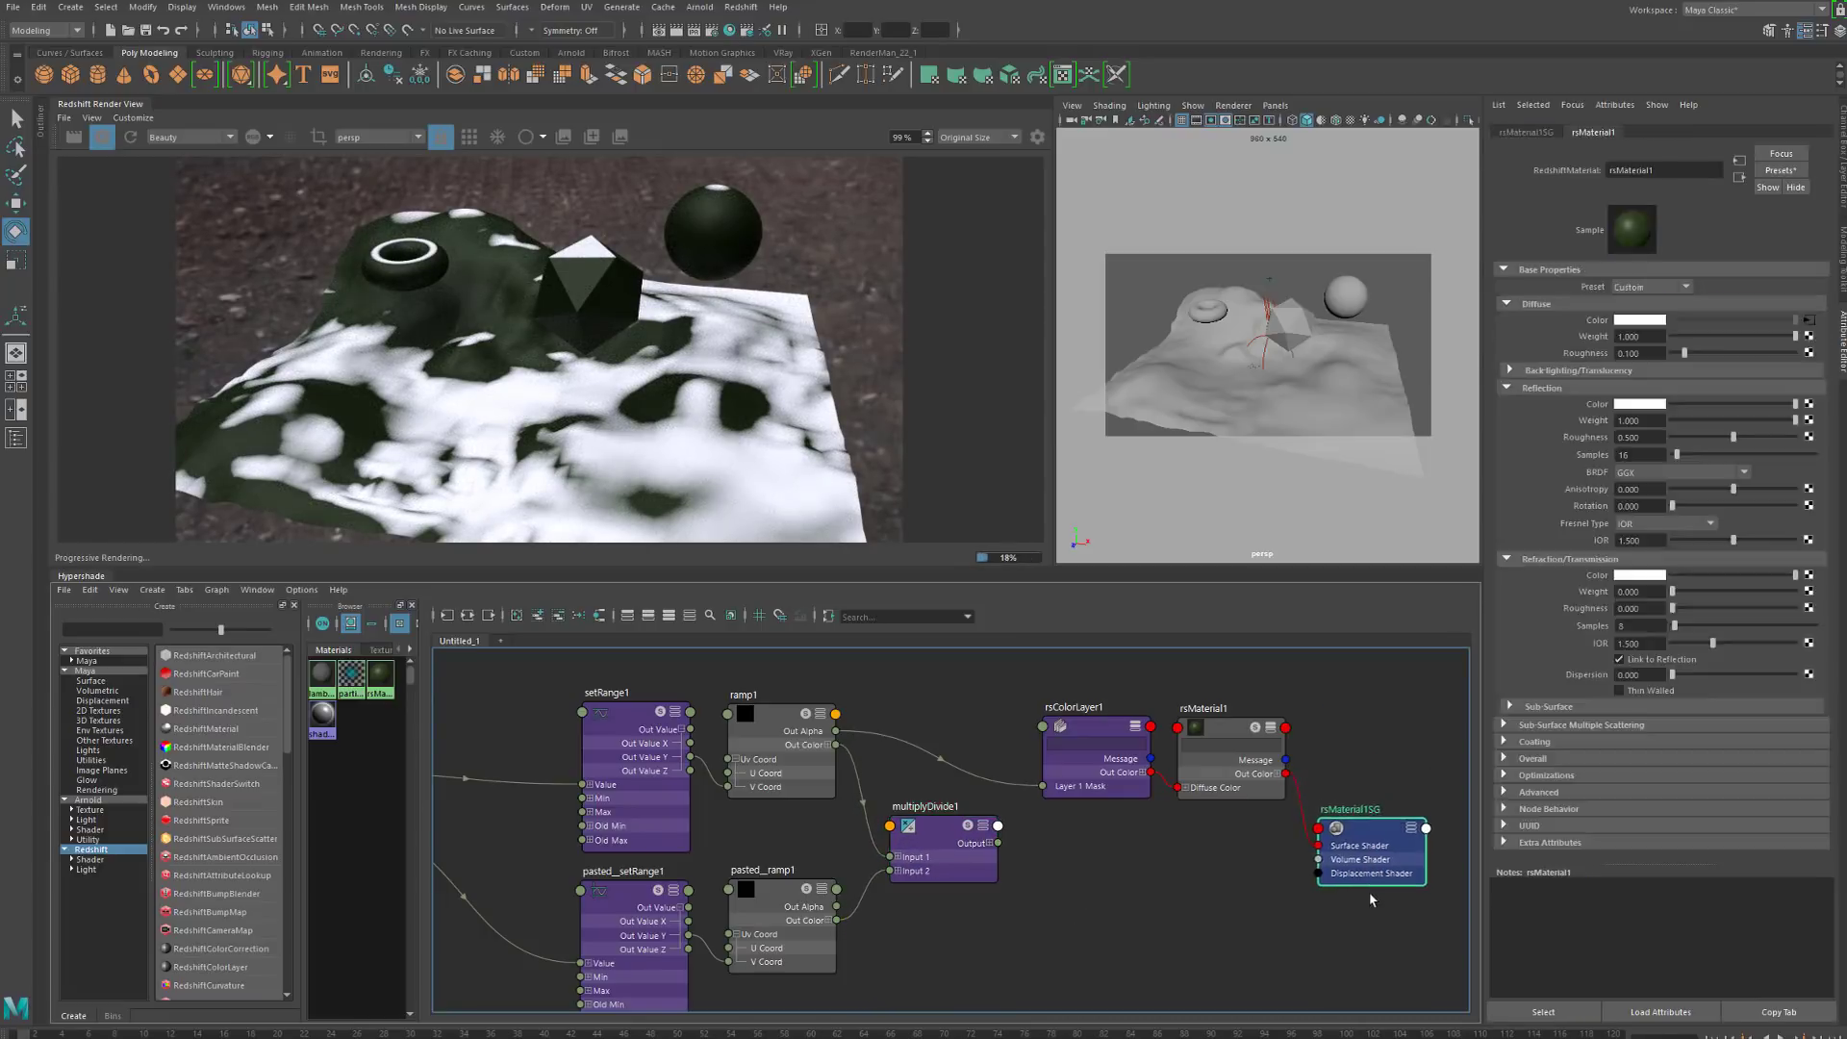
left_click_drag(1373, 767, 1375, 917)
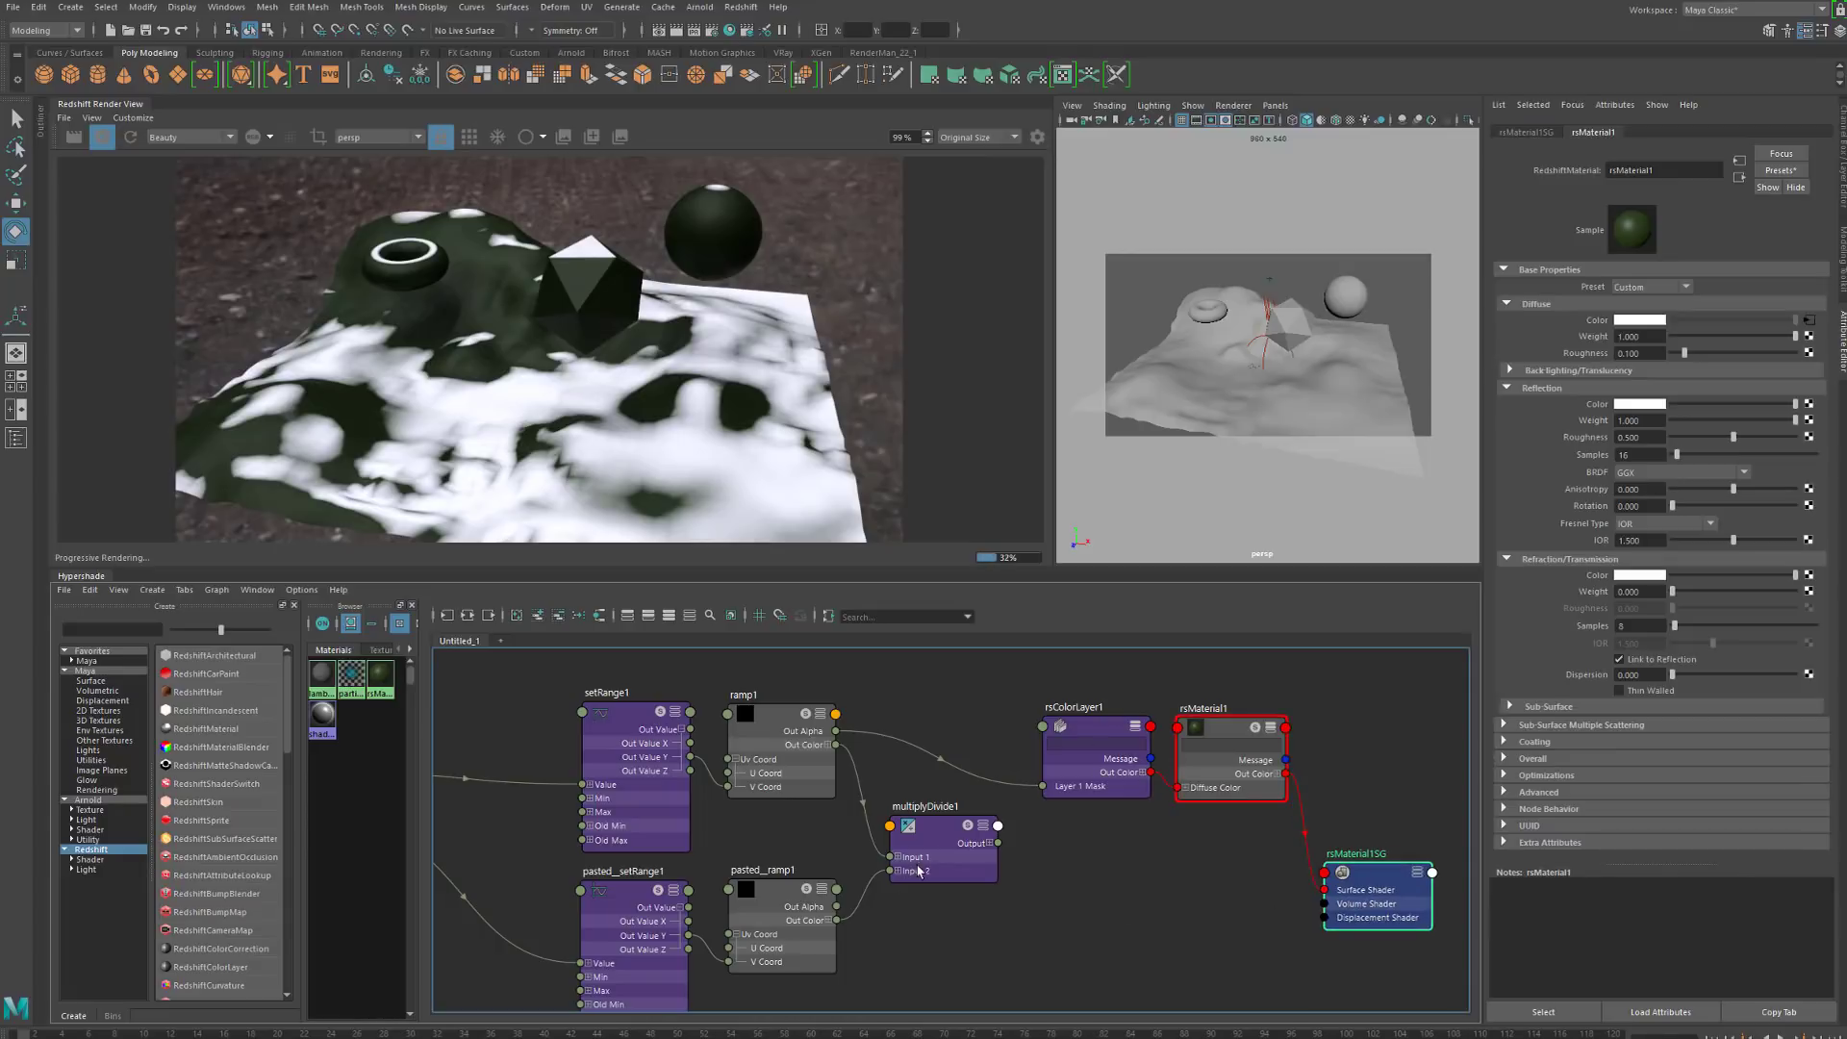
left_click_drag(918, 871, 936, 867)
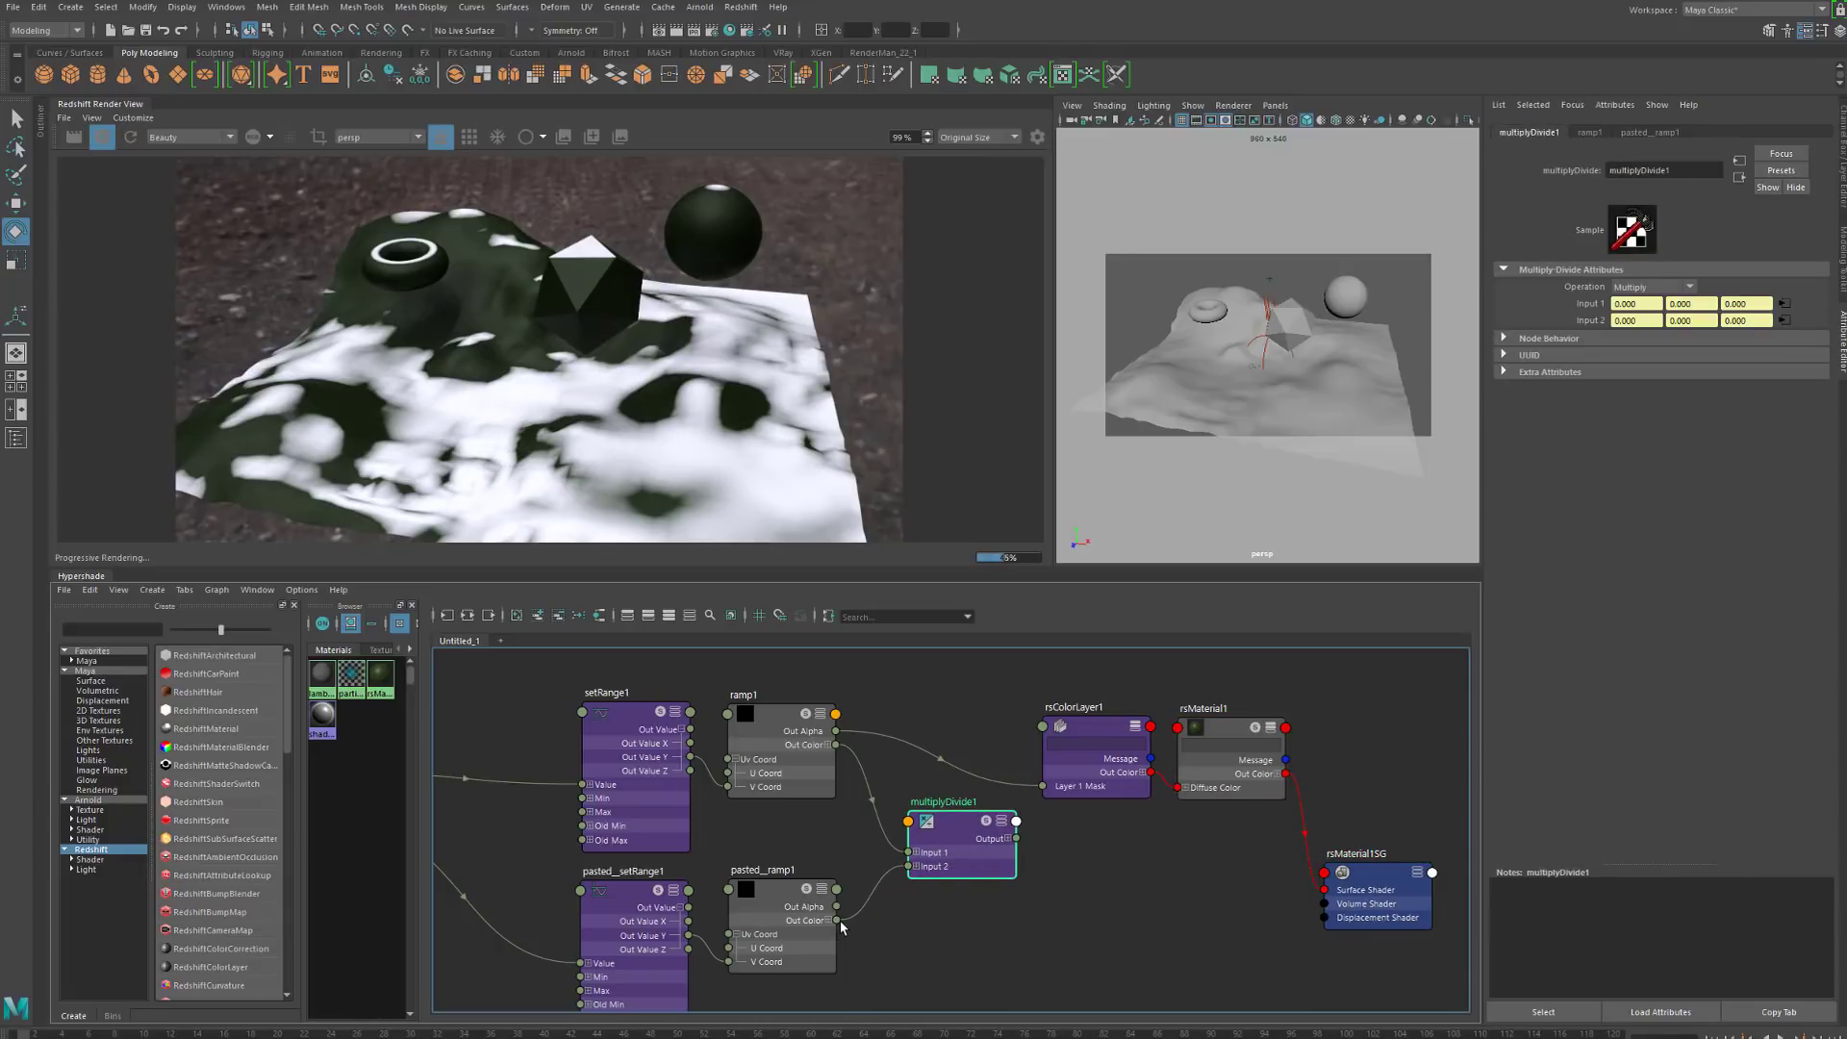
left_click_drag(844, 924, 1328, 890)
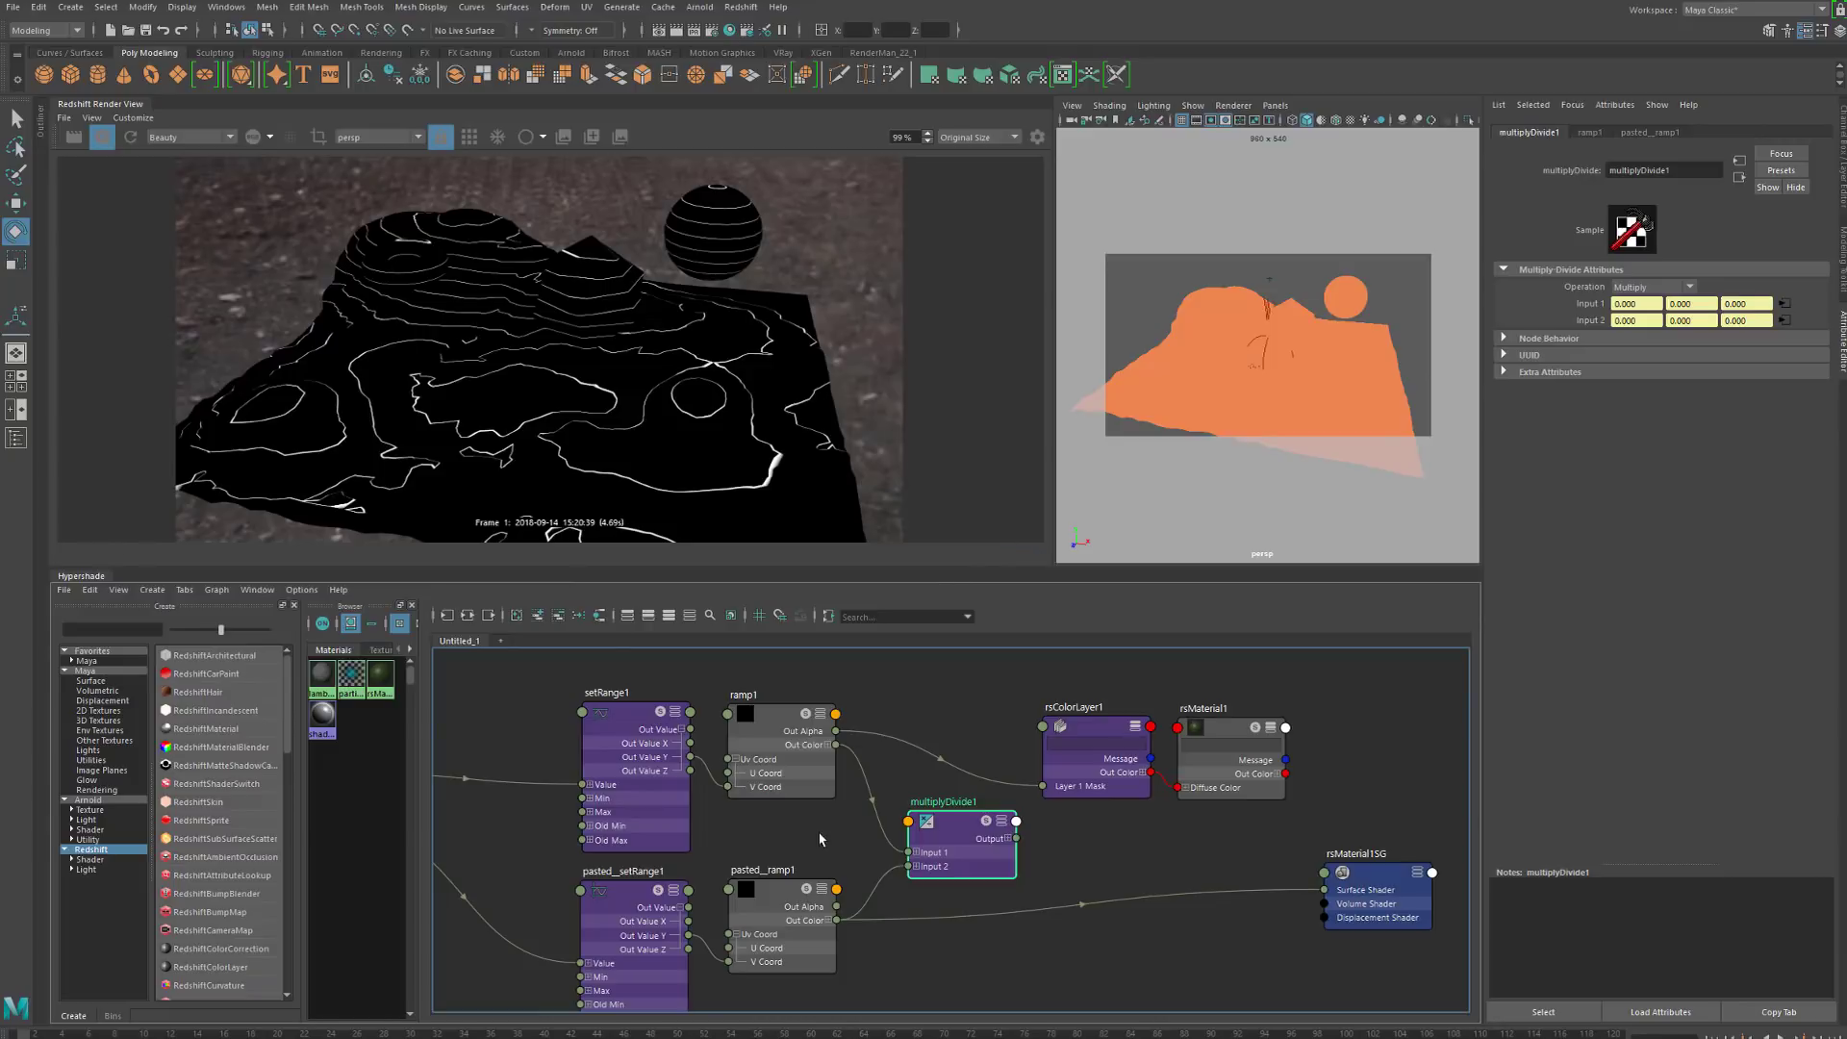
left_click_drag(1388, 912, 1360, 910)
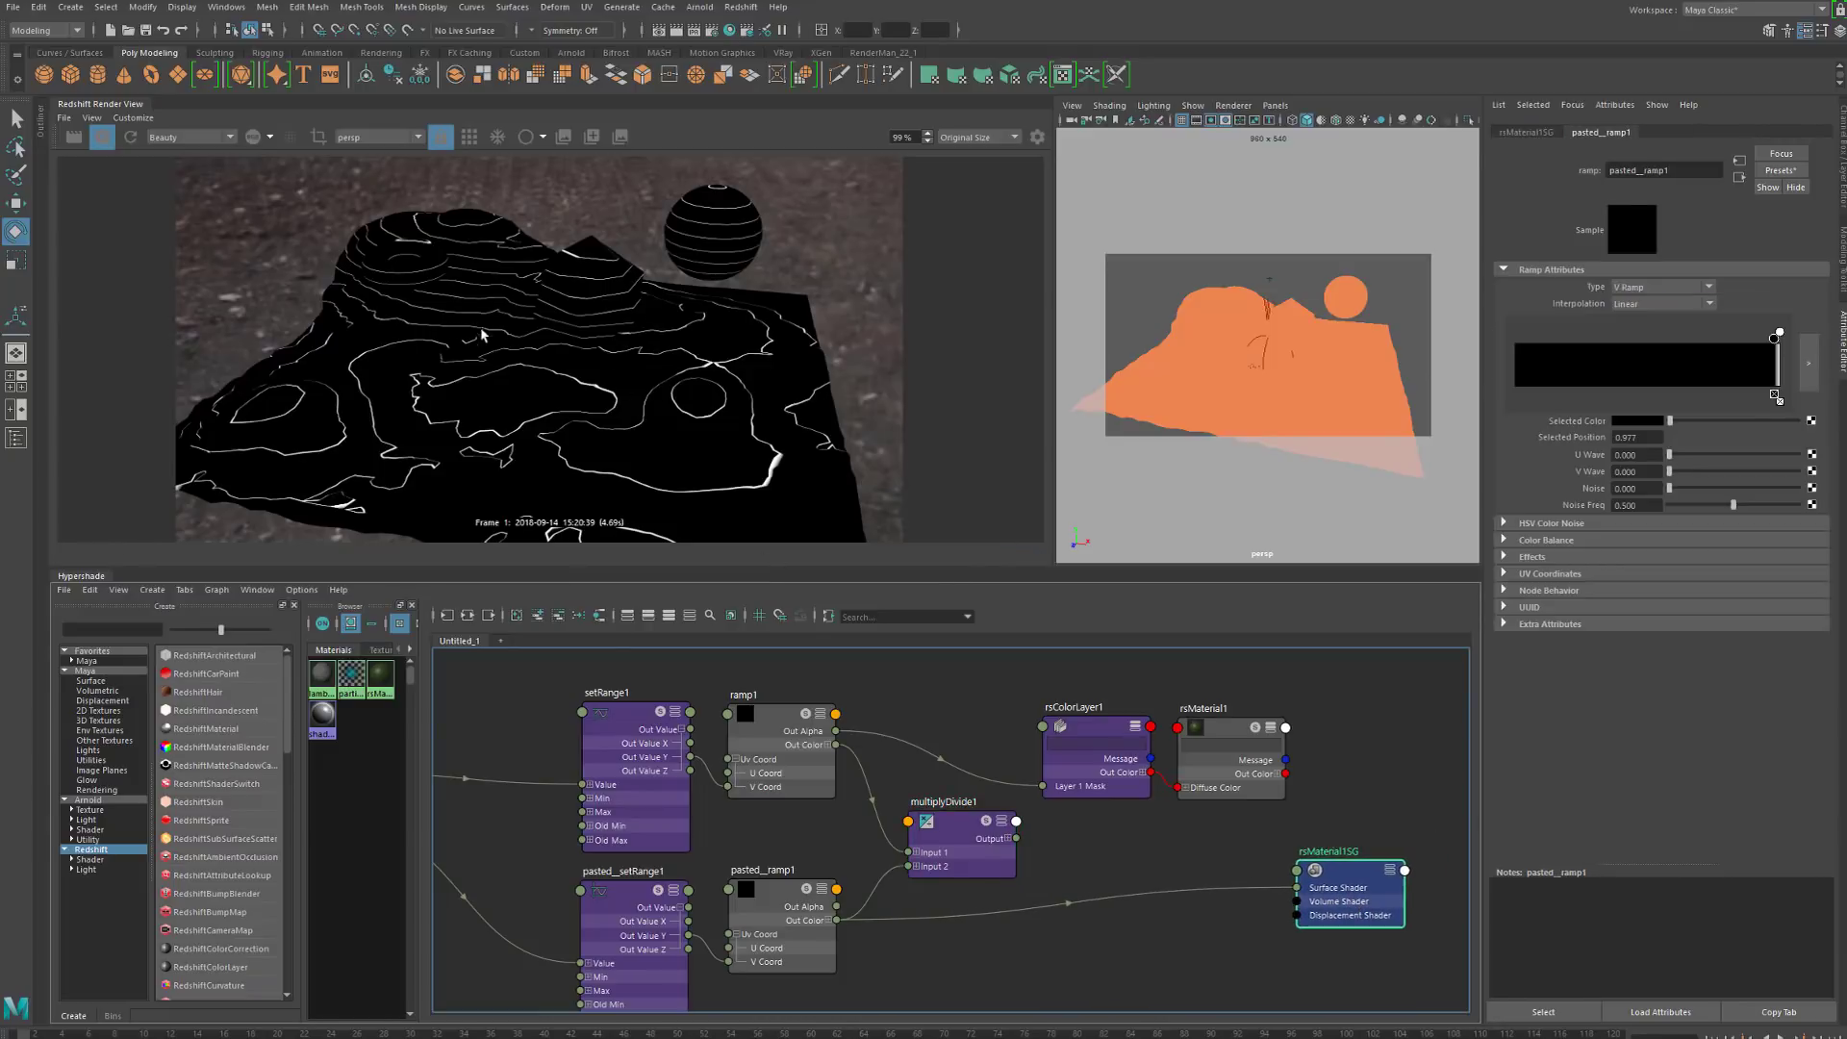
Set pasted__ramp1's black color marker to position 0.000, also testing it at about 0.59
left_click(783, 914)
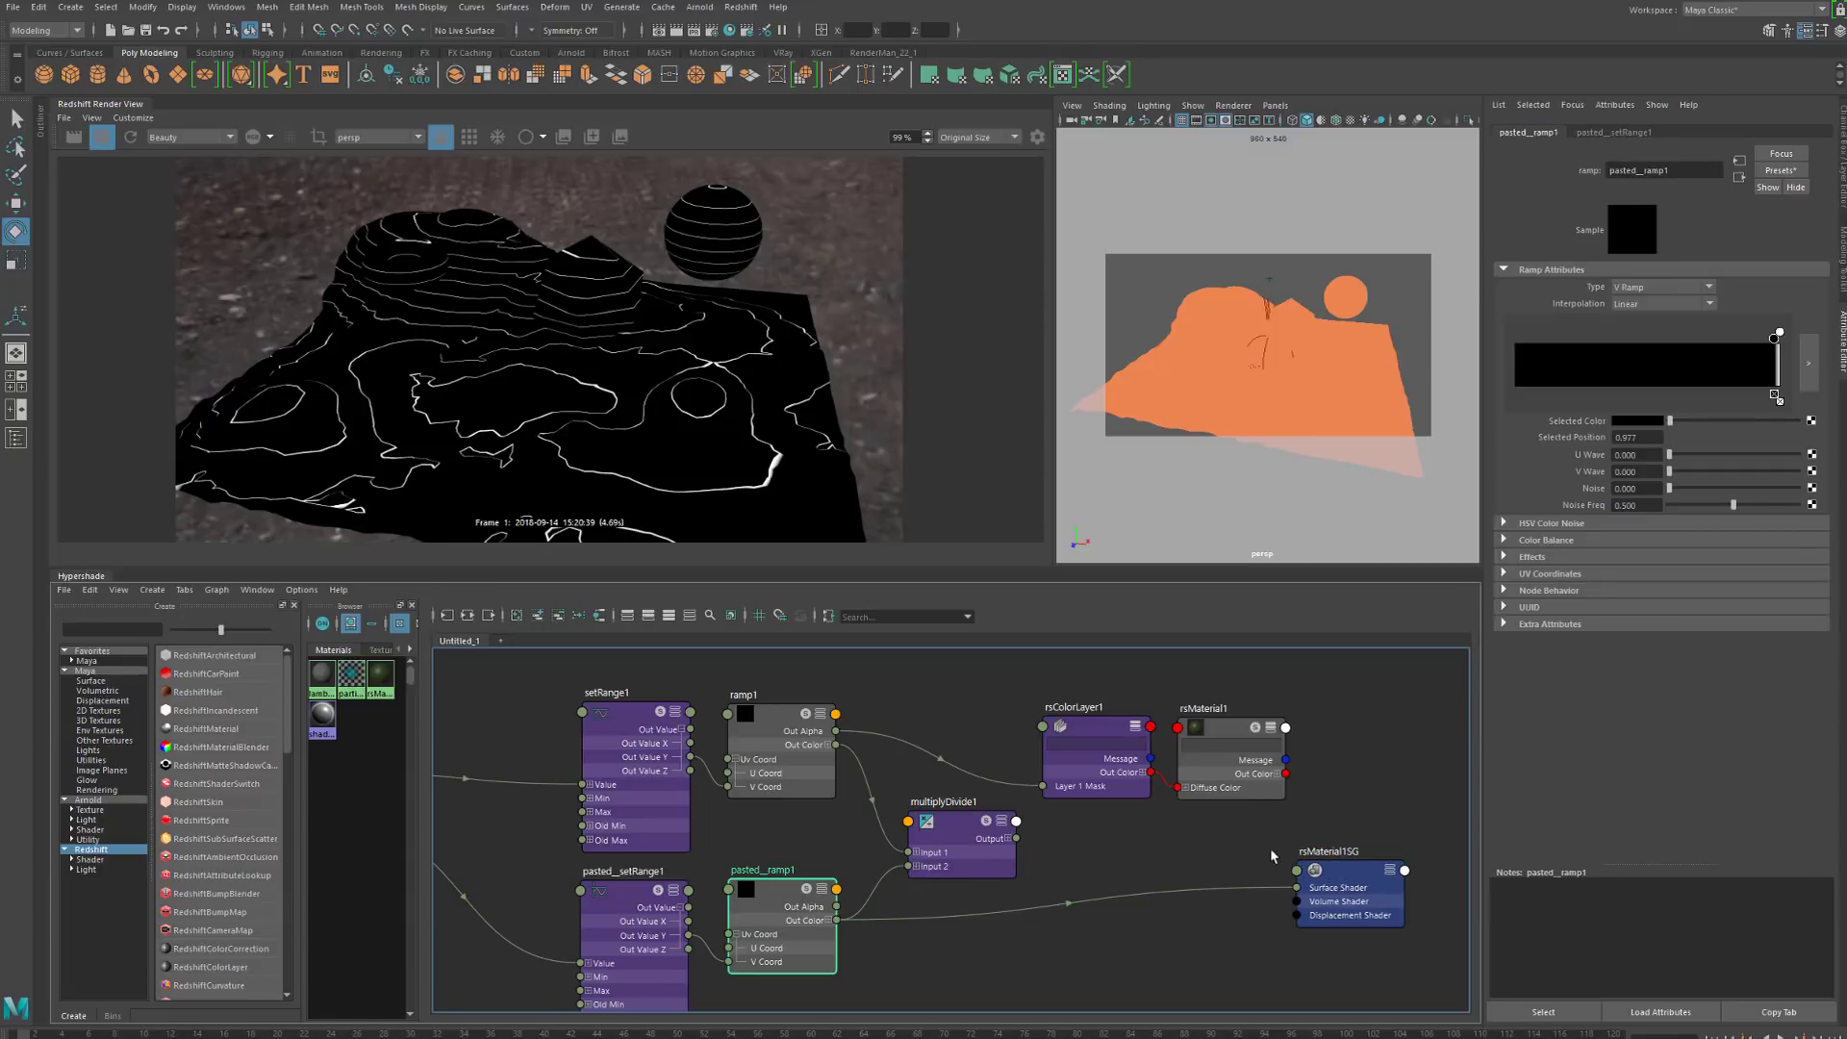
left_click_drag(1775, 338, 1484, 346)
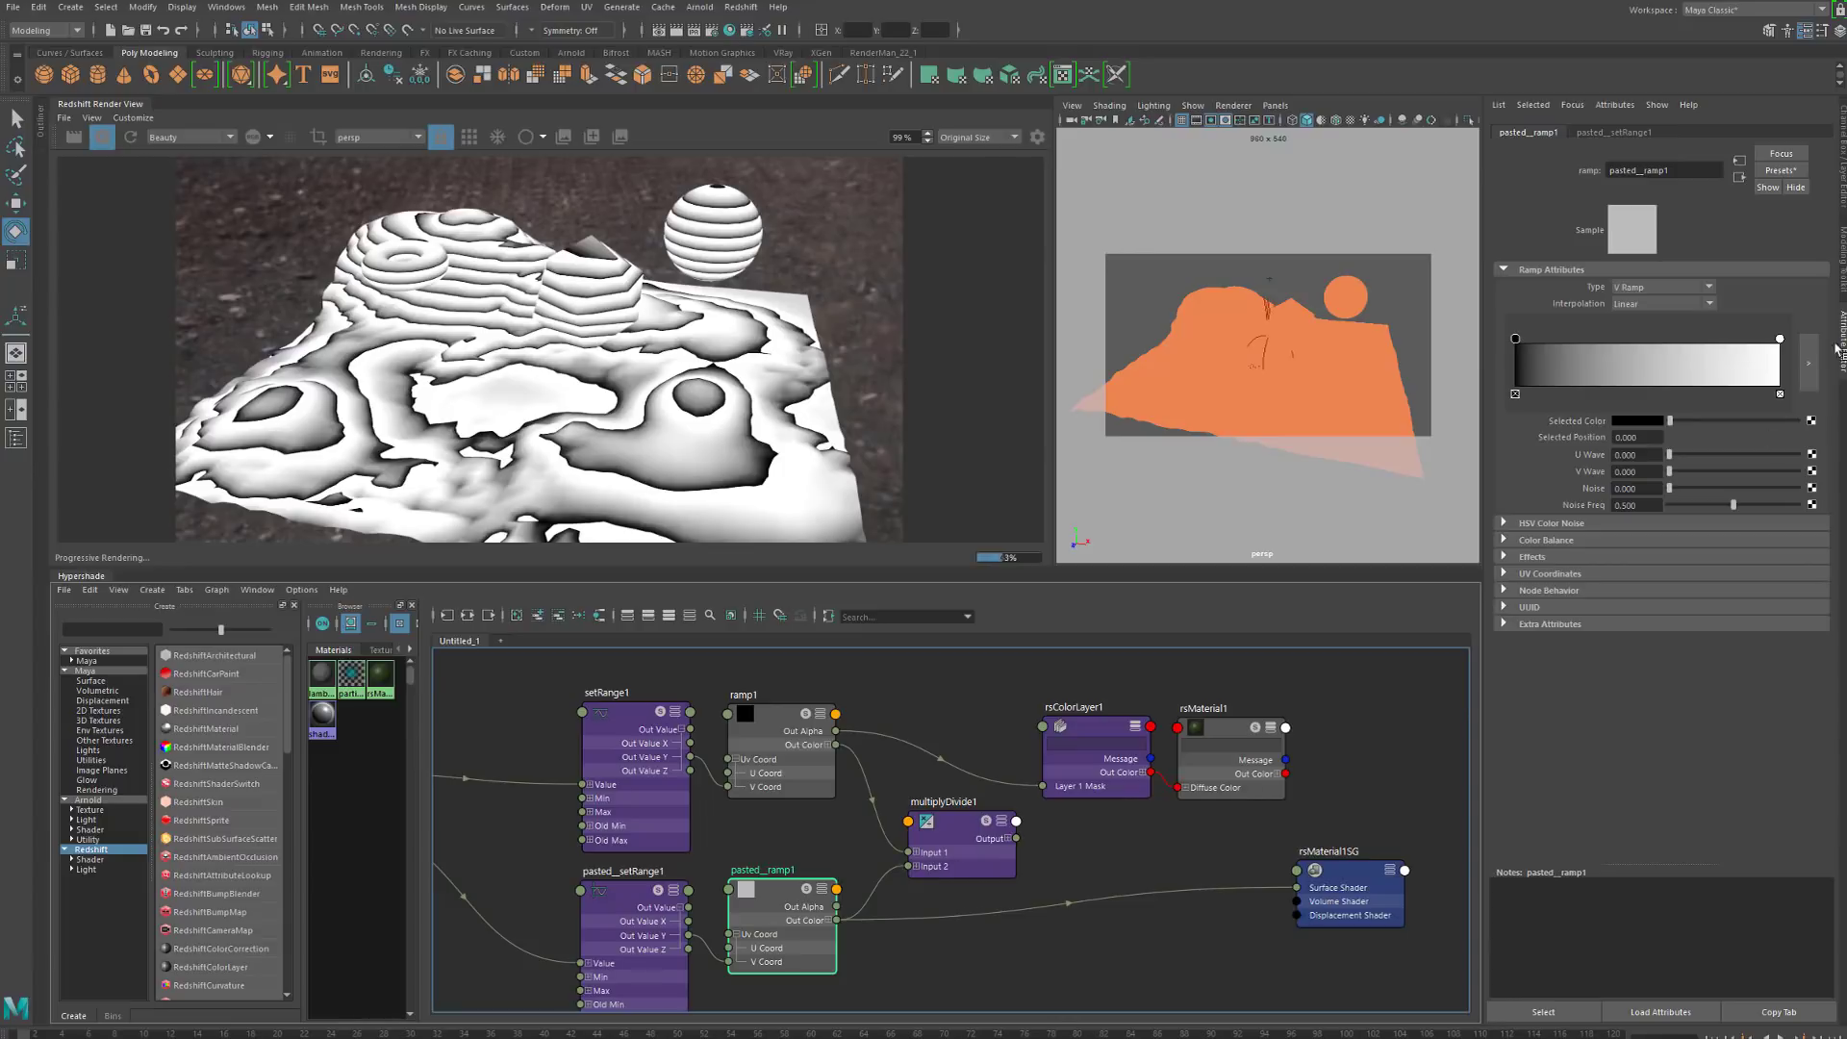
left_click_drag(808, 950, 810, 949)
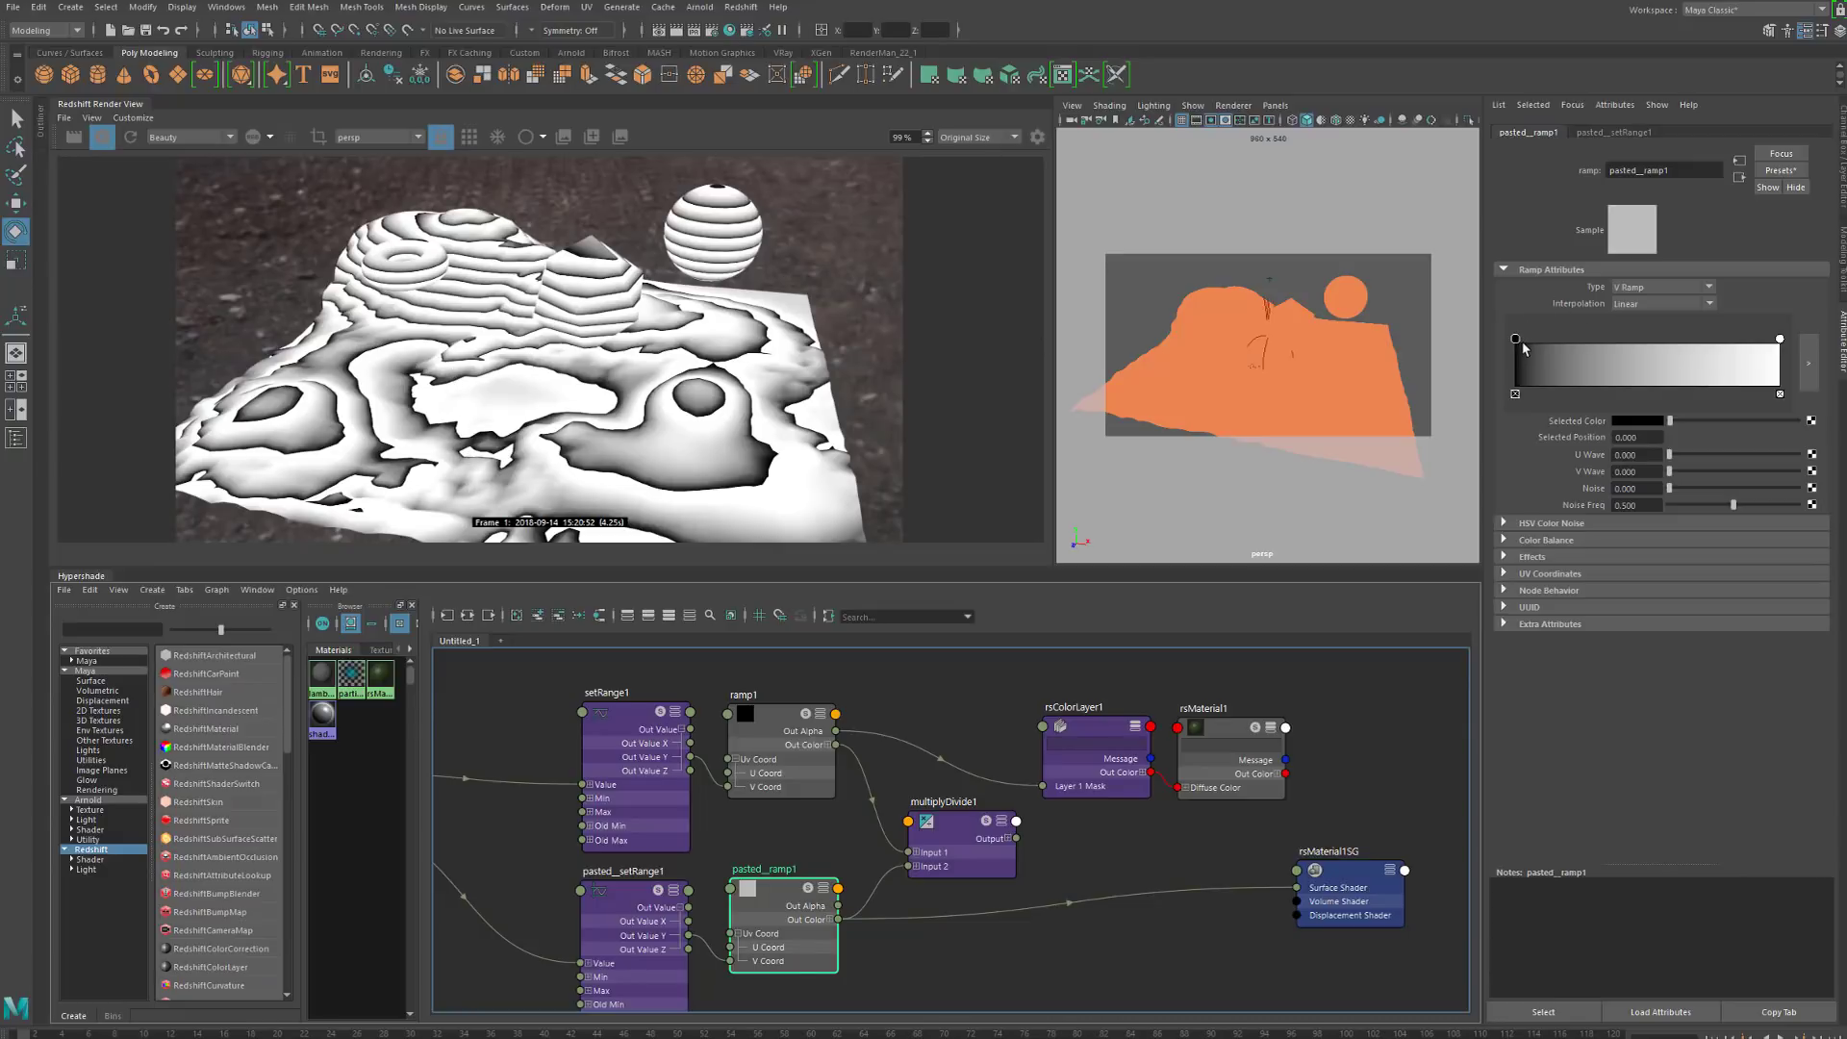
left_click_drag(1516, 339, 1671, 339)
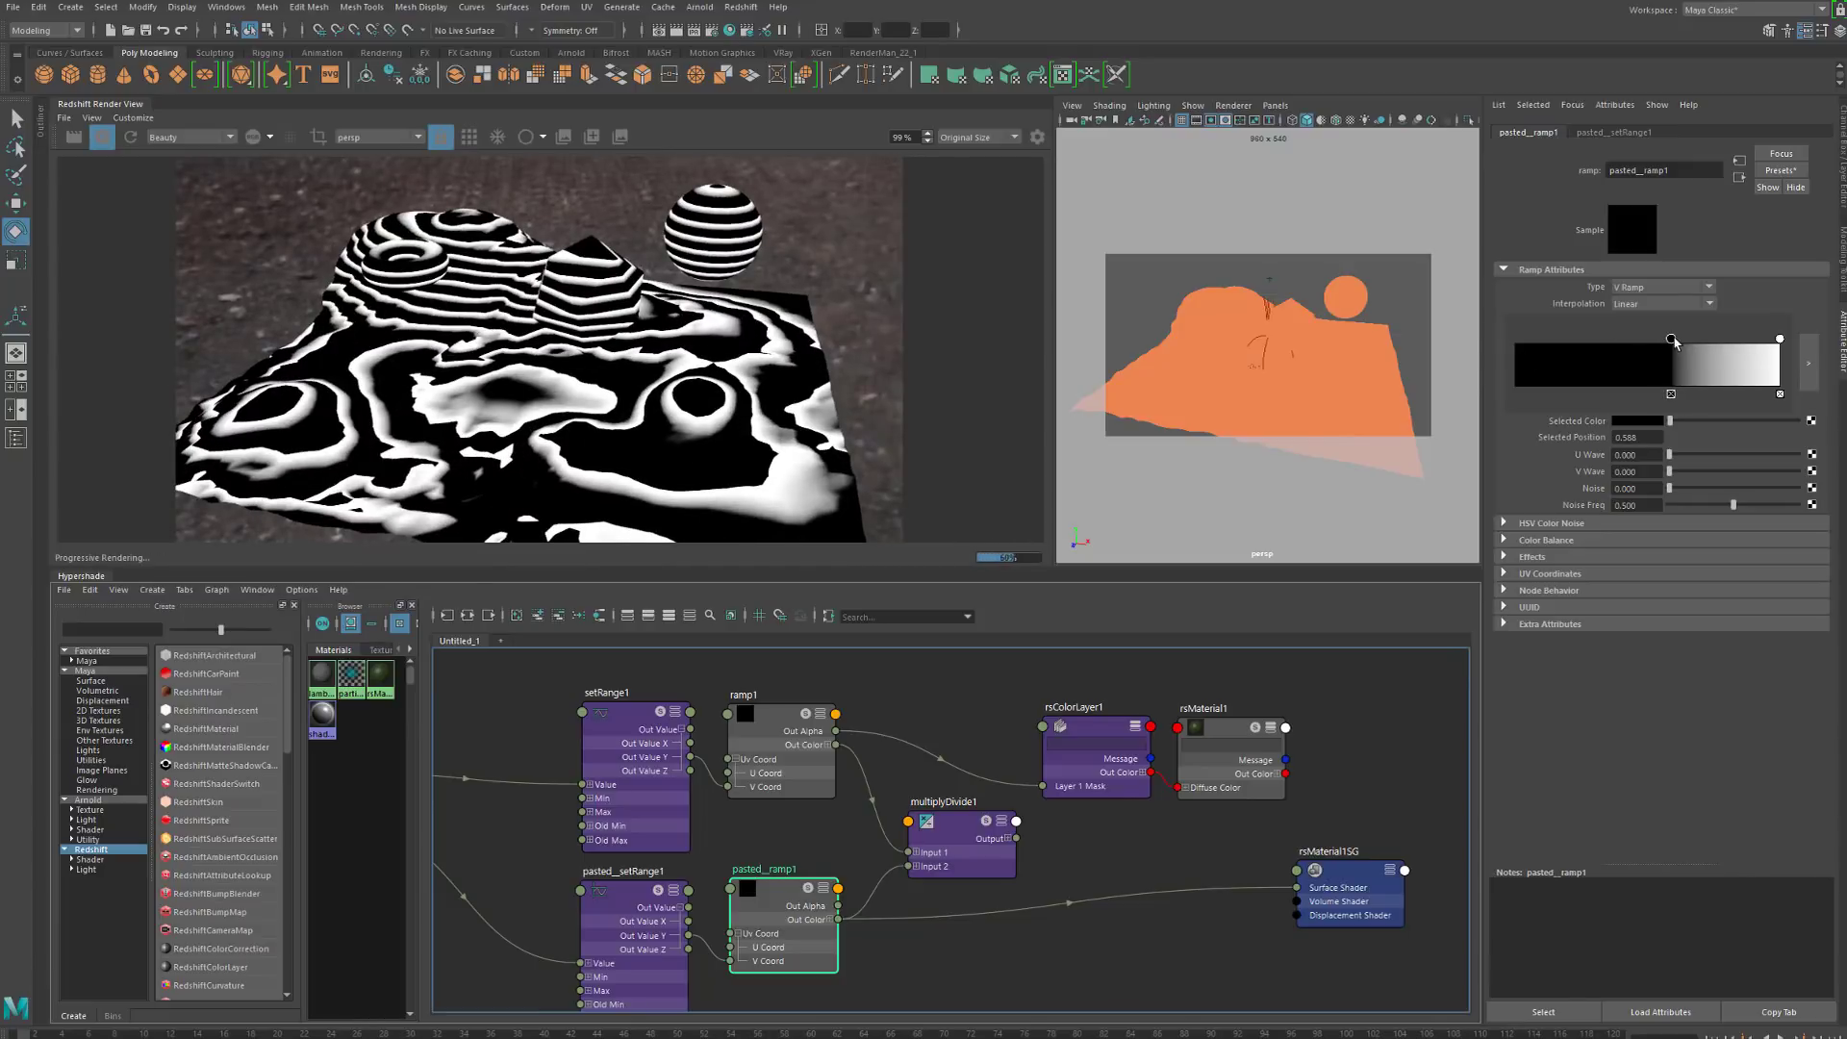
left_click_drag(1670, 339, 1501, 338)
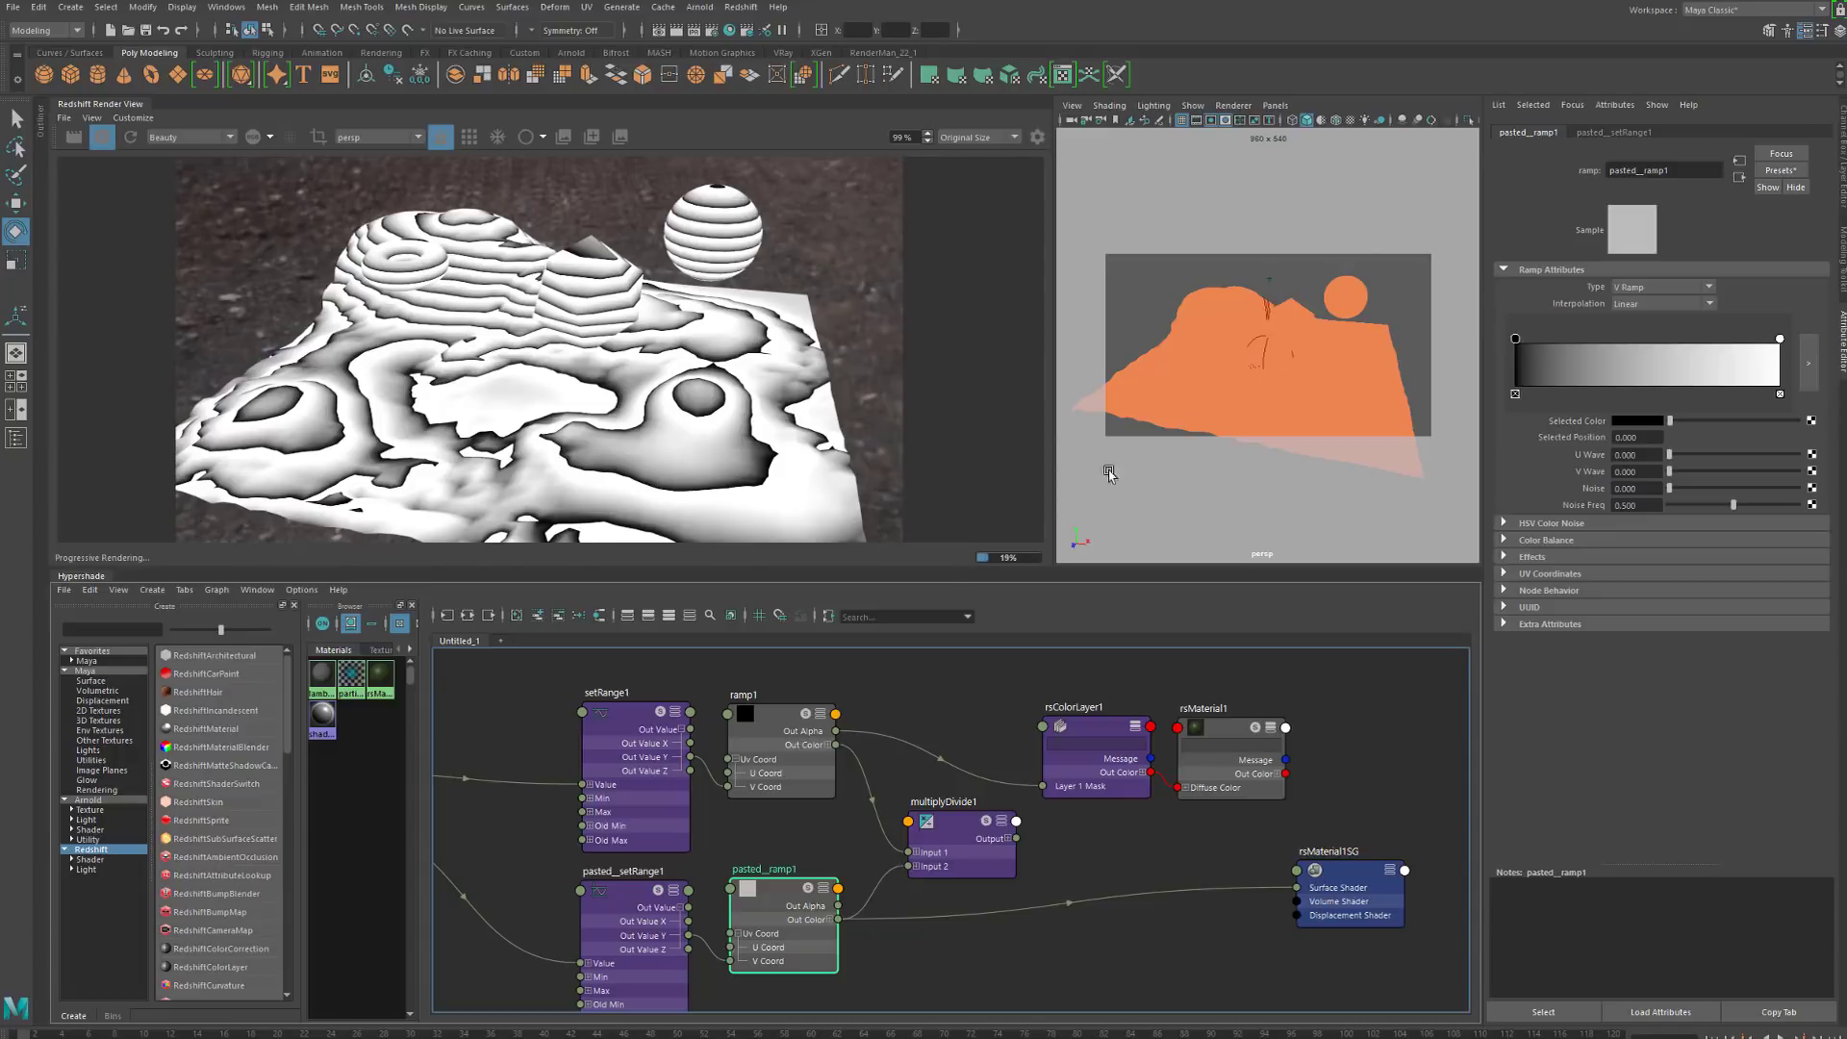
Show the Outliner, select locator1 and examine its transform attributes for its height above the terrain
middle_click_drag(996, 983, 1174, 859, "alt")
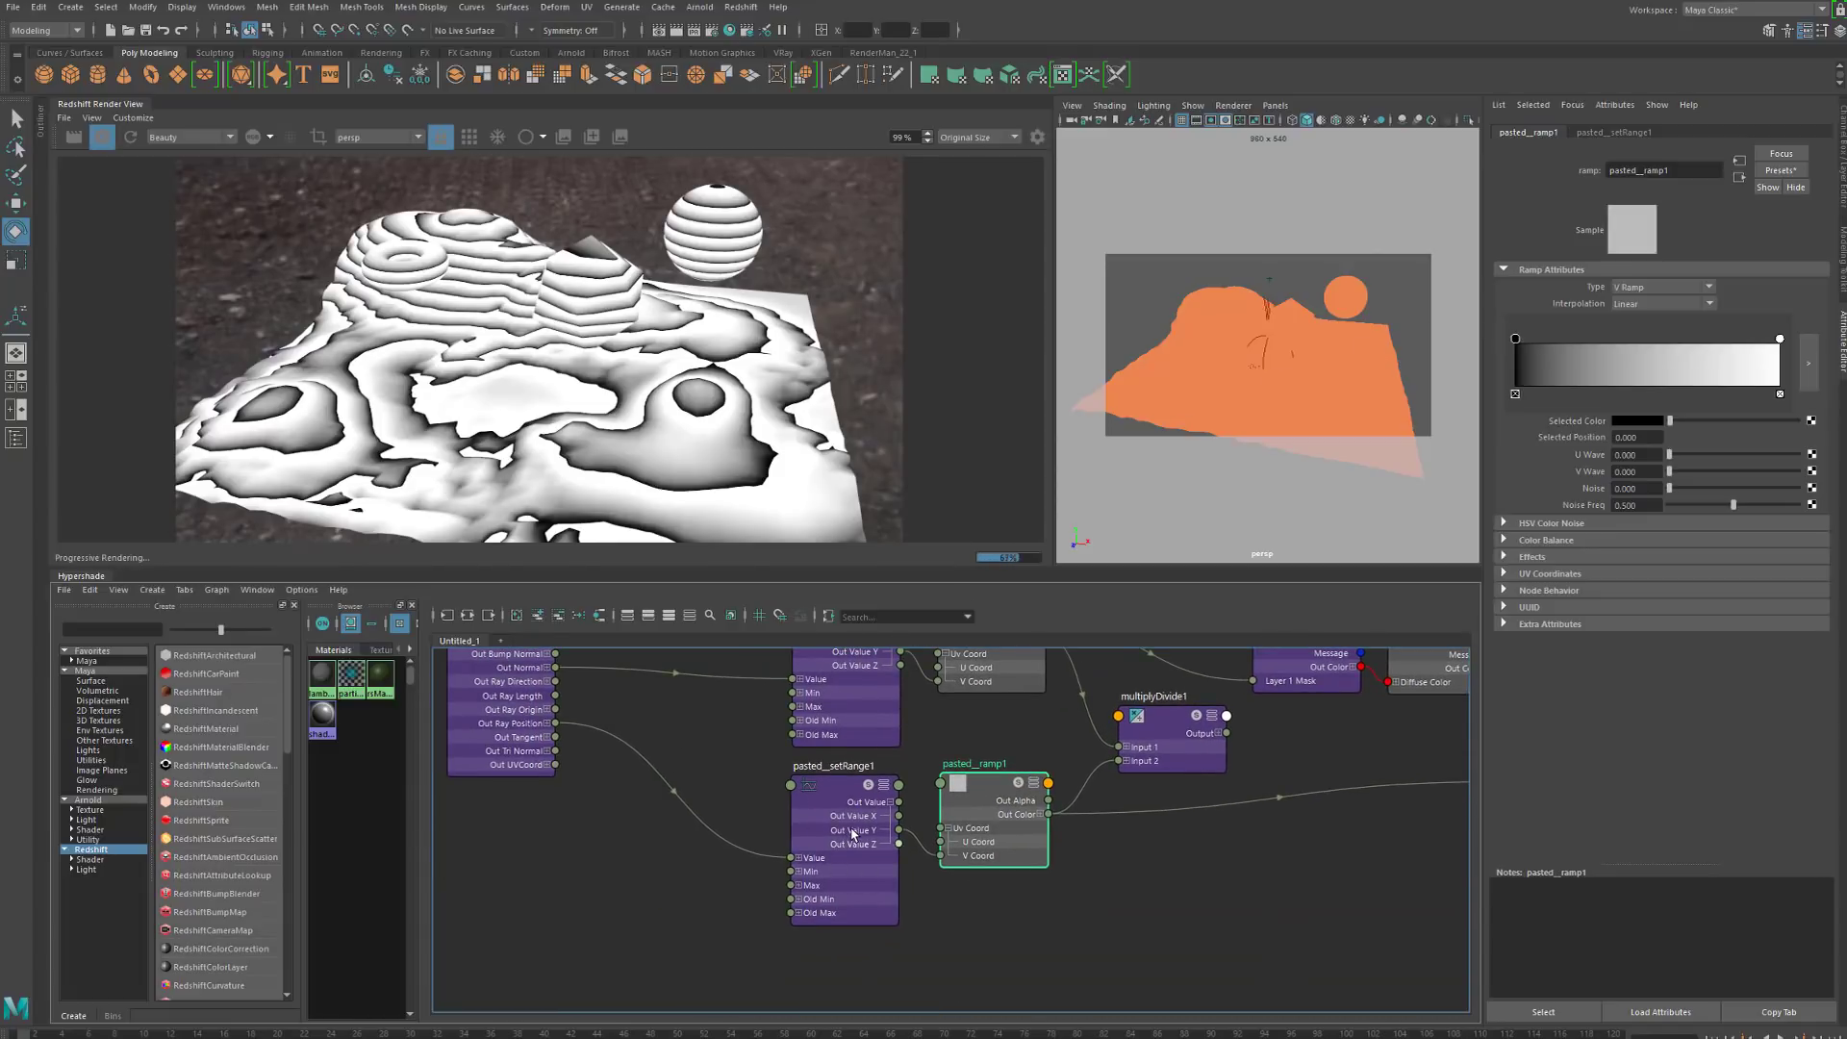
left_click(897, 926)
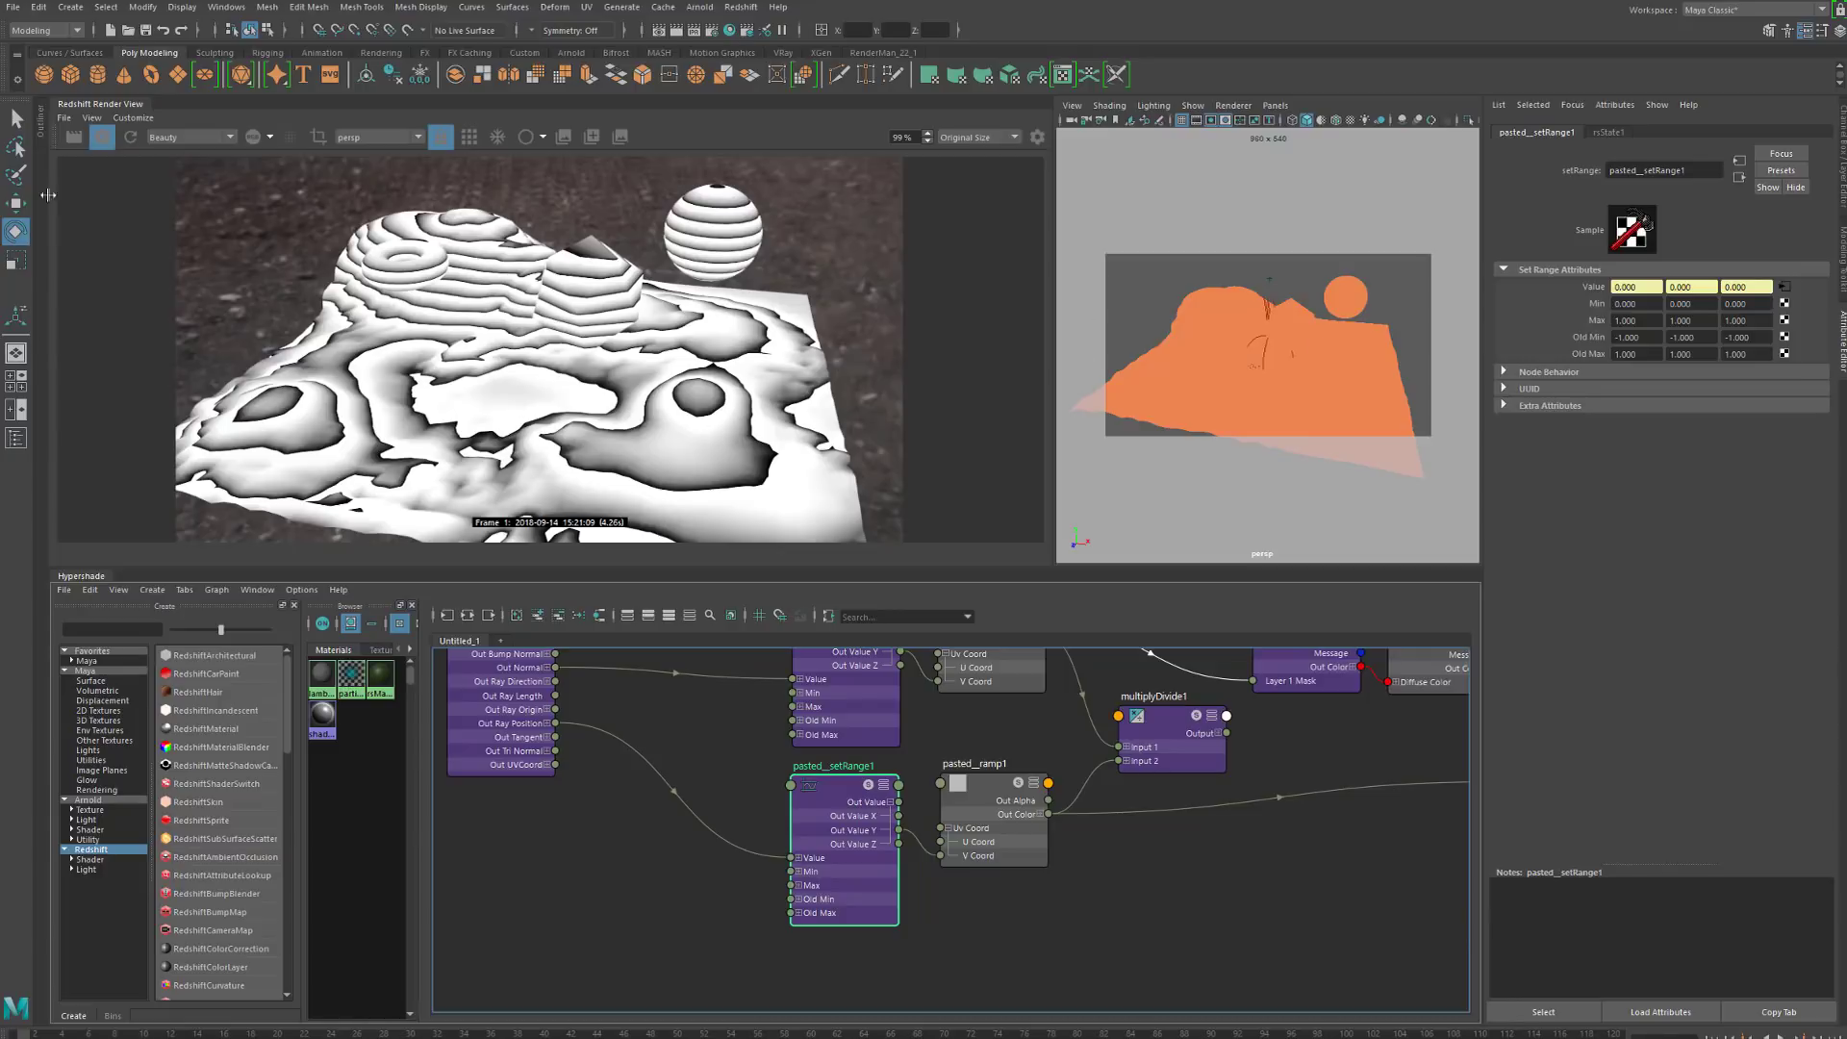
left_click(42, 129)
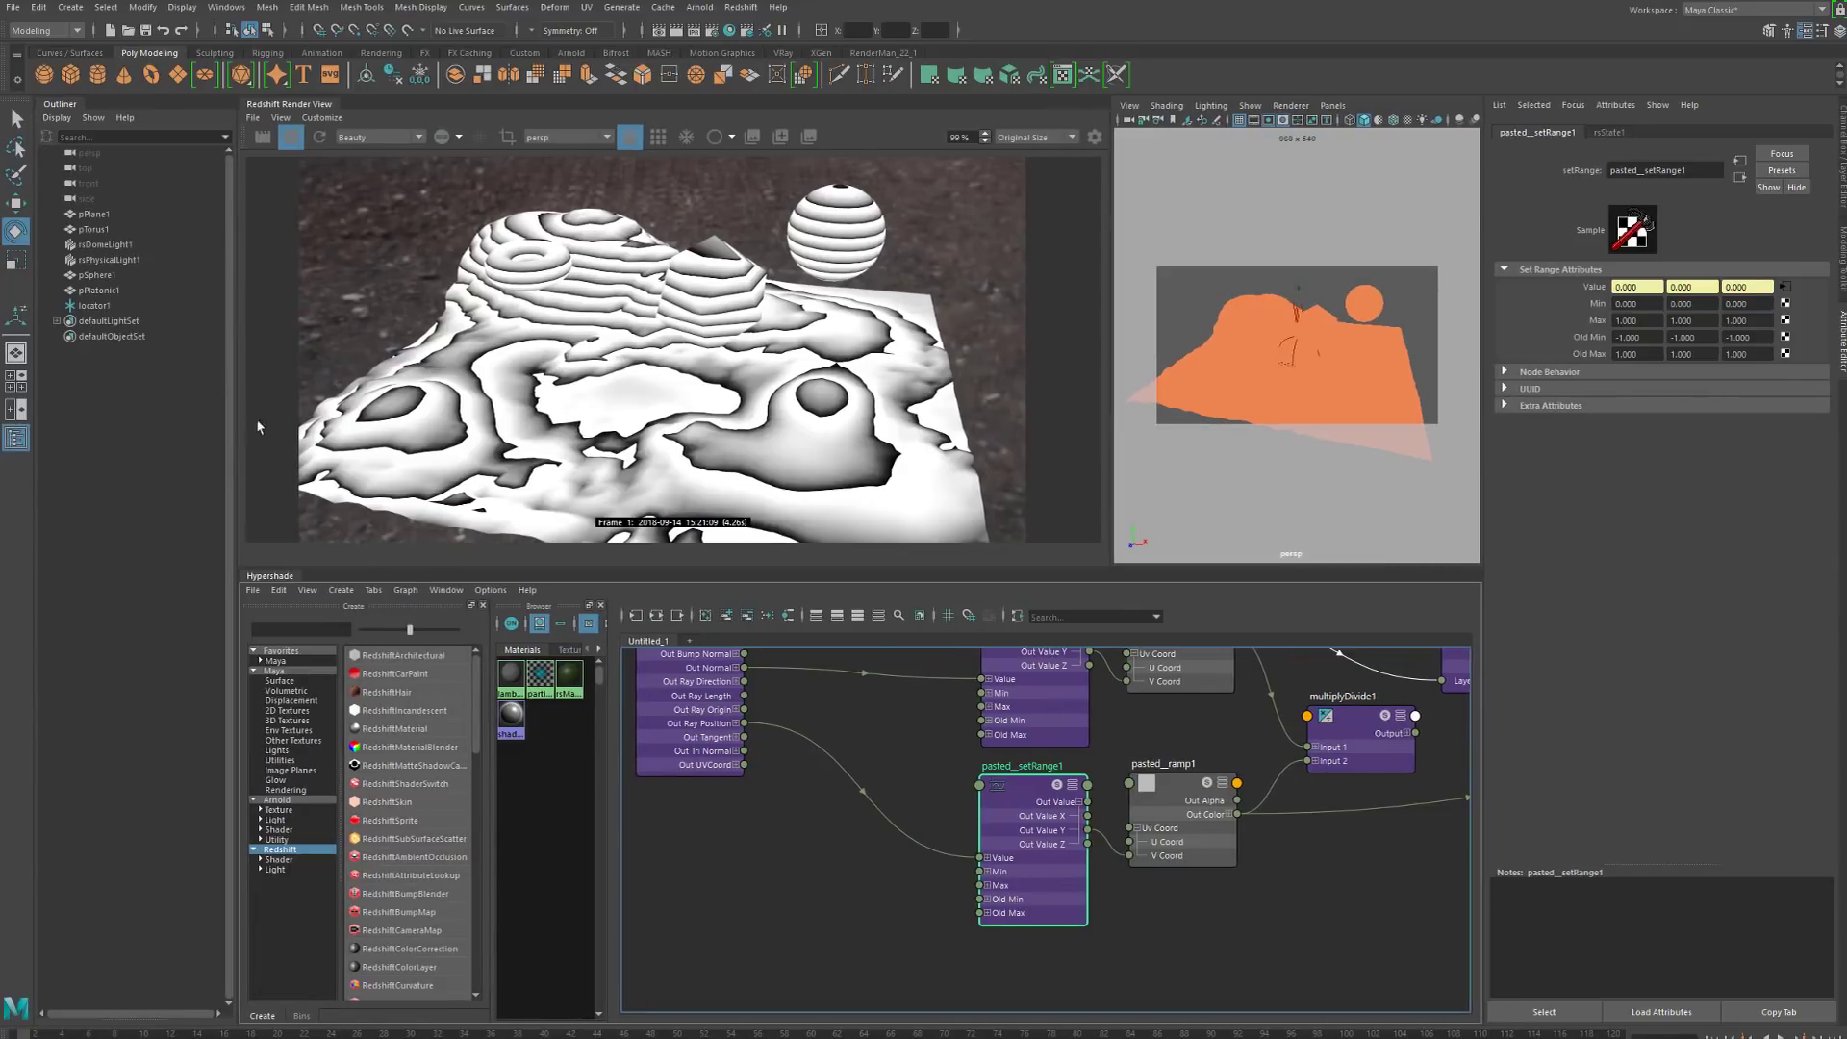
left_click(101, 306)
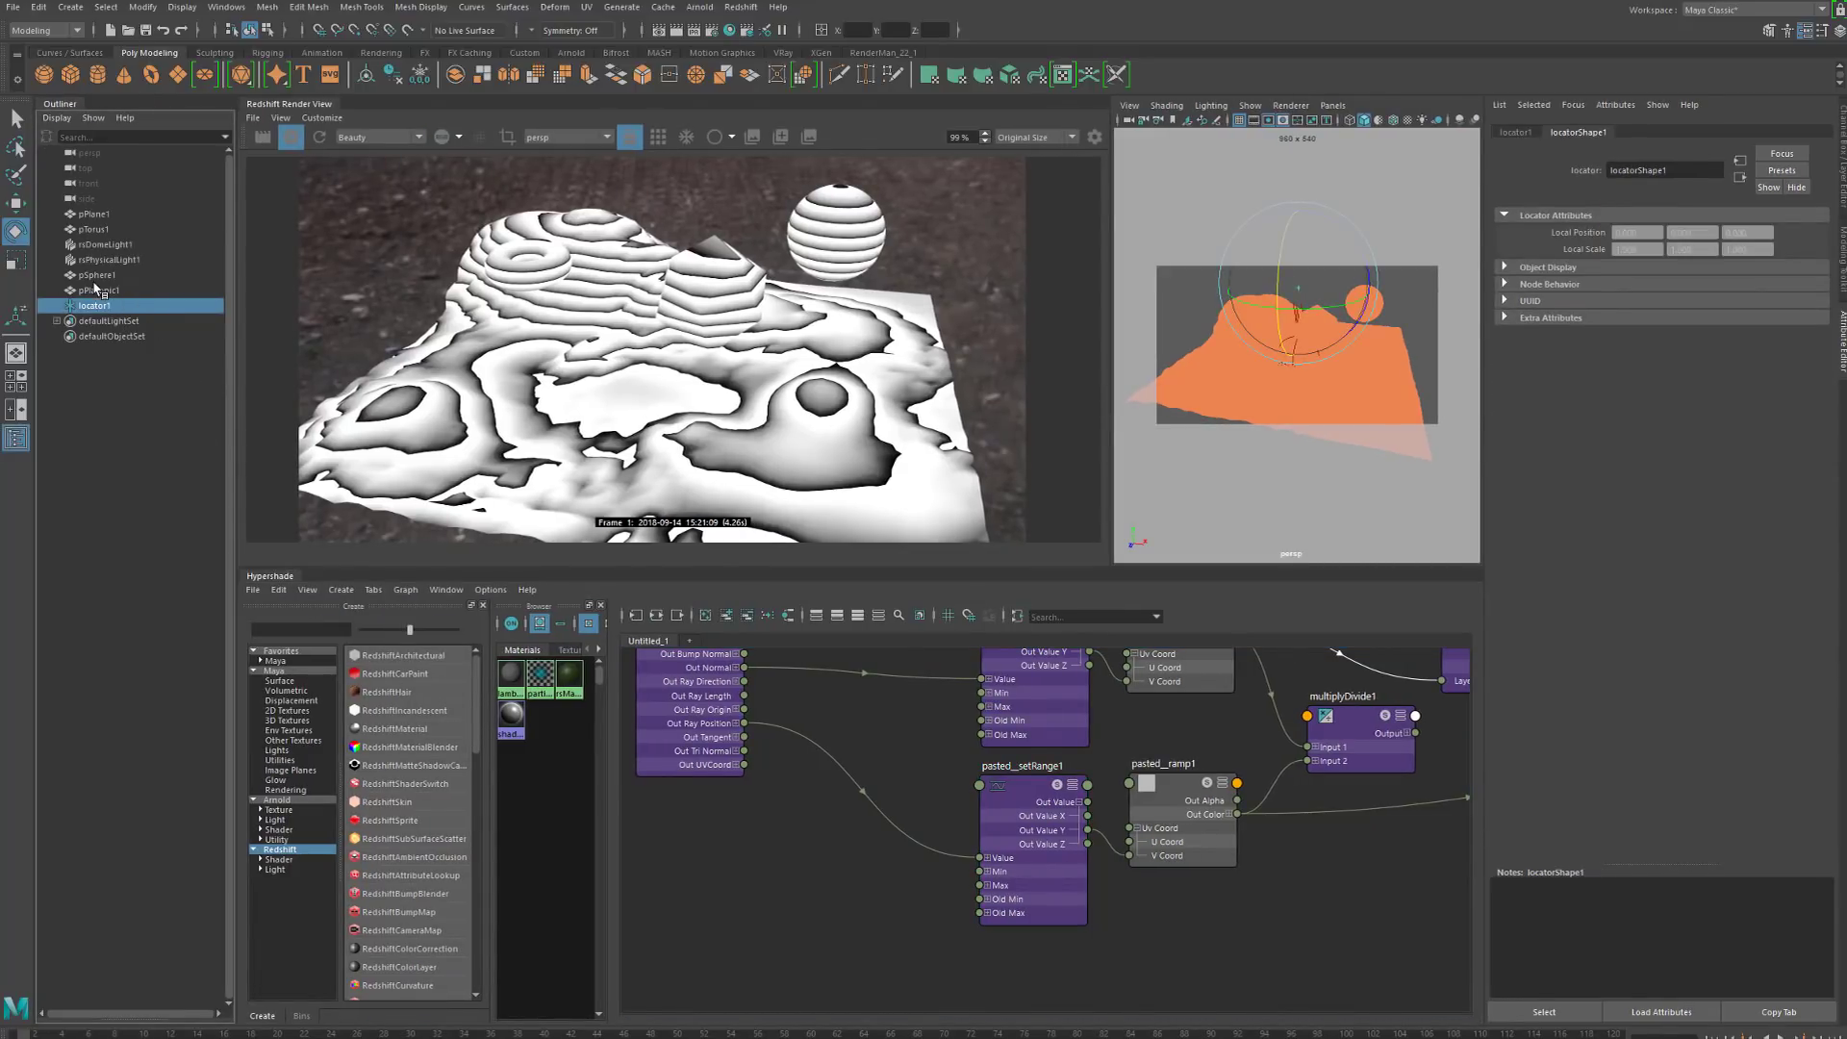
left_click(142, 7)
mouse_move(70, 6)
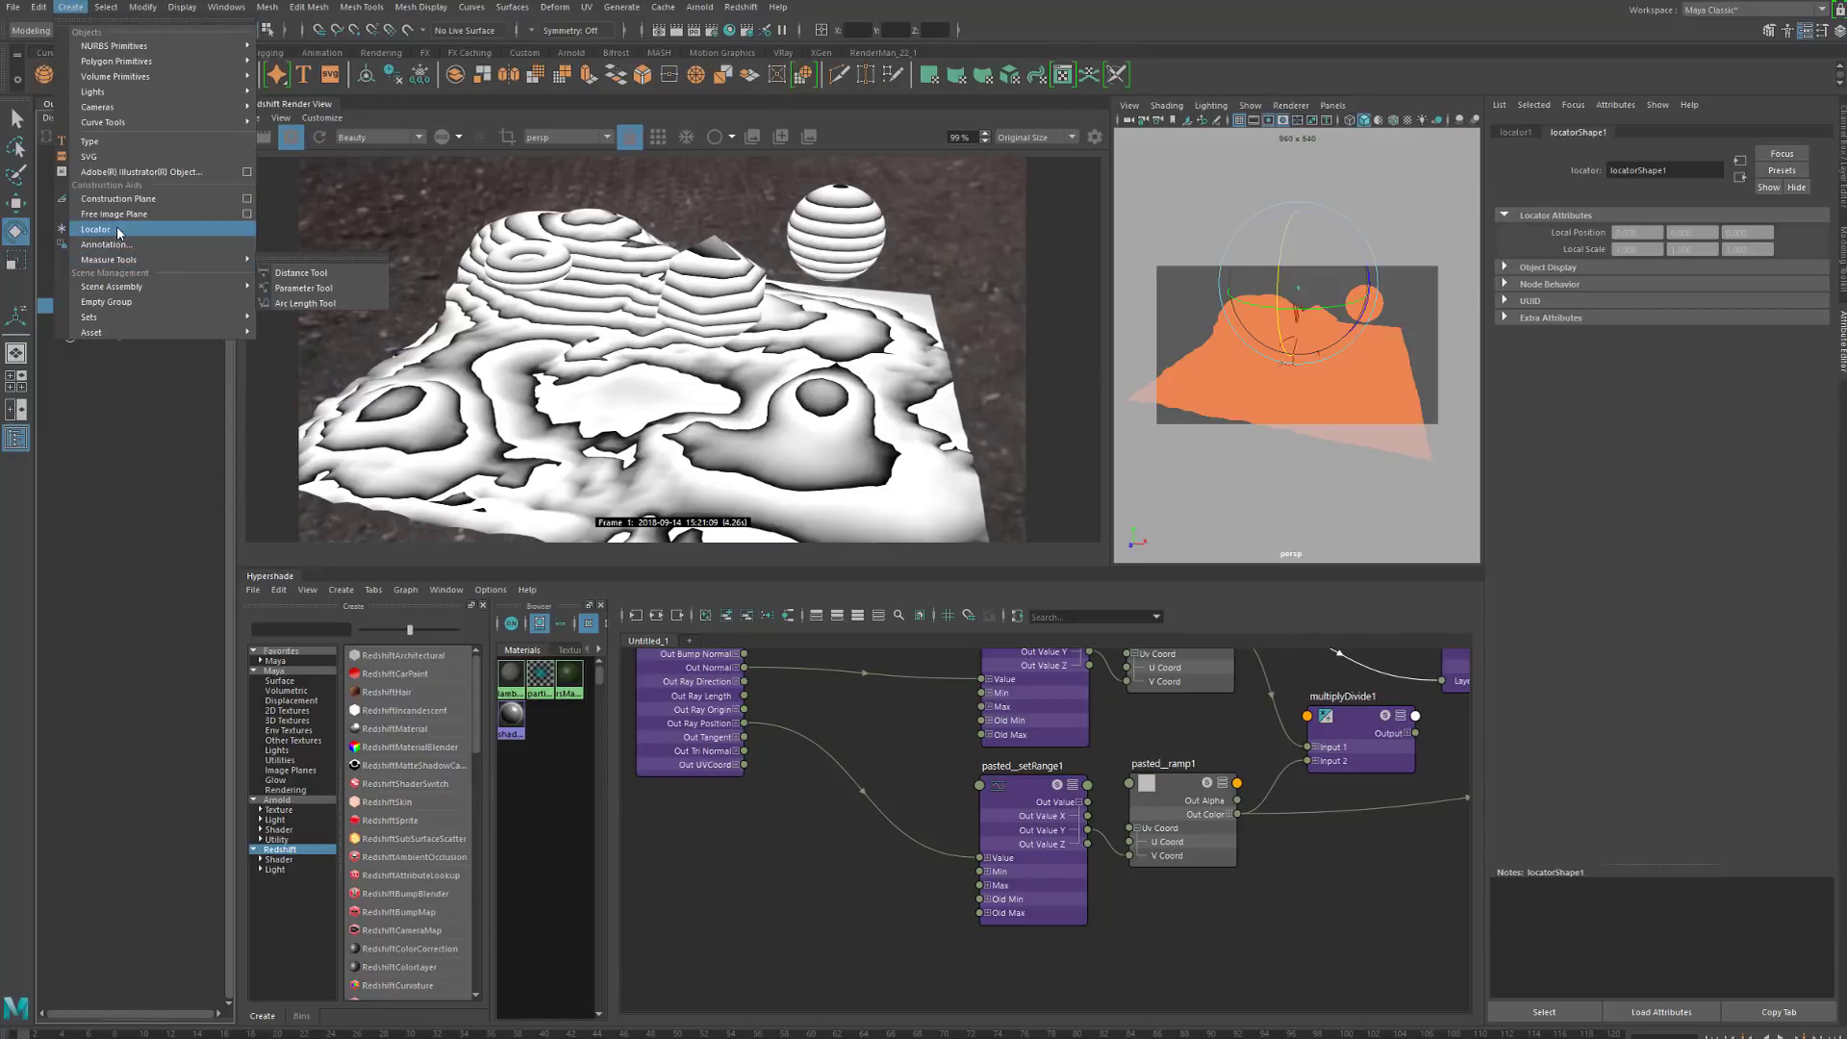
left_click(108, 577)
left_click(103, 308)
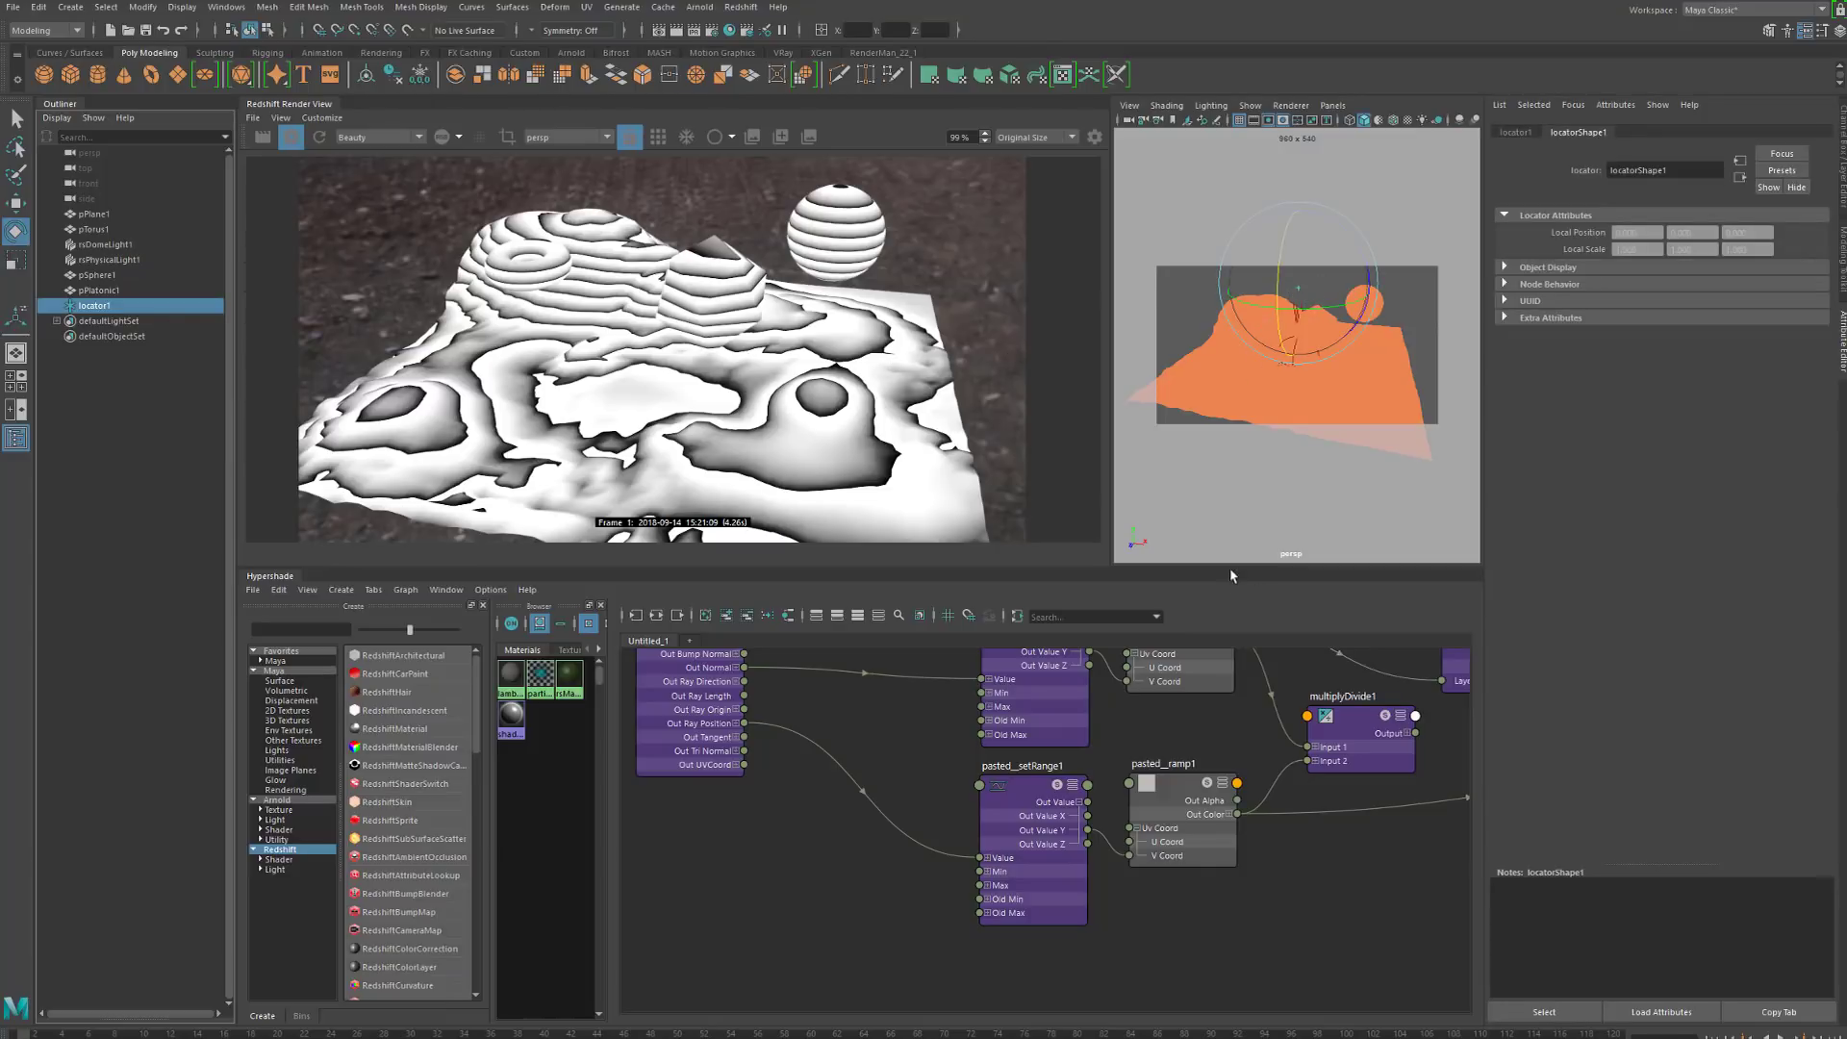
left_click_drag(1107, 298, 1031, 298)
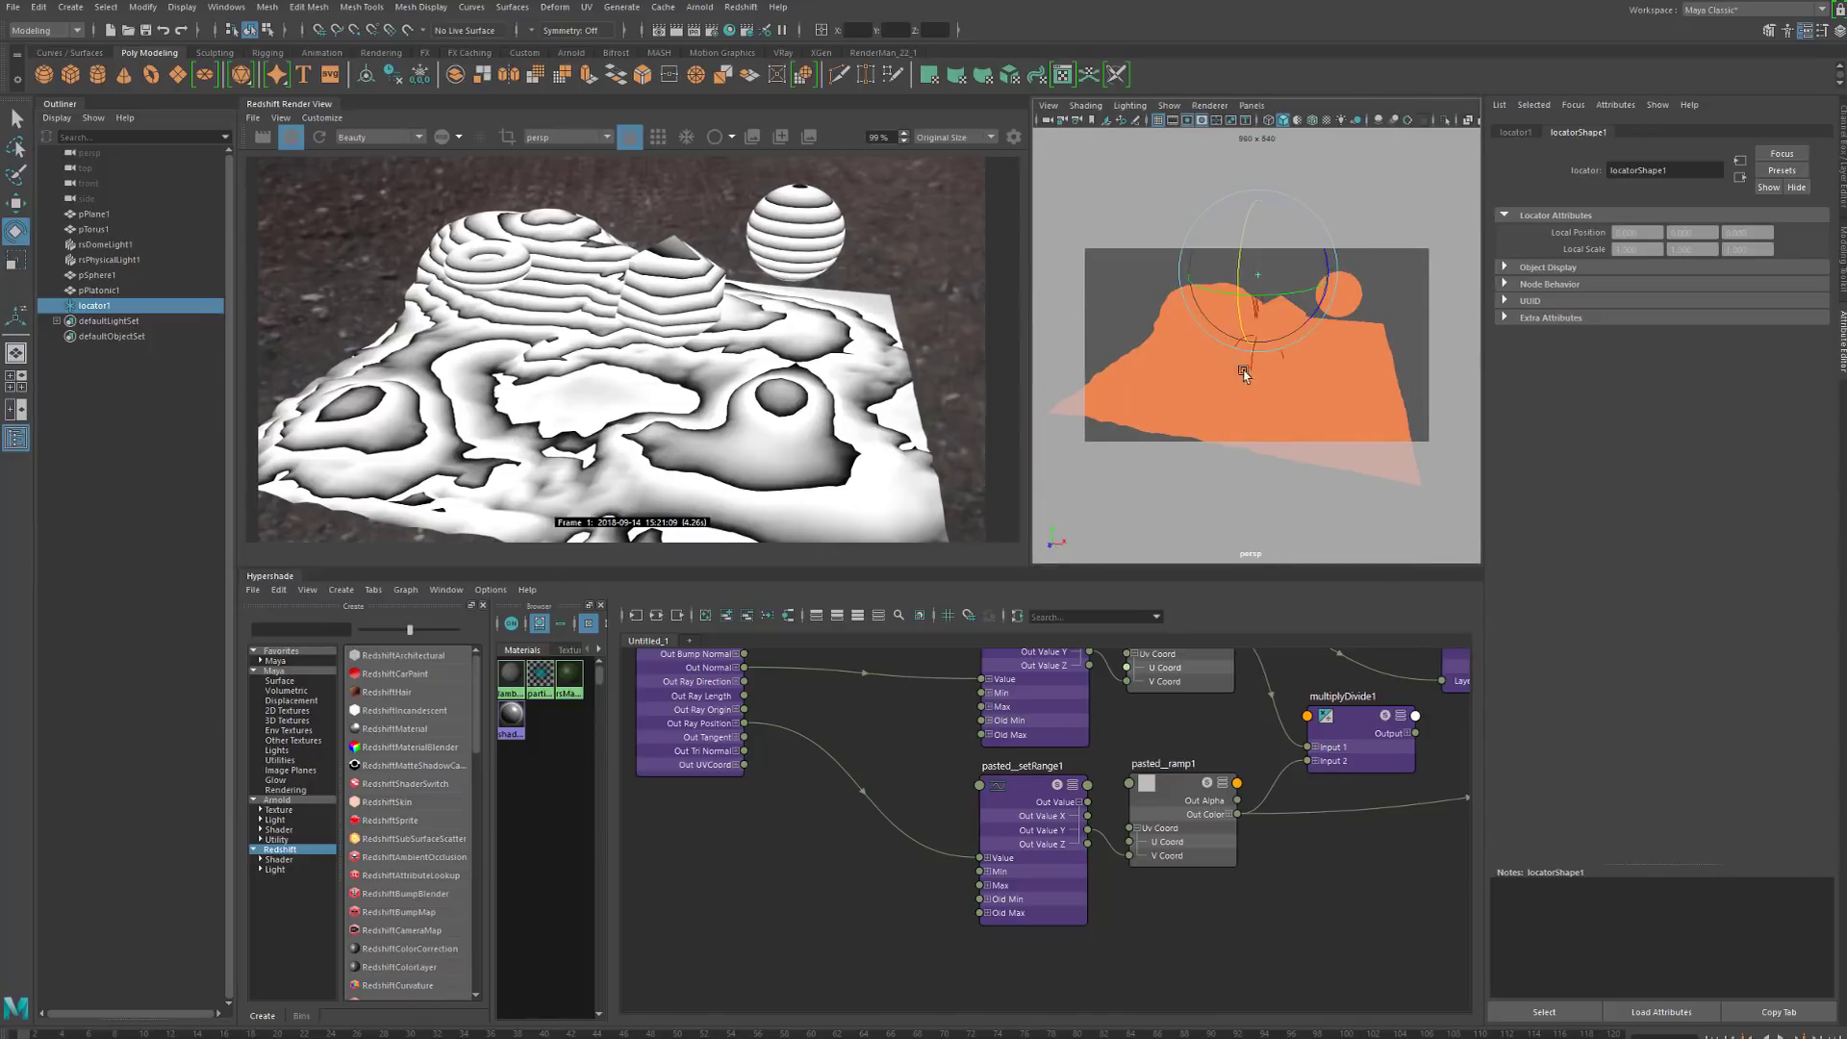
mouse_move(1244, 373)
left_mouse_down("alt")
mouse_move(1260, 357)
mouse_move(1237, 359)
mouse_move(1257, 363)
left_mouse_up("alt")
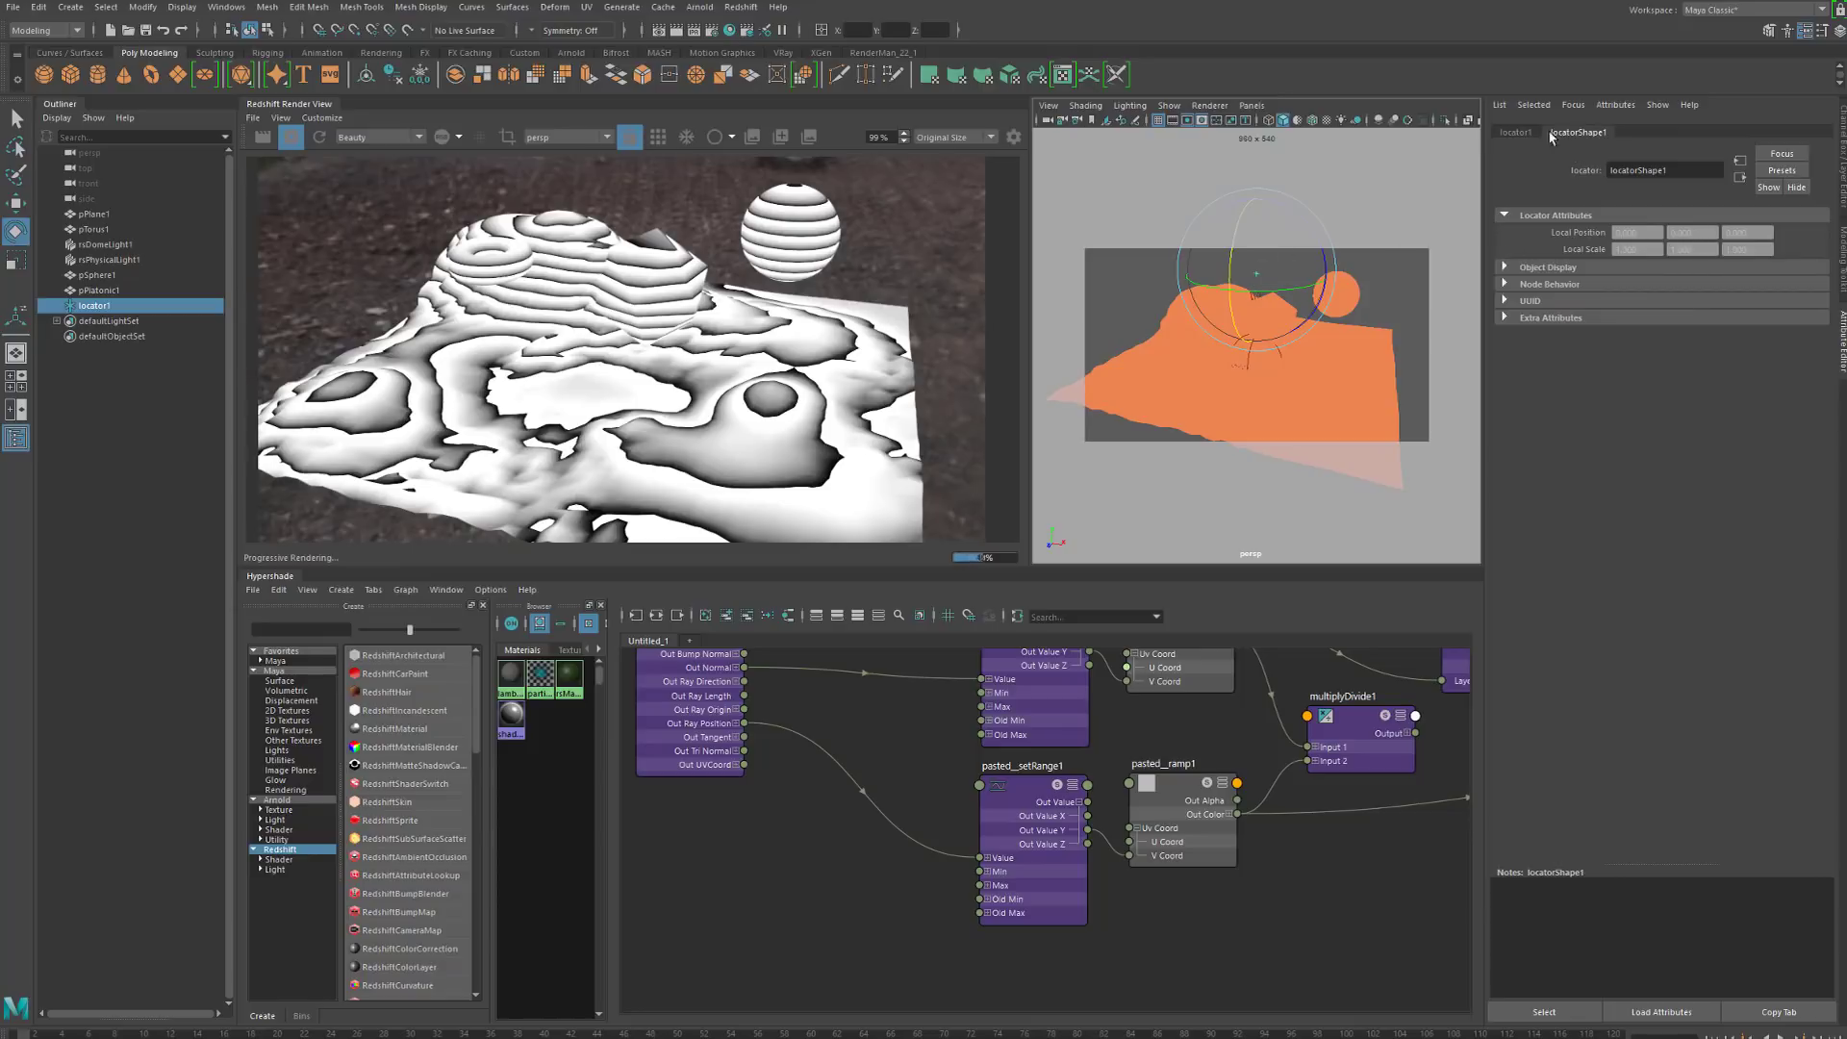
left_click(1511, 131)
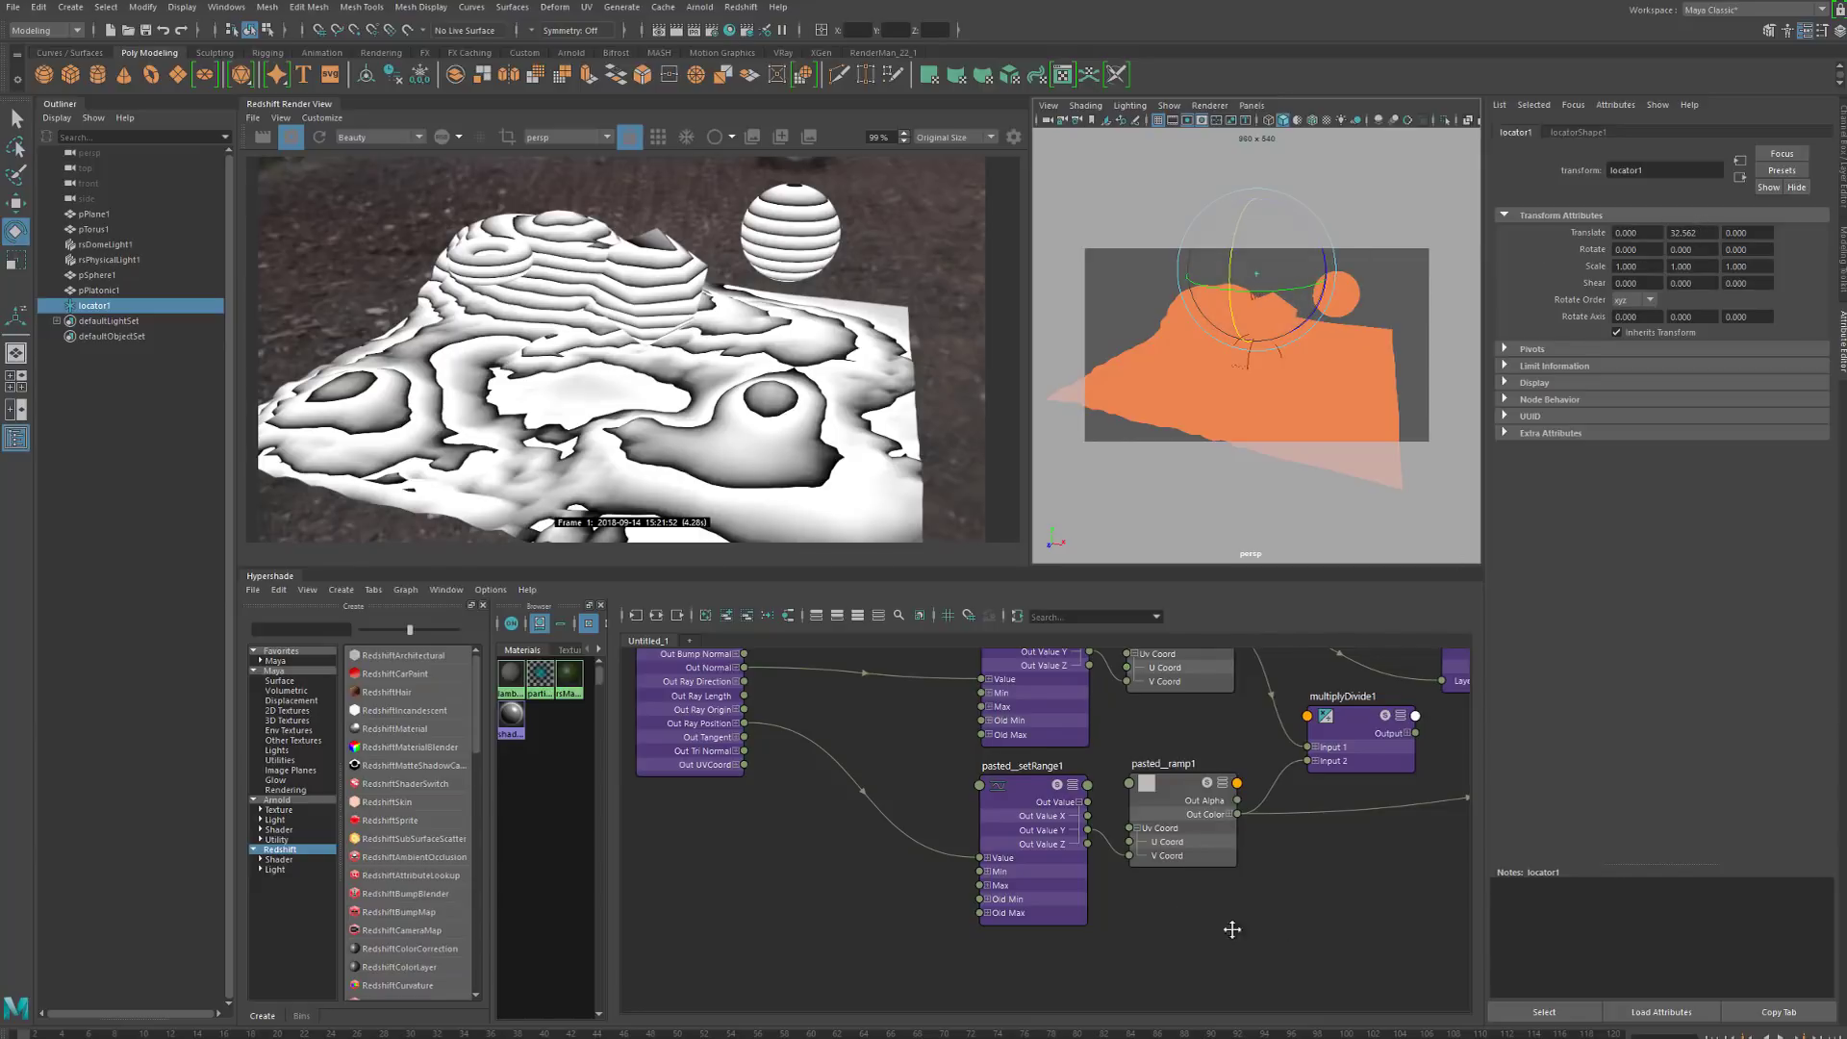
Set the Y value of Old Min on pasted__setRange1 to 0
middle_click_drag(1381, 923, 1268, 950, "alt")
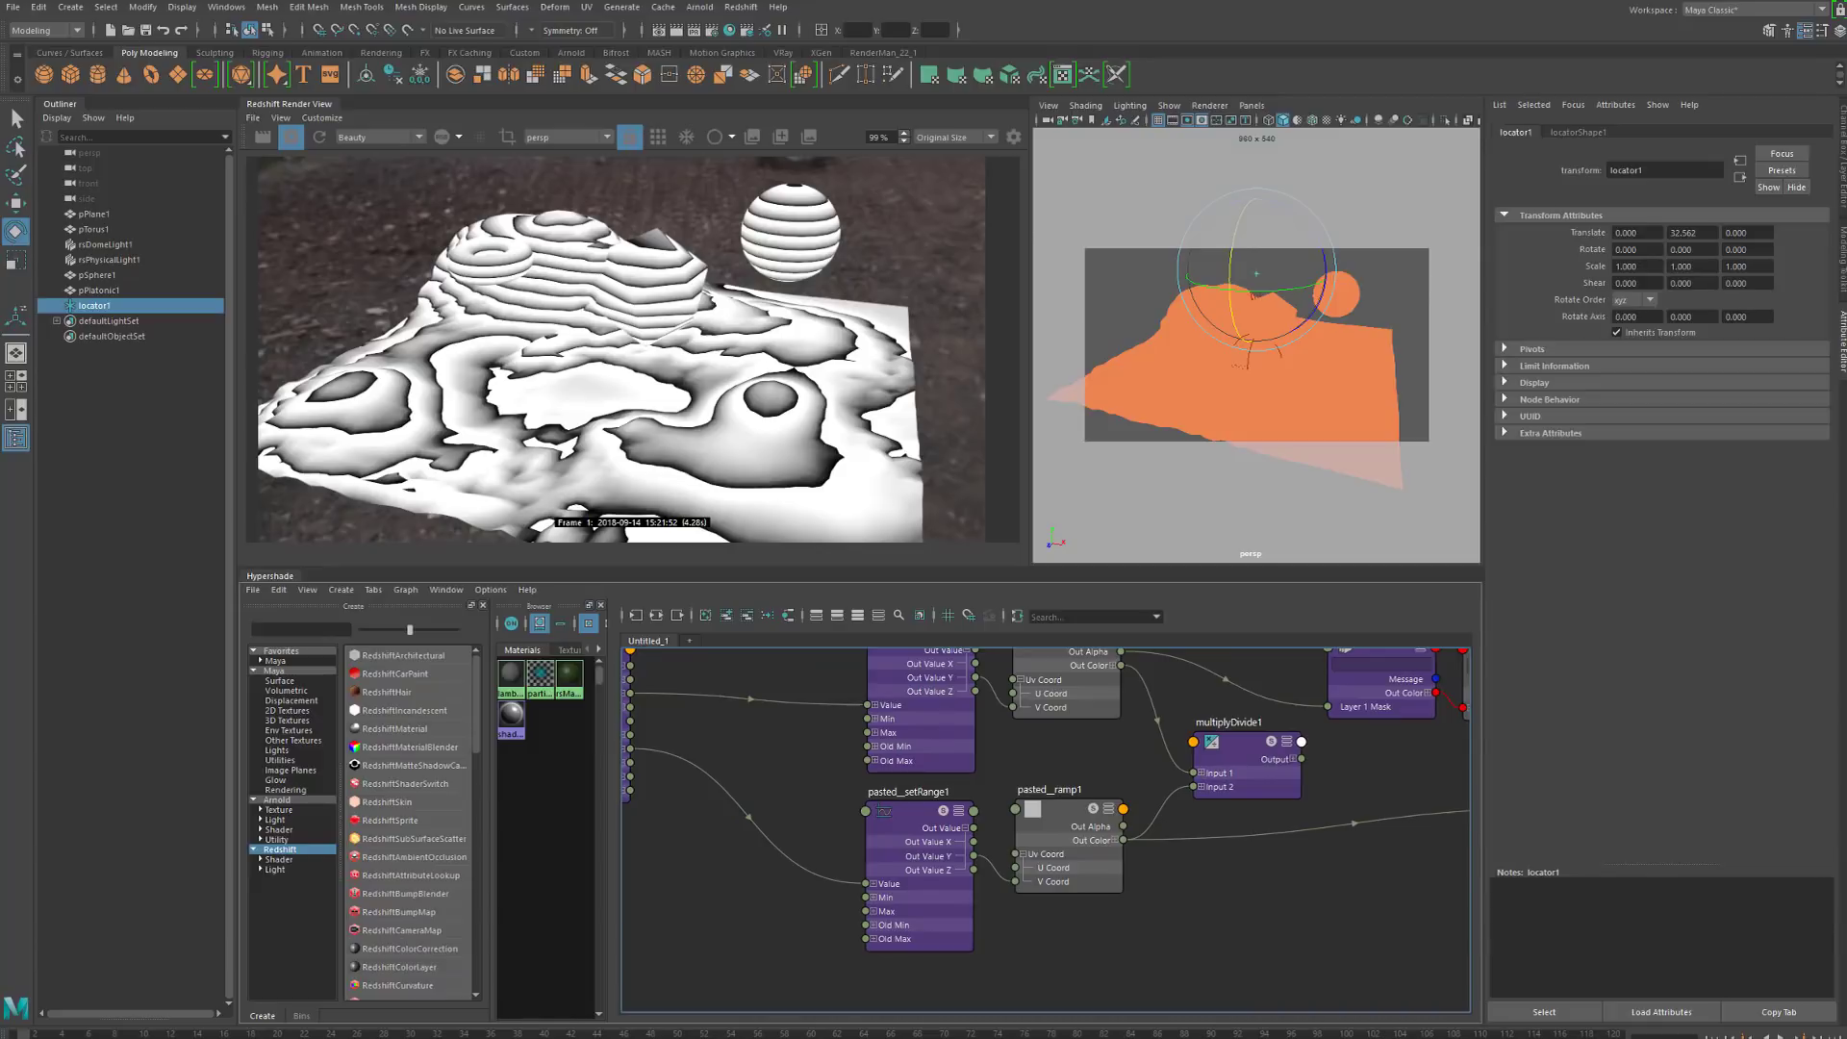
left_click(1064, 811)
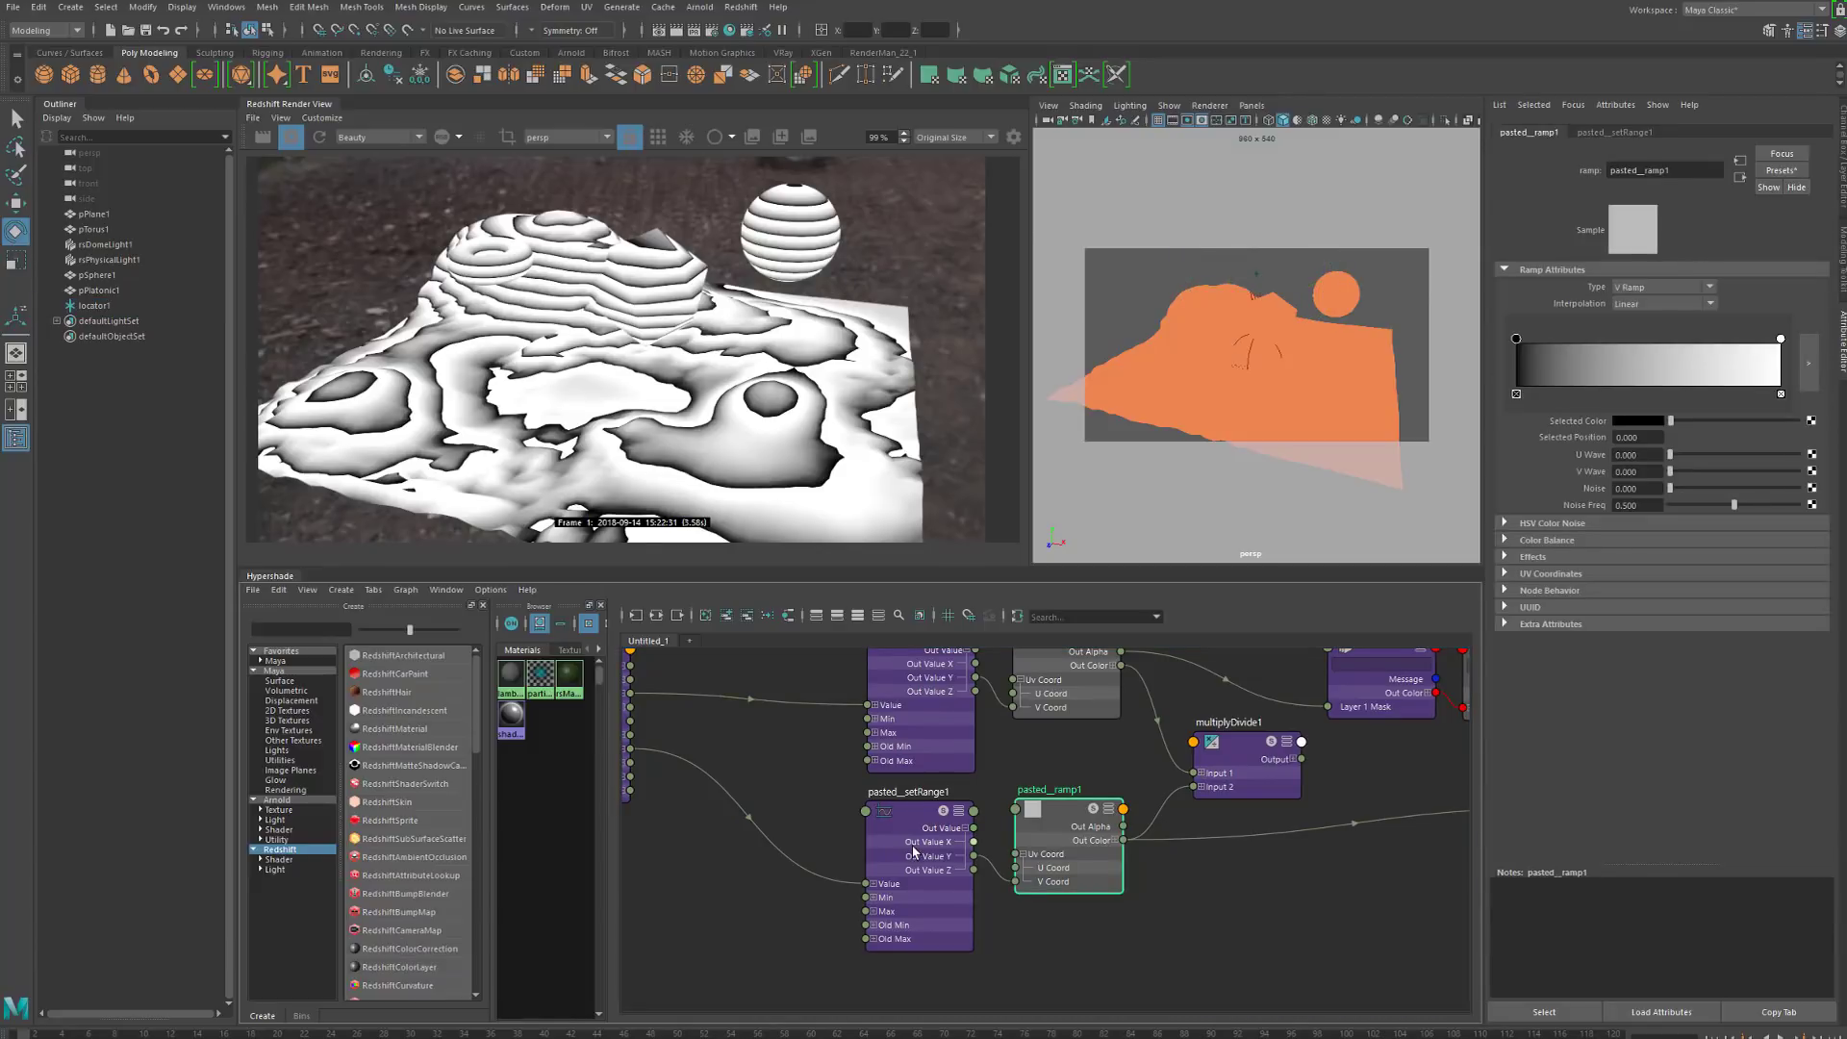
left_click_drag(914, 851, 909, 856)
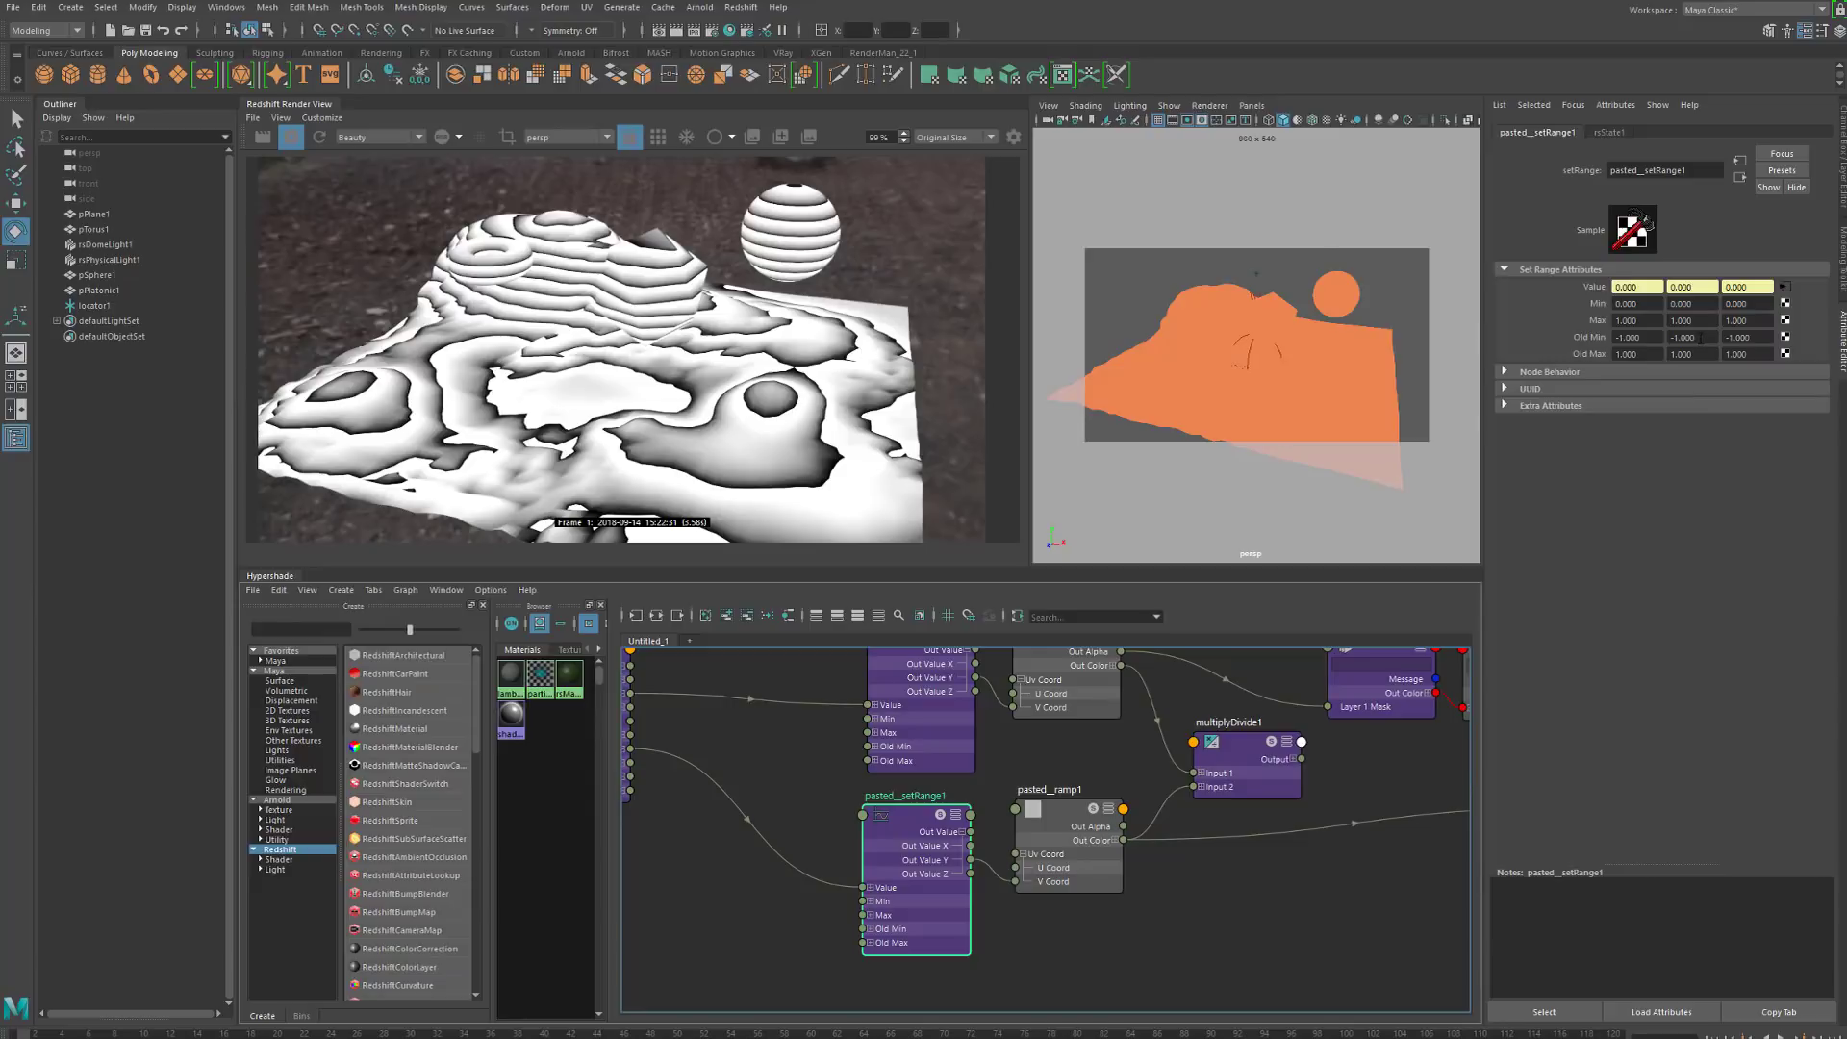
left_click(1683, 338)
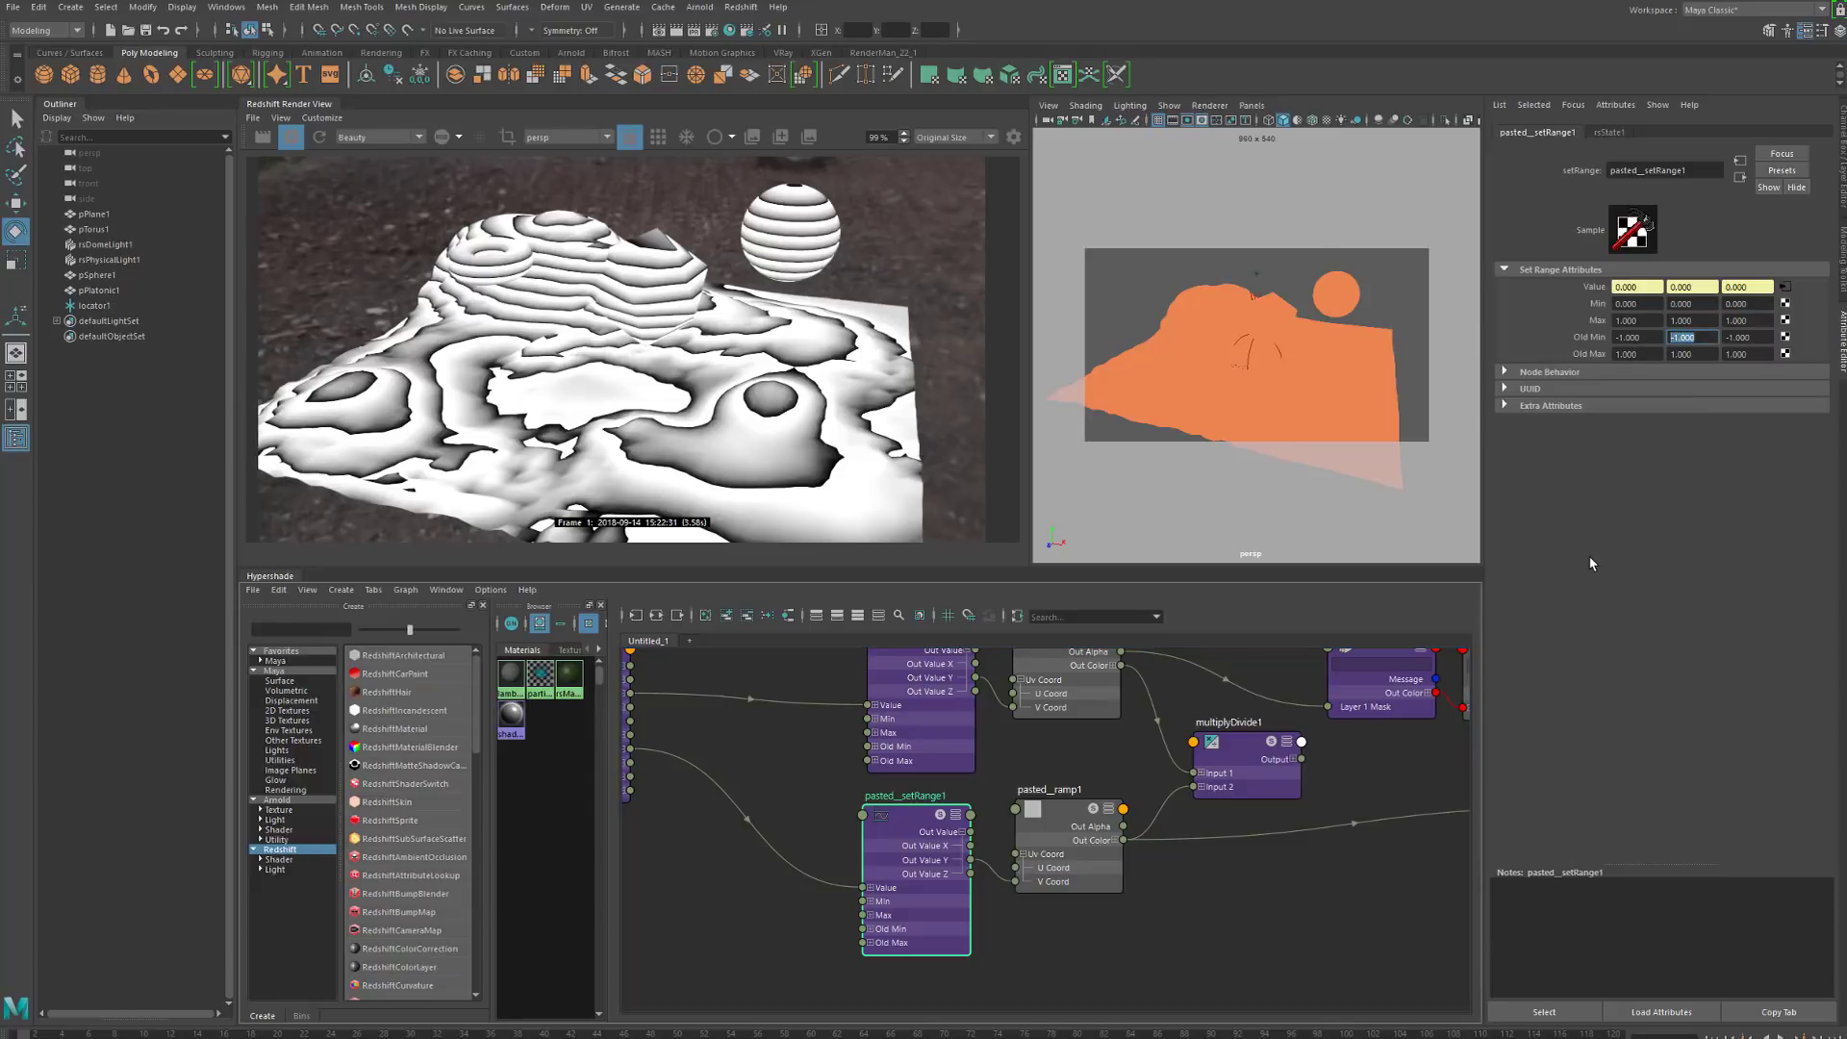
type("0")
key("Return")
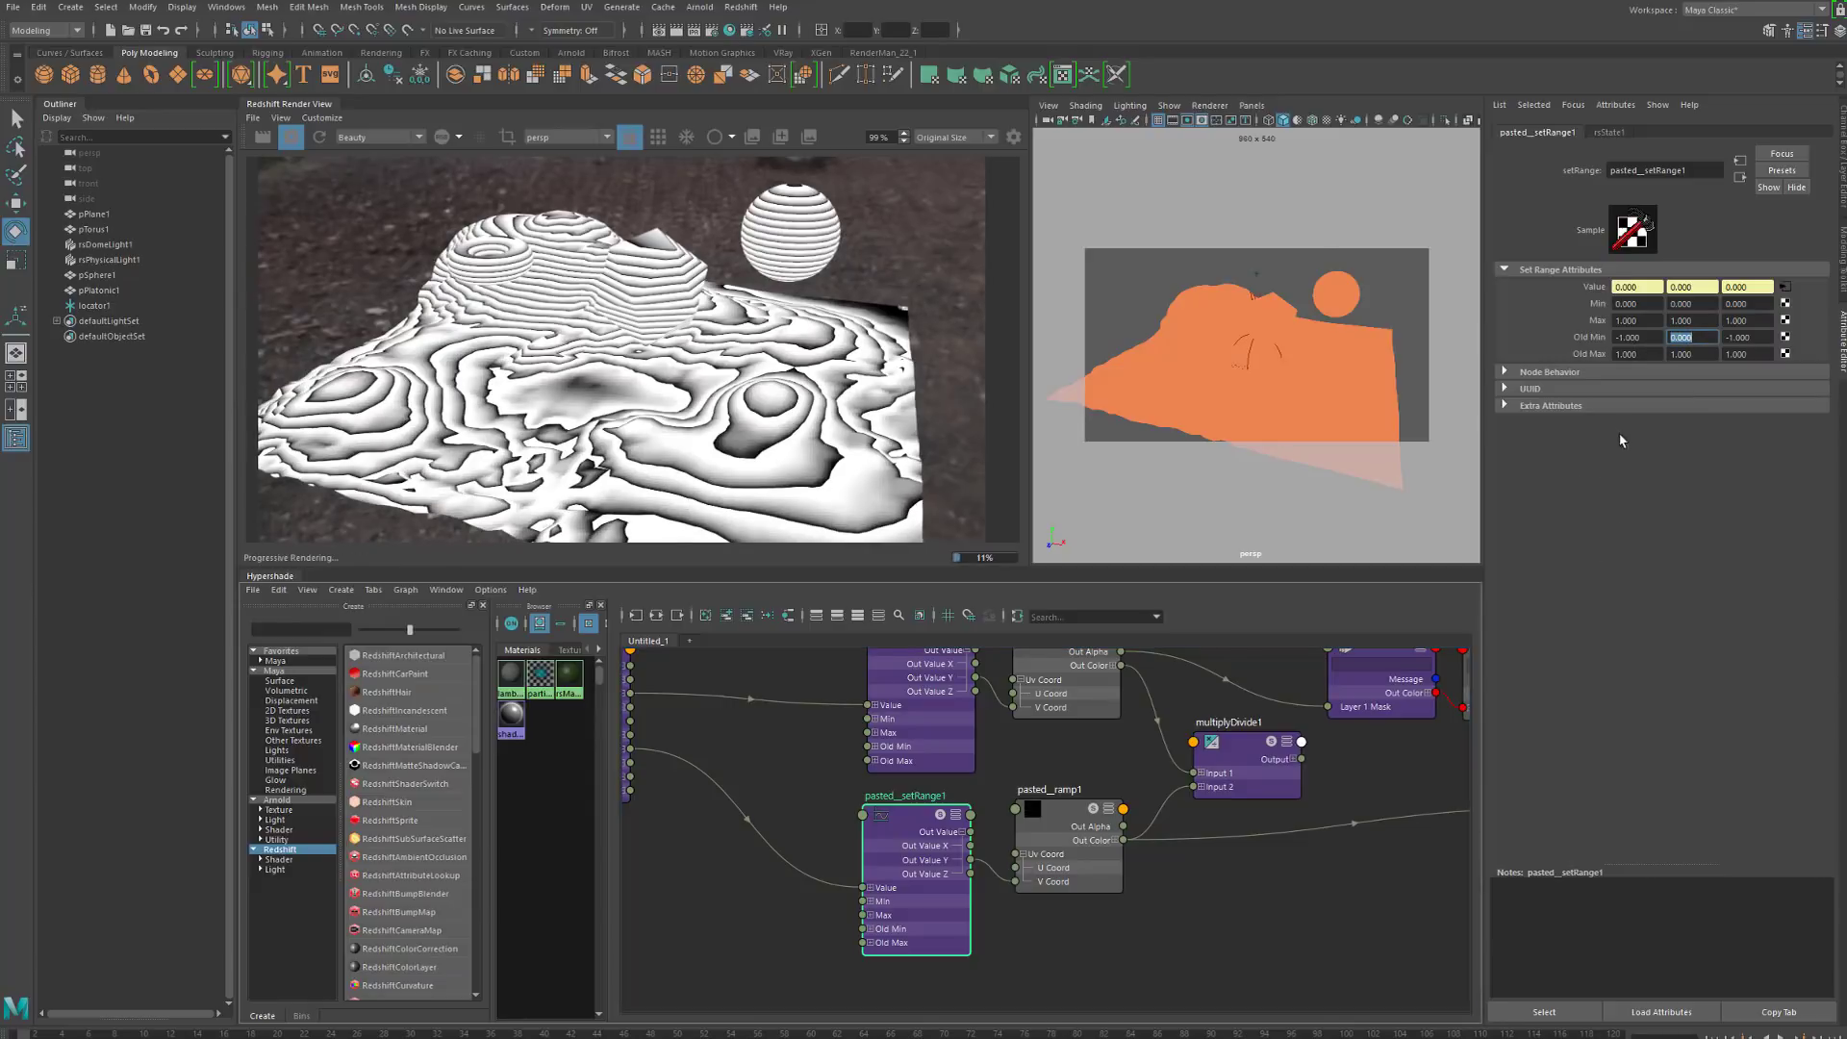
Raise locator1 along the Y axis to a height of about 34.8 to gauge the scene's top
left_click(101, 305)
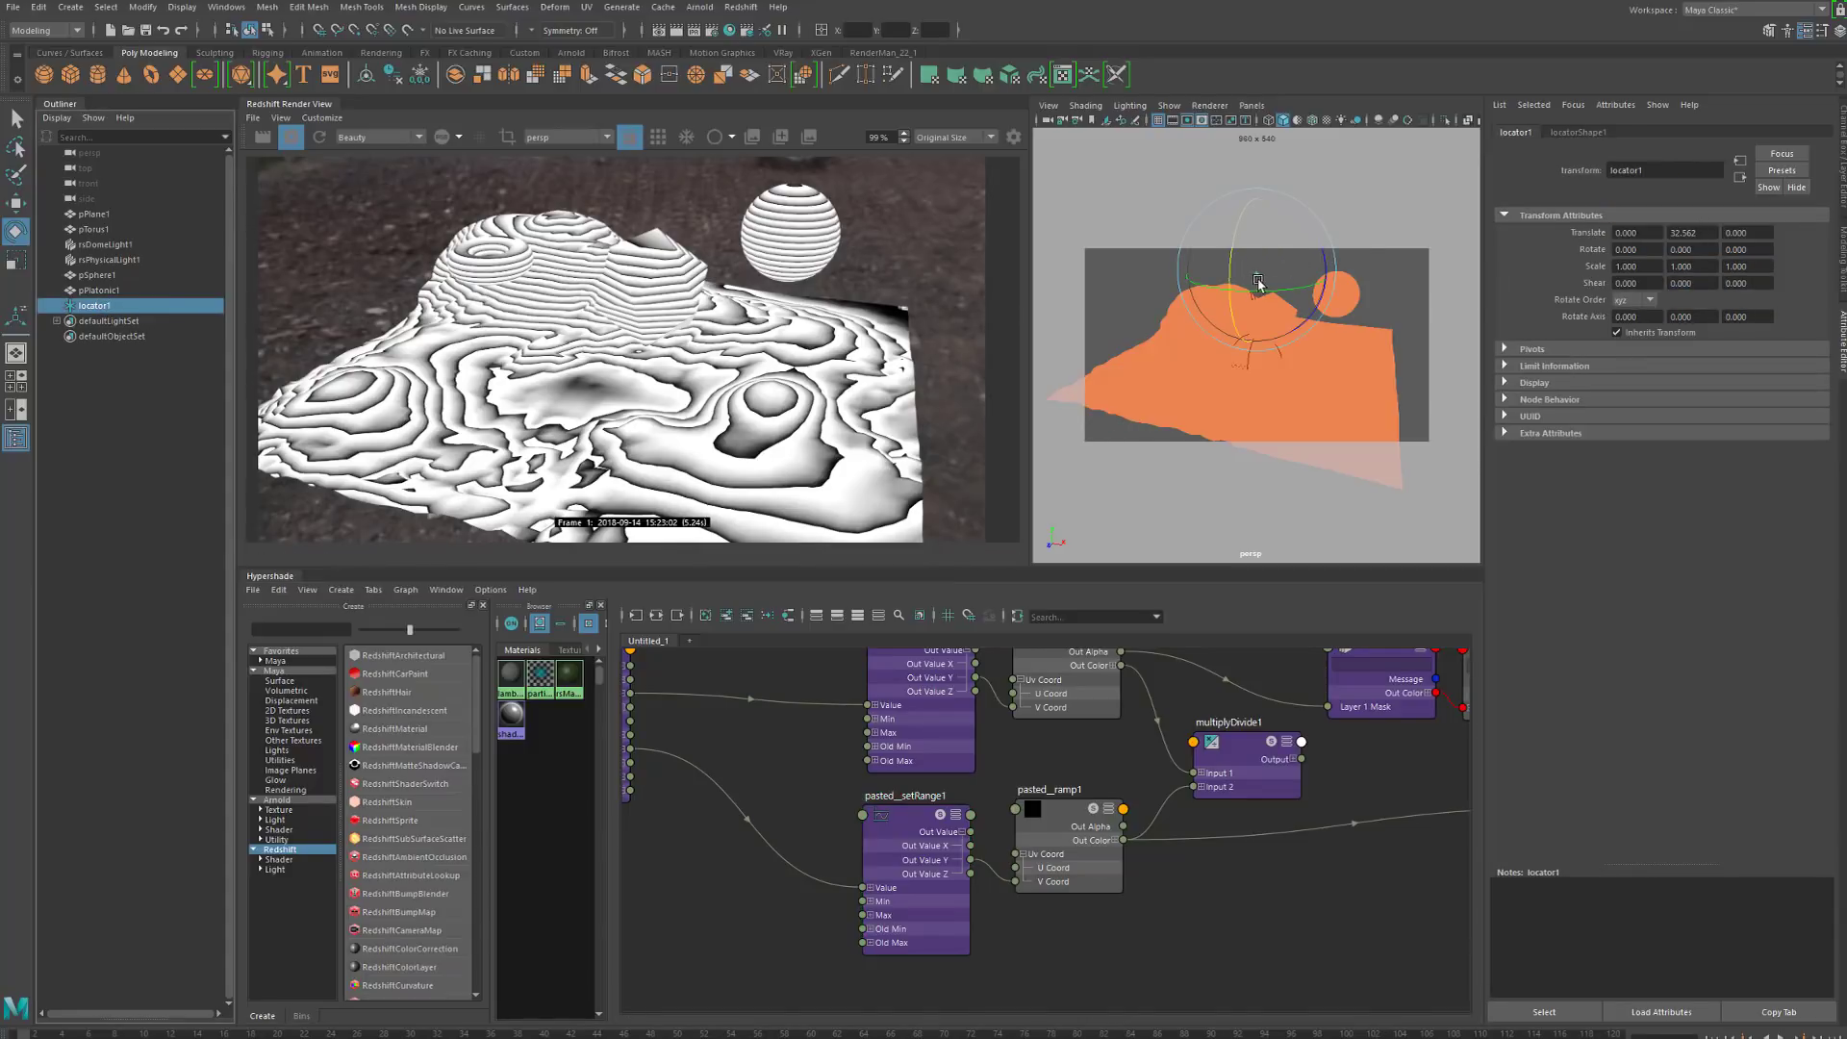
left_click(1258, 275)
key("w")
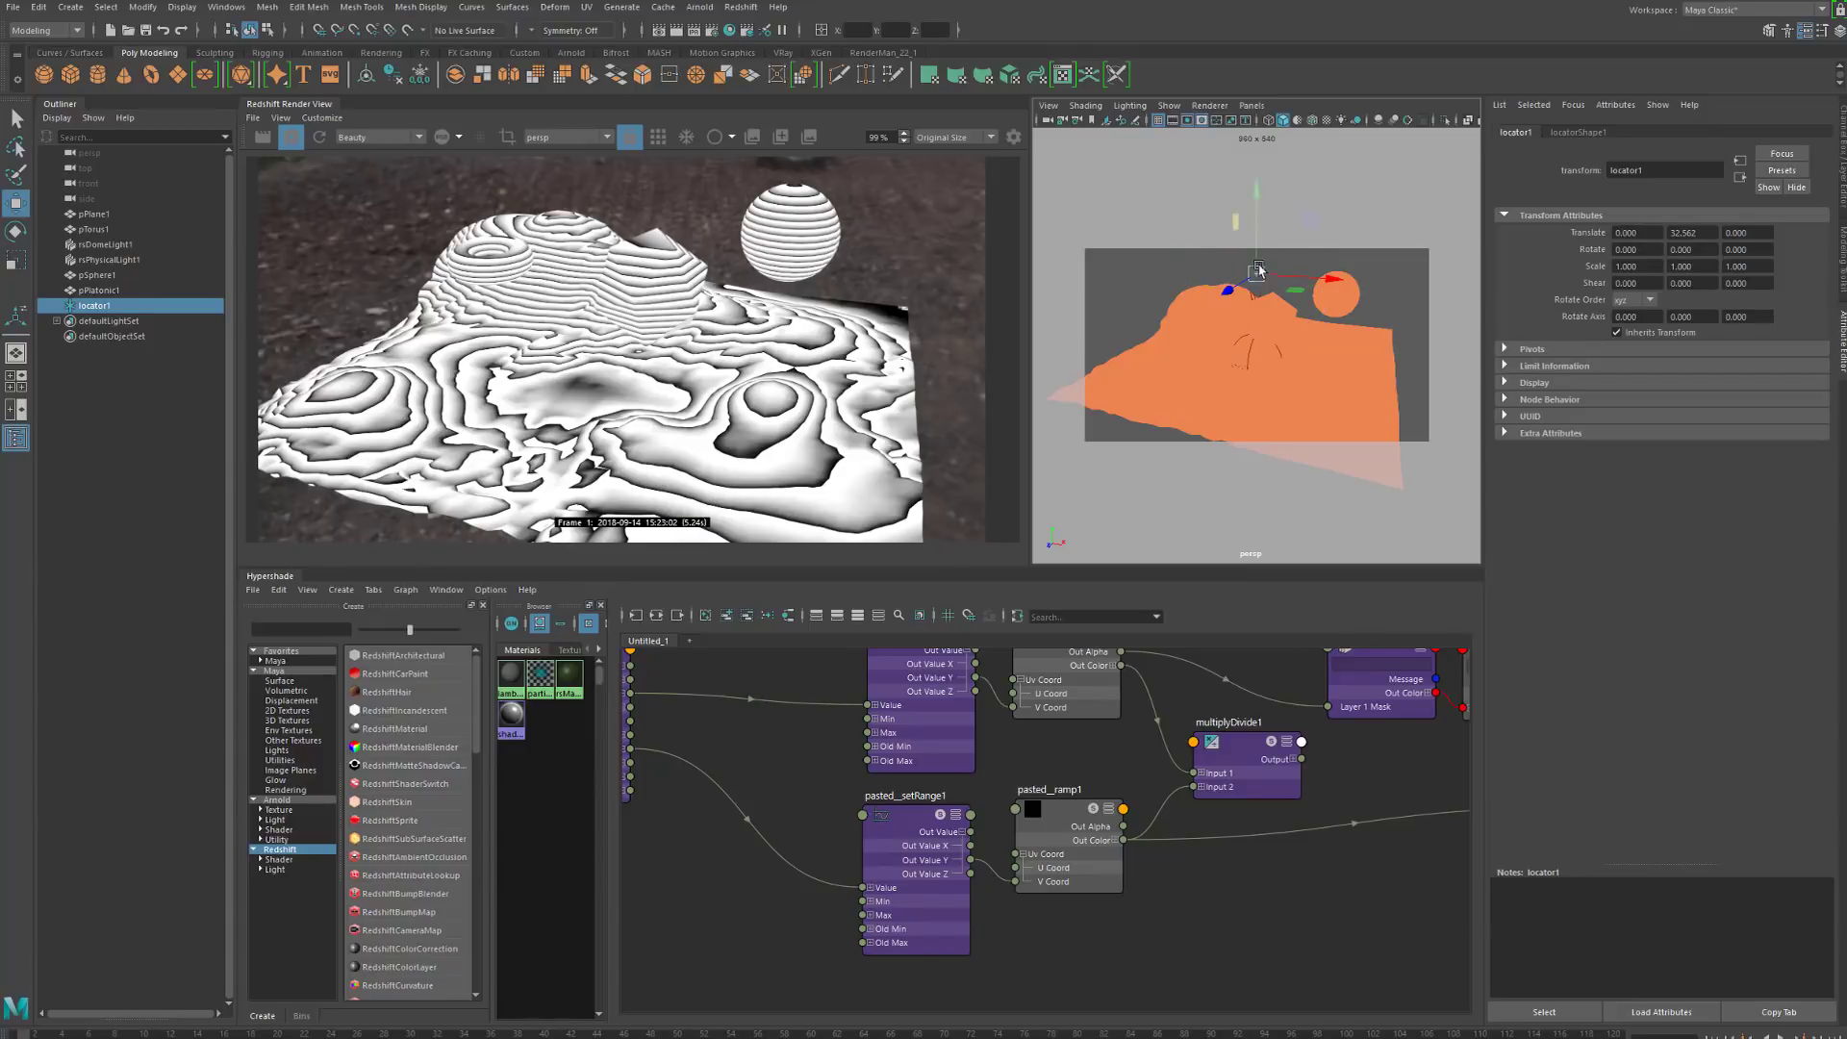
left_click_drag(1259, 275, 1258, 249)
Set the Y value of Old Max on pasted__setRange1 to 36, after trying 34
left_click(933, 871)
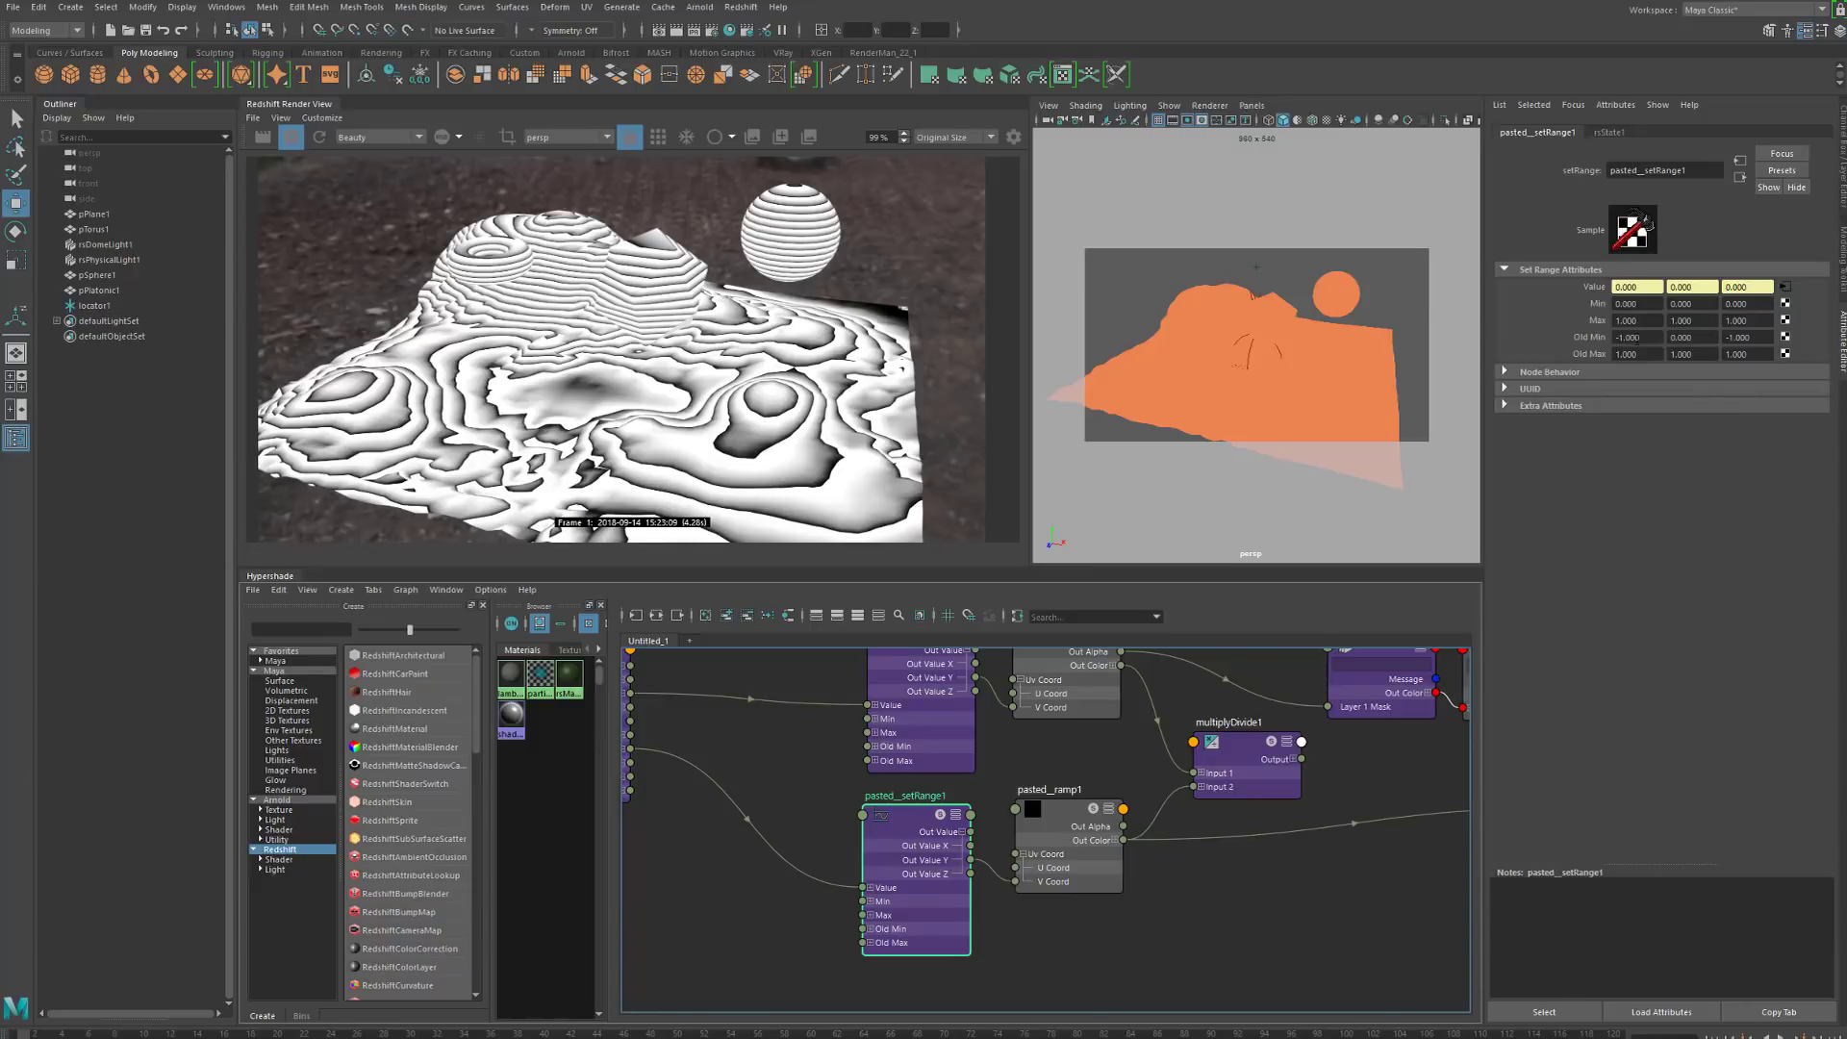
left_click(1698, 354)
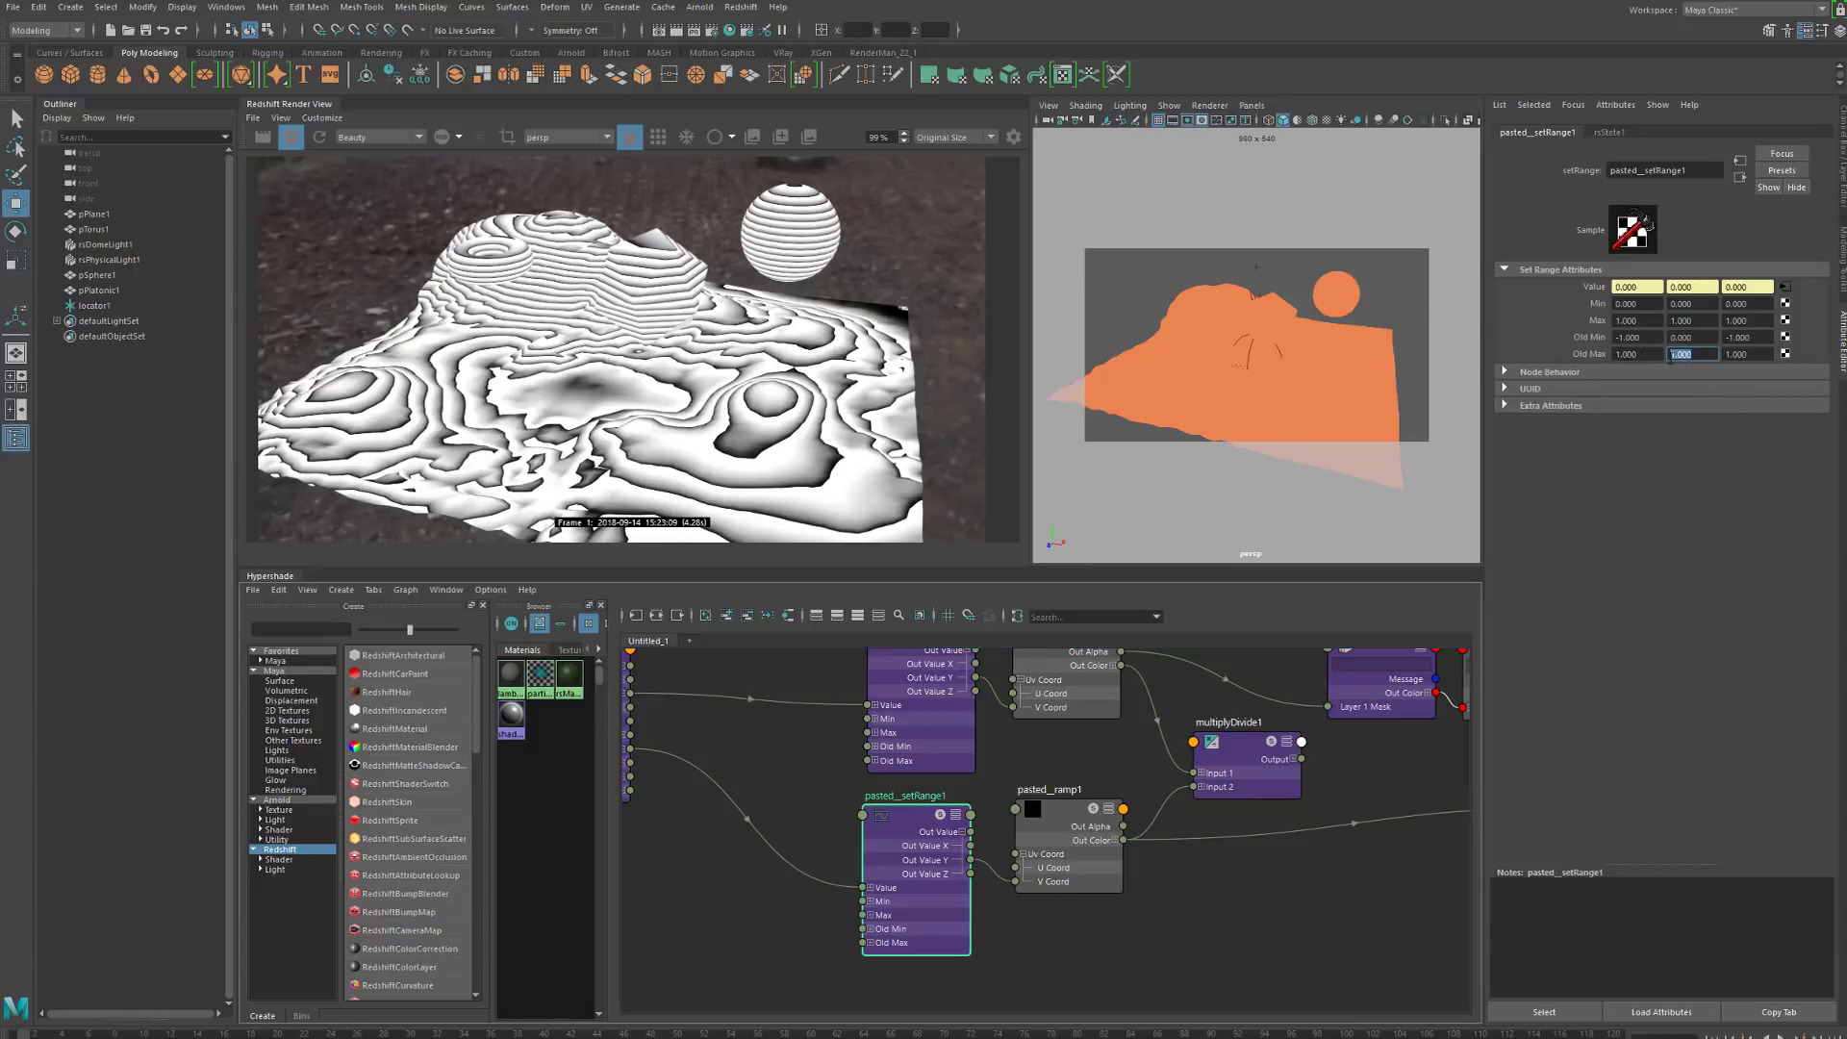
type("34")
key("Return")
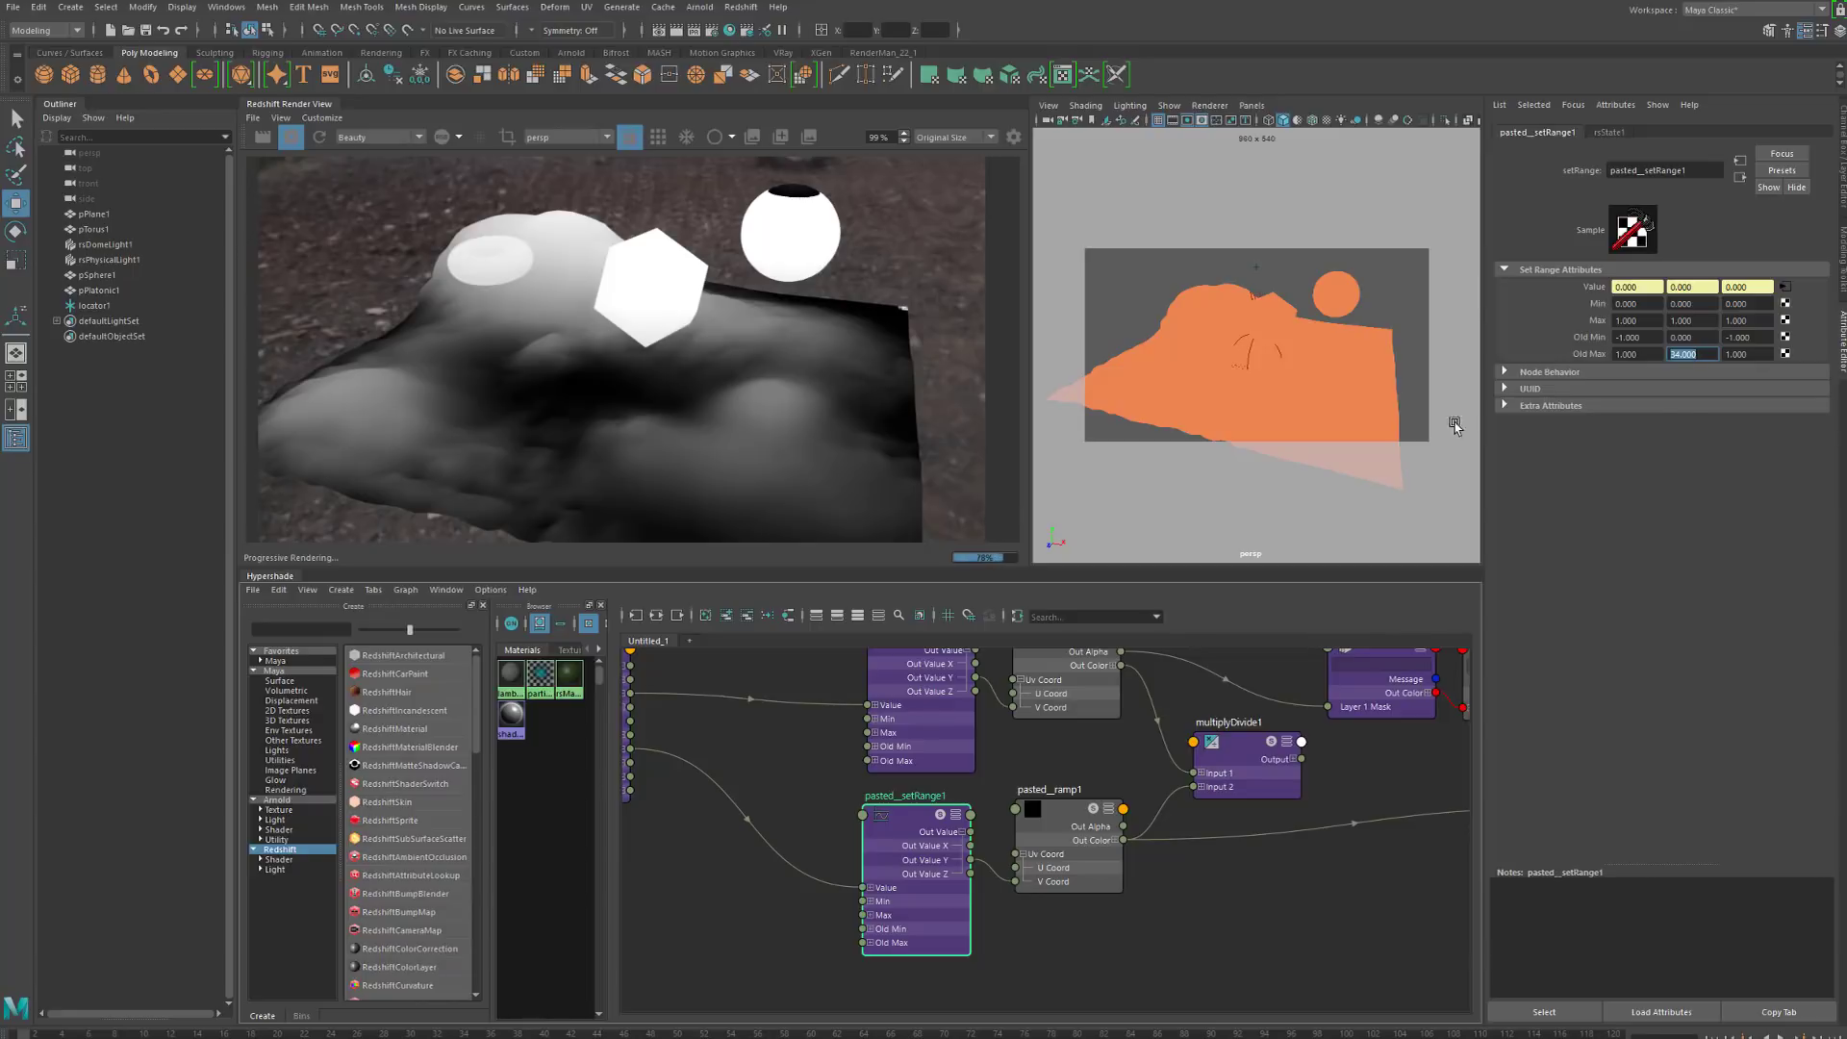
type("36")
key("Return")
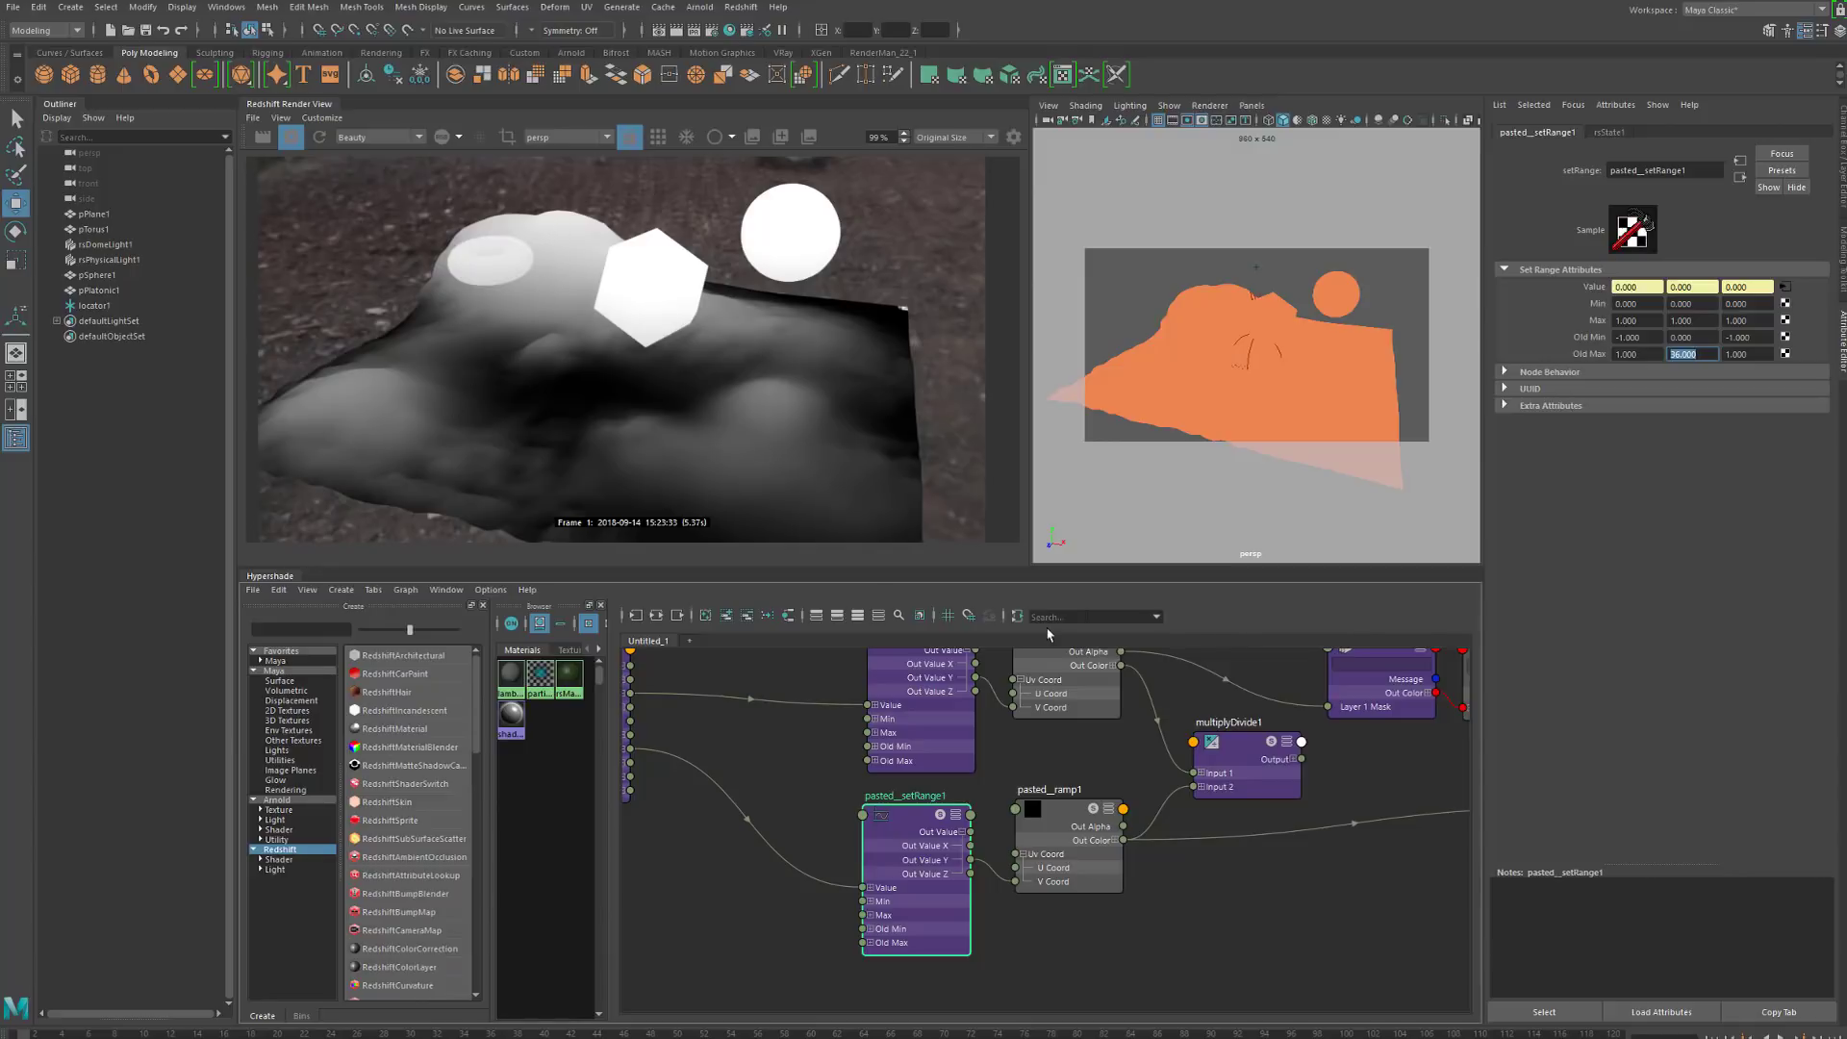
Compare locator1's Translate Y with the Old Max of pasted__setRange1 and examine the height mask from another angle
left_click(1267, 956)
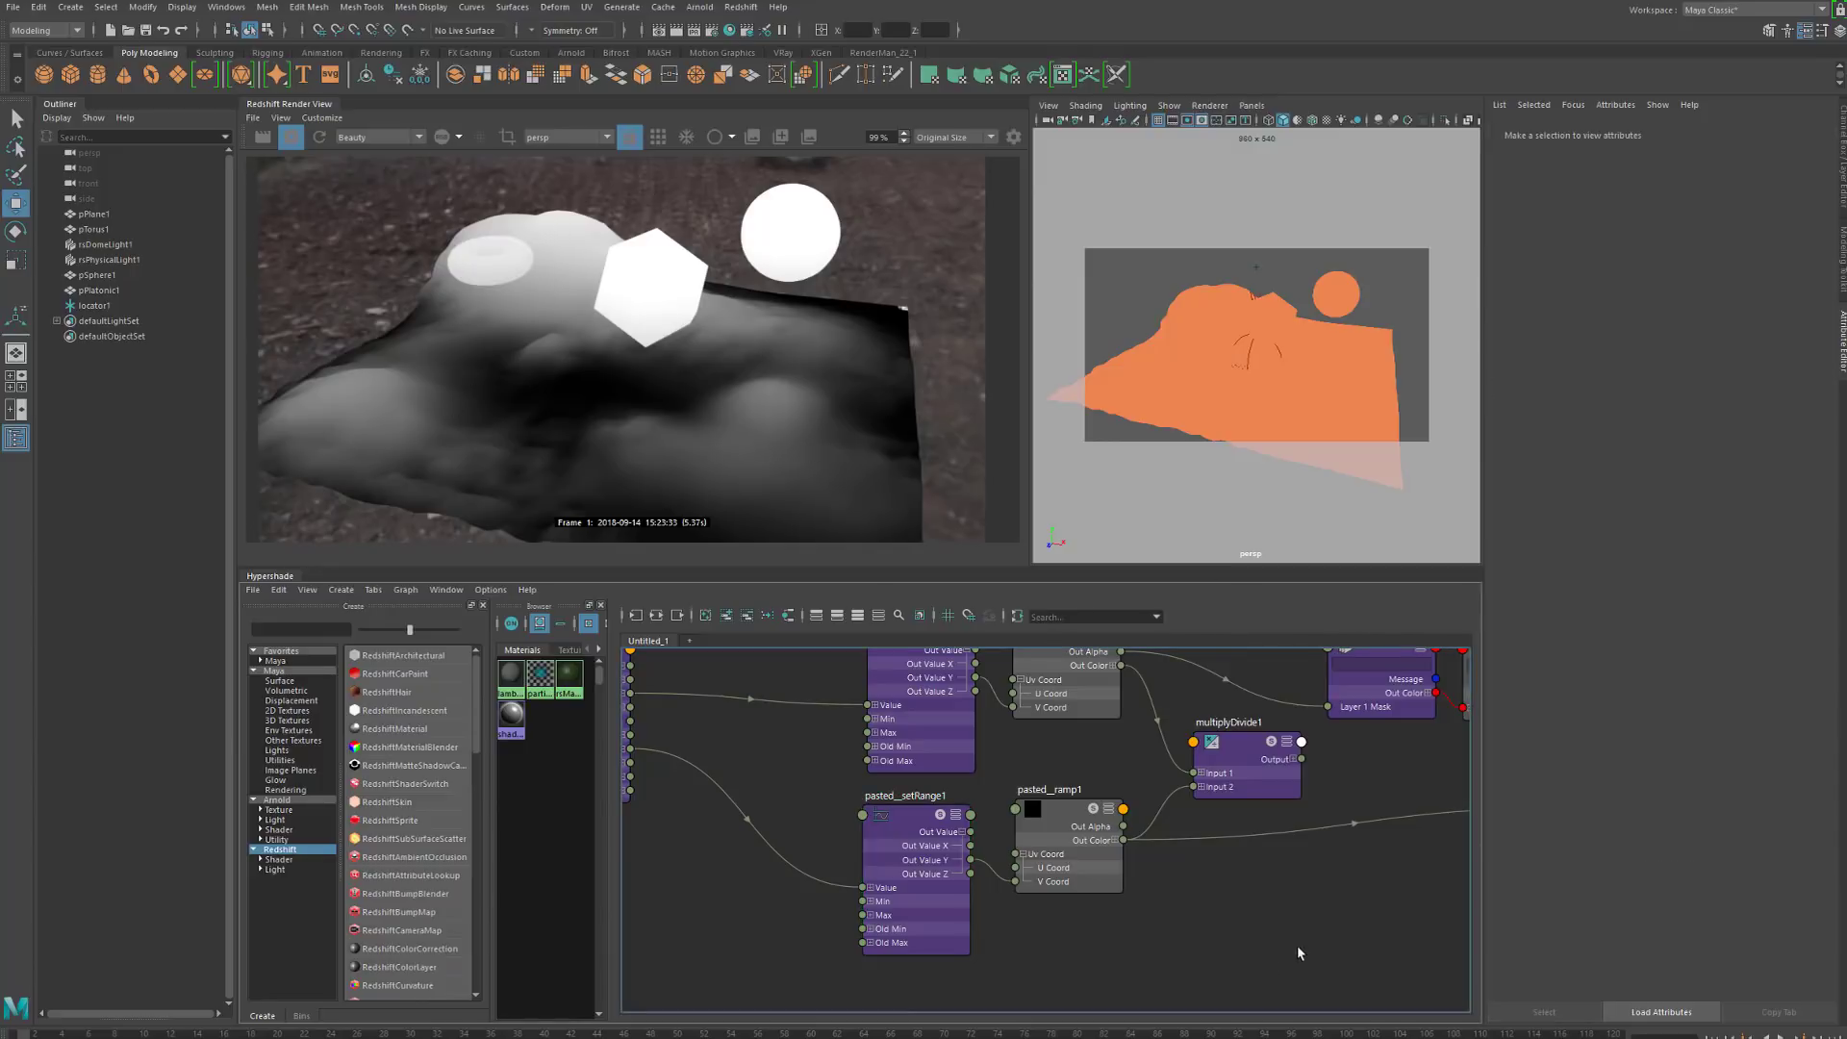
left_click(96, 306)
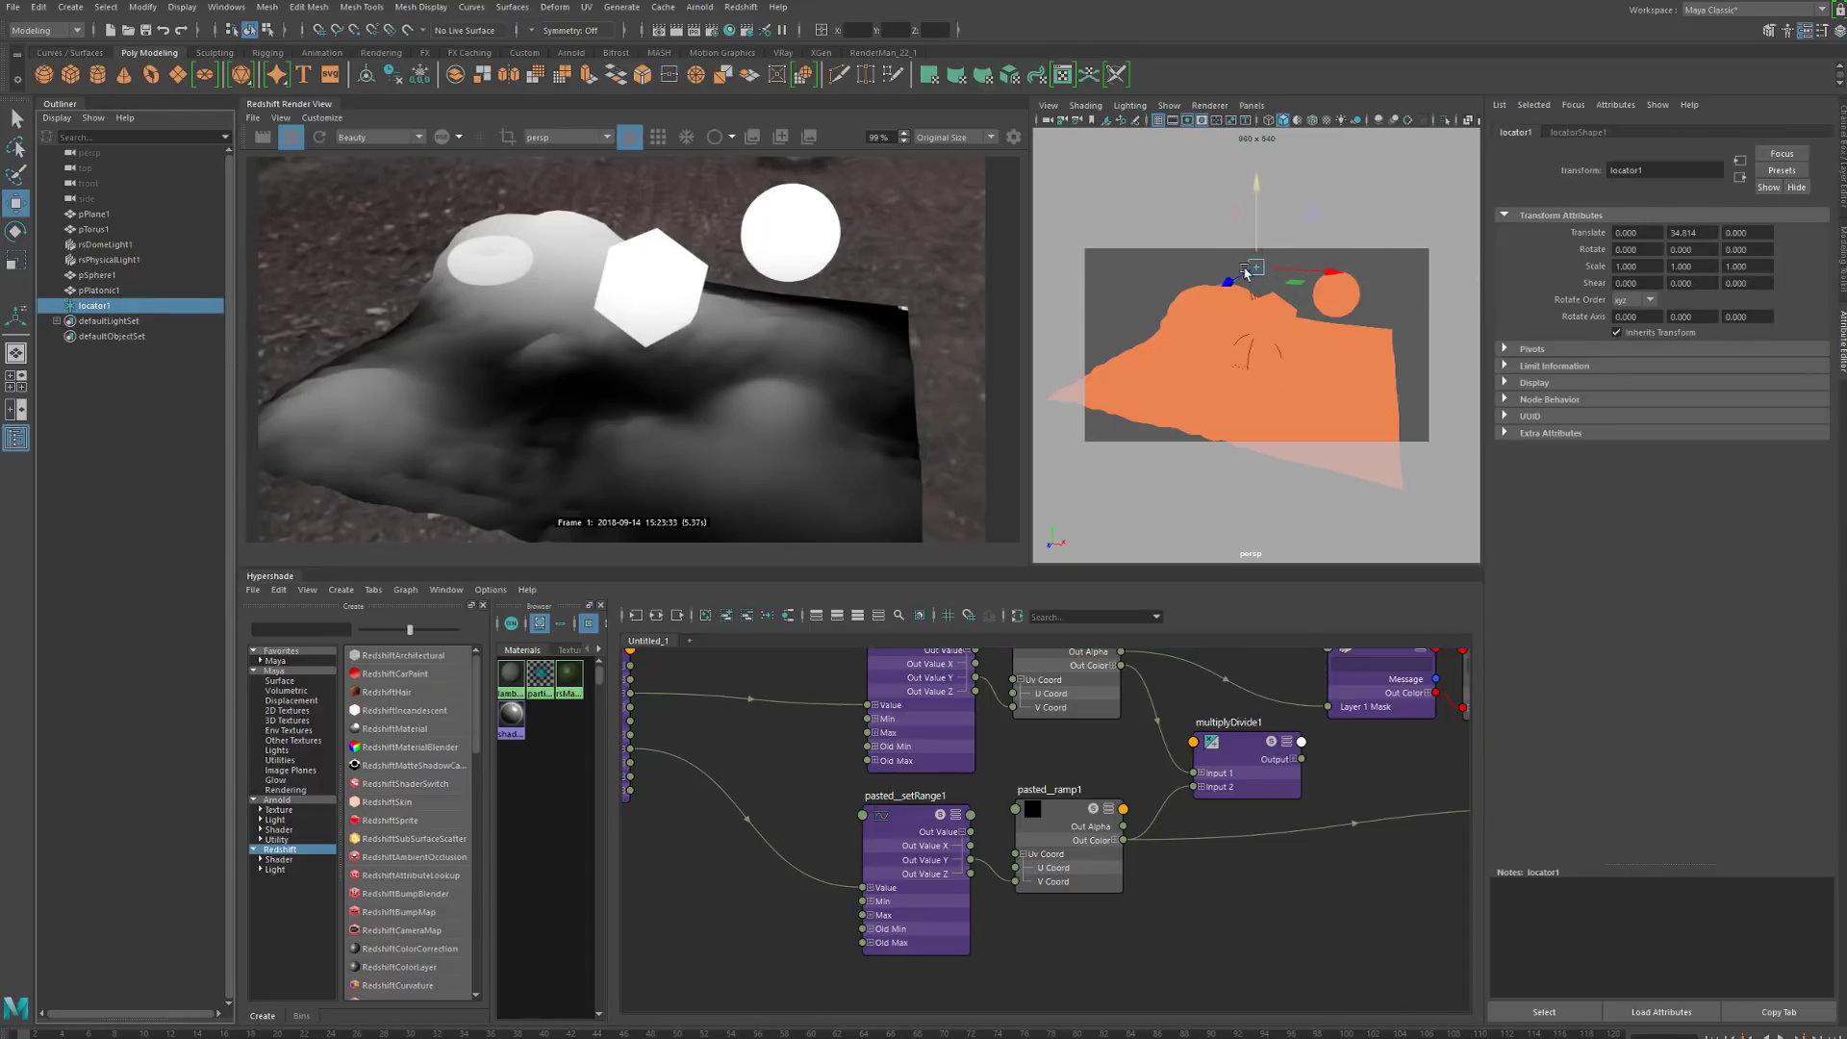
left_click(901, 905)
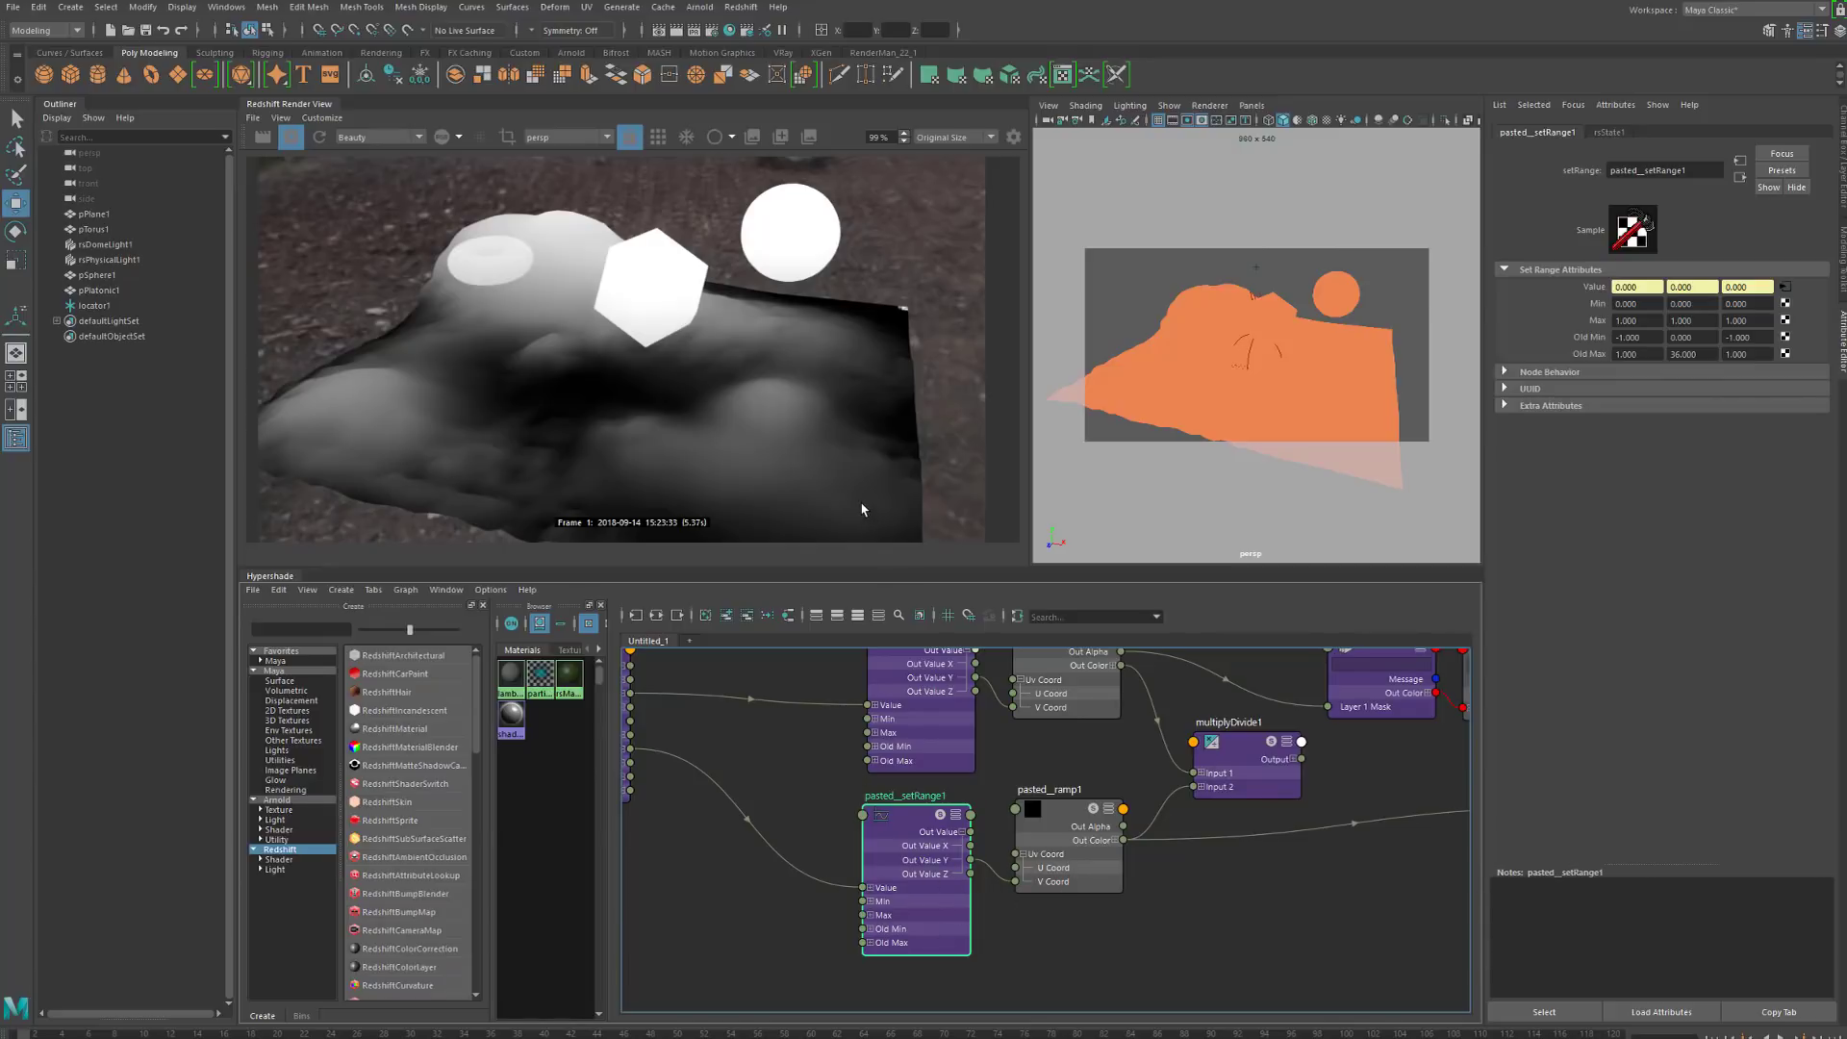
left_click_drag(1310, 352, 1292, 396, "alt")
left_click_drag(1348, 358, 1270, 350, "alt")
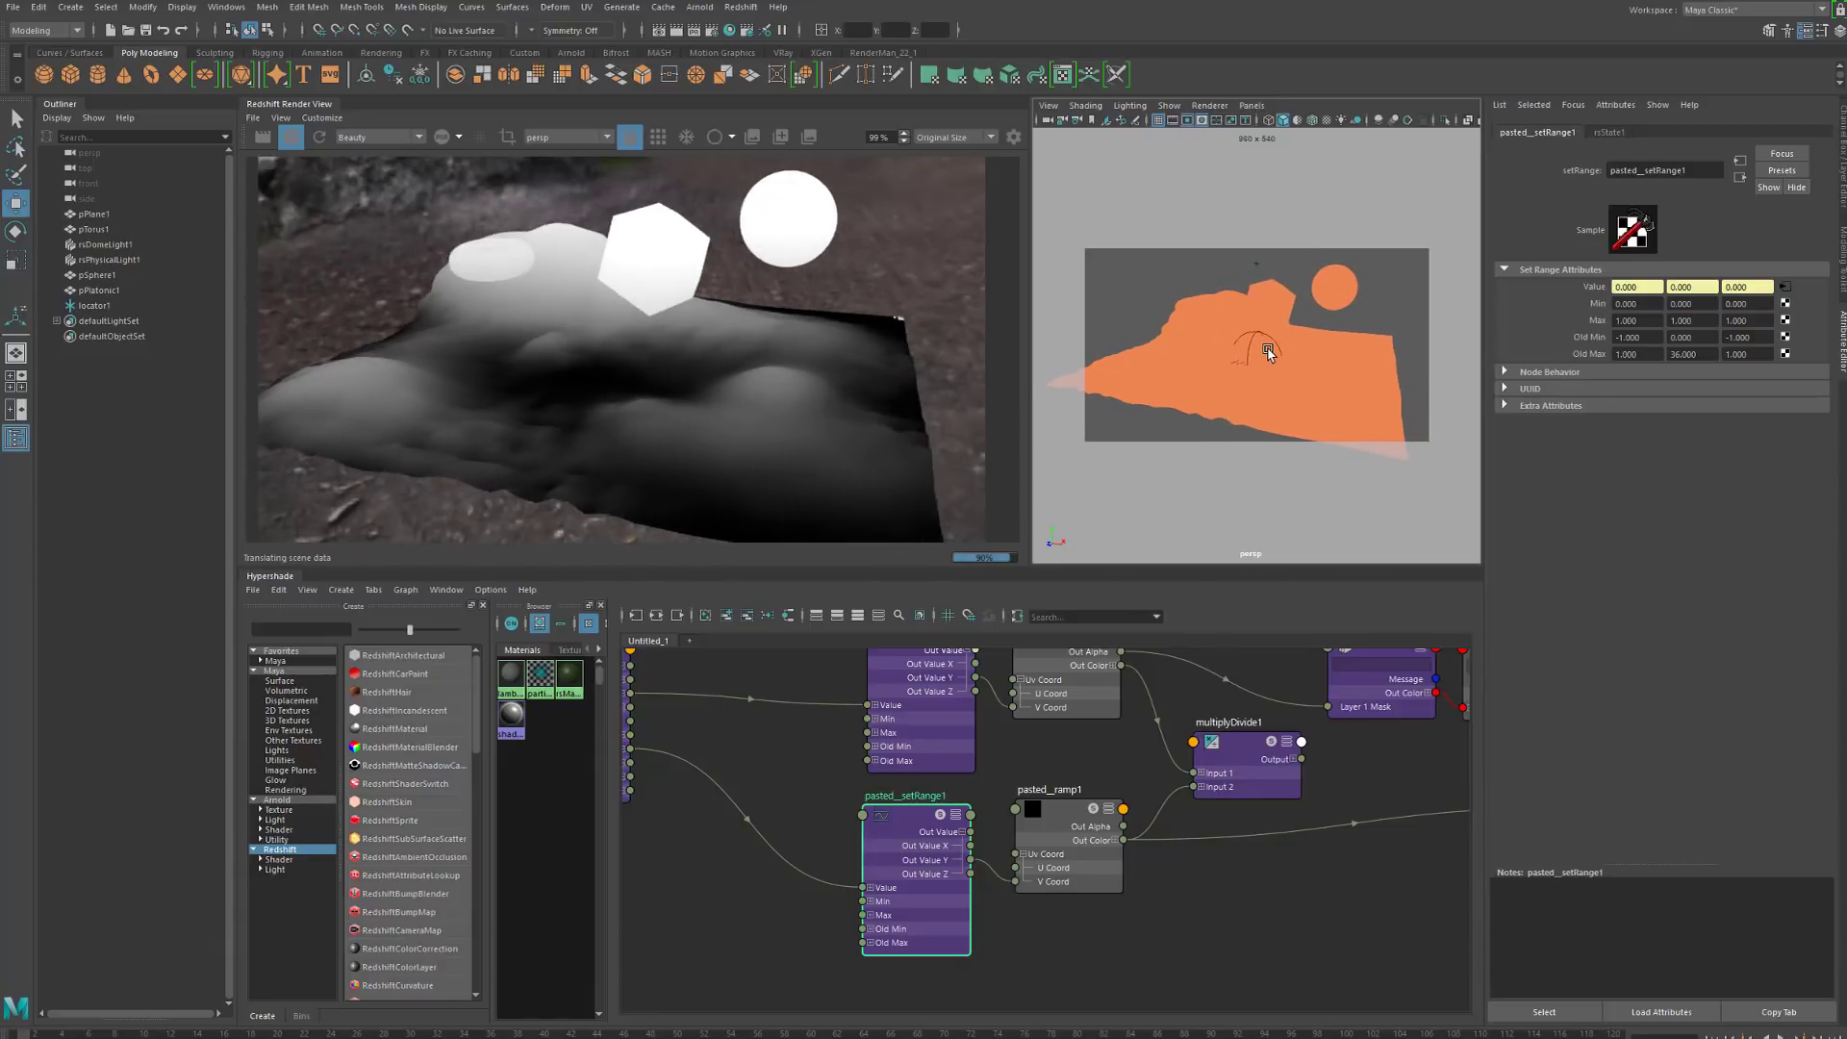
Connect multiplyDivide1's Output to the Surface Shader of rsMaterial1SG to preview the combined mask
middle_click_drag(1223, 966, 849, 951, "alt")
left_click_drag(872, 792, 868, 797)
left_click_drag(710, 722, 721, 753)
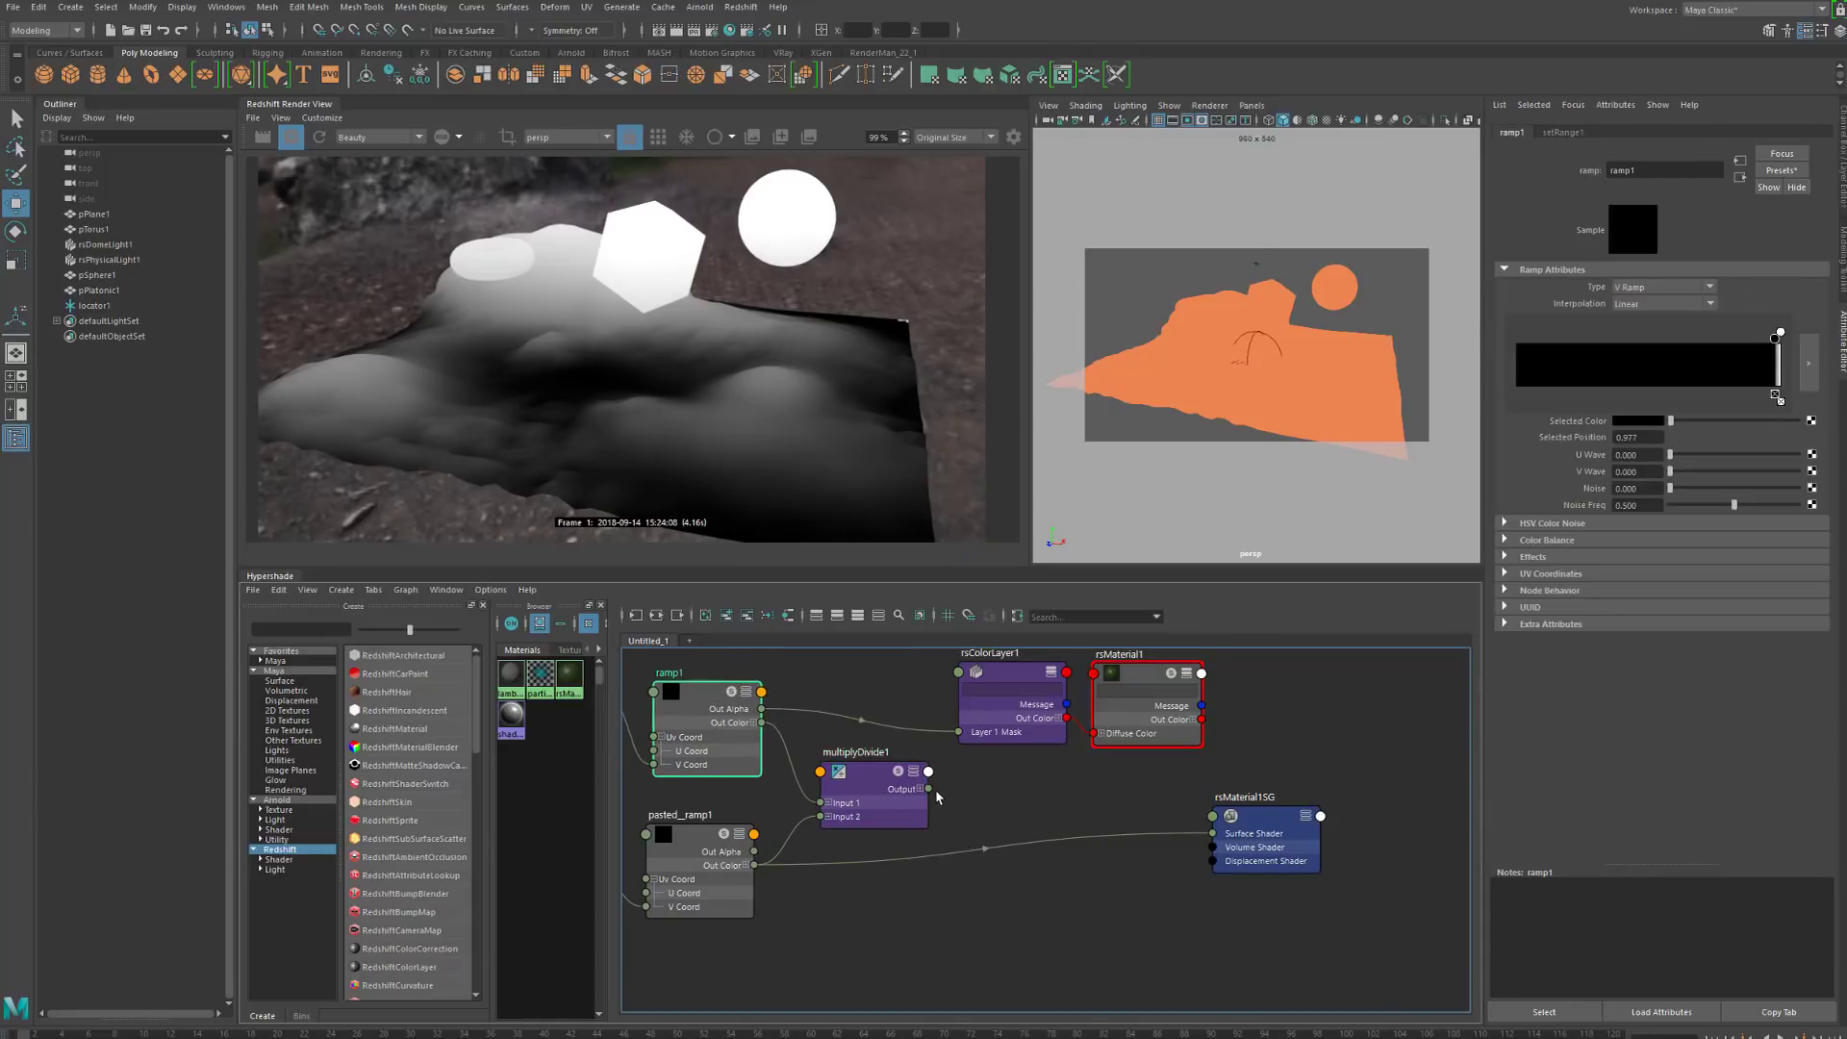
left_click_drag(929, 790, 1213, 833)
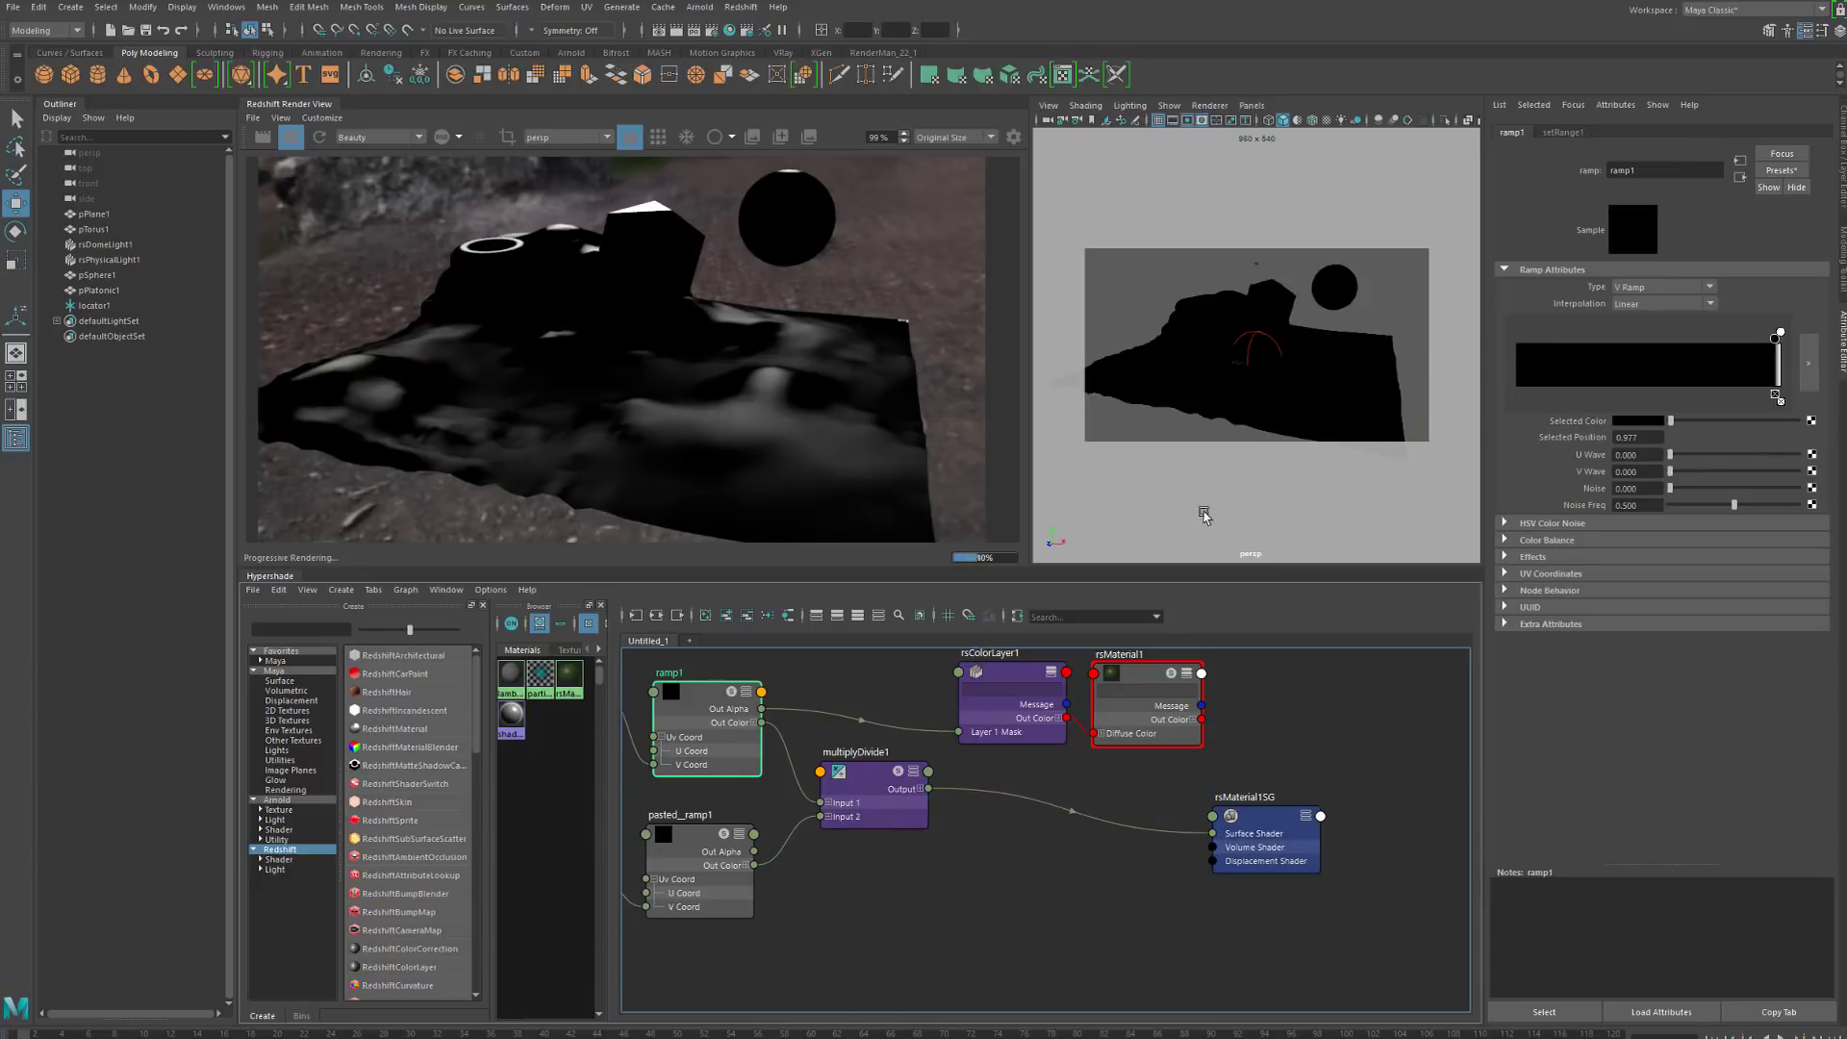
left_click_drag(1246, 362, 1261, 359, "alt")
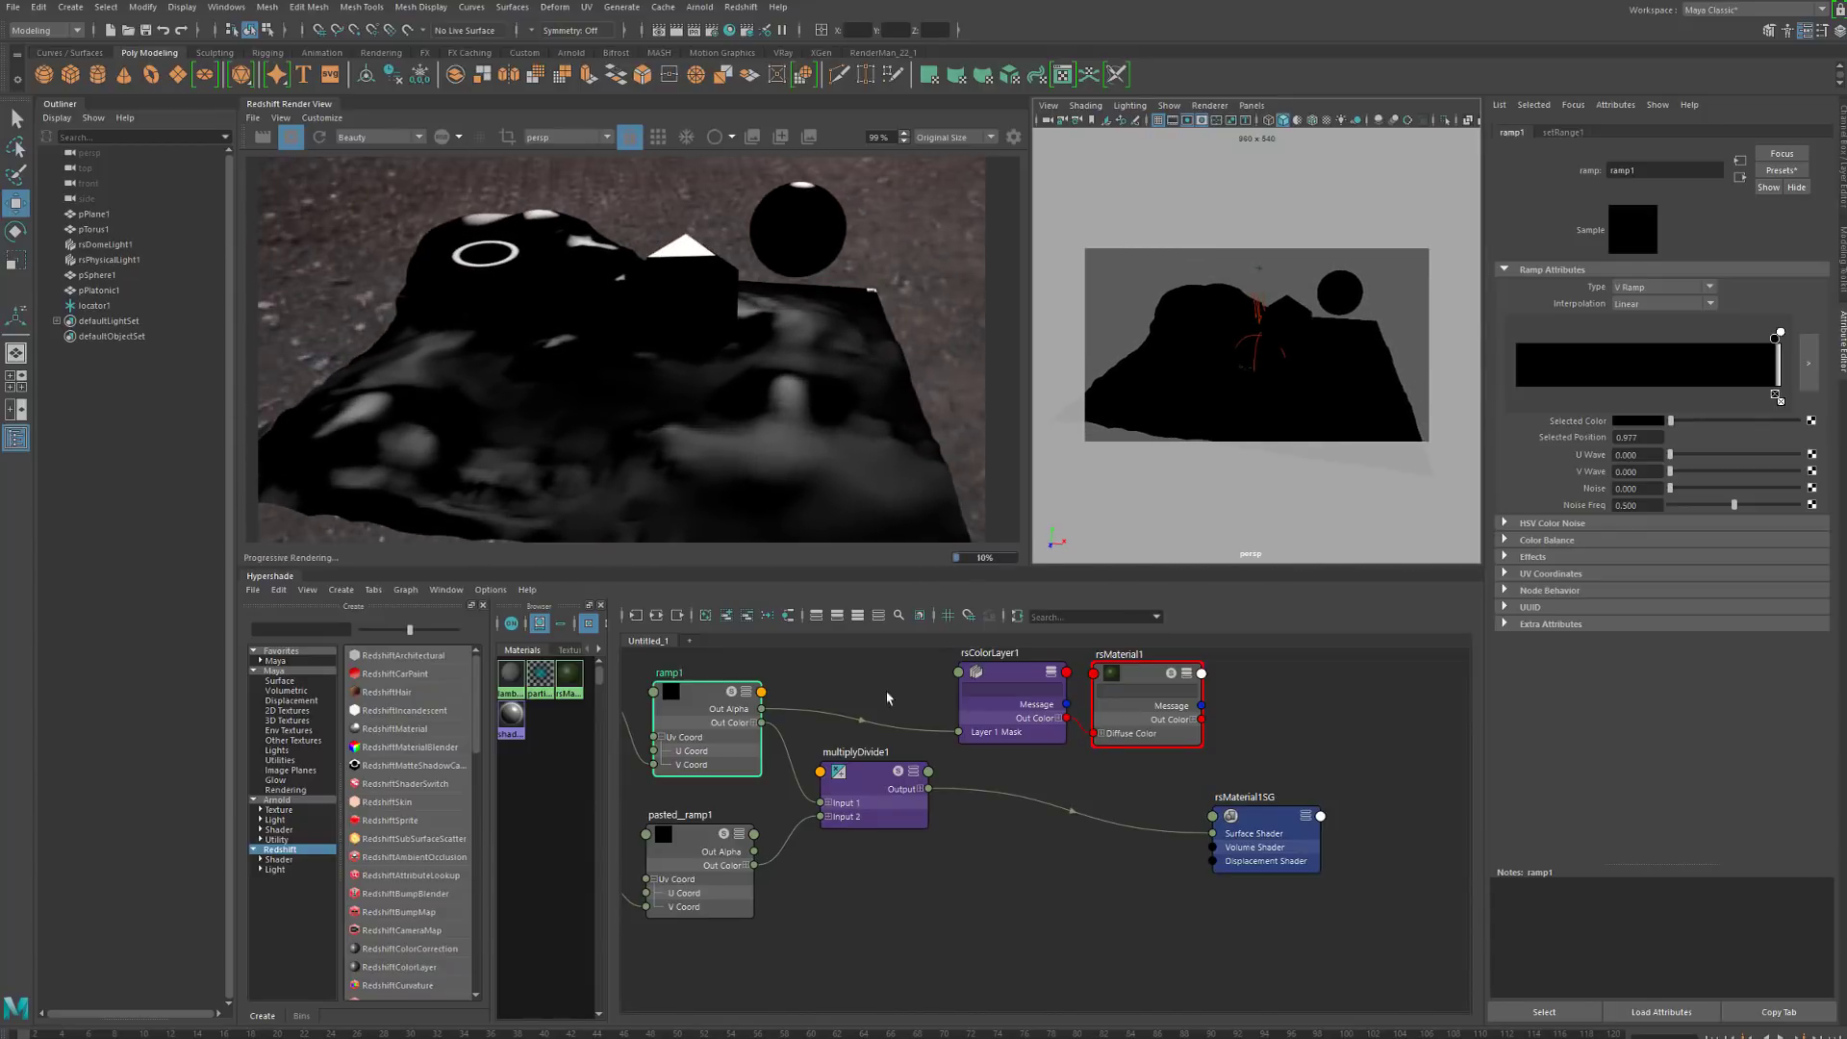
Move ramp1's black color marker to position 0.855 to widen the upward-facing mask
middle_click_drag(1050, 923, 1190, 912, "alt")
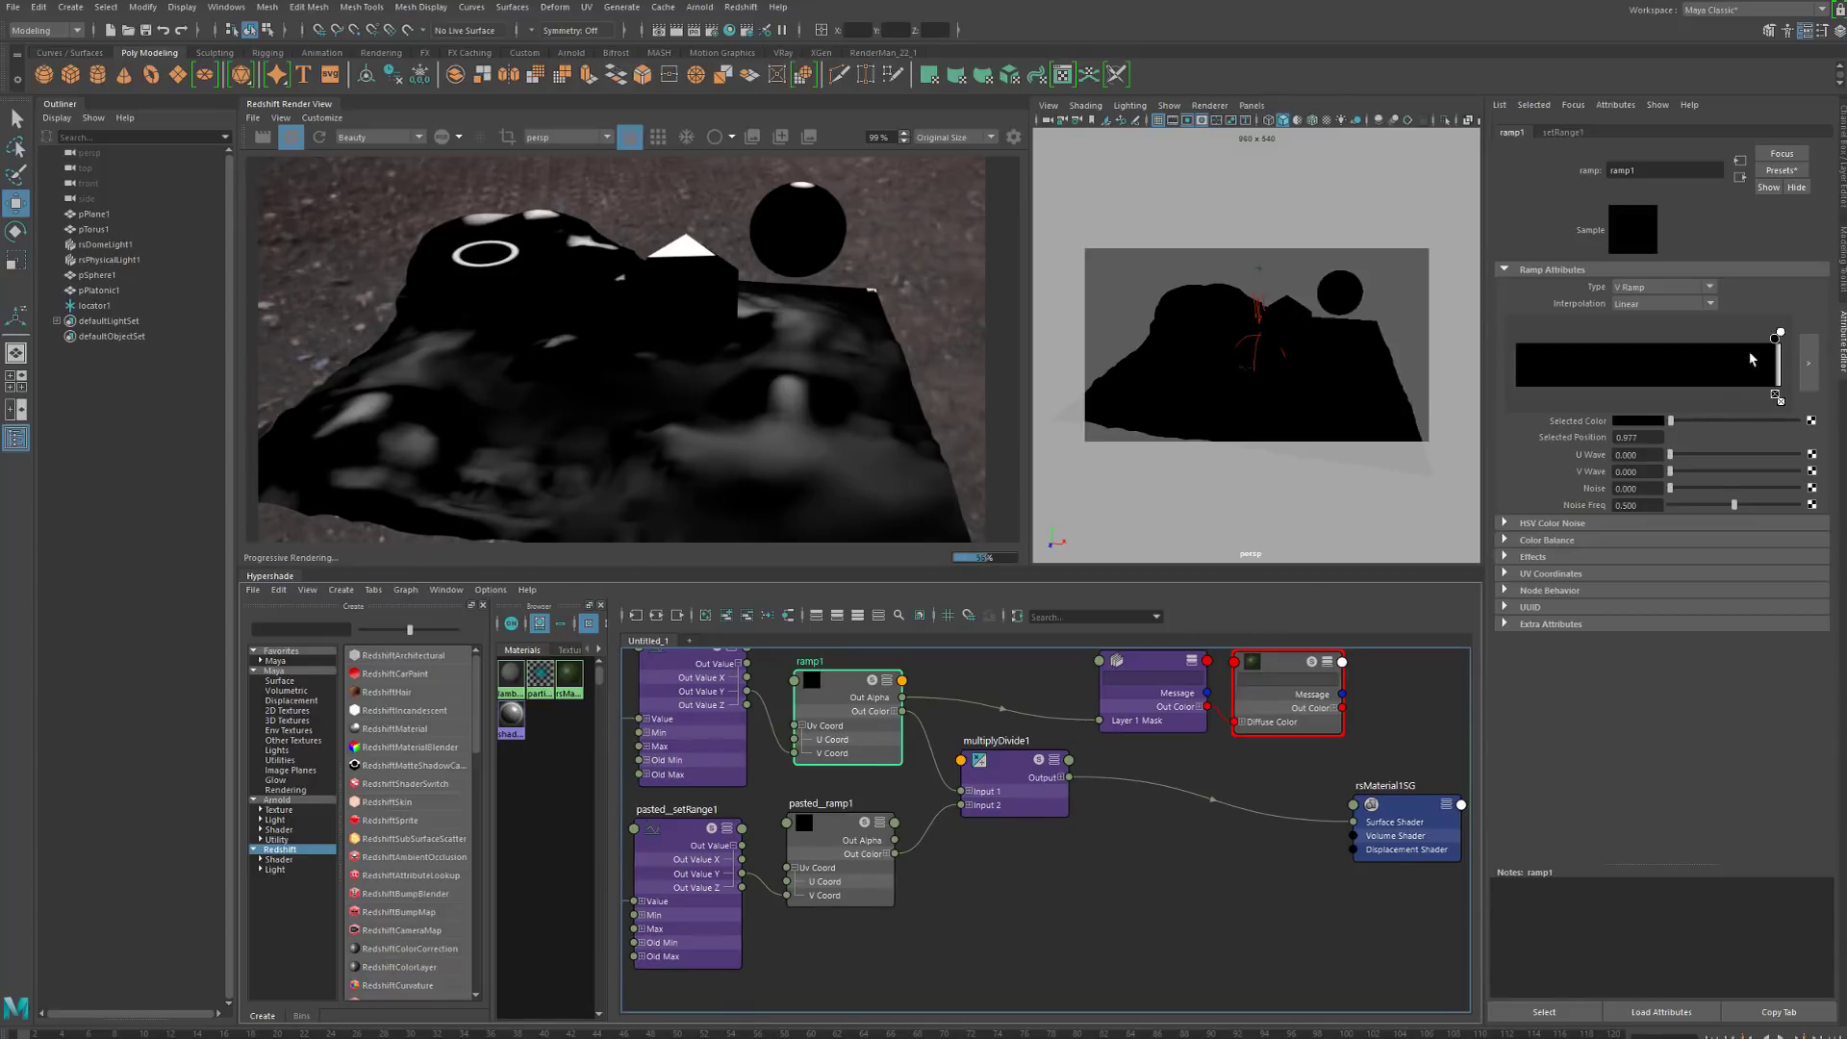
left_click_drag(1777, 341, 1740, 338)
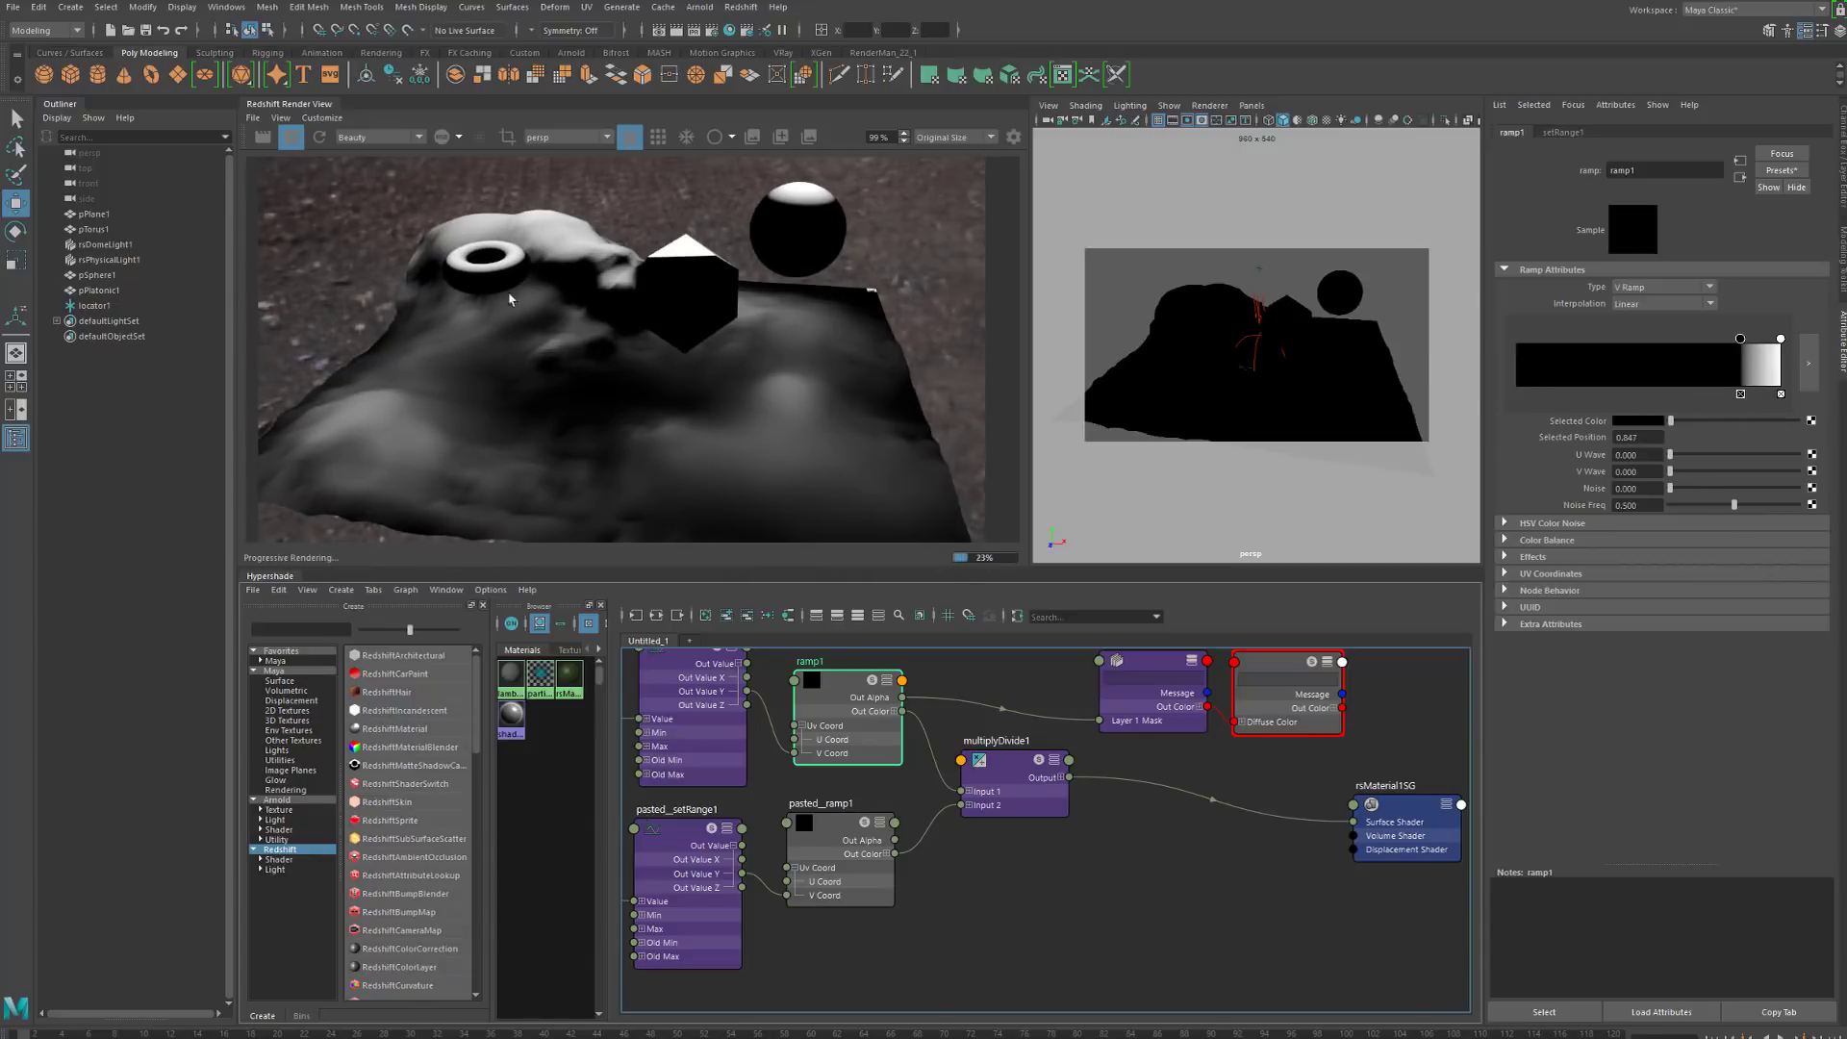
left_click_drag(1741, 340, 1742, 338)
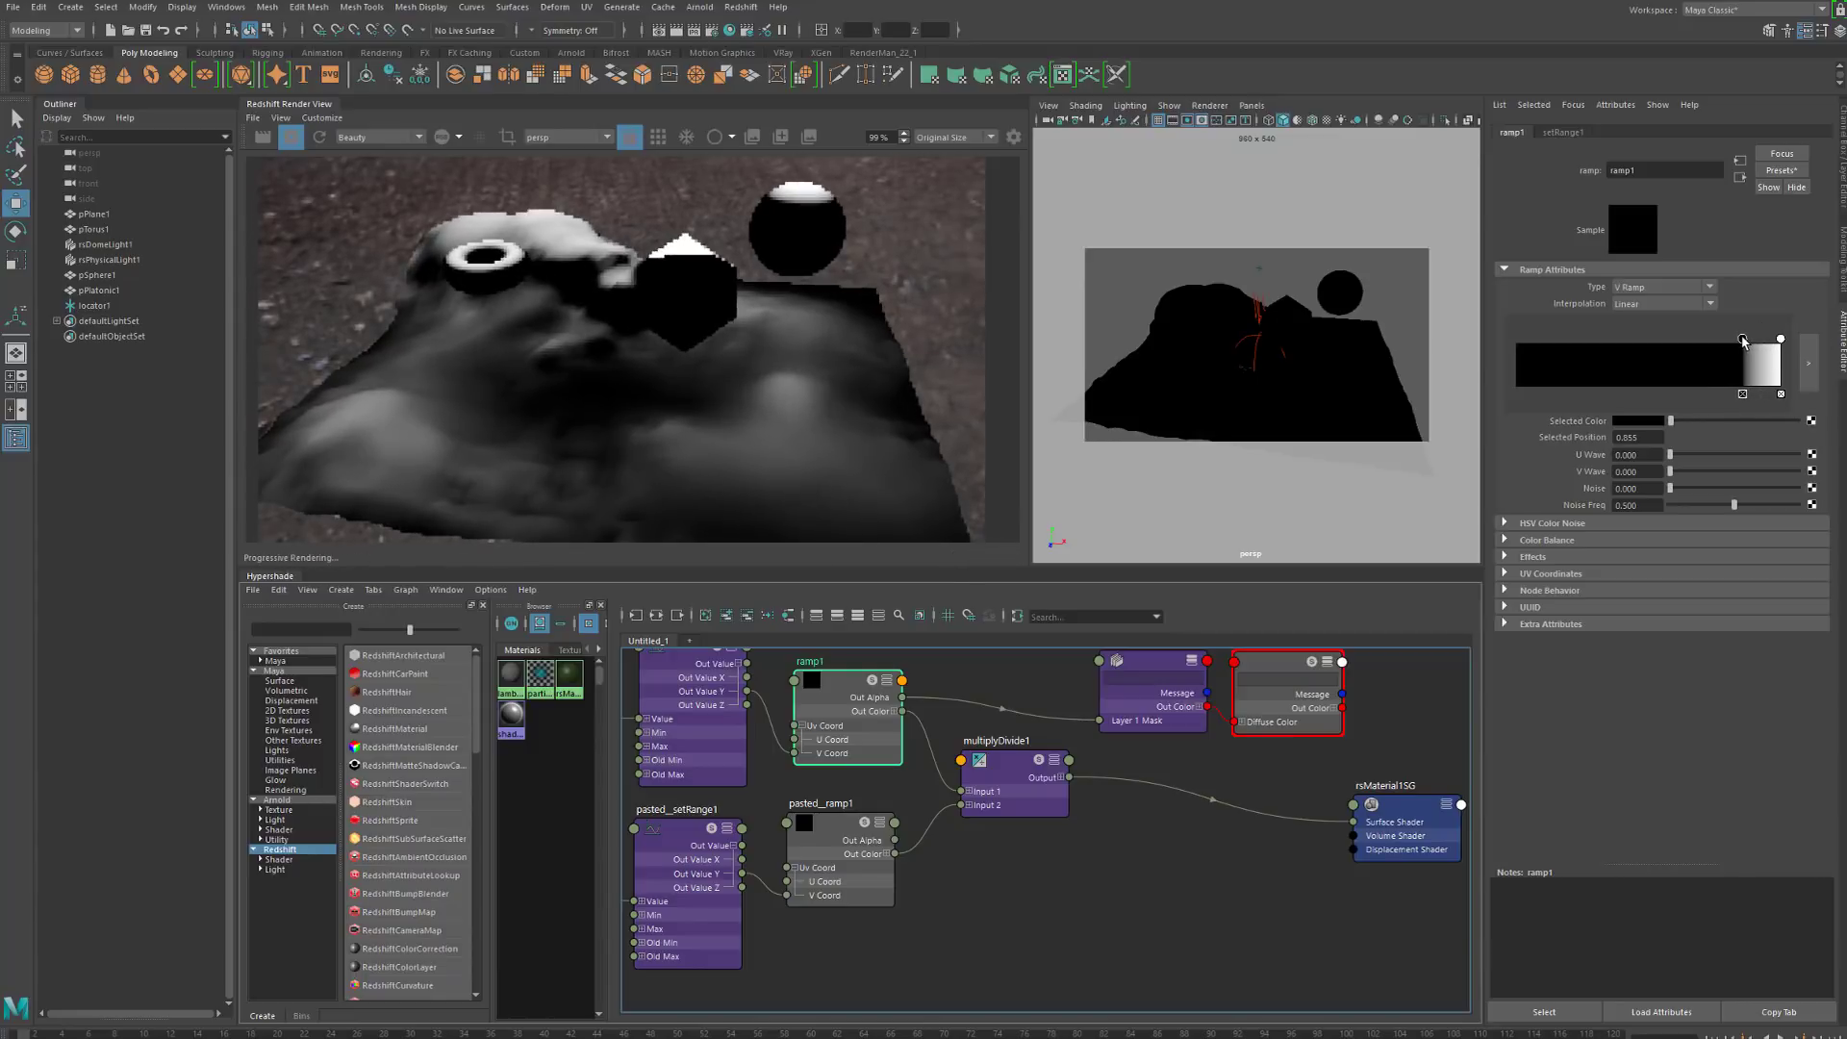
Add a black marker at 0.084 on pasted__ramp1, move its white marker to about 0.3, and review the mask from several angles
left_click(852, 856)
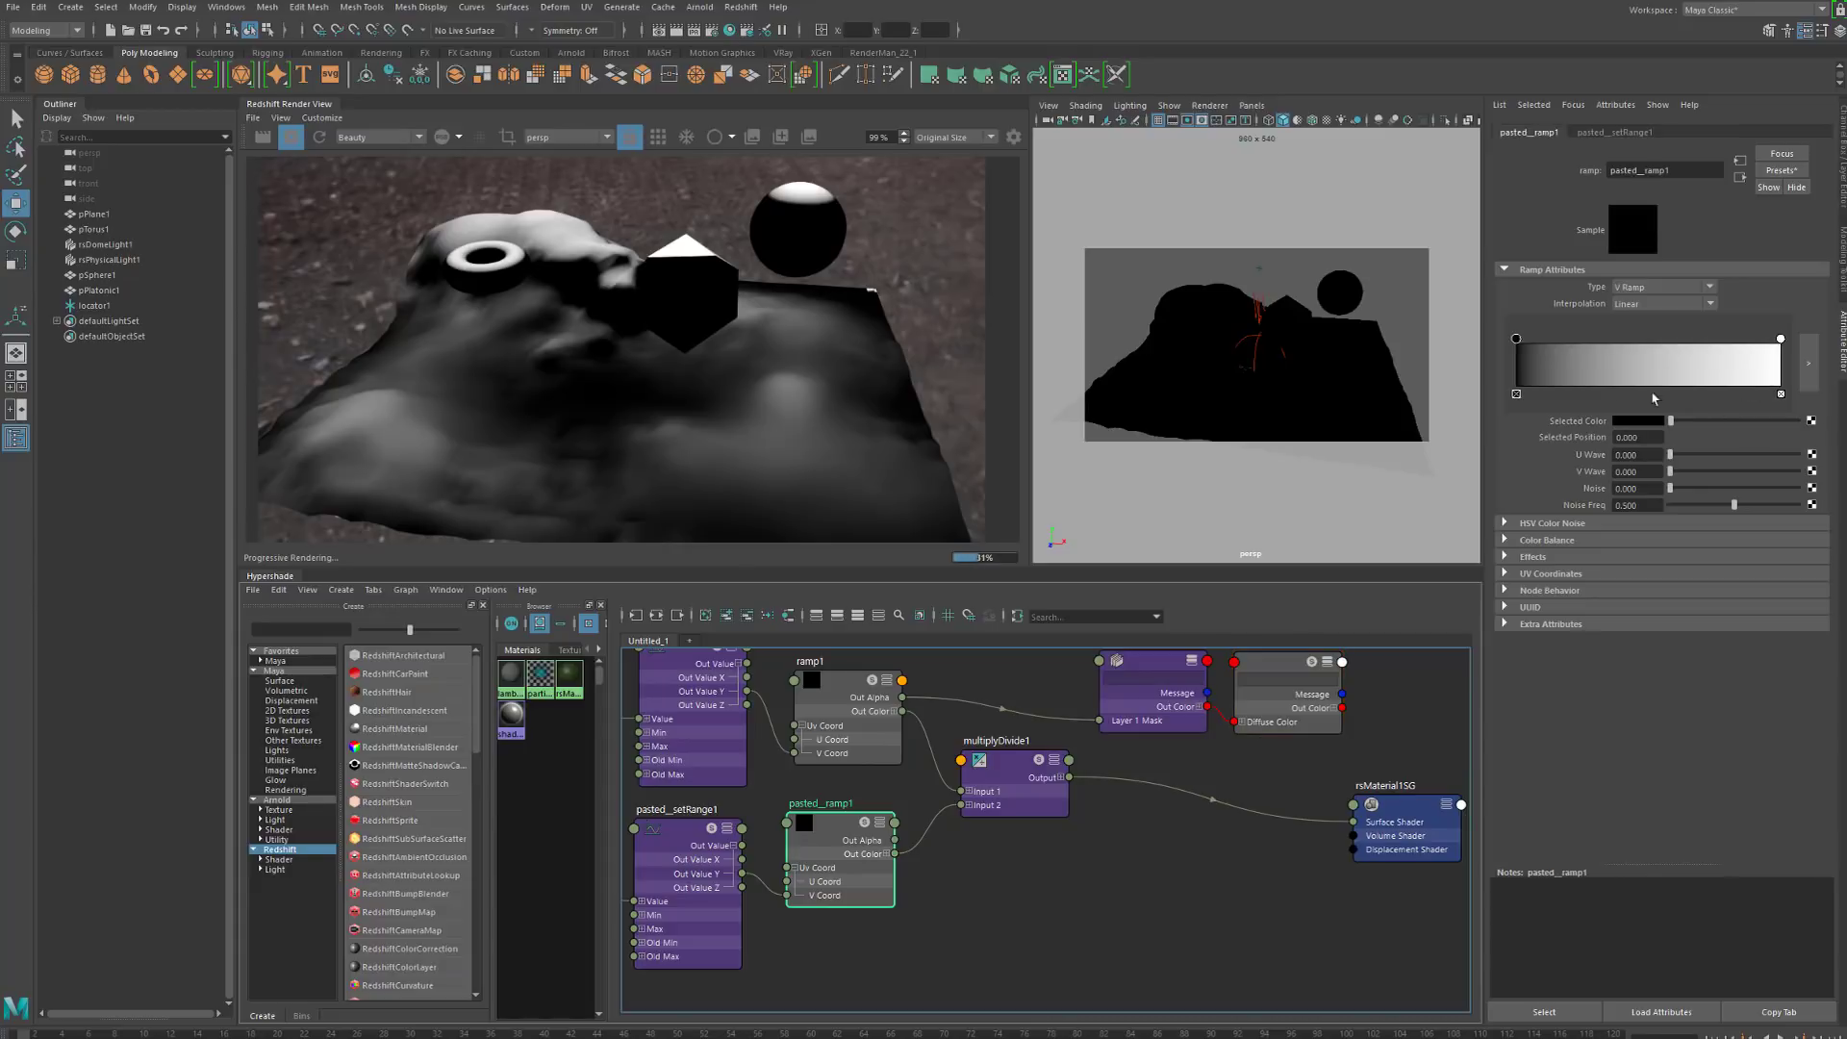
left_click_drag(1518, 342, 1566, 342)
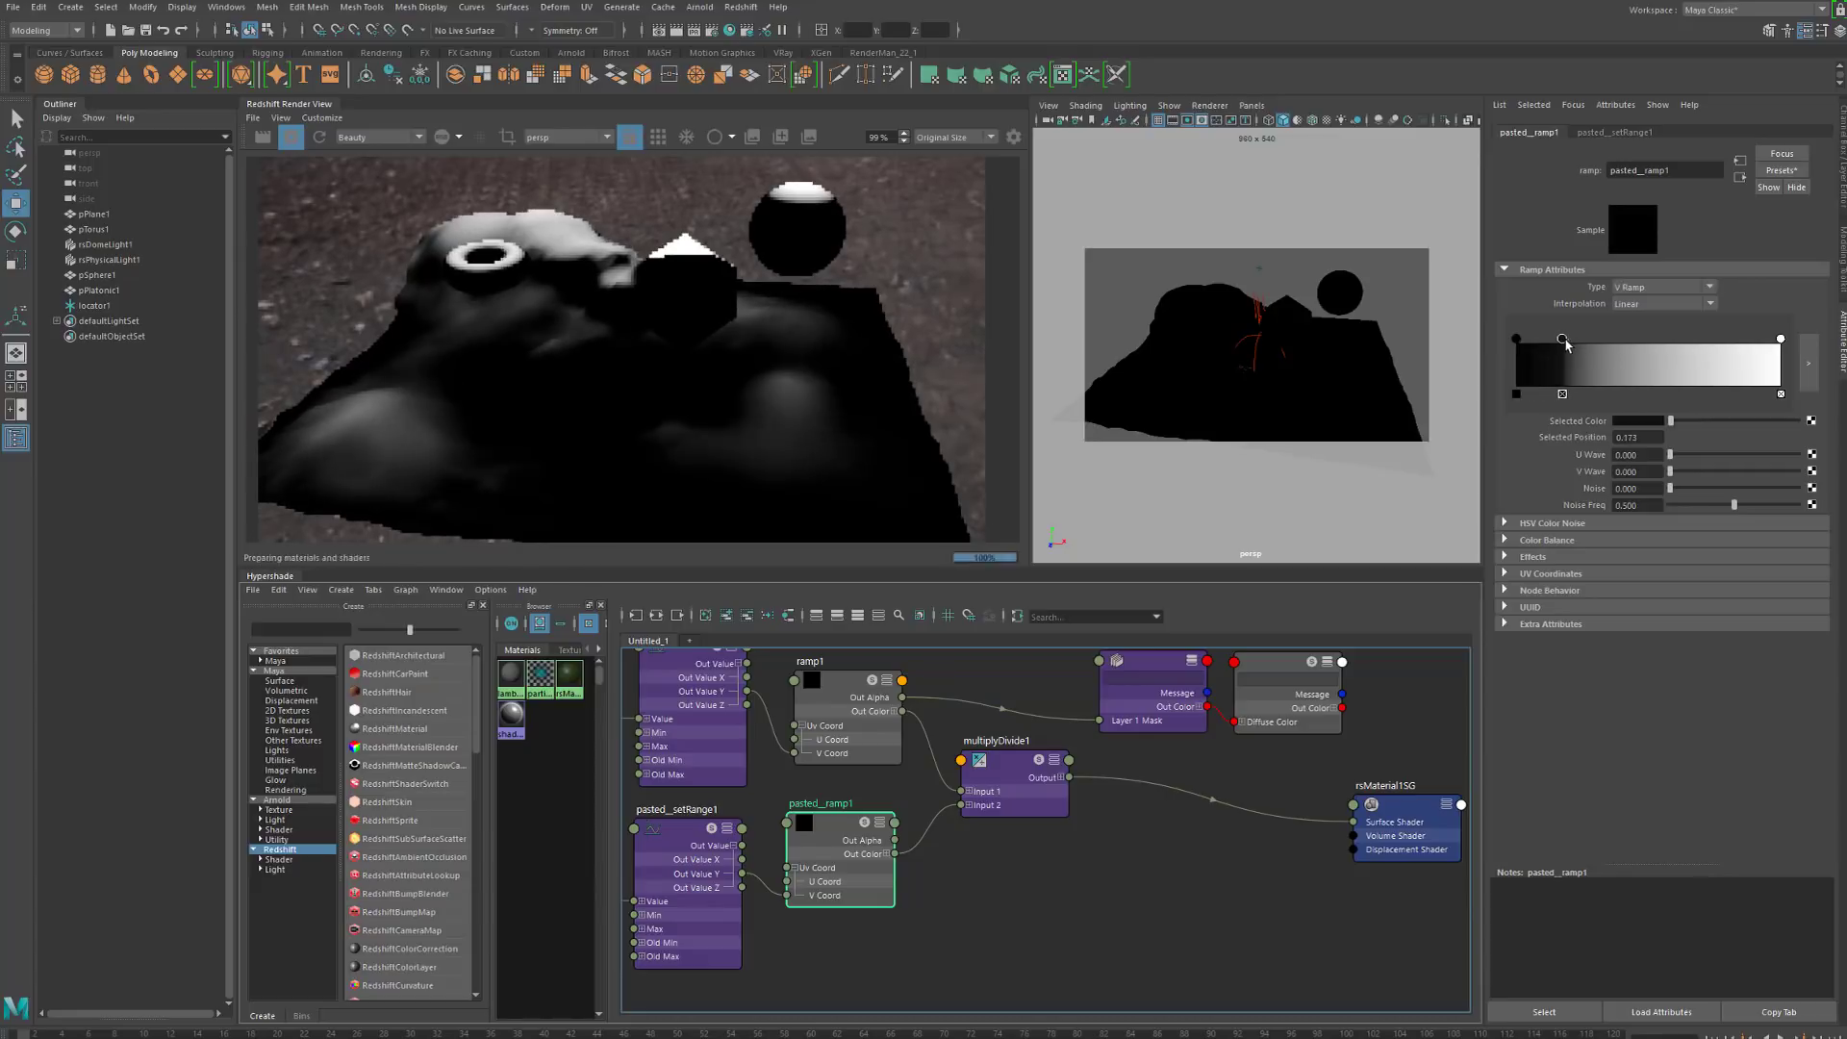
left_click_drag(1778, 342, 1539, 344)
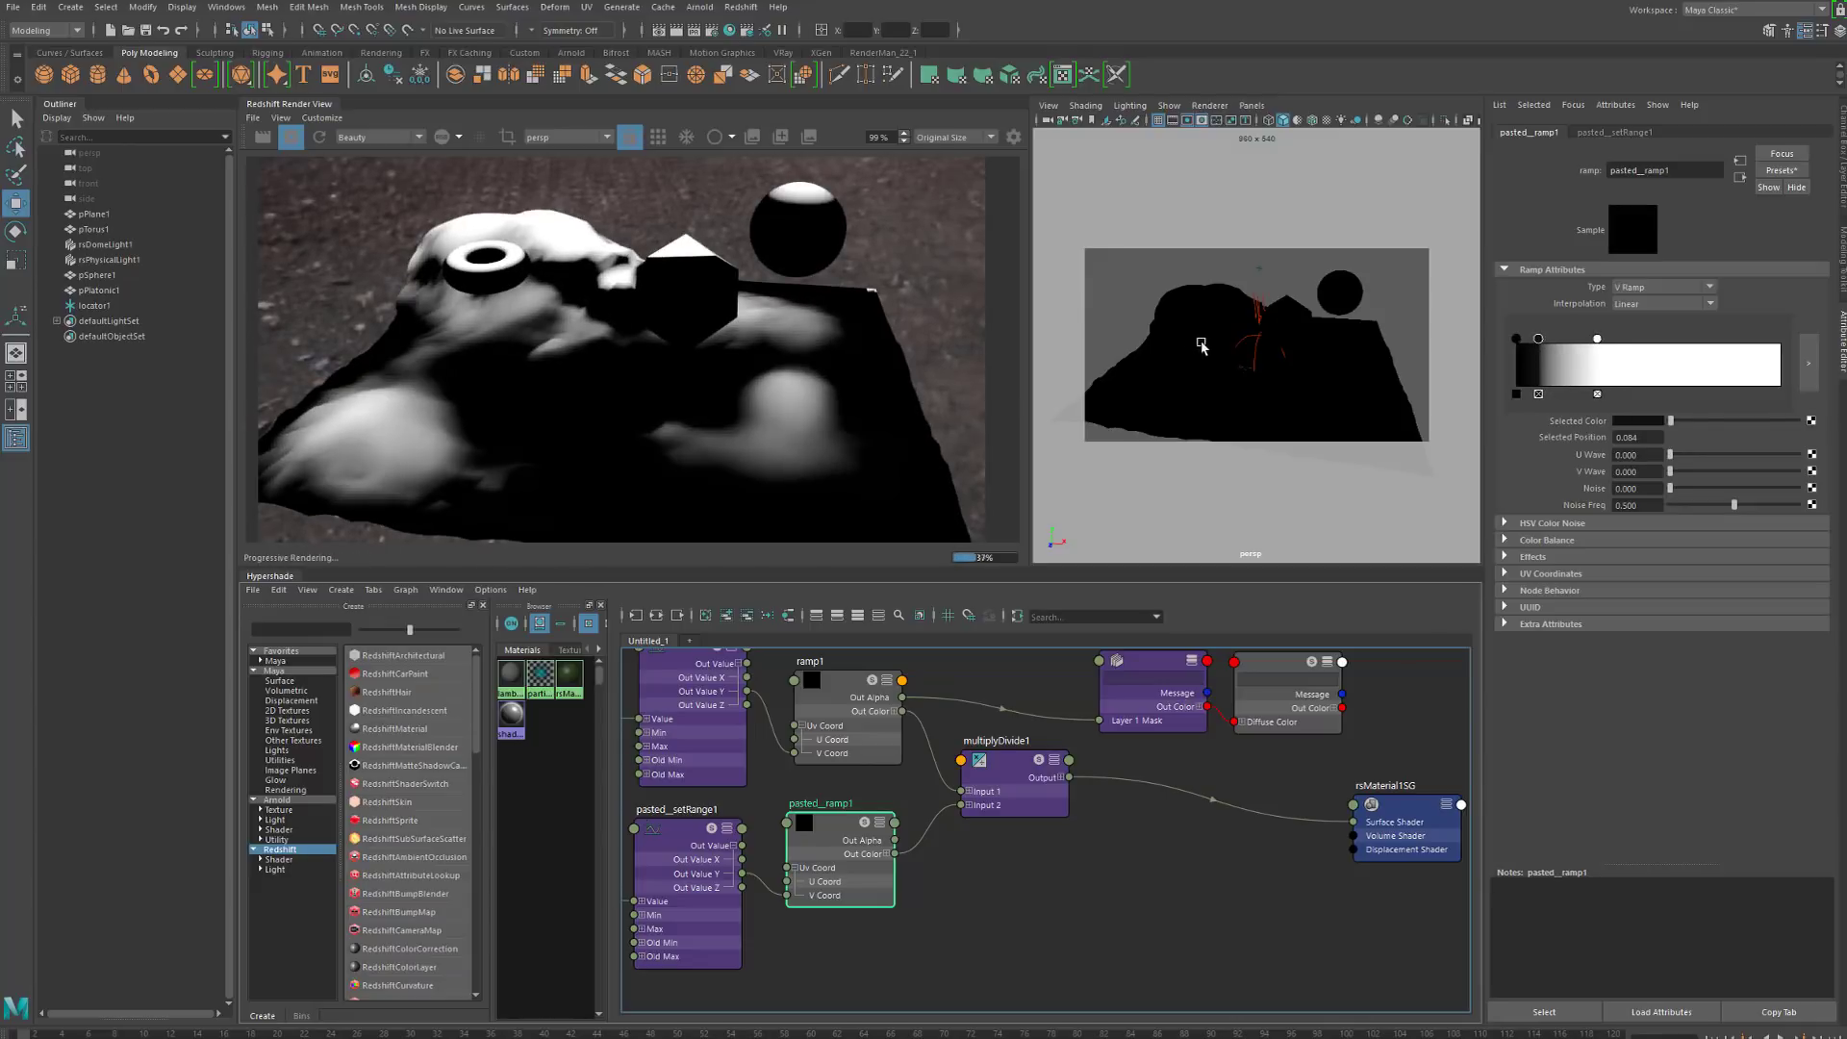
left_click_drag(1195, 338, 1292, 281, "alt")
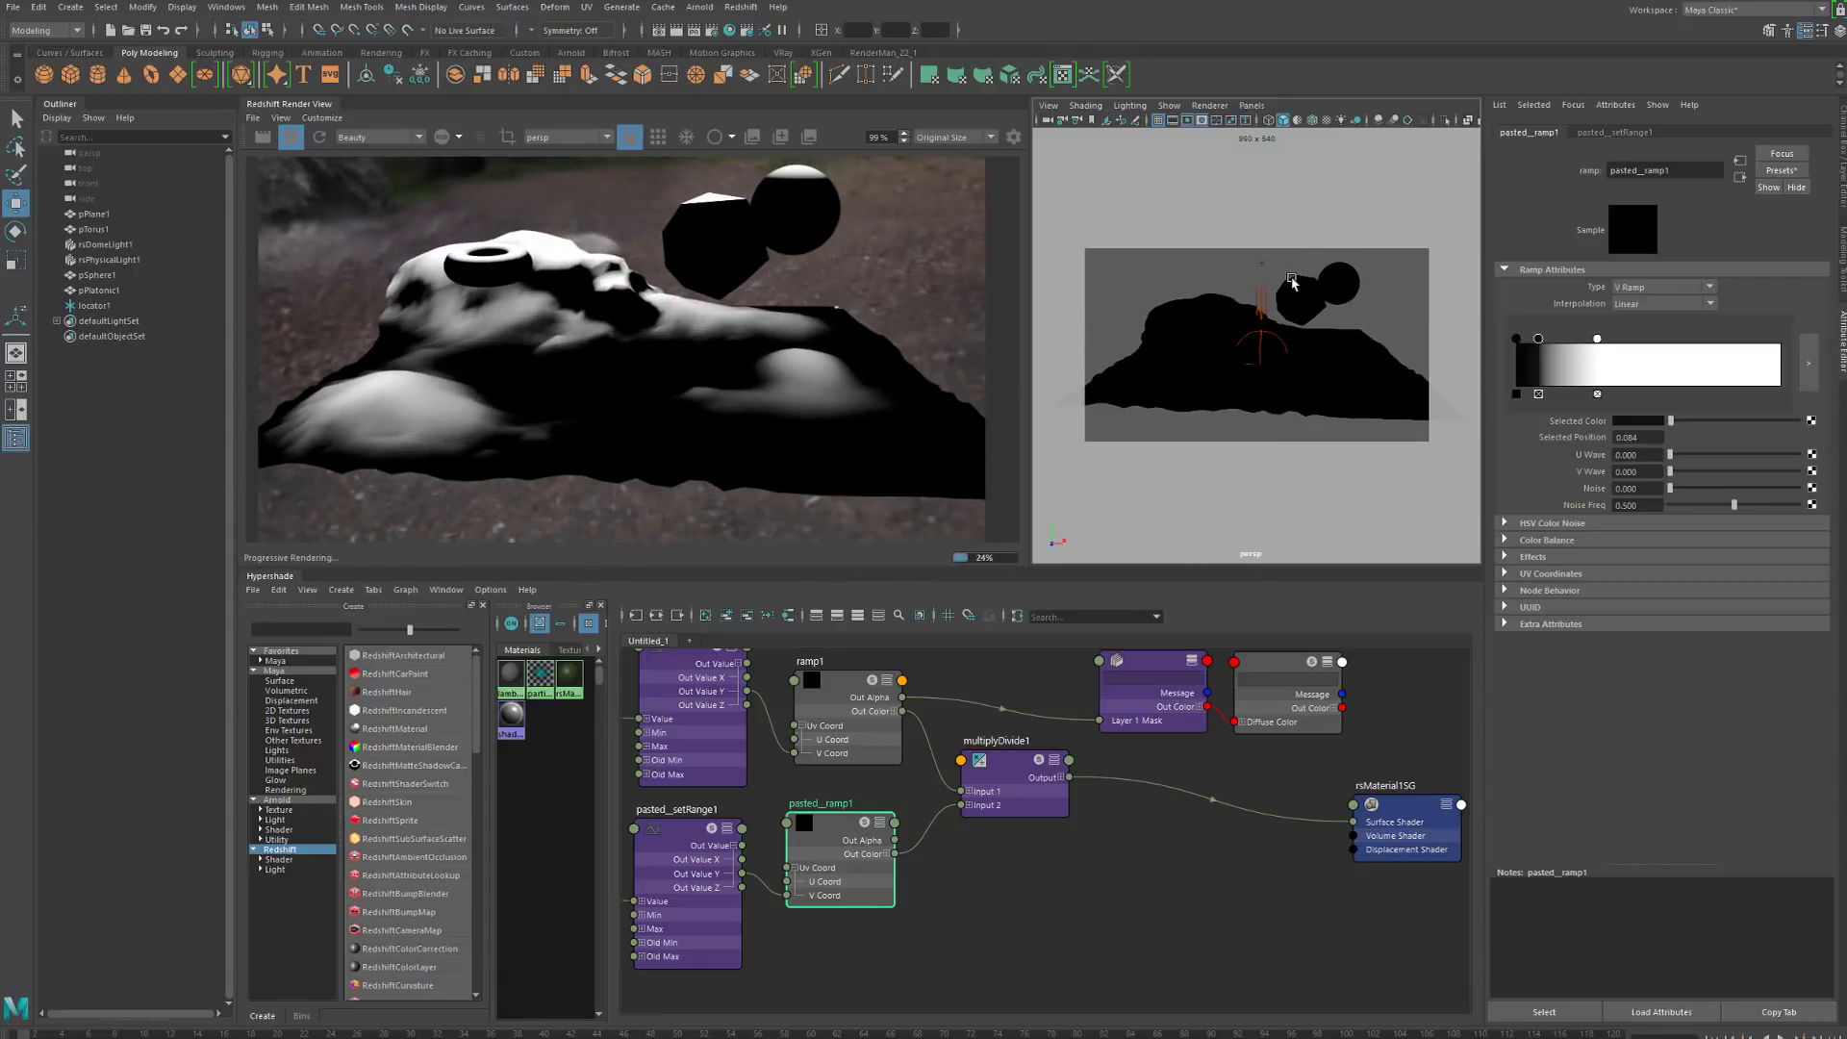
left_click_drag(1179, 329, 1305, 348, "alt")
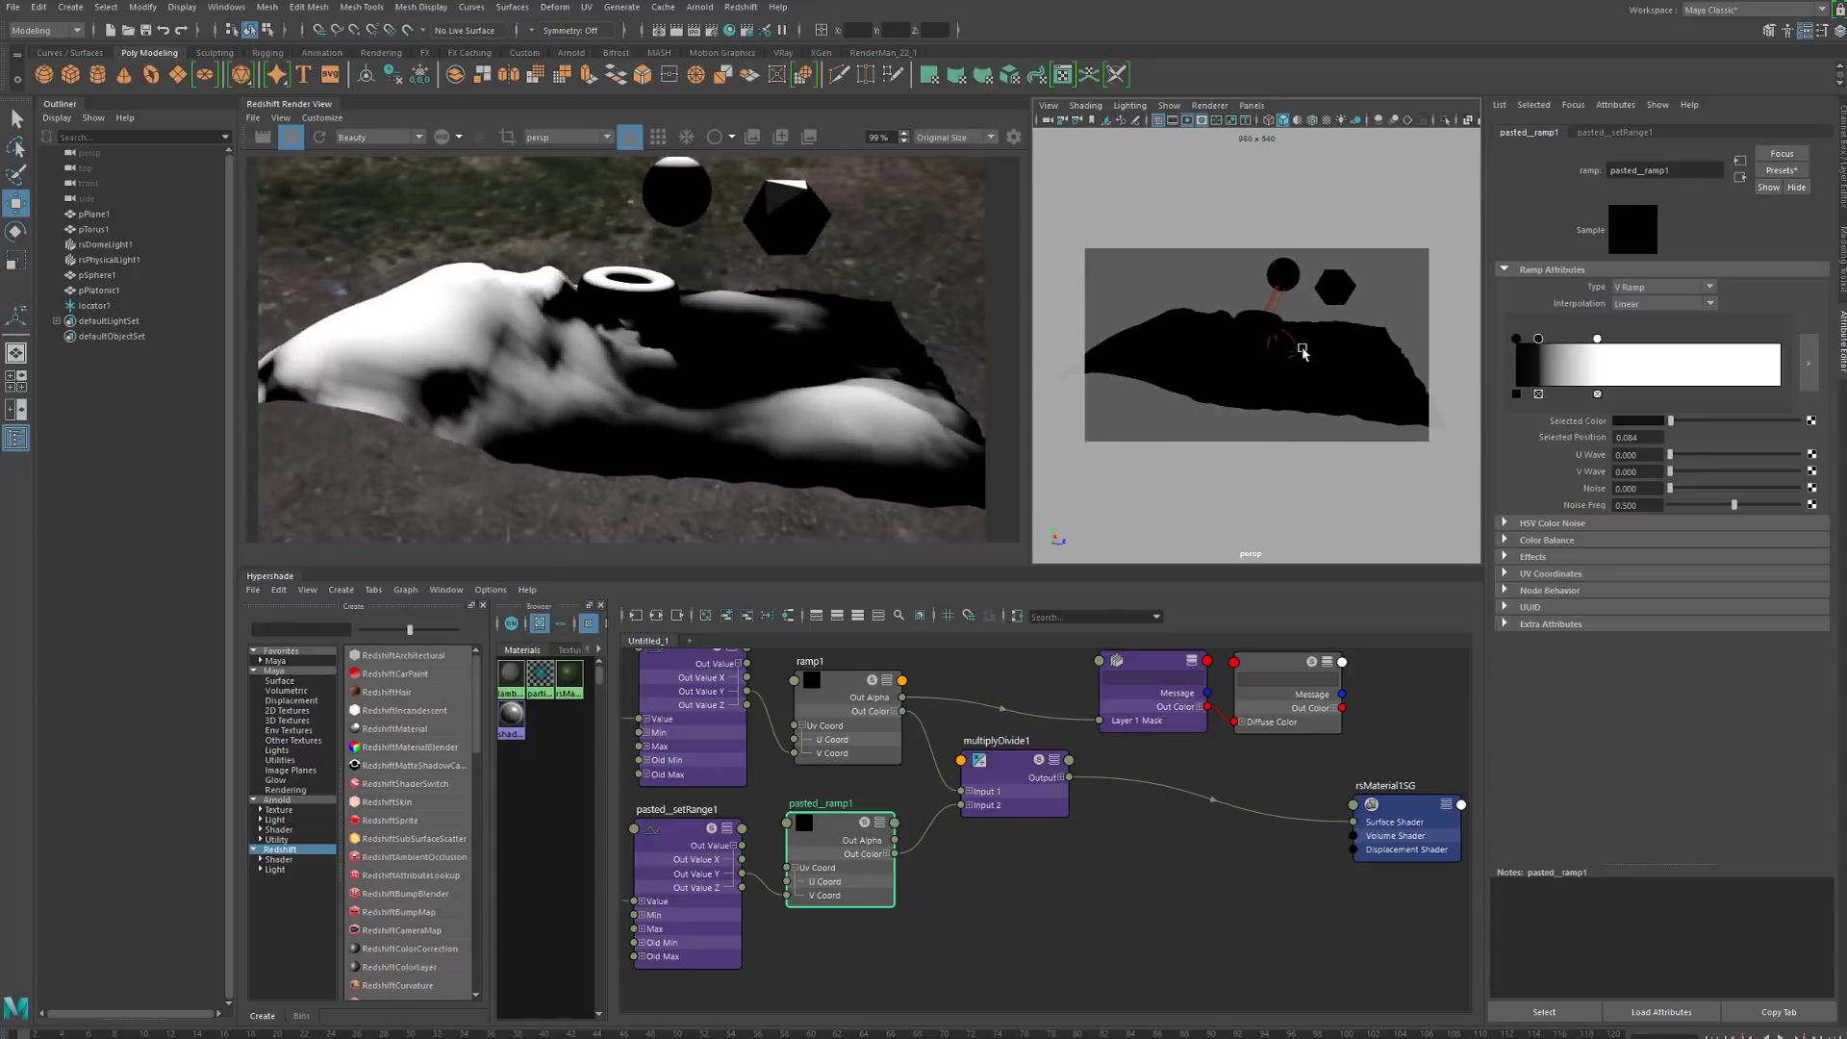
Move ramp1's black color marker to position 0.890 to narrow the upward-facing mask
left_click(866, 720)
left_click_drag(1745, 342, 1751, 344)
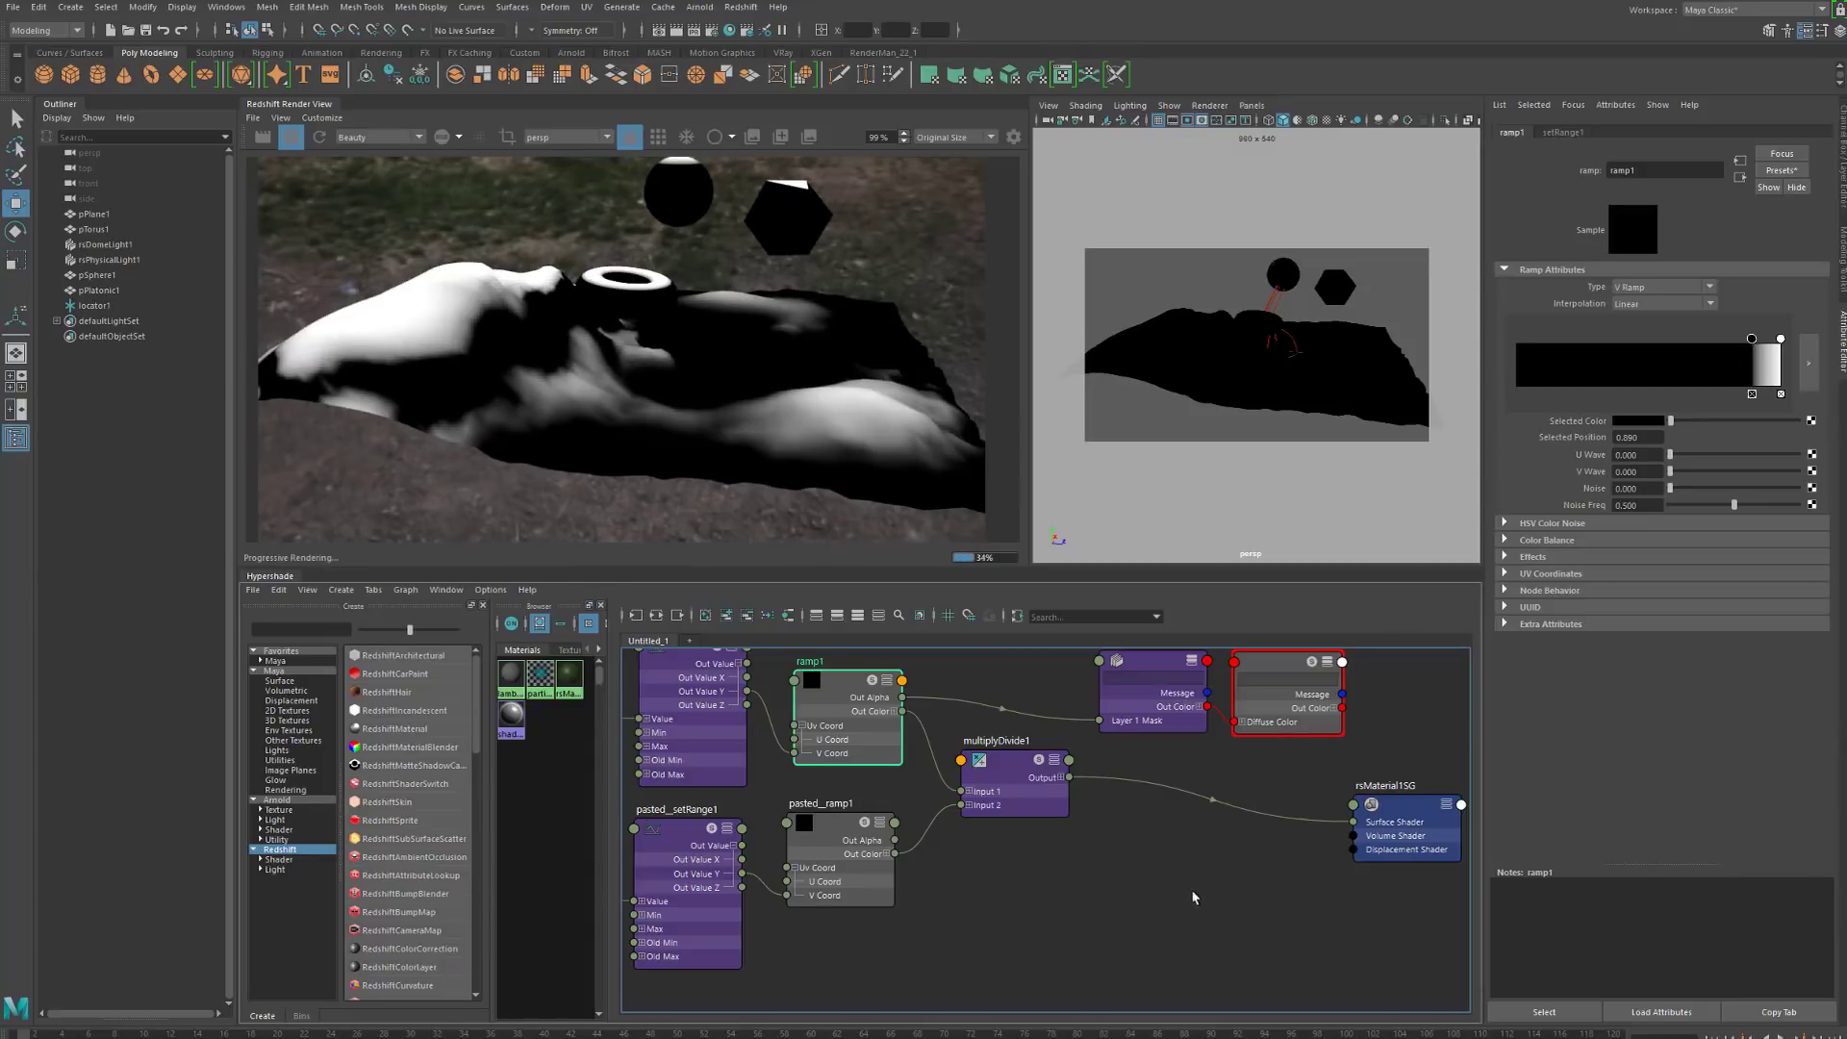
Rearrange rsMaterial1, rsColorLayer1 and multiplyDivide1 in the node graph to make room between them
middle_click_drag(1193, 897, 996, 961, "alt")
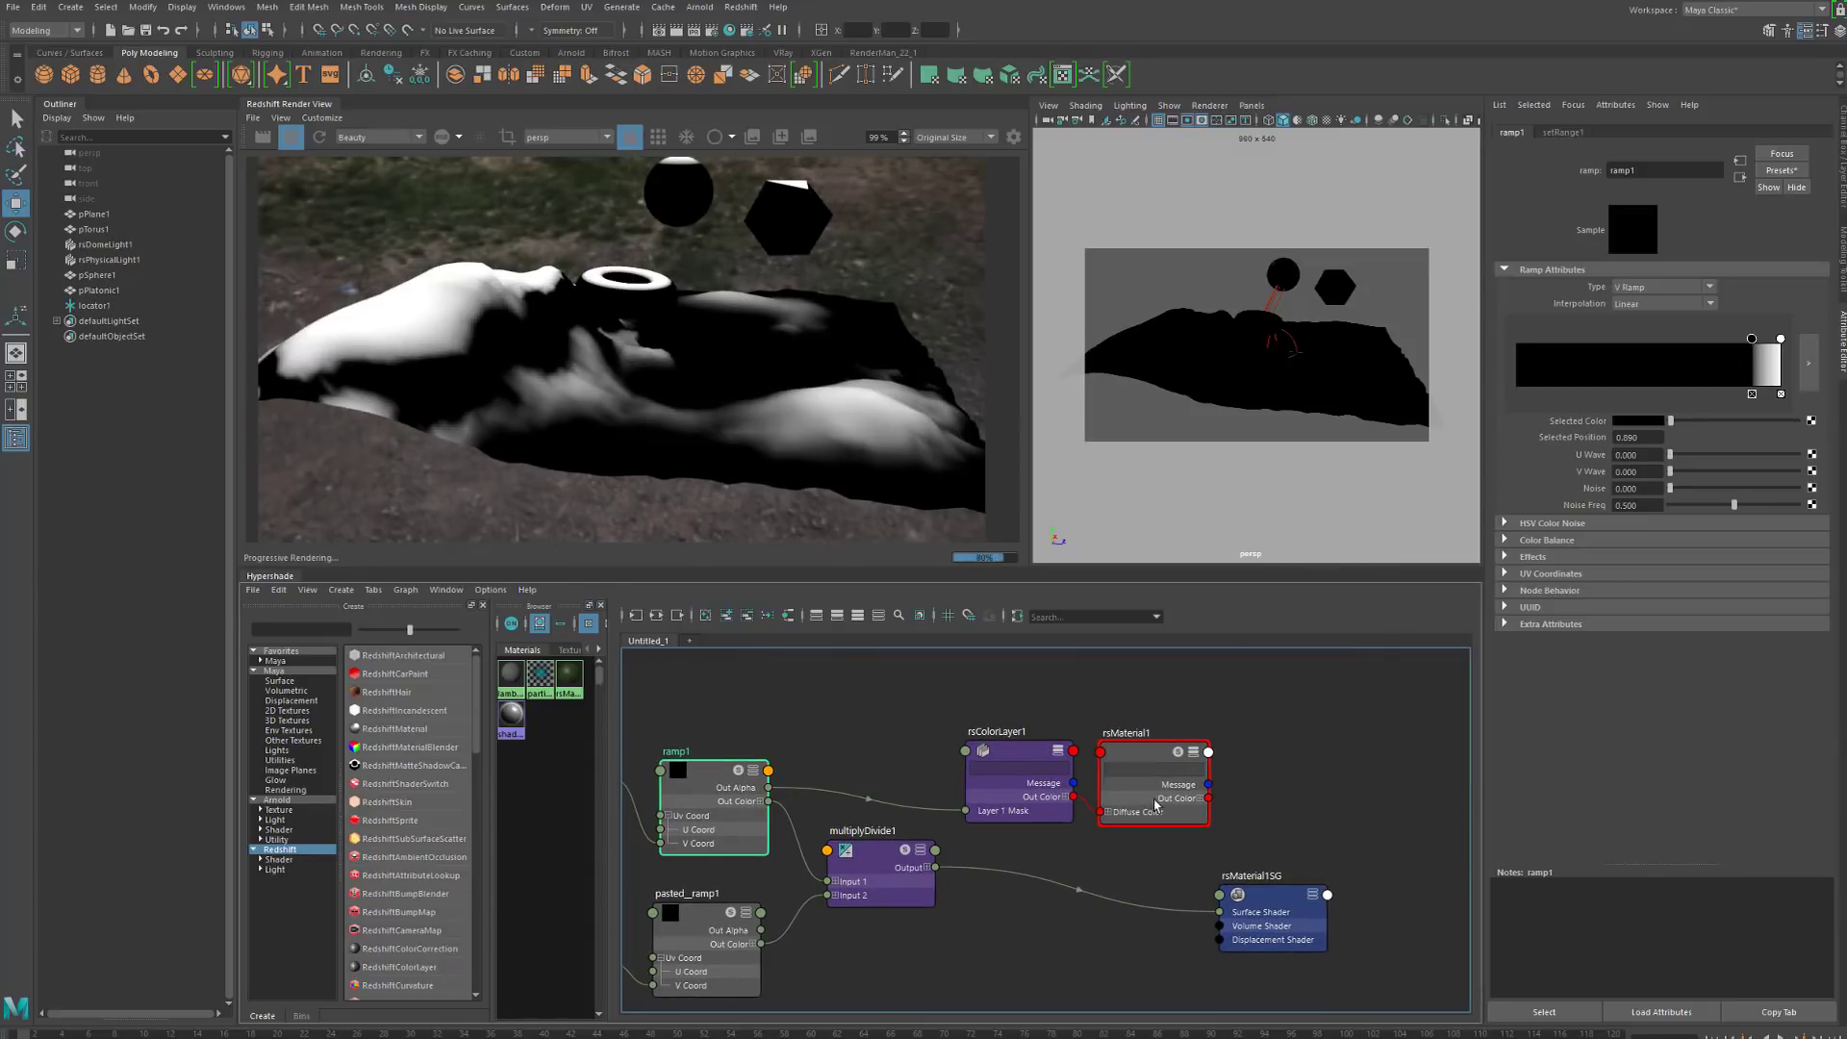
left_click_drag(1155, 804, 1276, 805)
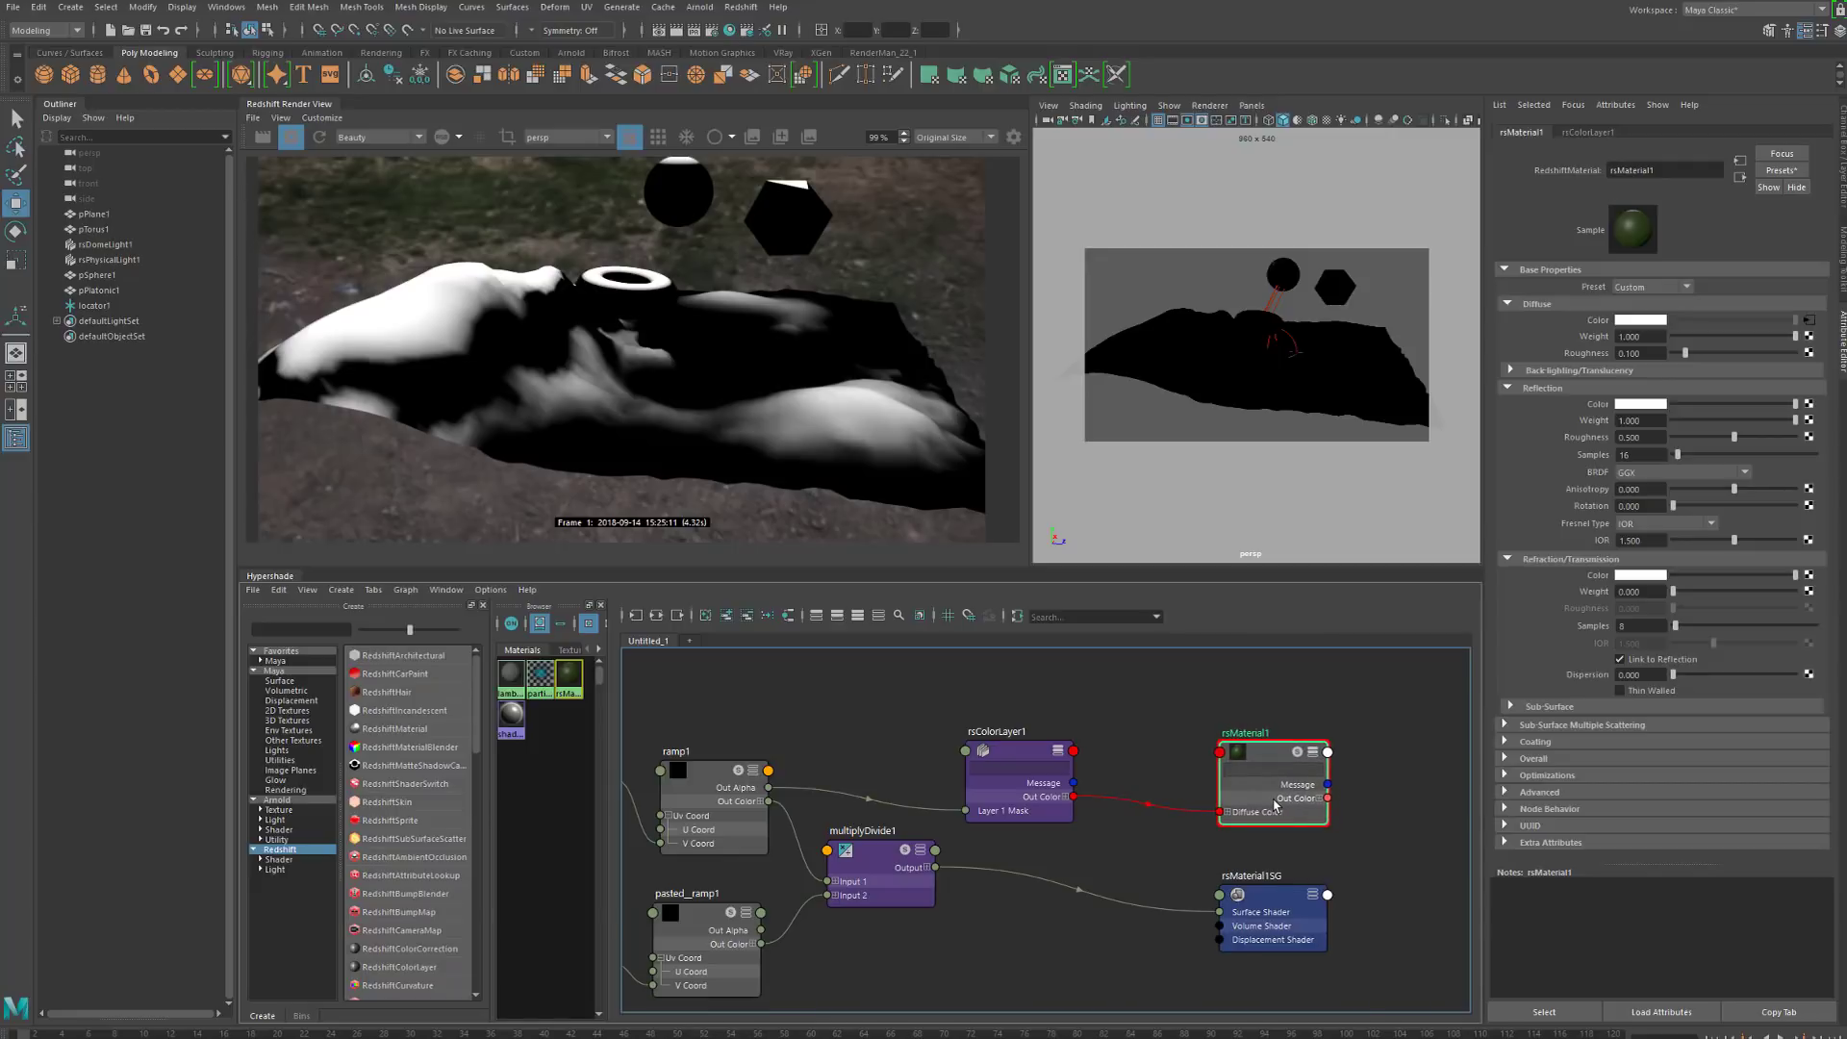
left_click_drag(1007, 811, 1137, 809)
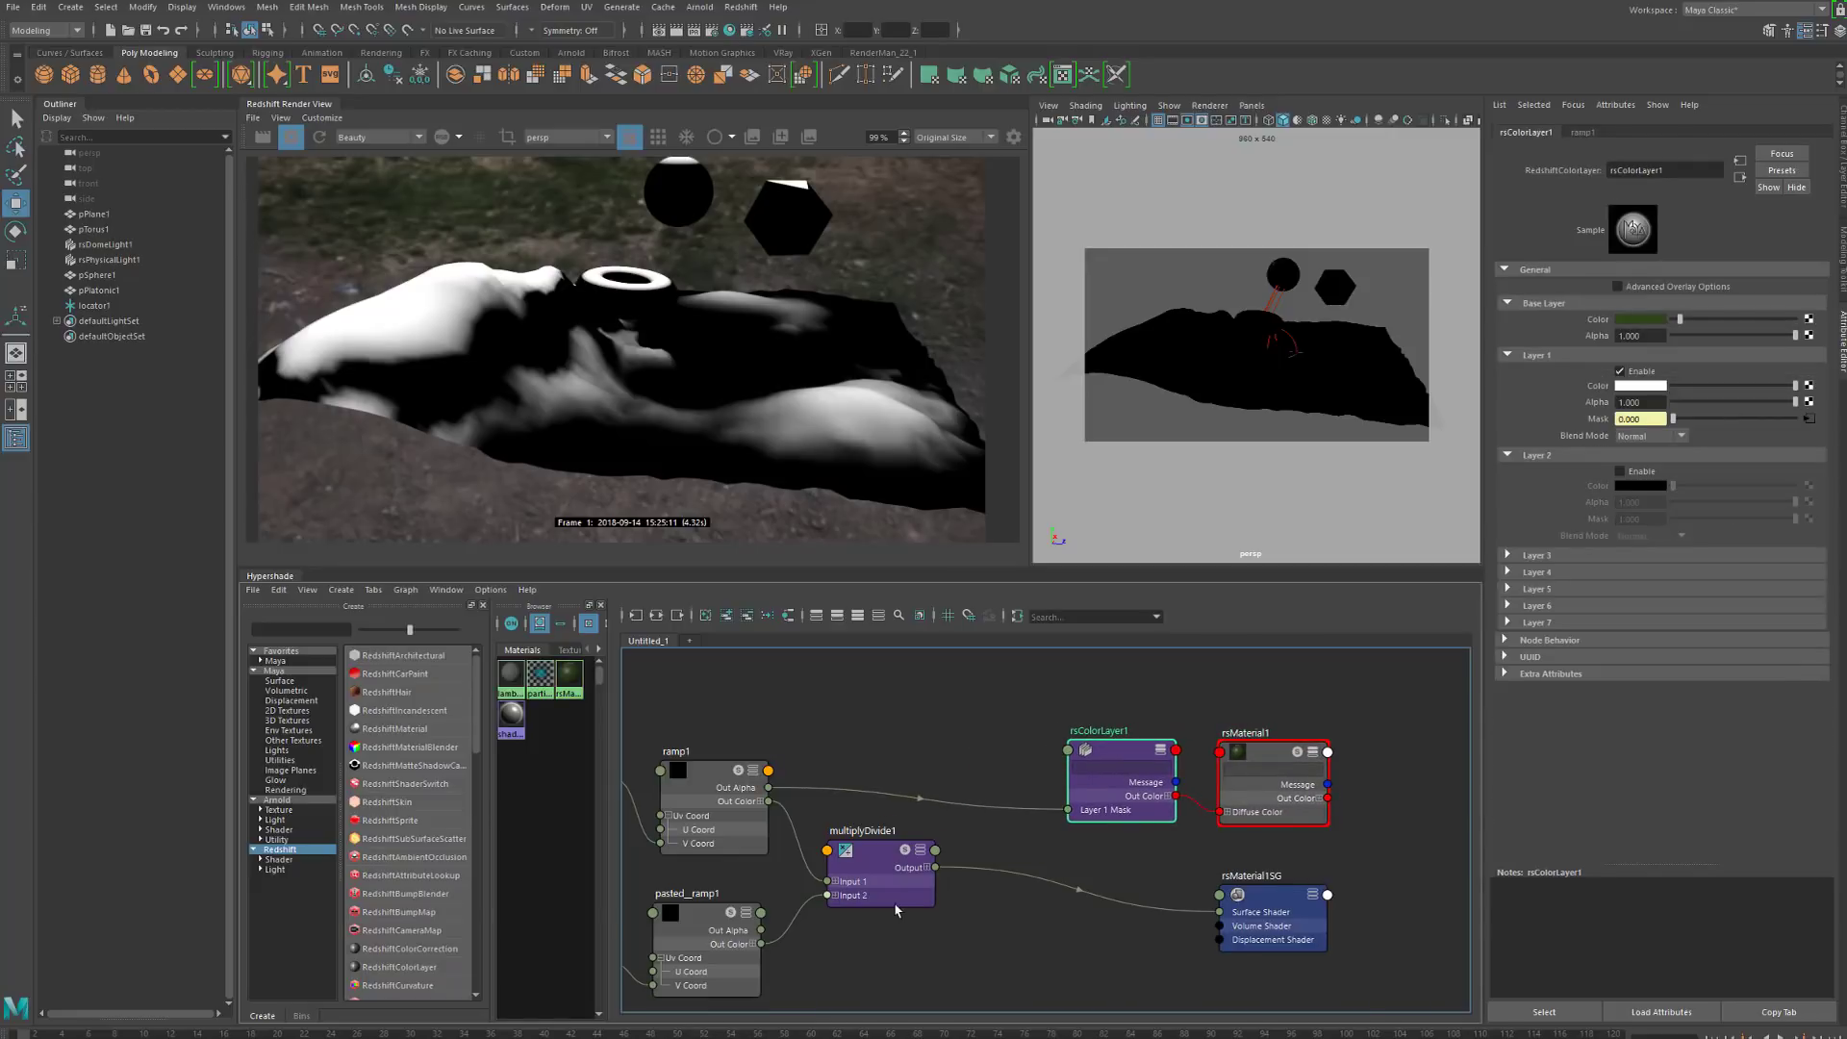
left_click_drag(894, 909, 872, 904)
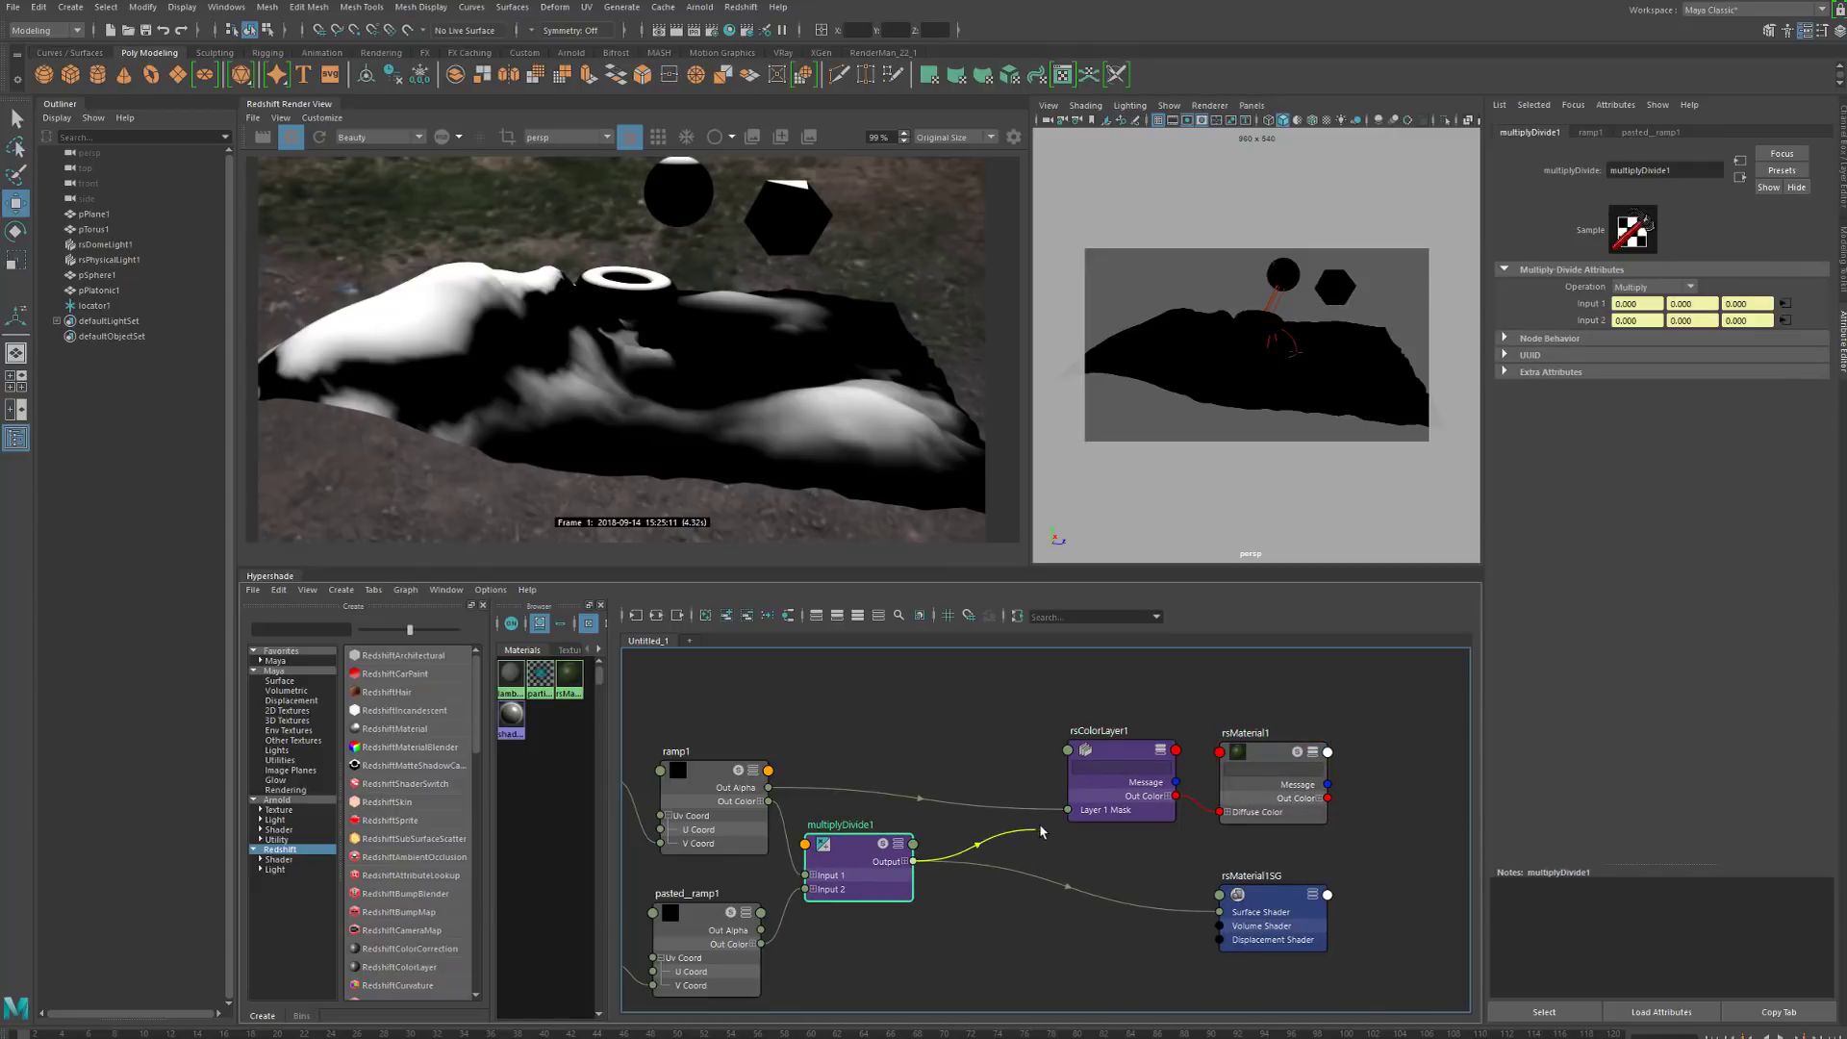
Connect multiplyDivide1's Output X to the Layer 1 Mask of rsColorLayer1, replacing ramp1's Out Alpha
left_click_drag(1039, 824, 1058, 816)
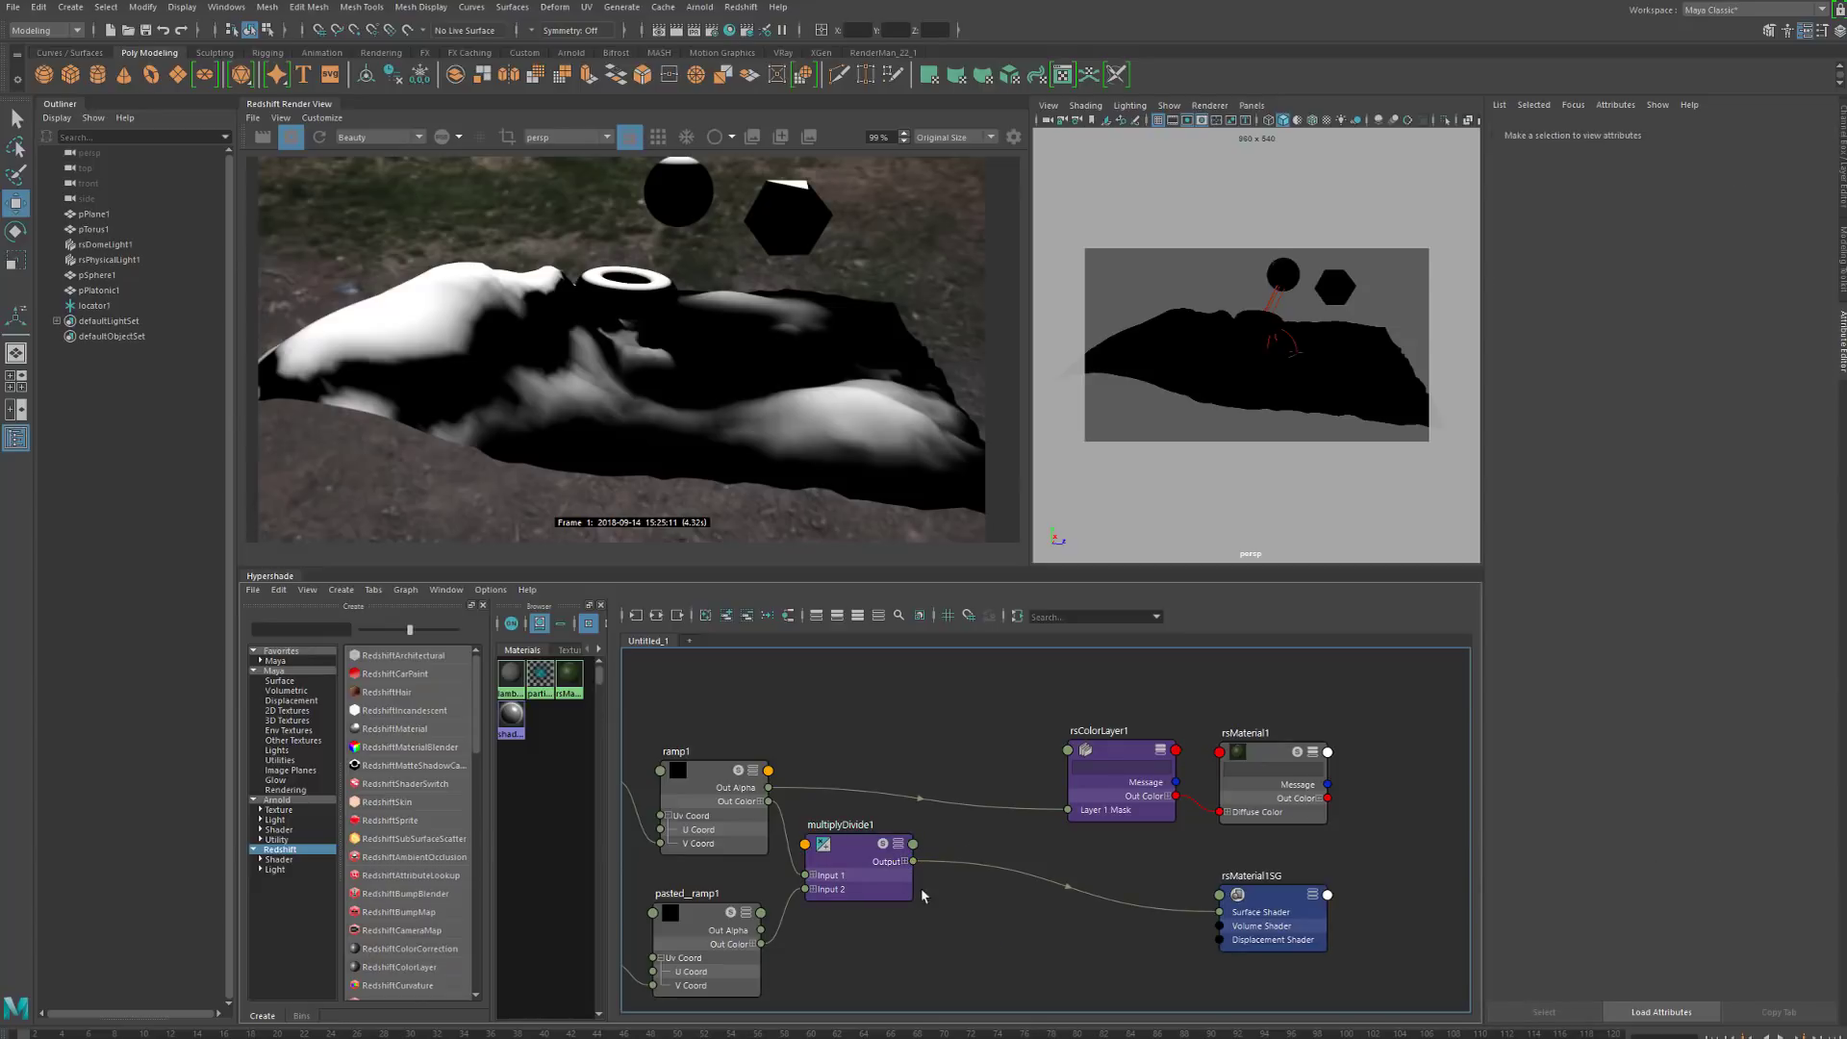
left_click(905, 861)
left_click_drag(914, 875, 1068, 809)
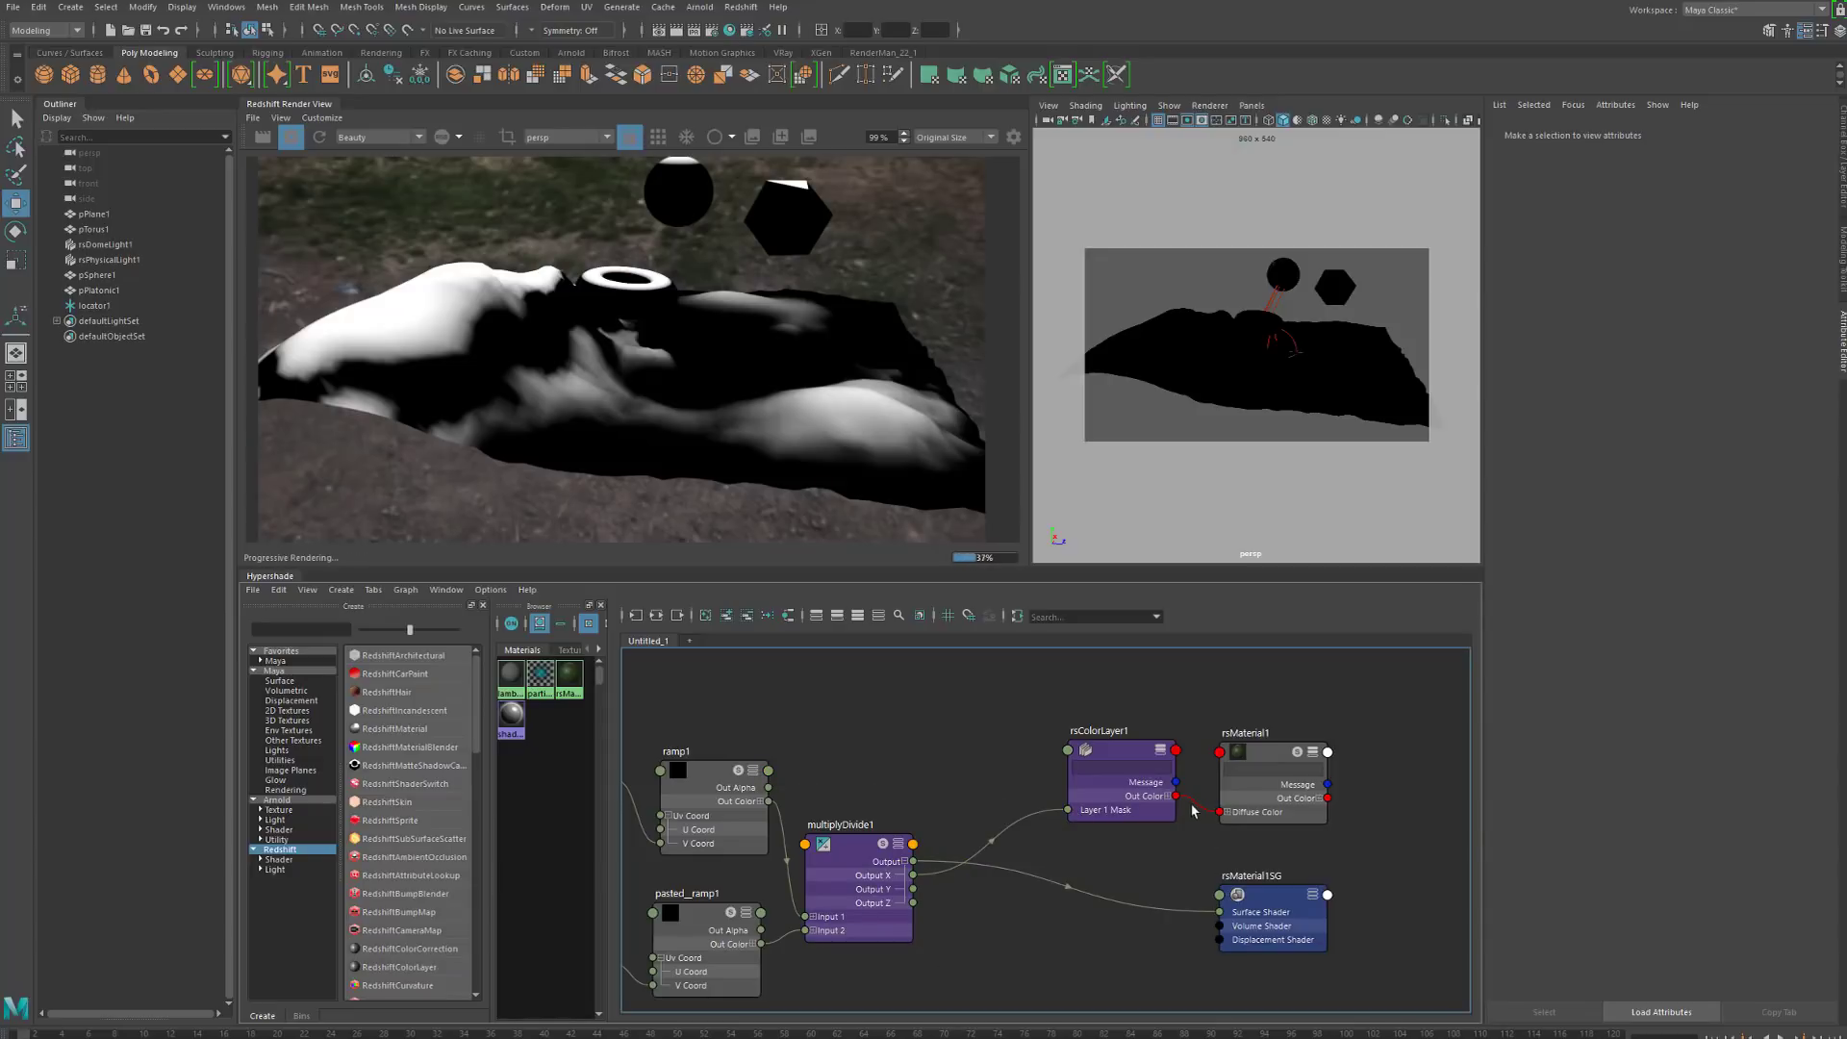
Reconnect rsMaterial1's Out Color to the Surface Shader of rsMaterial1SG and review the layered material from a higher angle
left_click_drag(1294, 949, 1433, 913)
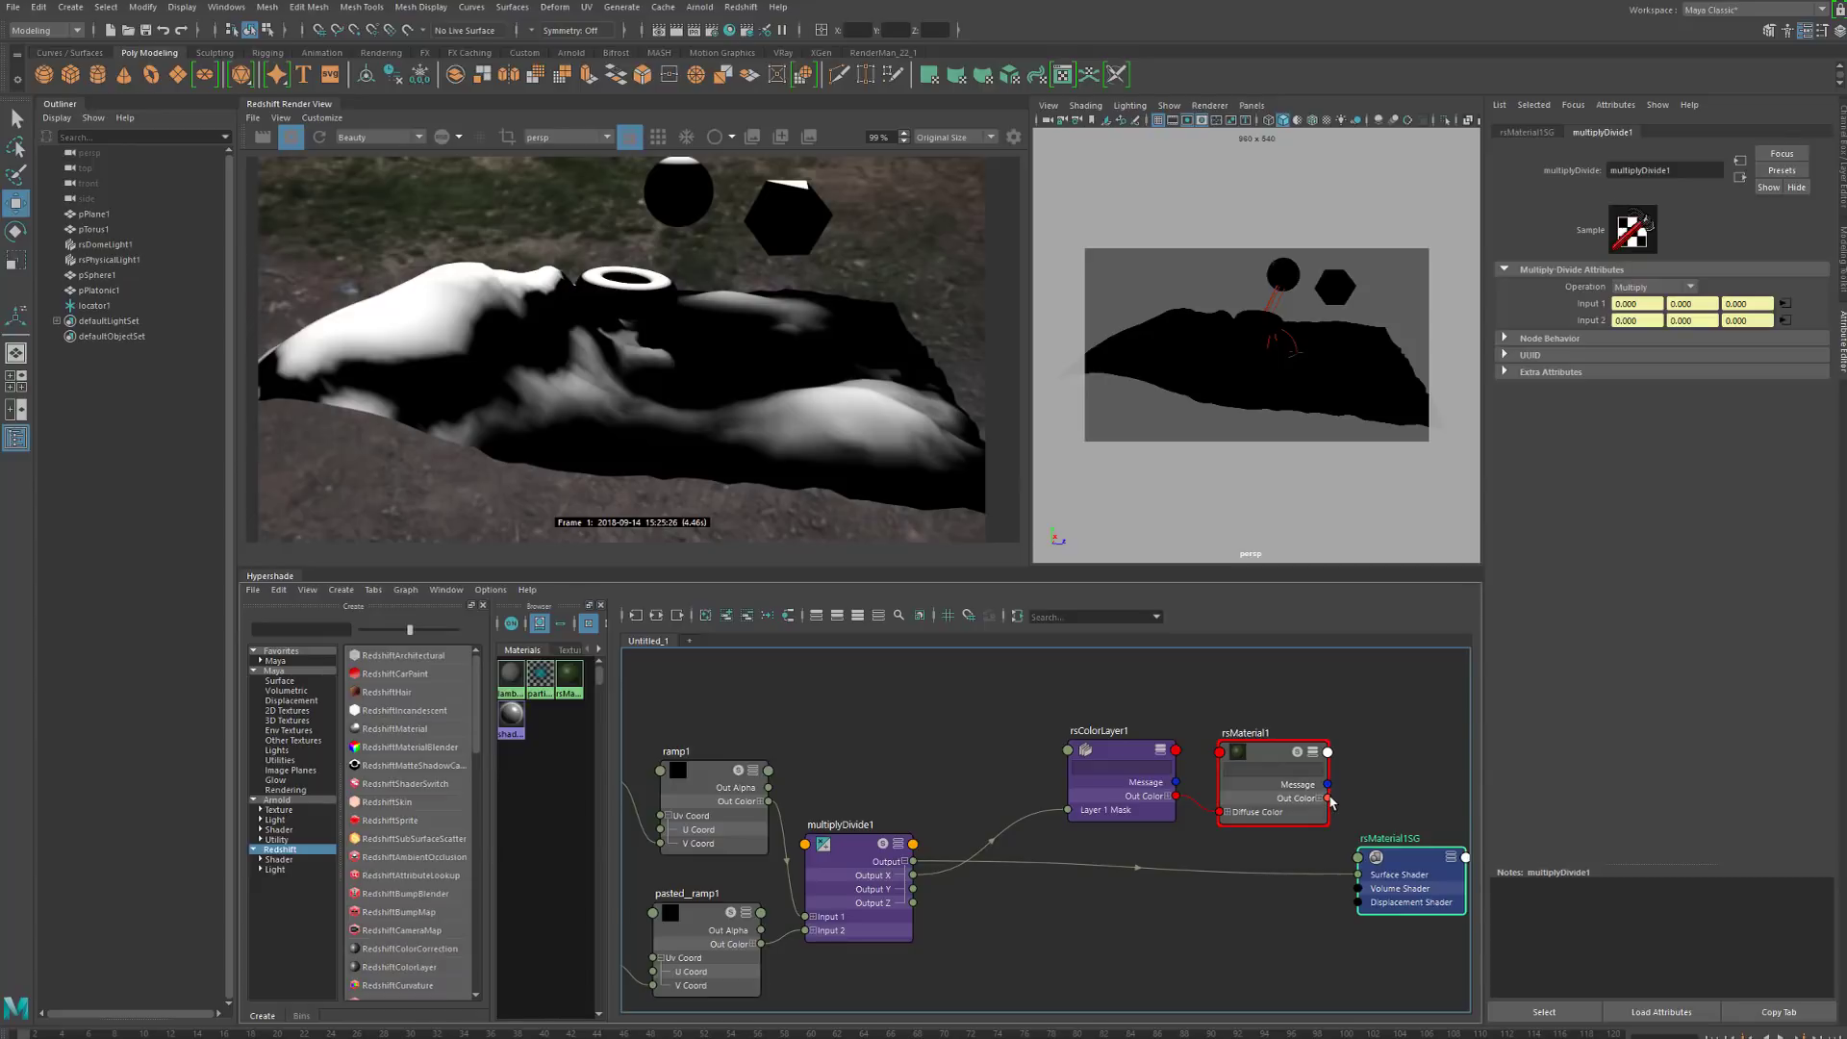
left_click_drag(1329, 799, 1358, 875)
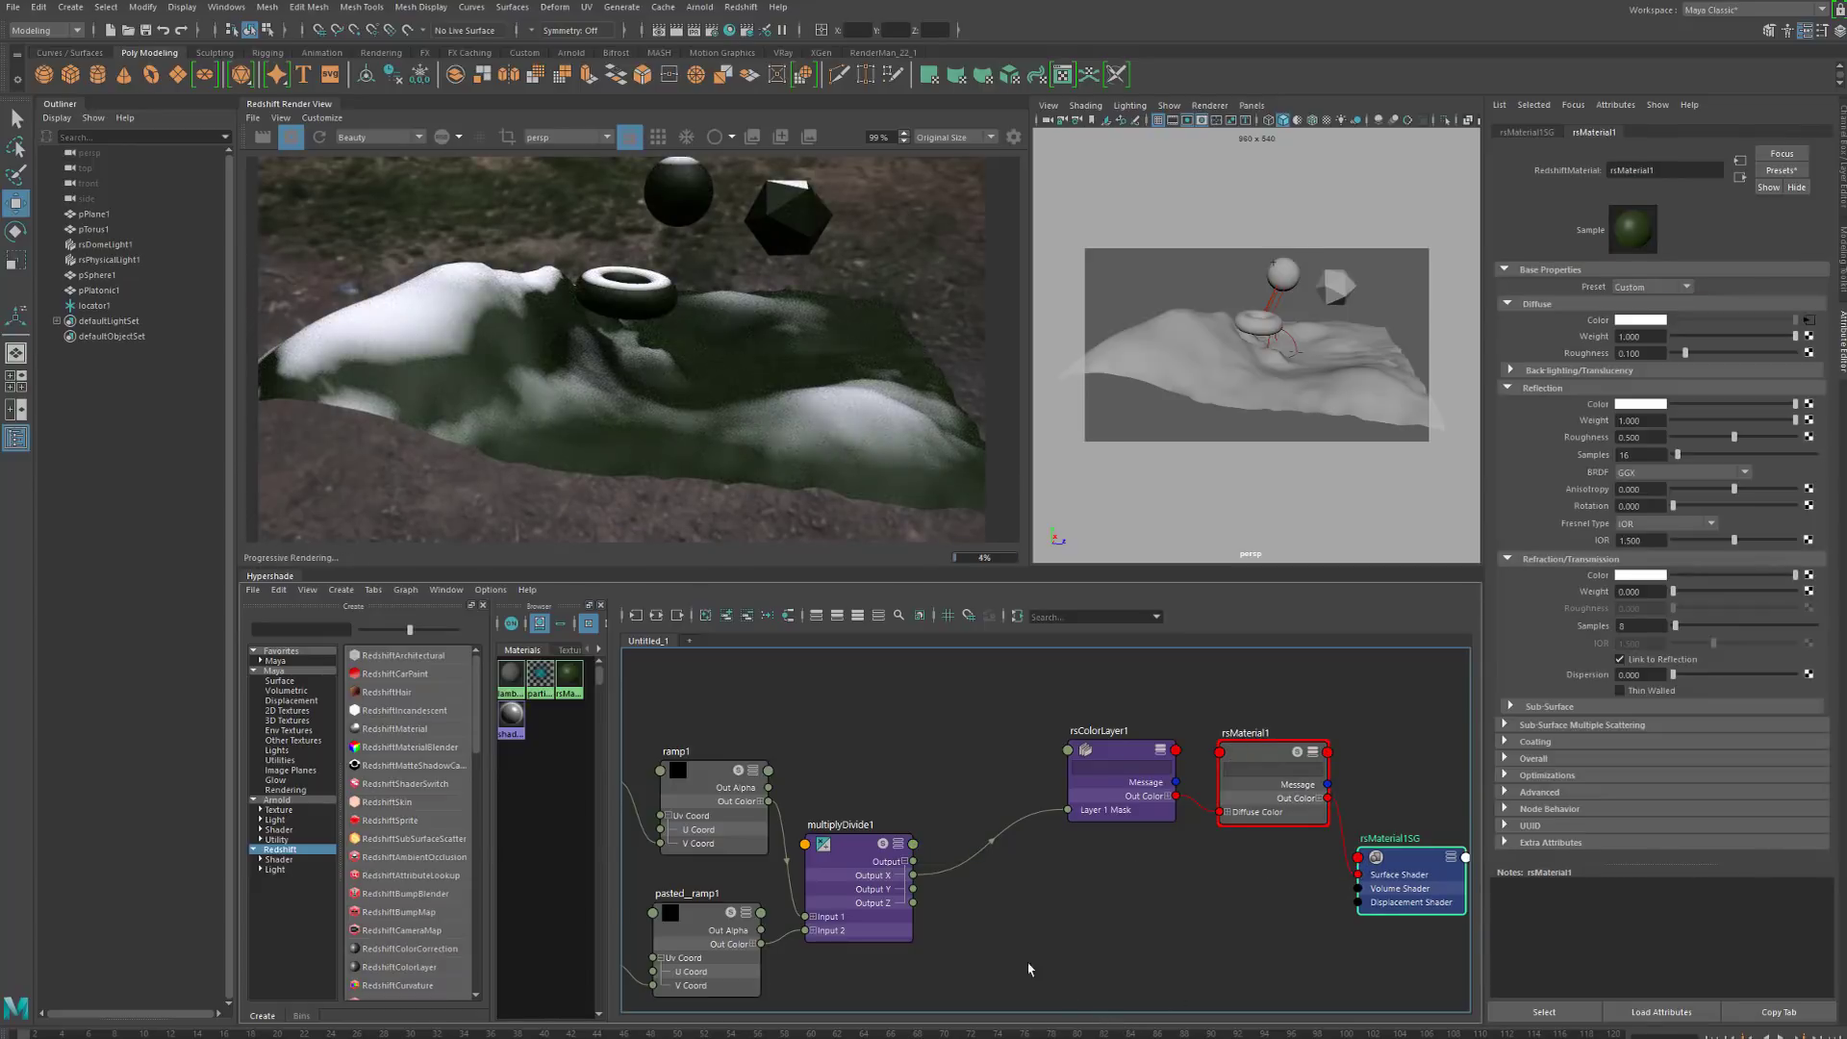
left_click_drag(1270, 316, 1212, 385, "alt")
left_click_drag(1351, 398, 1203, 328, "alt")
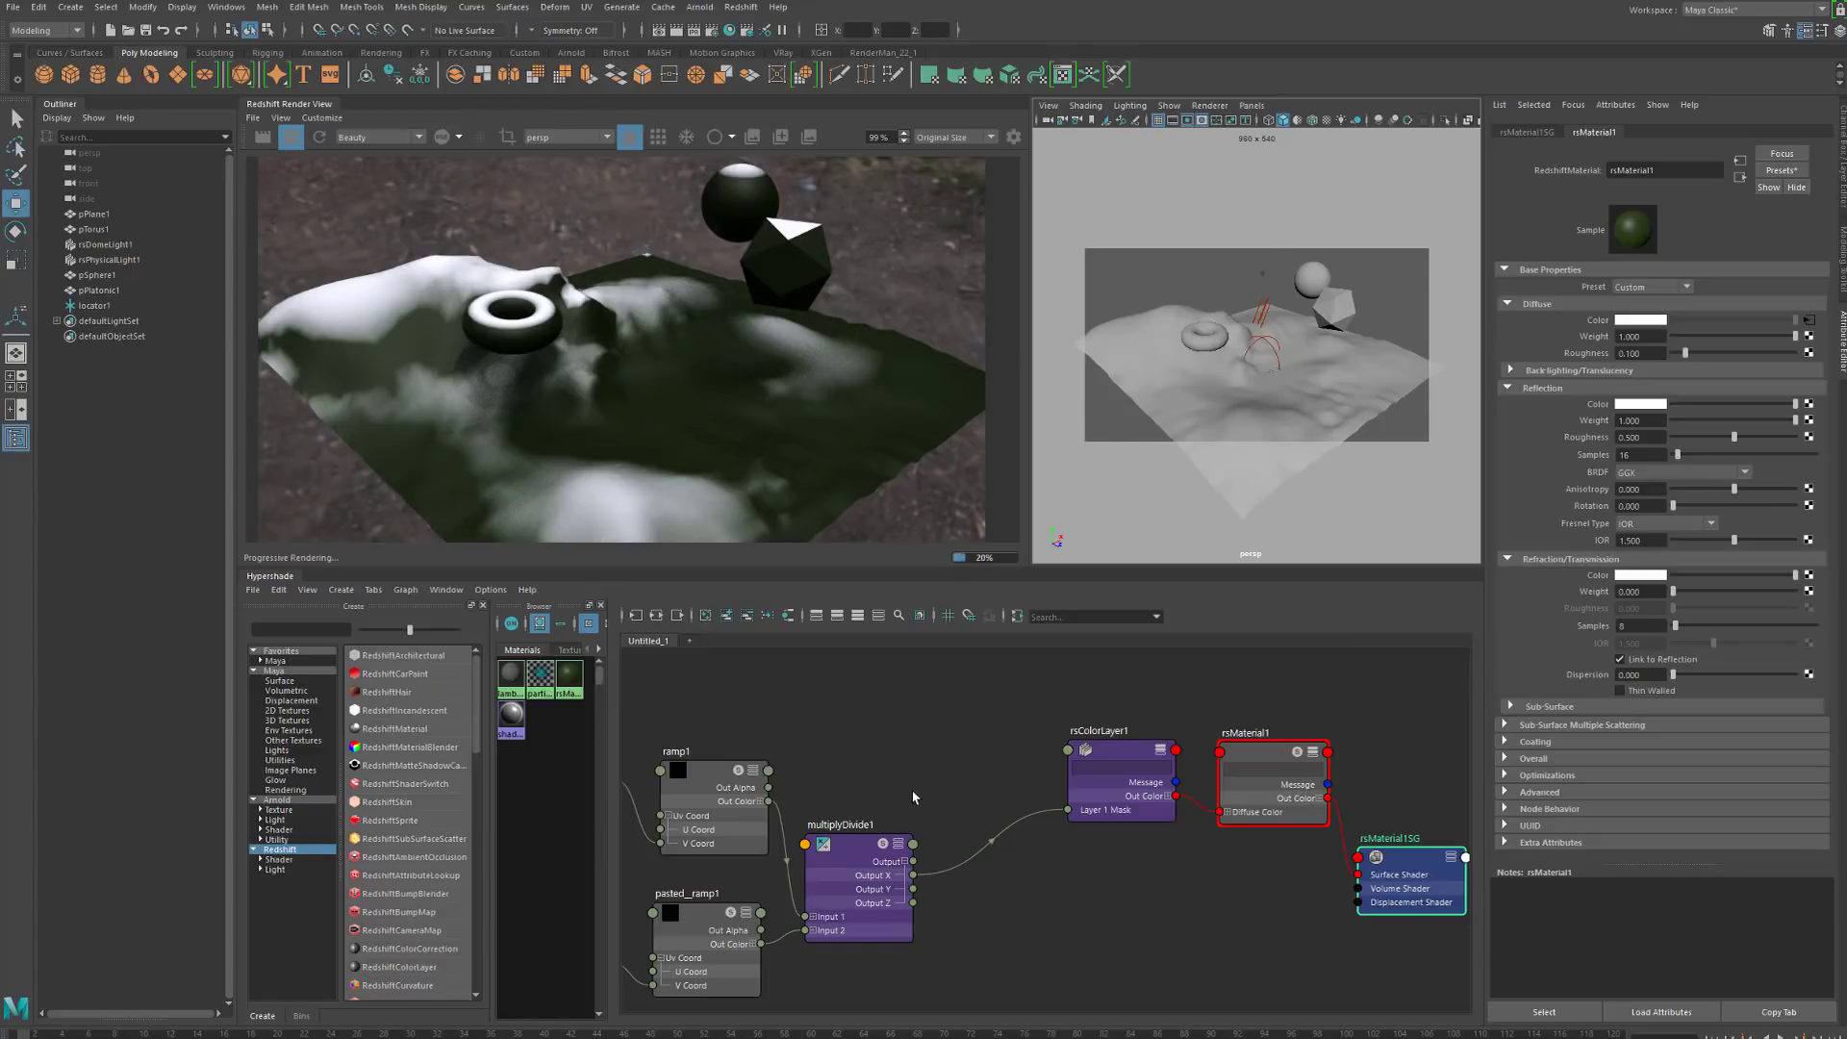
Examine rsState1's Out Normal and Out Ray Position outputs and the set range and ramp chains they feed
scroll(936, 923, "down", 3)
scroll(857, 804, "up", 8)
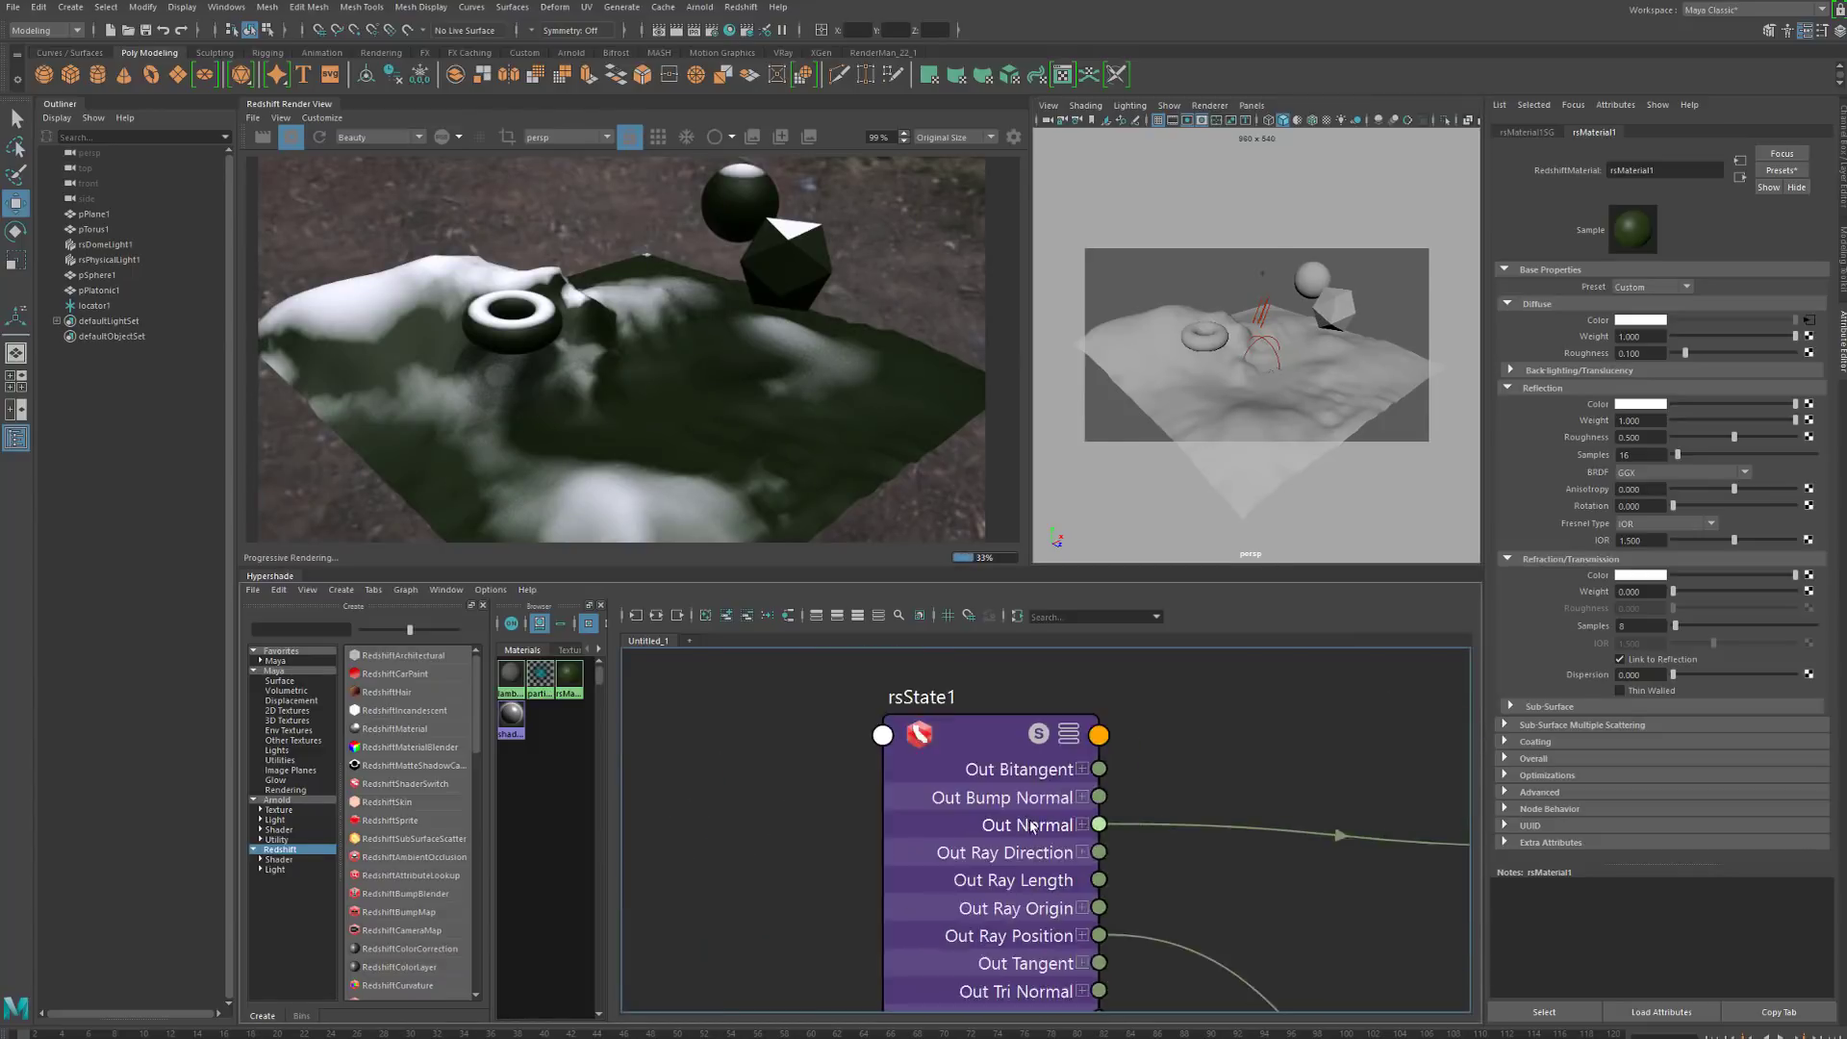
scroll(1031, 825, "down", 3)
left_click_drag(983, 813, 1216, 803)
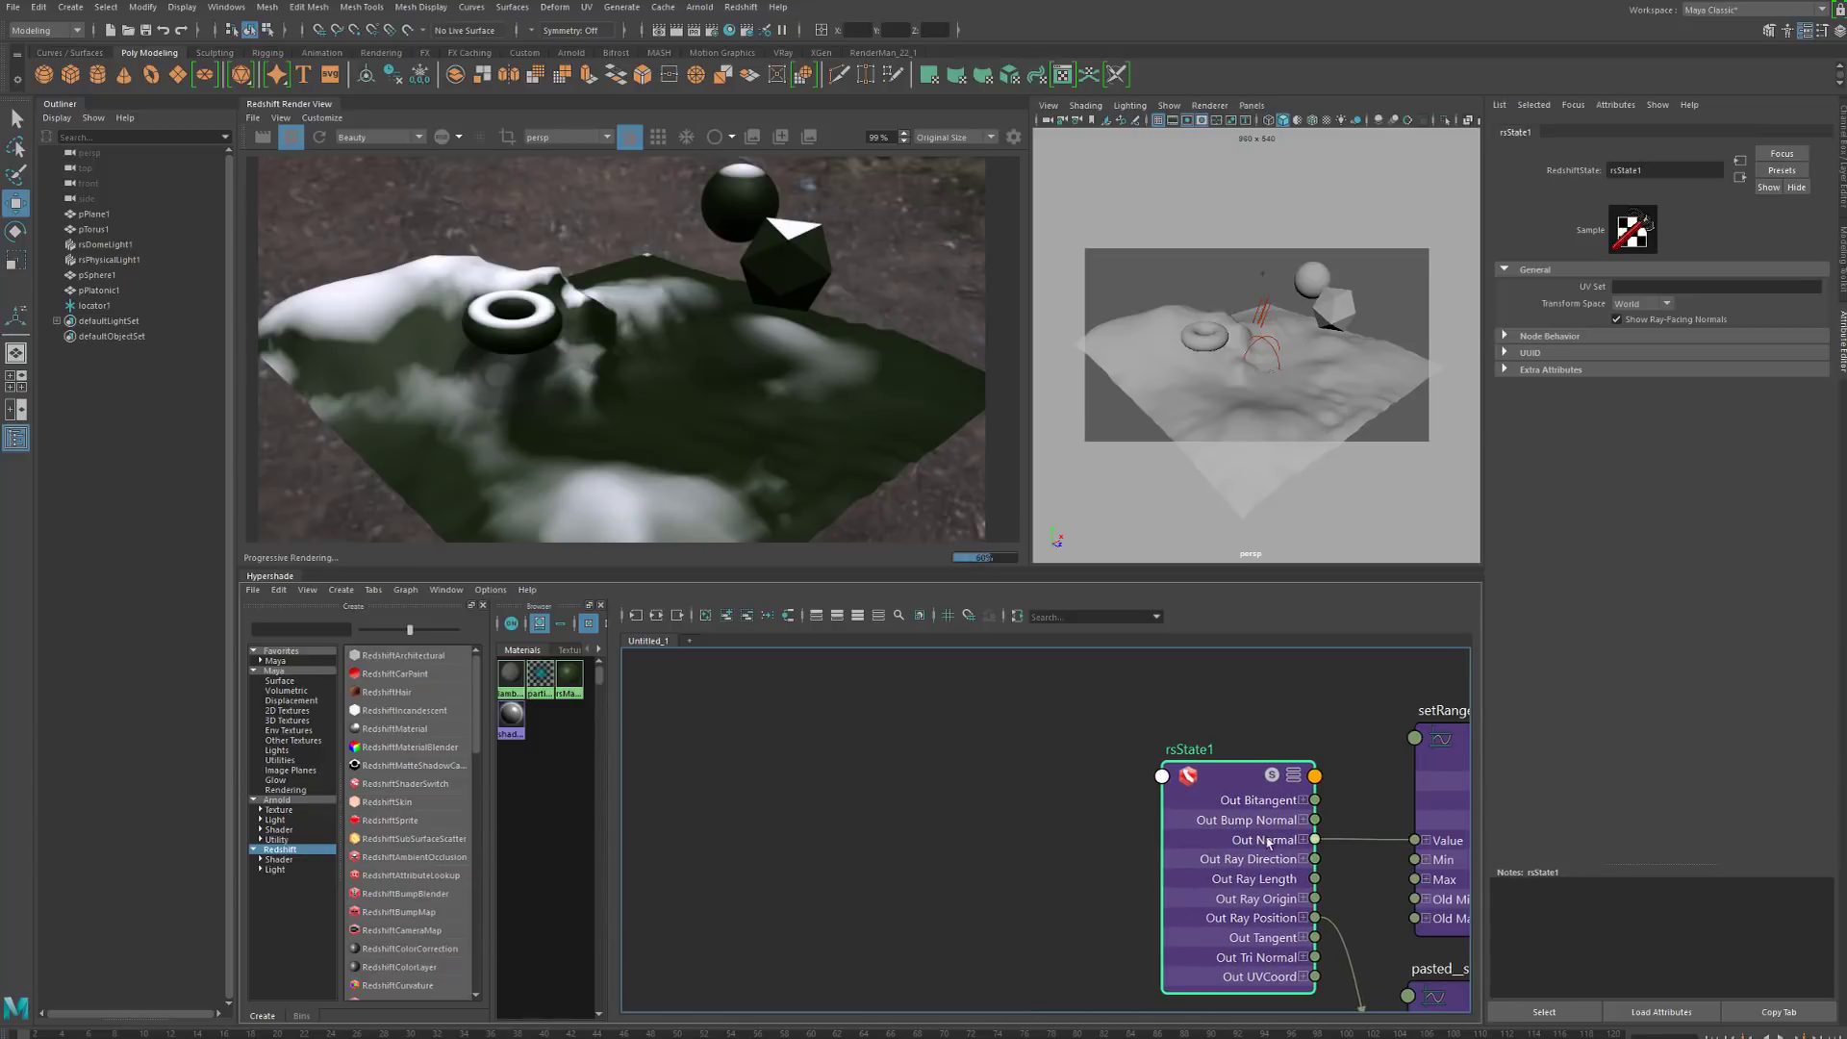
scroll(1249, 860, "up", 6)
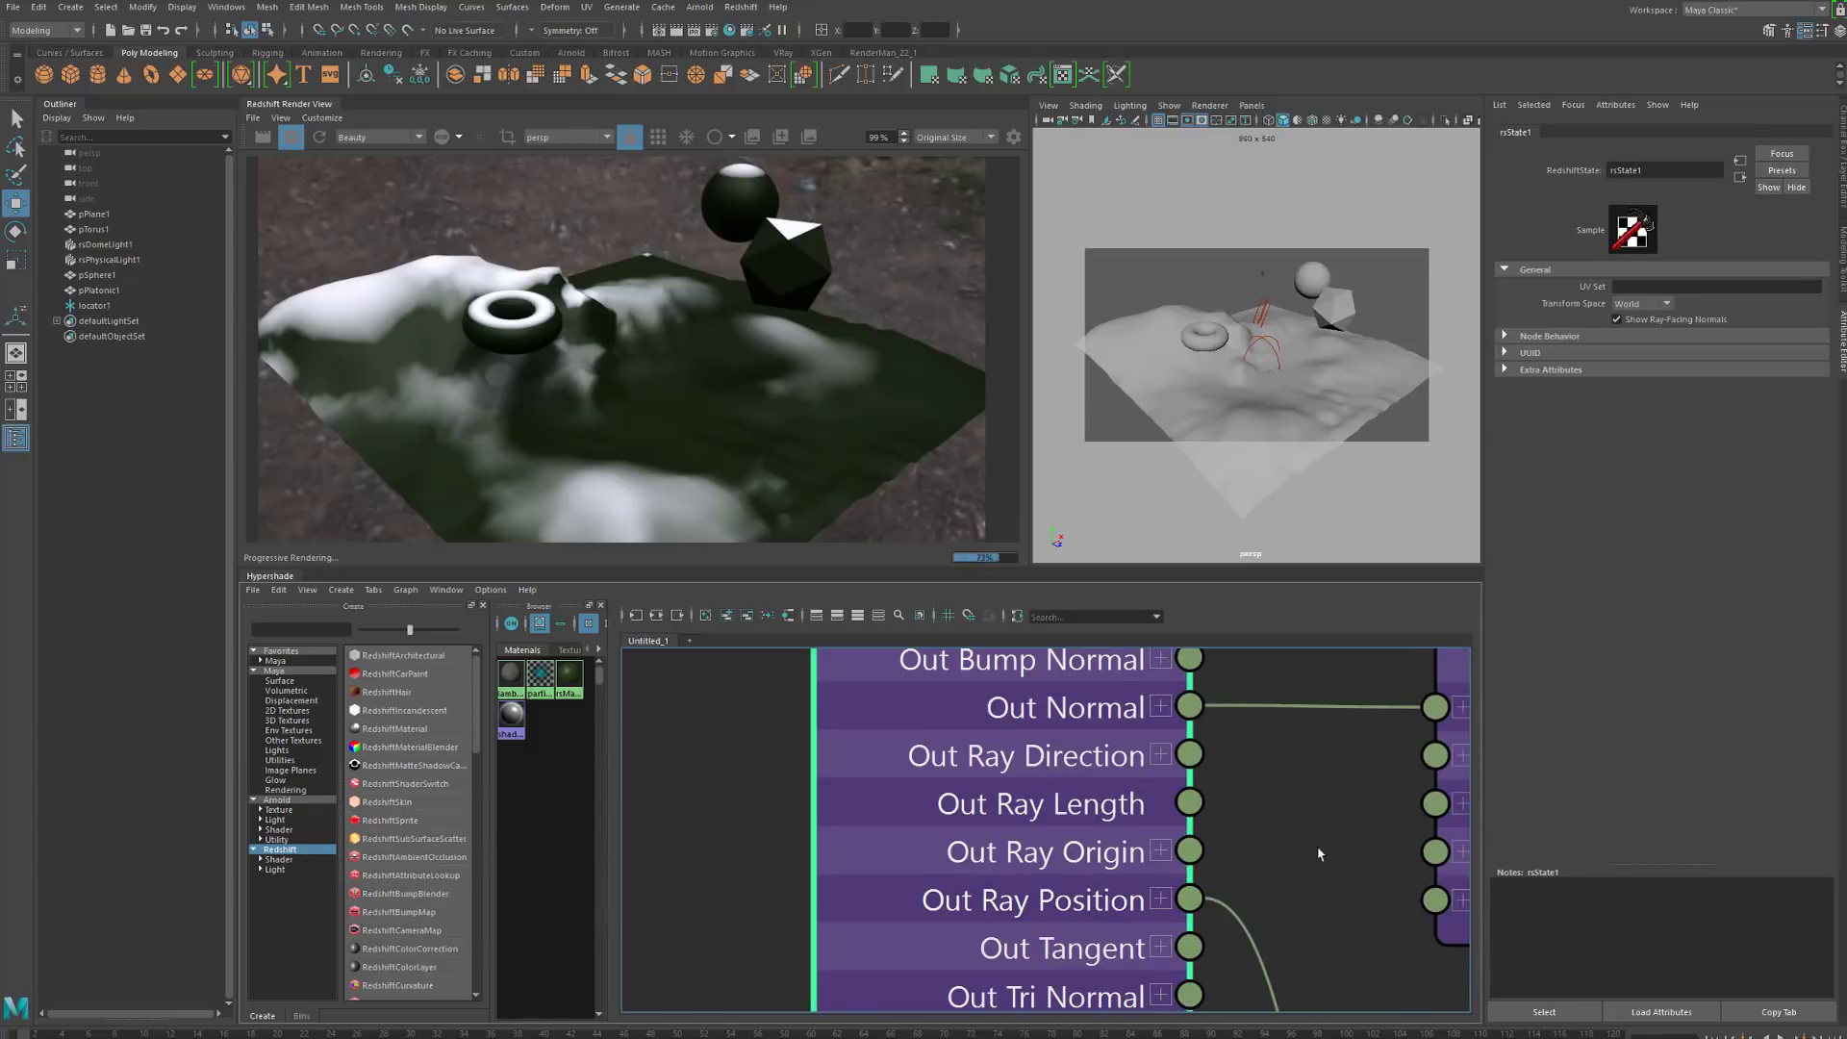
middle_click_drag(1249, 861, 1225, 906, "alt")
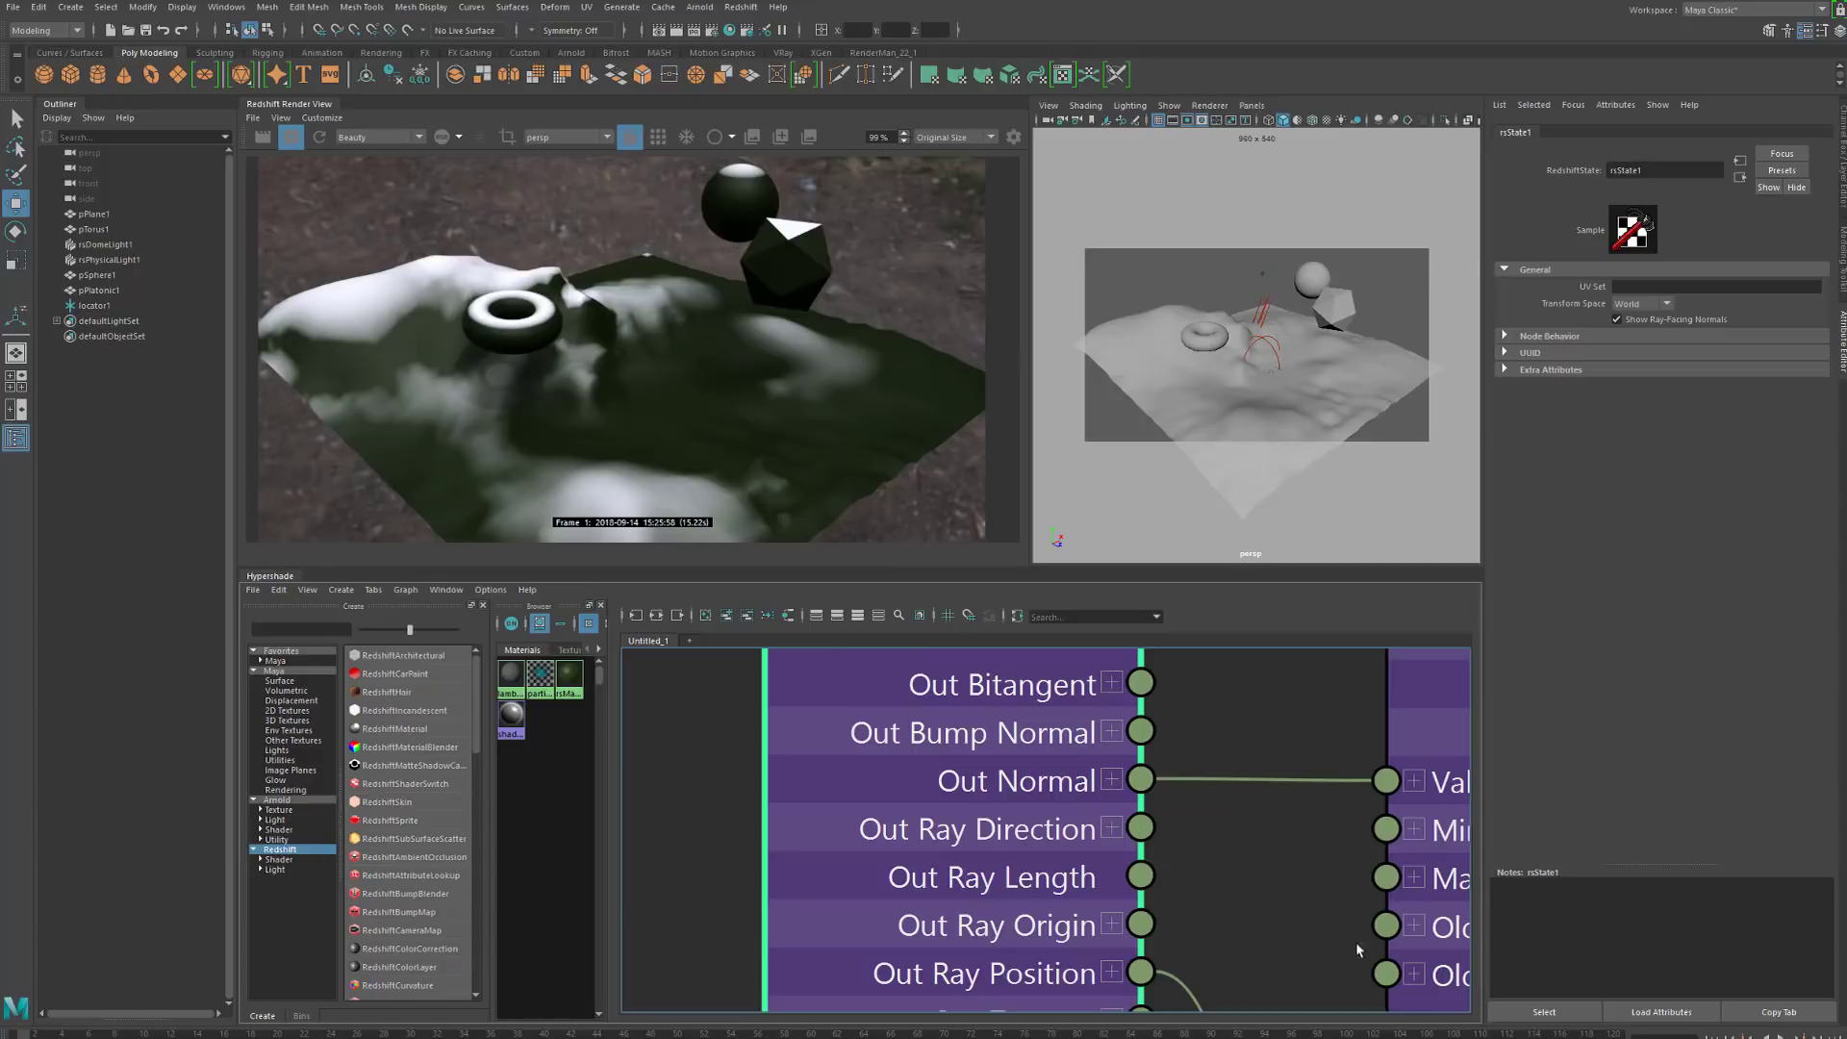
scroll(1339, 910, "down", 5)
scroll(1304, 873, "up", 5)
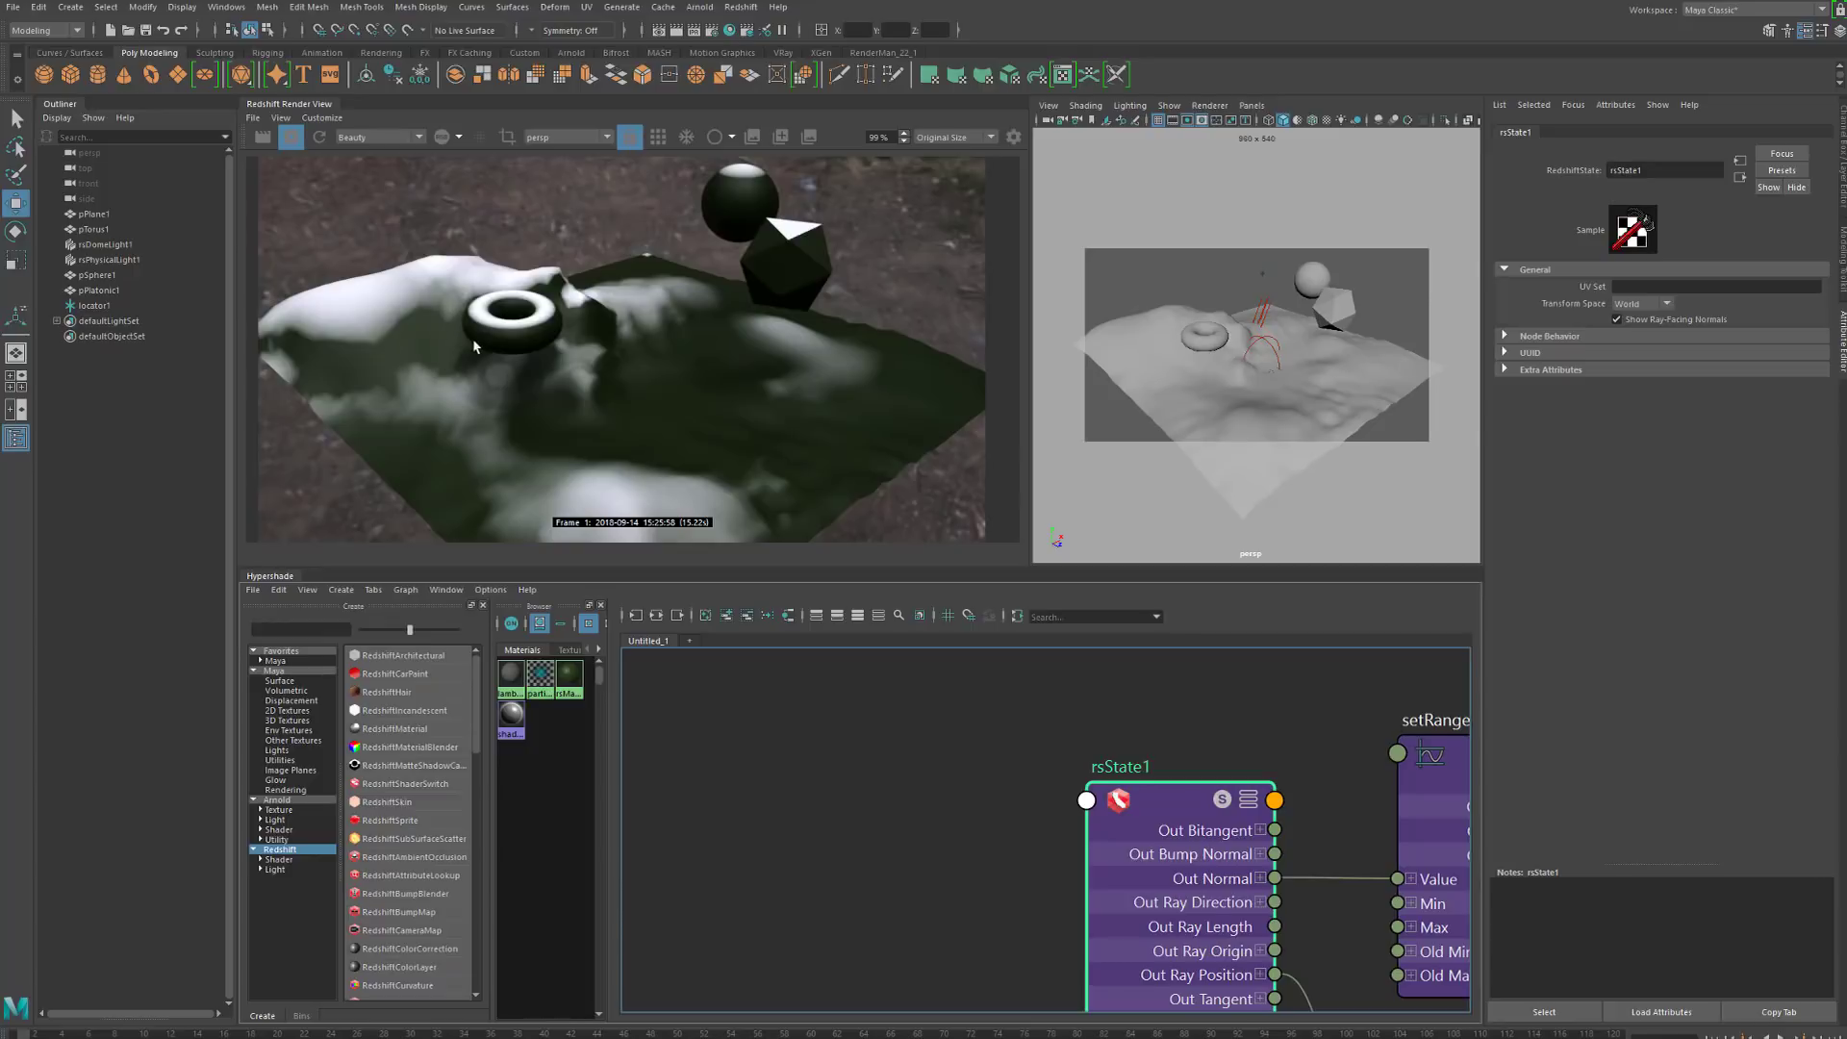
scroll(1255, 933, "down", 3)
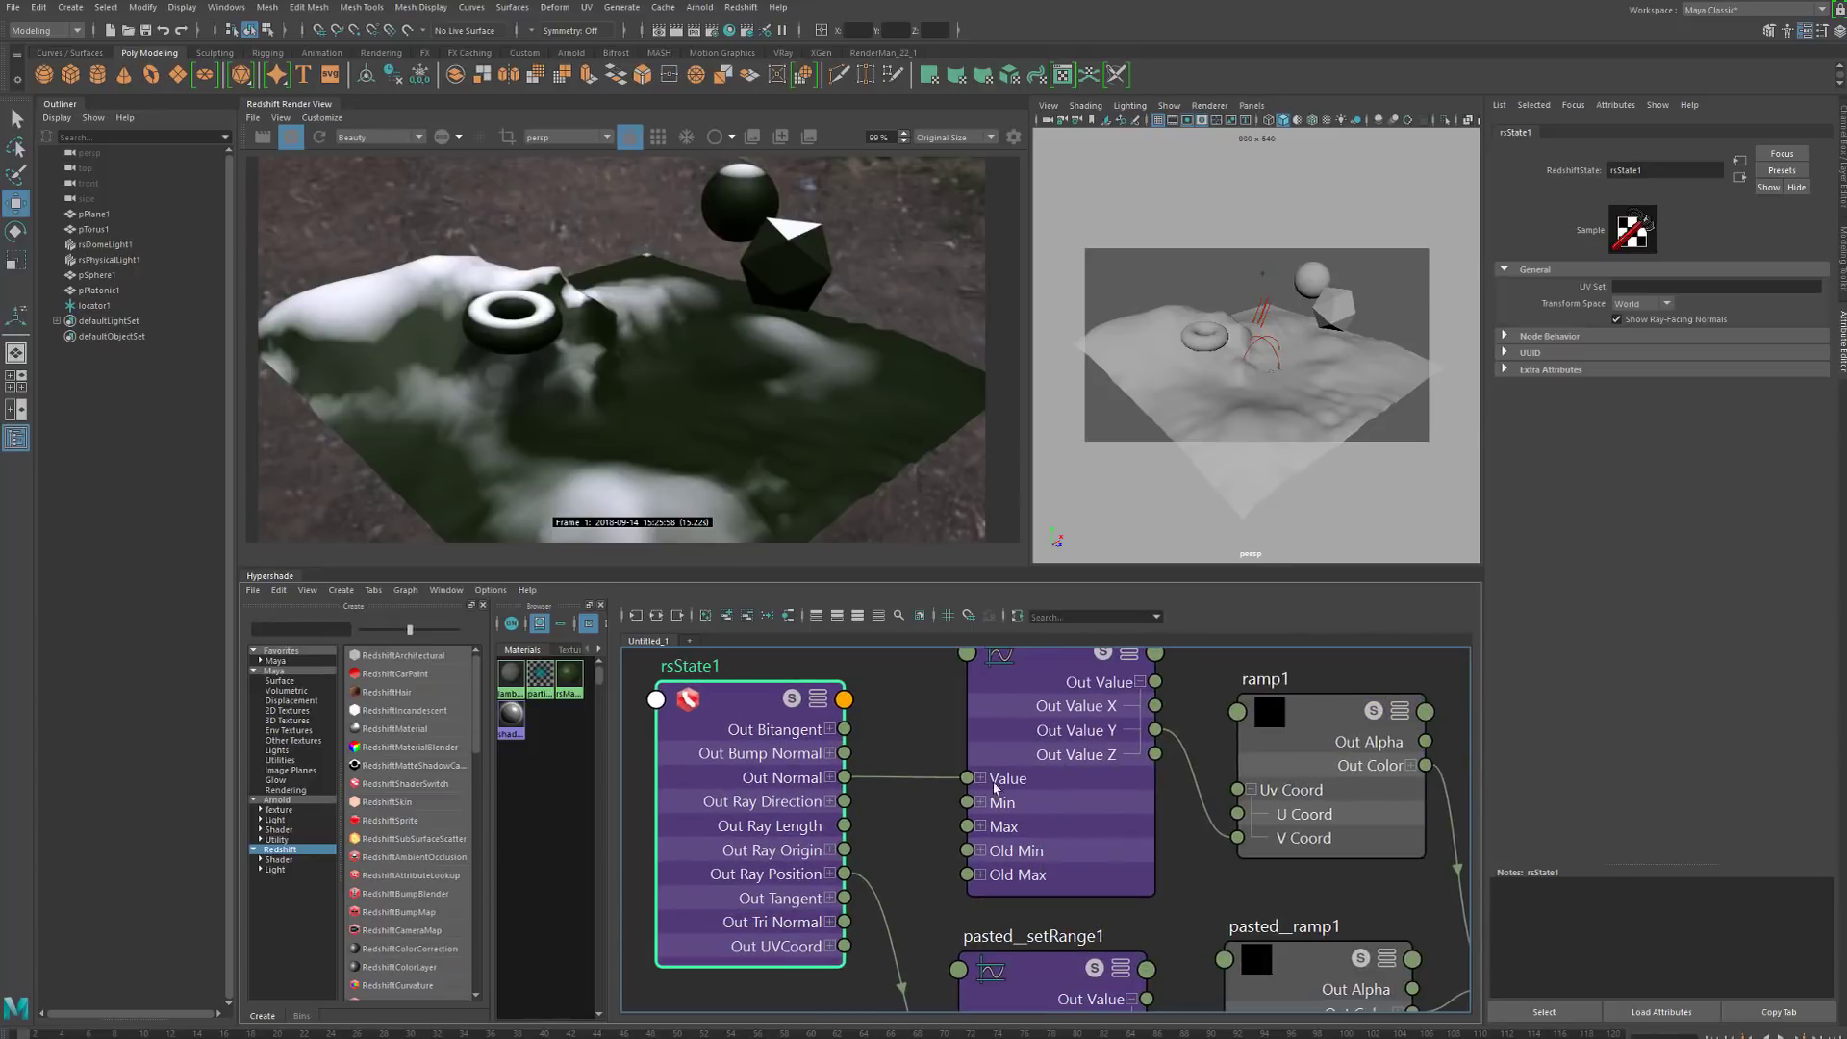
middle_click_drag(1378, 1004, 1117, 897, "alt")
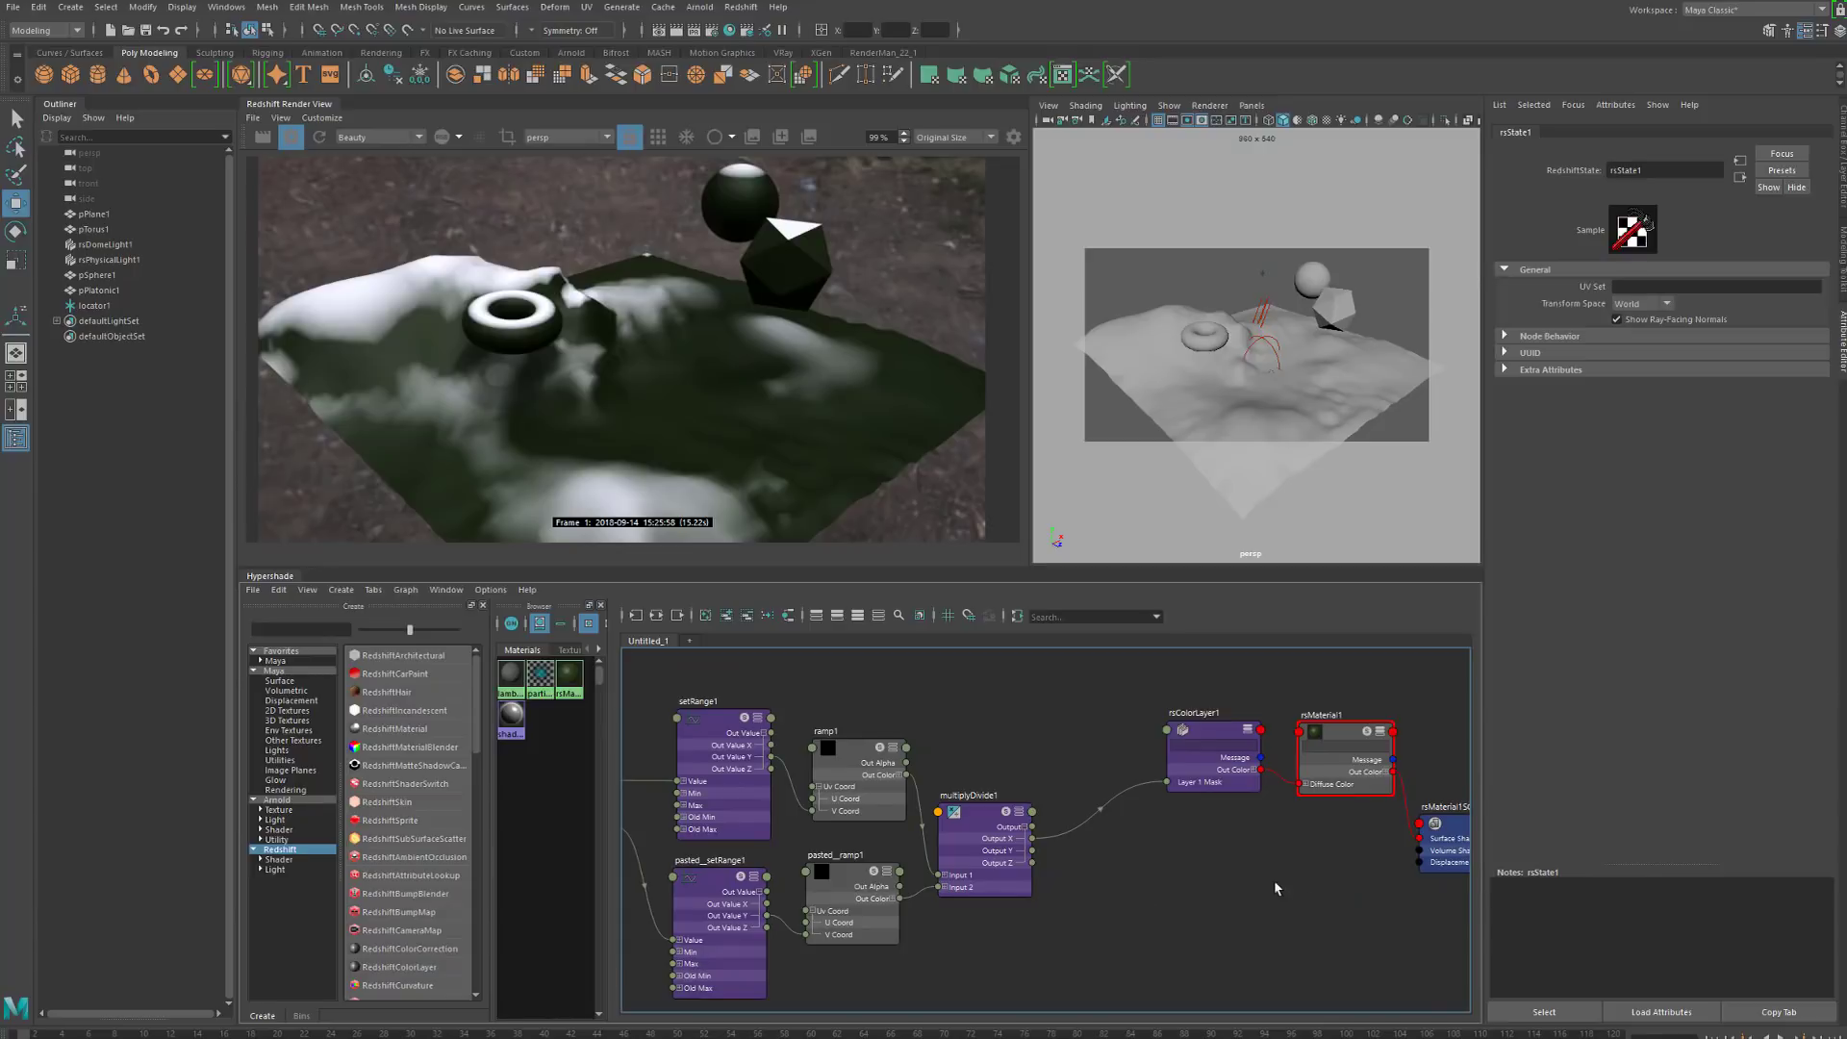
Move rsMaterial1 and rsMaterial1SG away from rsColorLayer1 to free space for additional nodes
middle_click_drag(1276, 887, 1096, 870, "alt")
left_click_drag(1159, 741, 1161, 812)
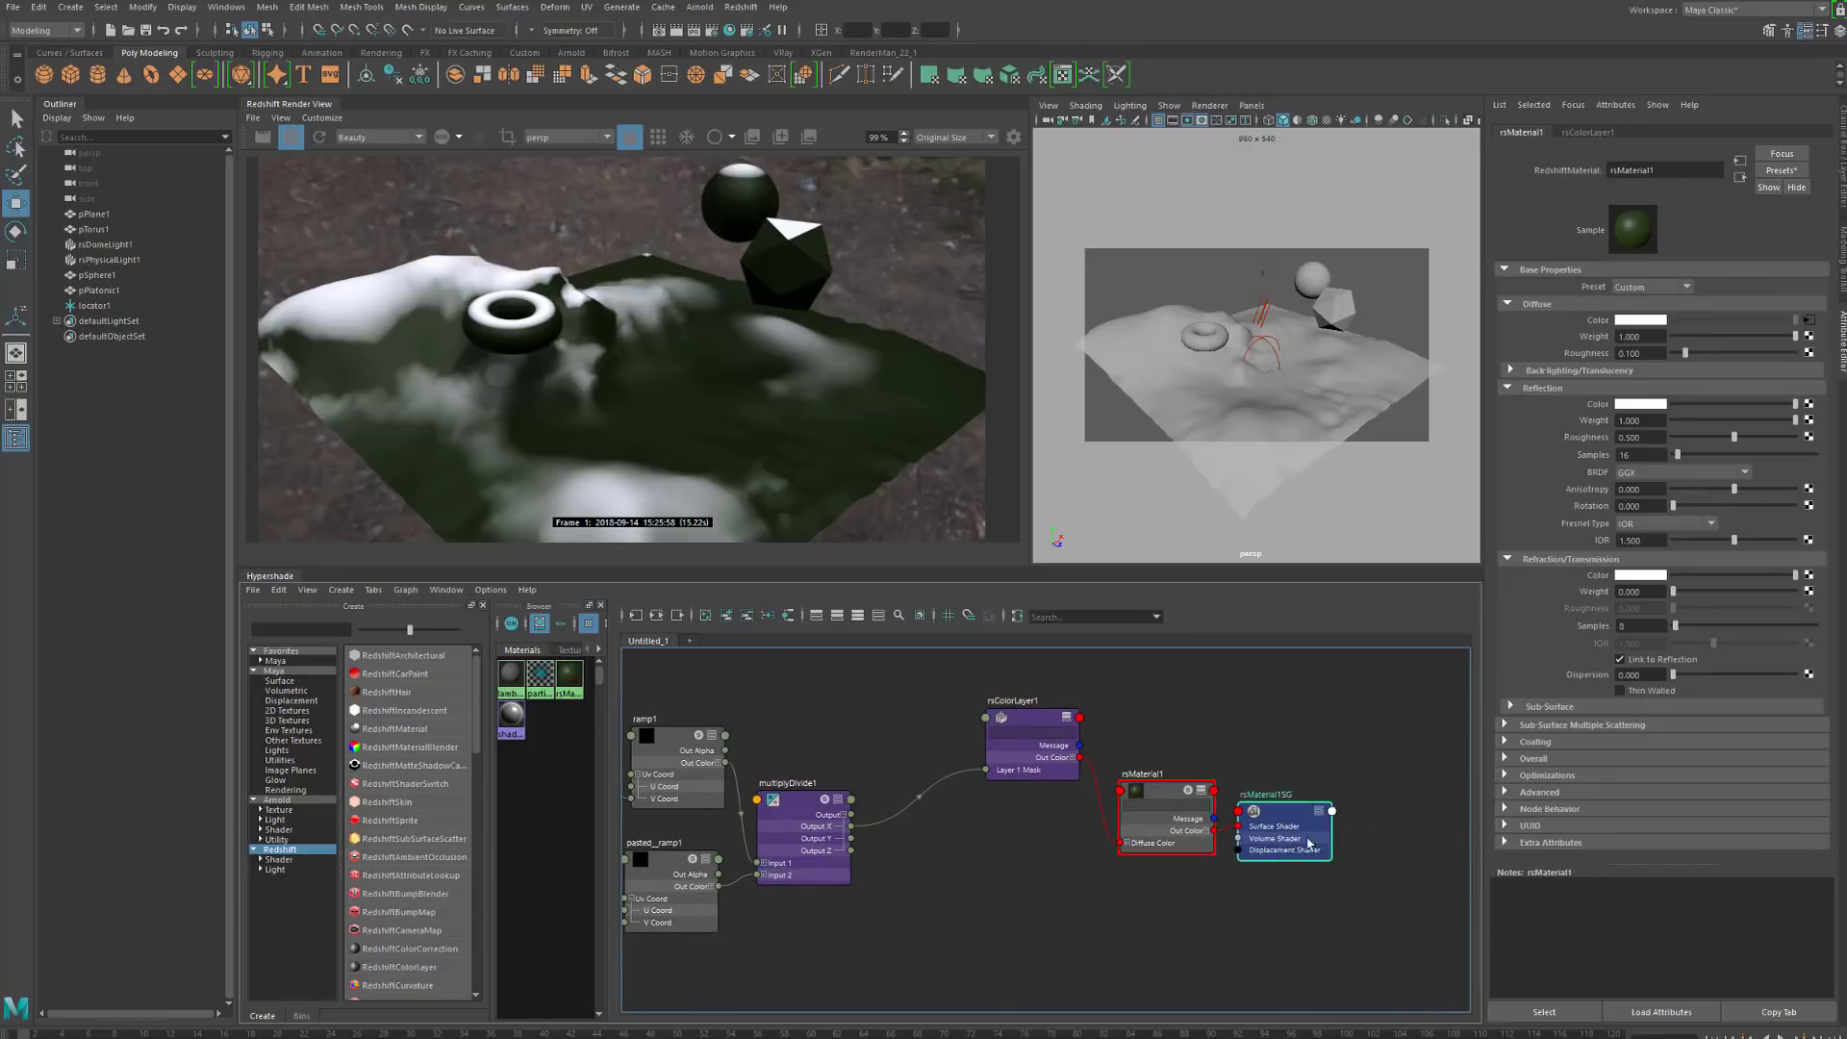
left_click_drag(1308, 844, 1394, 849)
left_click_drag(1169, 808, 1237, 831)
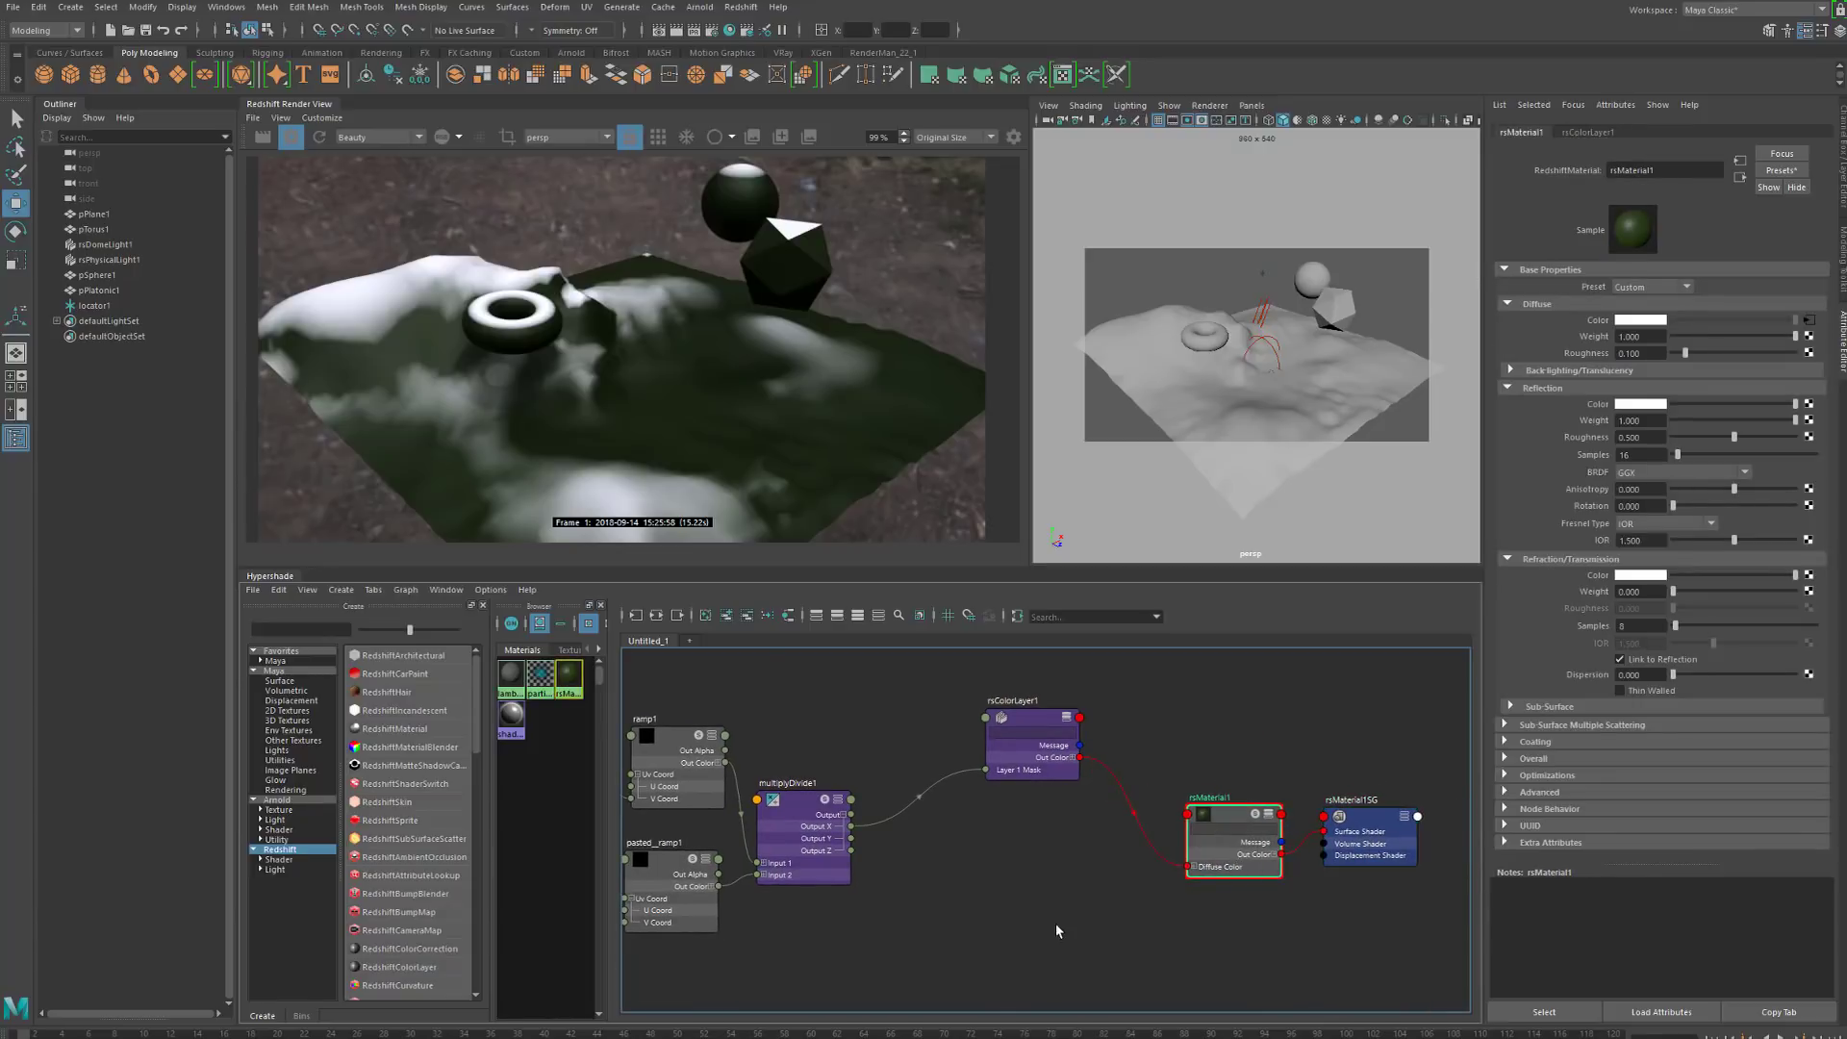
Create a RedshiftNoise node in the empty graph area below rsMaterial1
left_click(1053, 924)
key("Tab")
type("noi")
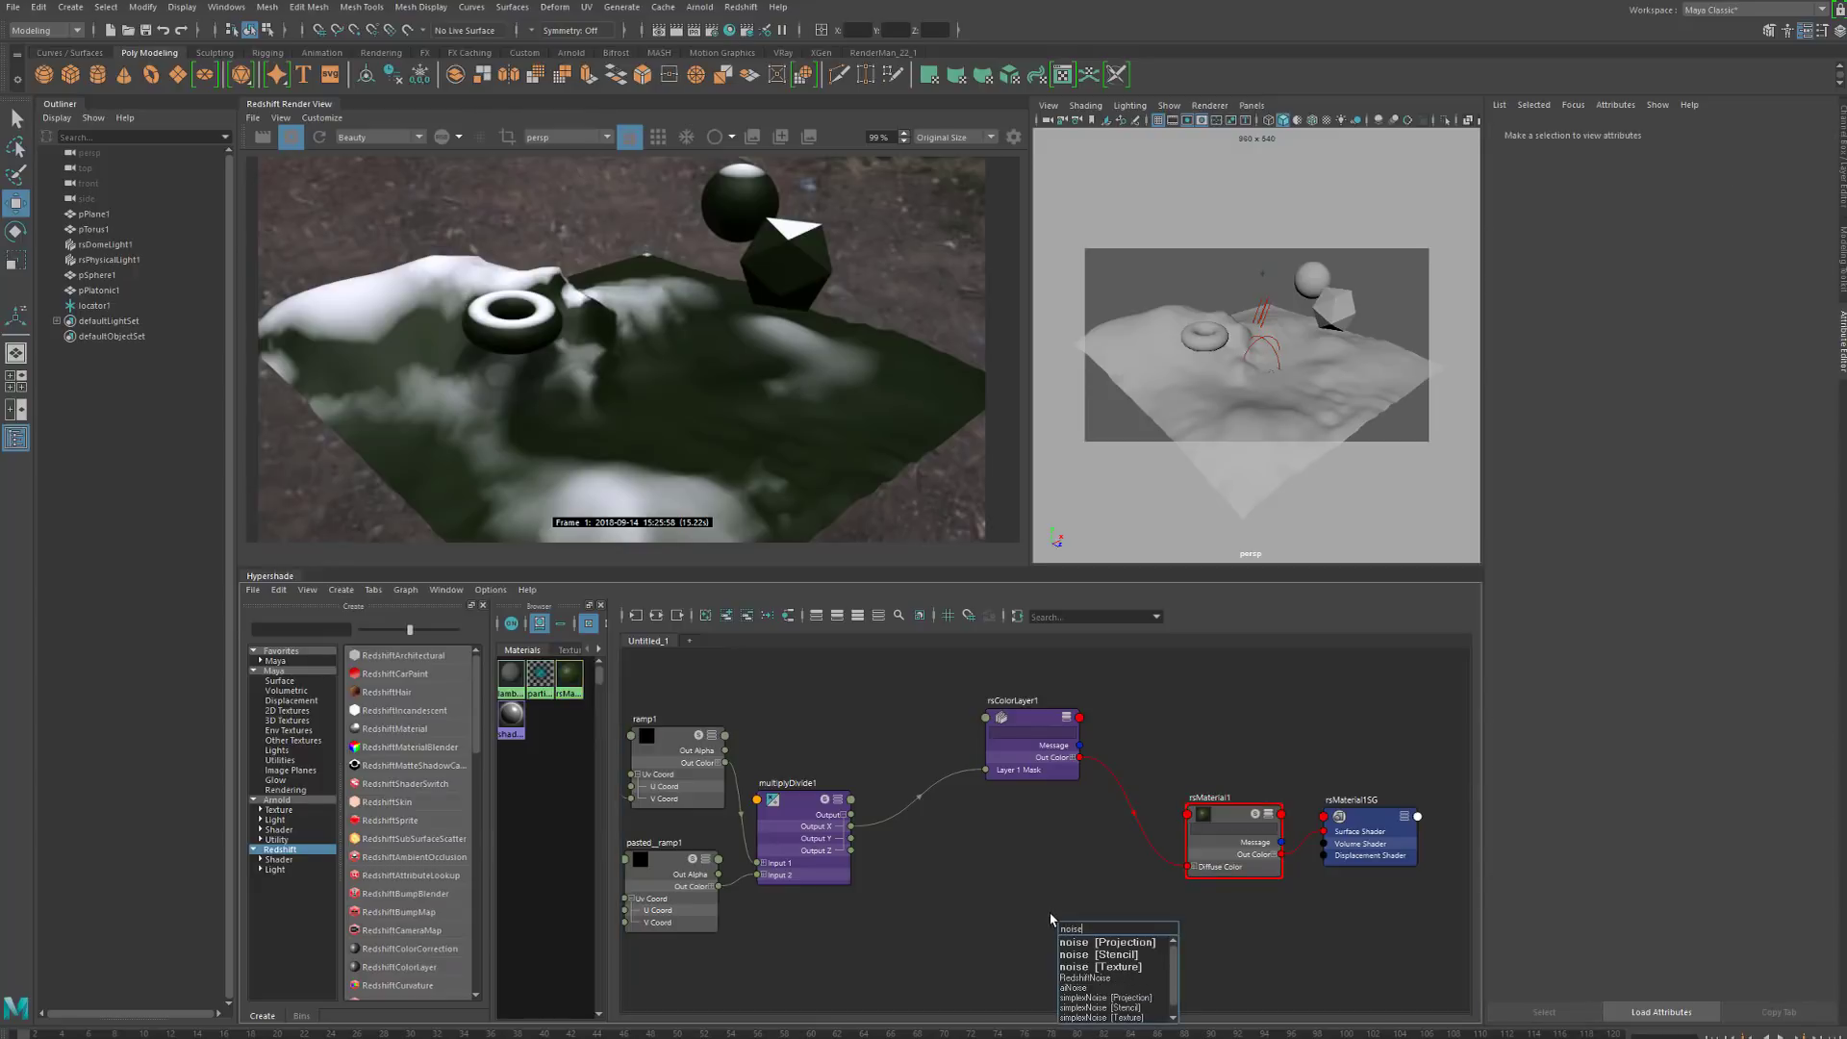
key("Down")
key("Down")
key("Down")
key("Down")
key("Return")
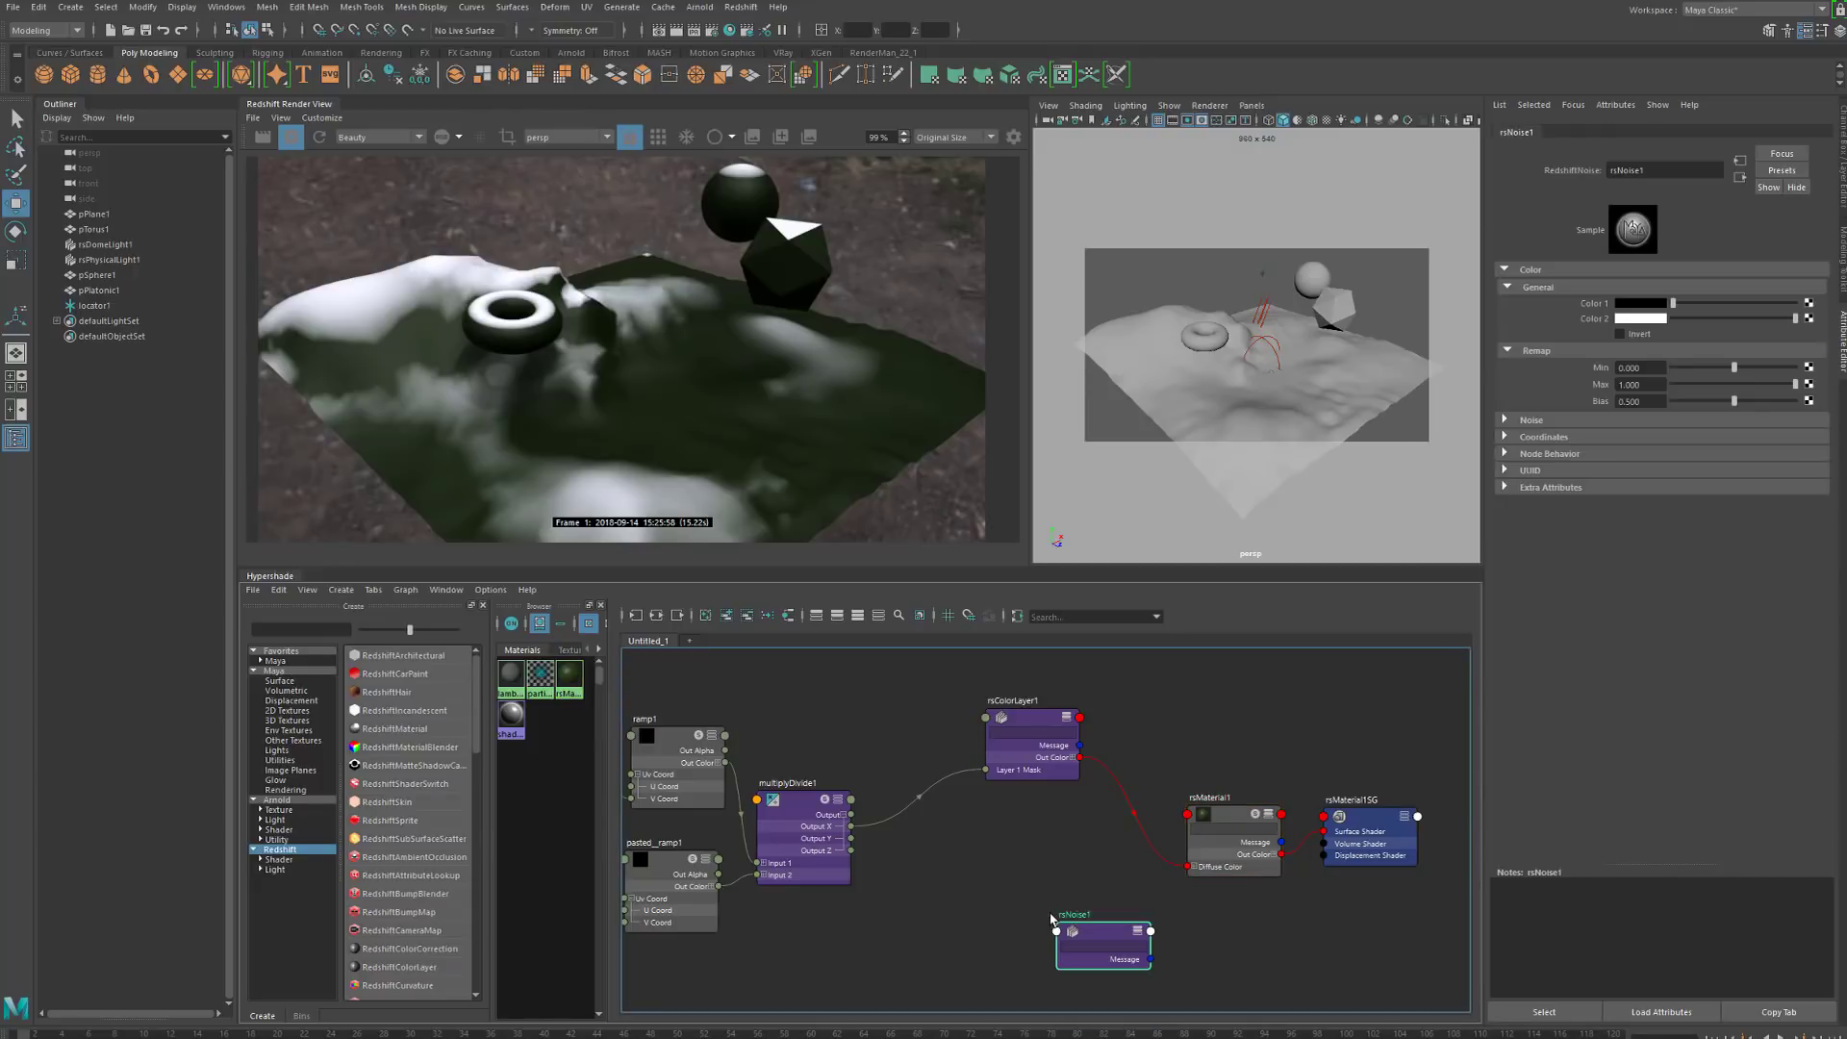
Bring rsNoise1 and rsMaterial1 into close view and expand rsMaterial1's Overall attributes
scroll(1166, 900, "up", 3)
left_click_drag(1027, 989, 977, 837)
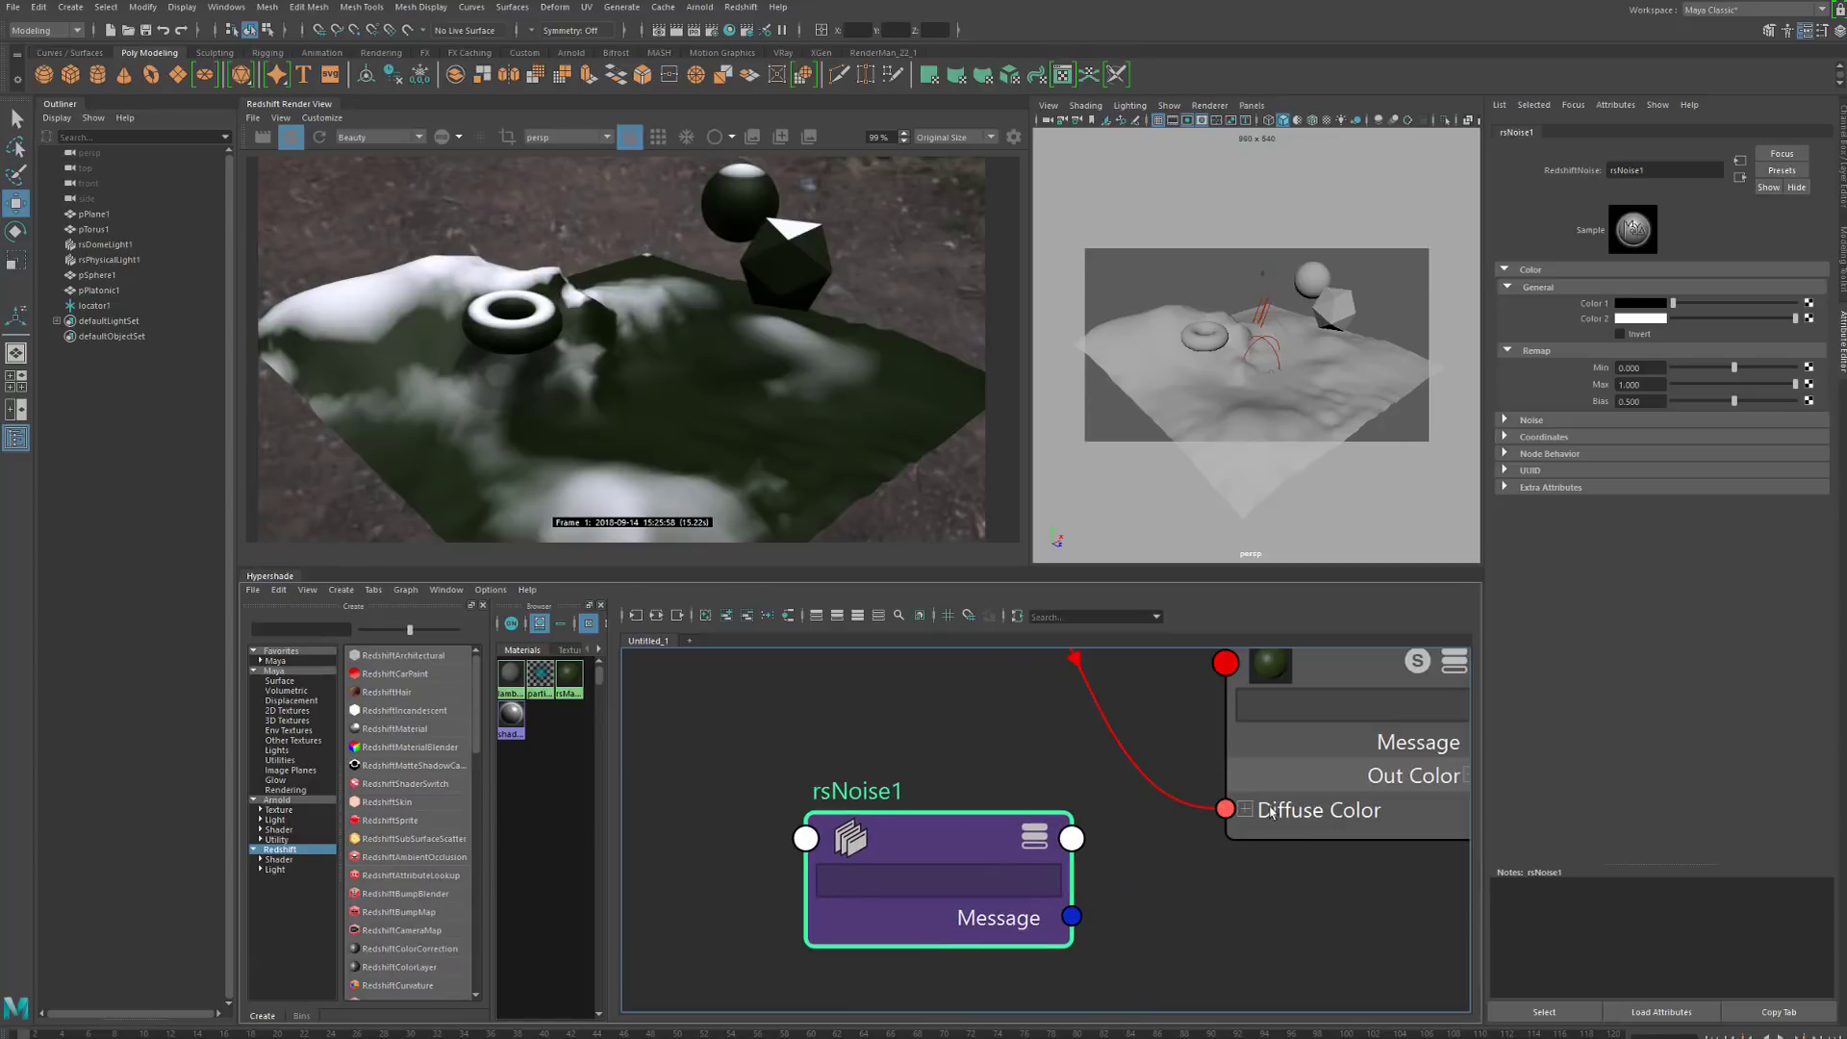
left_click(1290, 771)
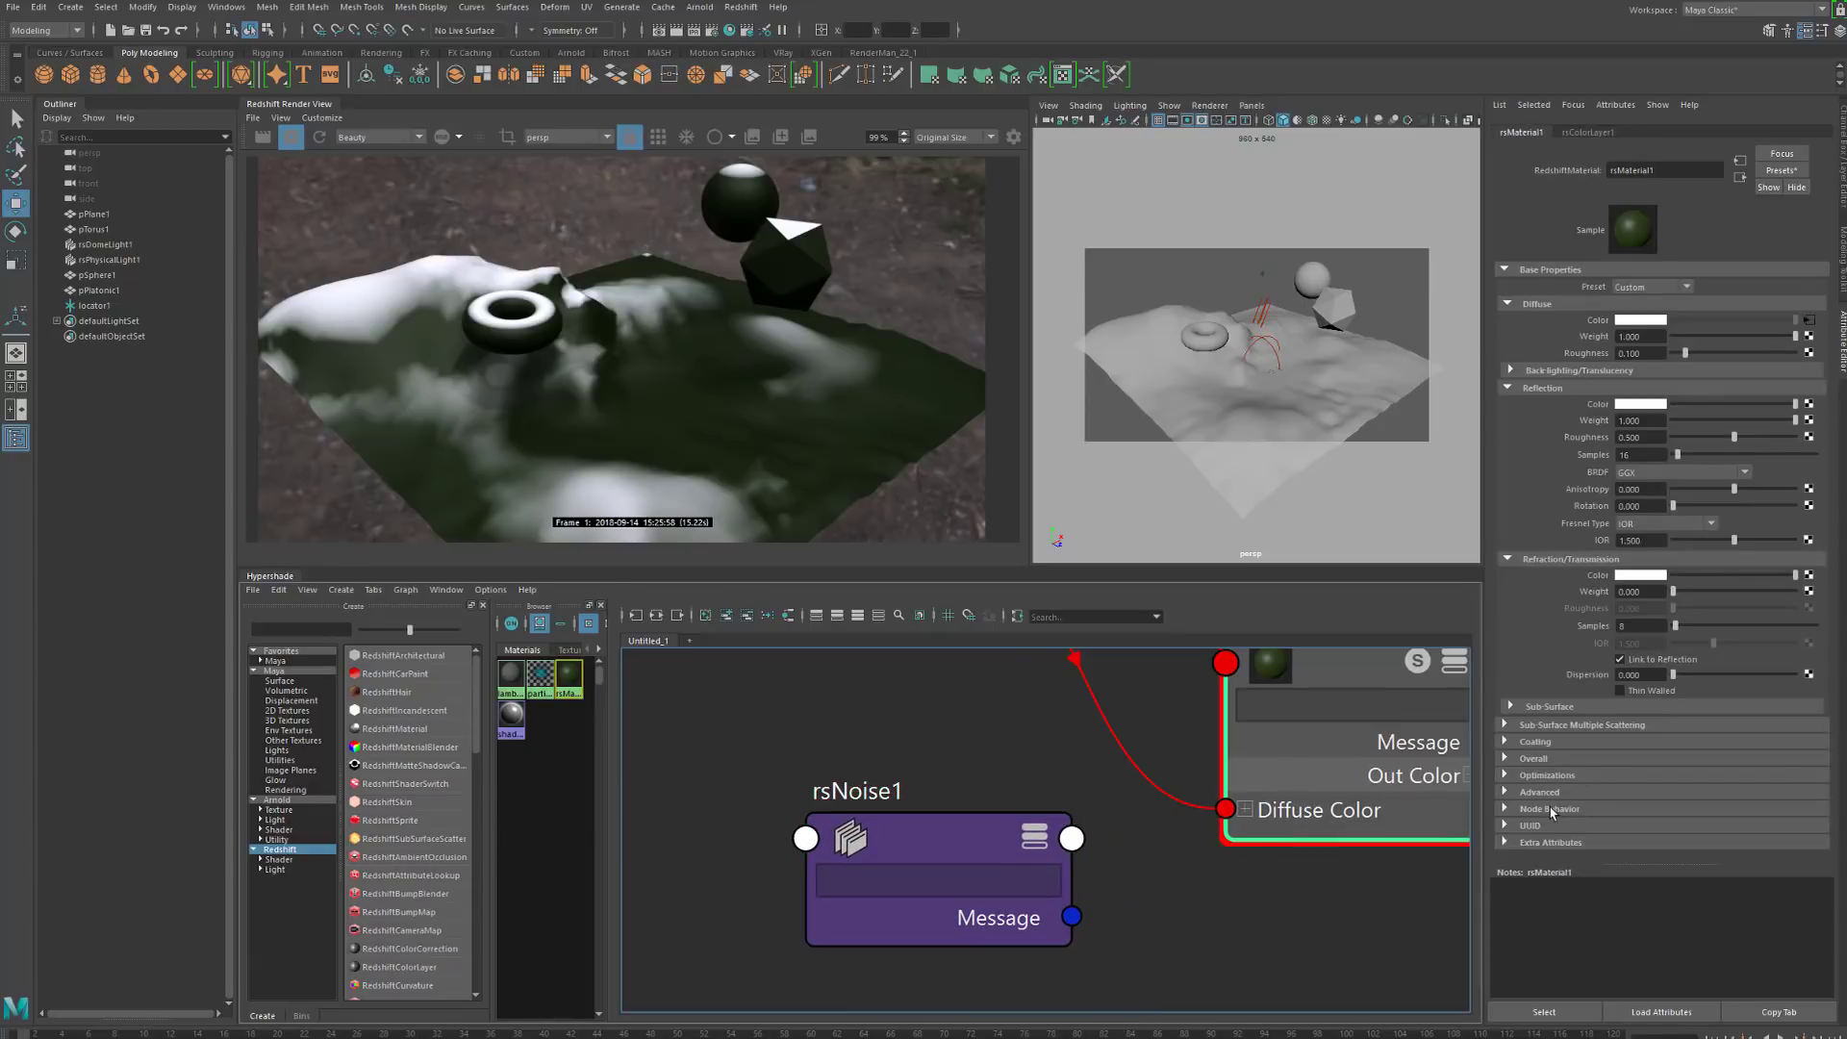
left_click(1506, 759)
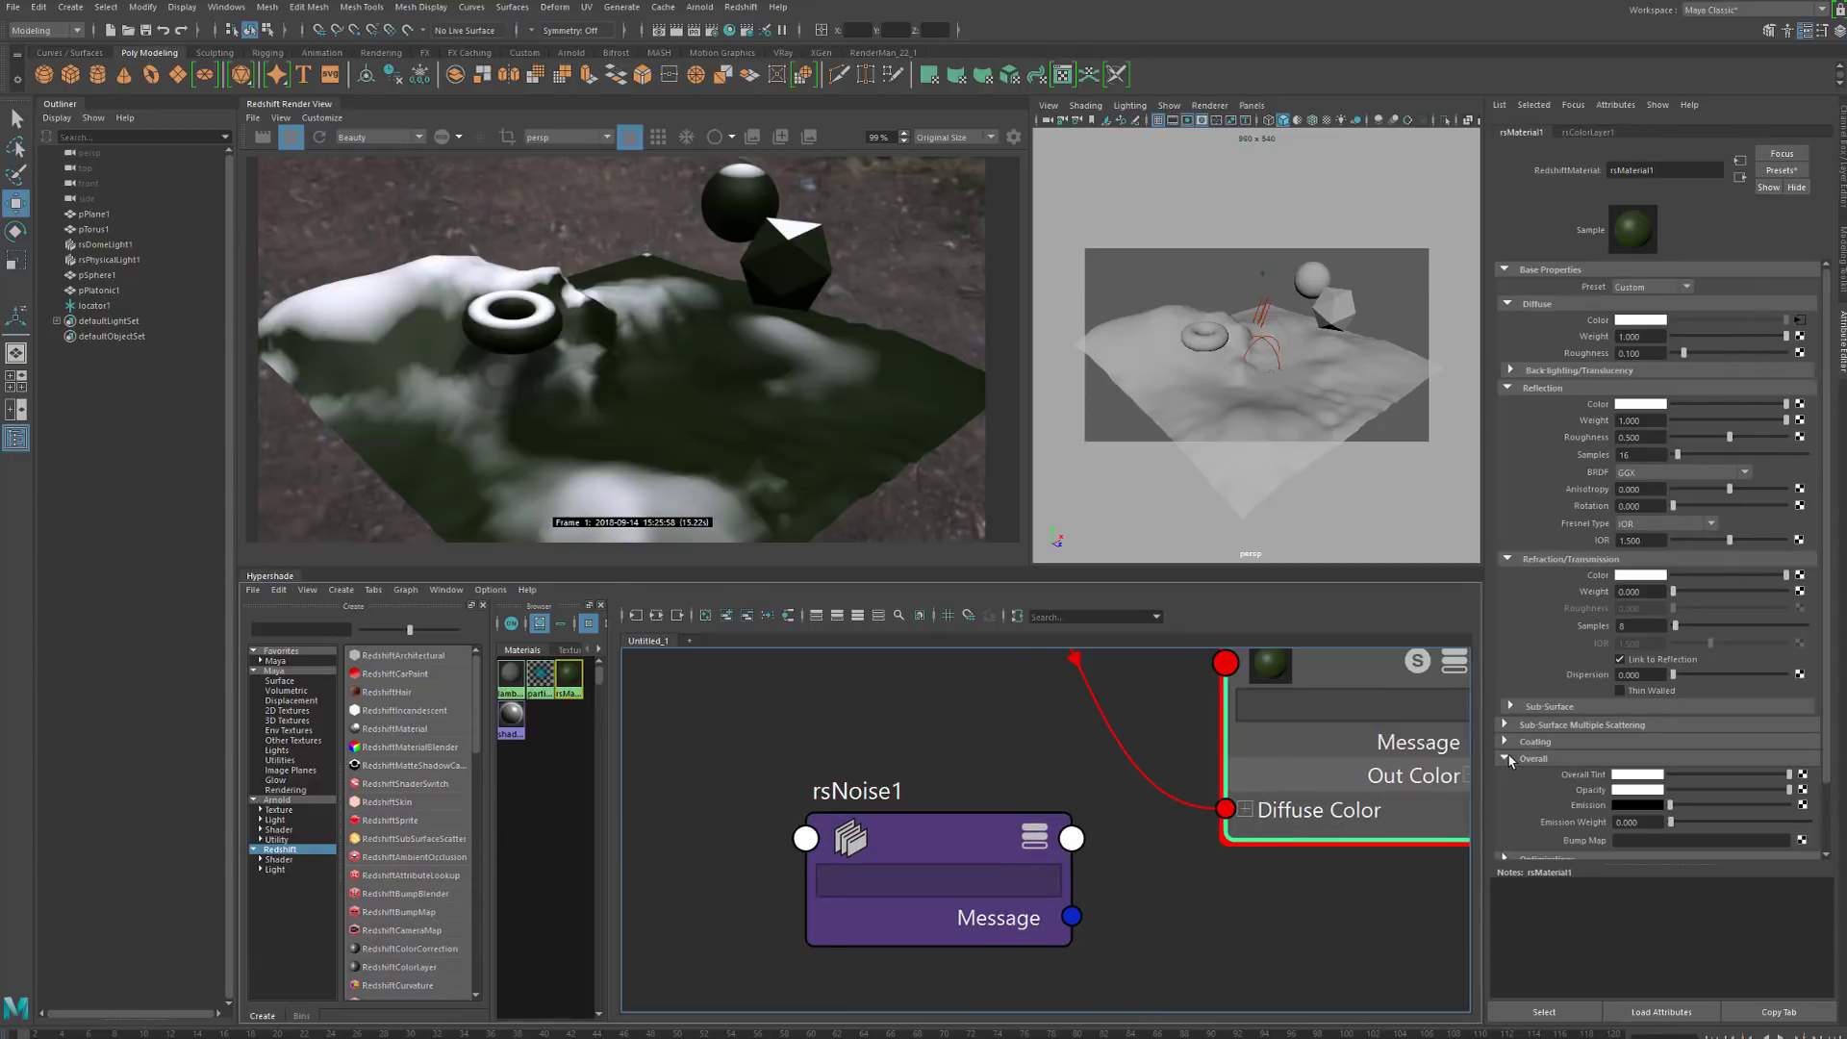
Create a RedshiftBumpMap node and place it between rsNoise1 and rsMaterial1
left_click_drag(1062, 916, 984, 906)
type("bump")
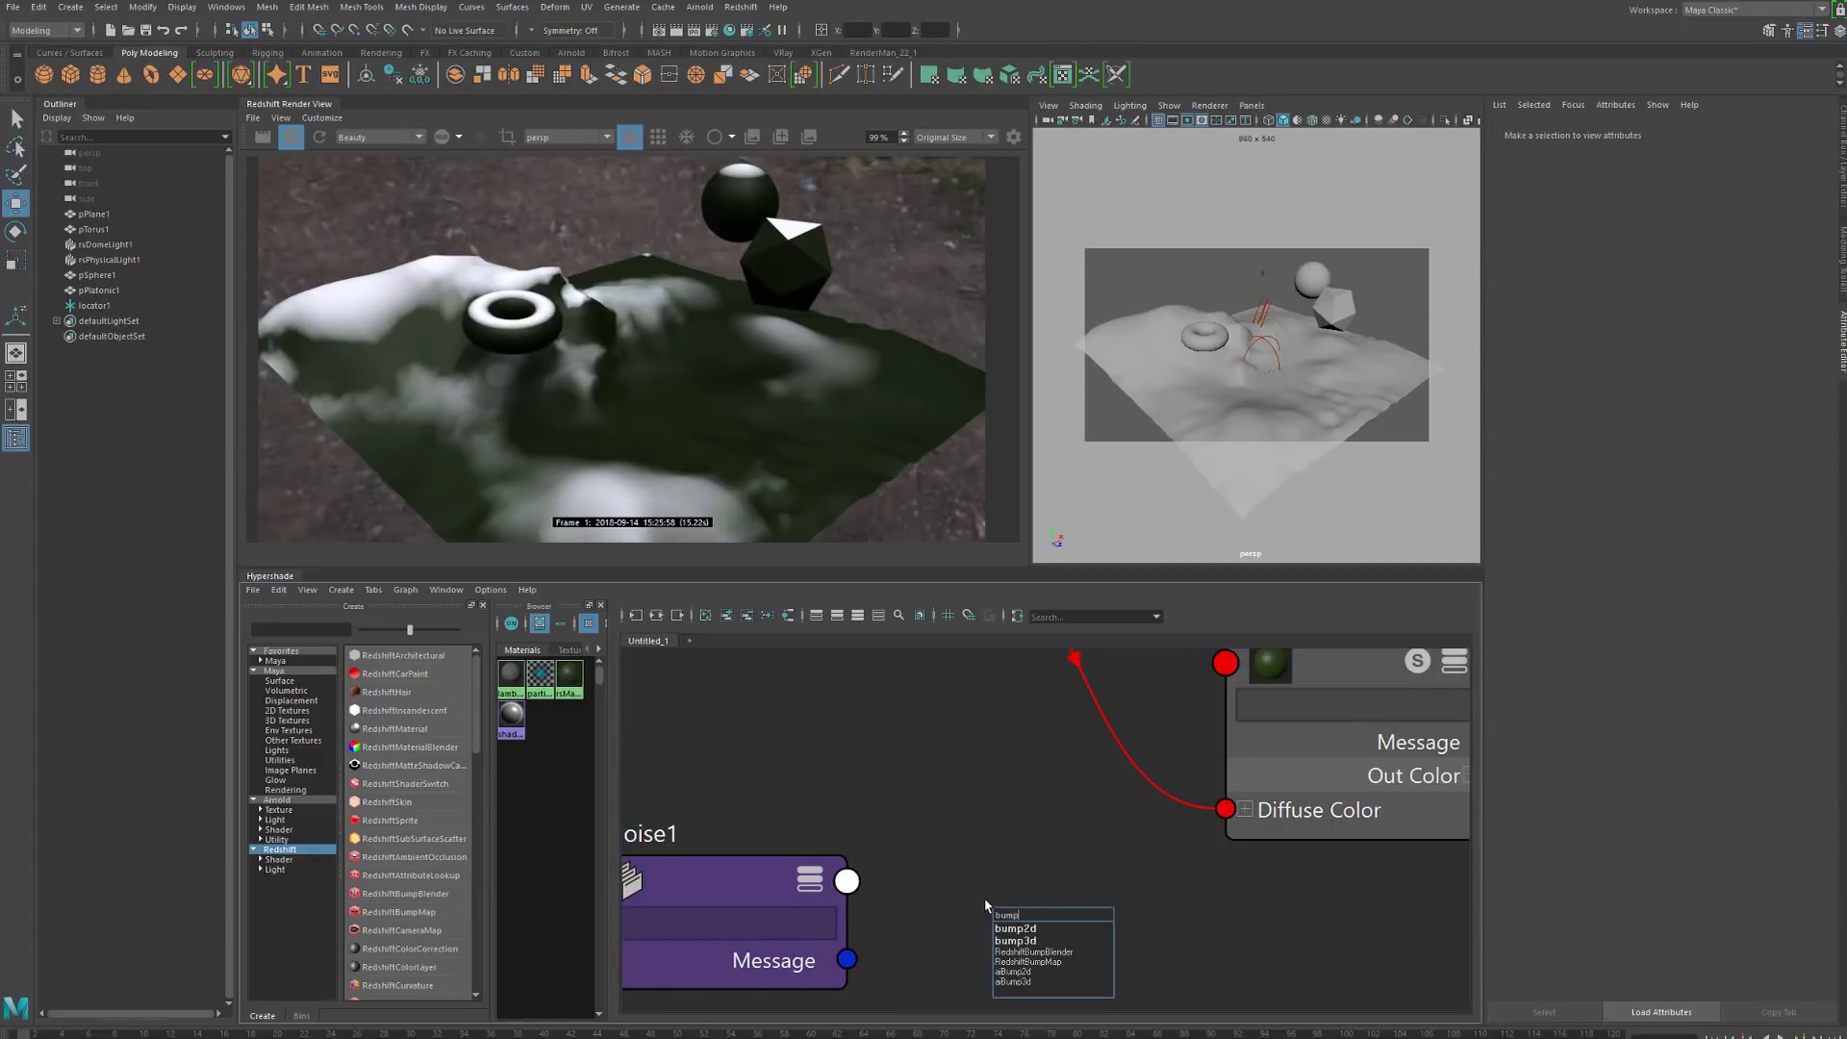
key("Down")
key("Down")
key("Down")
key("Down")
key("Return")
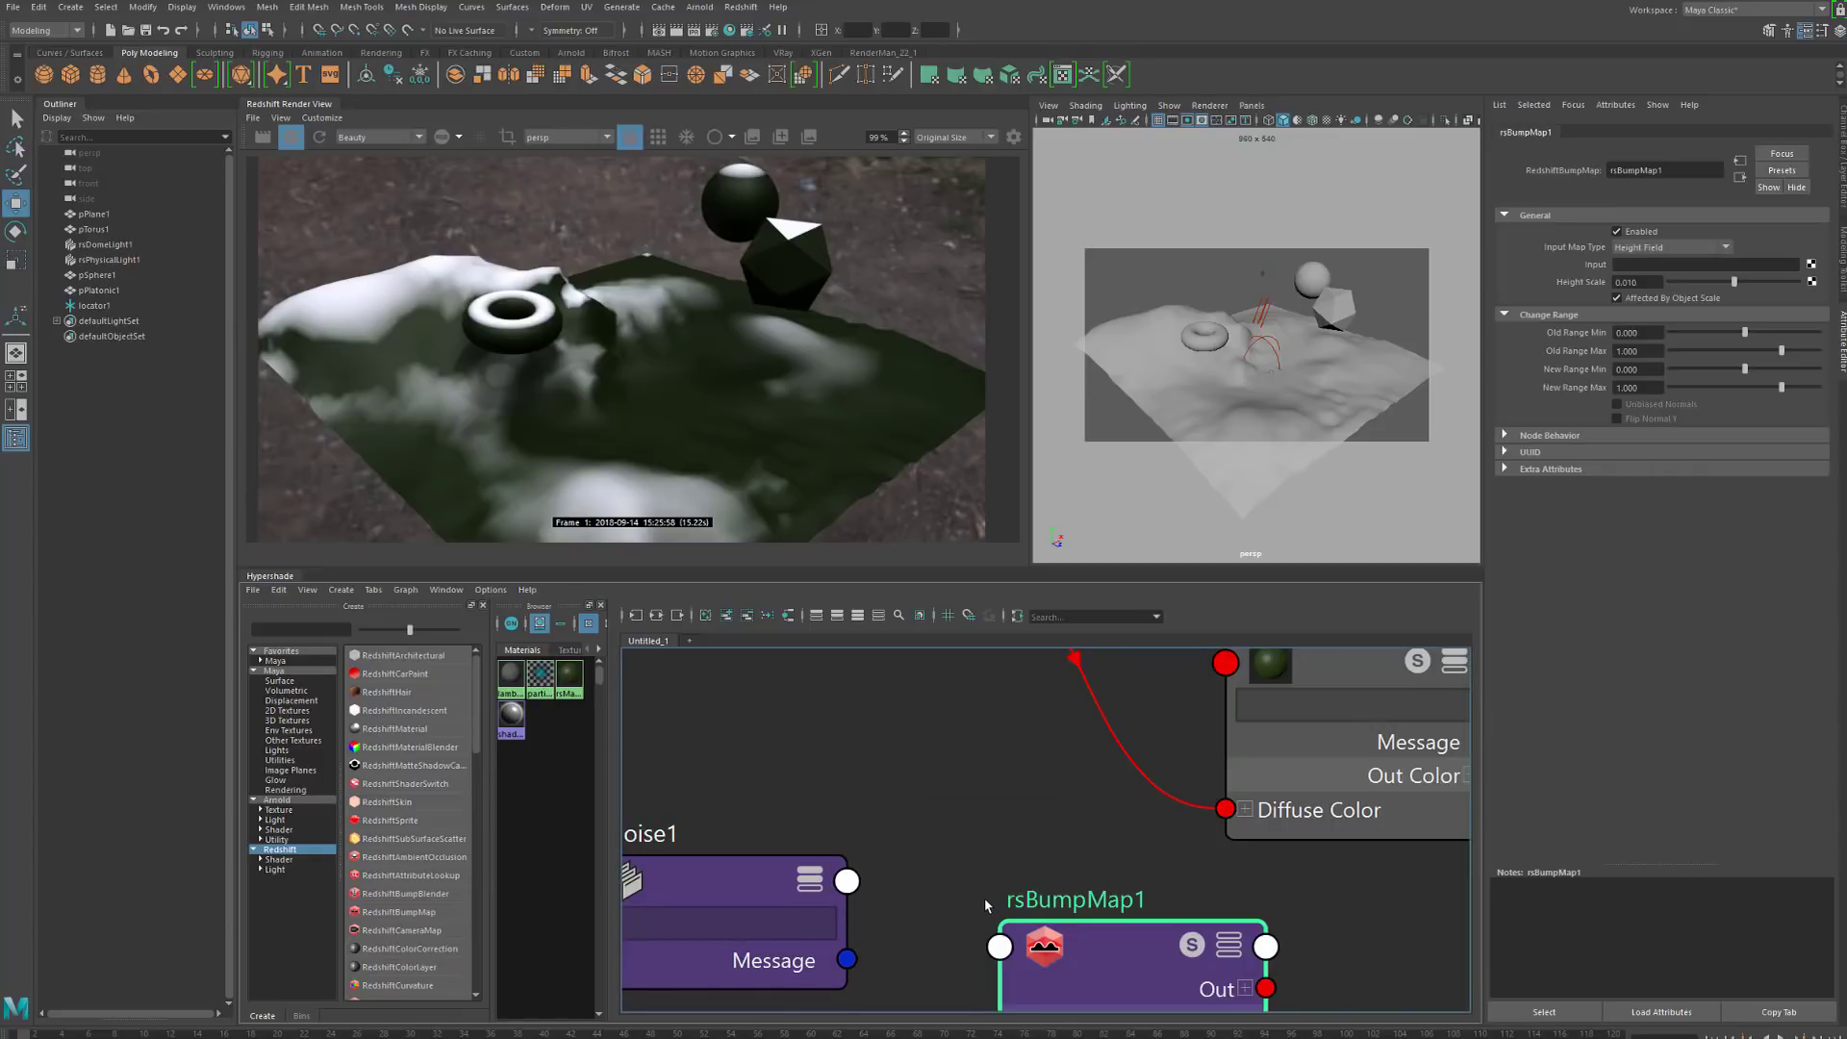
left_click_drag(1033, 988, 949, 895)
Connect rsNoise1's Message output to the Scale input of rsBumpMap1
left_click_drag(848, 960, 921, 963)
left_click_drag(1071, 960, 1053, 957)
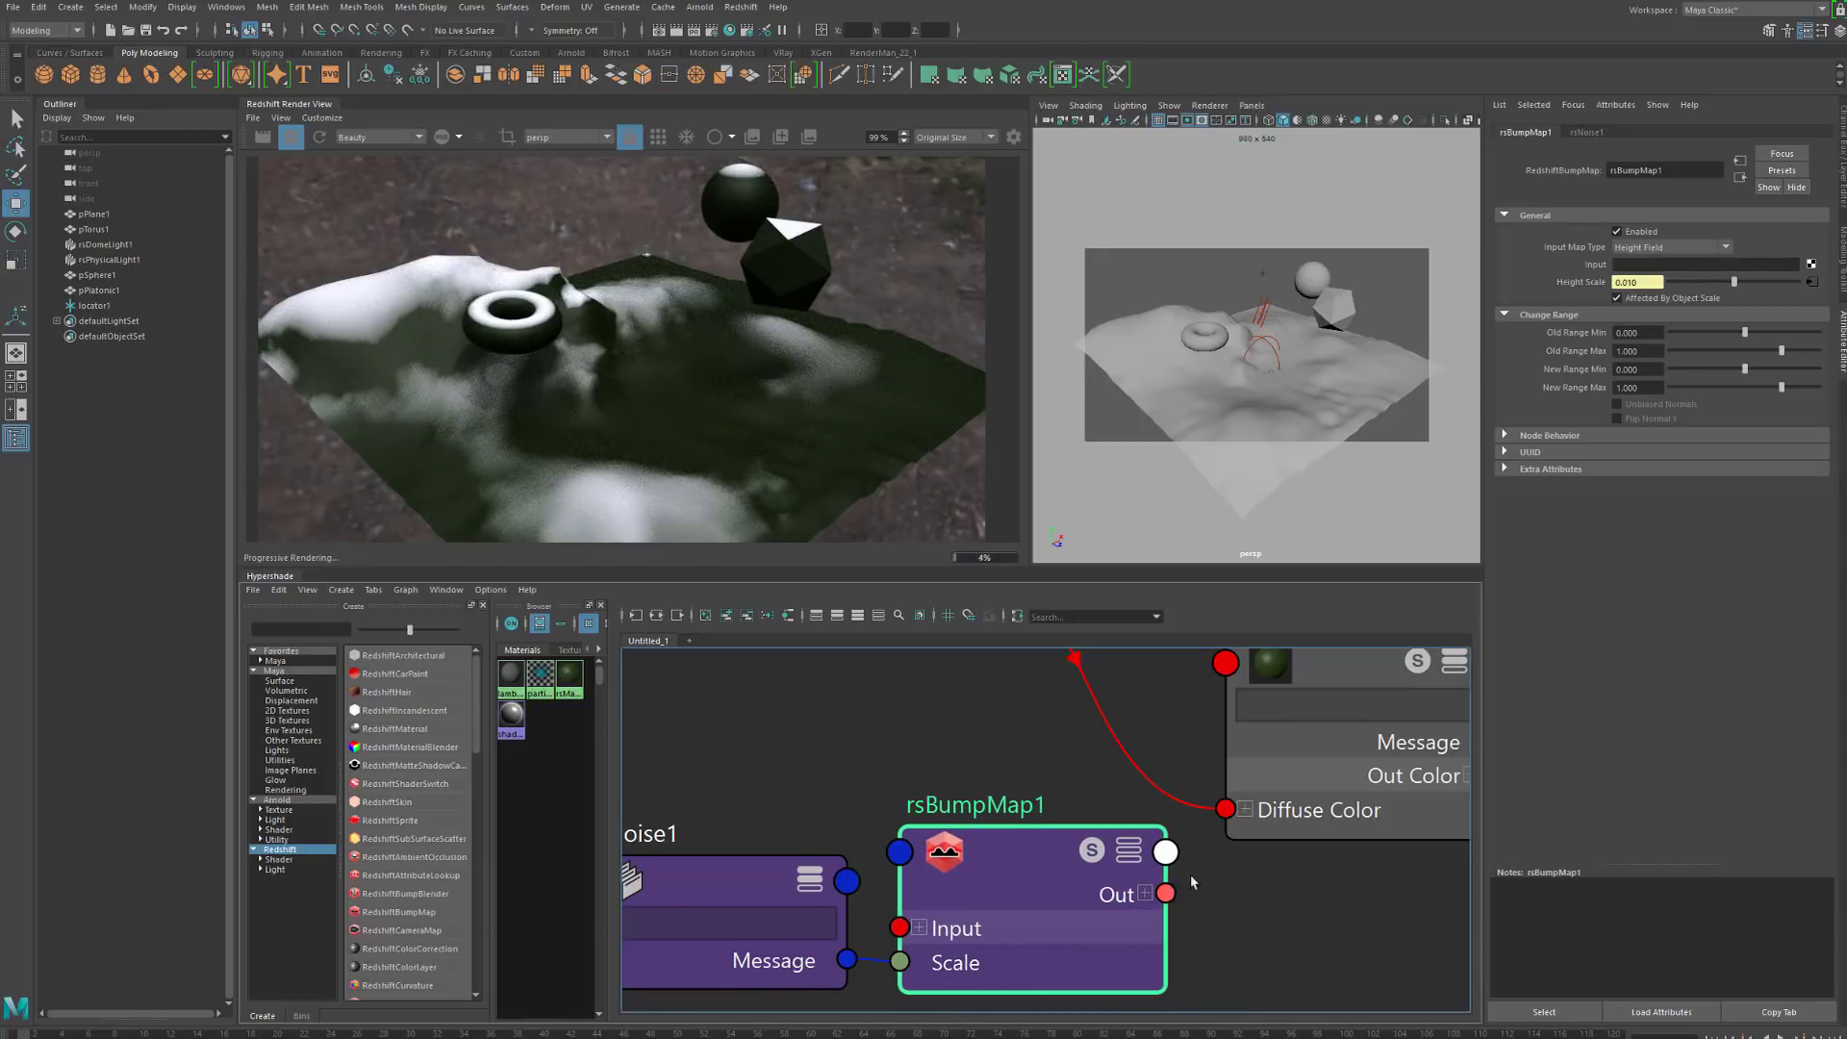
Assign rsBumpMap1 to the Bump Map attribute of rsMaterial1
left_click(1366, 817)
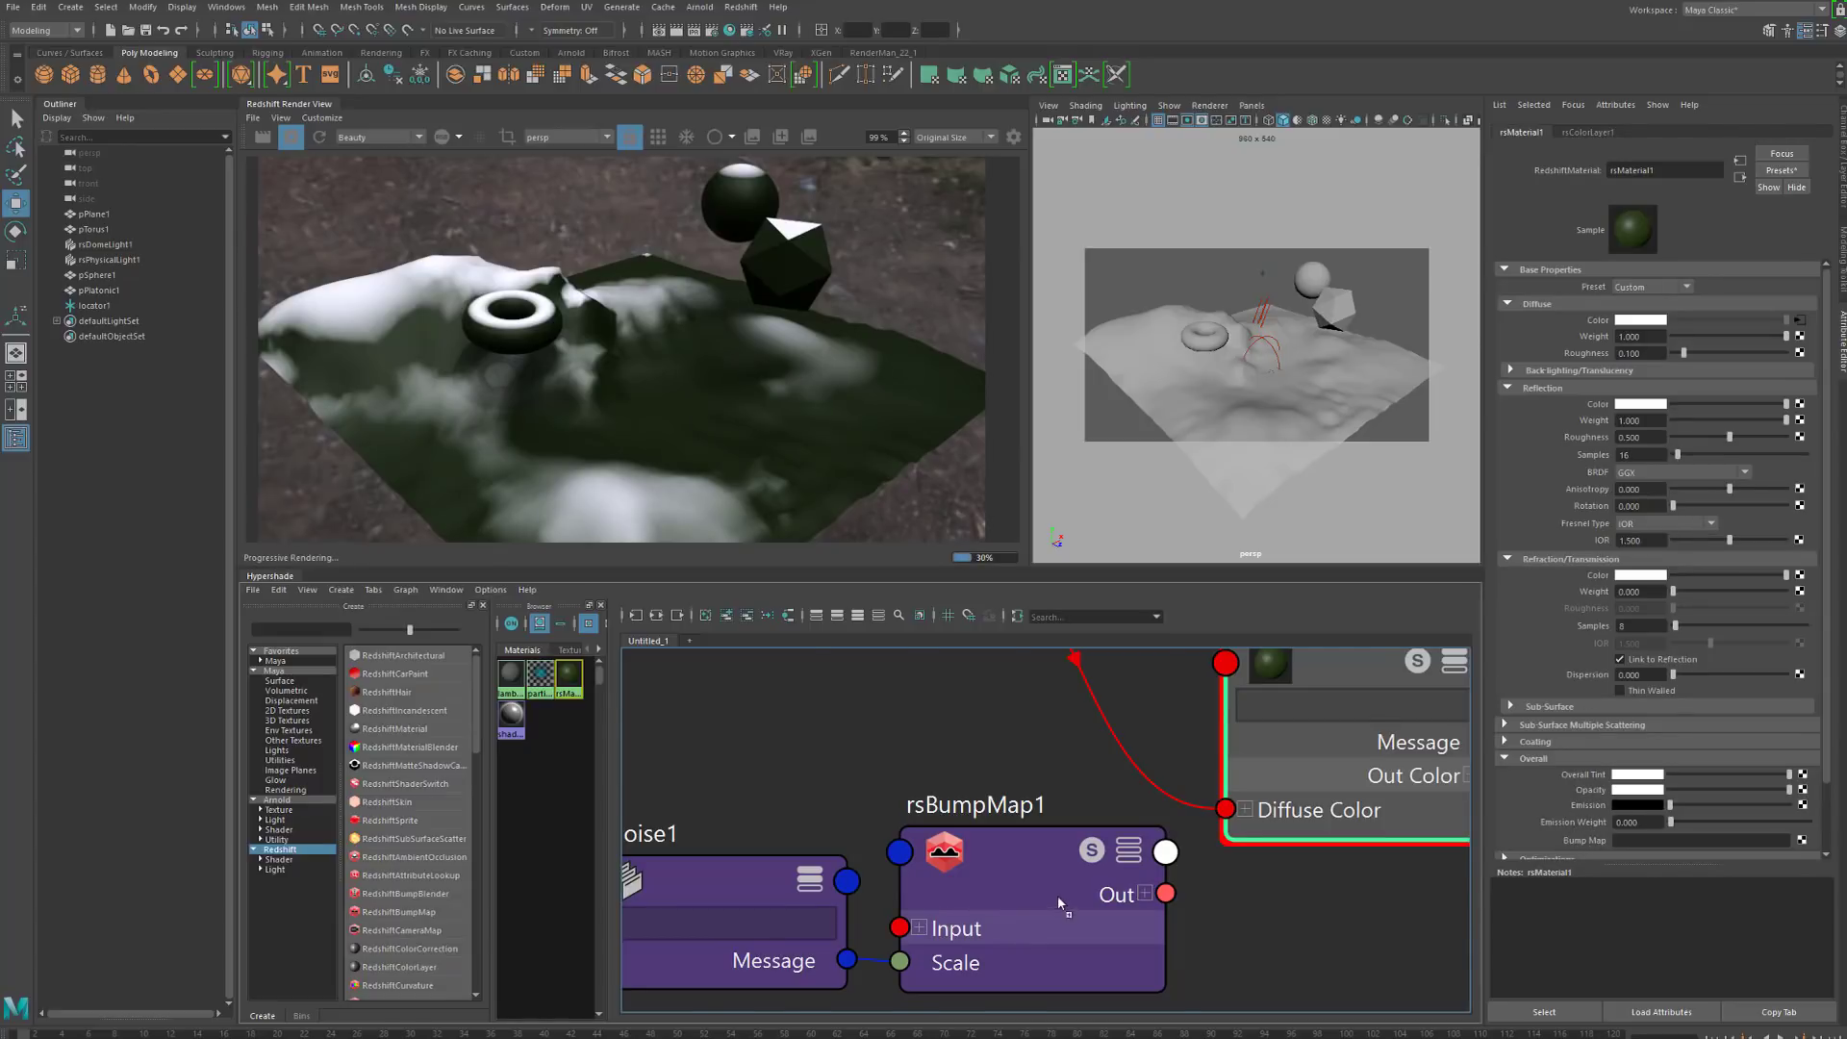
left_click_drag(1165, 893, 1357, 721)
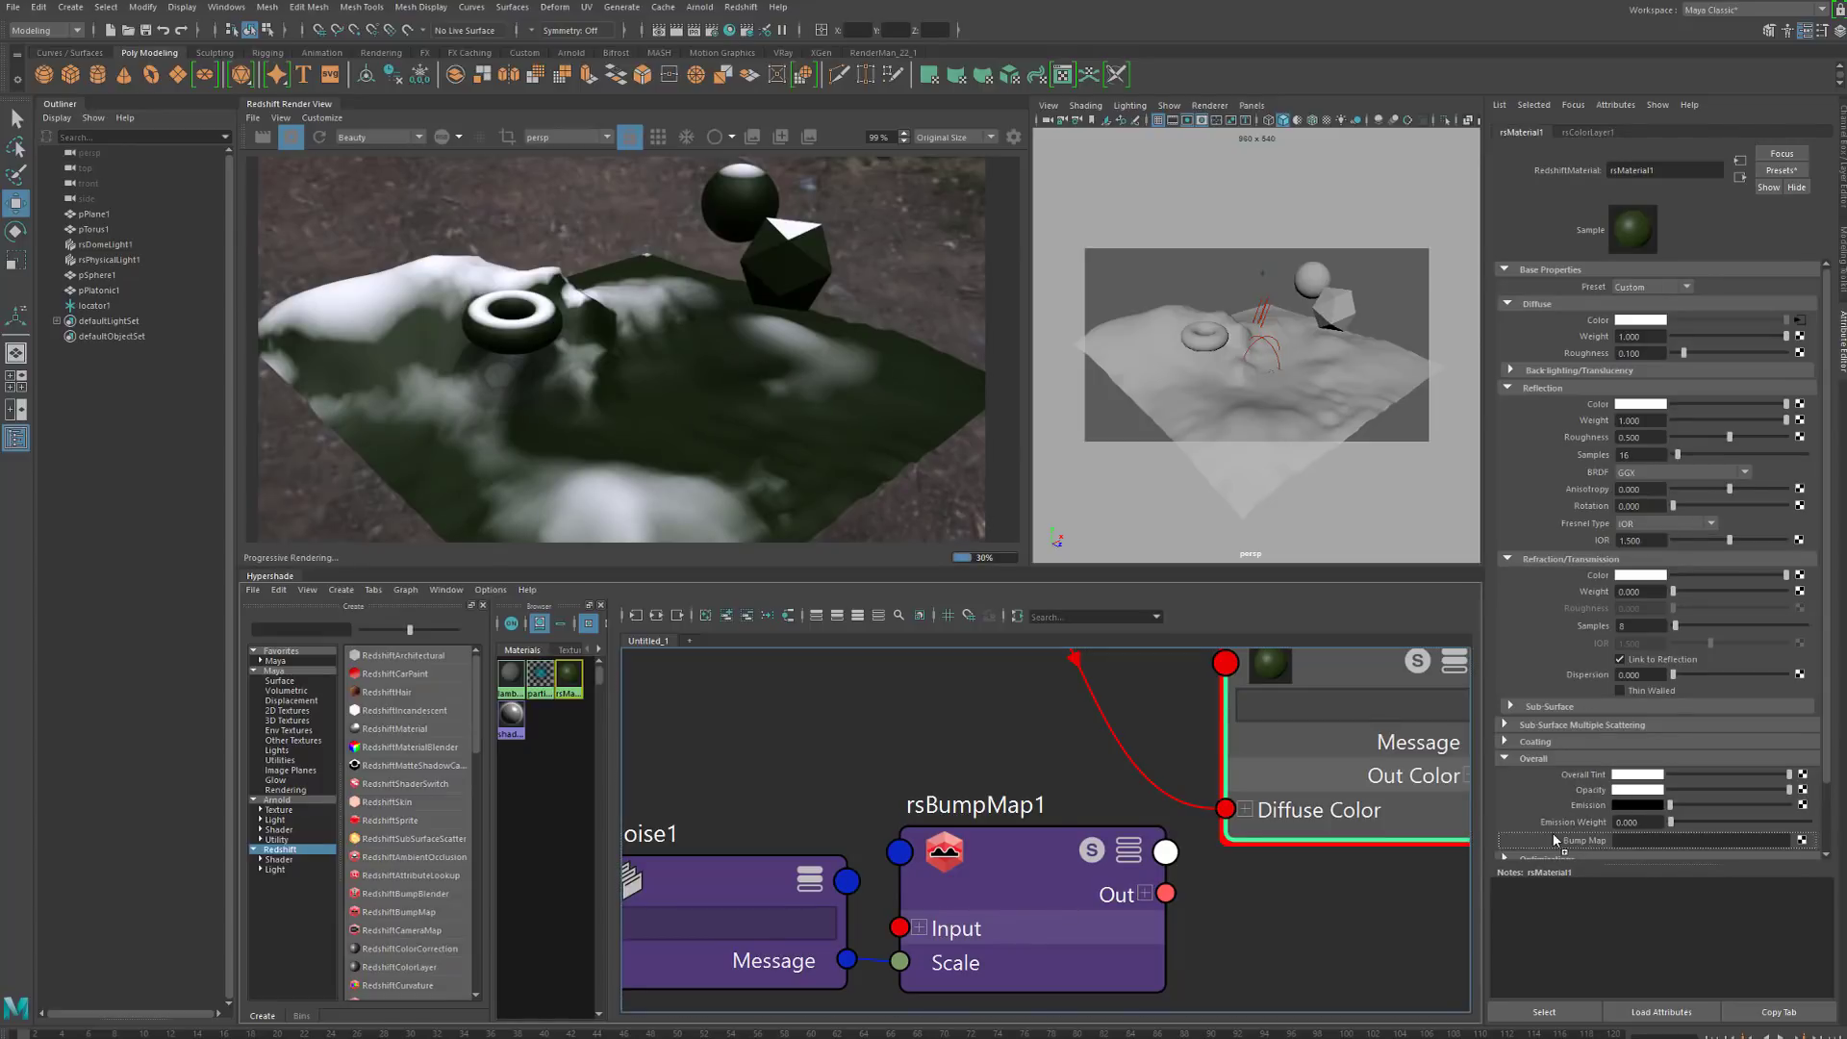
left_click(1005, 907)
Move rsNoise1 away from rsBumpMap1 and remove the connection between its Message output and the Scale input
middle_click_drag(843, 796, 994, 729, "alt")
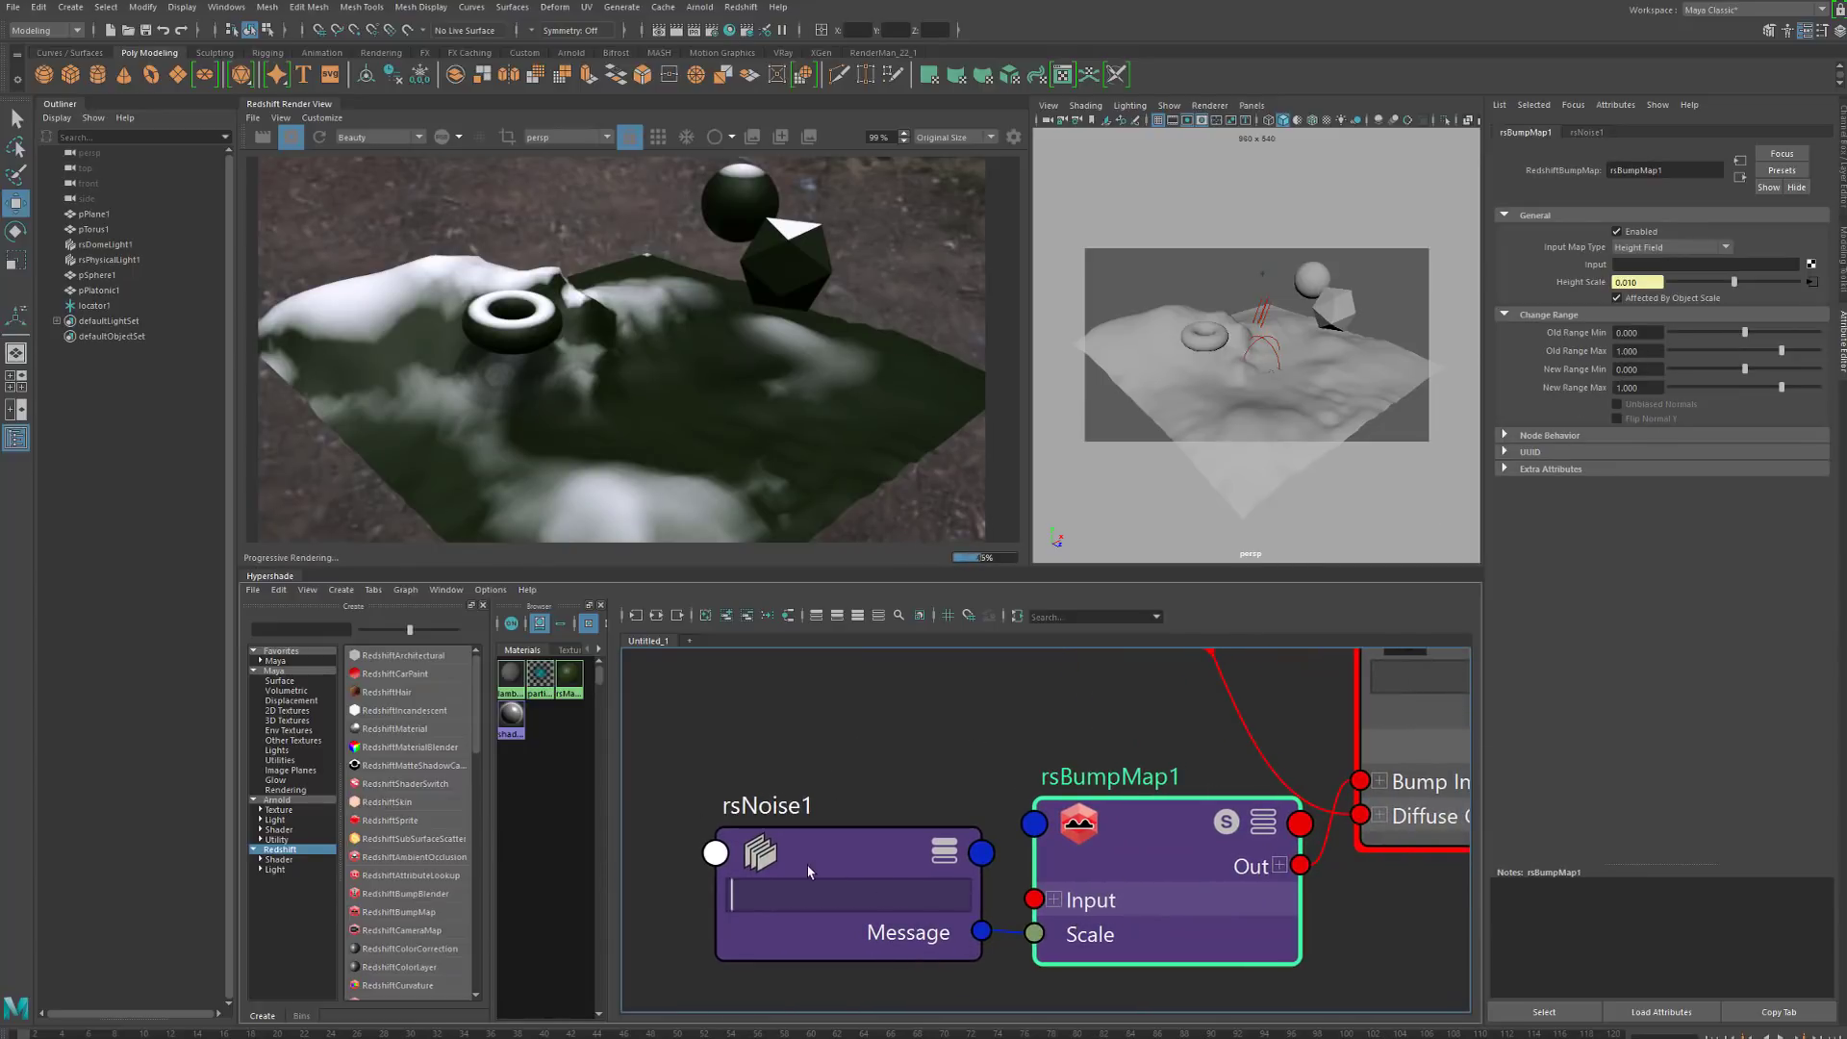
left_click_drag(821, 869, 719, 858)
left_click(998, 935)
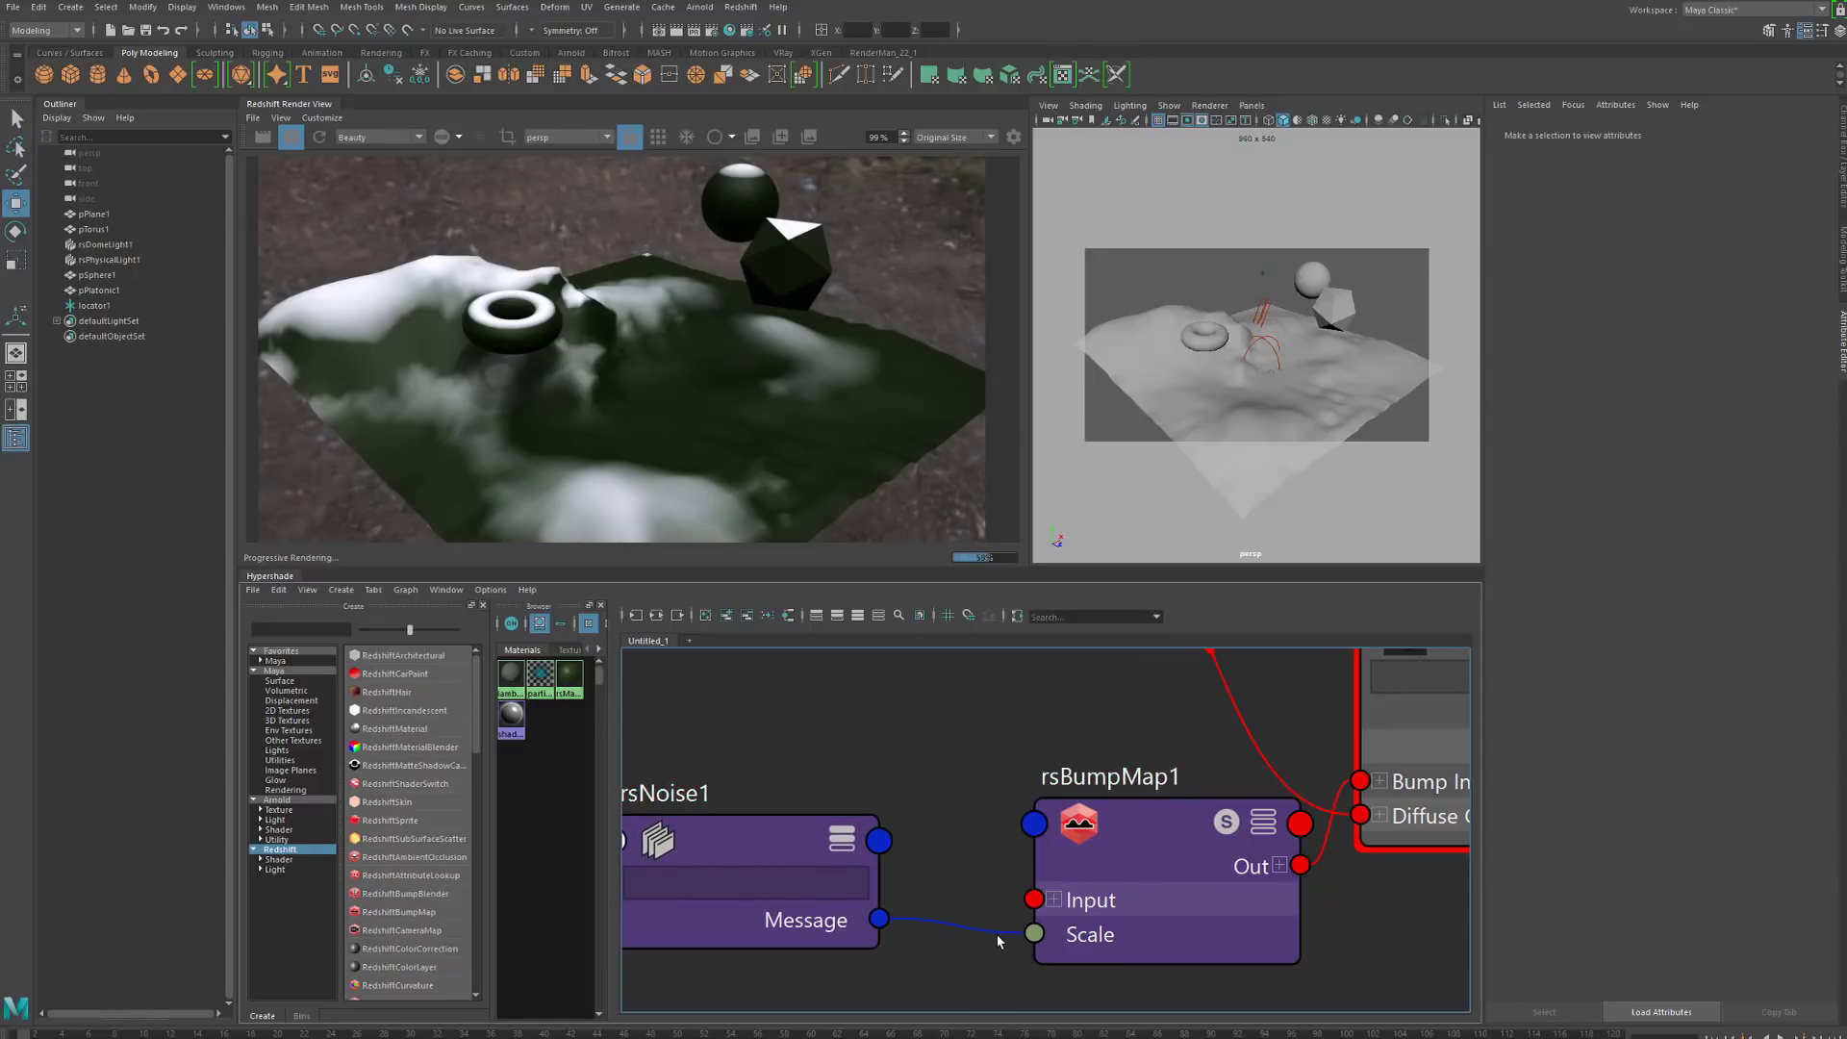
mouse_move(952, 952)
left_mouse_down("ctrl")
mouse_move(921, 931)
mouse_move(930, 972)
left_mouse_up("ctrl")
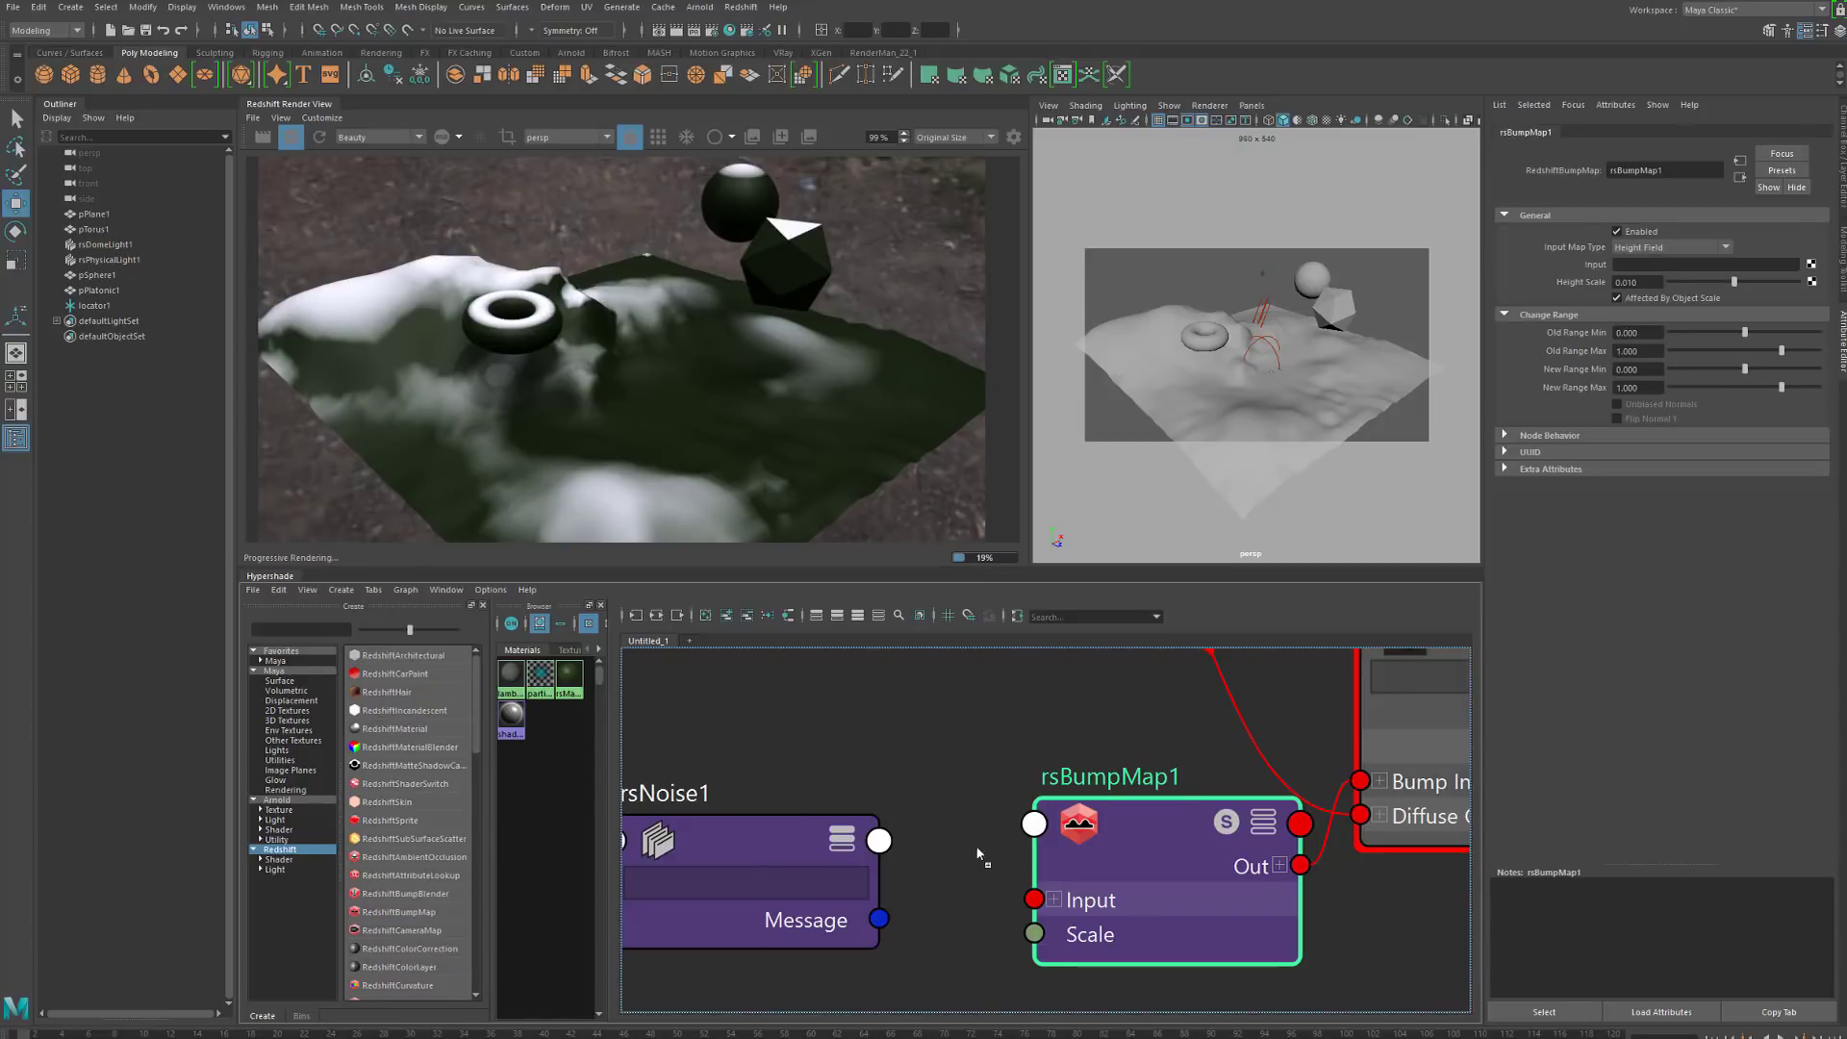
Assign rsNoise1 to the Input of rsBumpMap1 and move the noise node closer to the bump node
middle_click_drag(977, 853, 1694, 265)
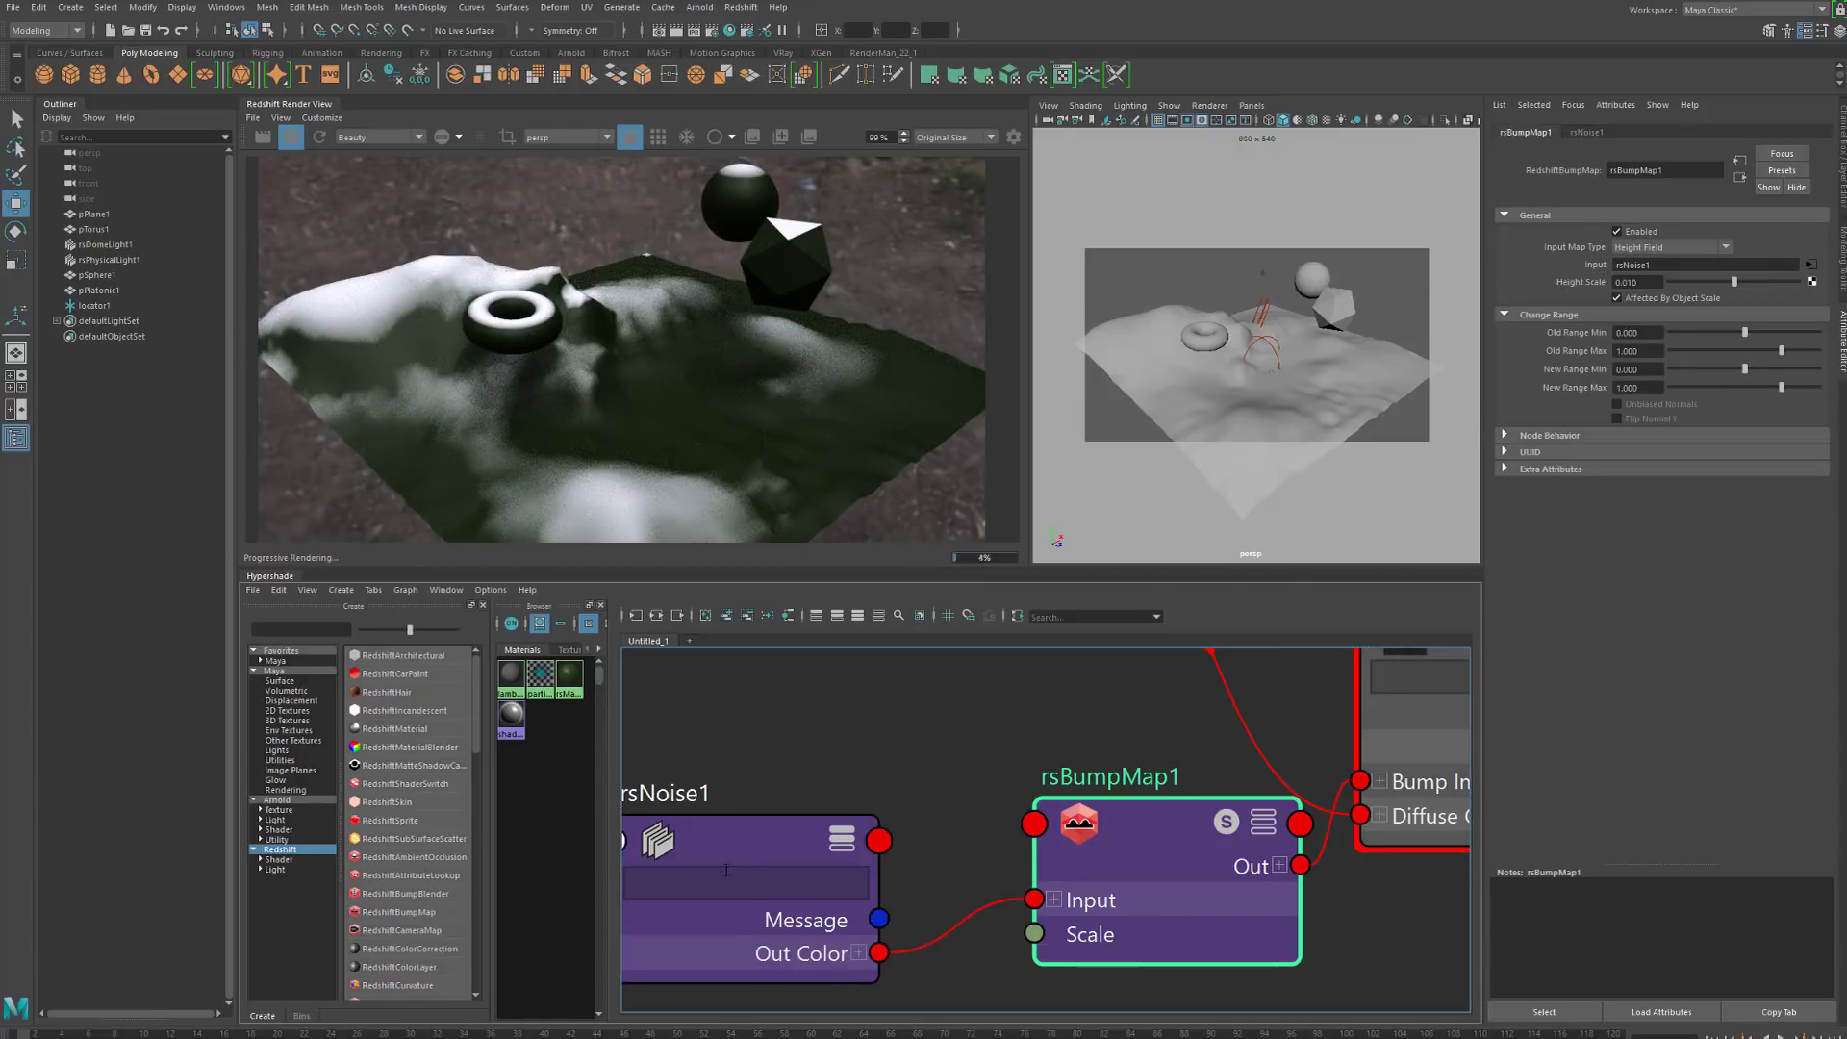
left_click_drag(744, 869, 827, 837)
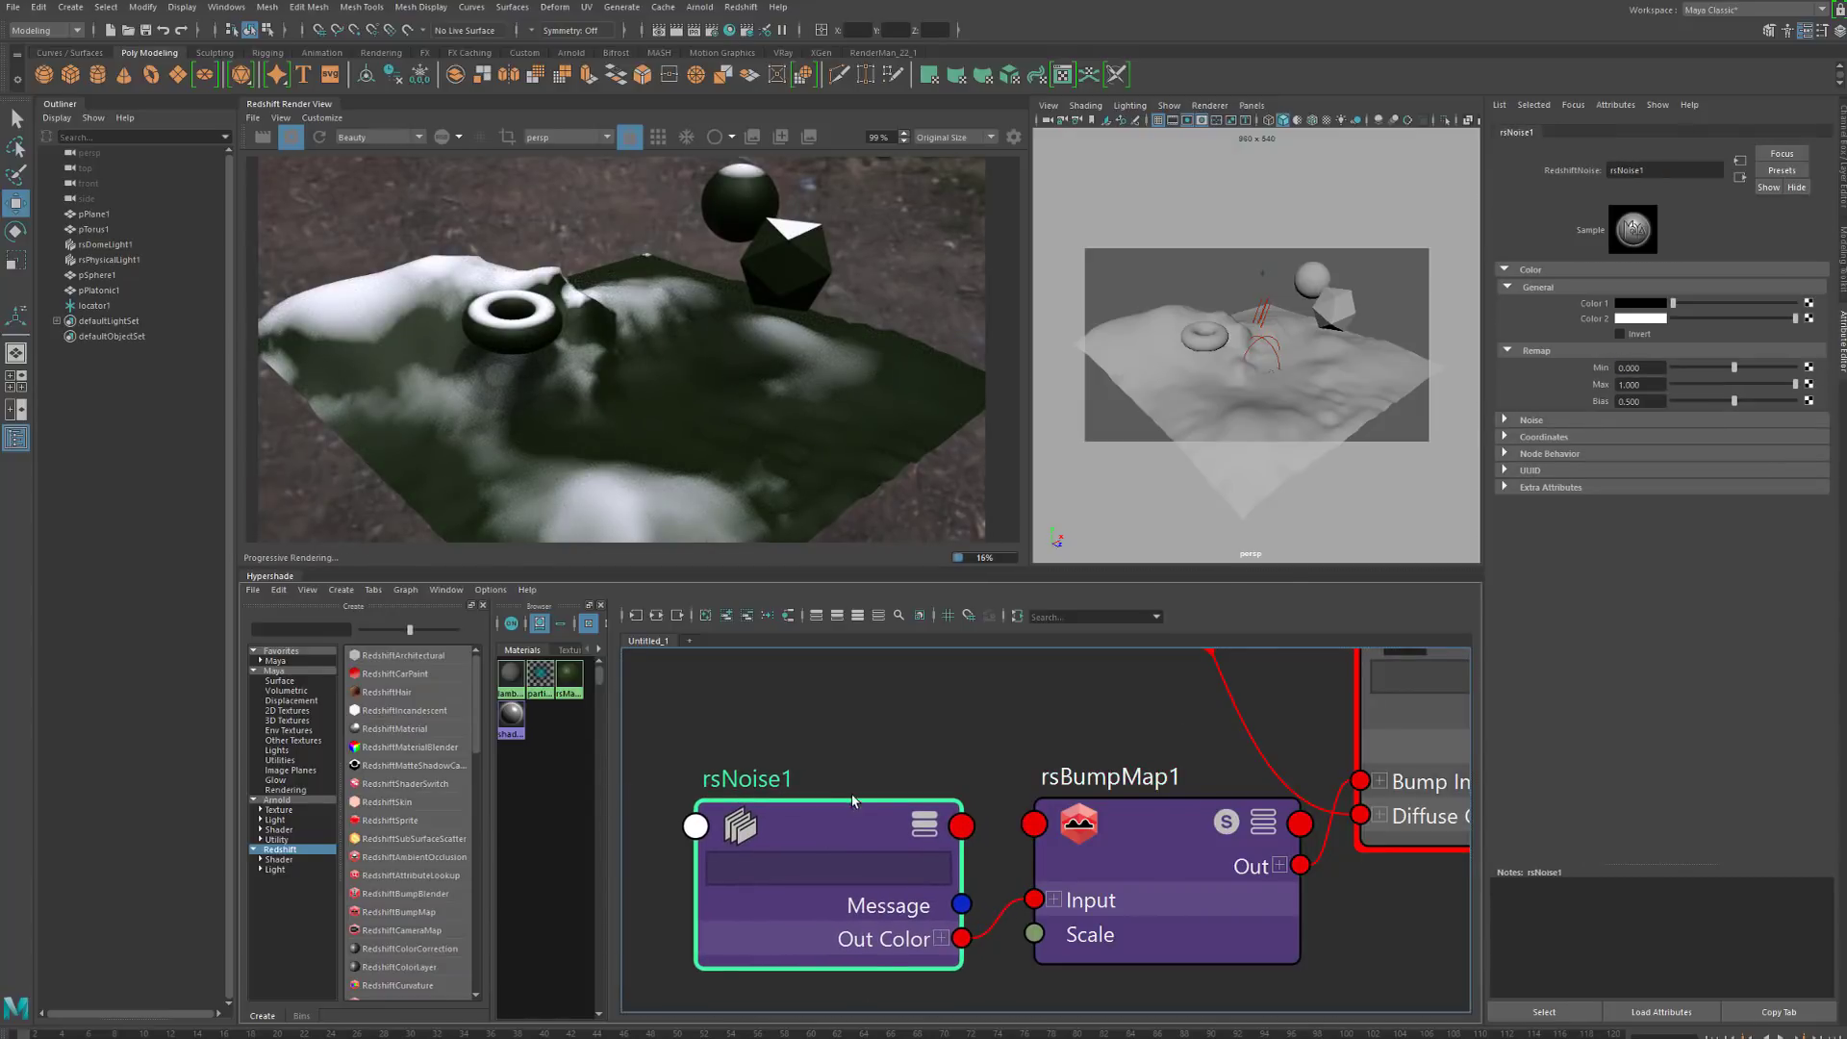
scroll(852, 799, "down", 3)
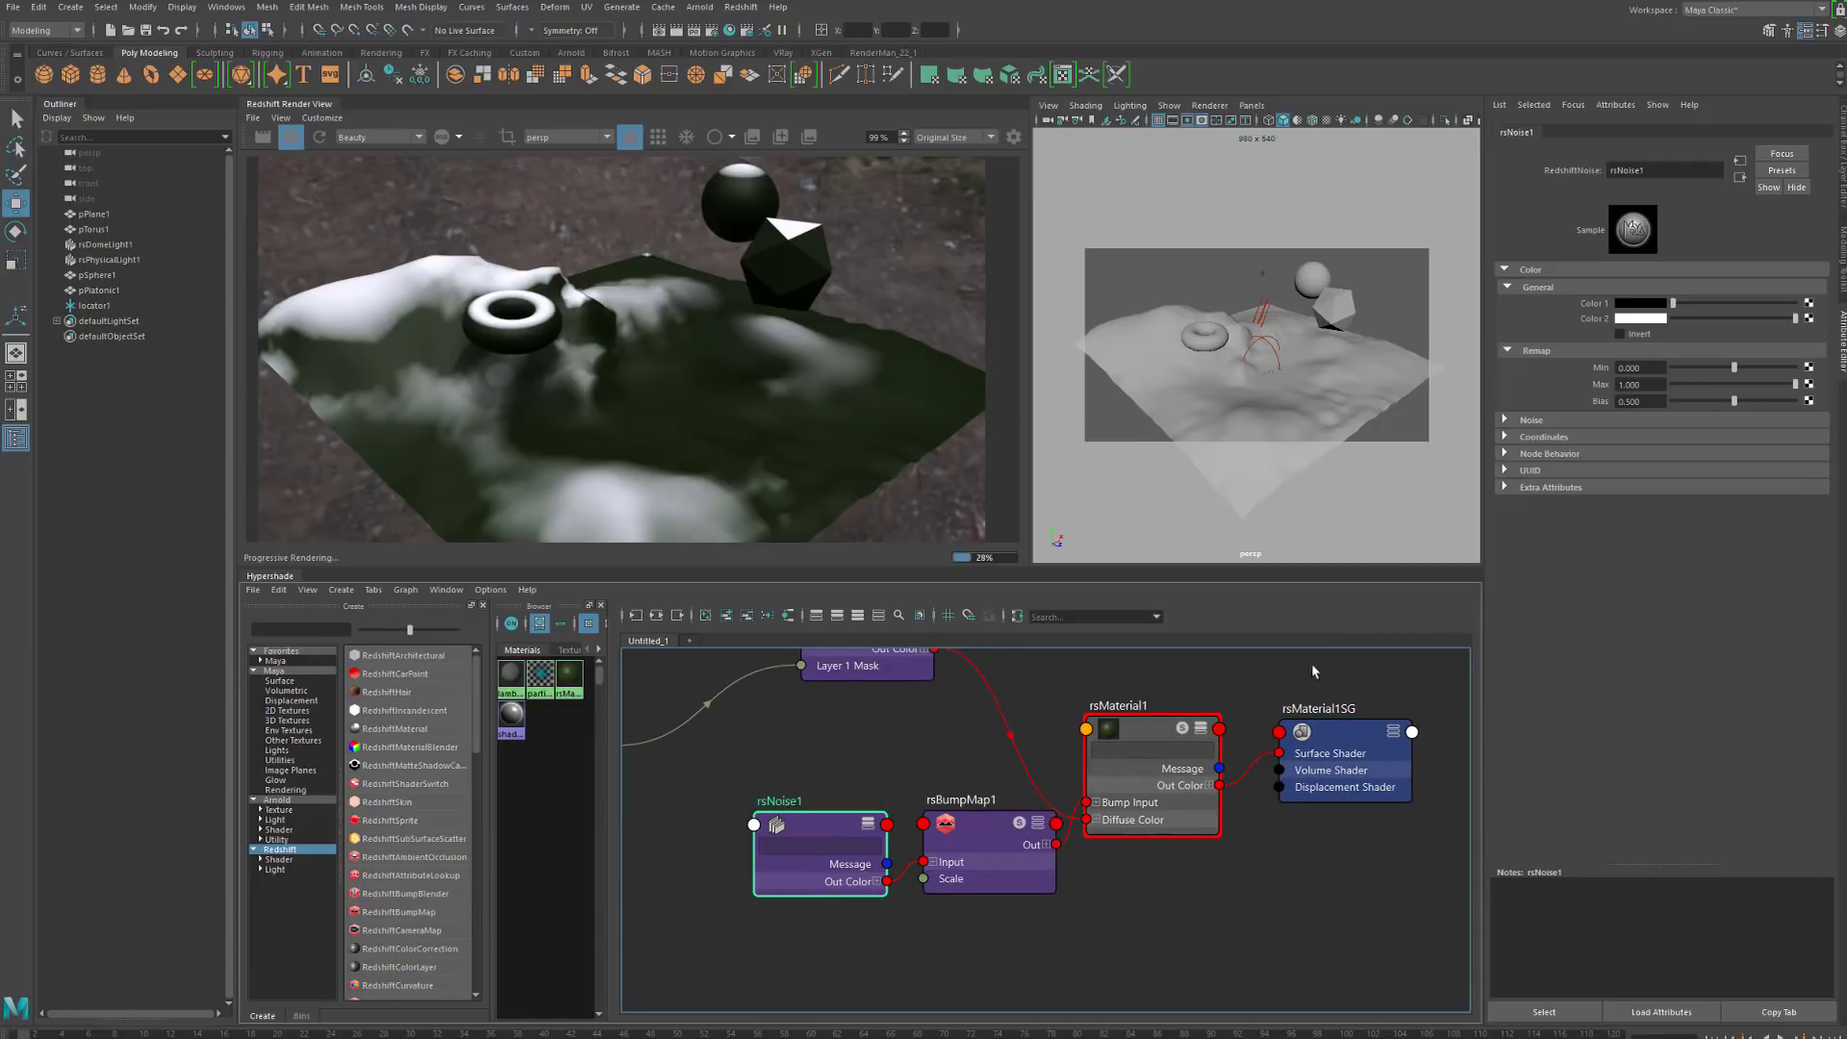
Set the Height Scale of rsBumpMap1 to 1
left_click(995, 831)
left_click(1640, 284)
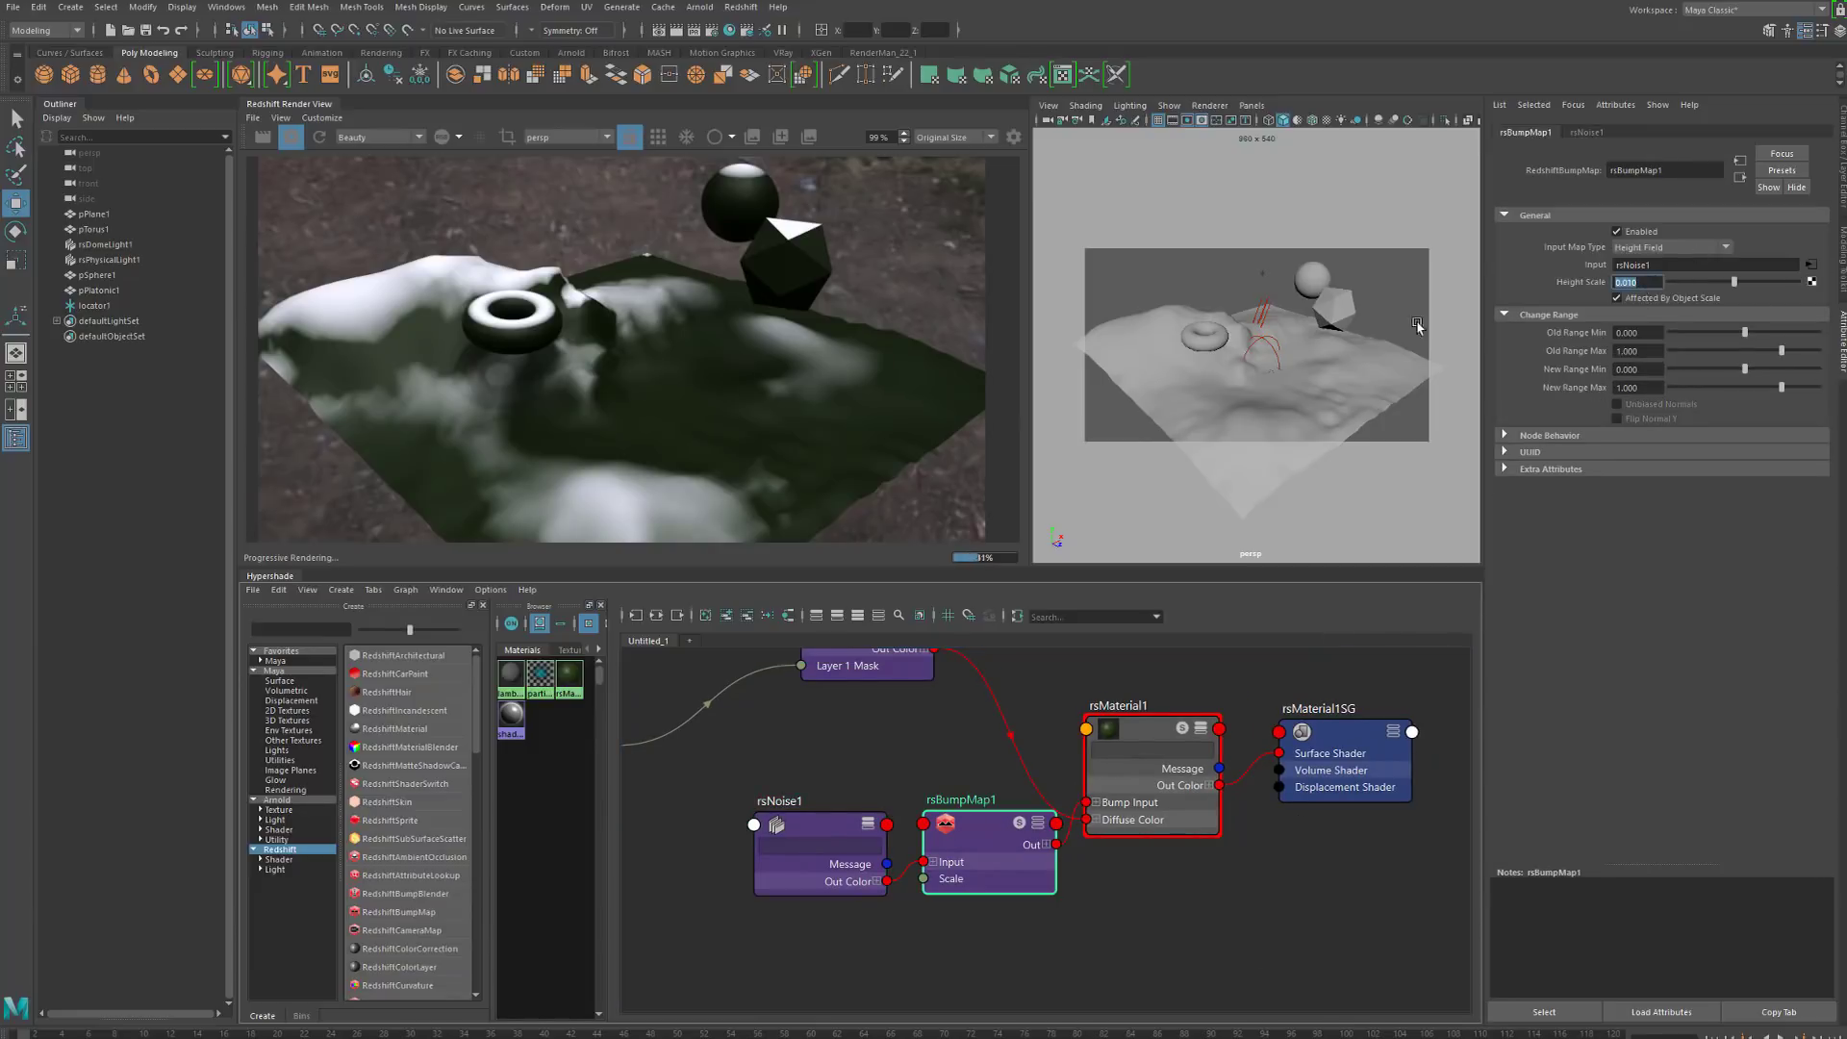
type("1")
key("Return")
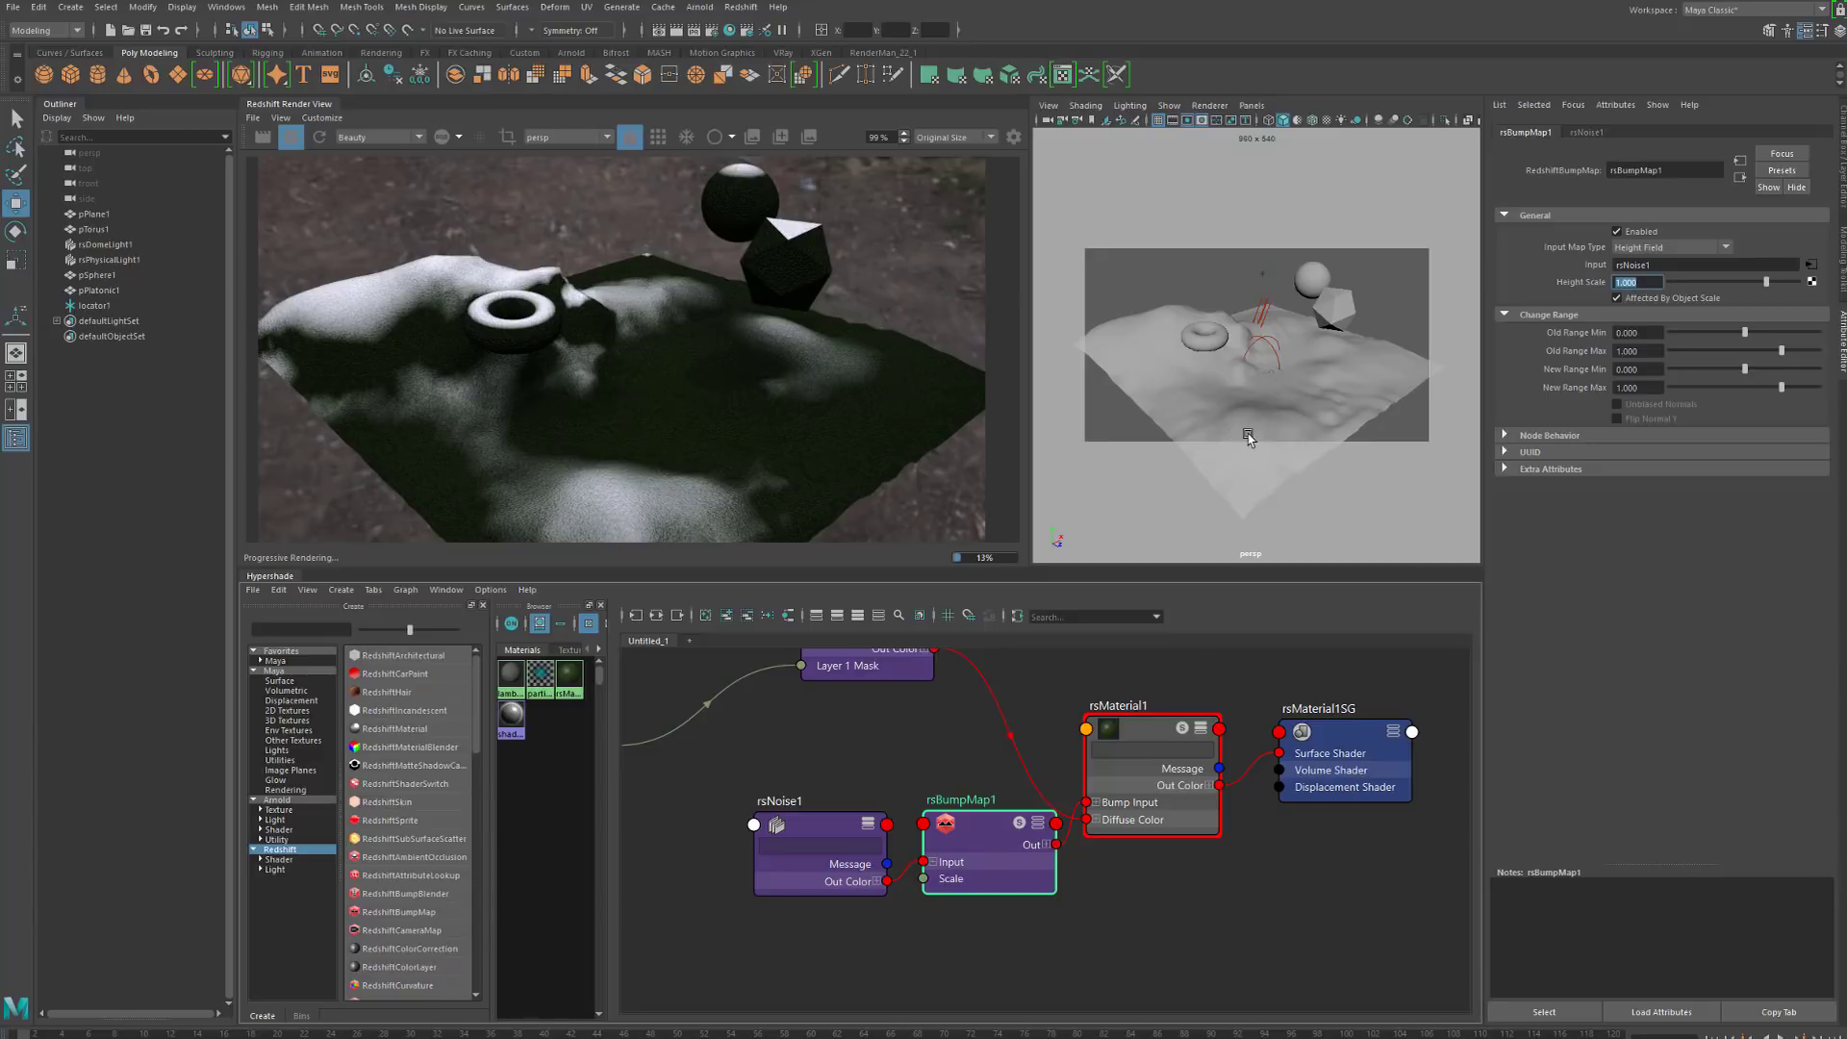
Set the Overall Scale in the Coordinates of rsNoise1 to 2
right_click_drag(1250, 439, 1249, 371, "alt")
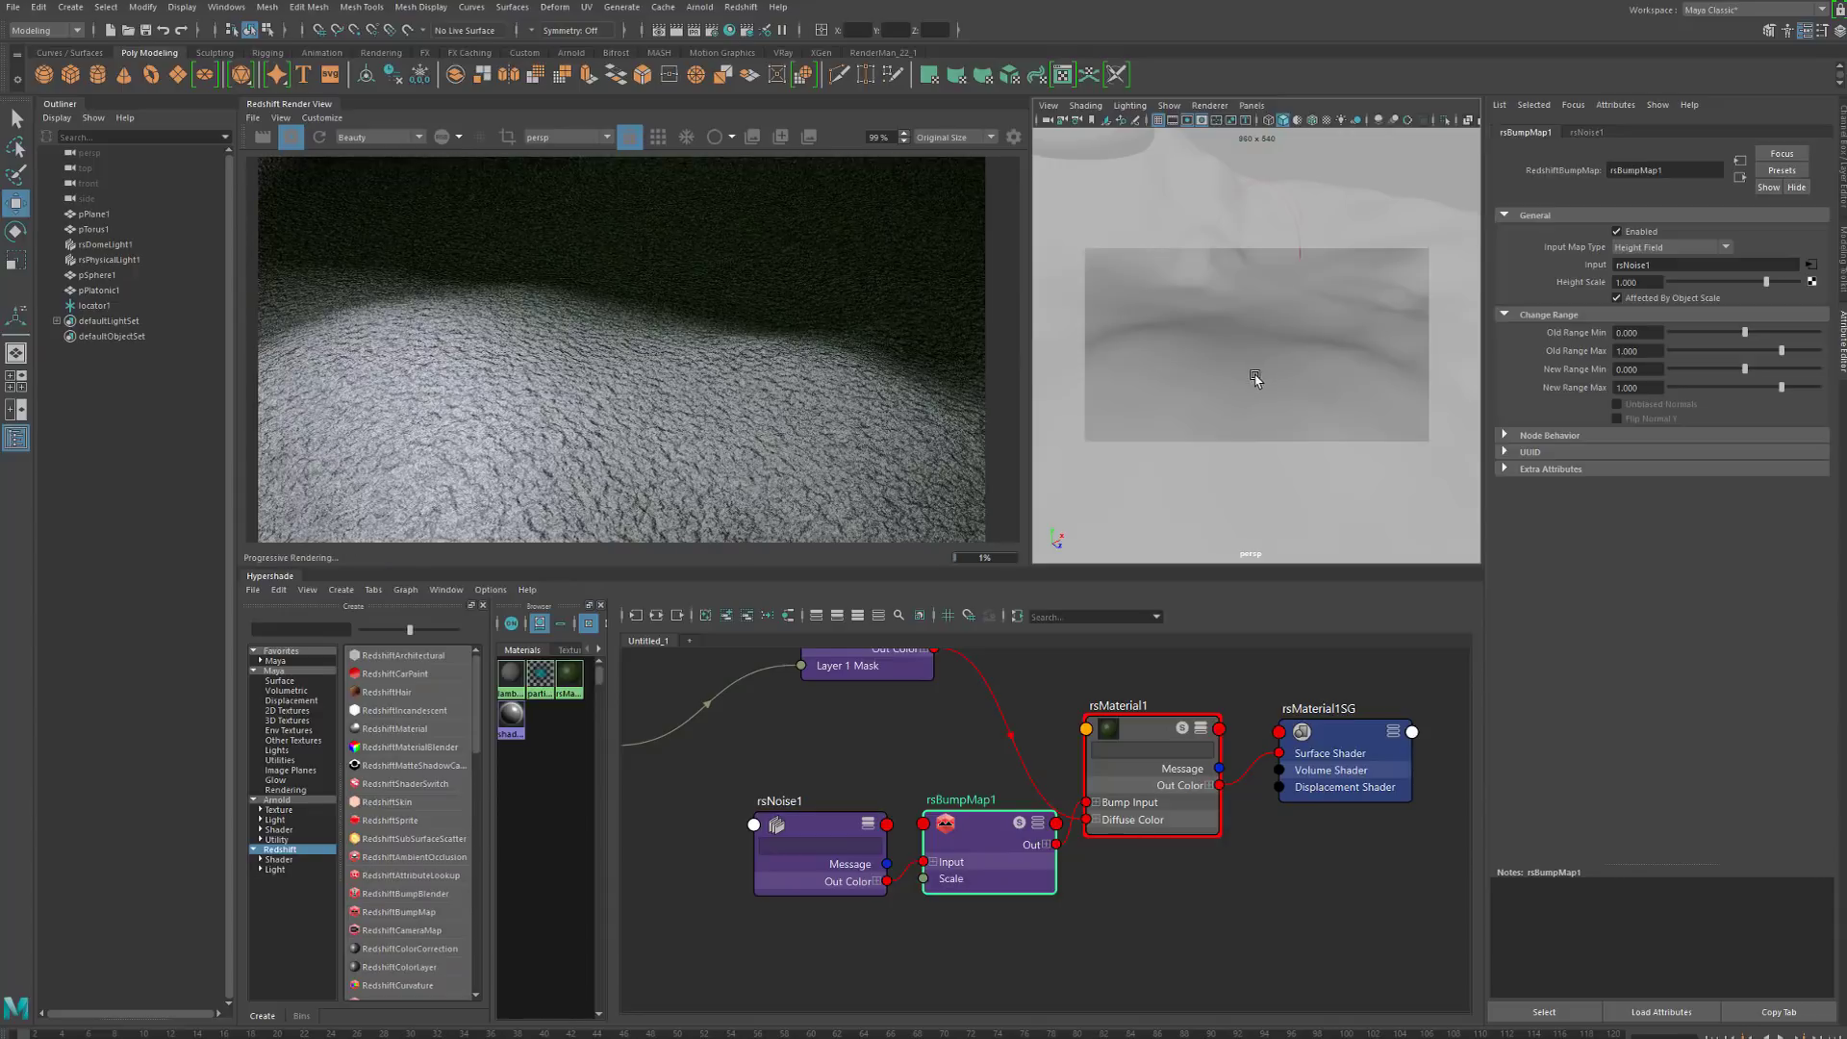
left_click(814, 831)
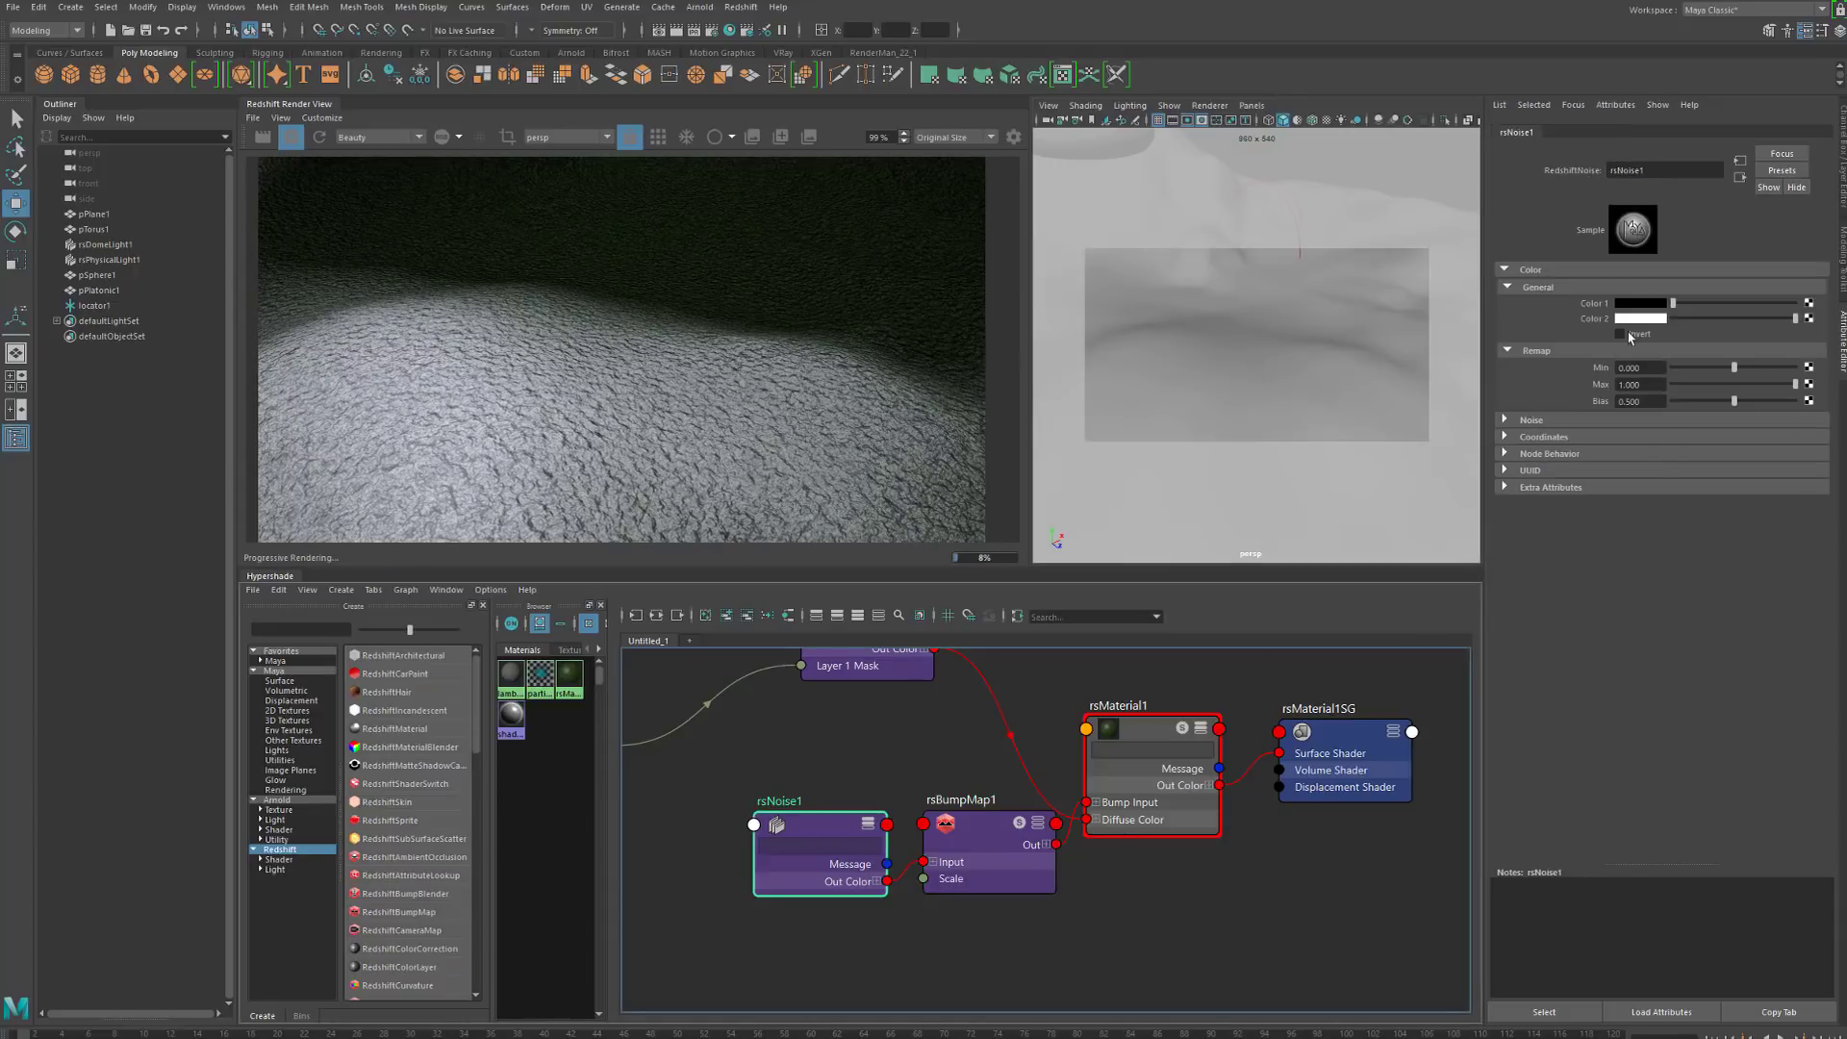
left_click(1507, 443)
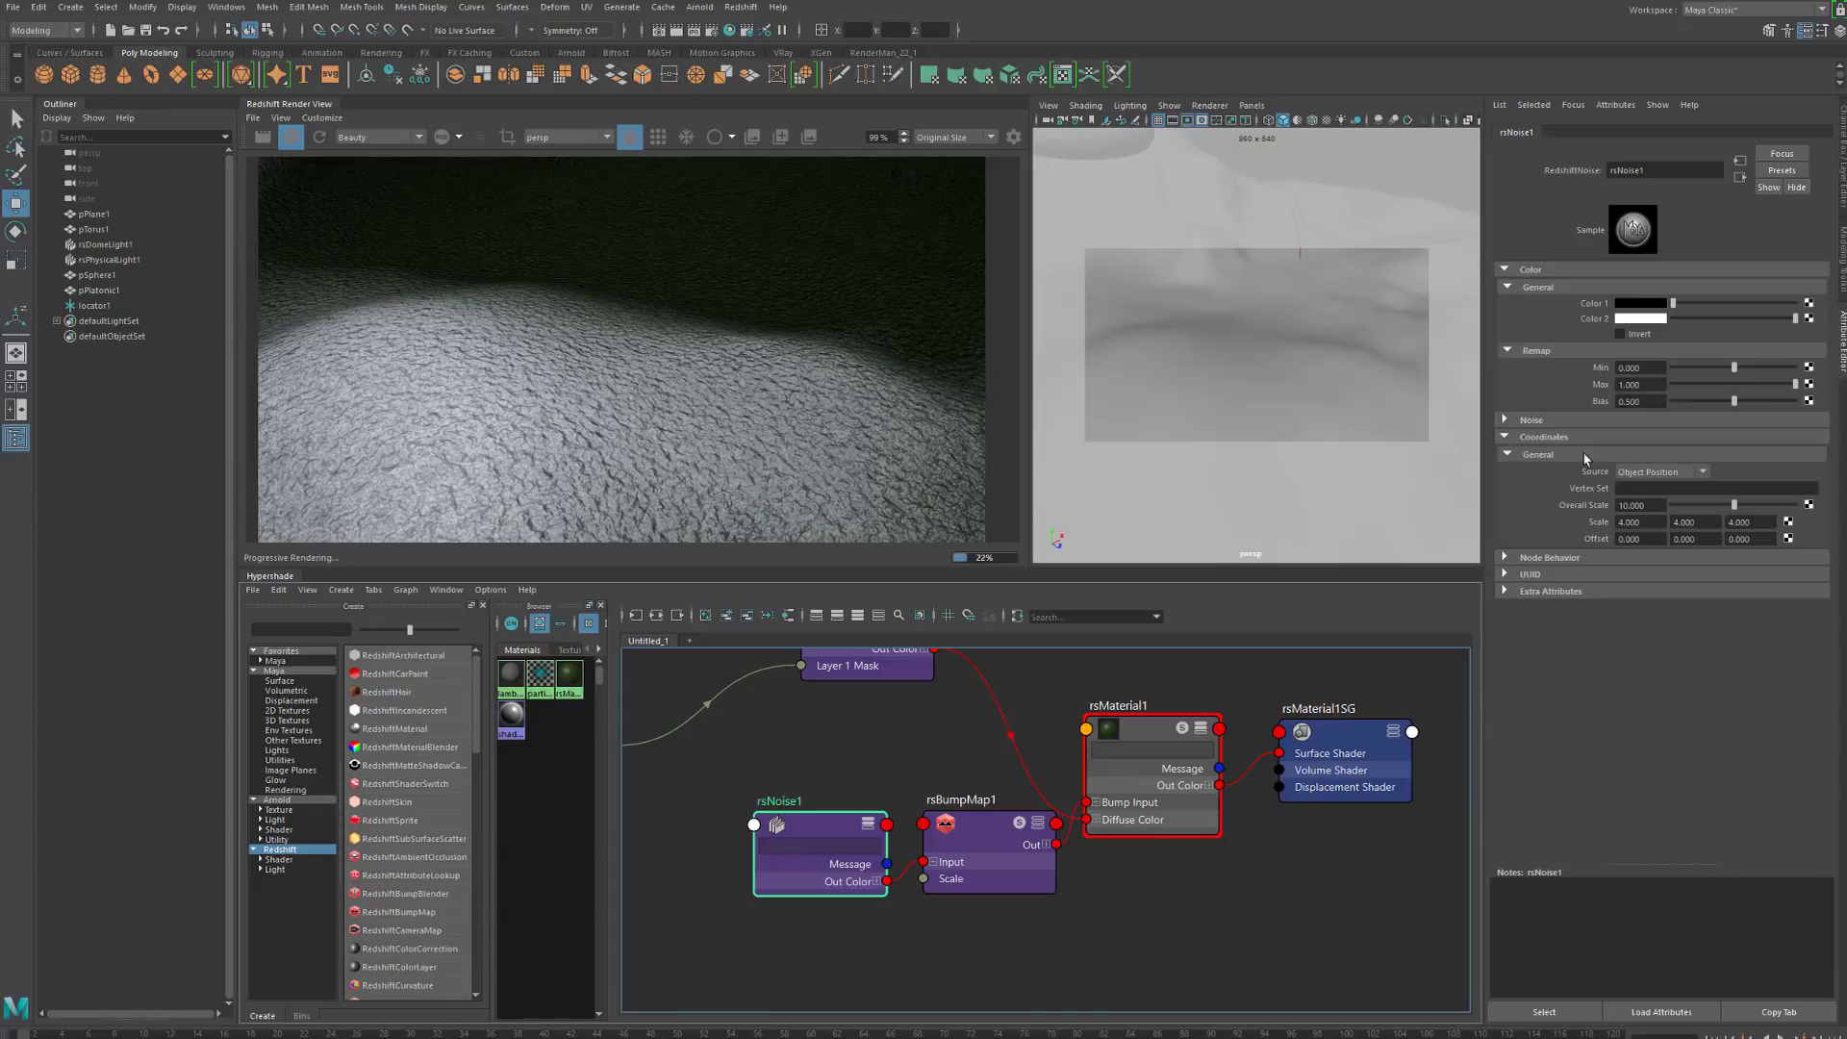
left_click(1652, 506)
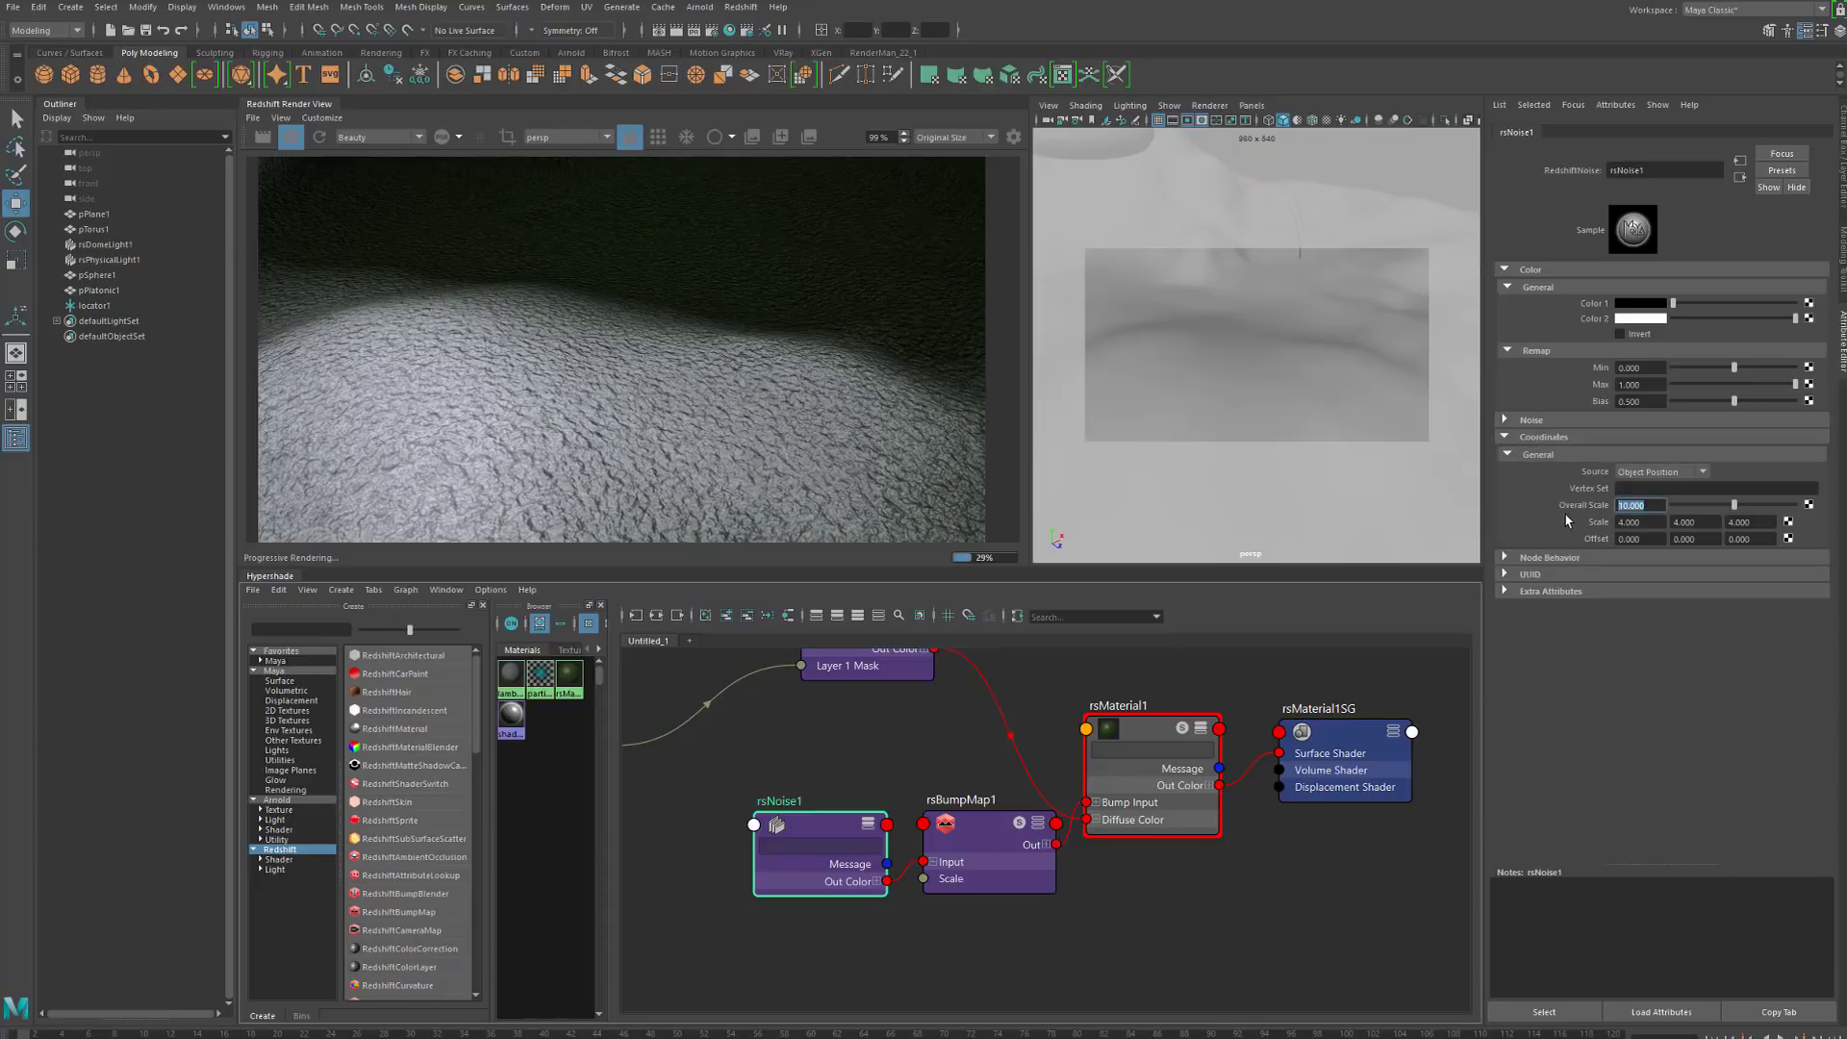
type("2")
key("Return")
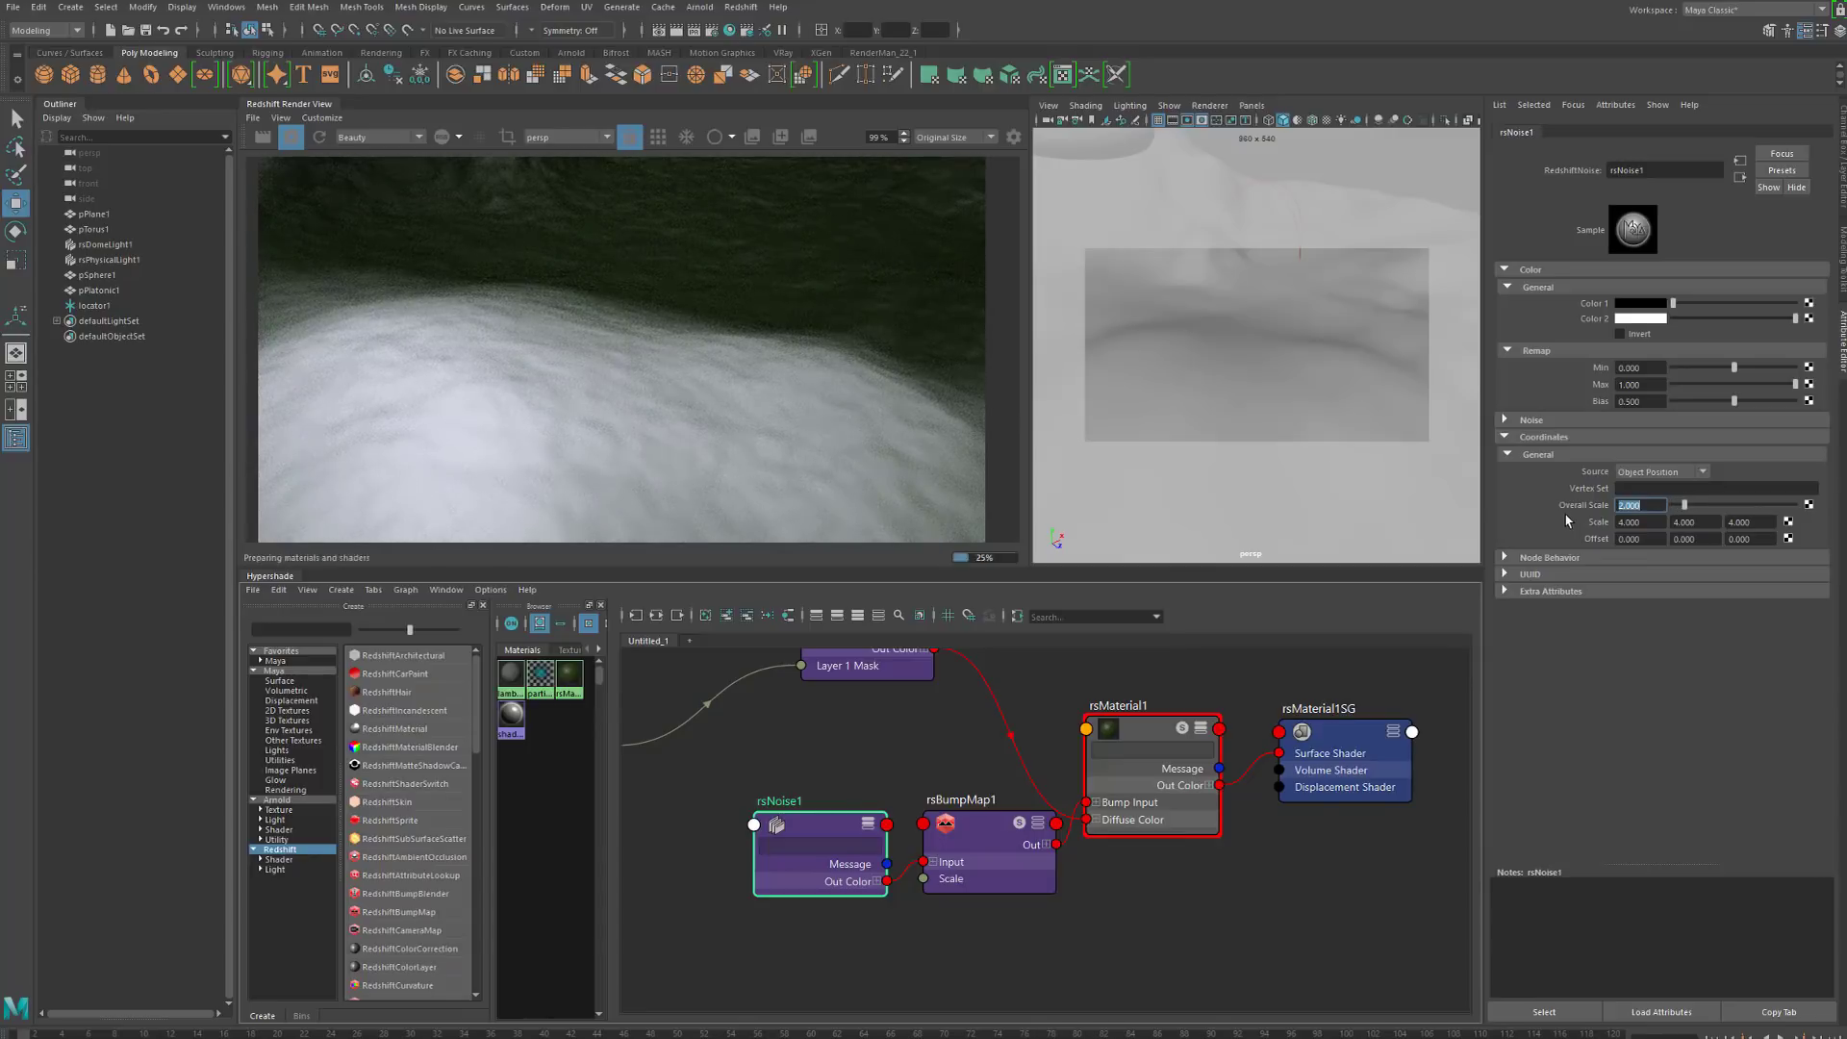
Try a Height Scale of 3 on rsBumpMap1, reduce it to 2 and inspect the bump on the rendered terrain
left_click(1032, 851)
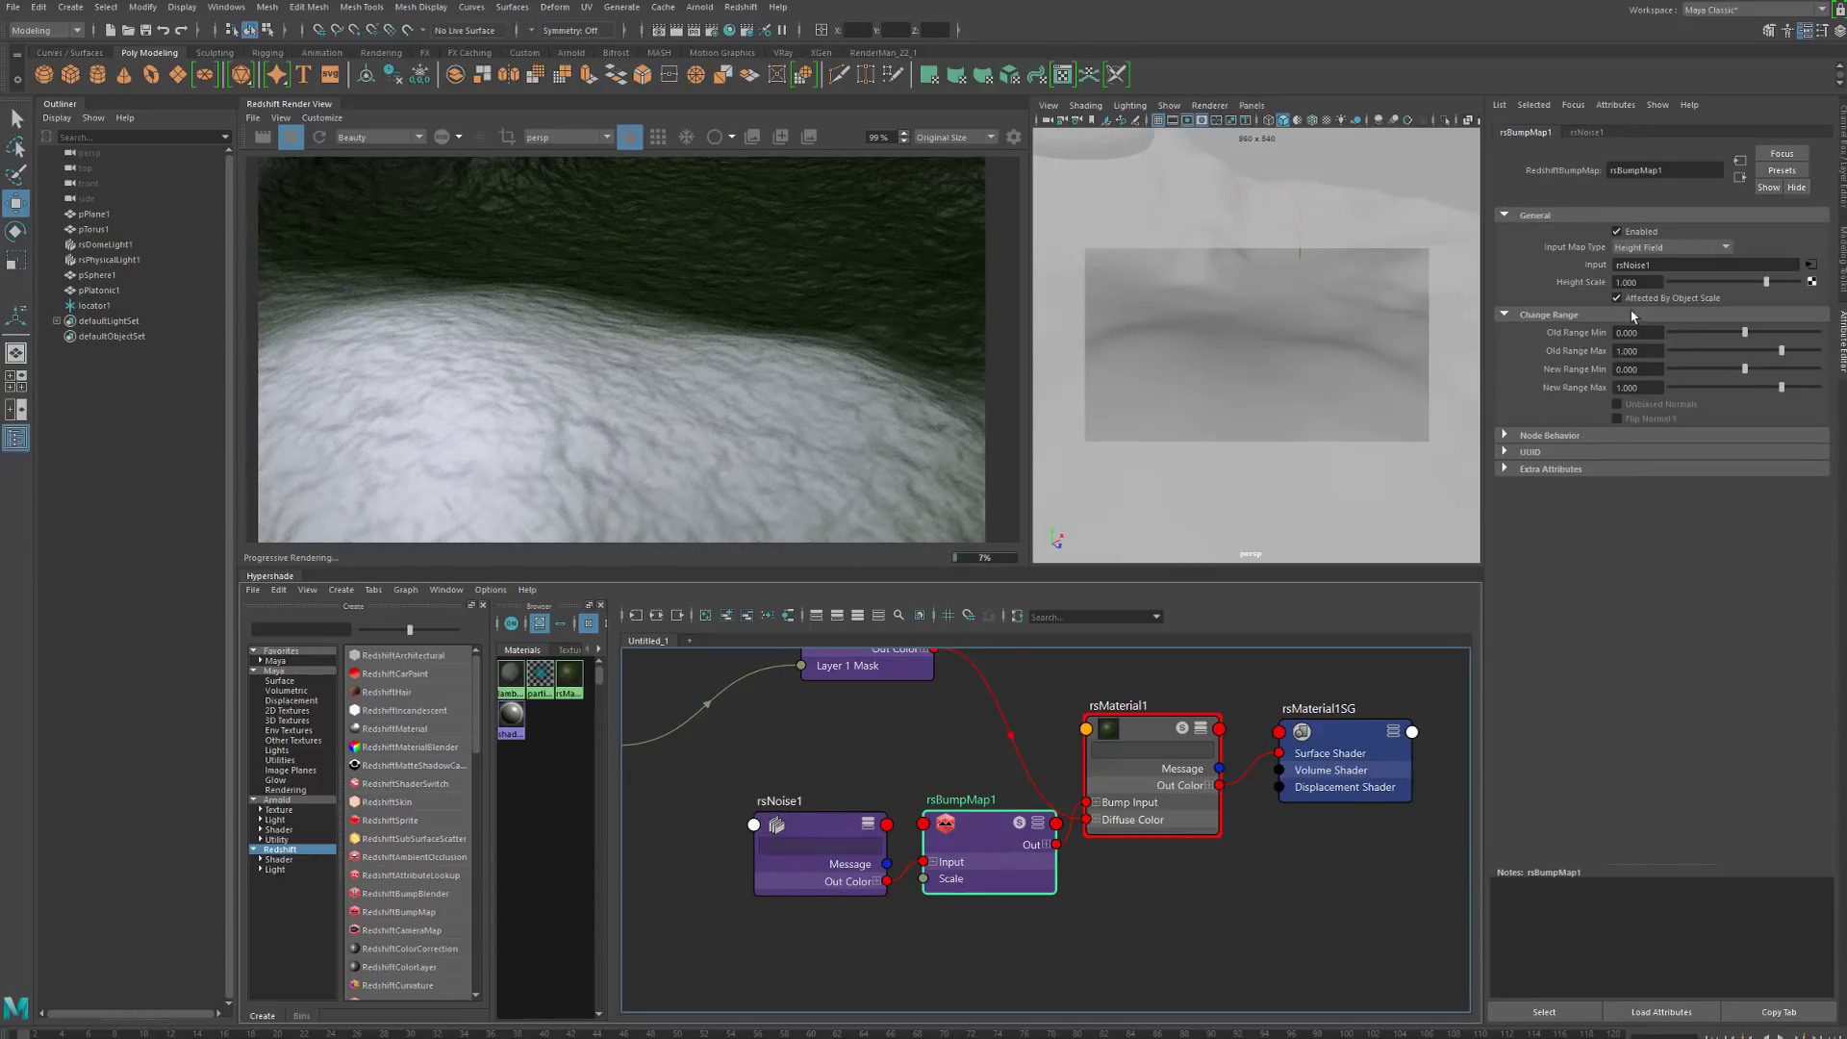
type("3")
key("Return")
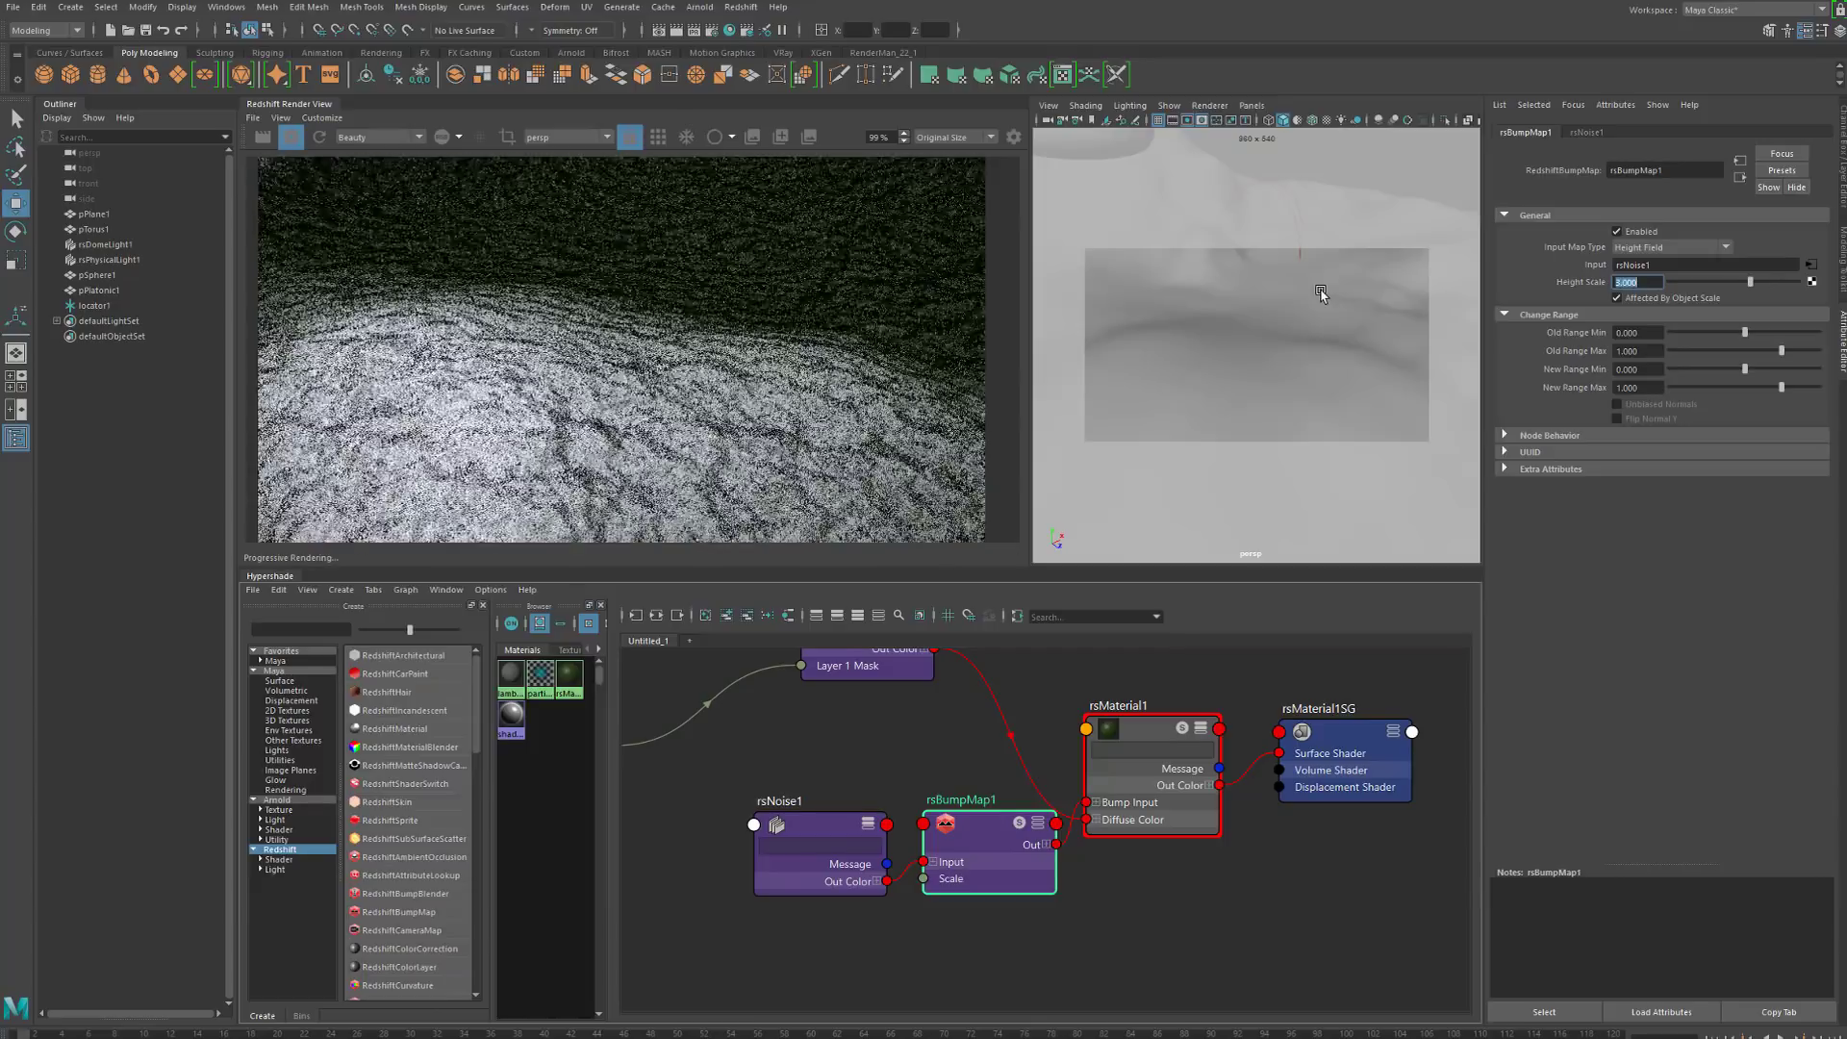
type("2")
key("Return")
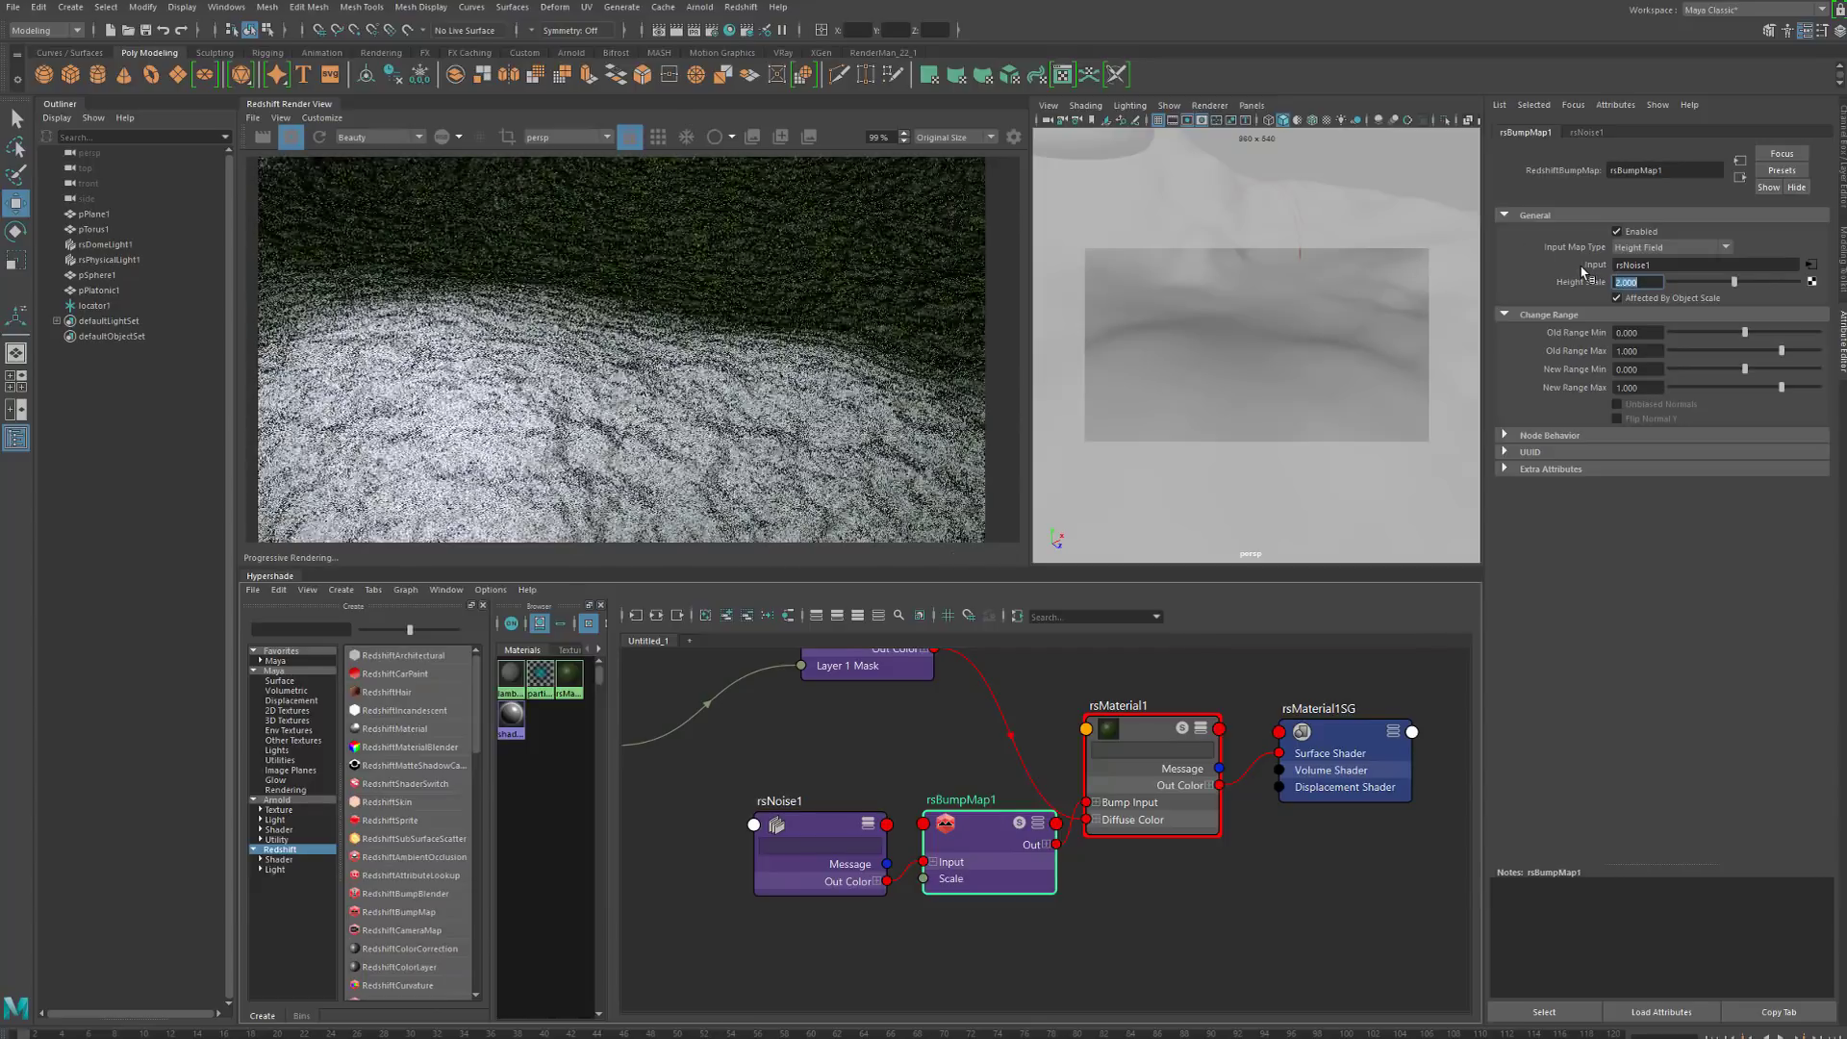
left_click_drag(1355, 332, 1255, 370, "alt")
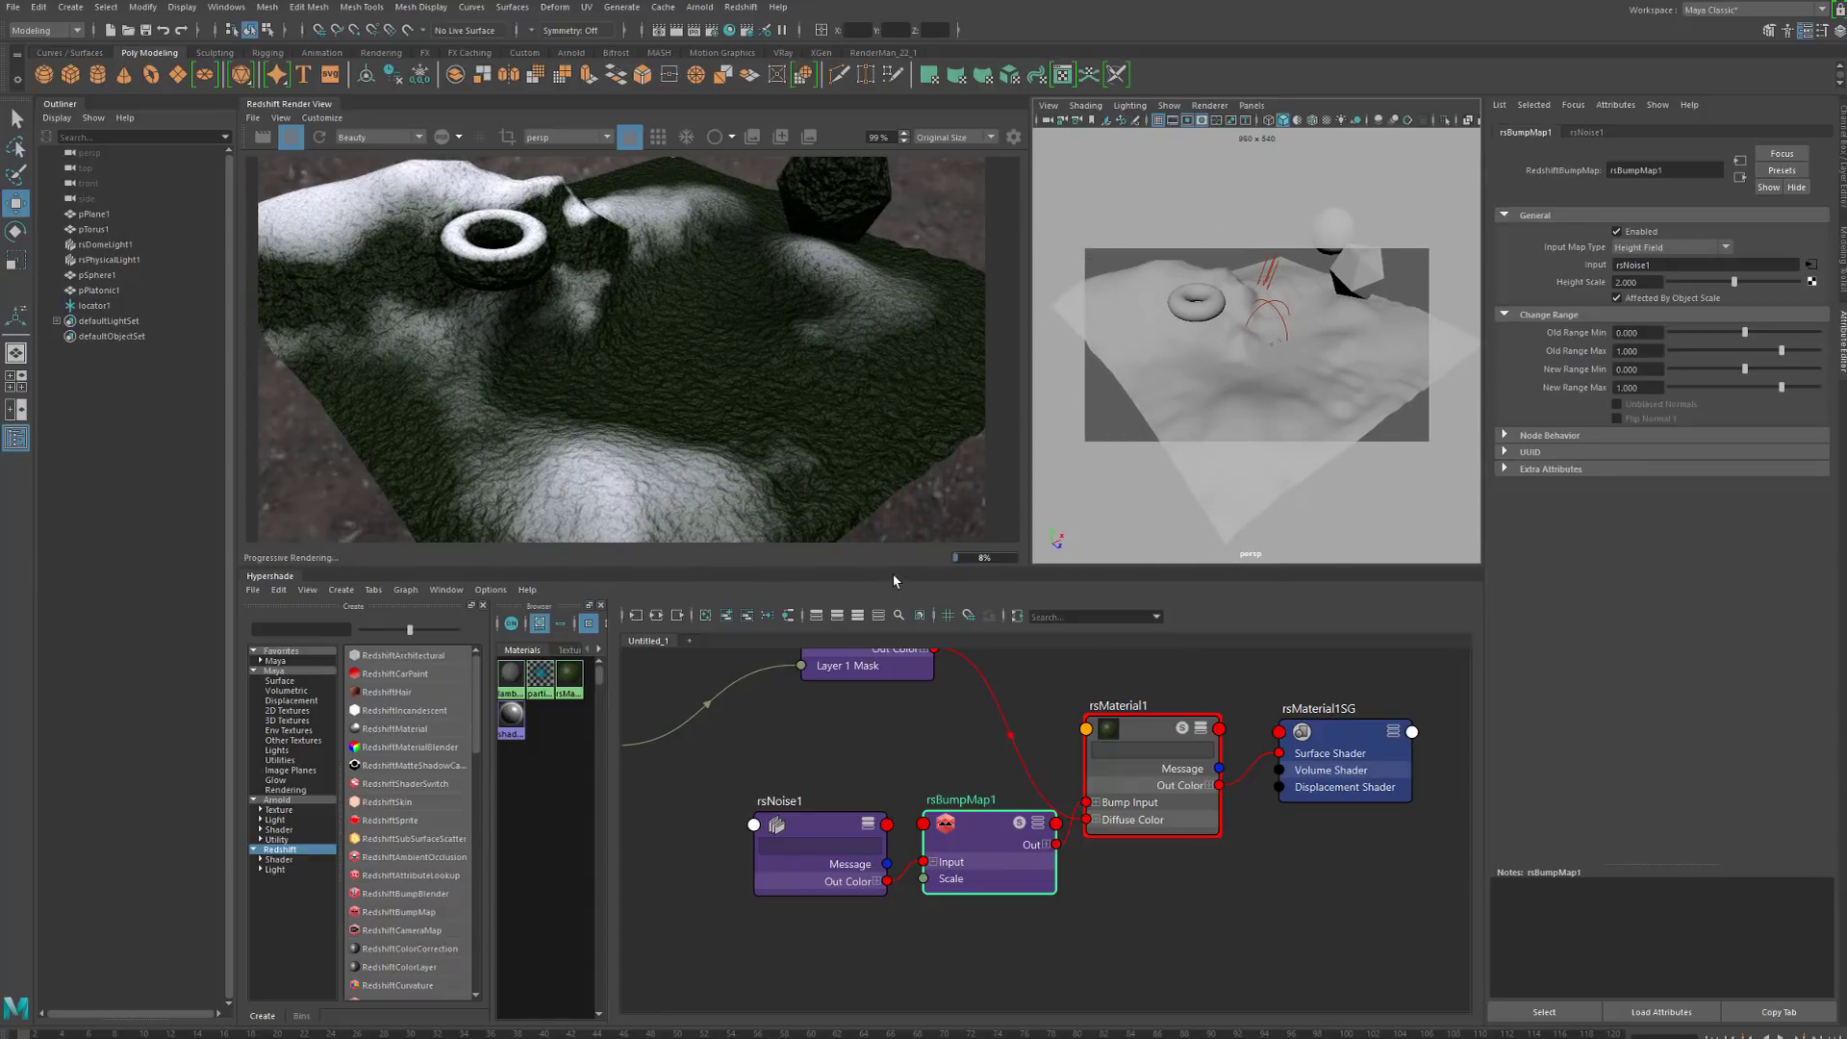
scroll(742, 425, "up", 2)
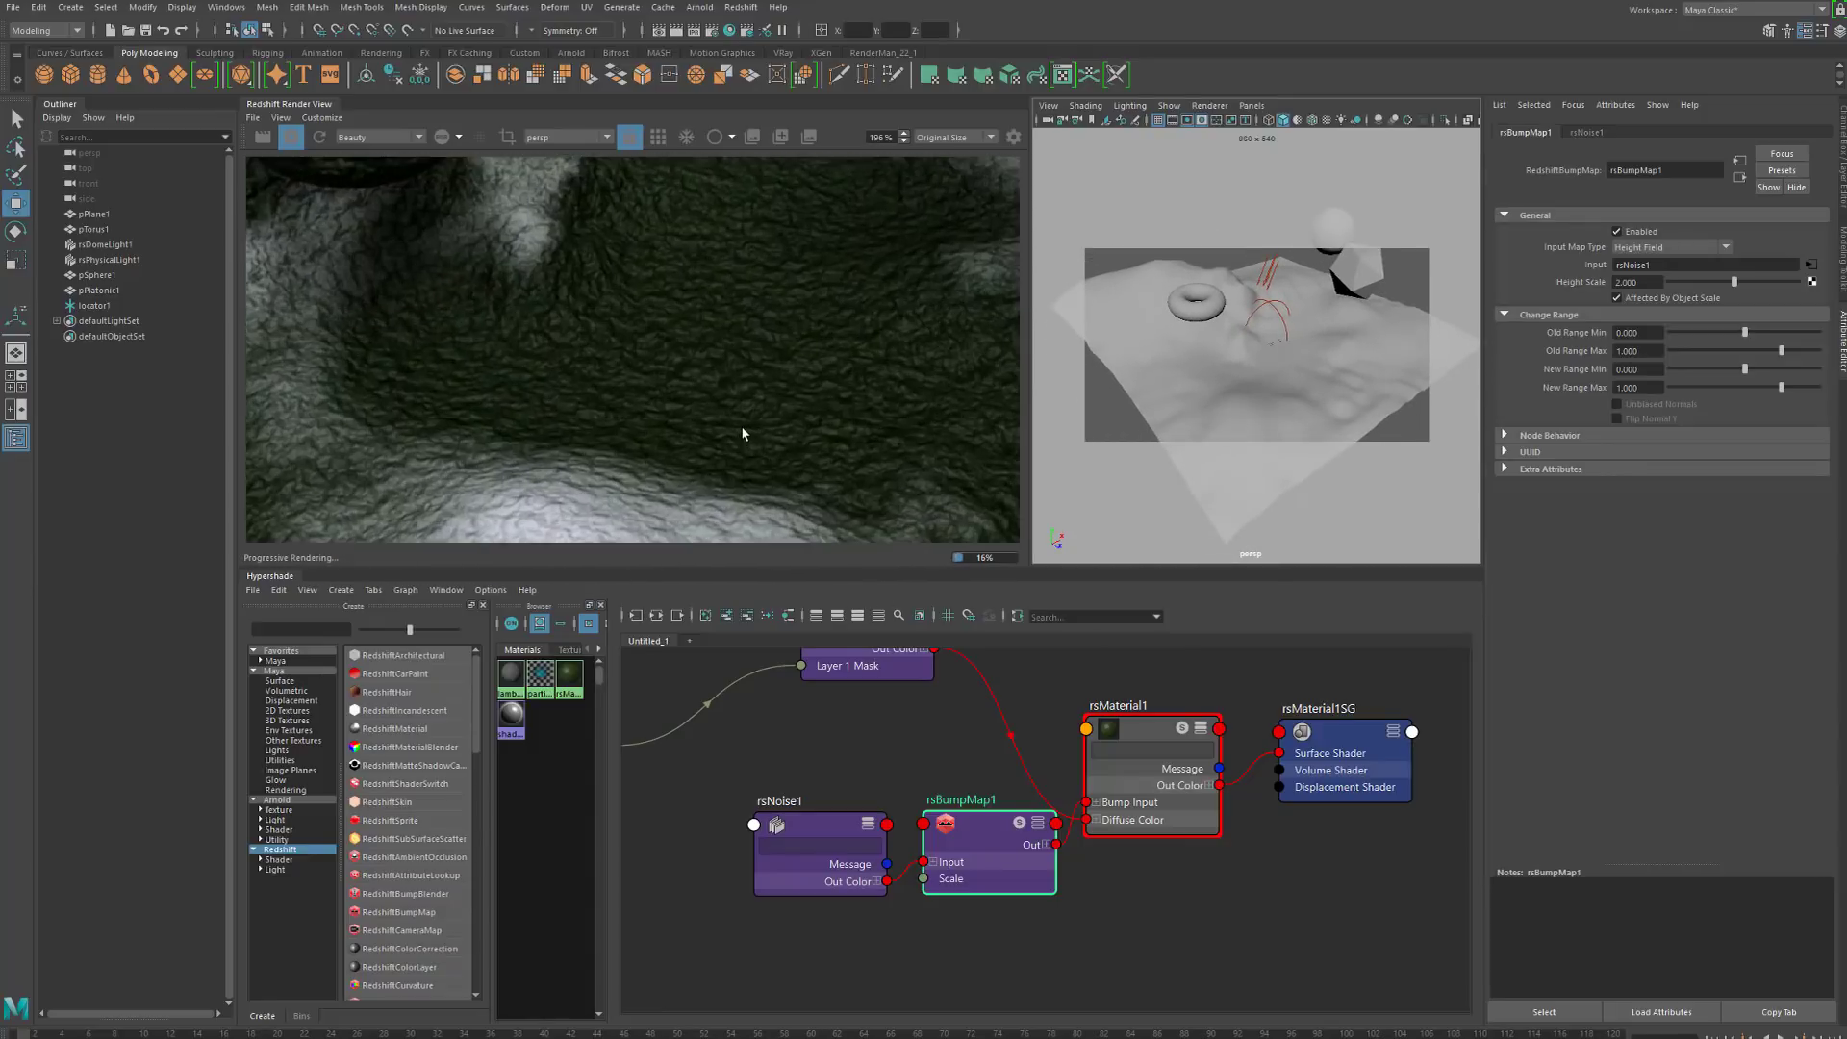
scroll(743, 423, "up", 1)
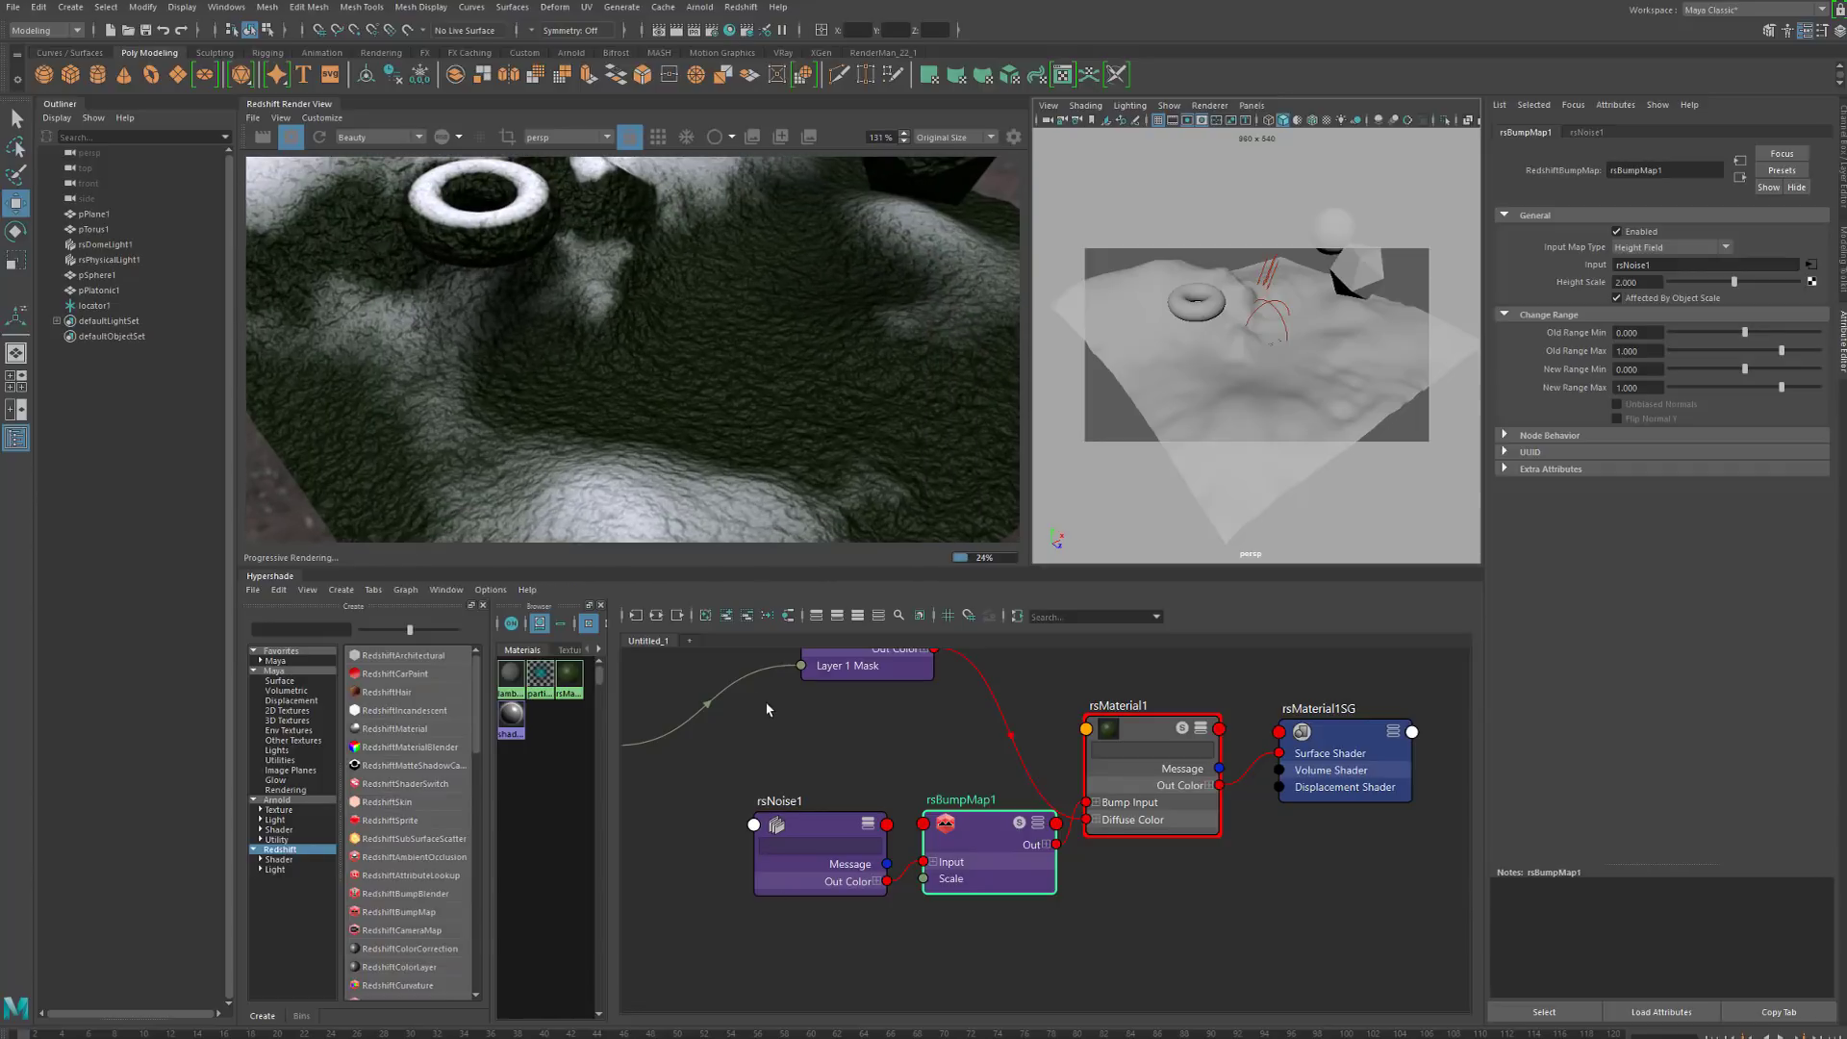
Connect the Out Bump Normal of rsState1 to the Value input of setRange1, replacing Out Normal
middle_click_drag(789, 745, 946, 782, "alt")
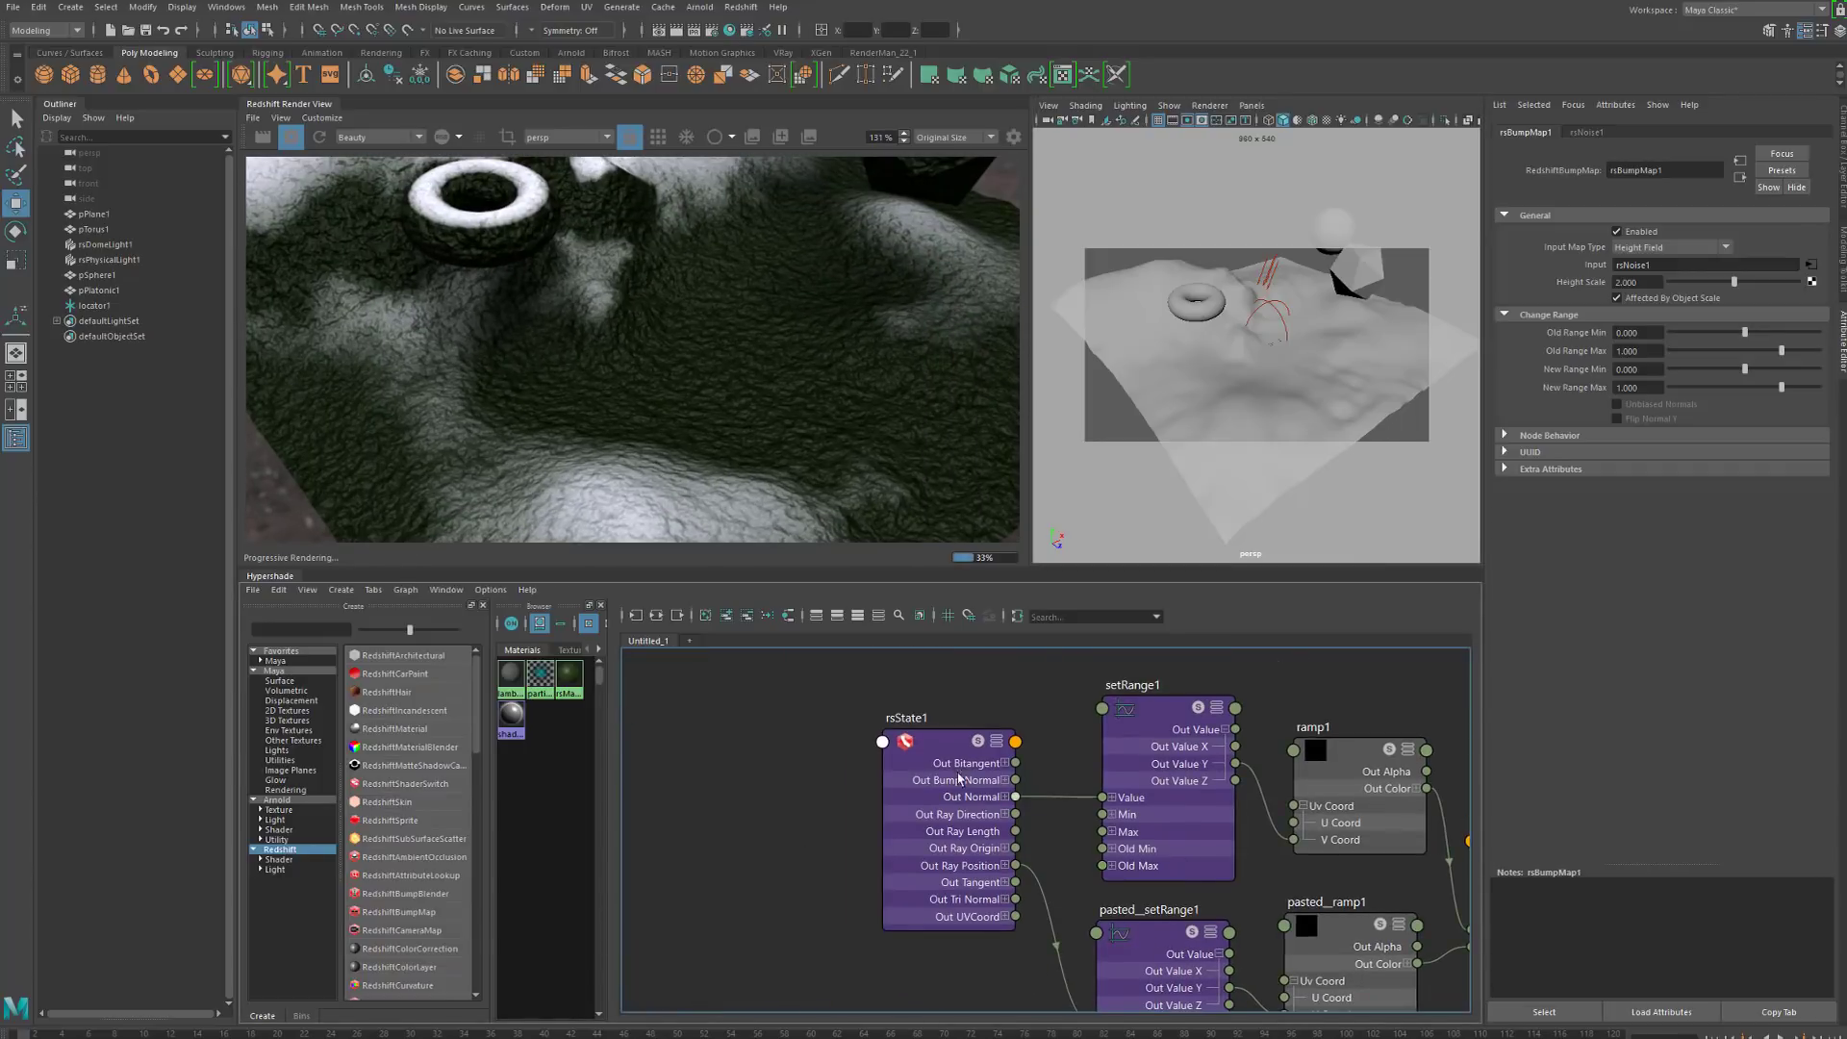
left_click(946, 782)
scroll(1041, 829, "up", 3)
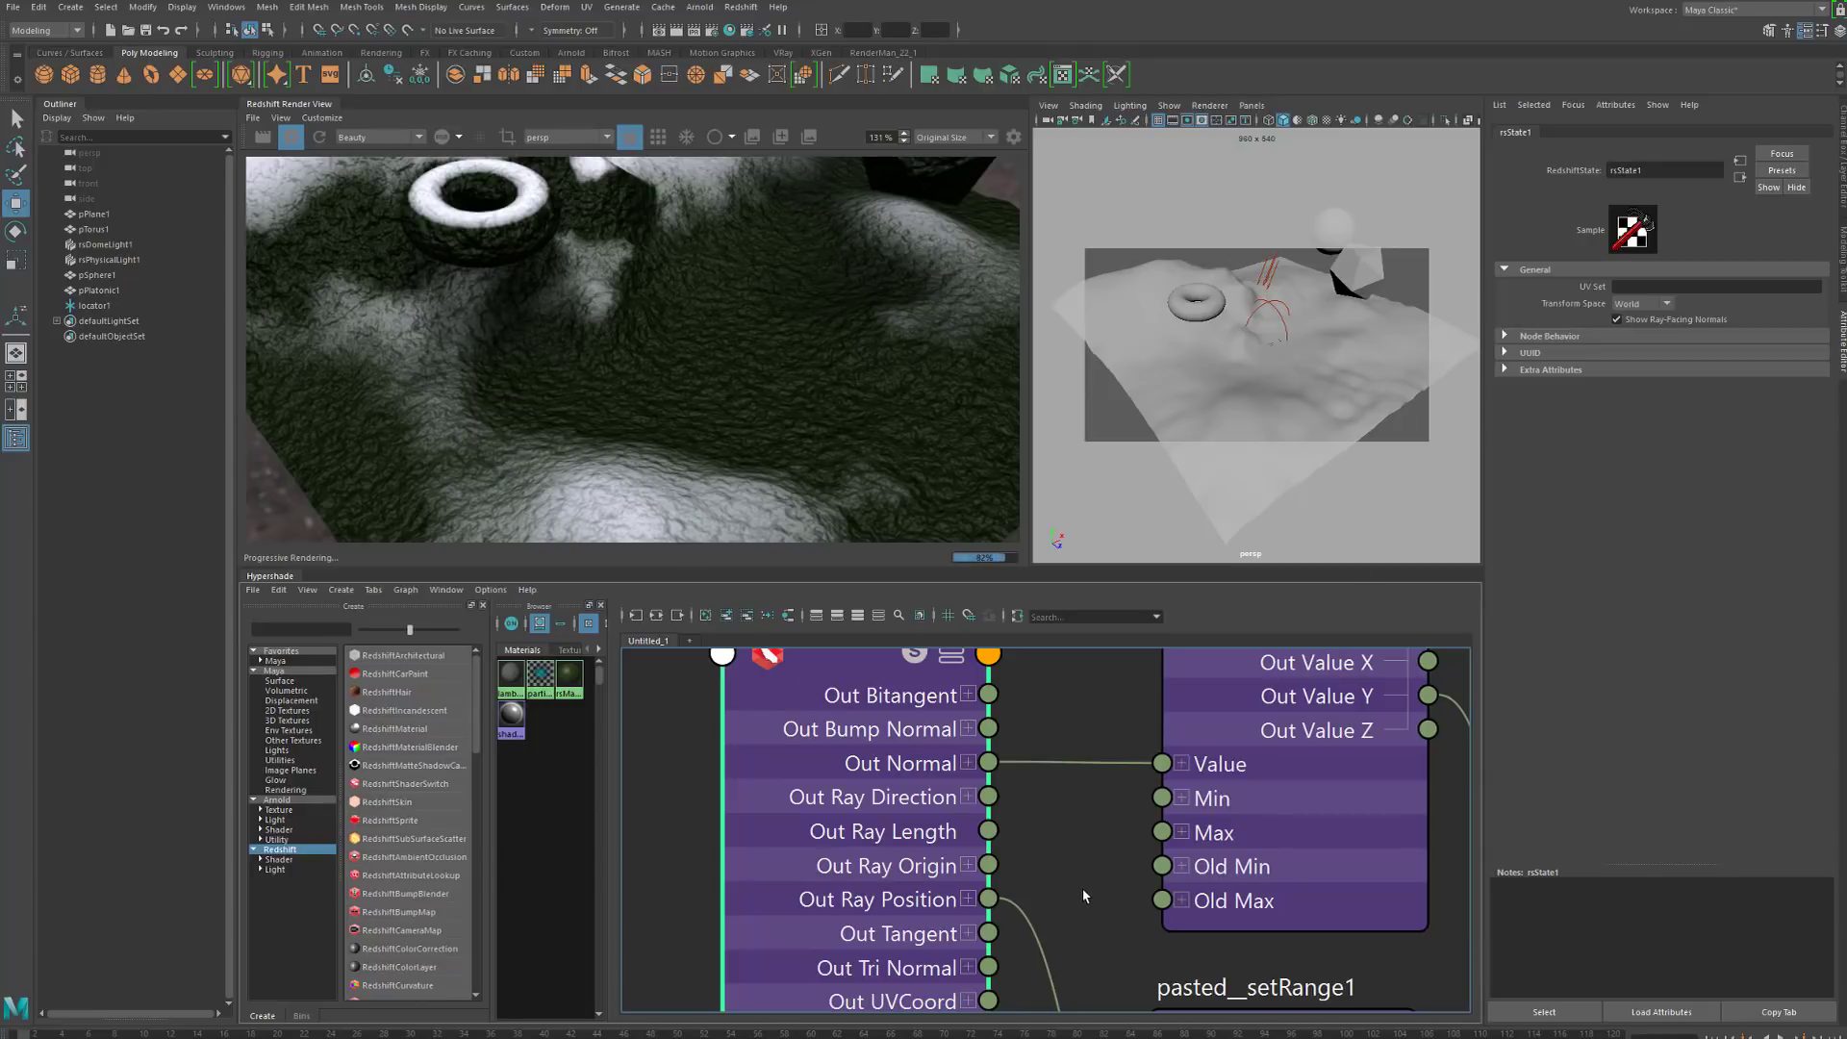
scroll(1082, 887, "down", 4)
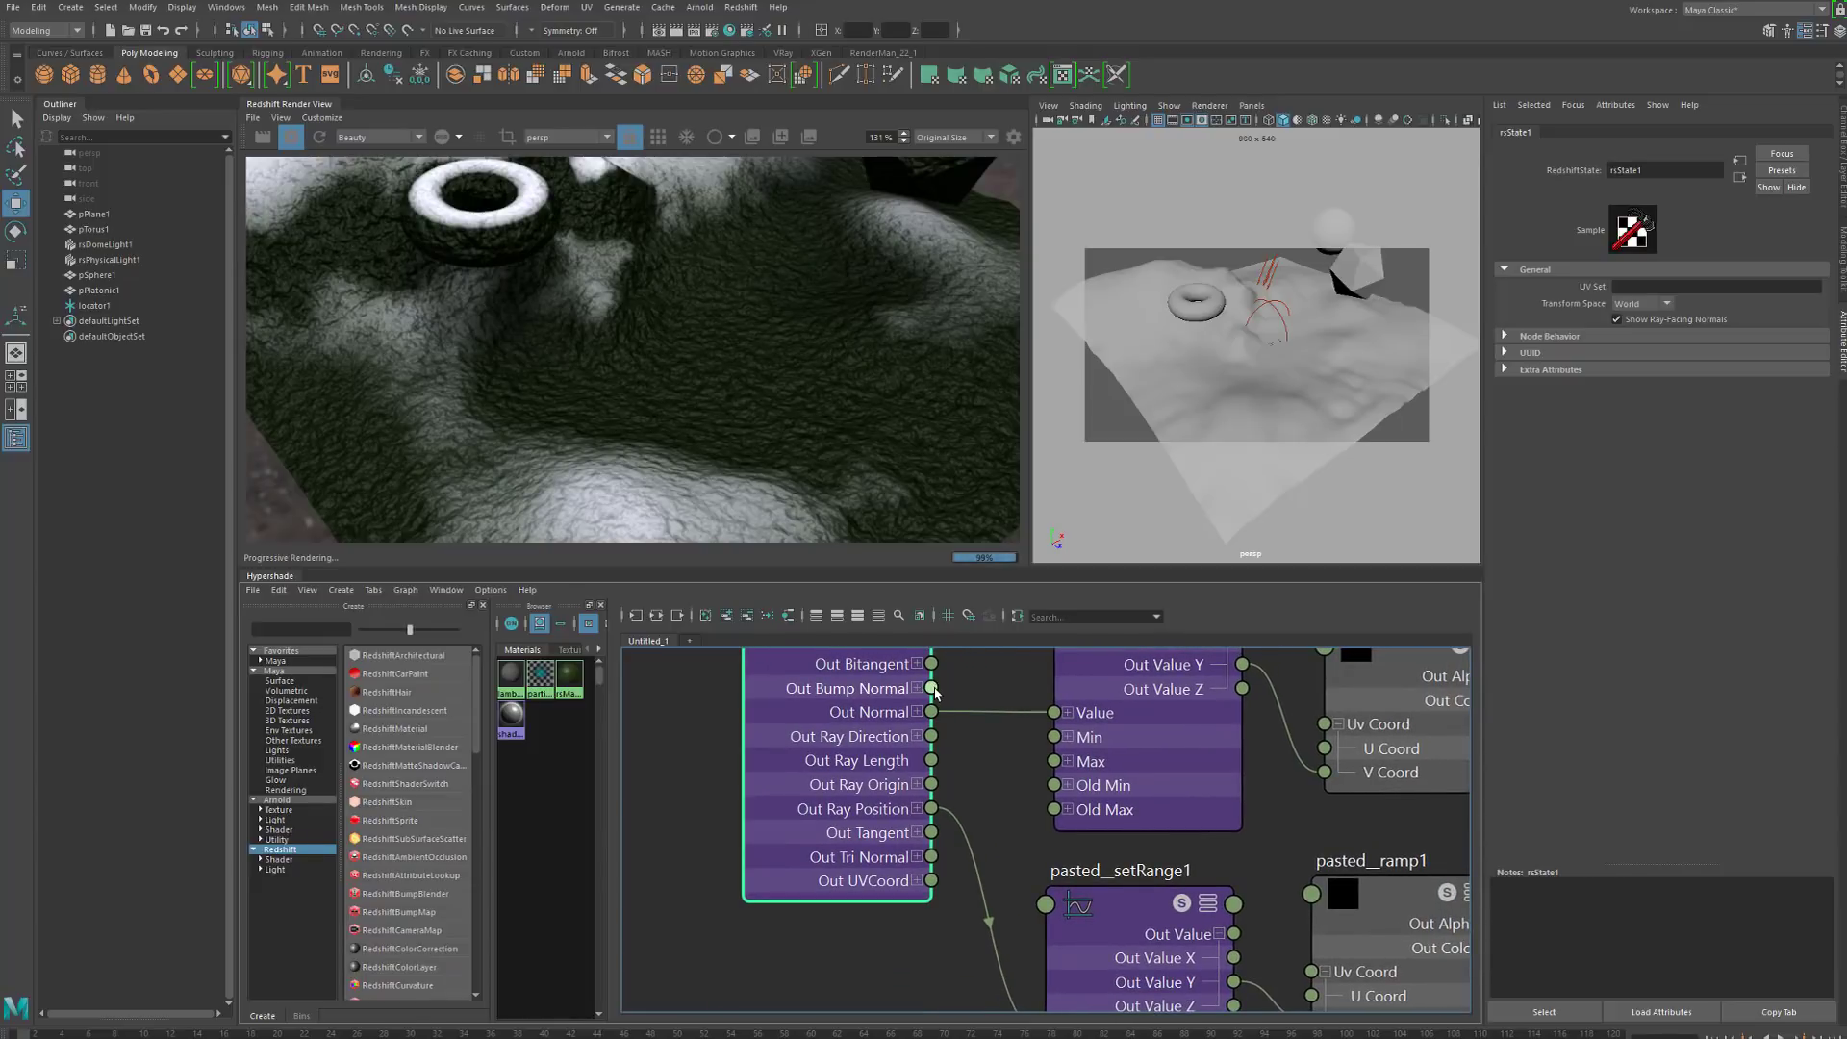
left_click_drag(931, 688, 1054, 713)
scroll(967, 870, "down", 2)
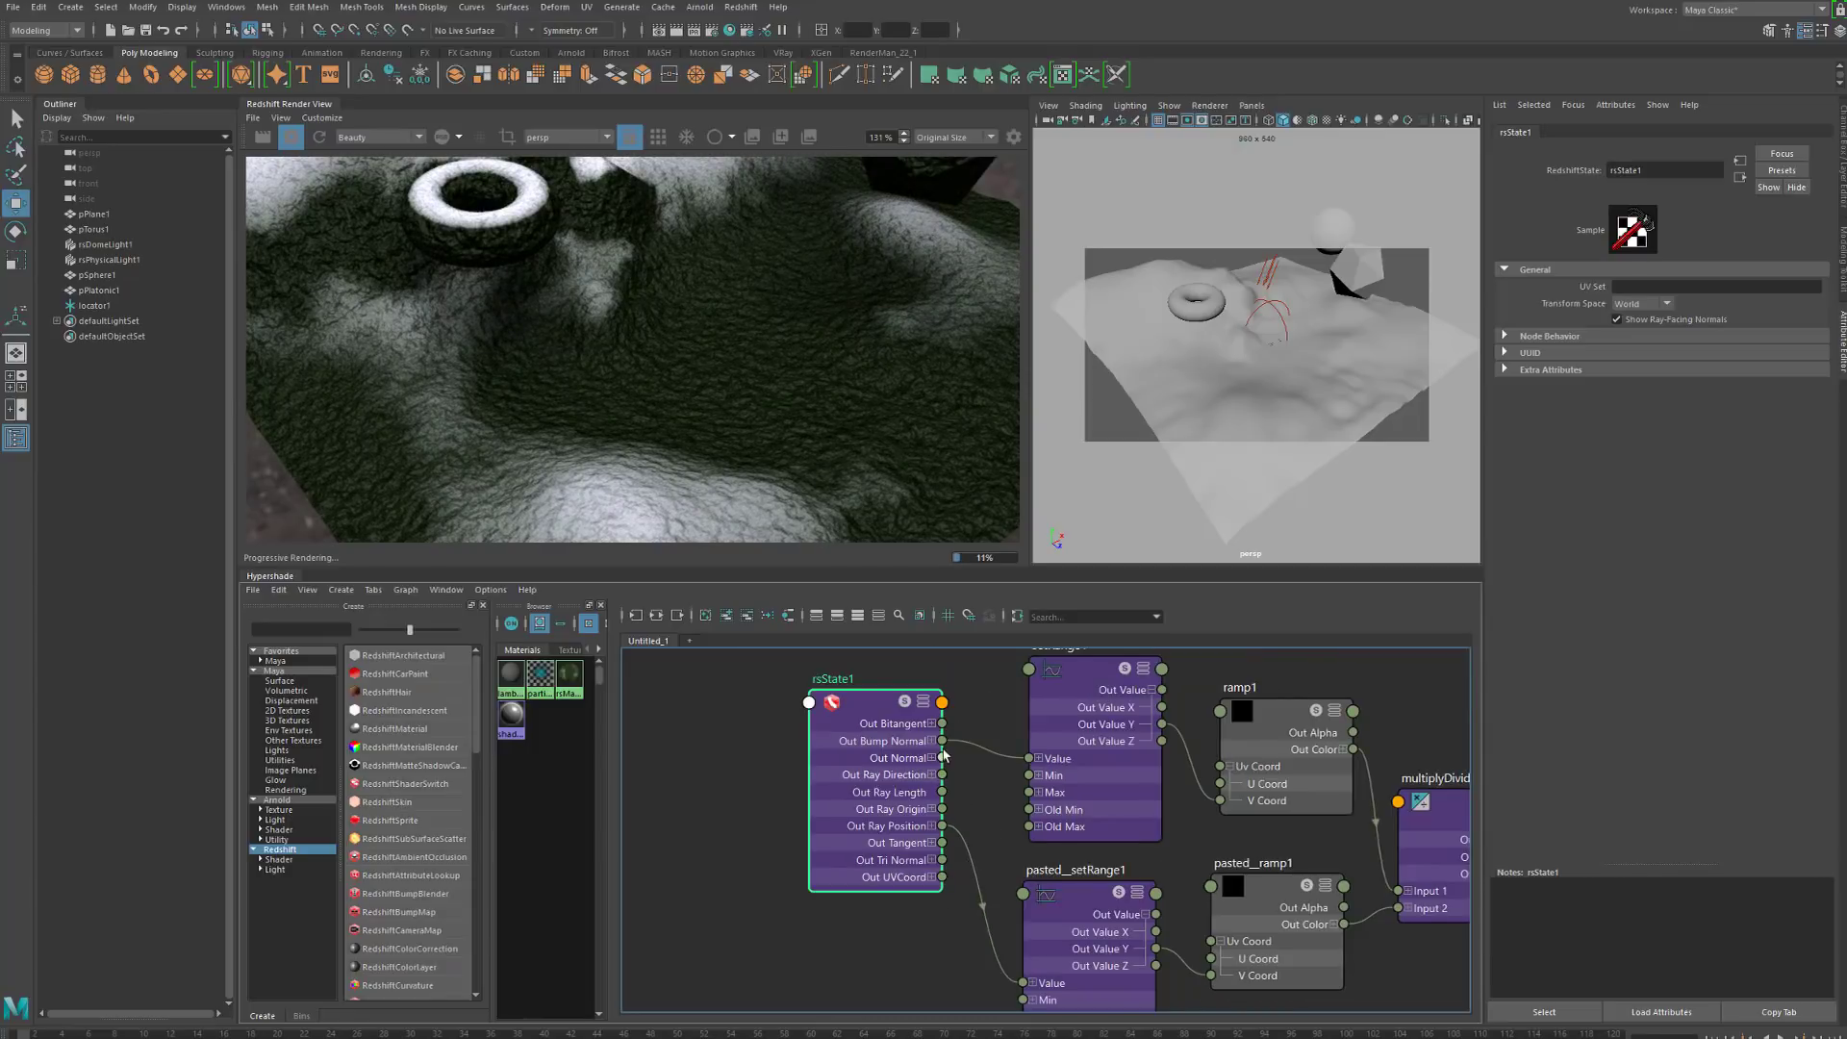
Try feeding Out Bump Normal into the Value of pasted__setRange1 and restore its Out Ray Position connection
left_click_drag(958, 832, 941, 741)
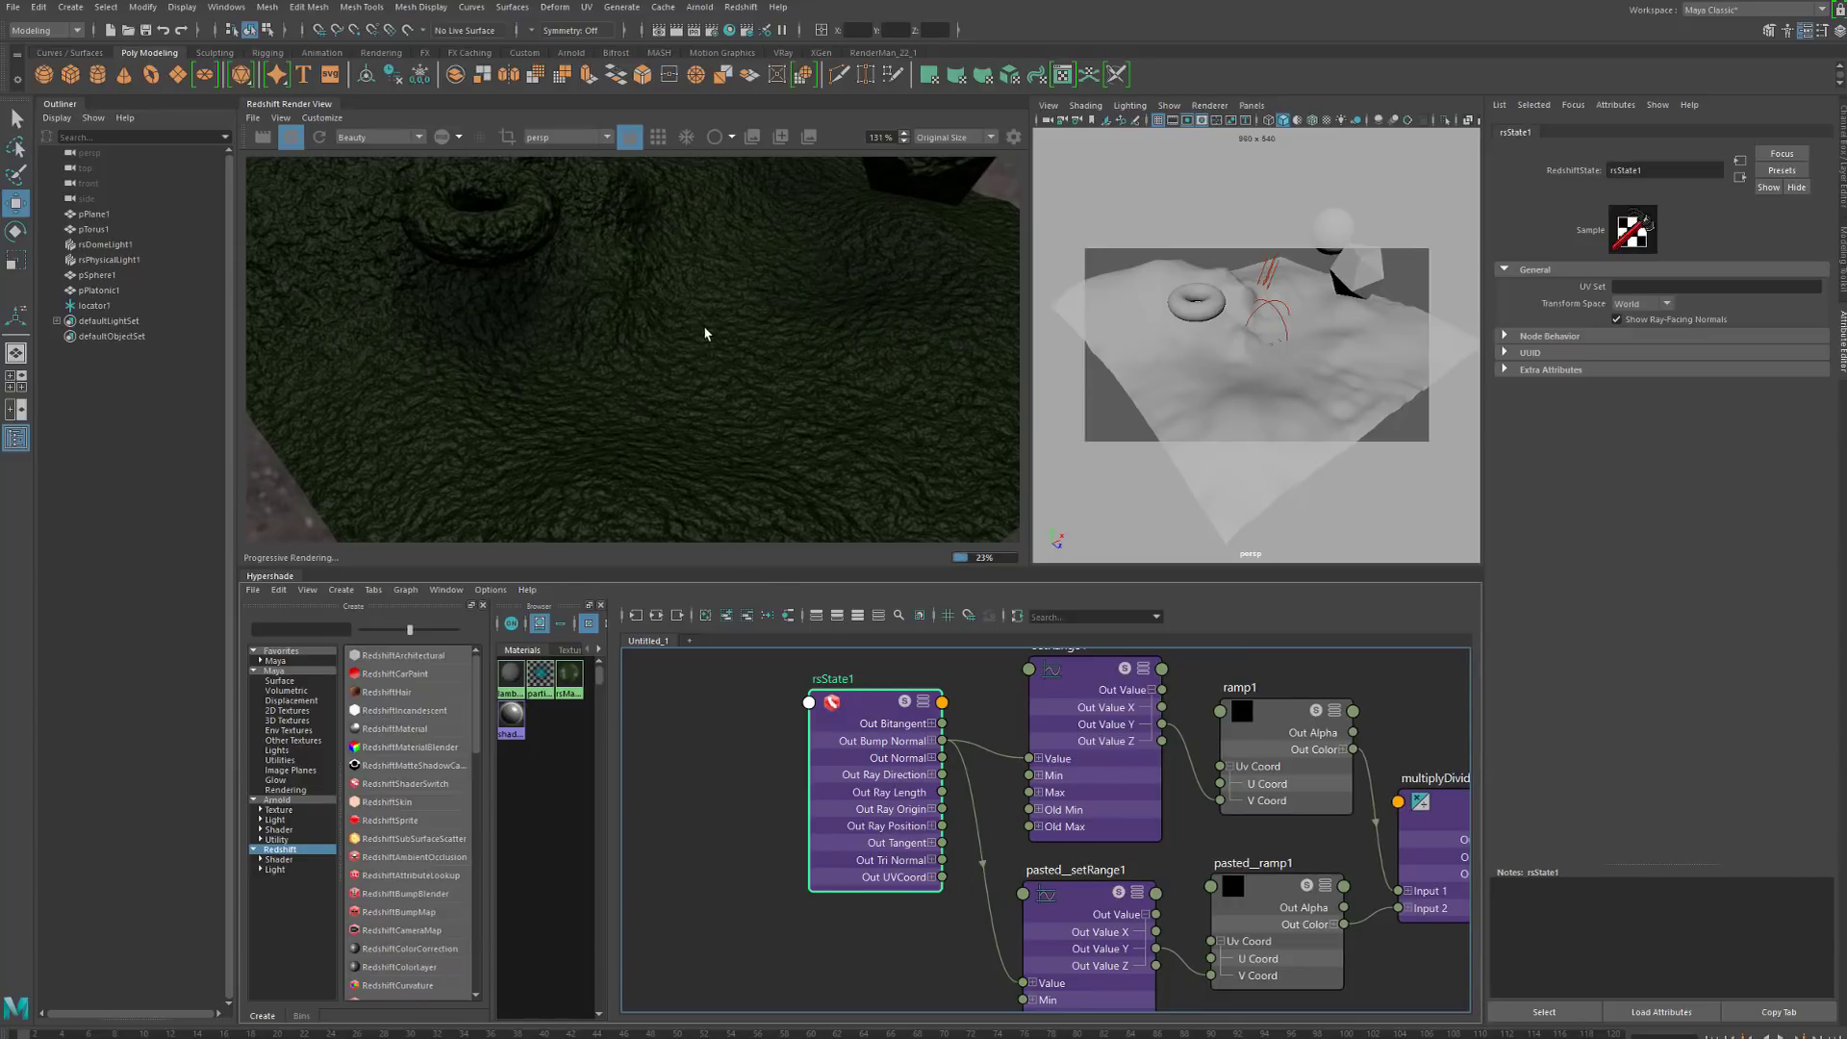
scroll(705, 330, "down", 2)
middle_click_drag(750, 318, 758, 273)
left_click(975, 807)
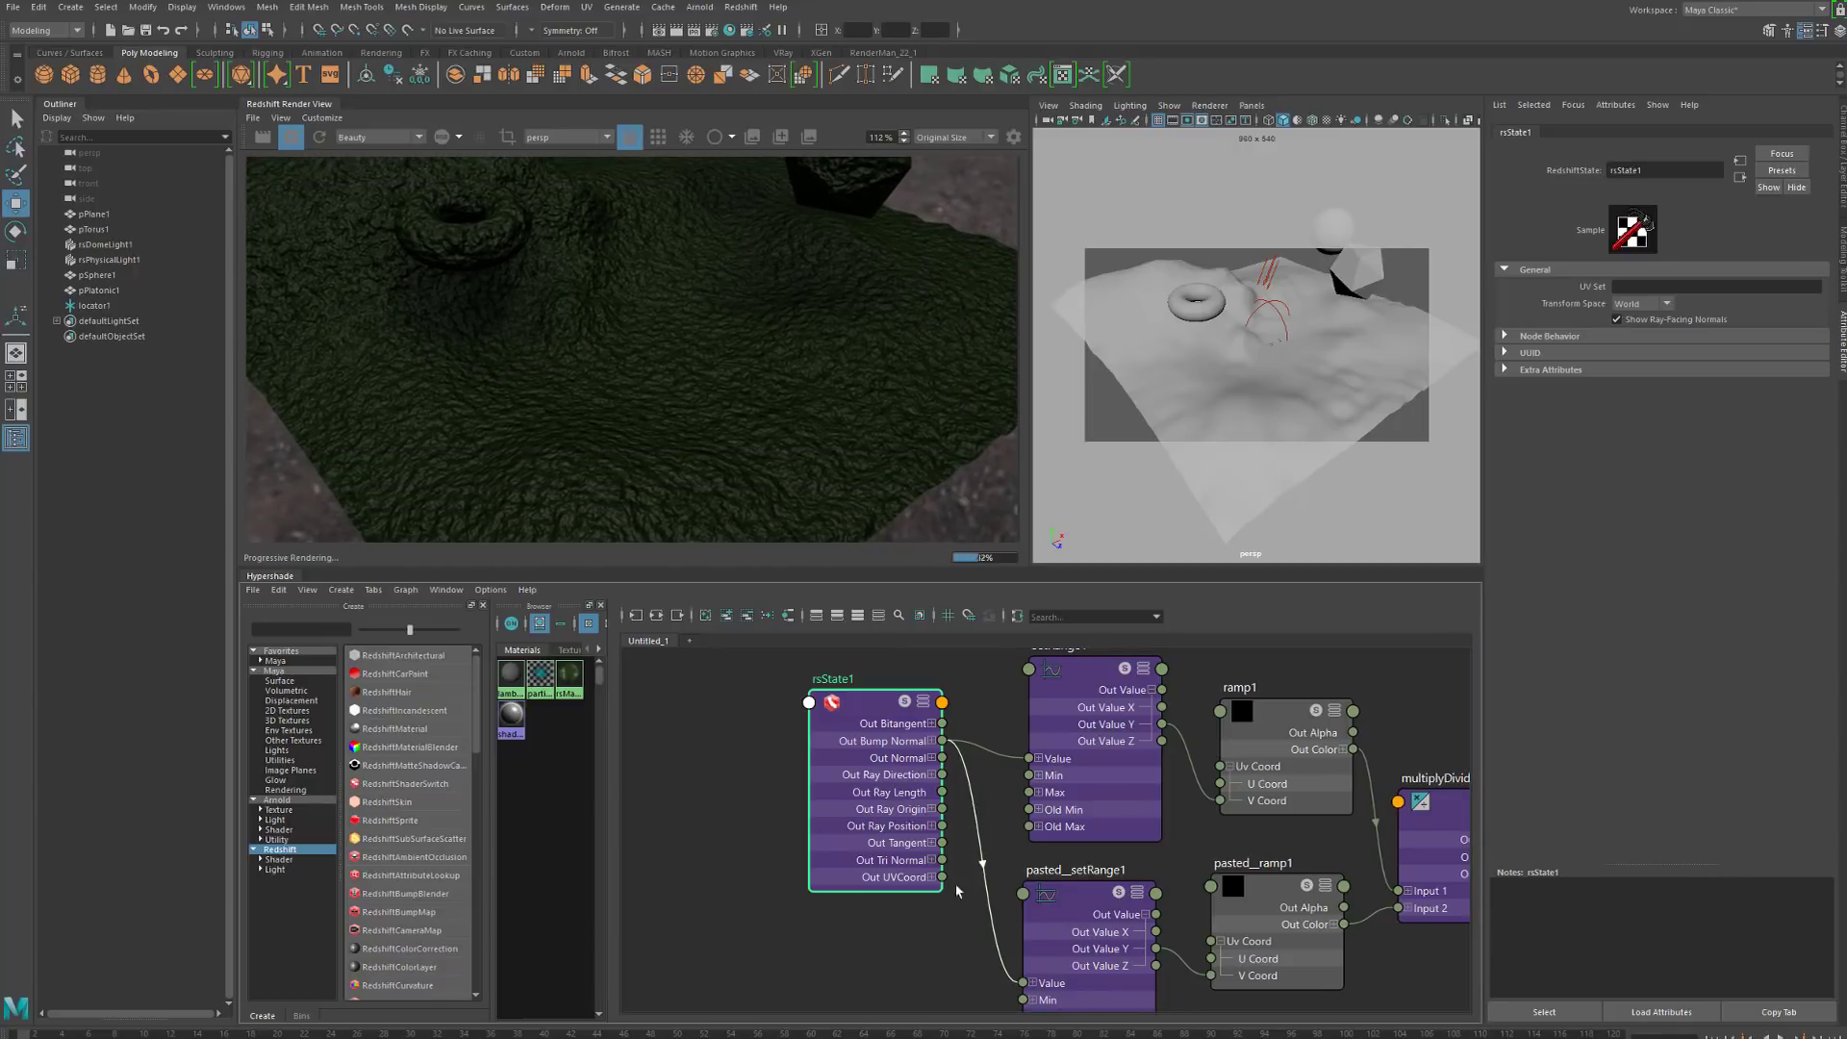
key("Delete")
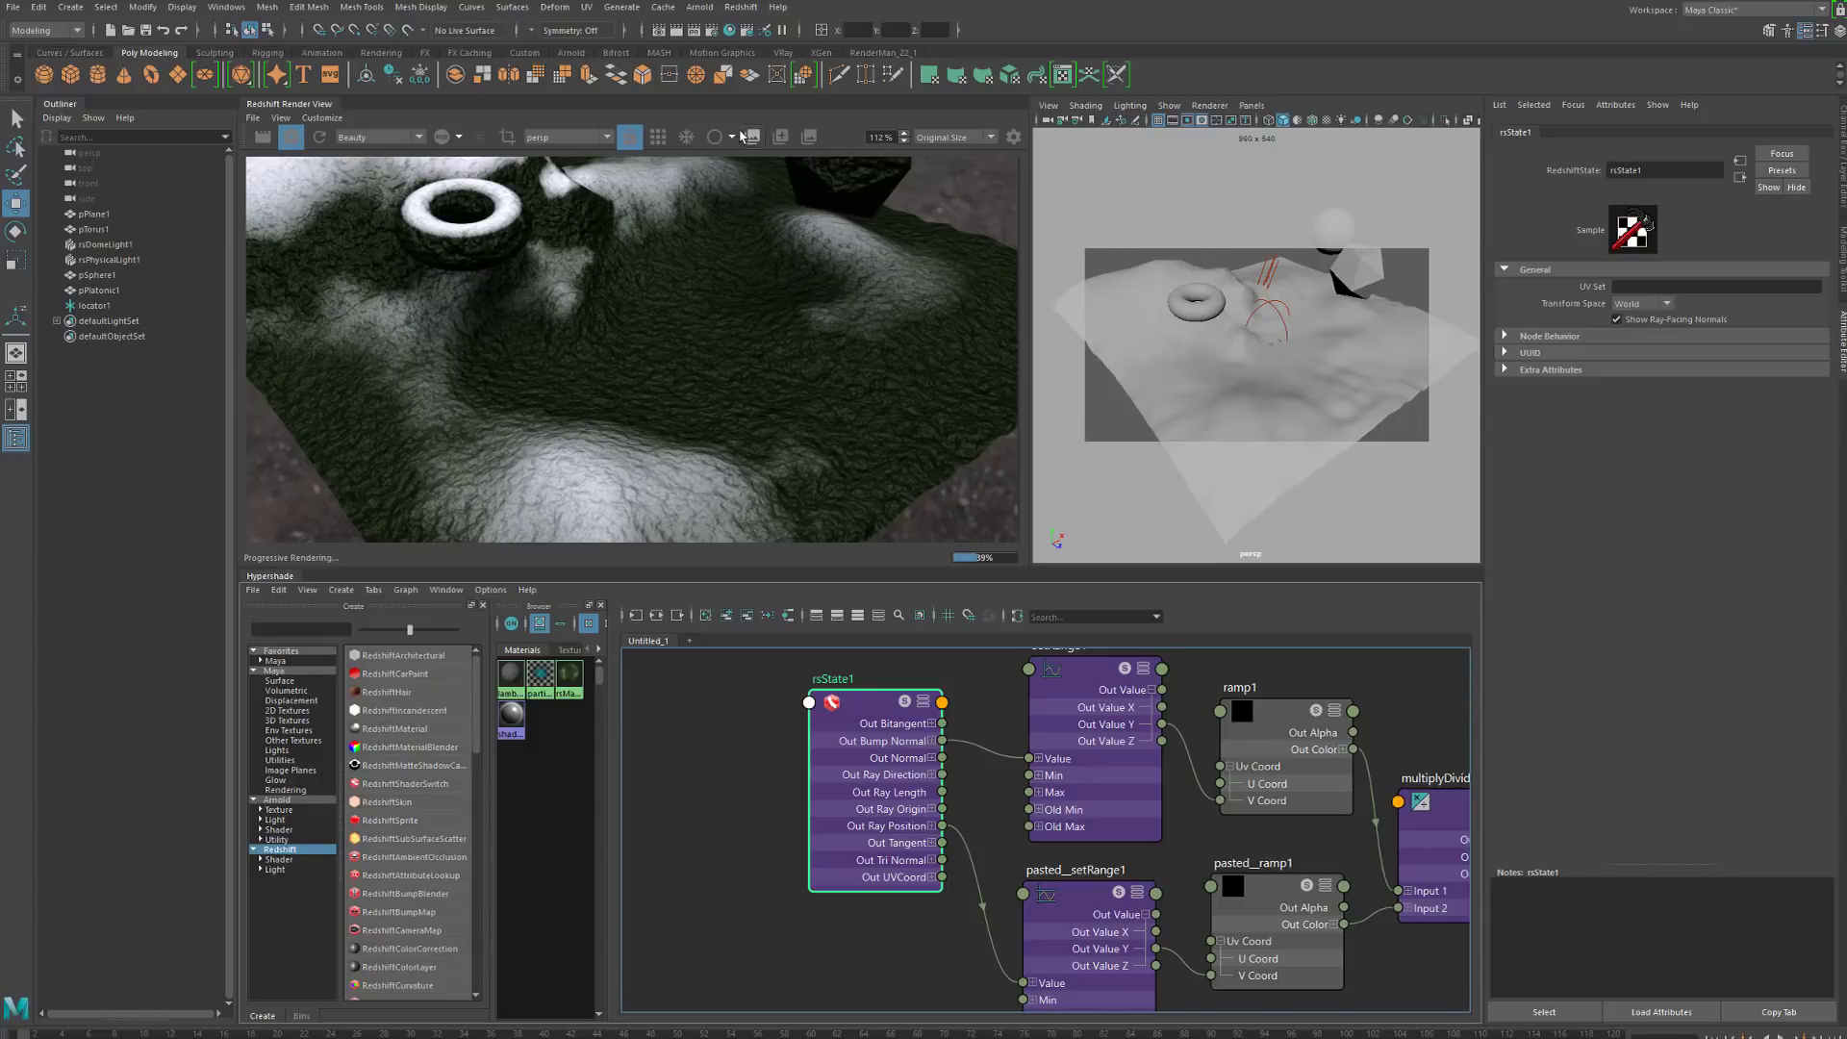
Store a snapshot of the current render and reconnect the Out Normal of rsState1 to the Value of setRange1
left_click(779, 141)
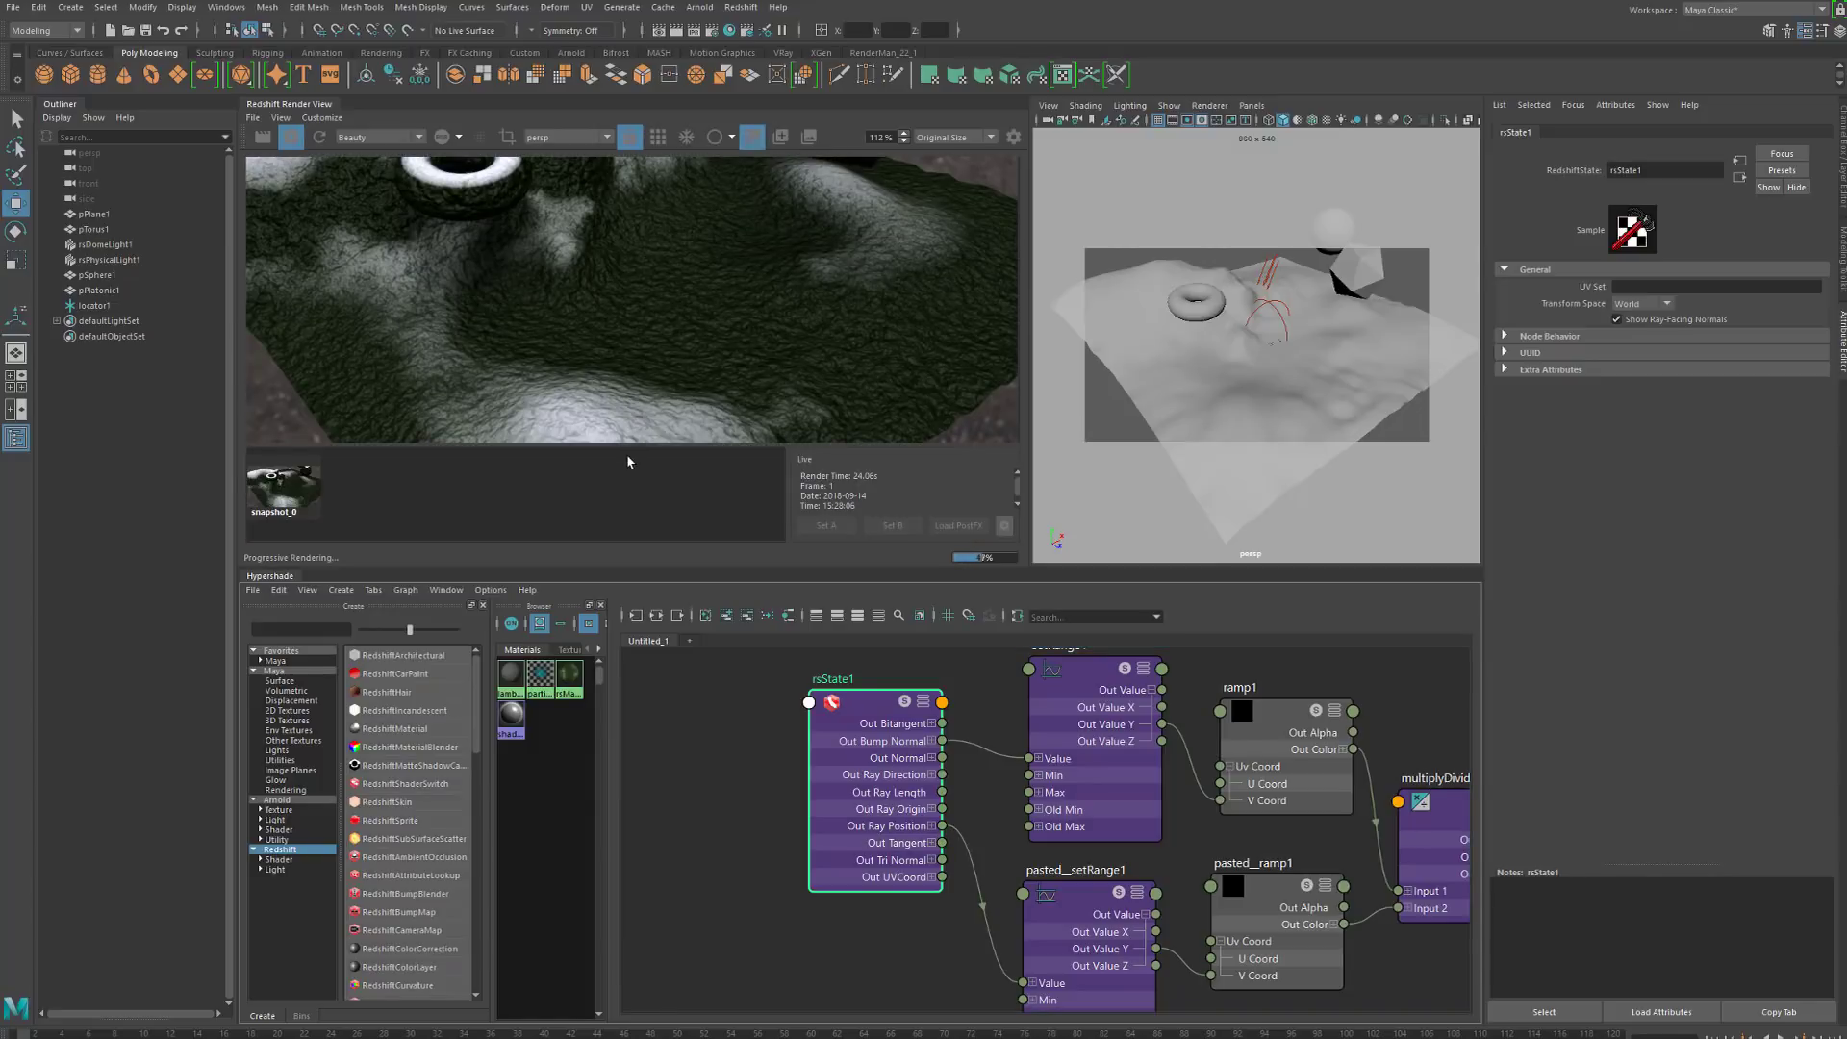
scroll(962, 766, "up", 5)
scroll(962, 765, "down", 2)
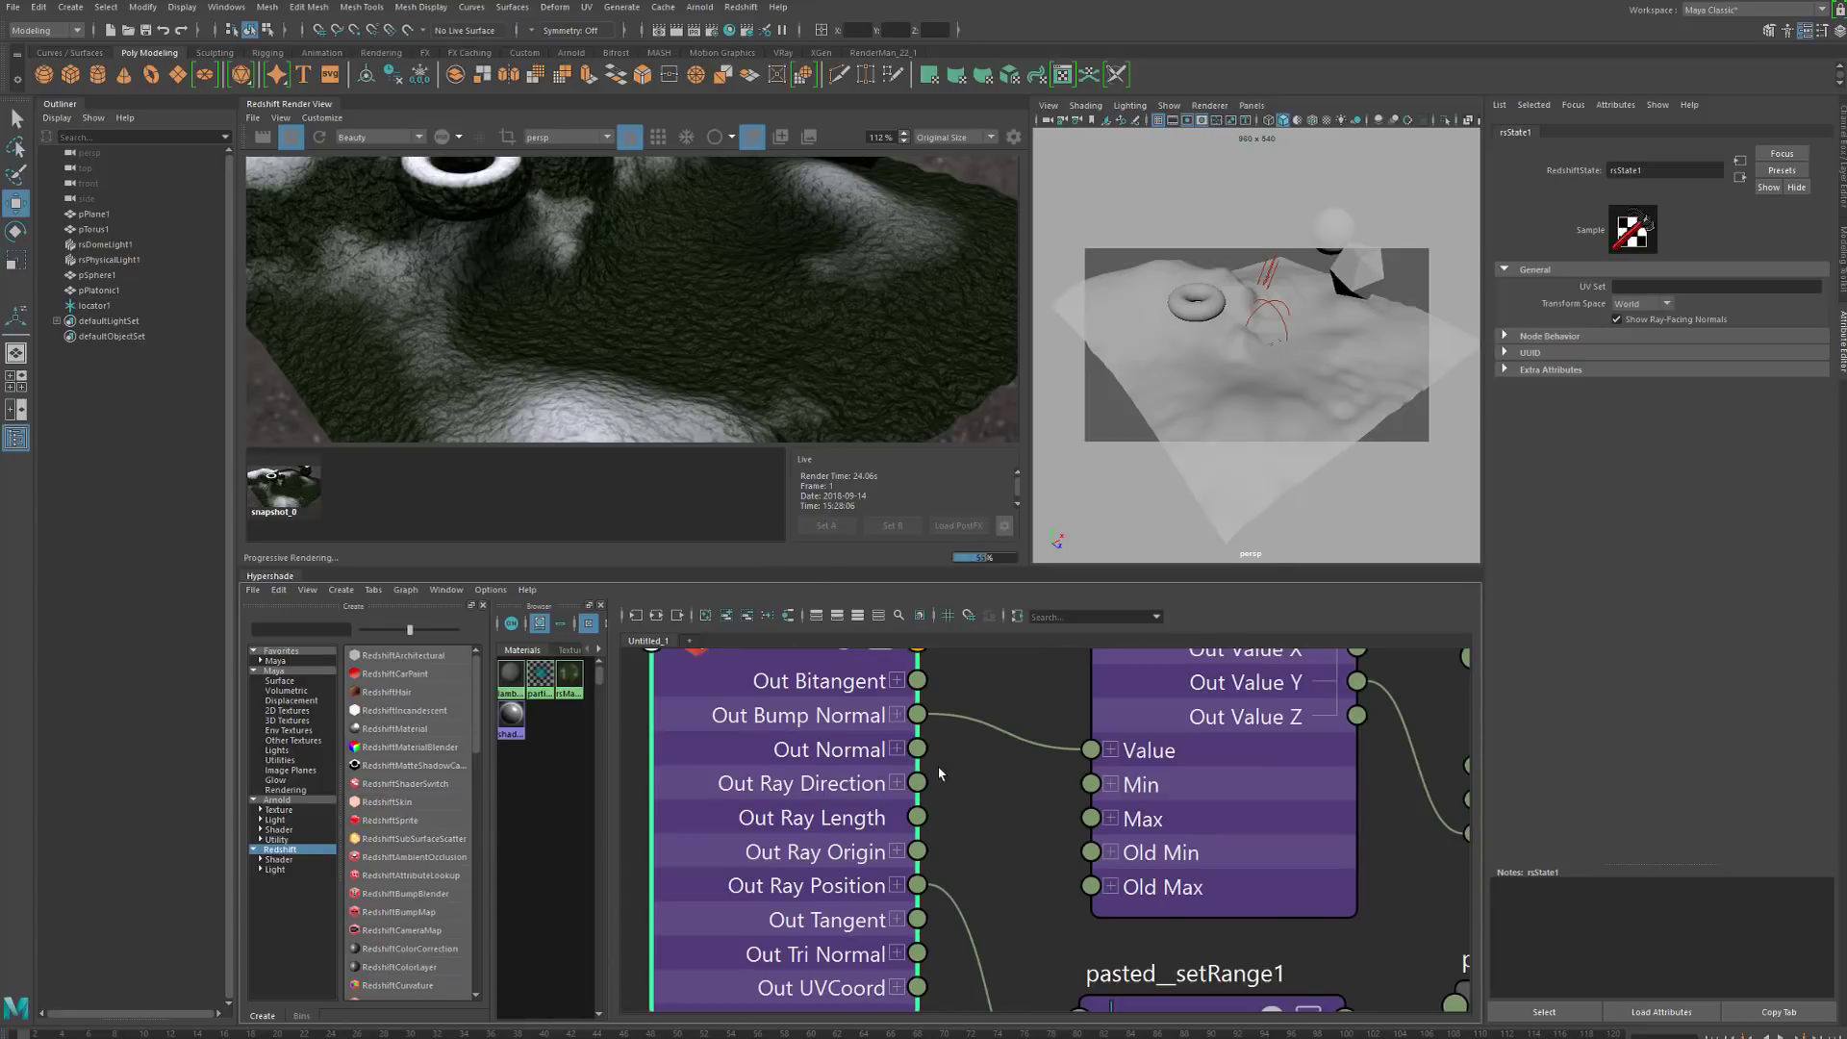
left_click_drag(922, 750, 1090, 751)
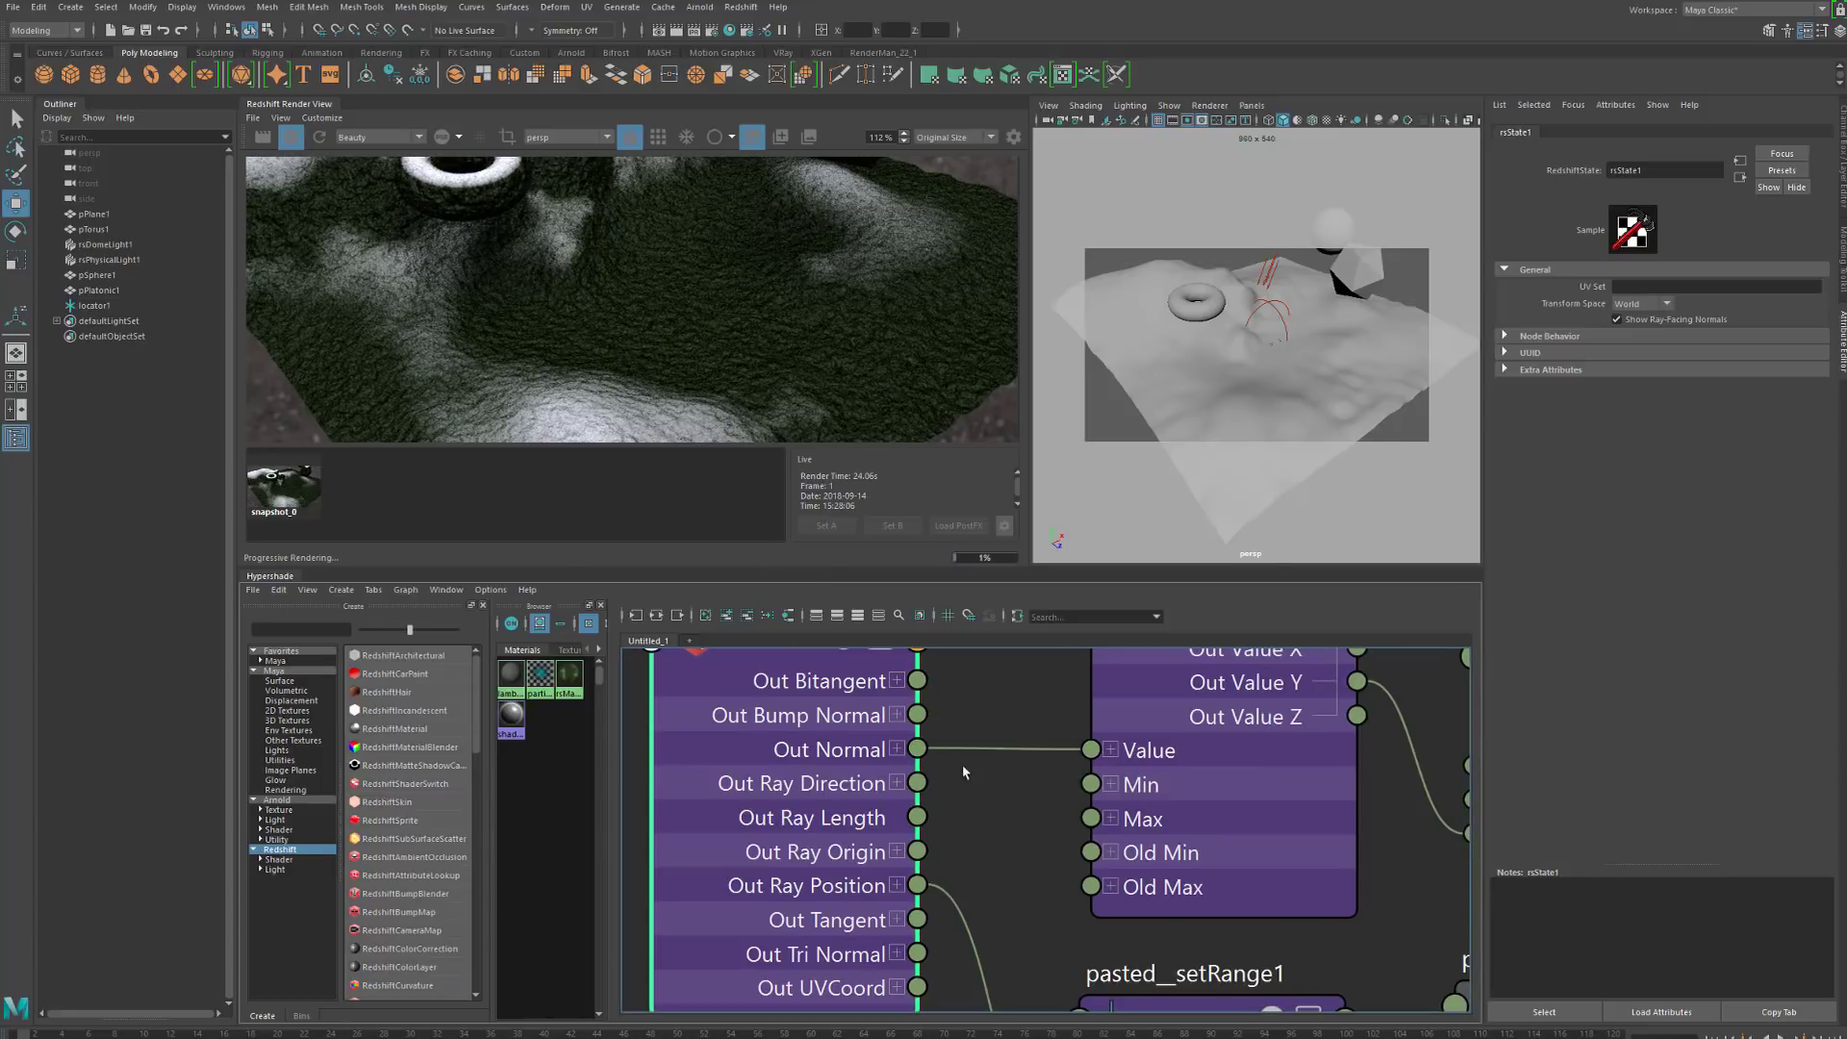
Compare the live render with the stored snapshot, close up on the area beside the torus
scroll(606, 317, "up", 3)
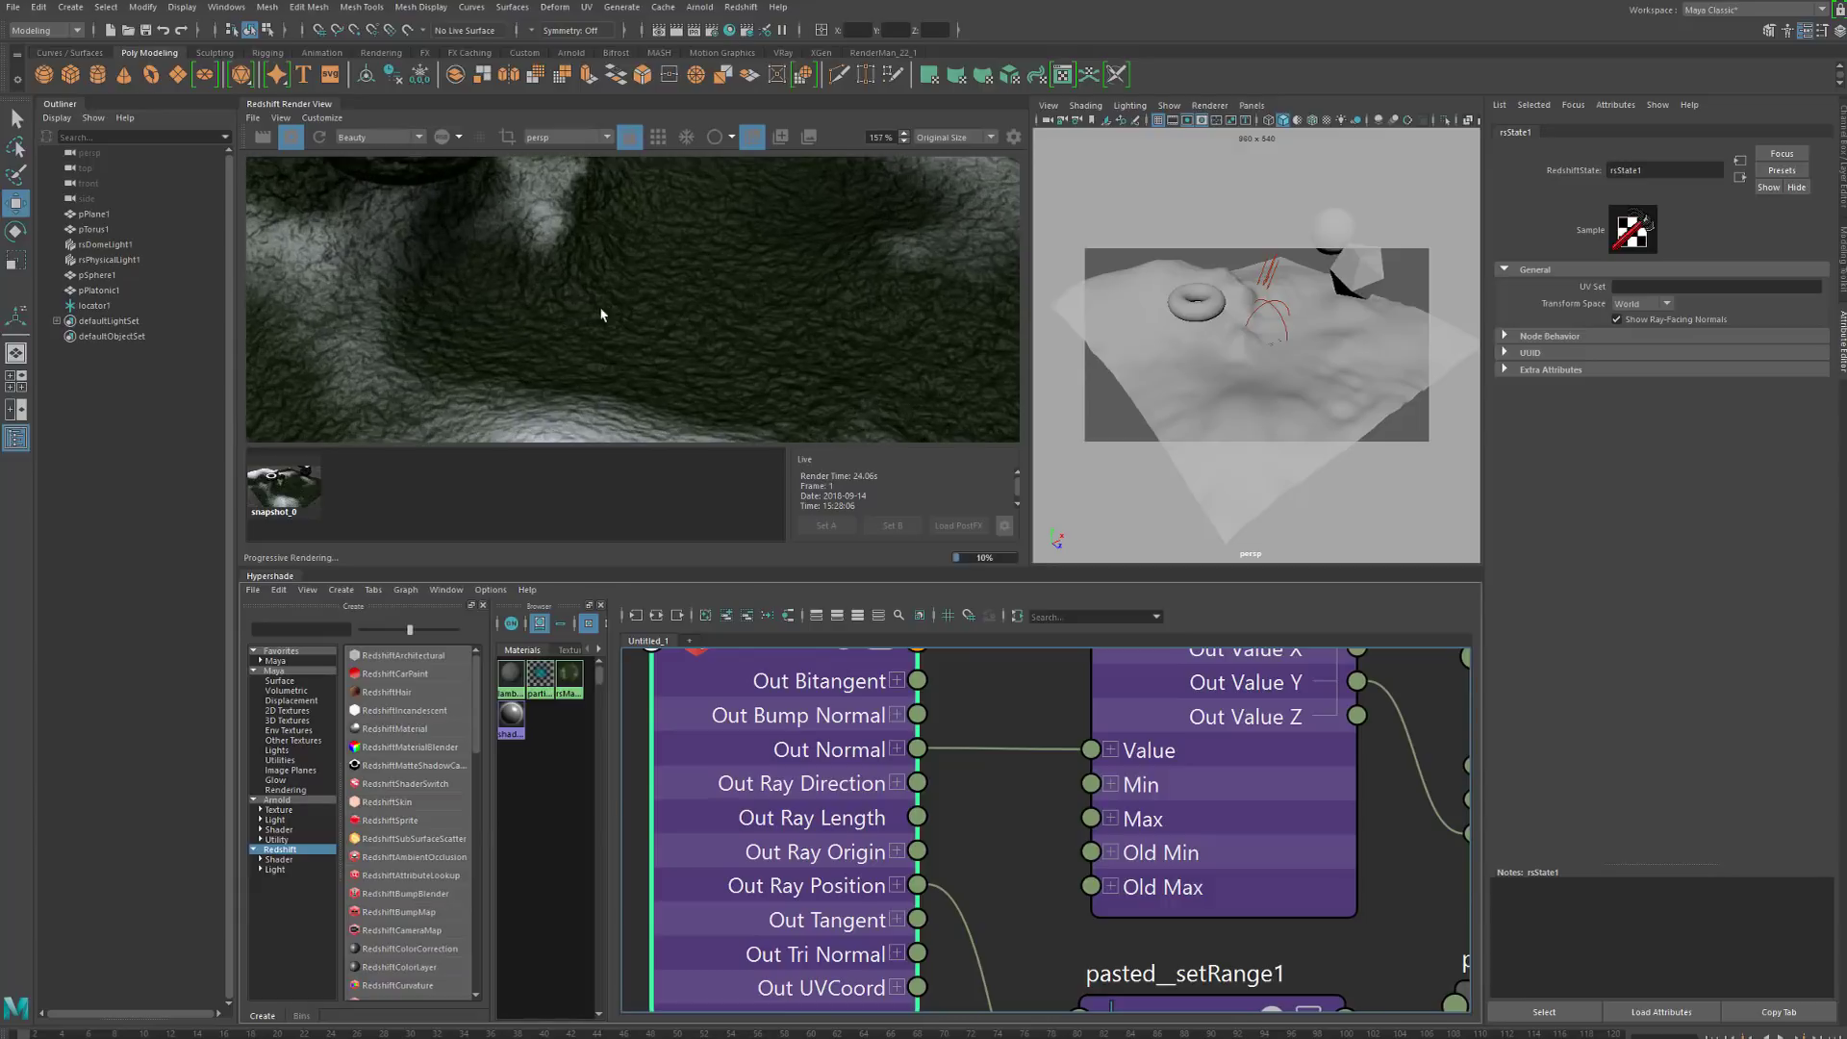
scroll(639, 383, "up", 3)
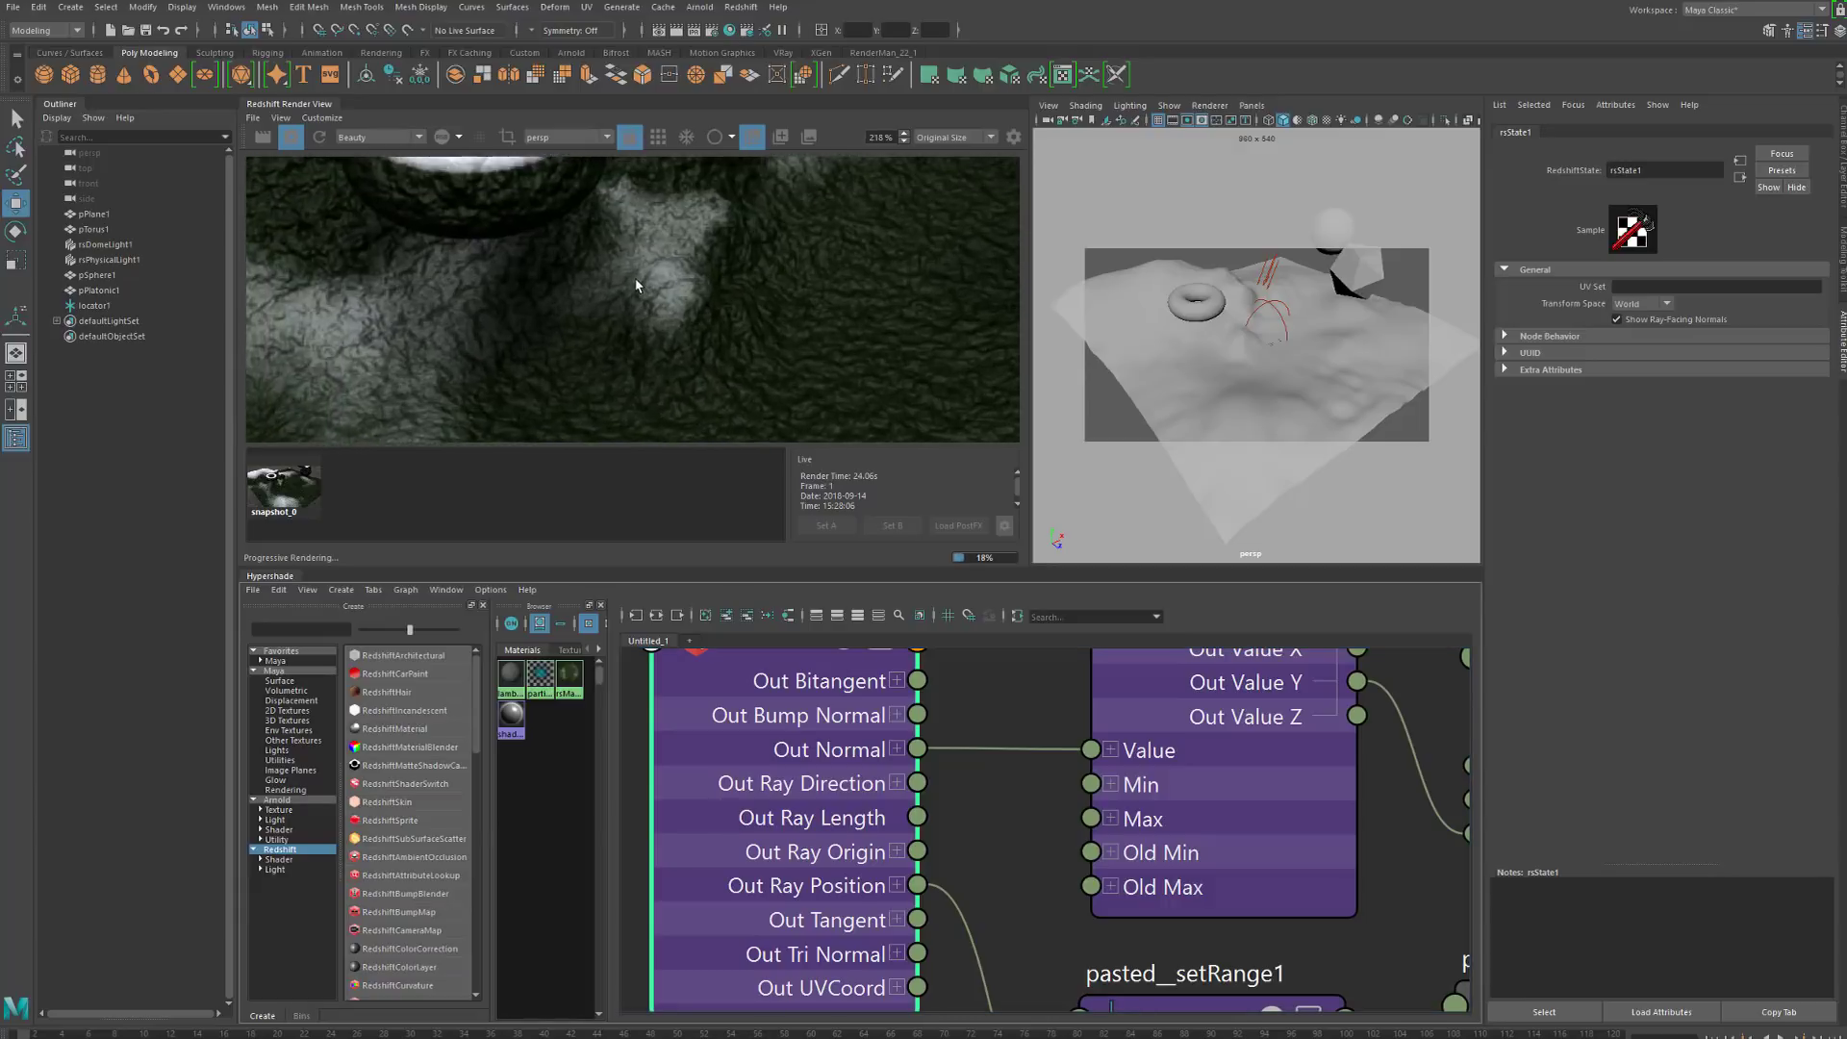
double_click(286, 499)
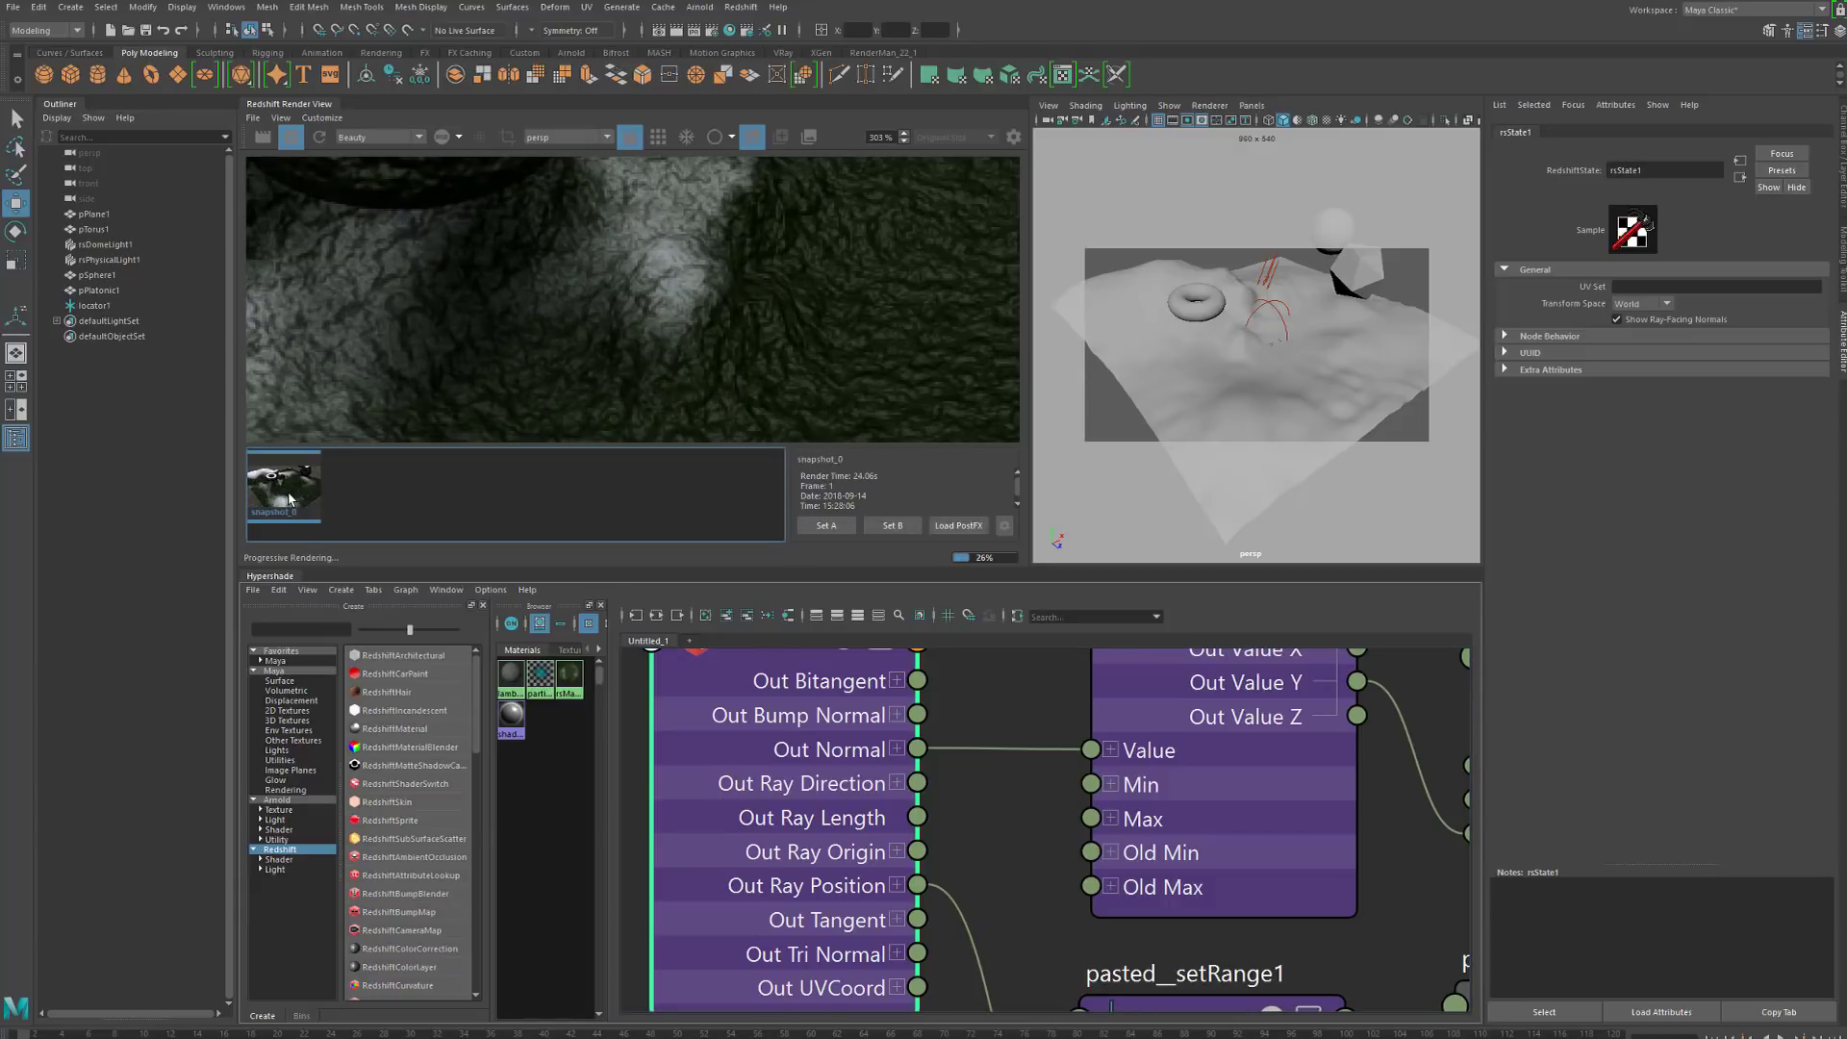
left_click(332, 488)
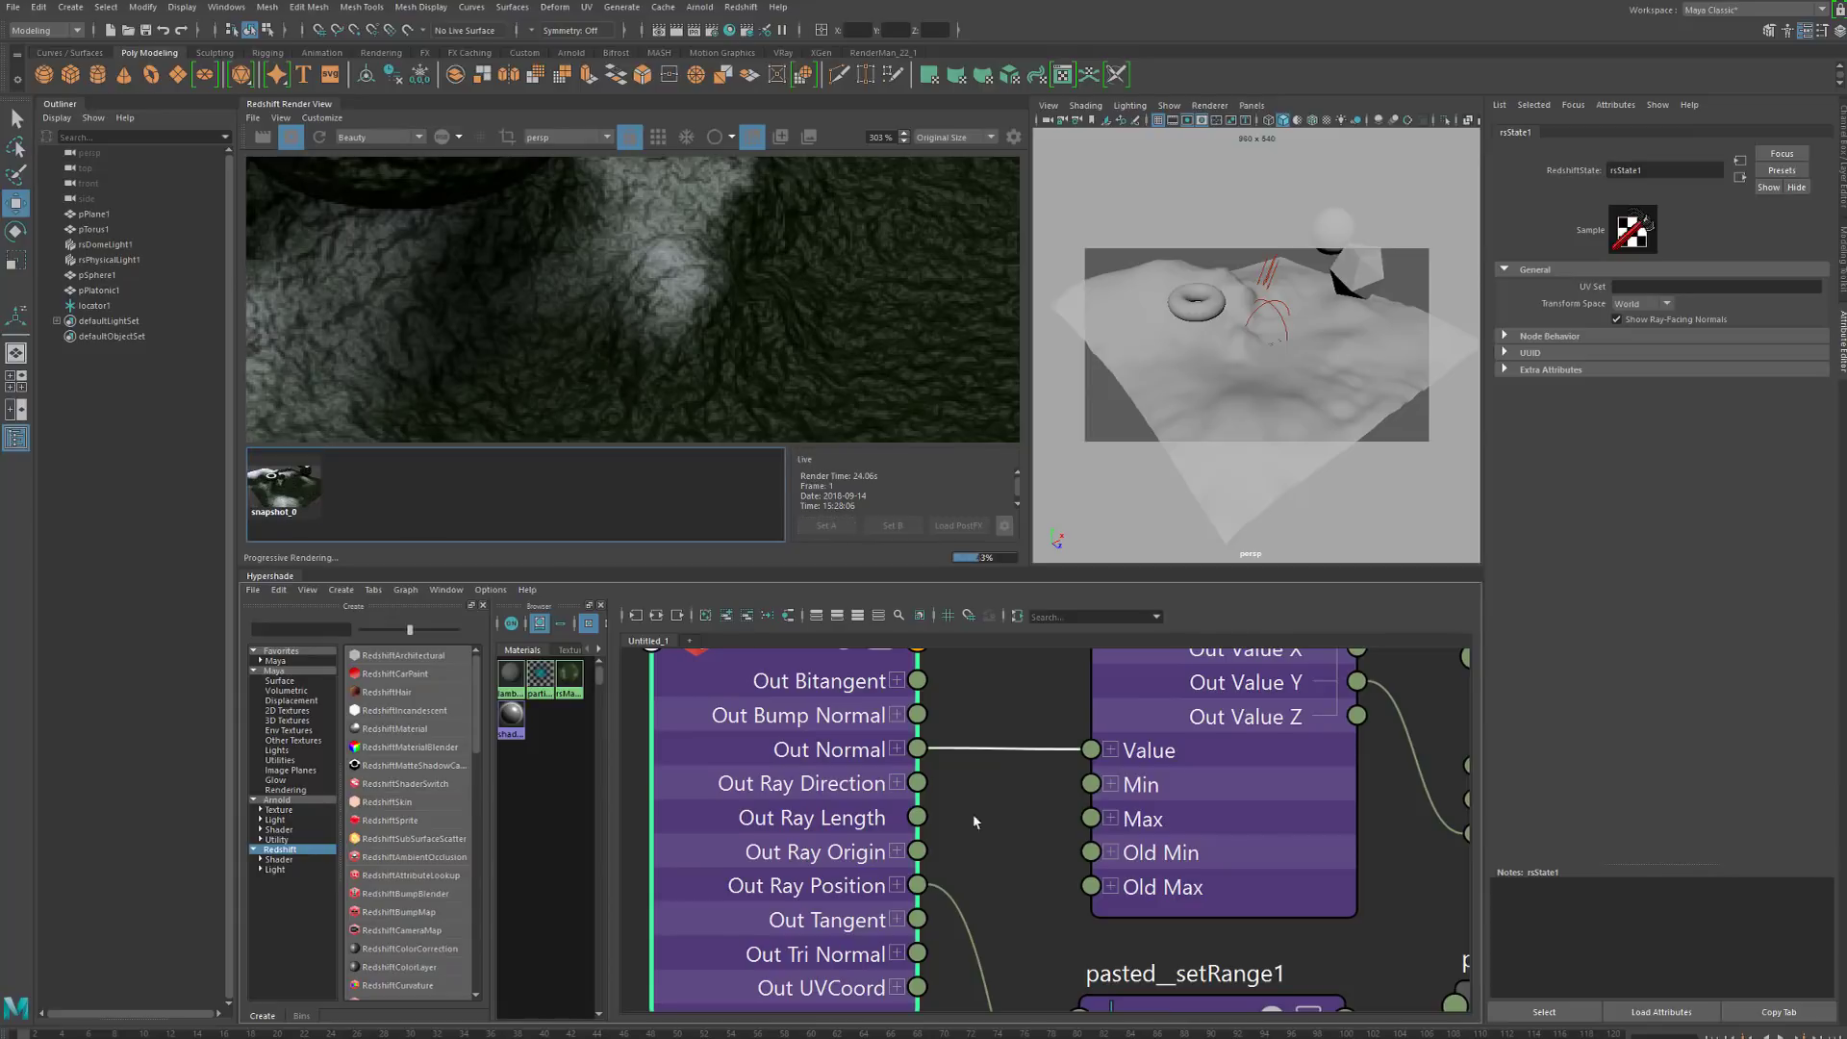
Delete snapshot_0 from the render view and hide the snapshot strip
scroll(976, 812, "down", 5)
scroll(971, 815, "up", 1)
scroll(967, 813, "up", 2)
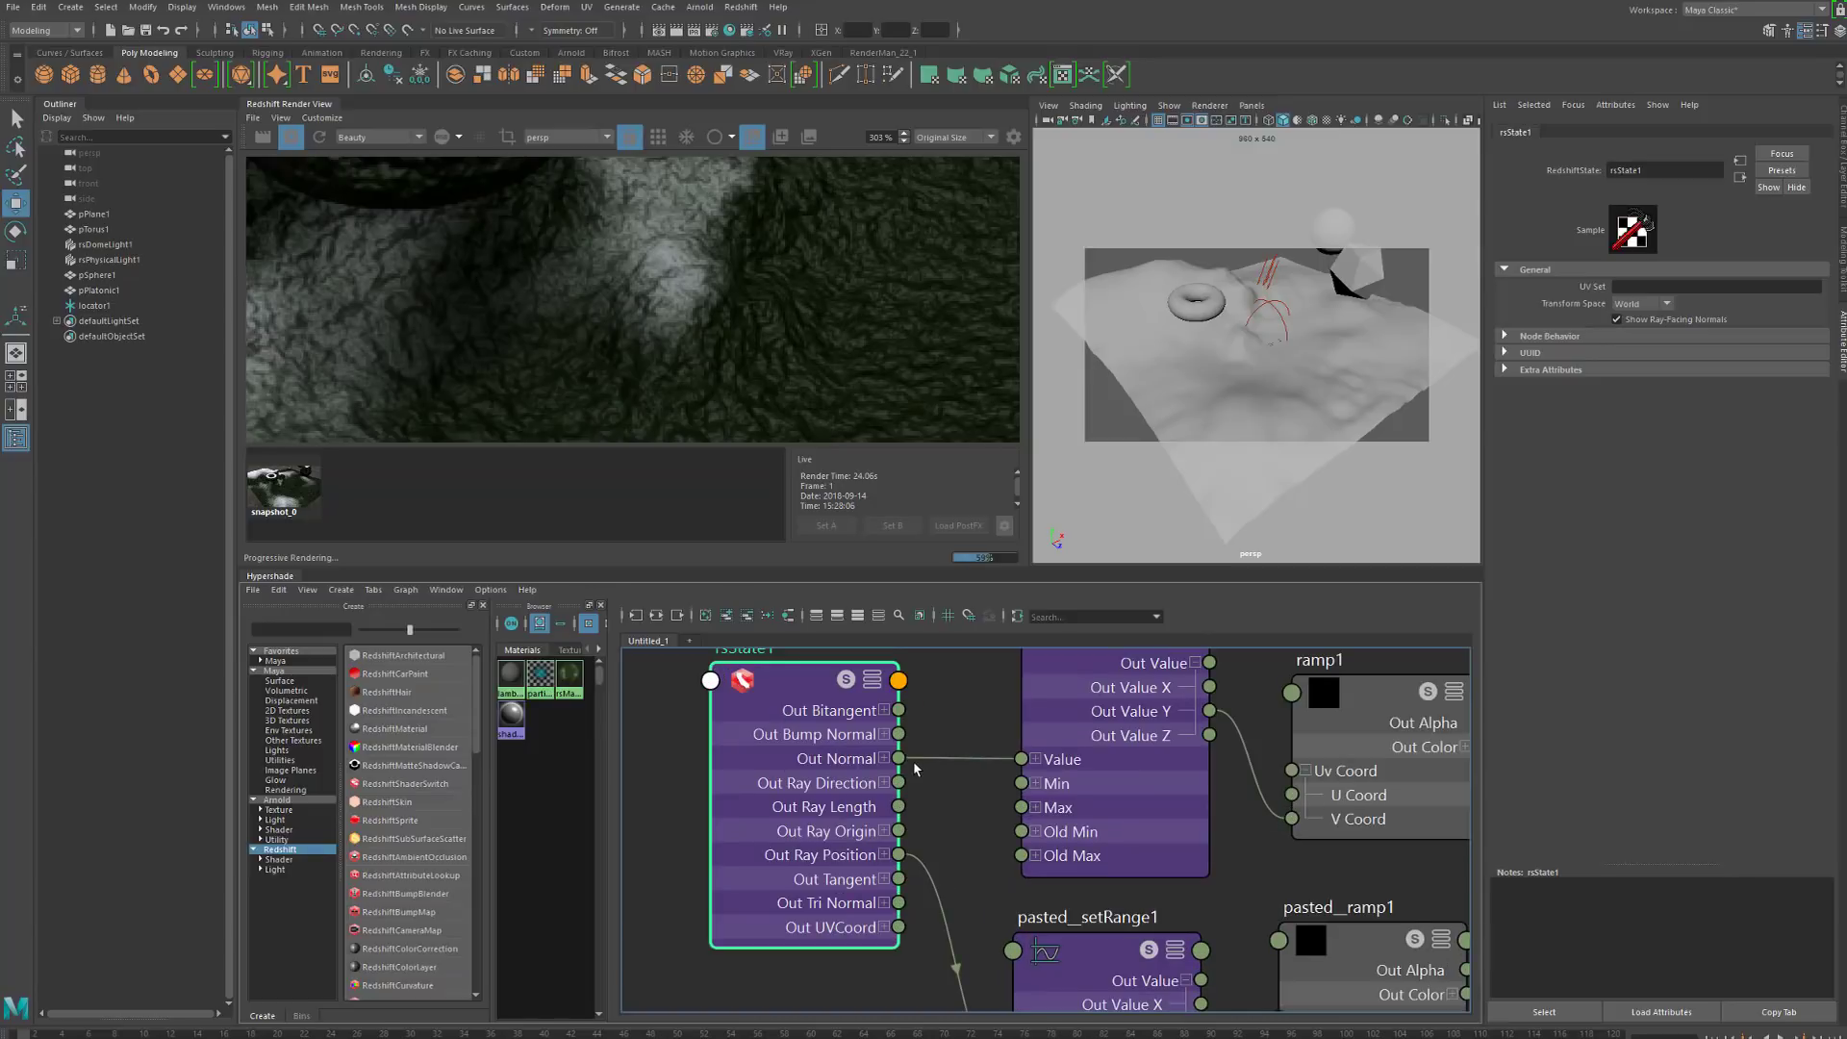
left_click(294, 488)
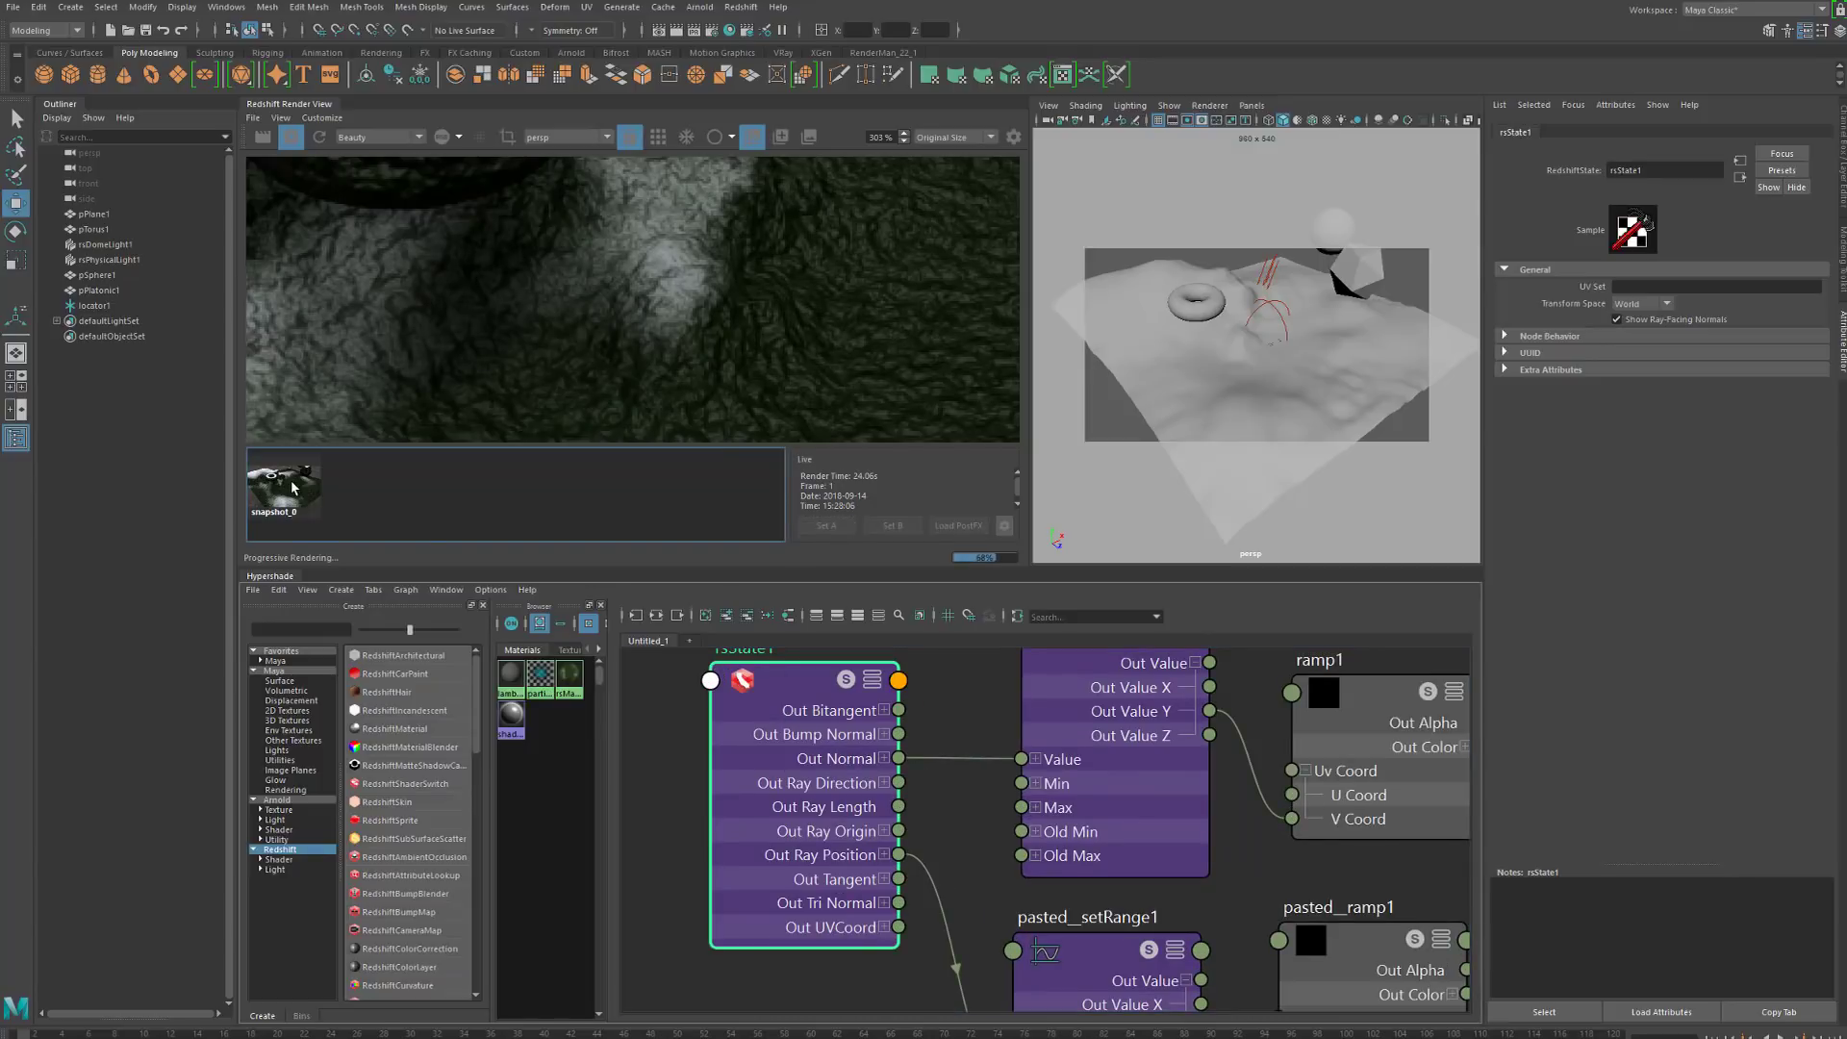
right_click(294, 487)
left_click(308, 534)
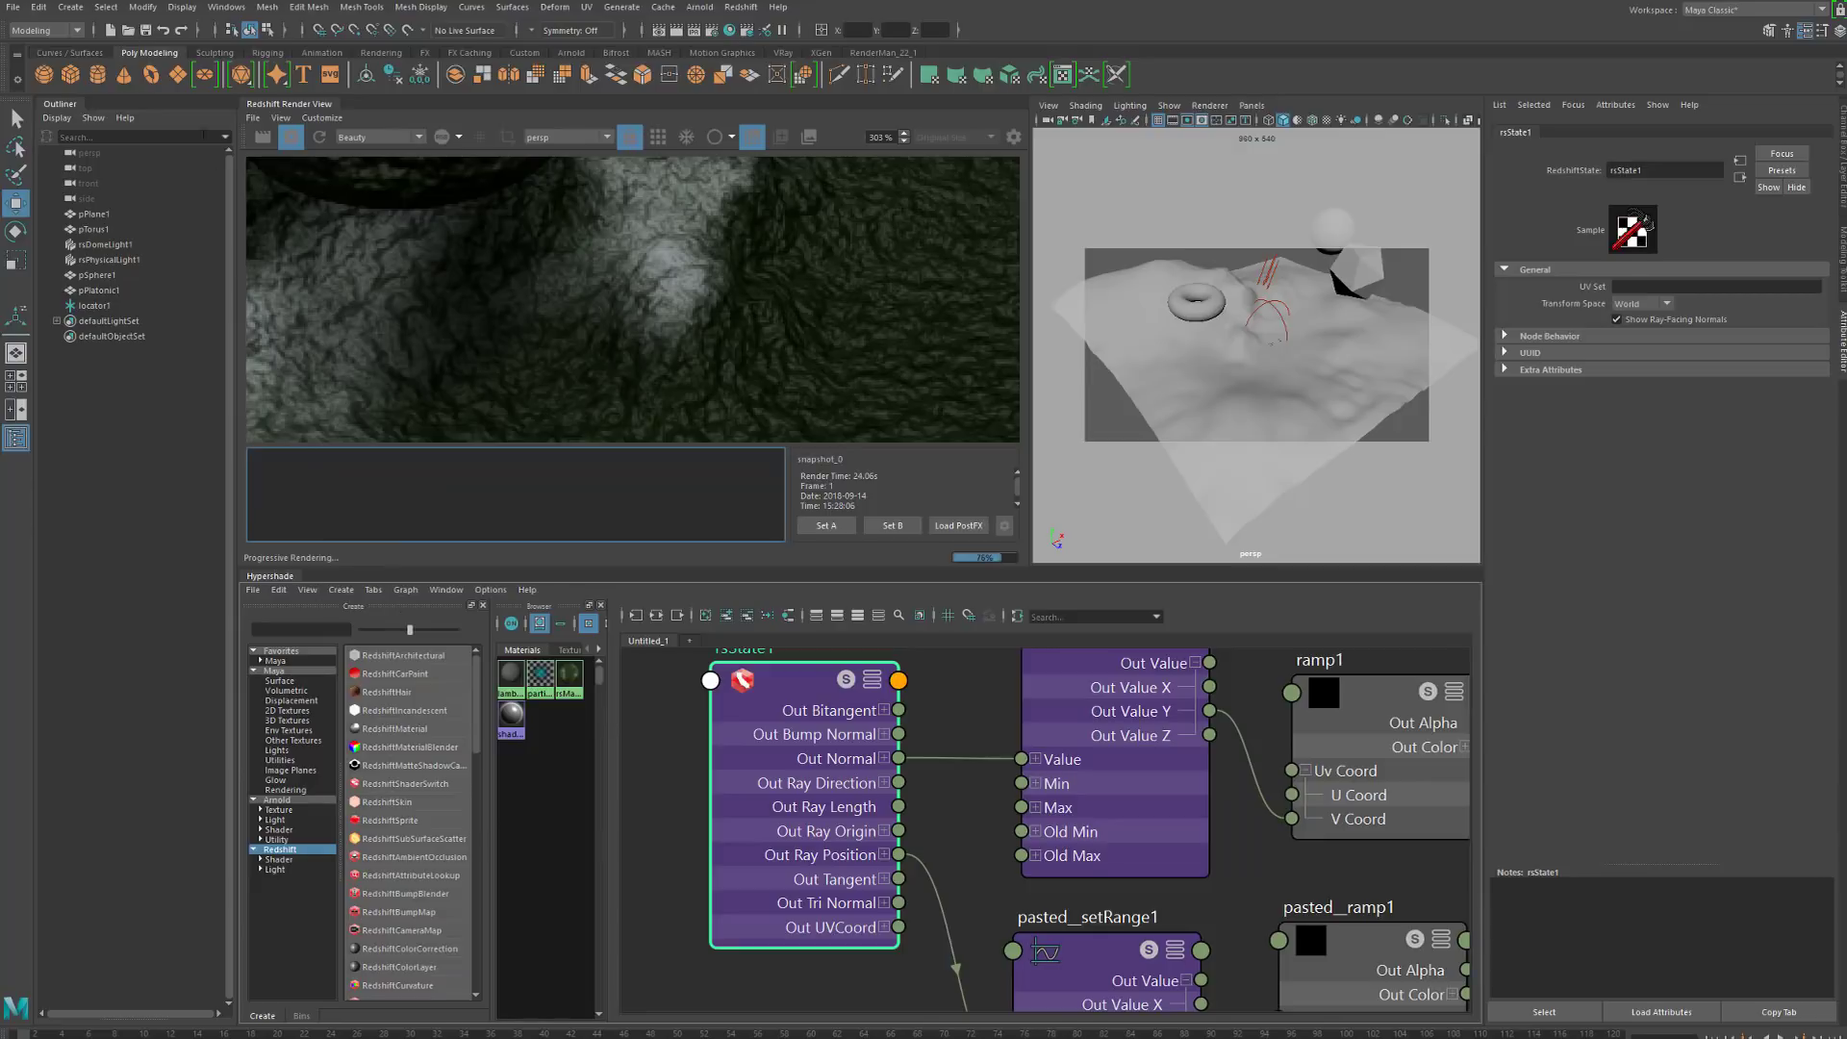
left_click(753, 137)
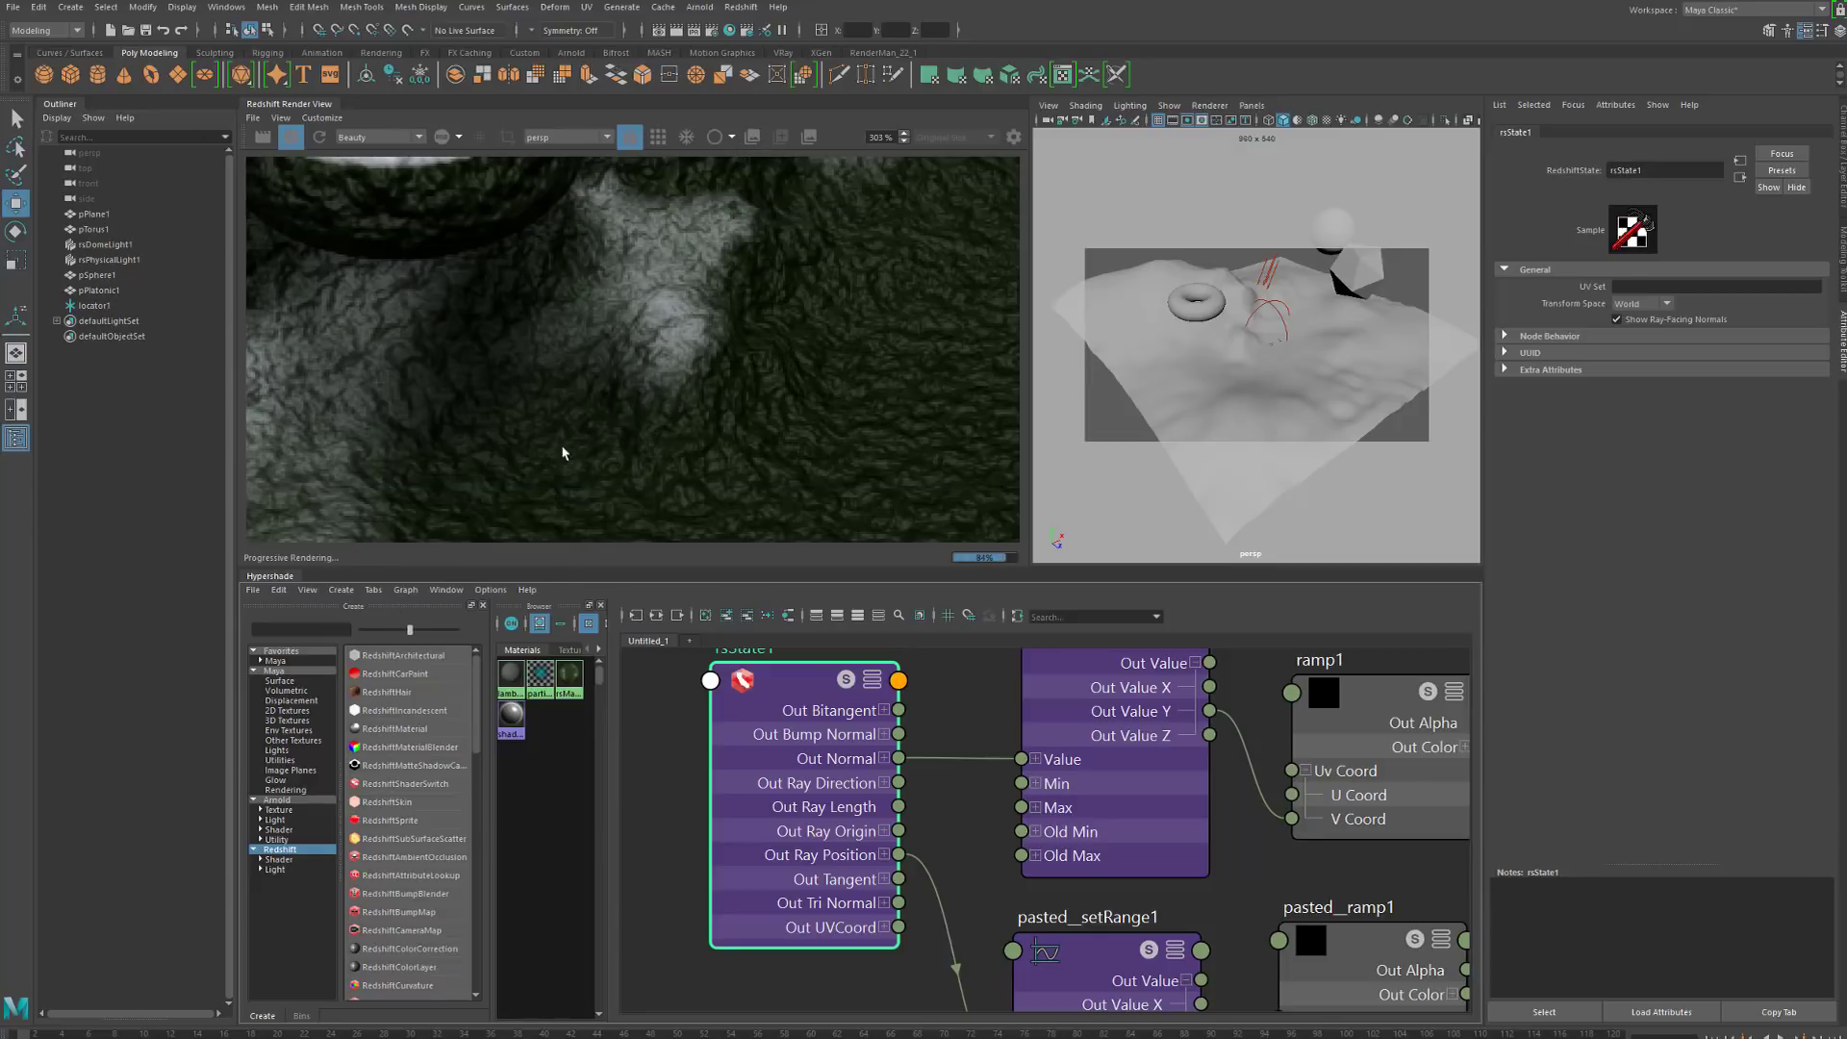
scroll(633, 266, "down", 5)
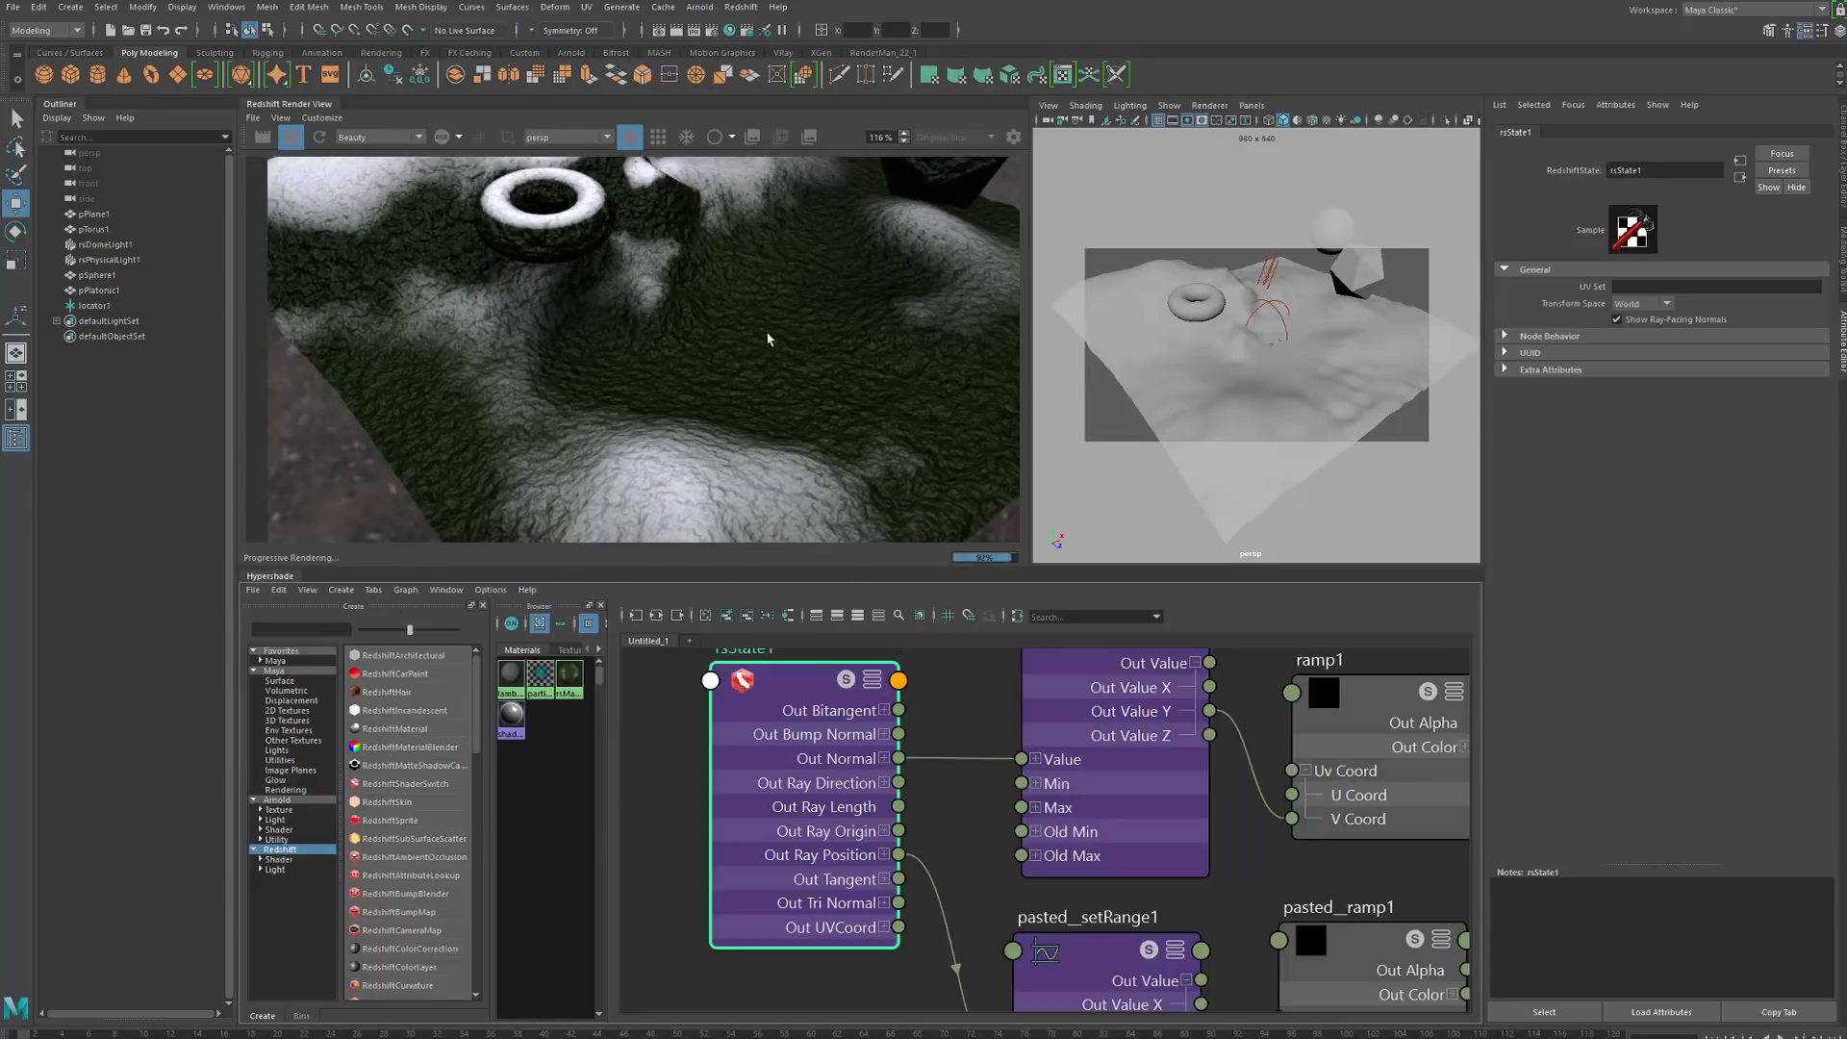
left_click_drag(700, 341, 690, 354)
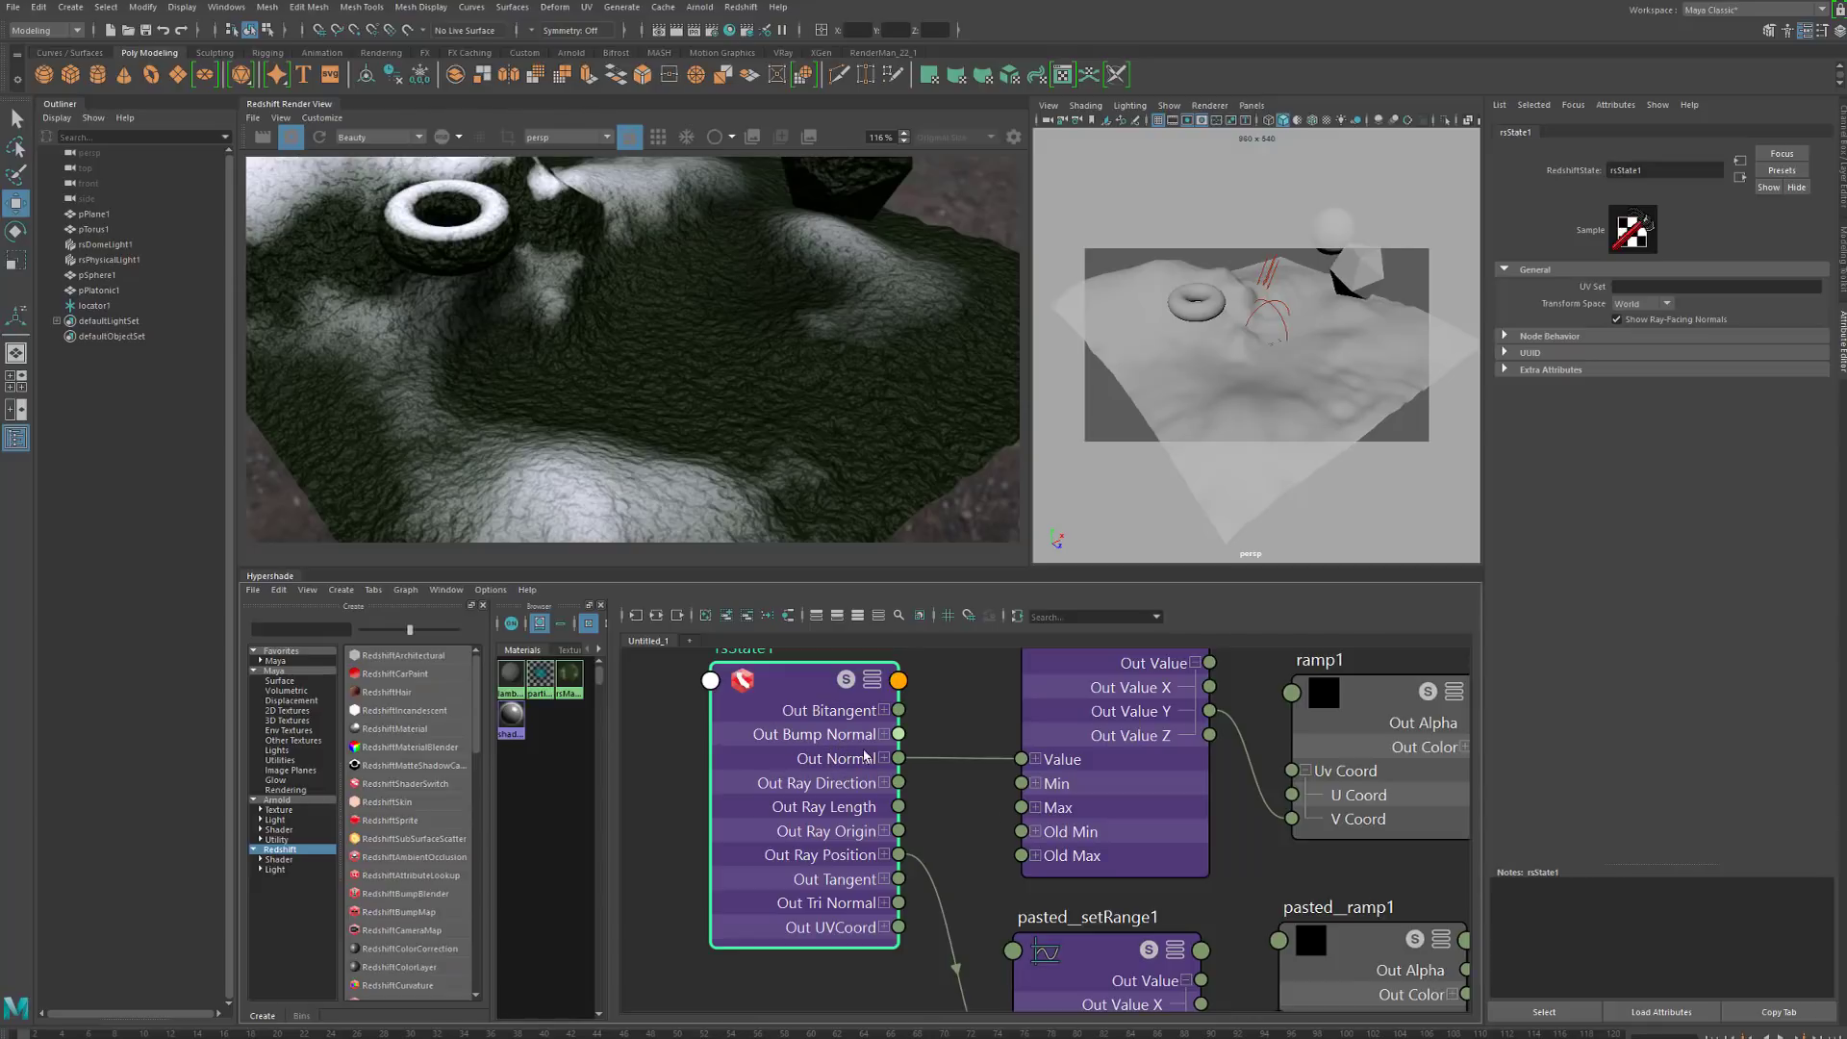
middle_click_drag(999, 823, 817, 865, "alt")
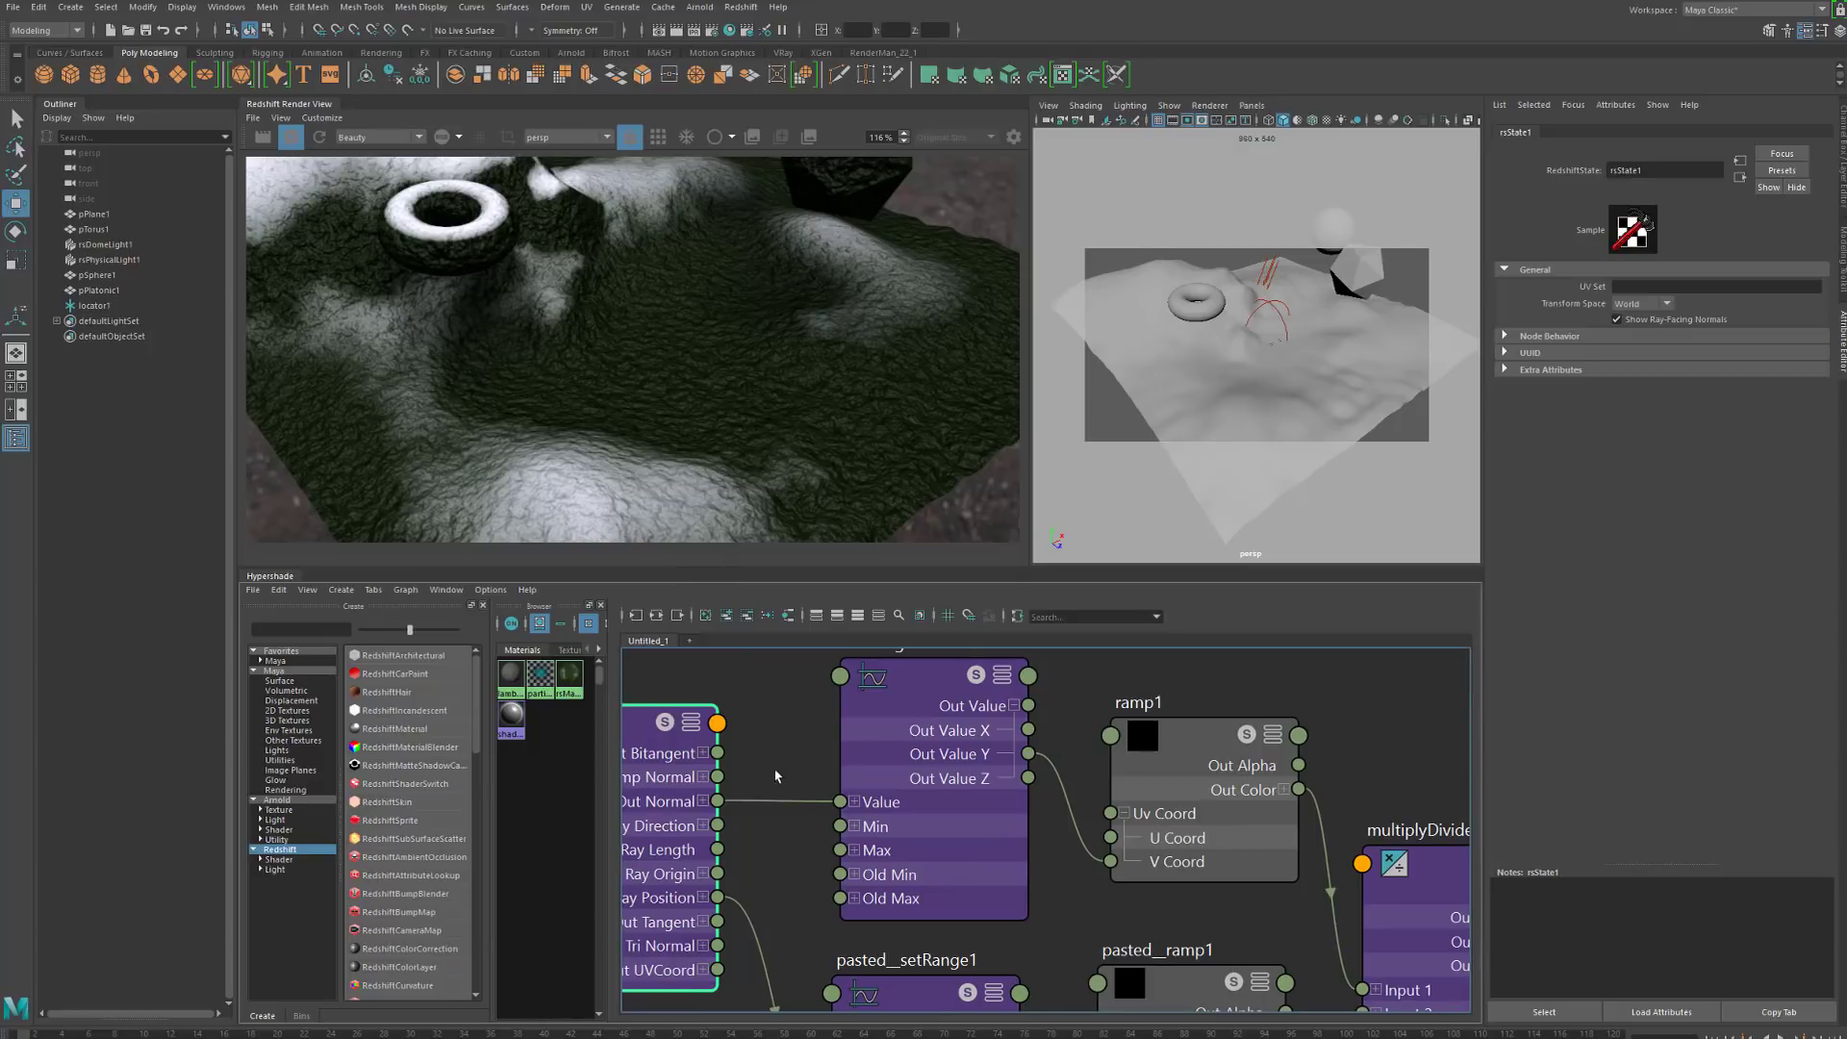
middle_click_drag(780, 750, 878, 750, "alt")
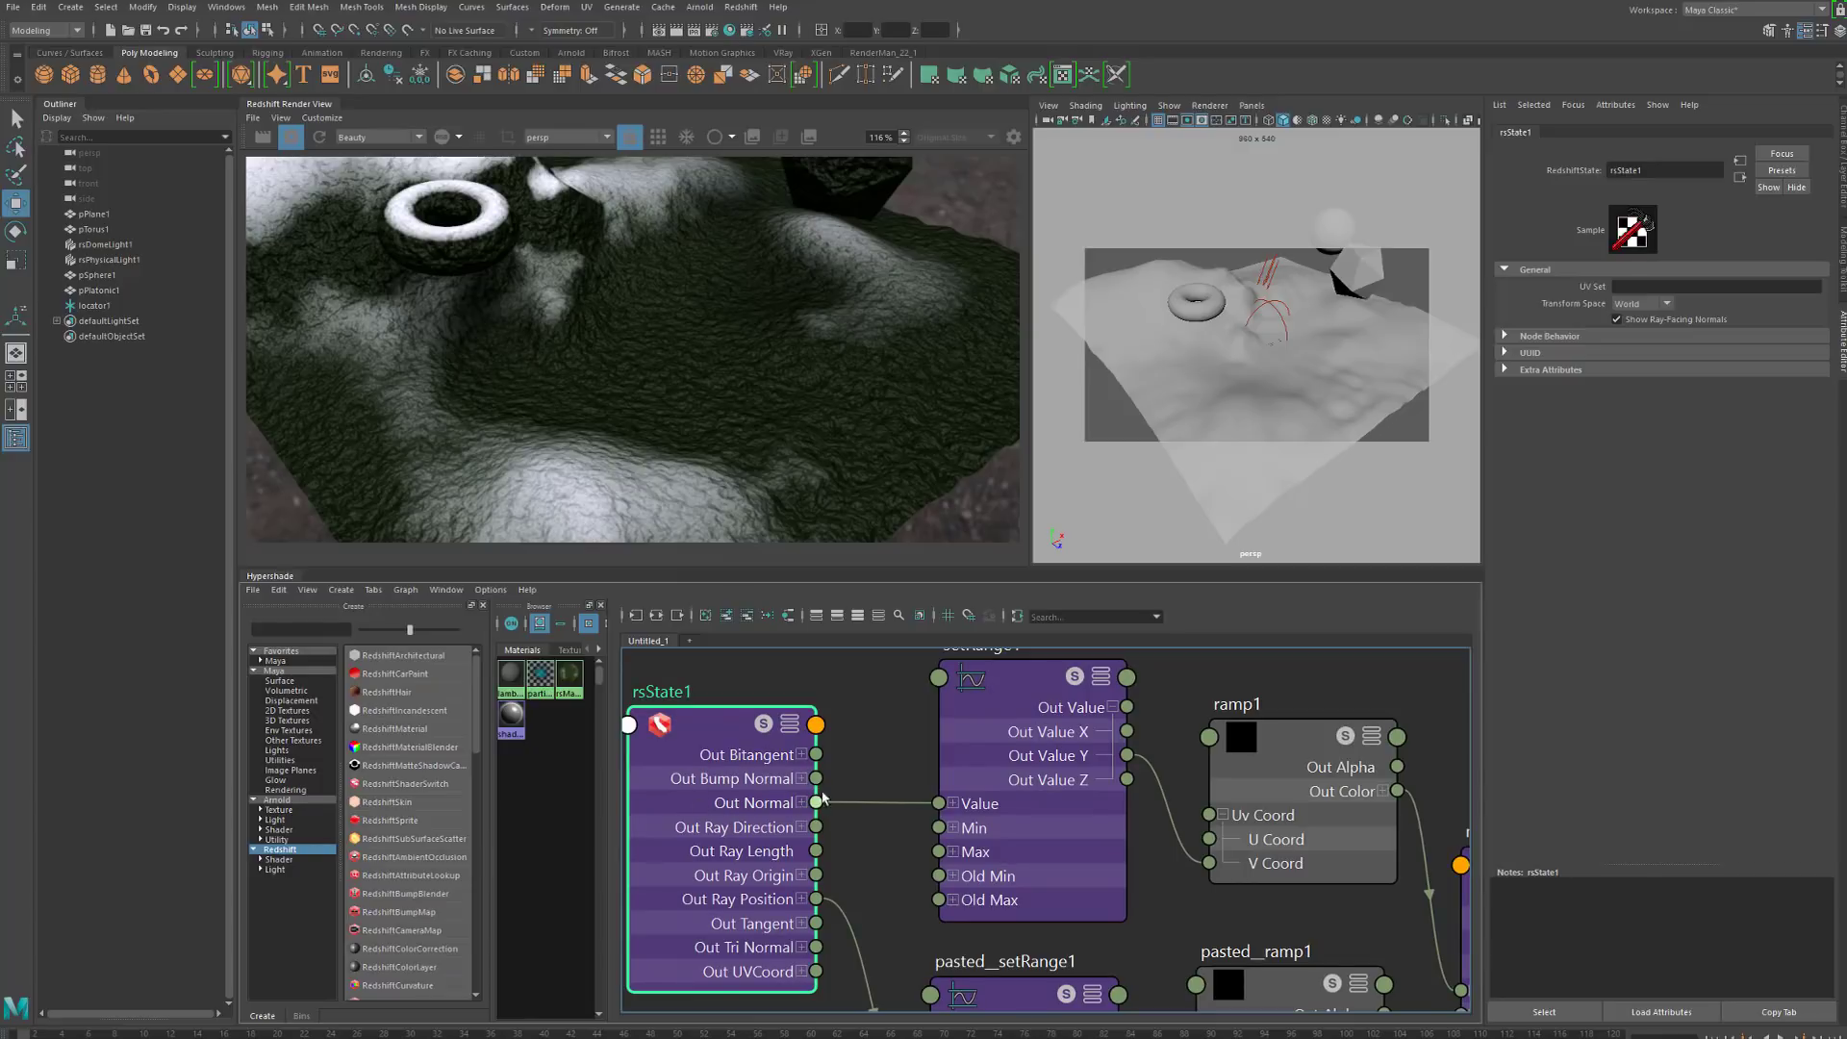
Lower the Height Scale of rsBumpMap1 to 0.530
left_click(1175, 902)
scroll(1189, 898, "down", 6)
middle_click_drag(1256, 787, 1047, 719, "alt")
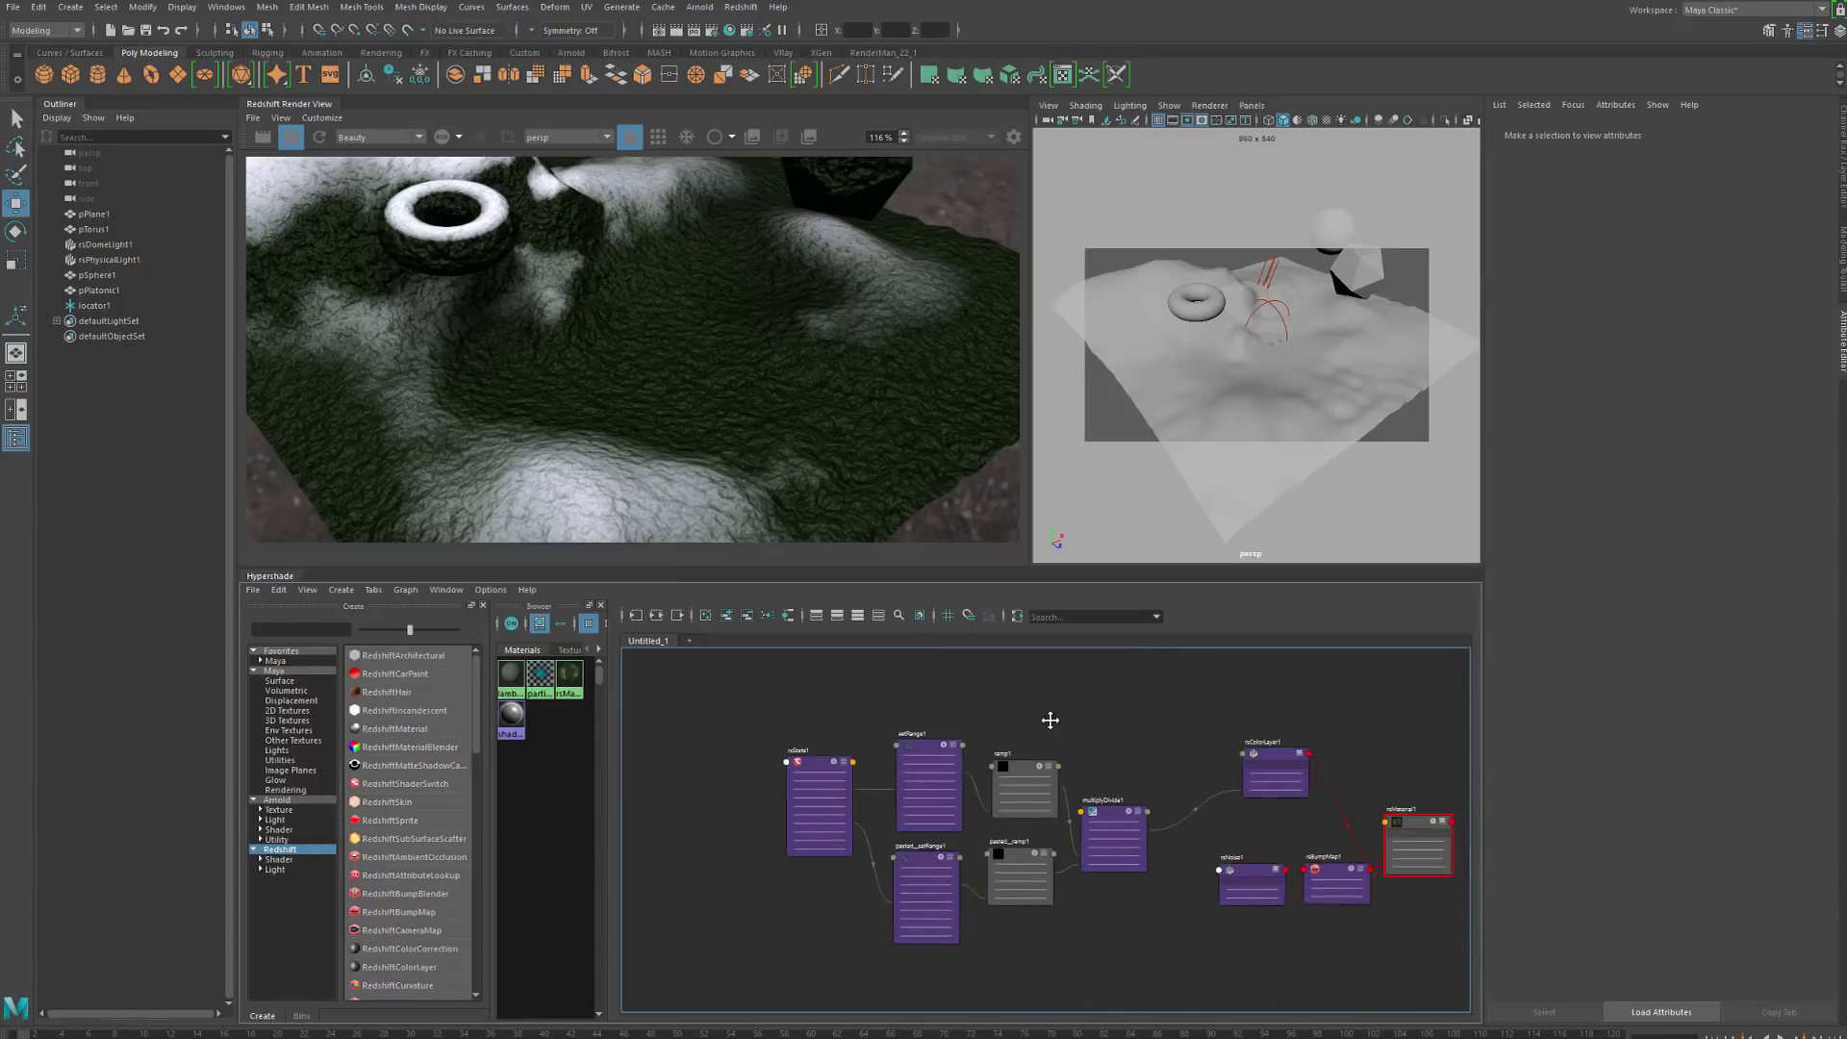
scroll(1172, 864, "up", 6)
middle_click_drag(1261, 797, 1015, 809, "alt")
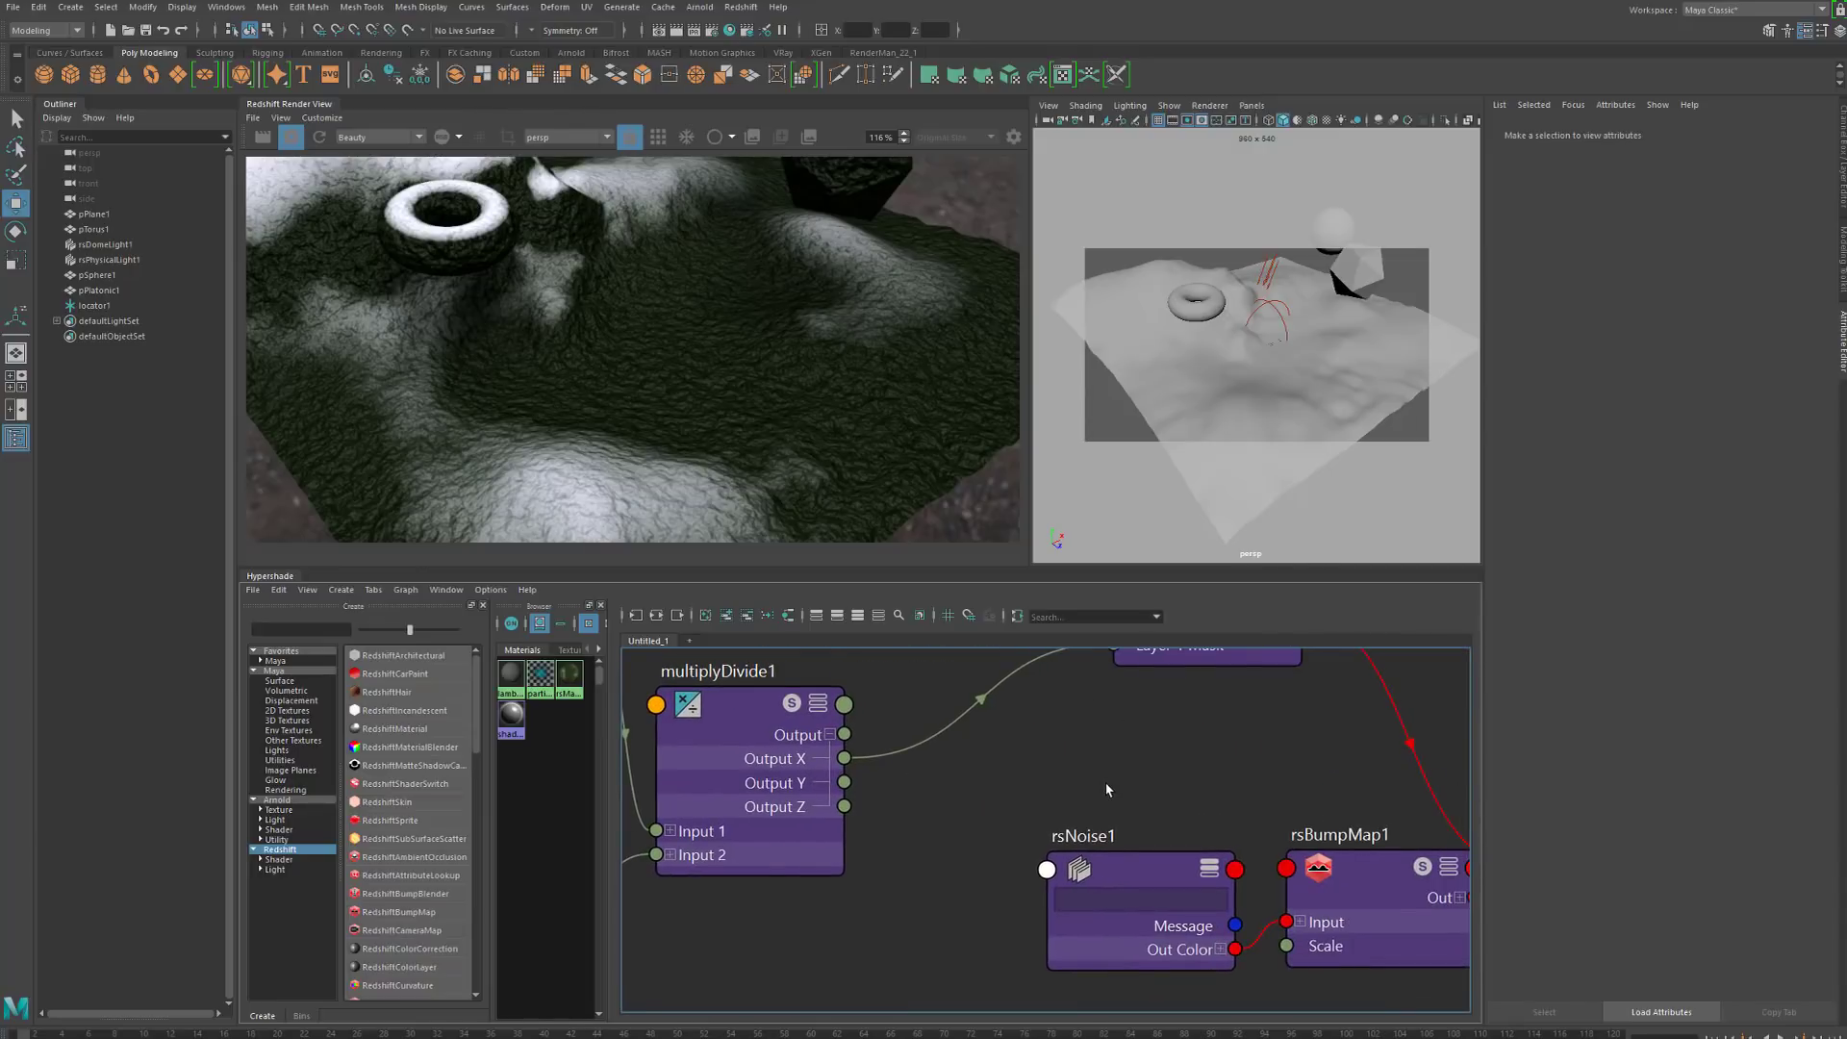
scroll(1106, 787, "down", 2)
middle_click_drag(1203, 787, 1025, 784, "alt")
left_click(1147, 902)
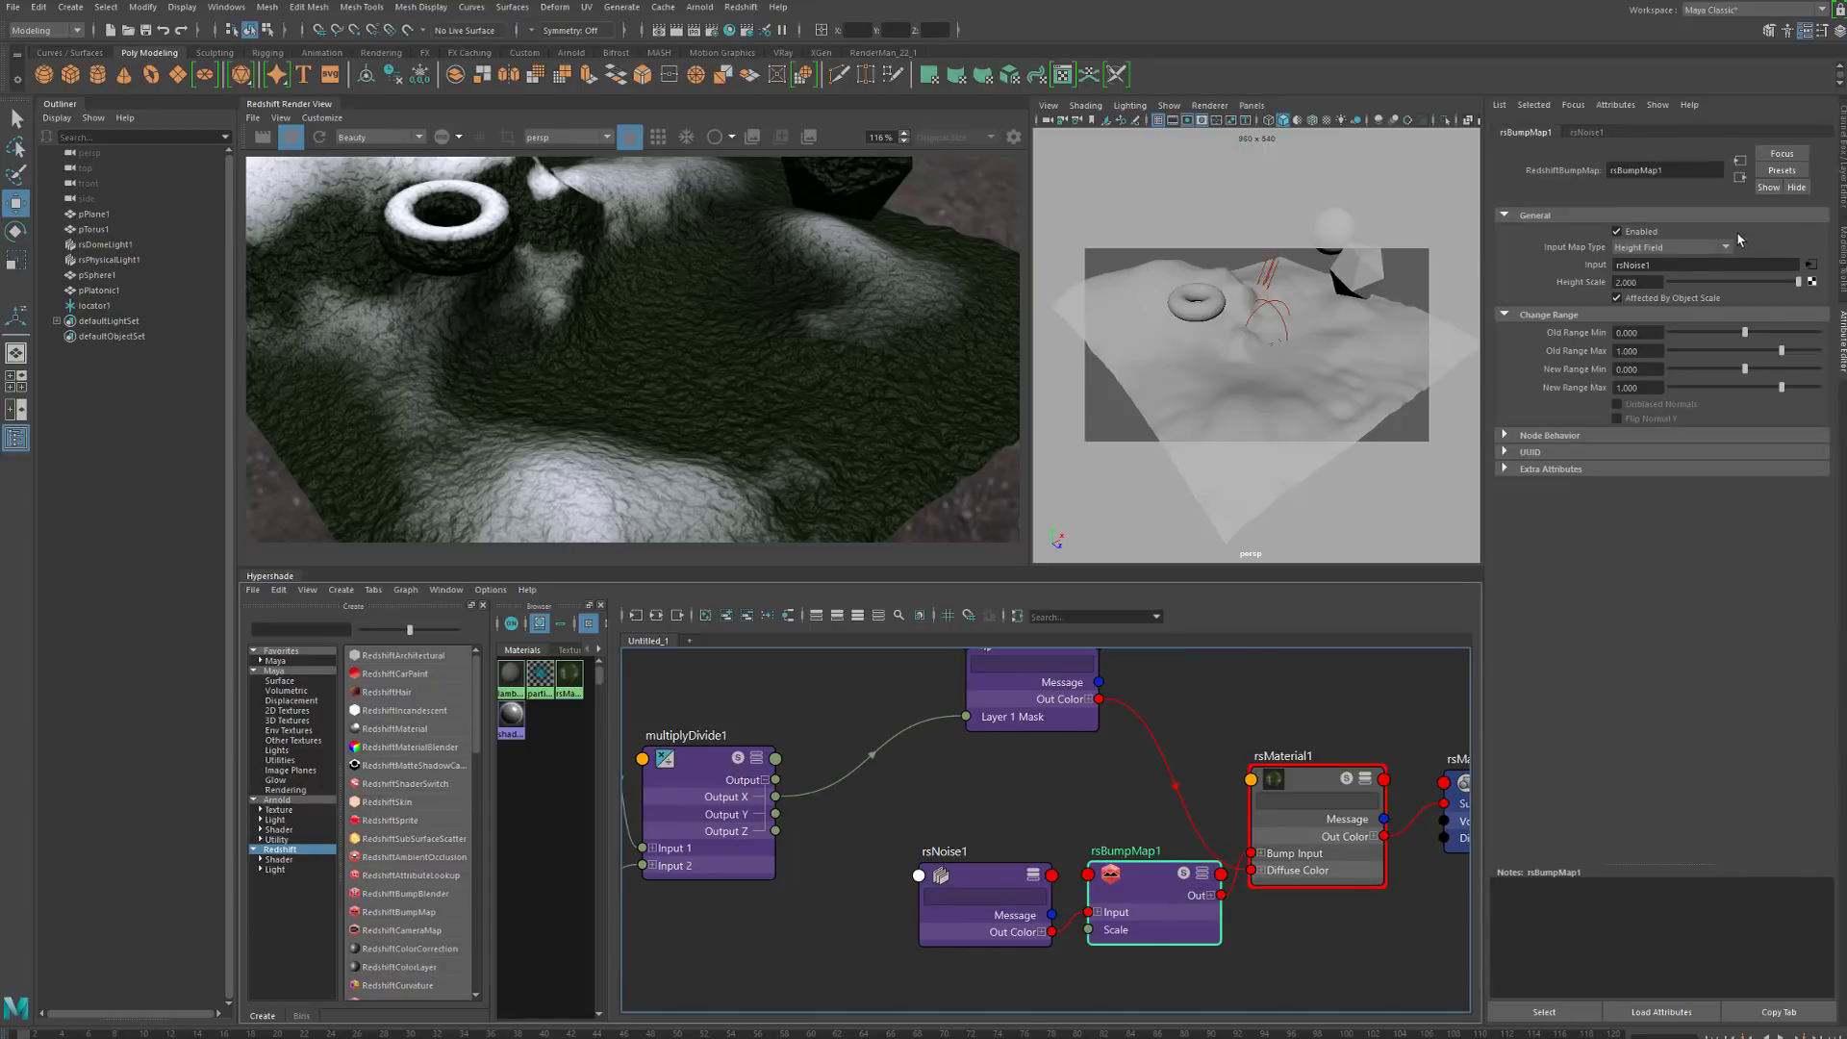
left_click_drag(1704, 285, 1751, 289)
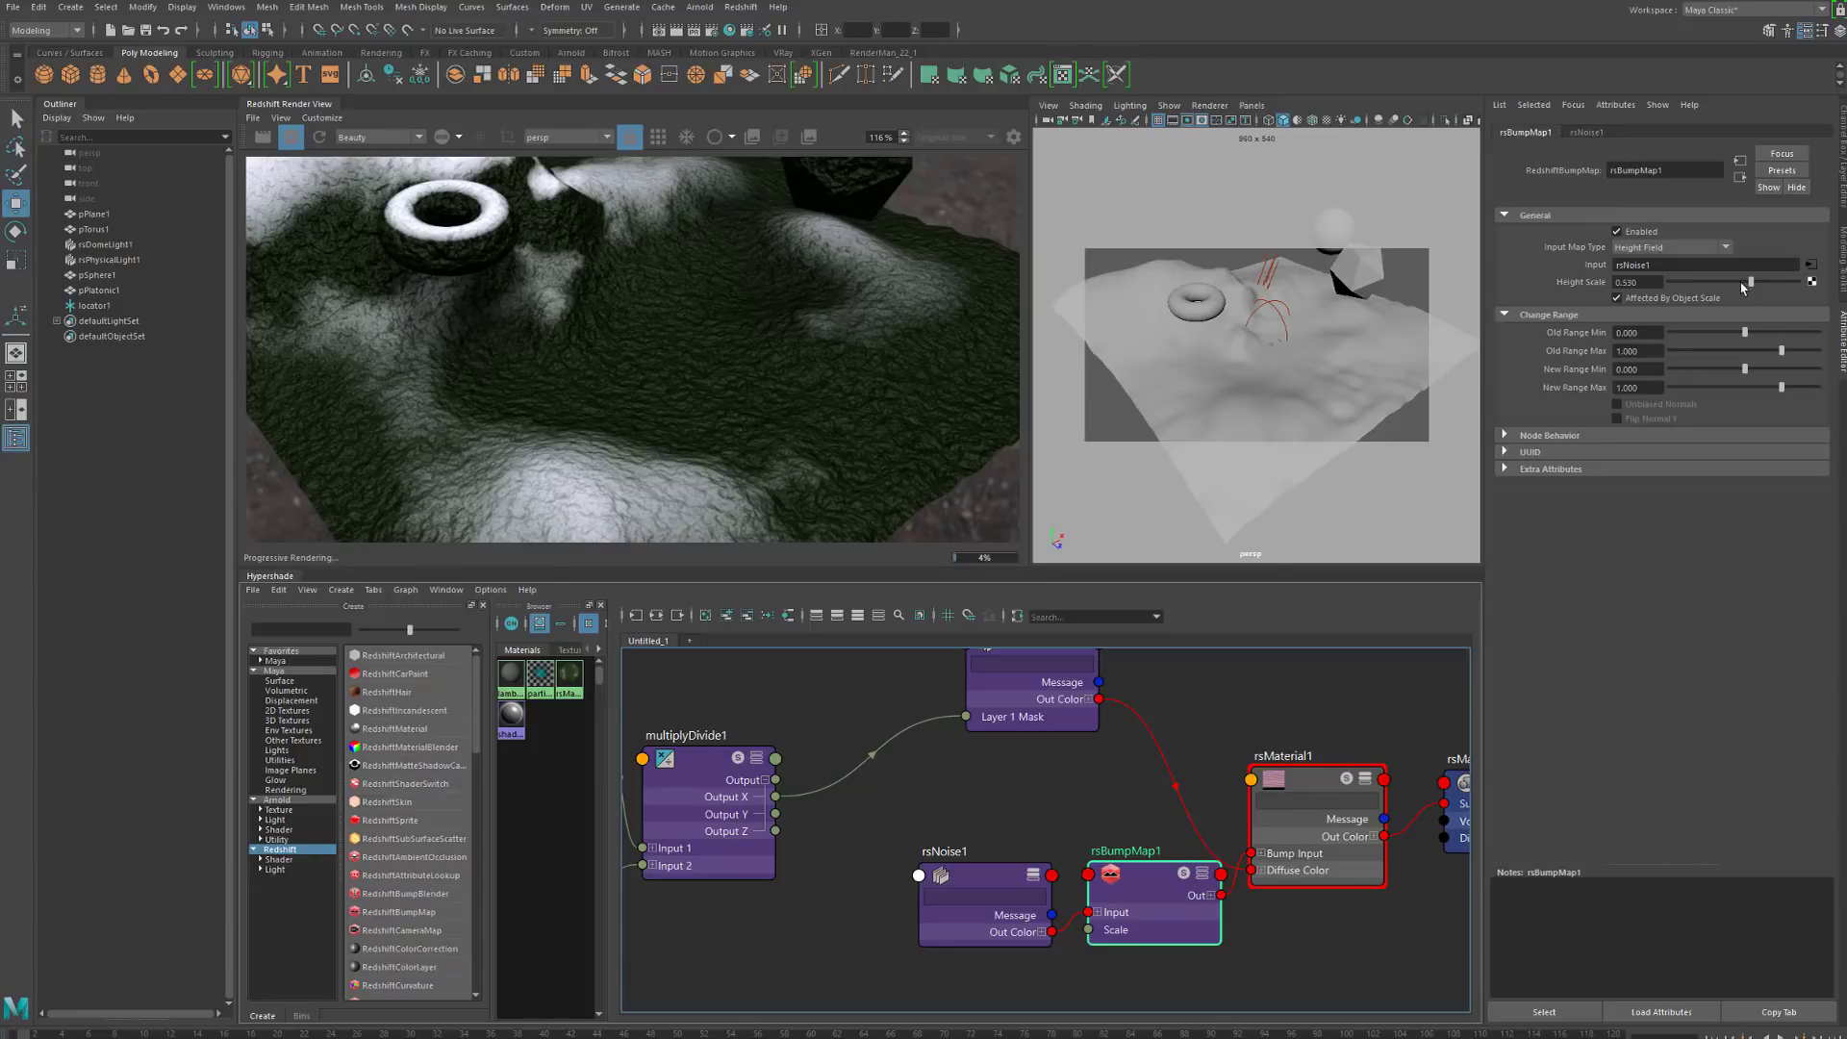
left_click_drag(1140, 905, 1135, 921)
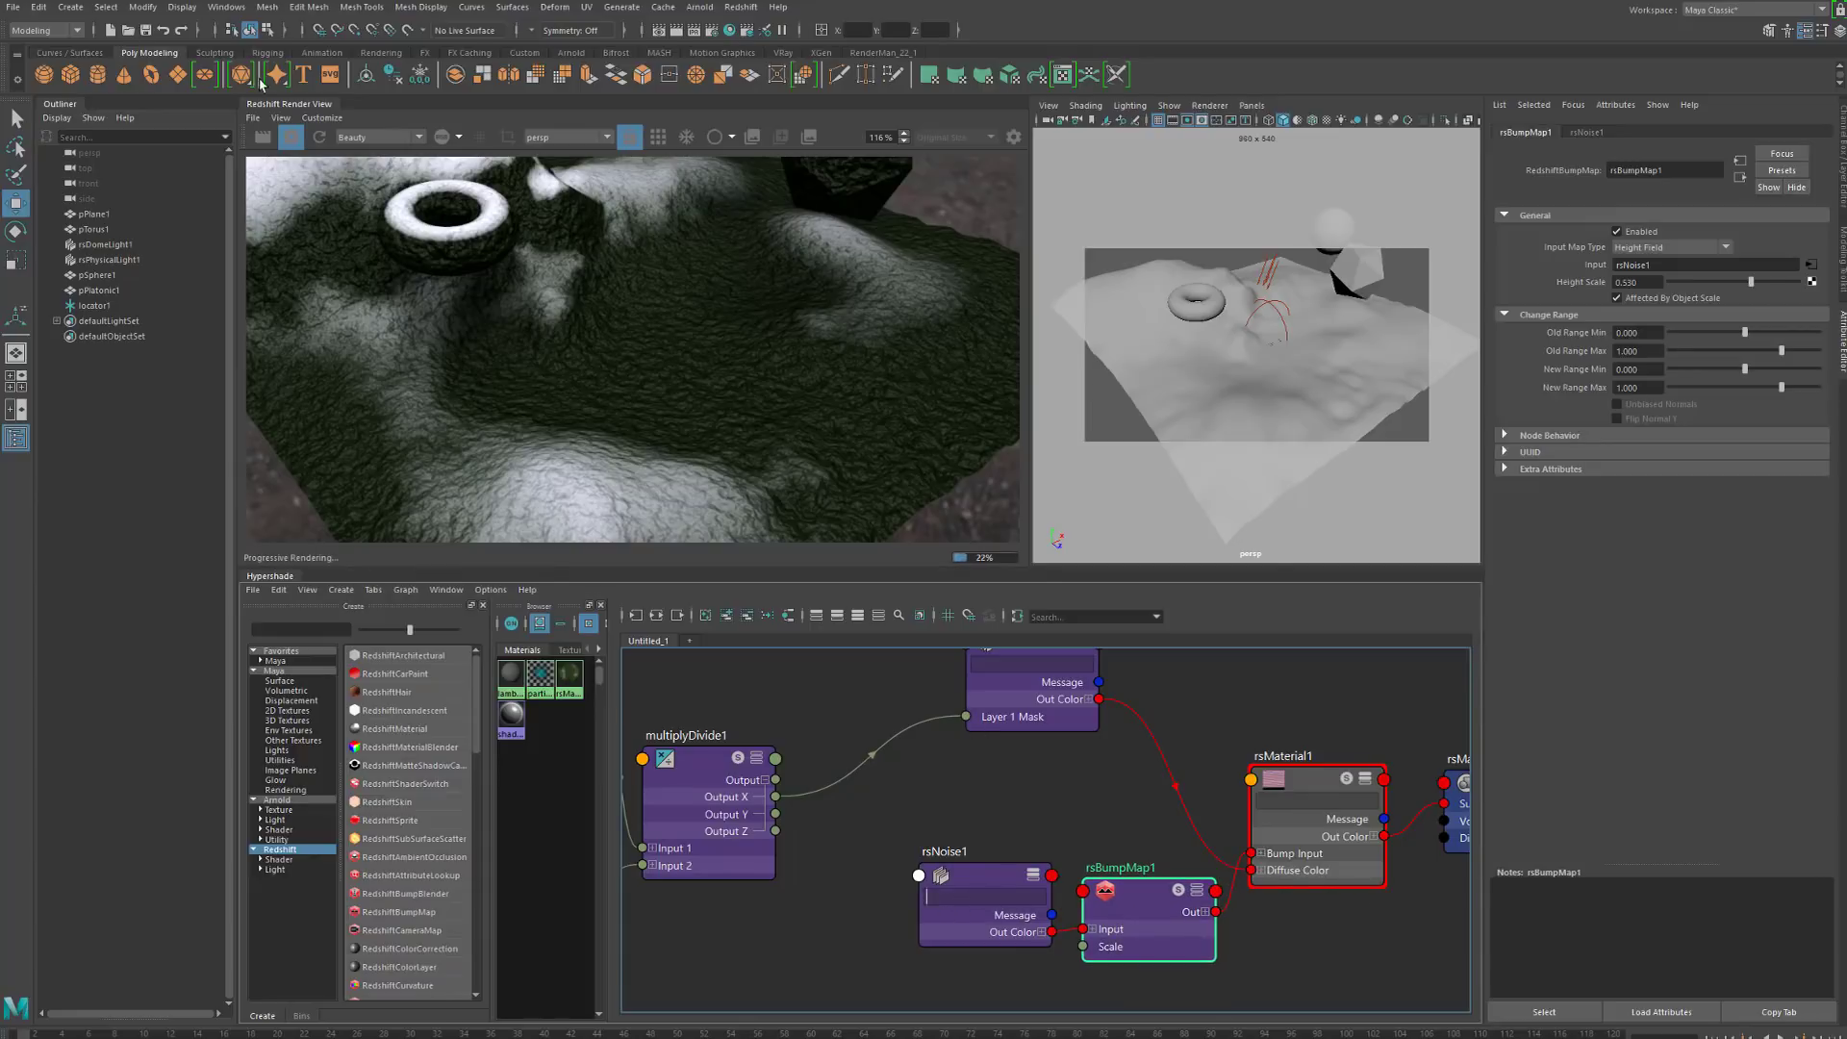
Restart the live Redshift render to check the reduced bump and briefly show the snapshot strip
left_click(291, 137)
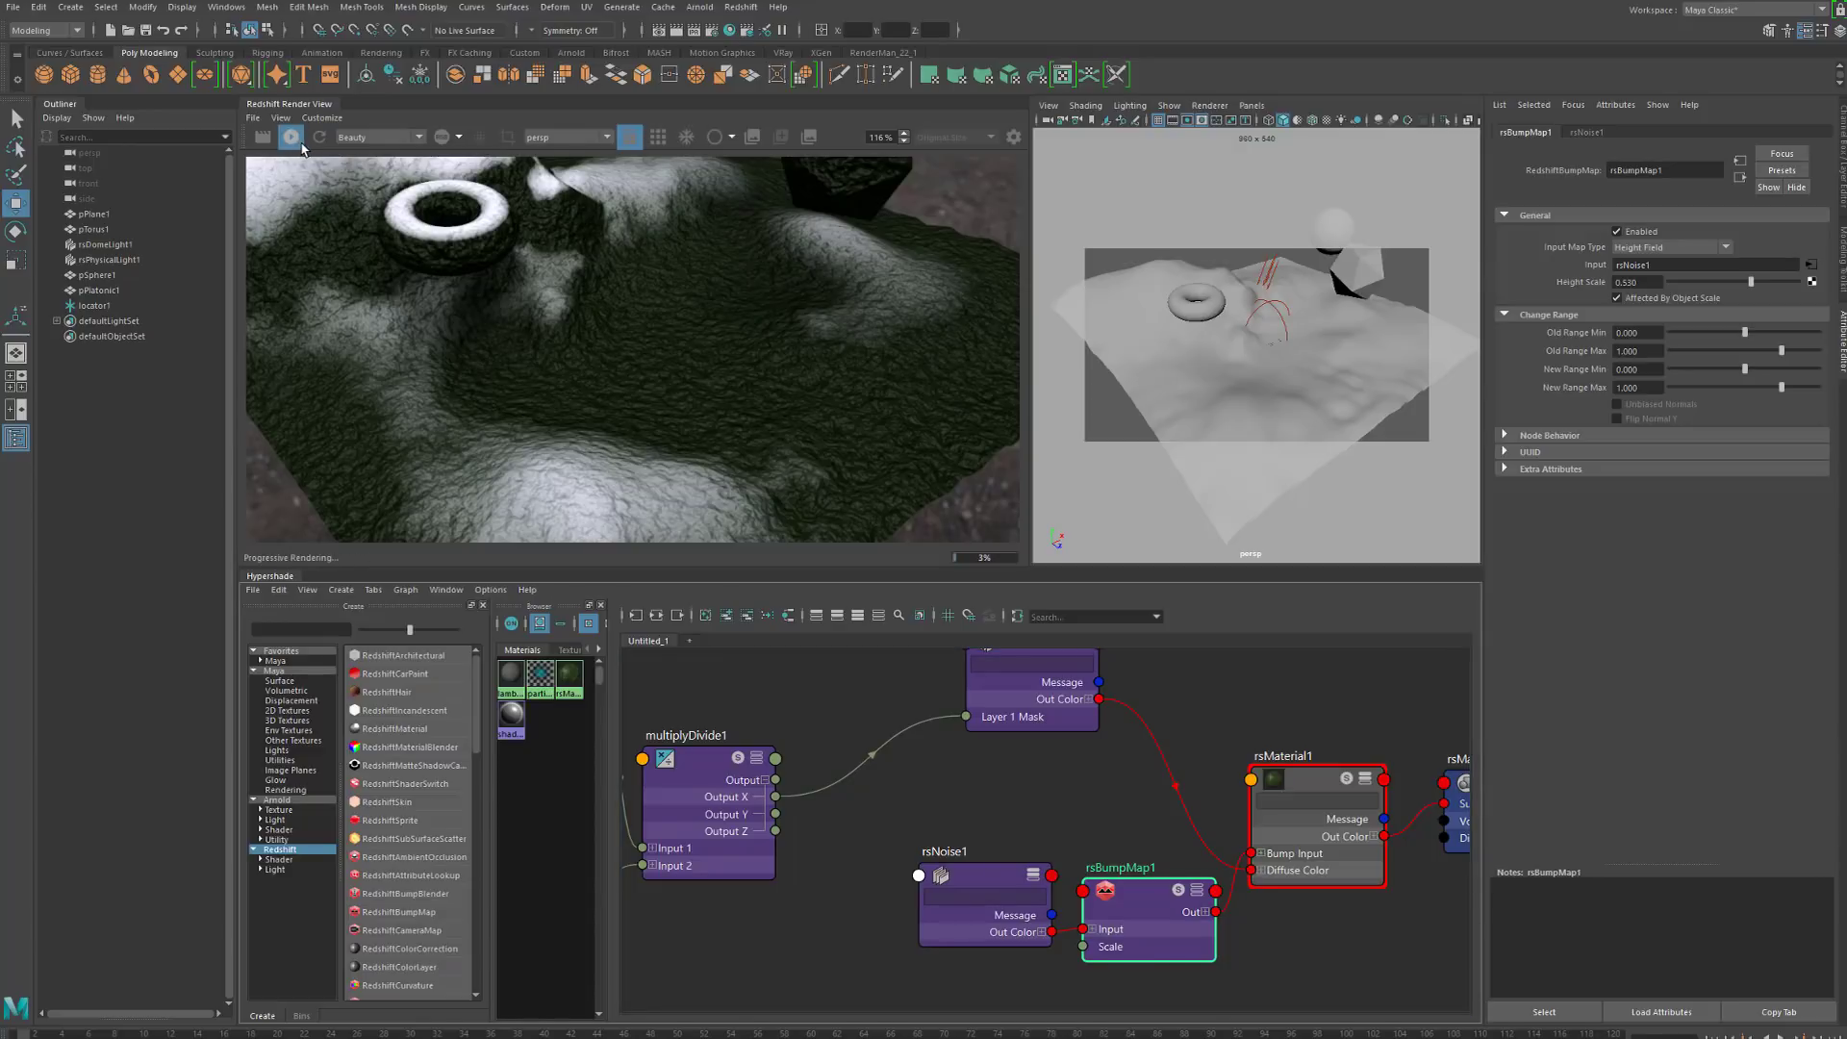
left_click(292, 136)
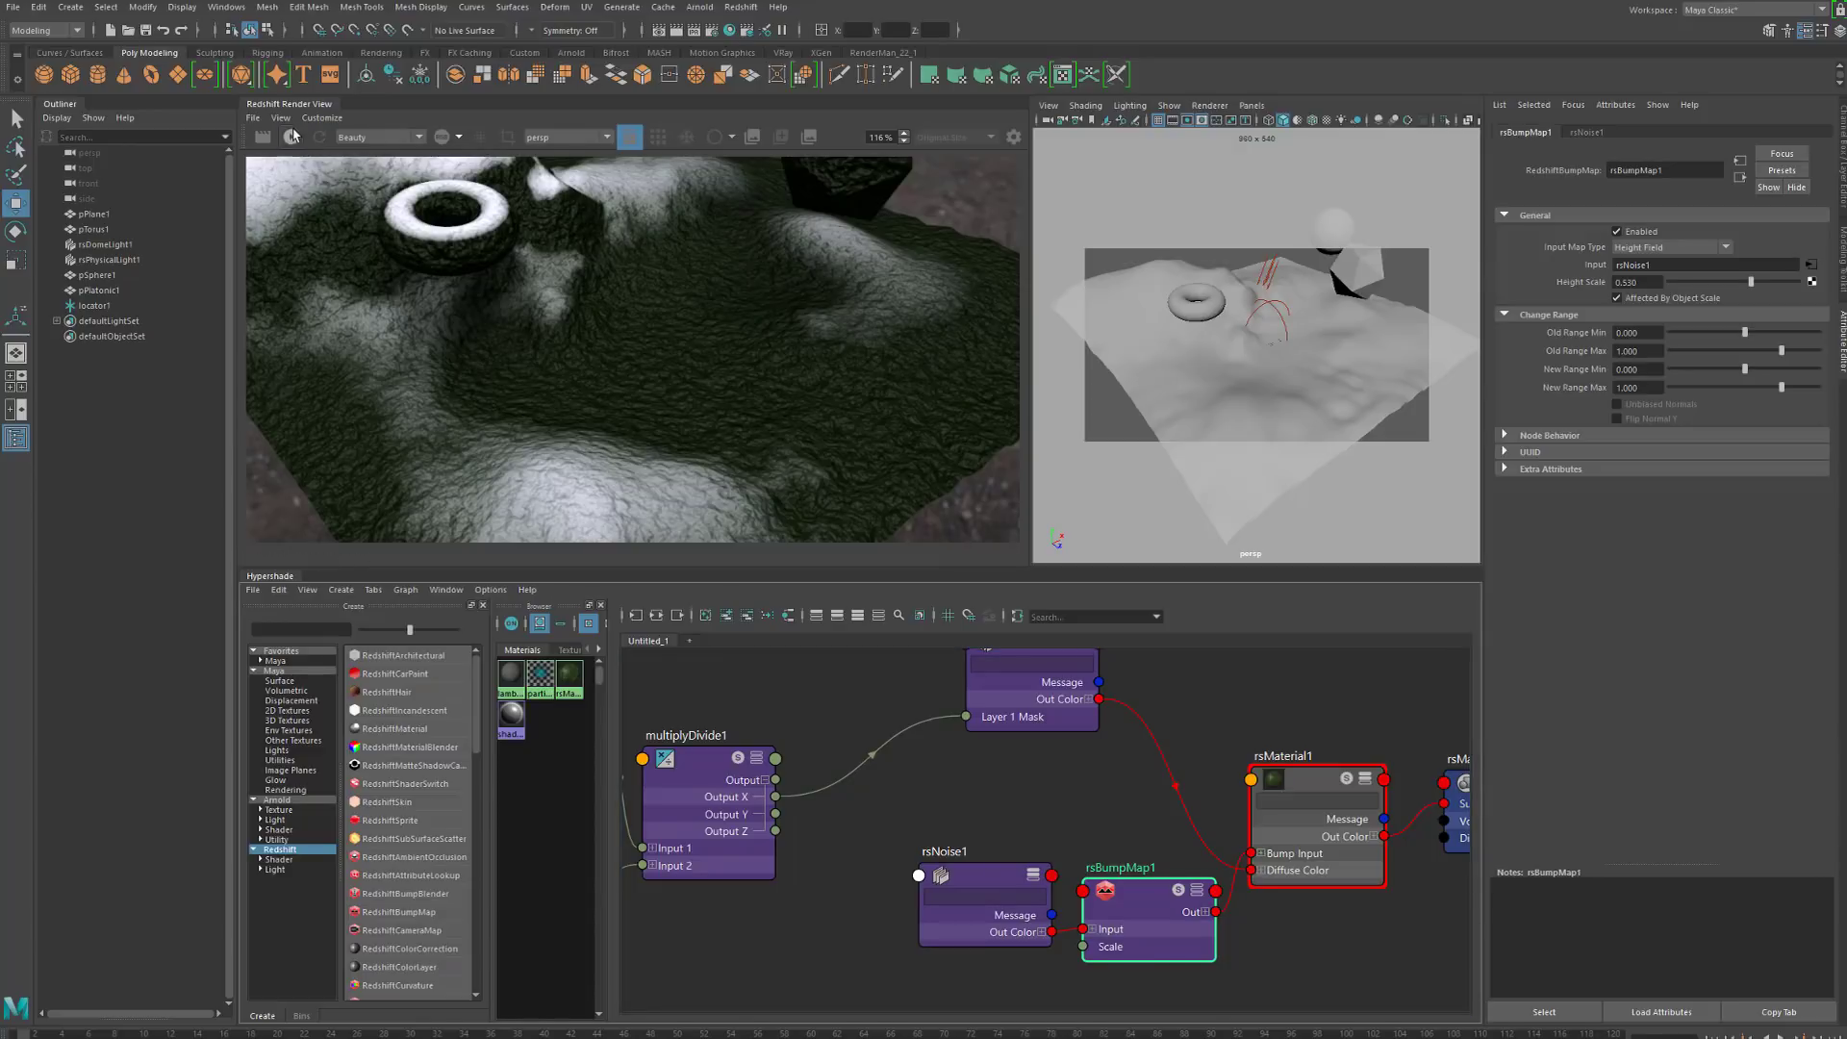
left_click(291, 136)
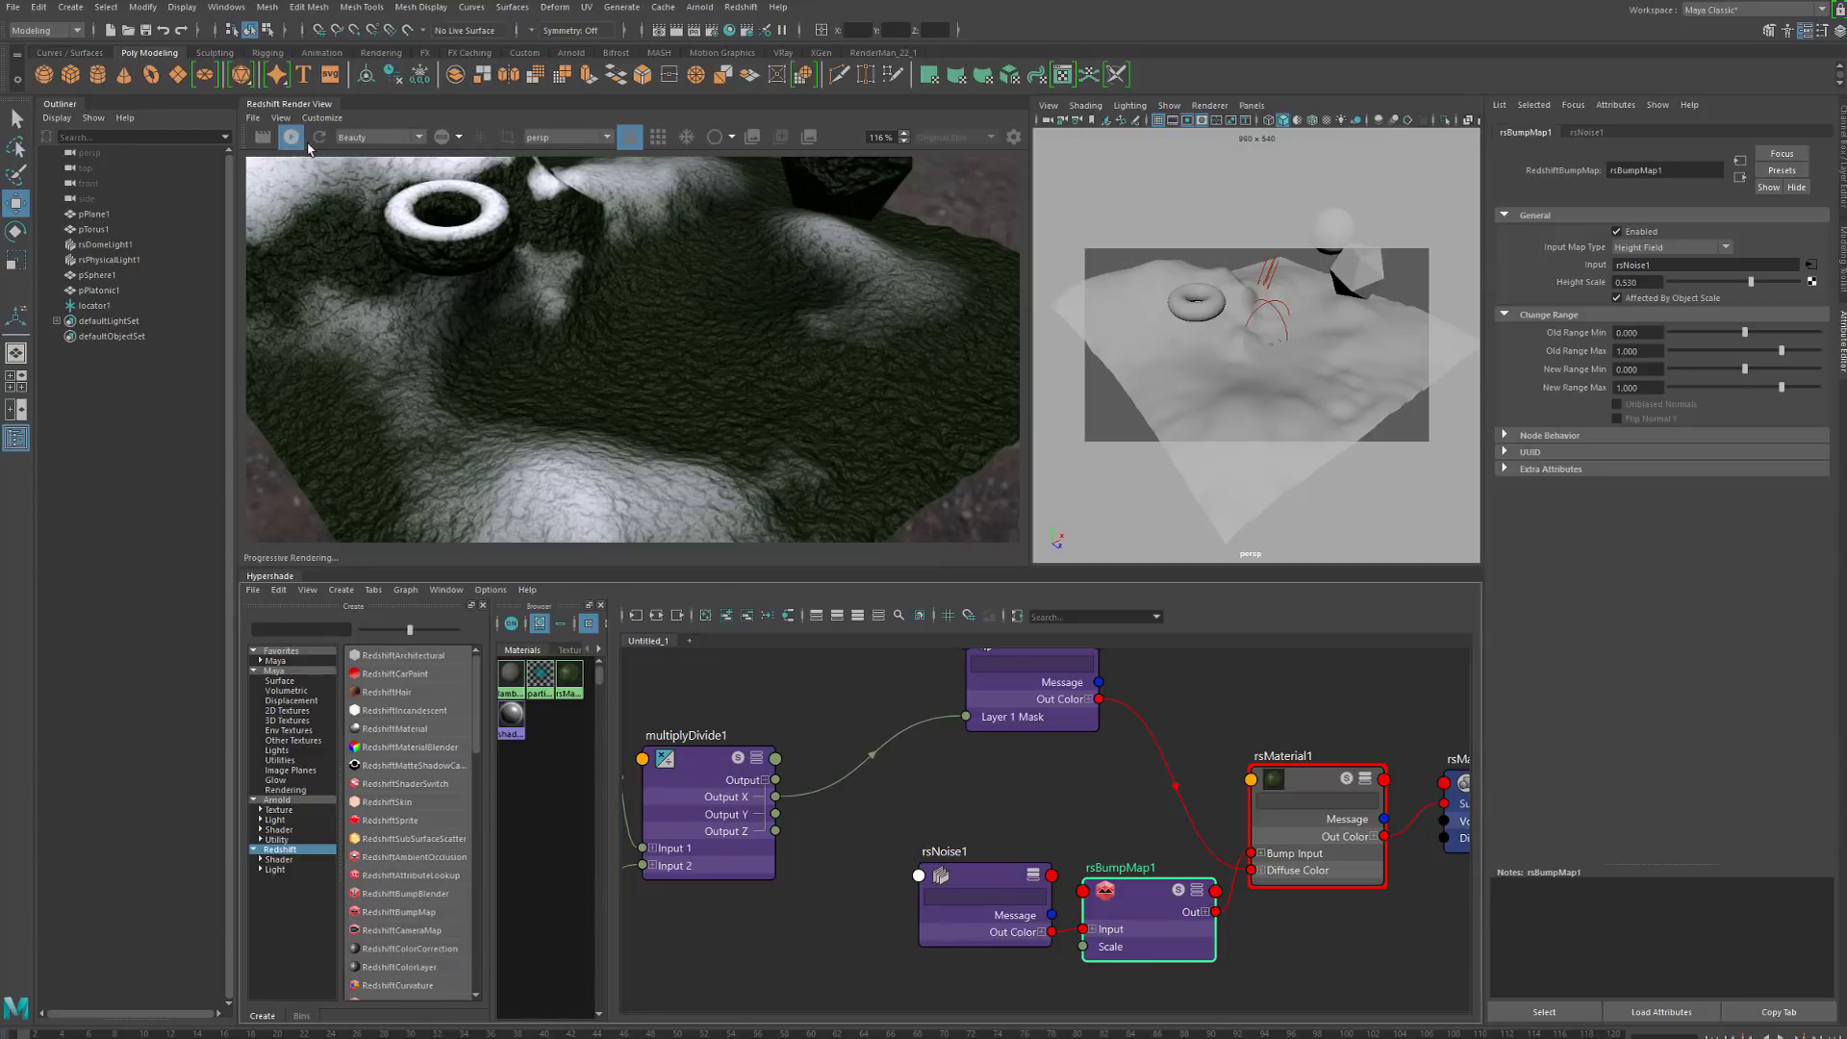
left_click(751, 139)
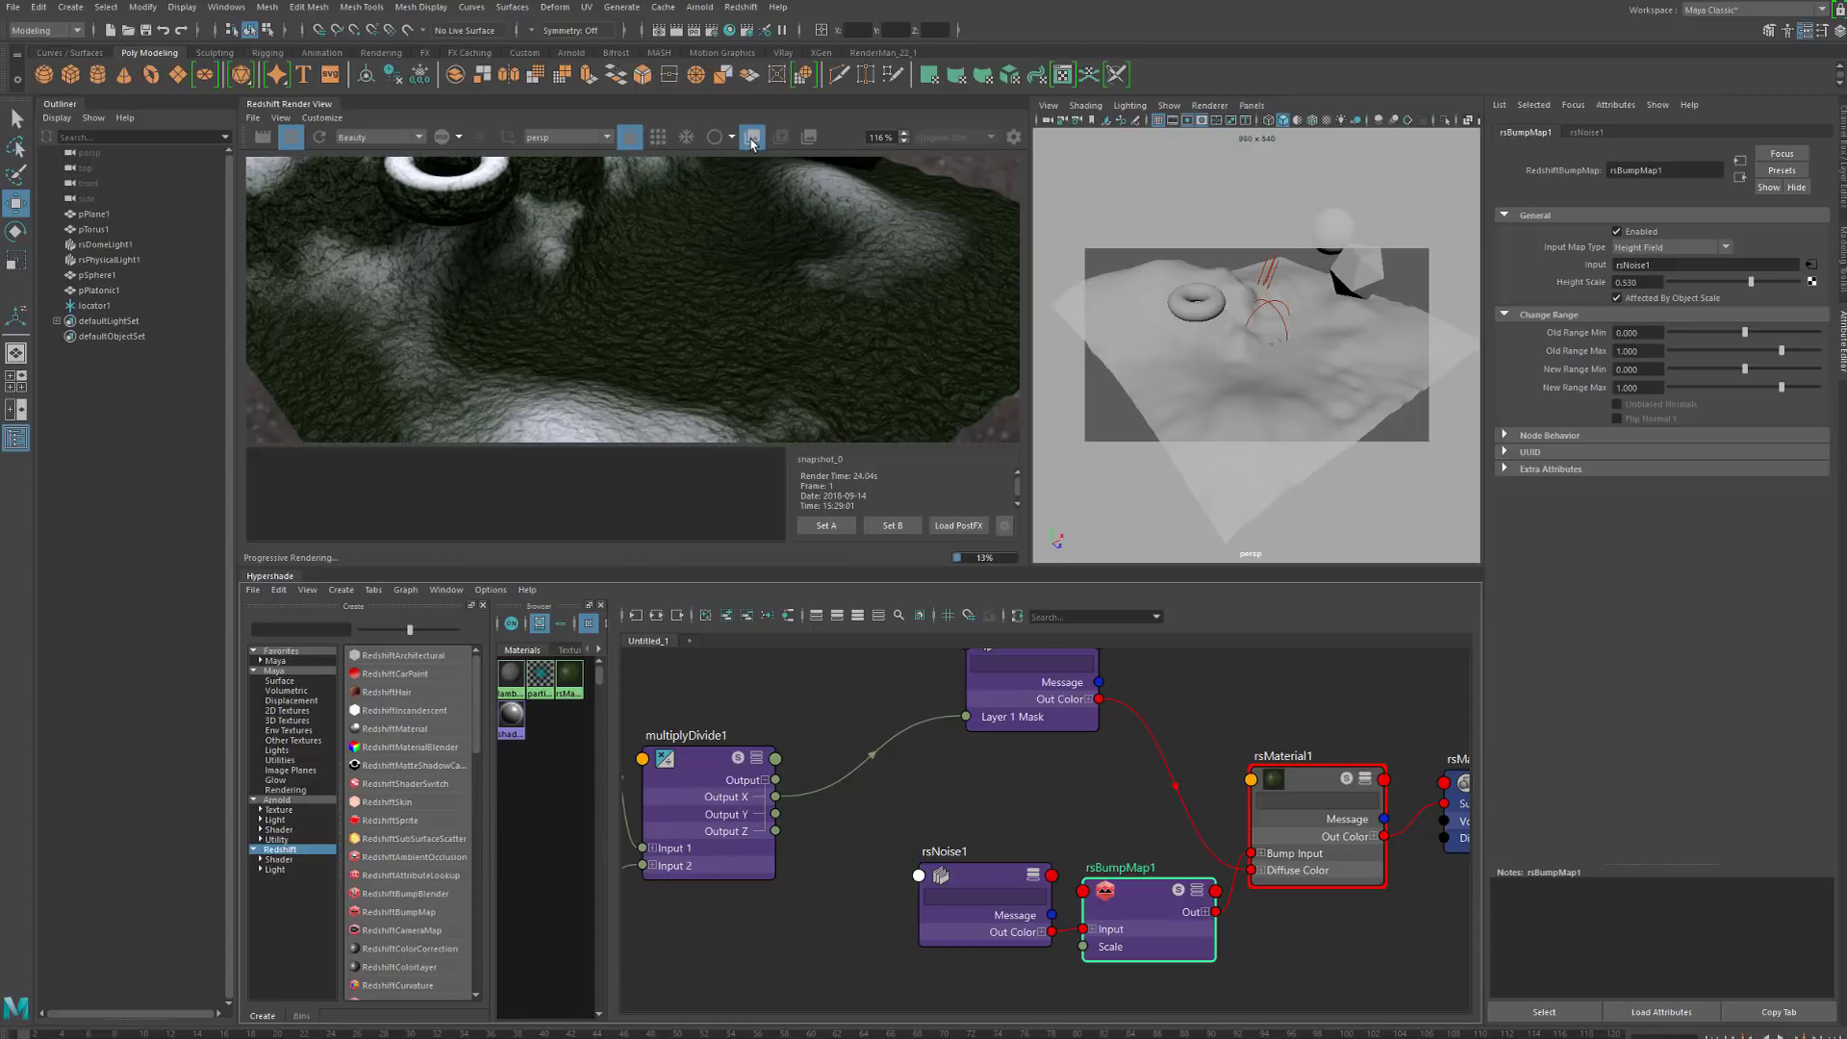
left_click(752, 140)
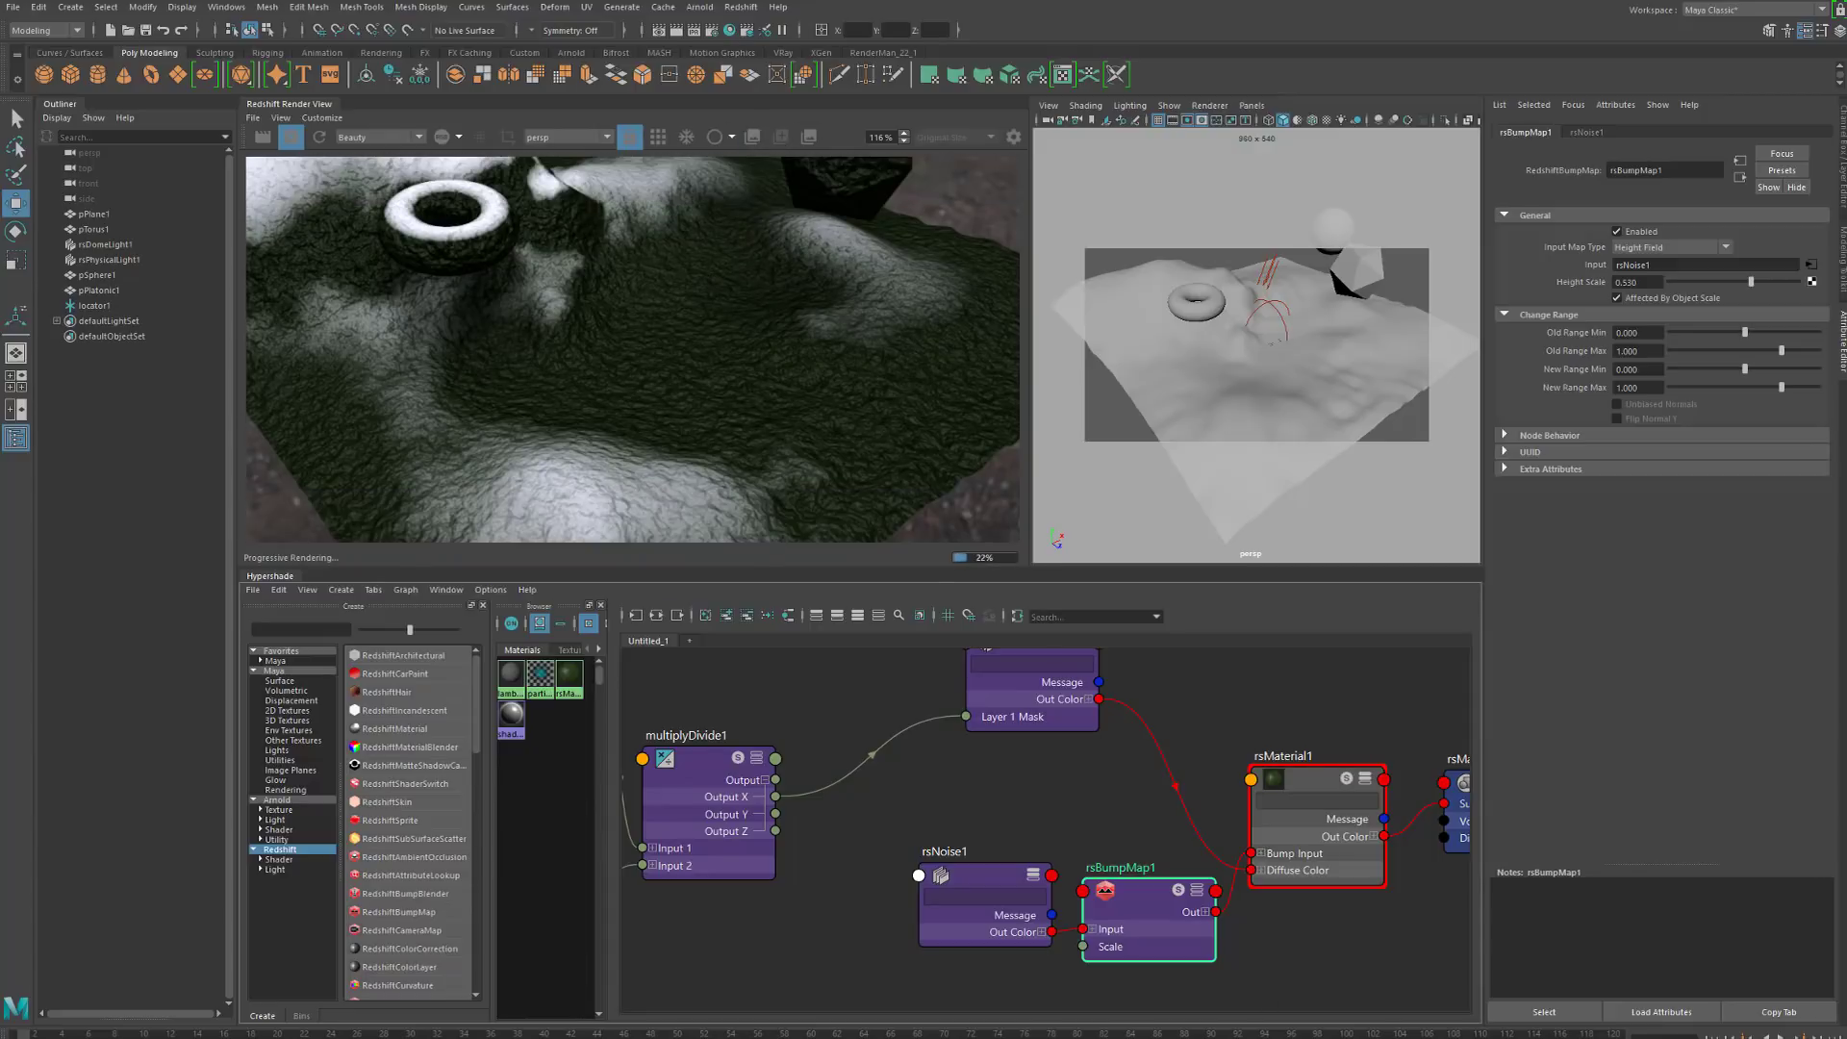
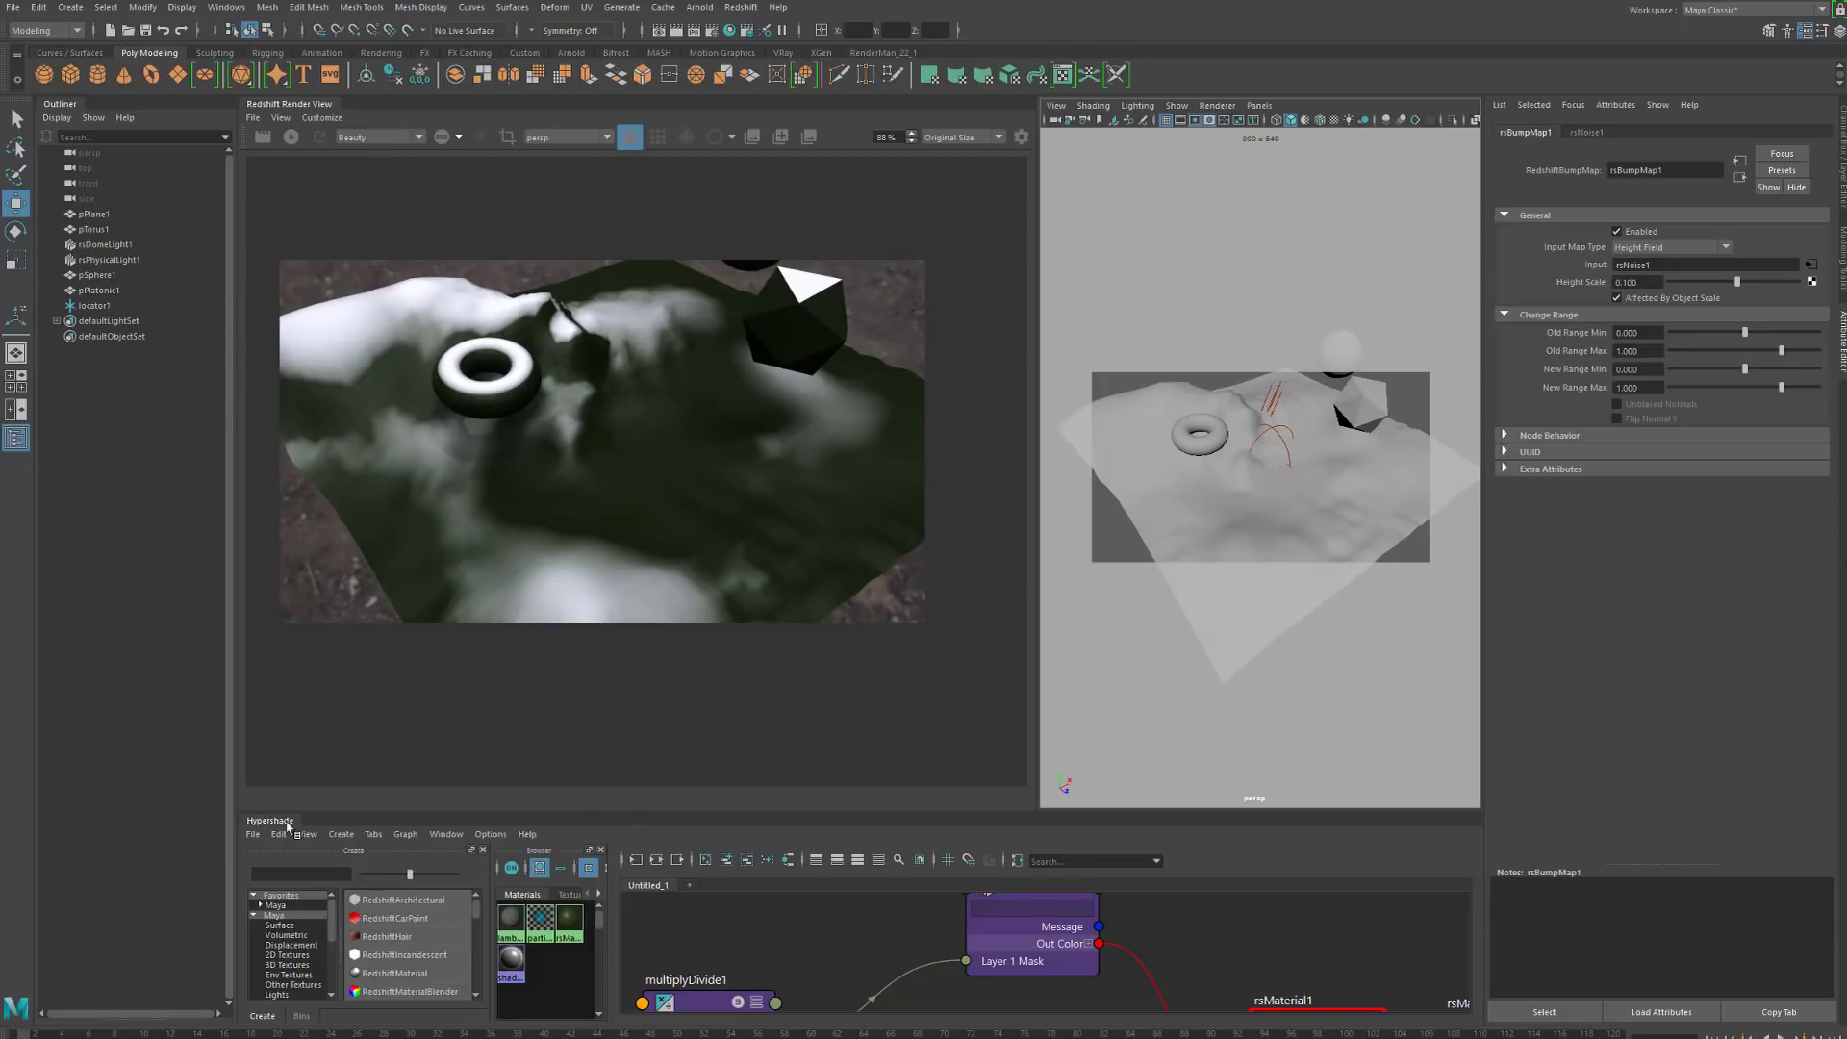
Dock the Hypershade across the full width below the viewports, enlarge the render area, and space rsMaterial1SG away from rsMaterial1
left_click_drag(272, 820, 266, 1034)
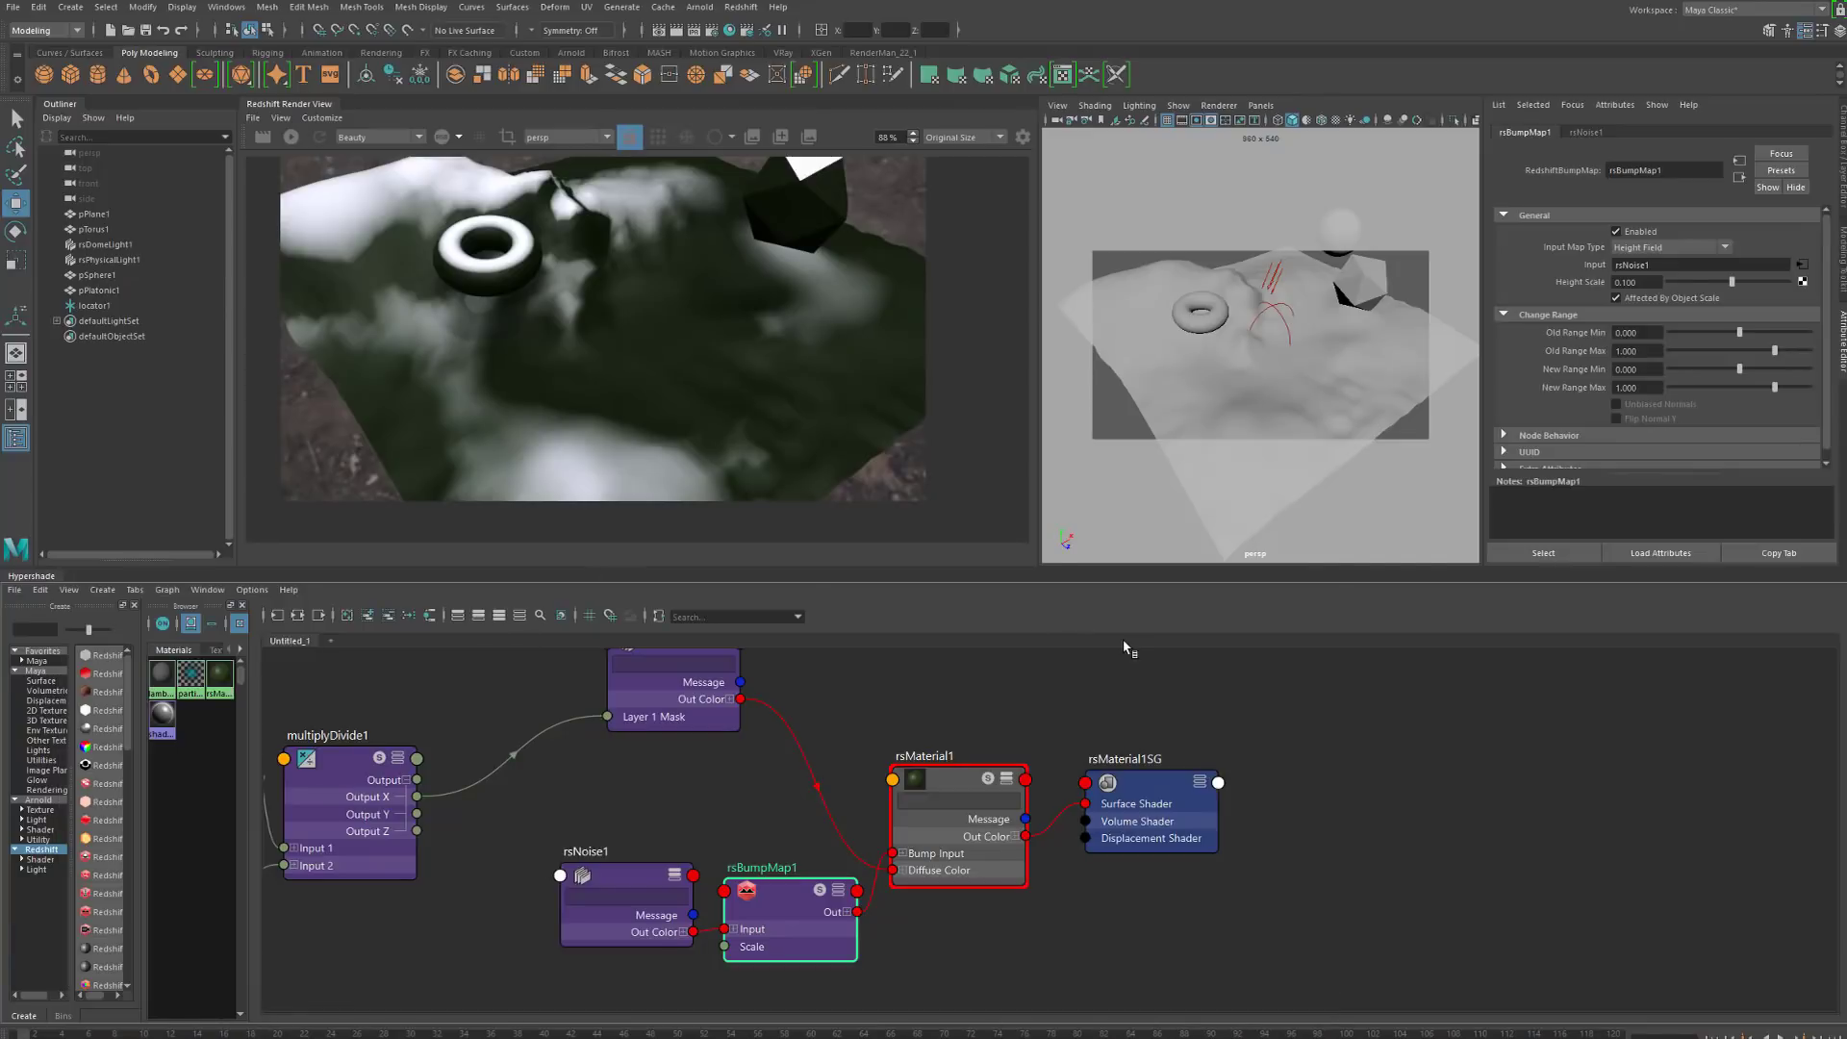
left_click_drag(885, 570, 880, 635)
middle_click_drag(788, 343, 838, 324)
scroll(818, 356, "up", 1)
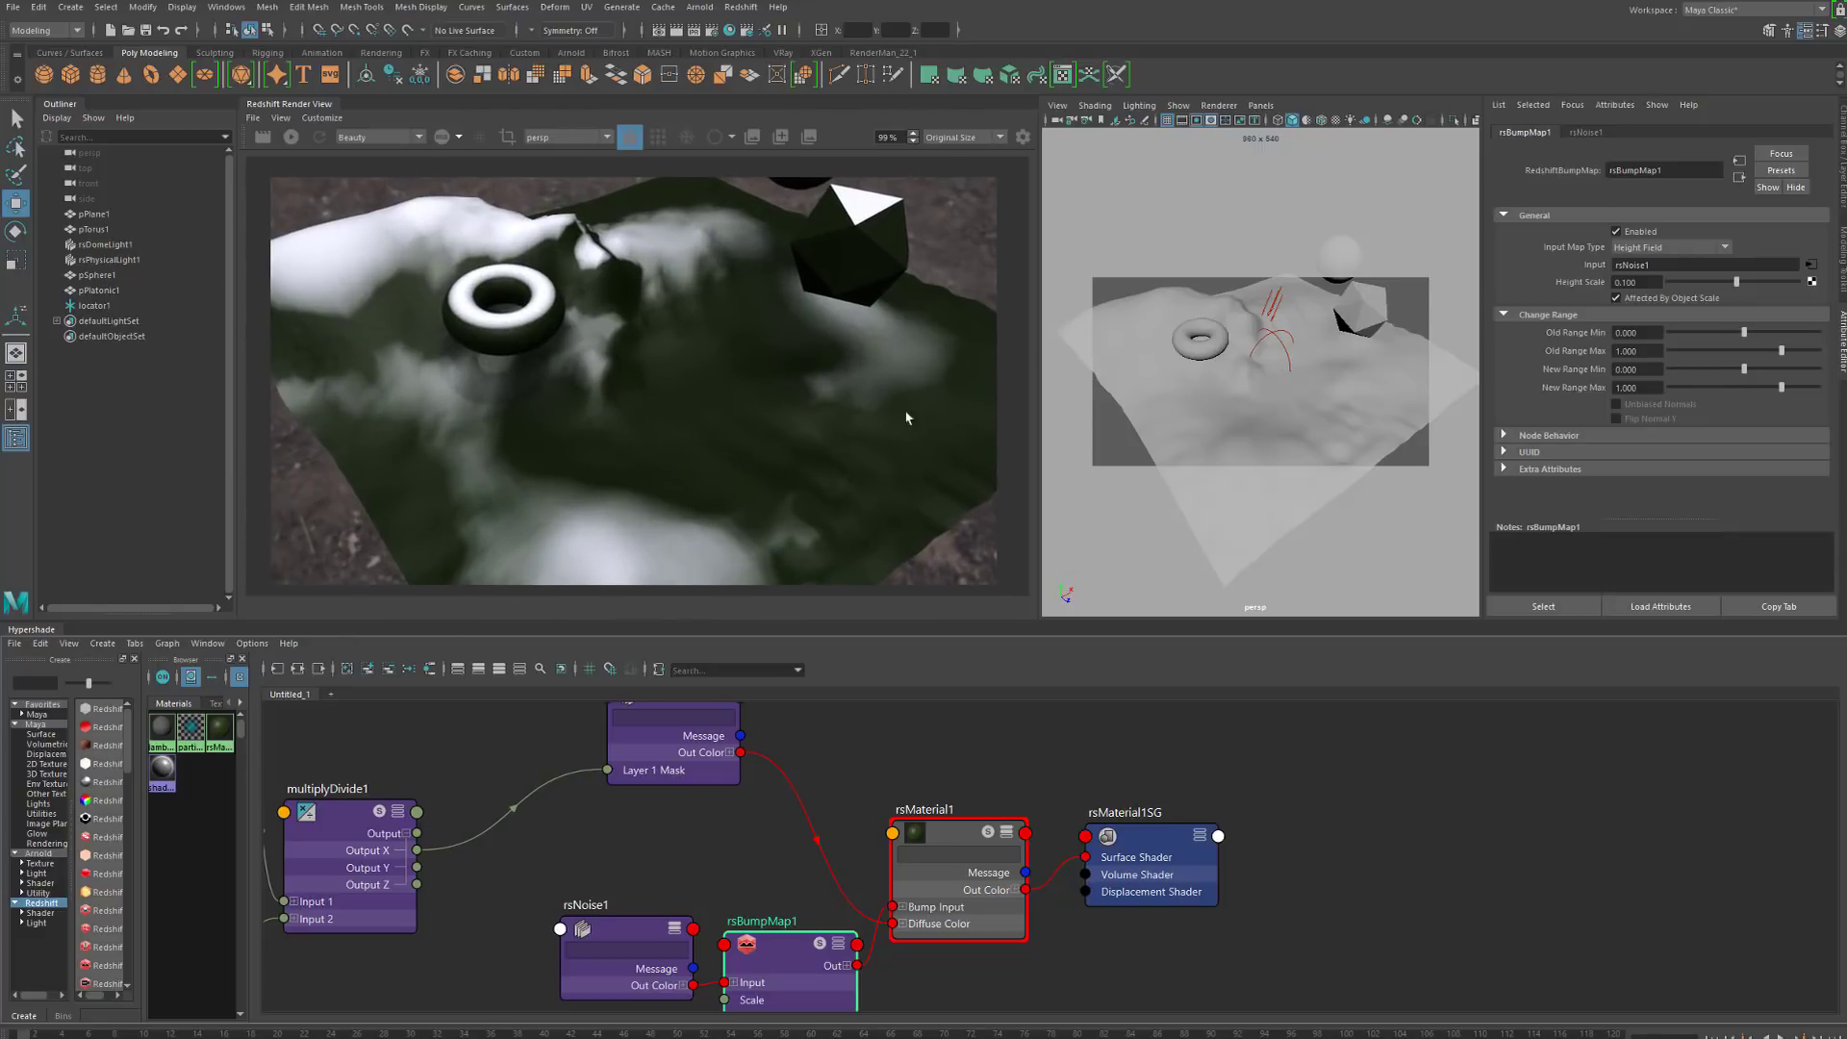
left_click_drag(1140, 871, 1327, 871)
Start the live render and try a Height Scale of 0.5 on rsBumpMap1 before settling on 0.4
left_click(792, 960)
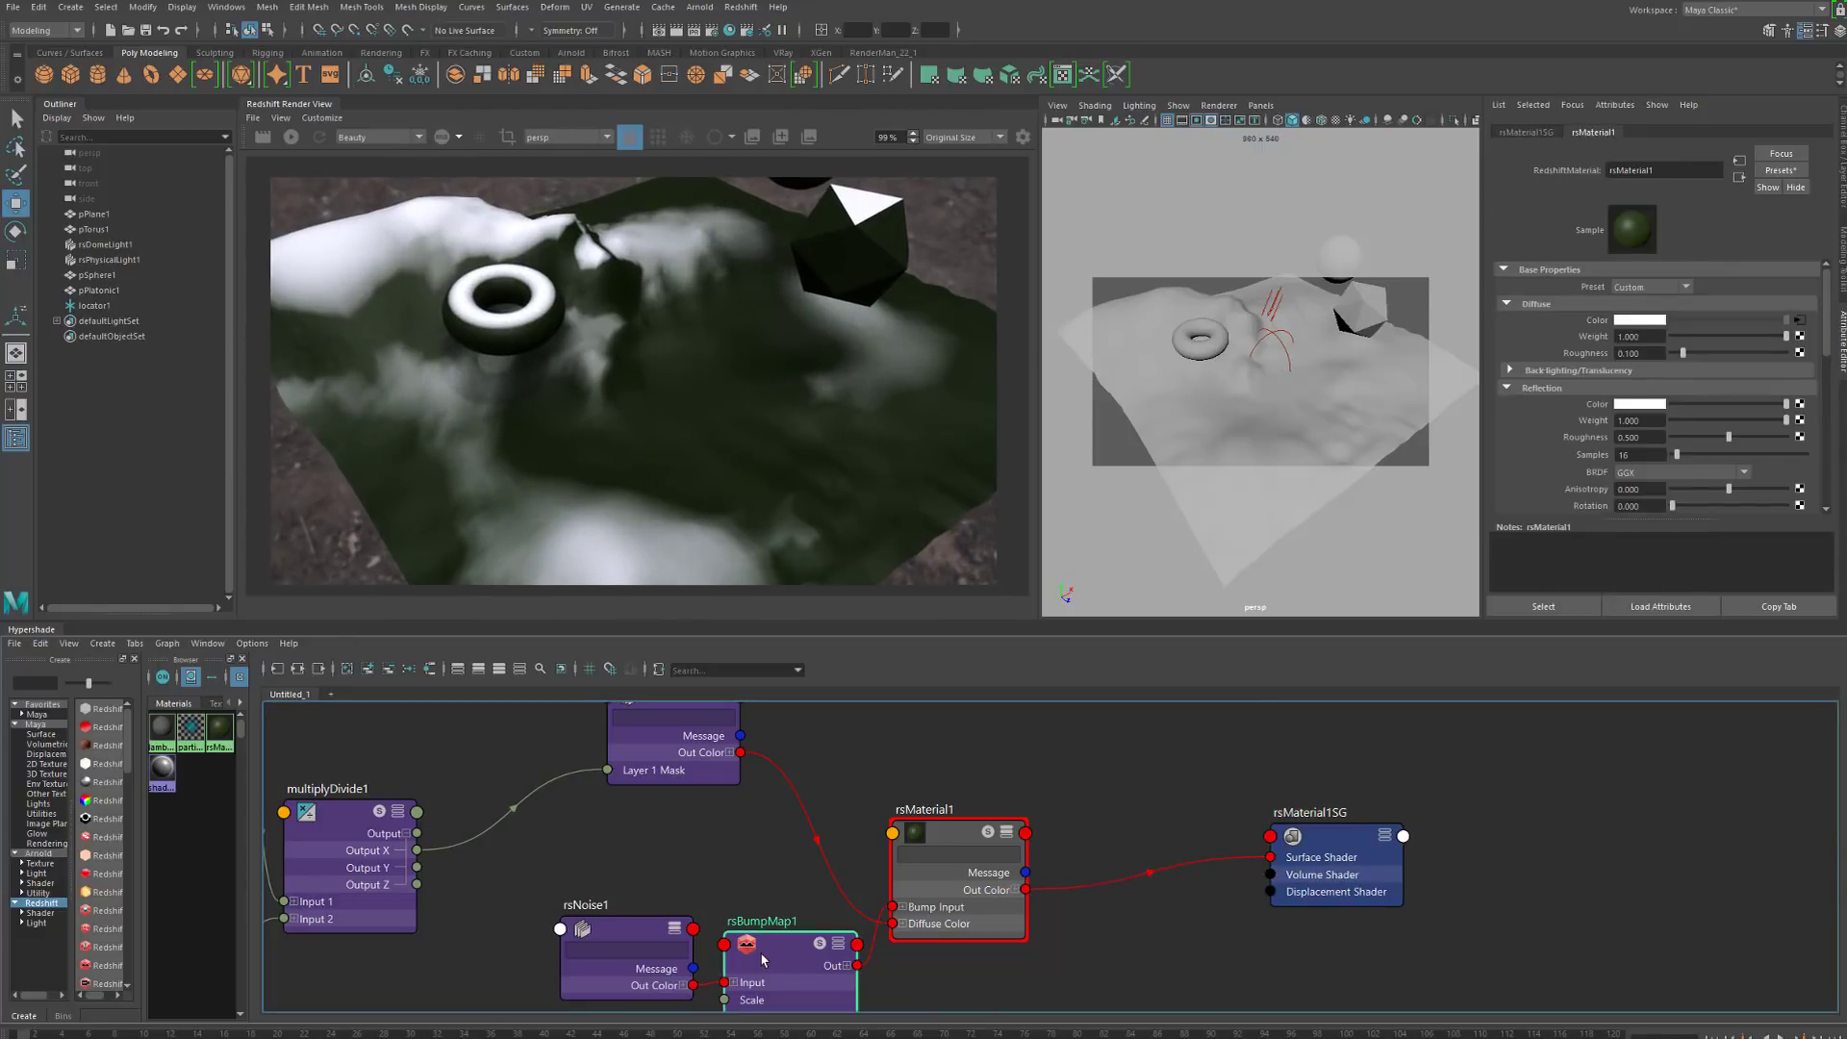
left_click(1636, 282)
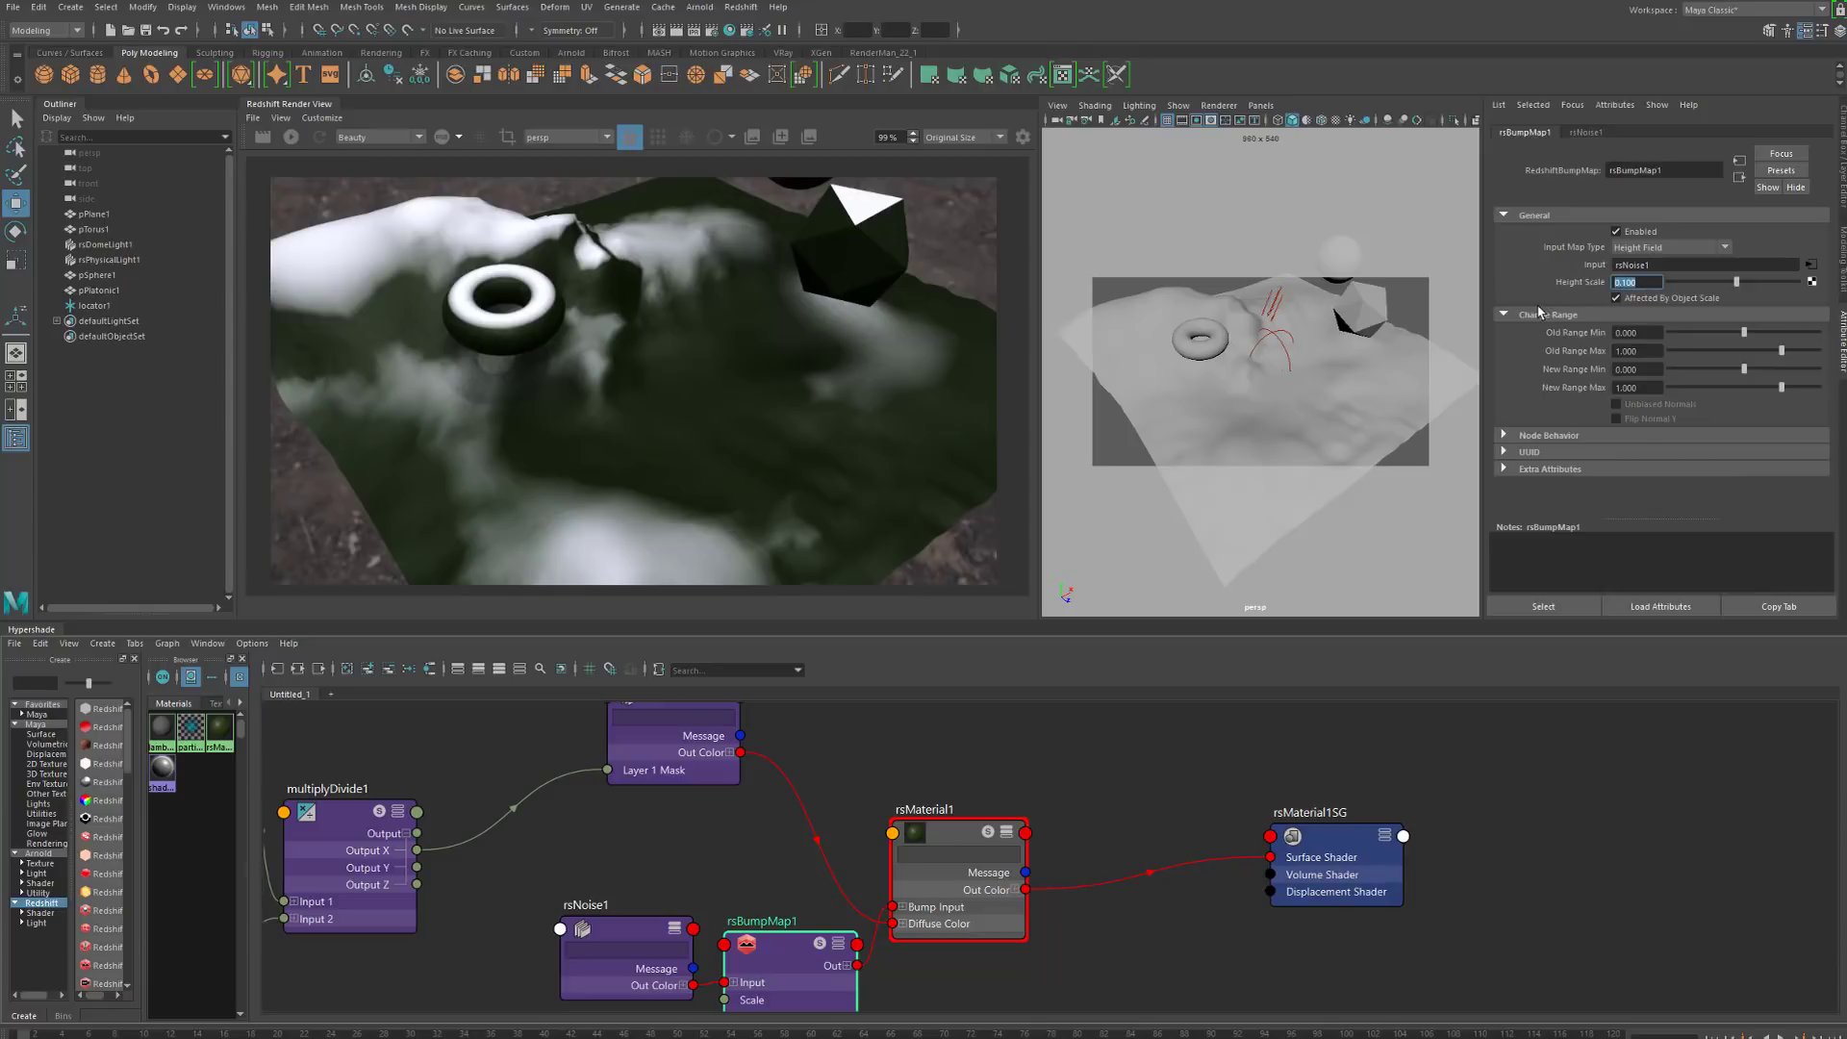
type("0.5")
key("Return")
left_click(290, 137)
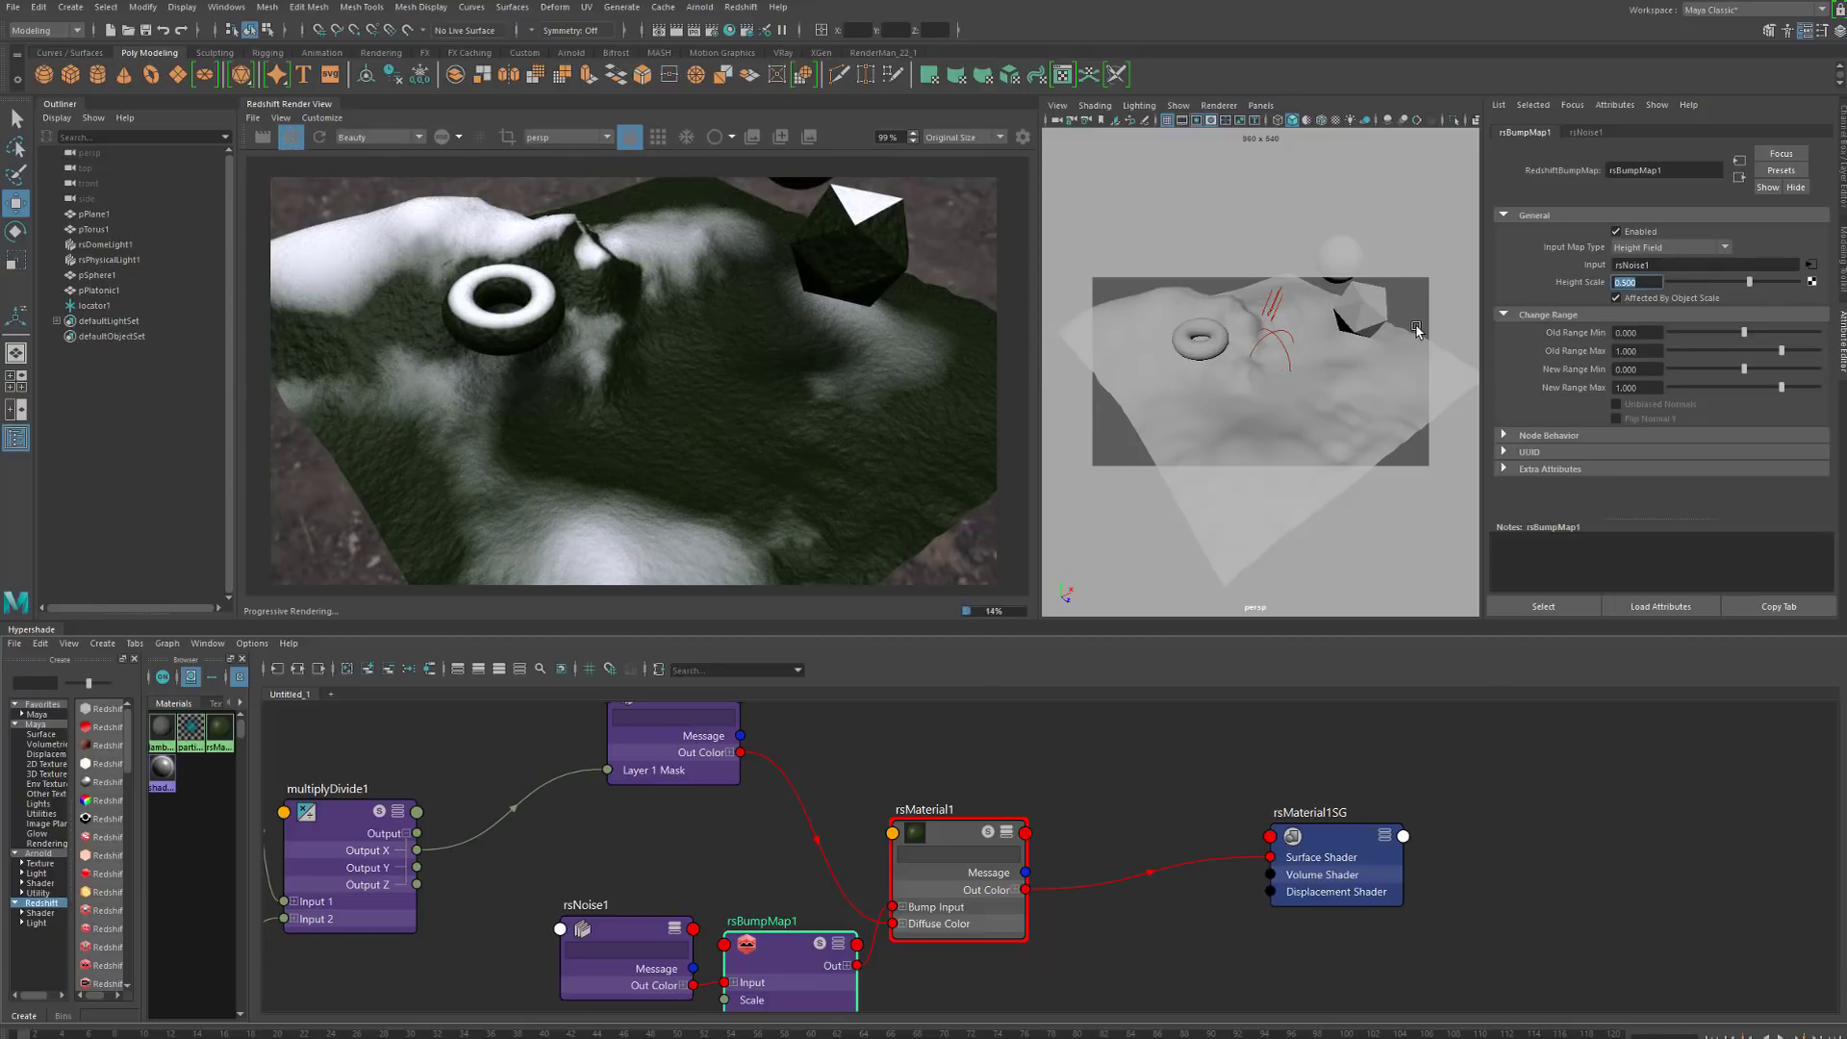
type("0.4")
key("Return")
Move rsColorLayer1 up to make room in the graph and review its layer mask settings and multiplyDivide1
middle_click_drag(885, 769, 1243, 818, "alt")
scroll(1243, 817, "down", 2)
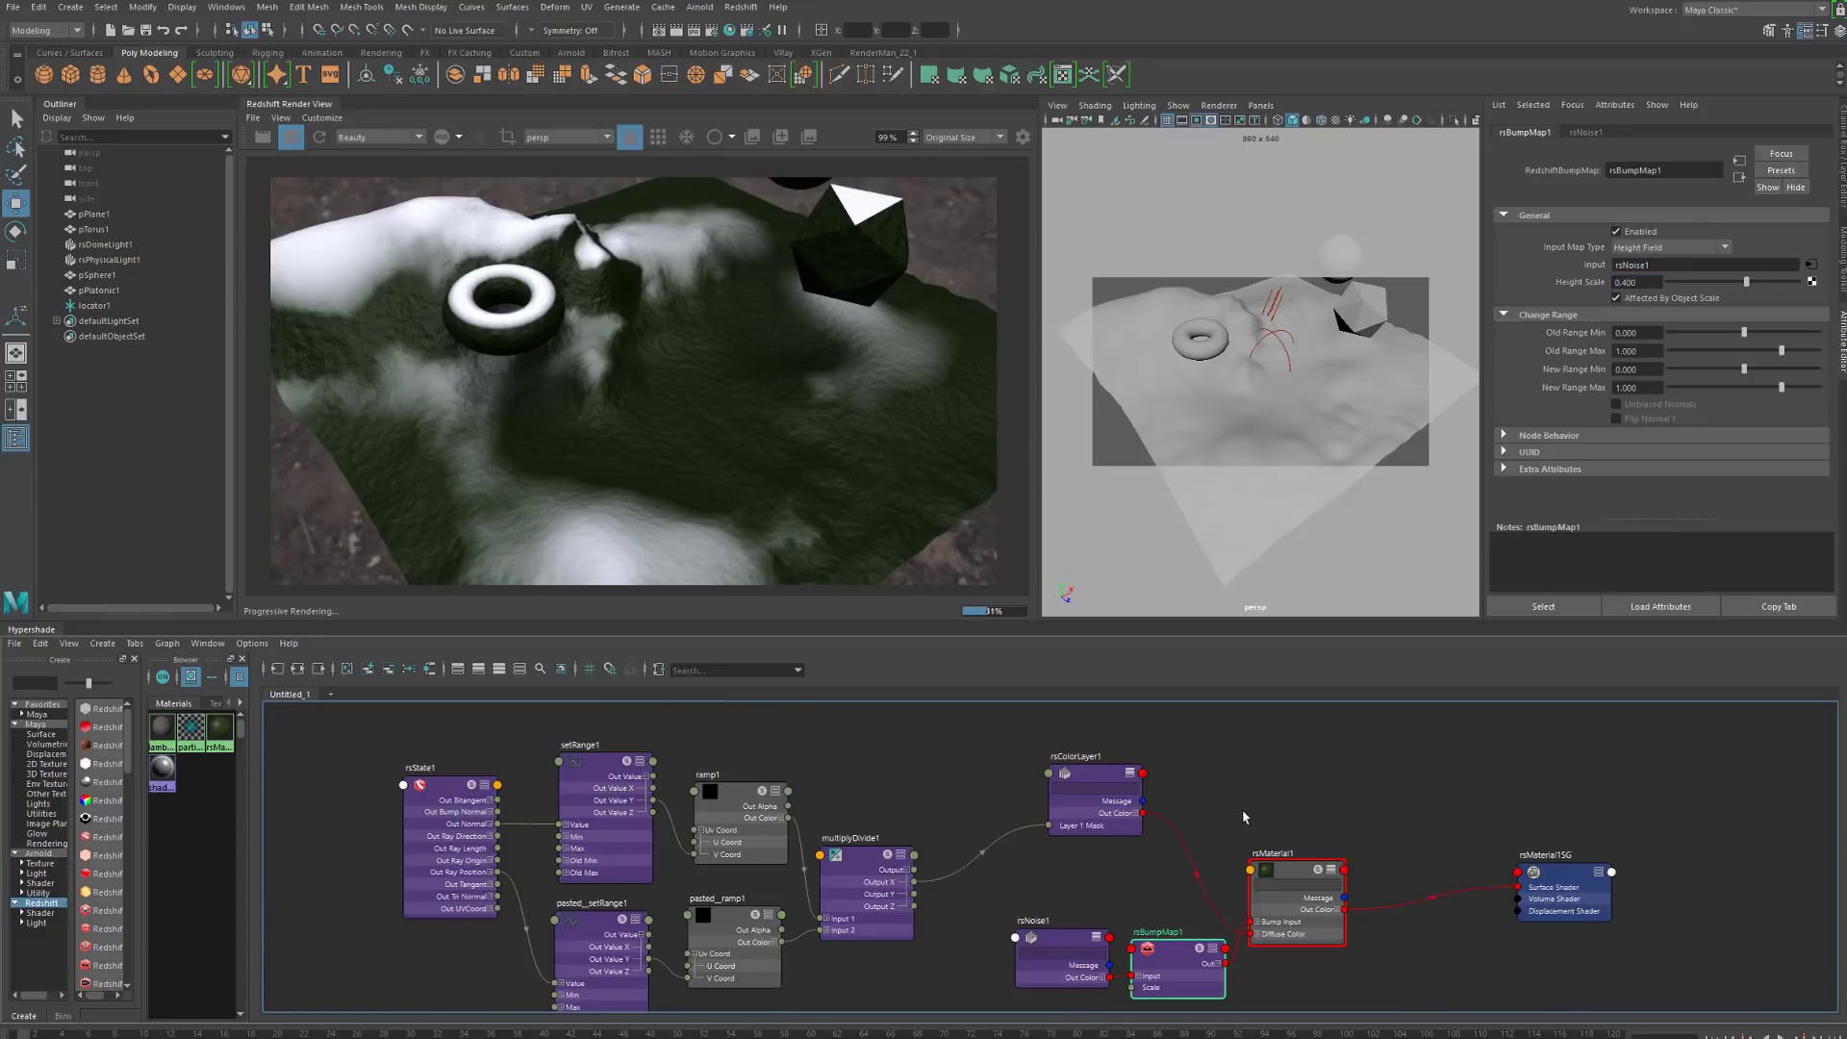
left_click_drag(1093, 826, 1140, 781)
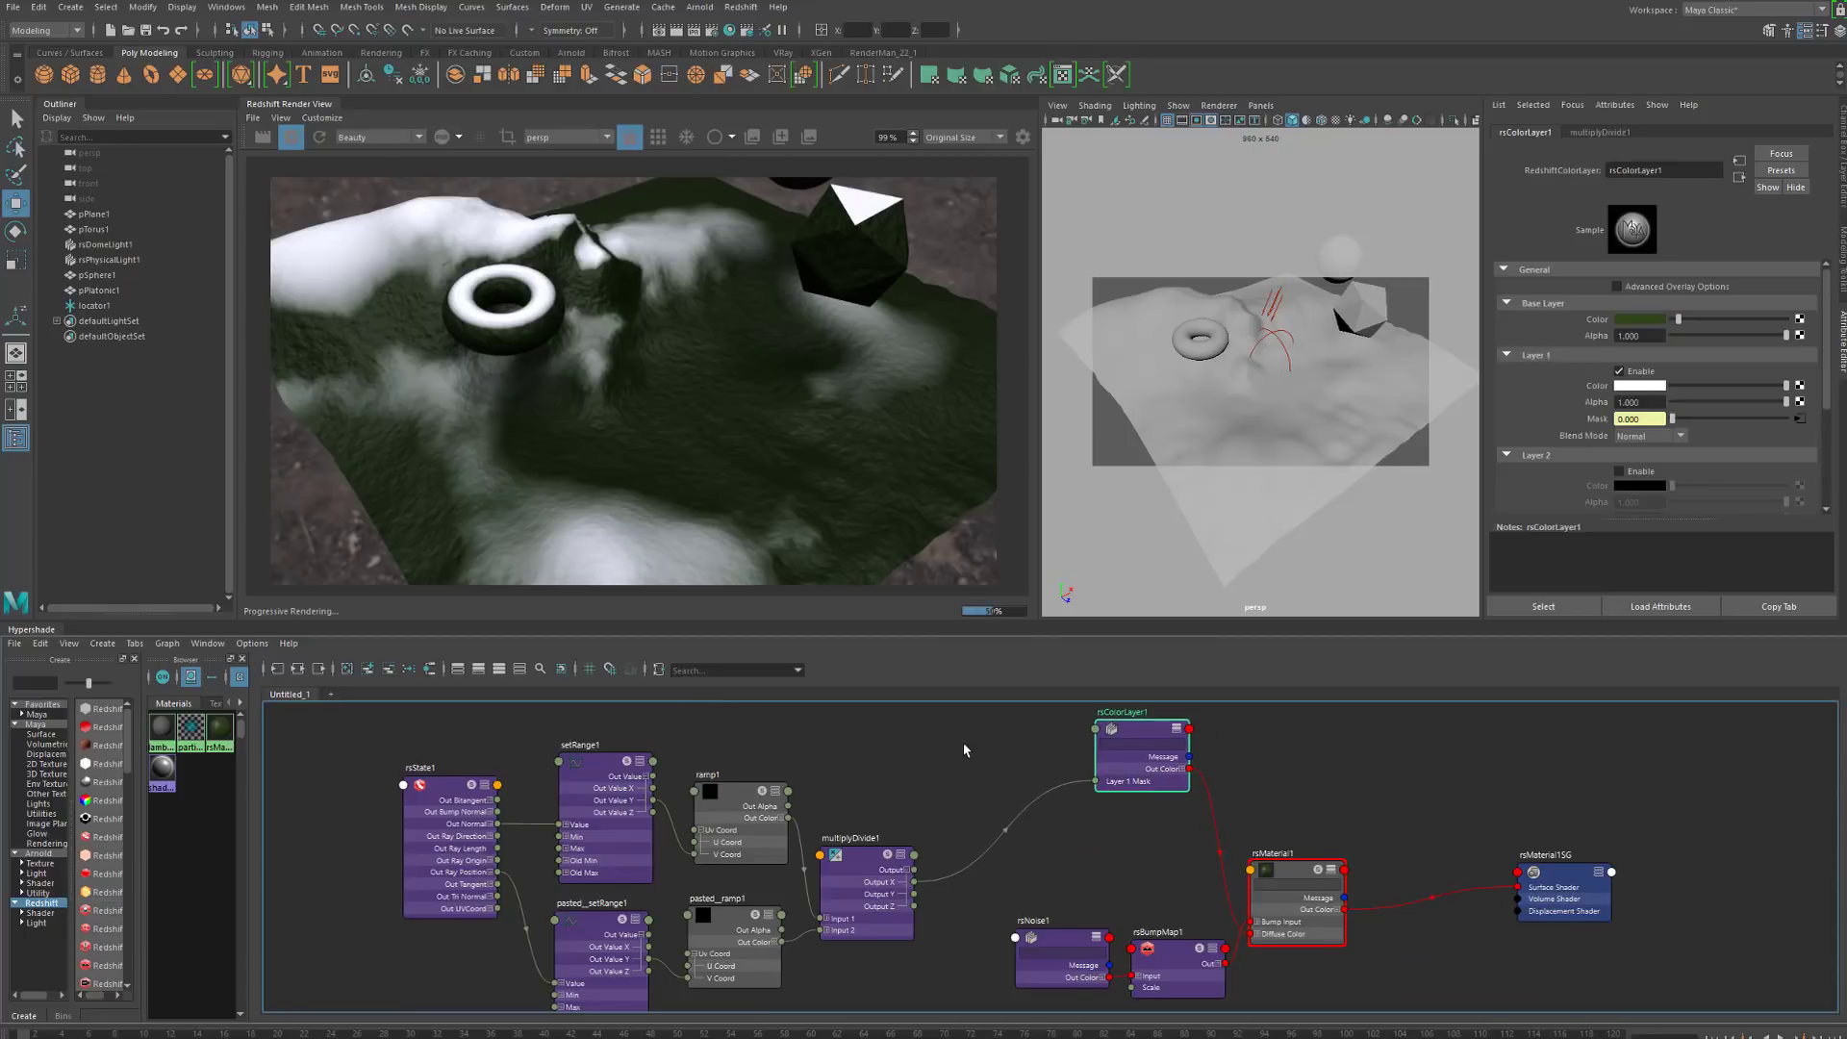
middle_click_drag(965, 749, 973, 822, "alt")
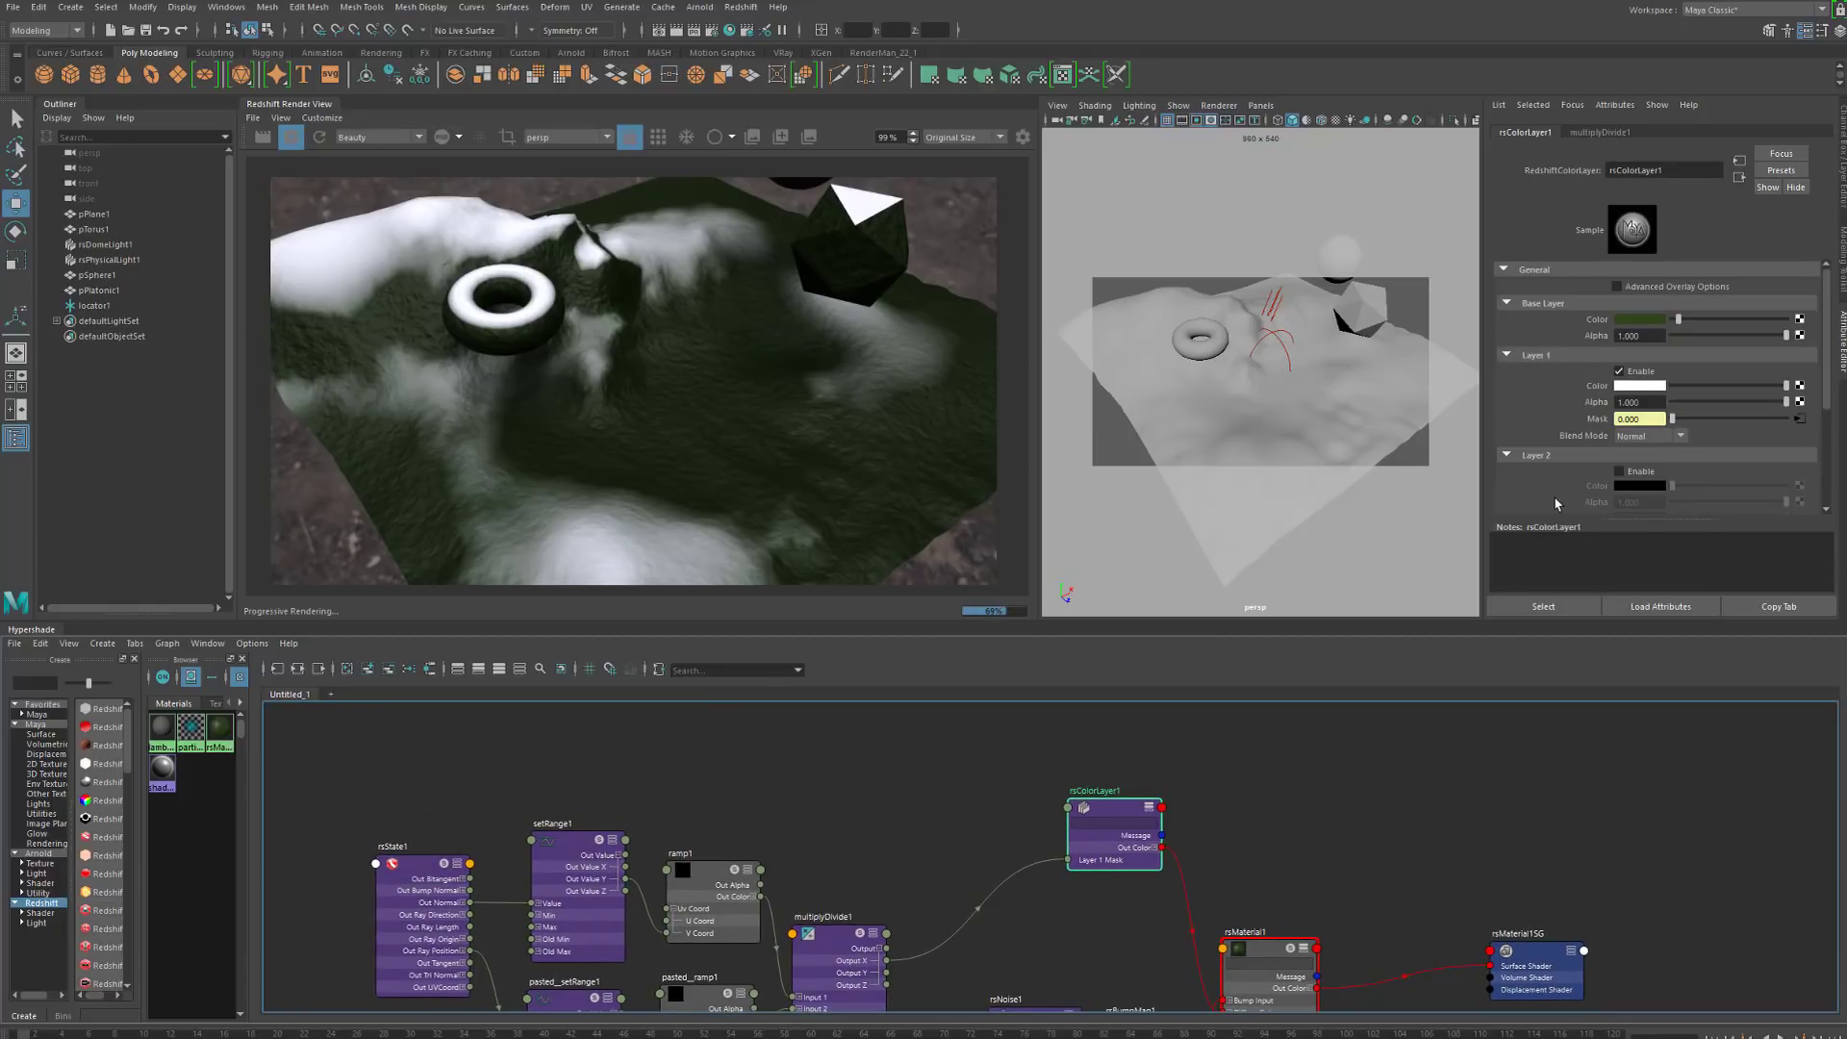
scroll(1557, 503, "down", 2)
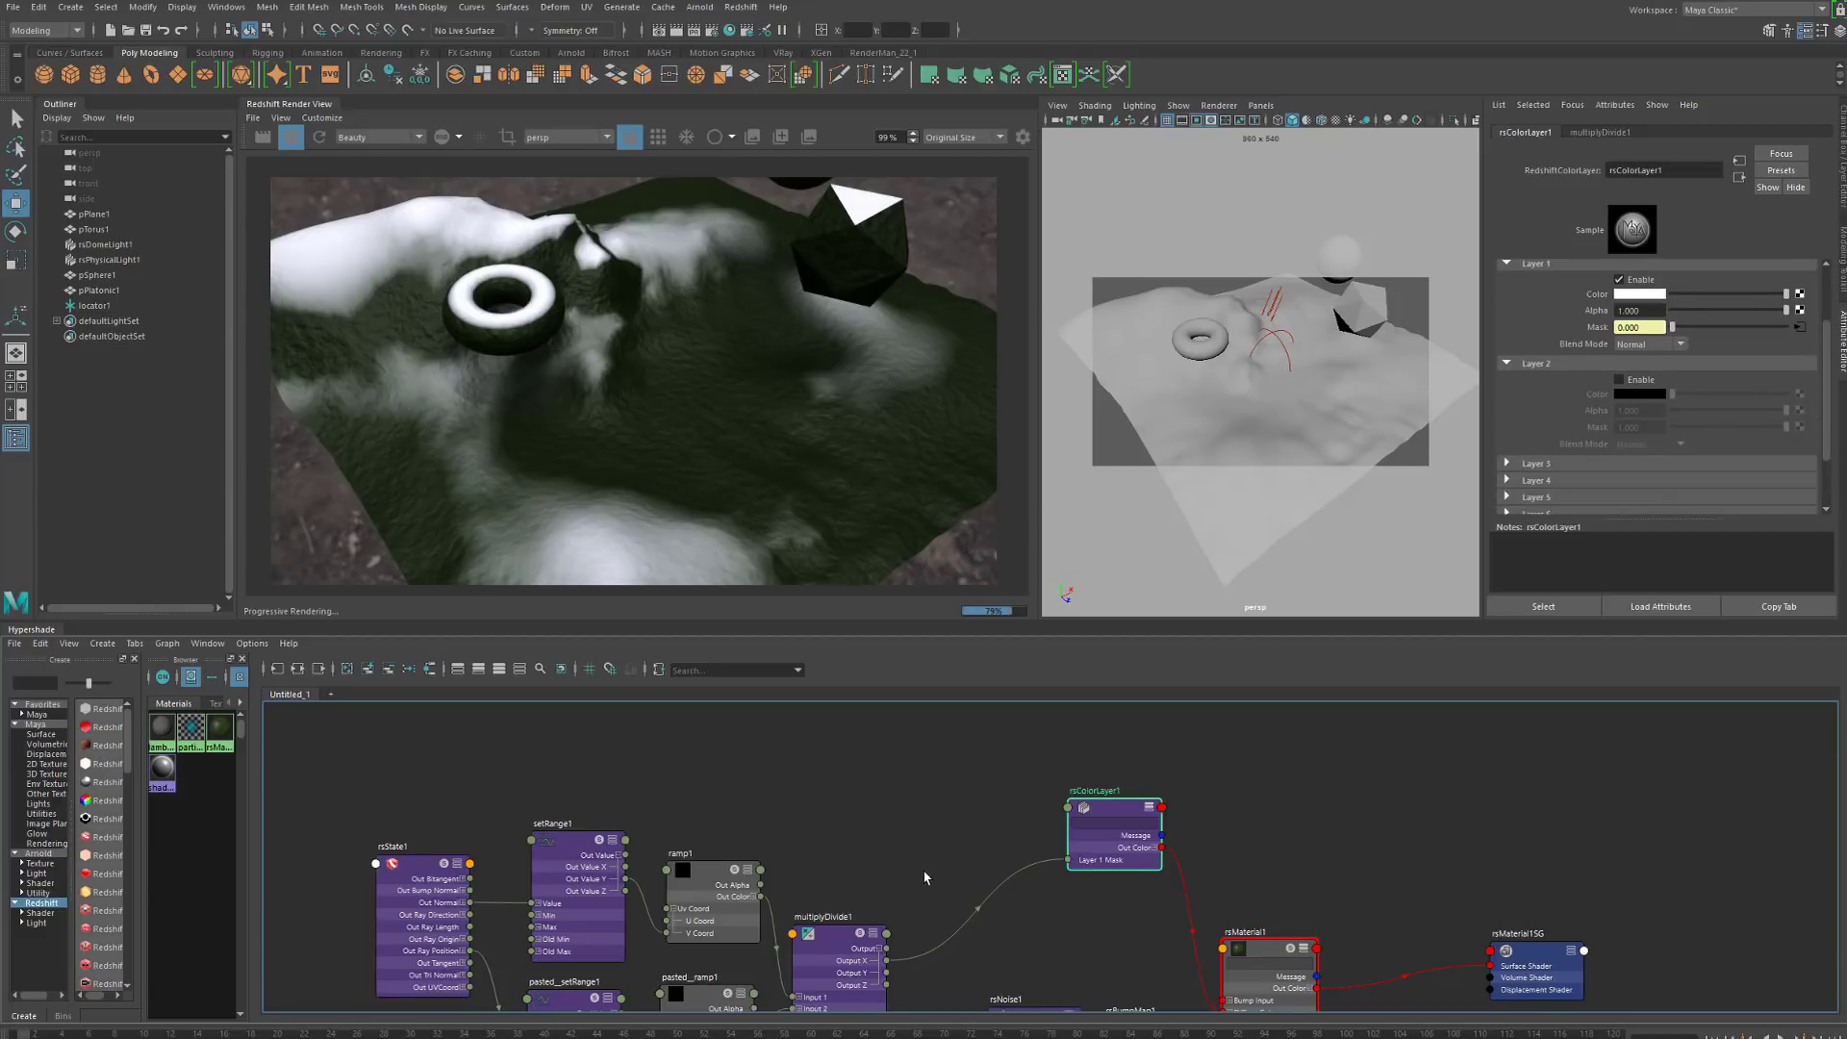
middle_click_drag(925, 878, 1076, 718, "alt")
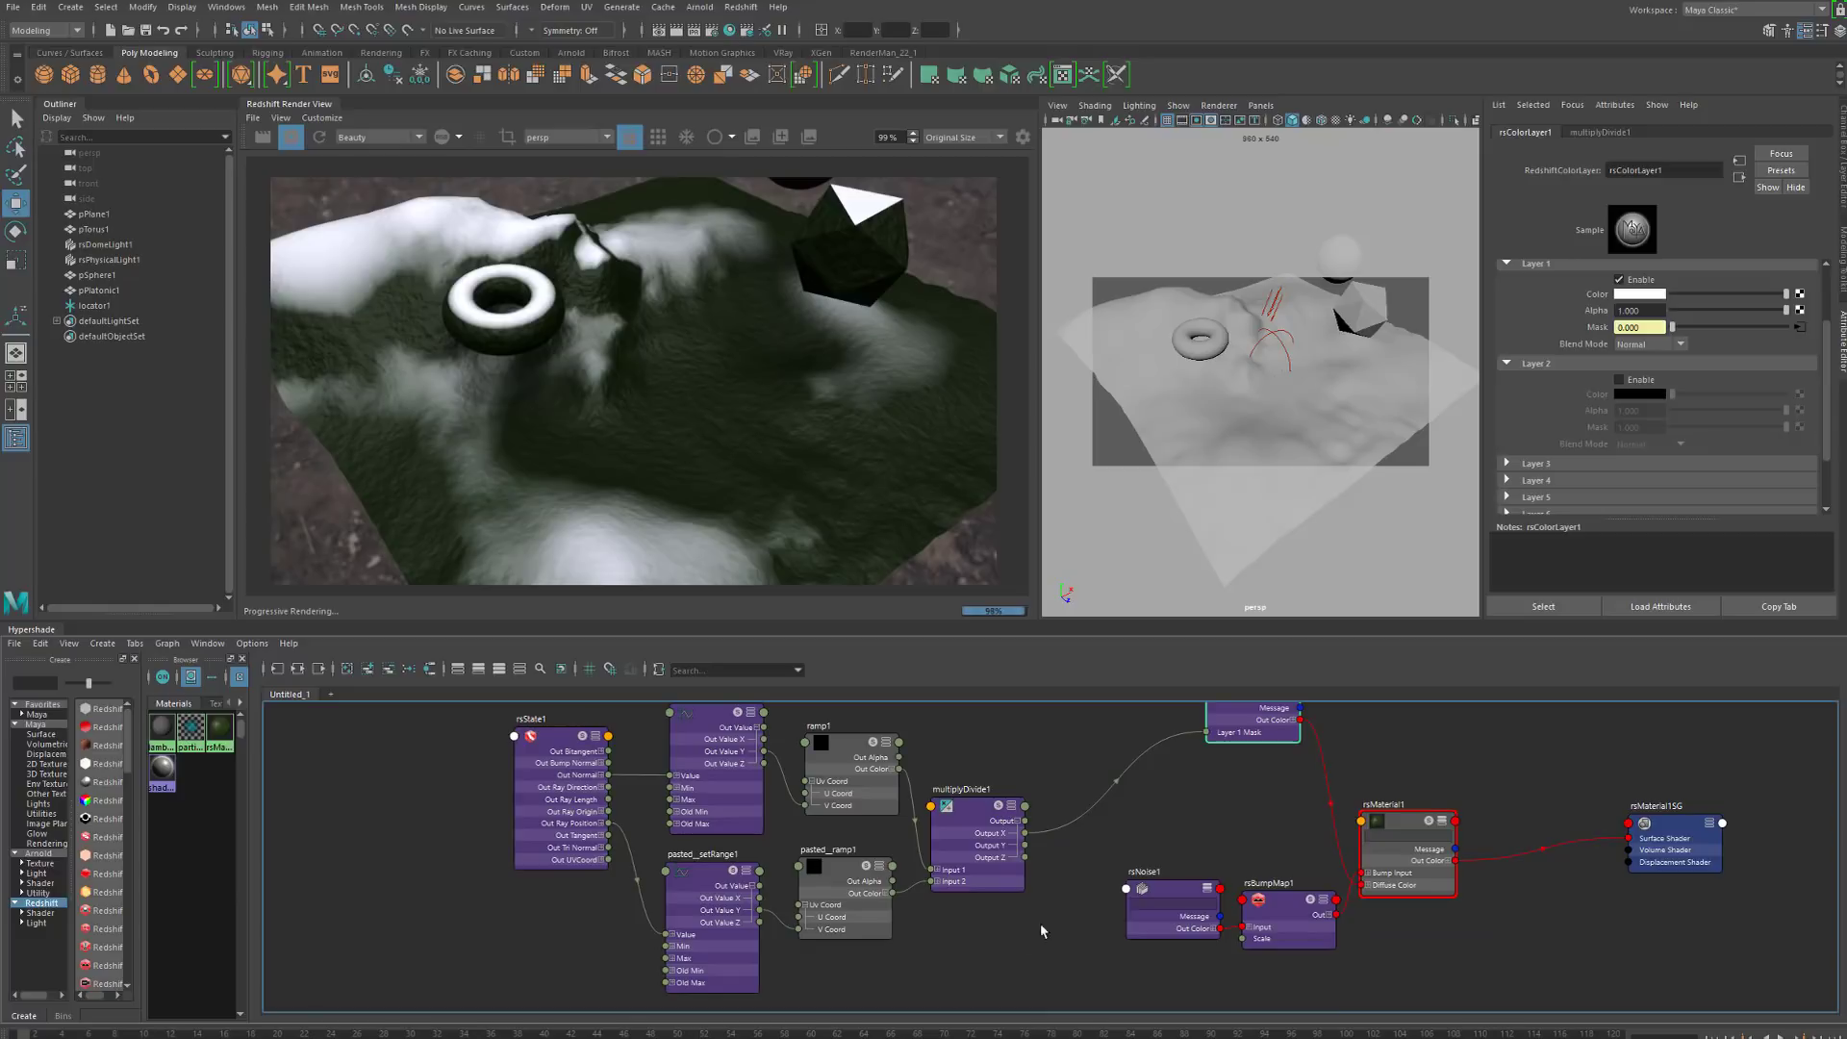
mouse_move(971, 864)
left_mouse_down()
mouse_move(1041, 843)
mouse_move(974, 868)
left_mouse_up()
Add a RedshiftNoise node in the free space above multiplyDivide1 and collapse it to its connected ports
middle_click_drag(1014, 755, 977, 825, "alt")
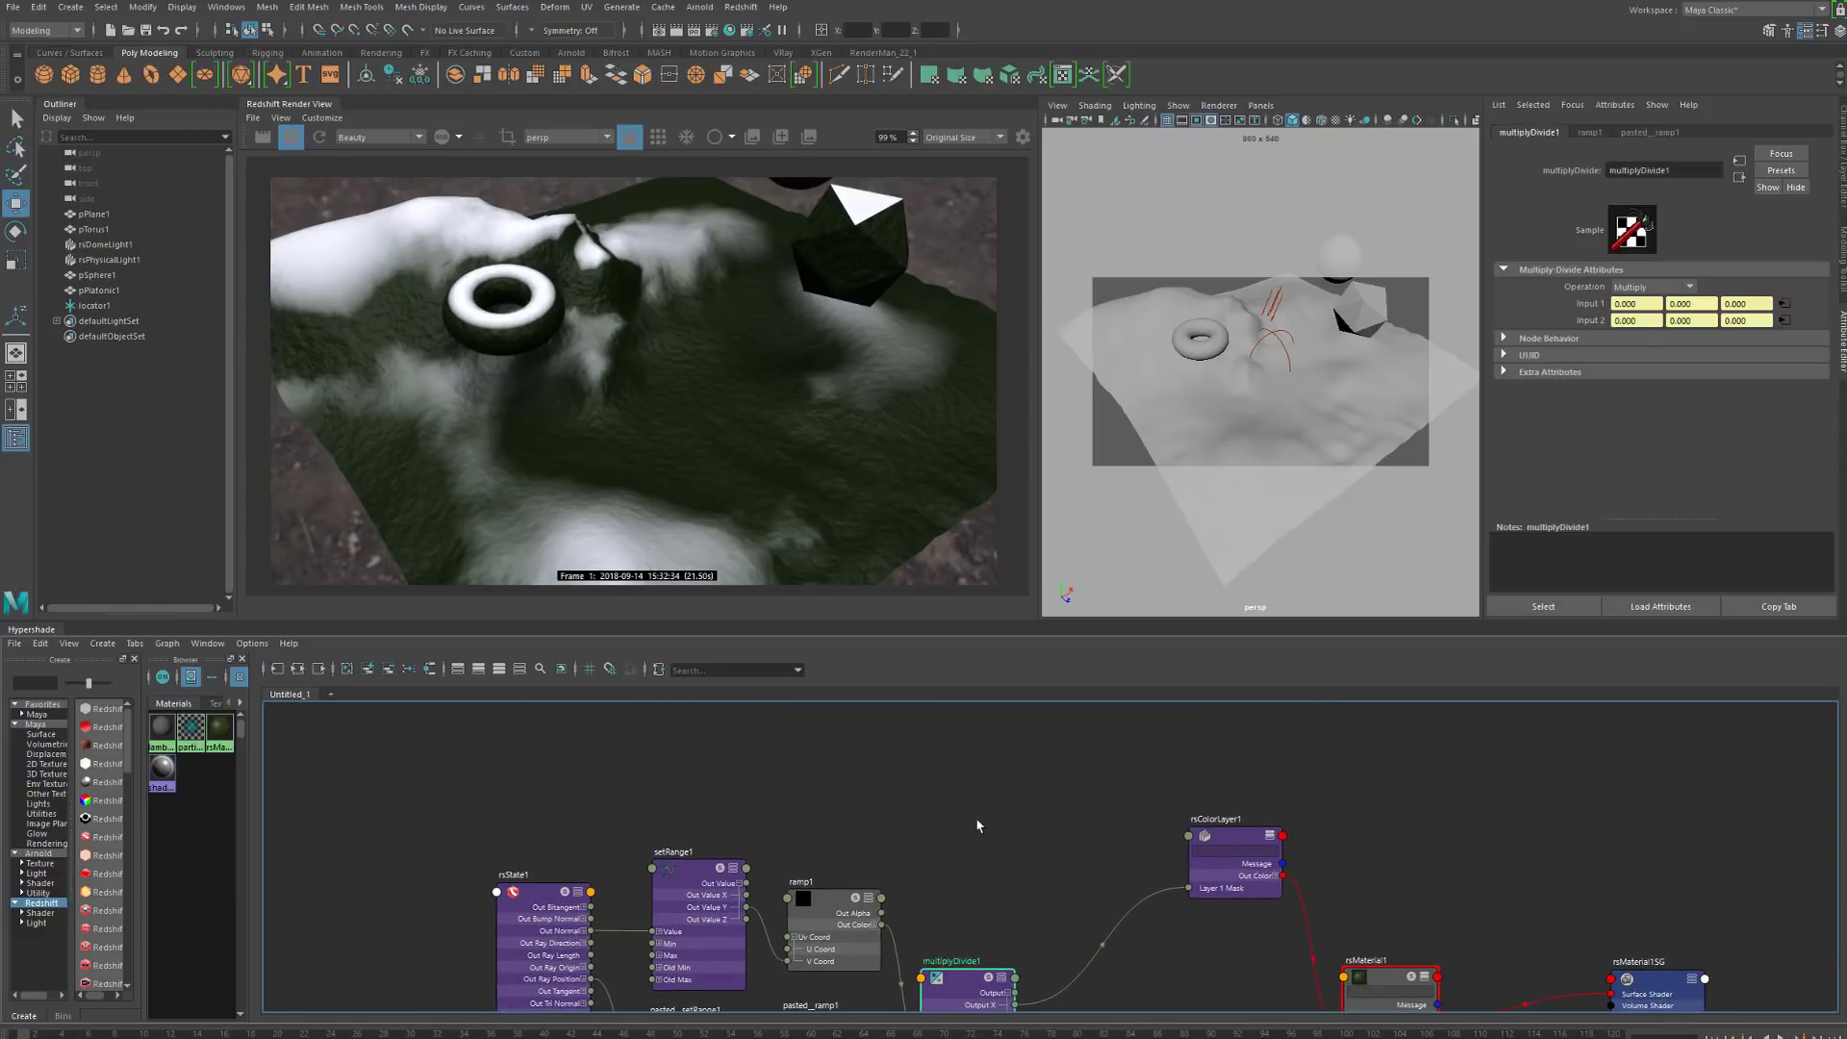
left_click_drag(977, 825, 965, 820)
type("noi")
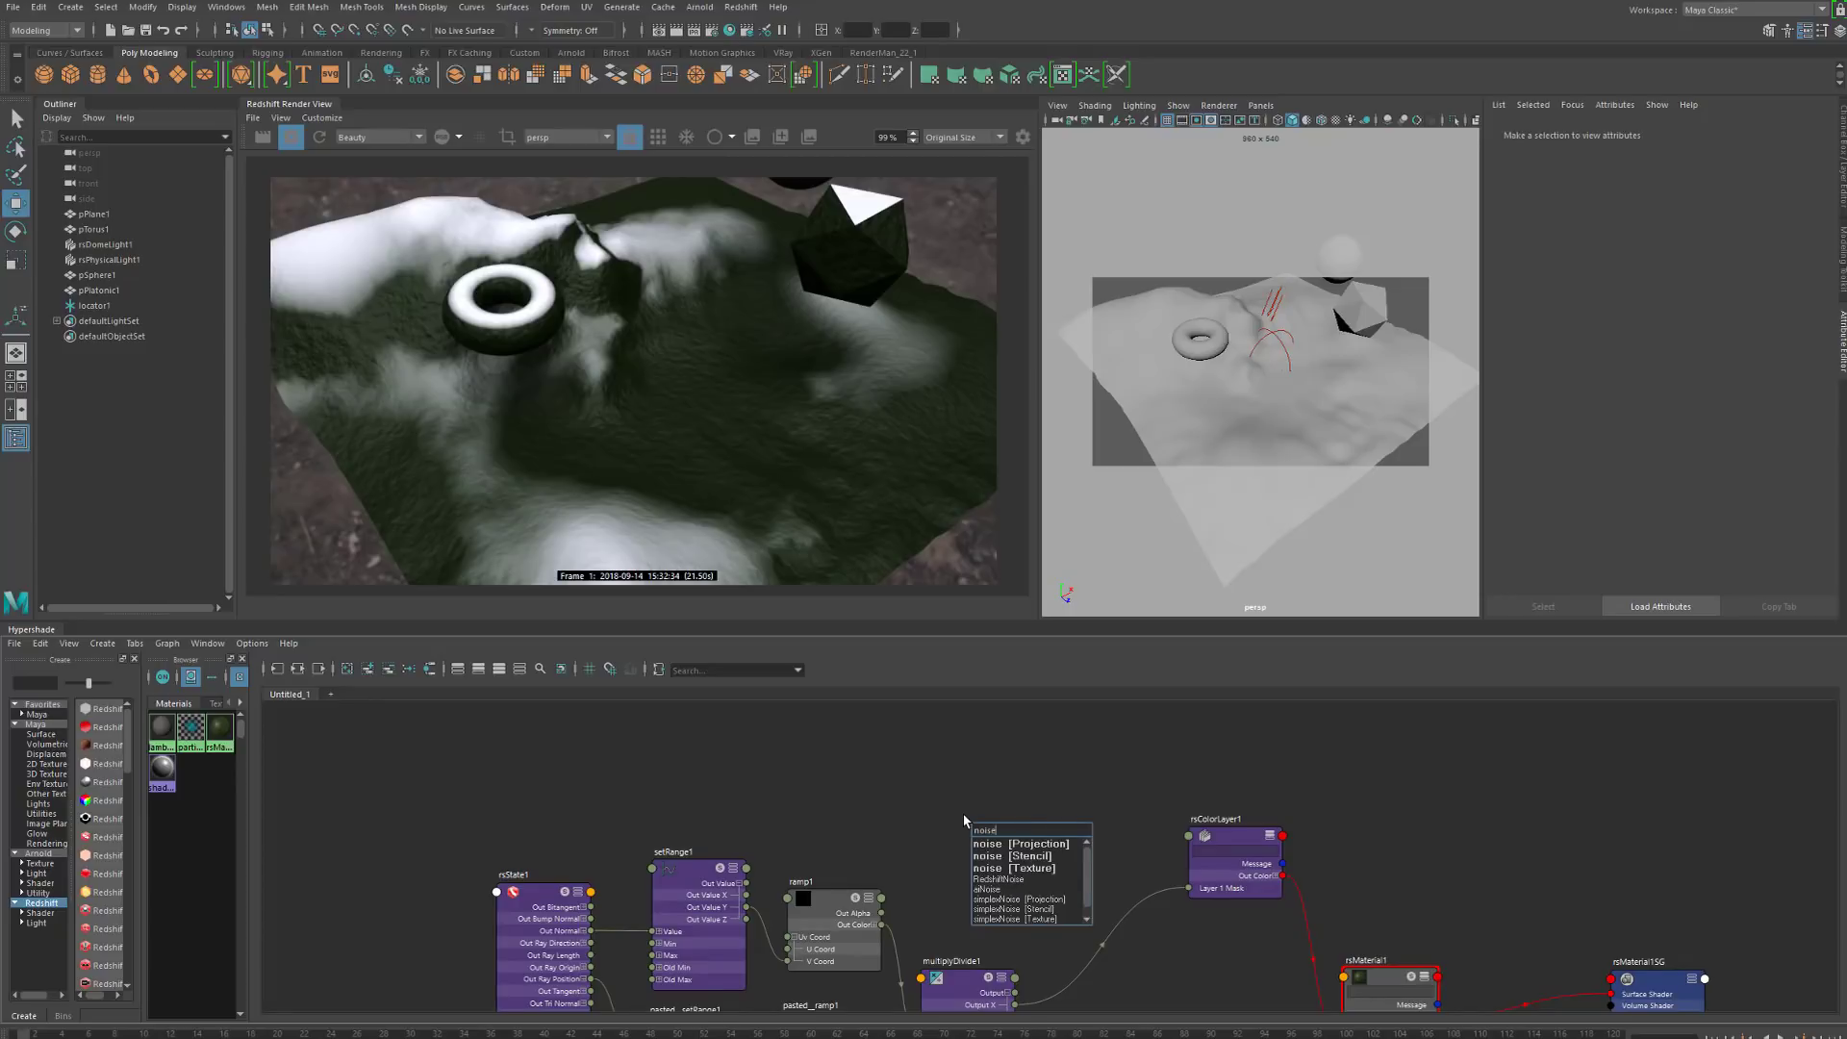
type("se")
key("Down")
key("Down")
key("Down")
key("Down")
key("Return")
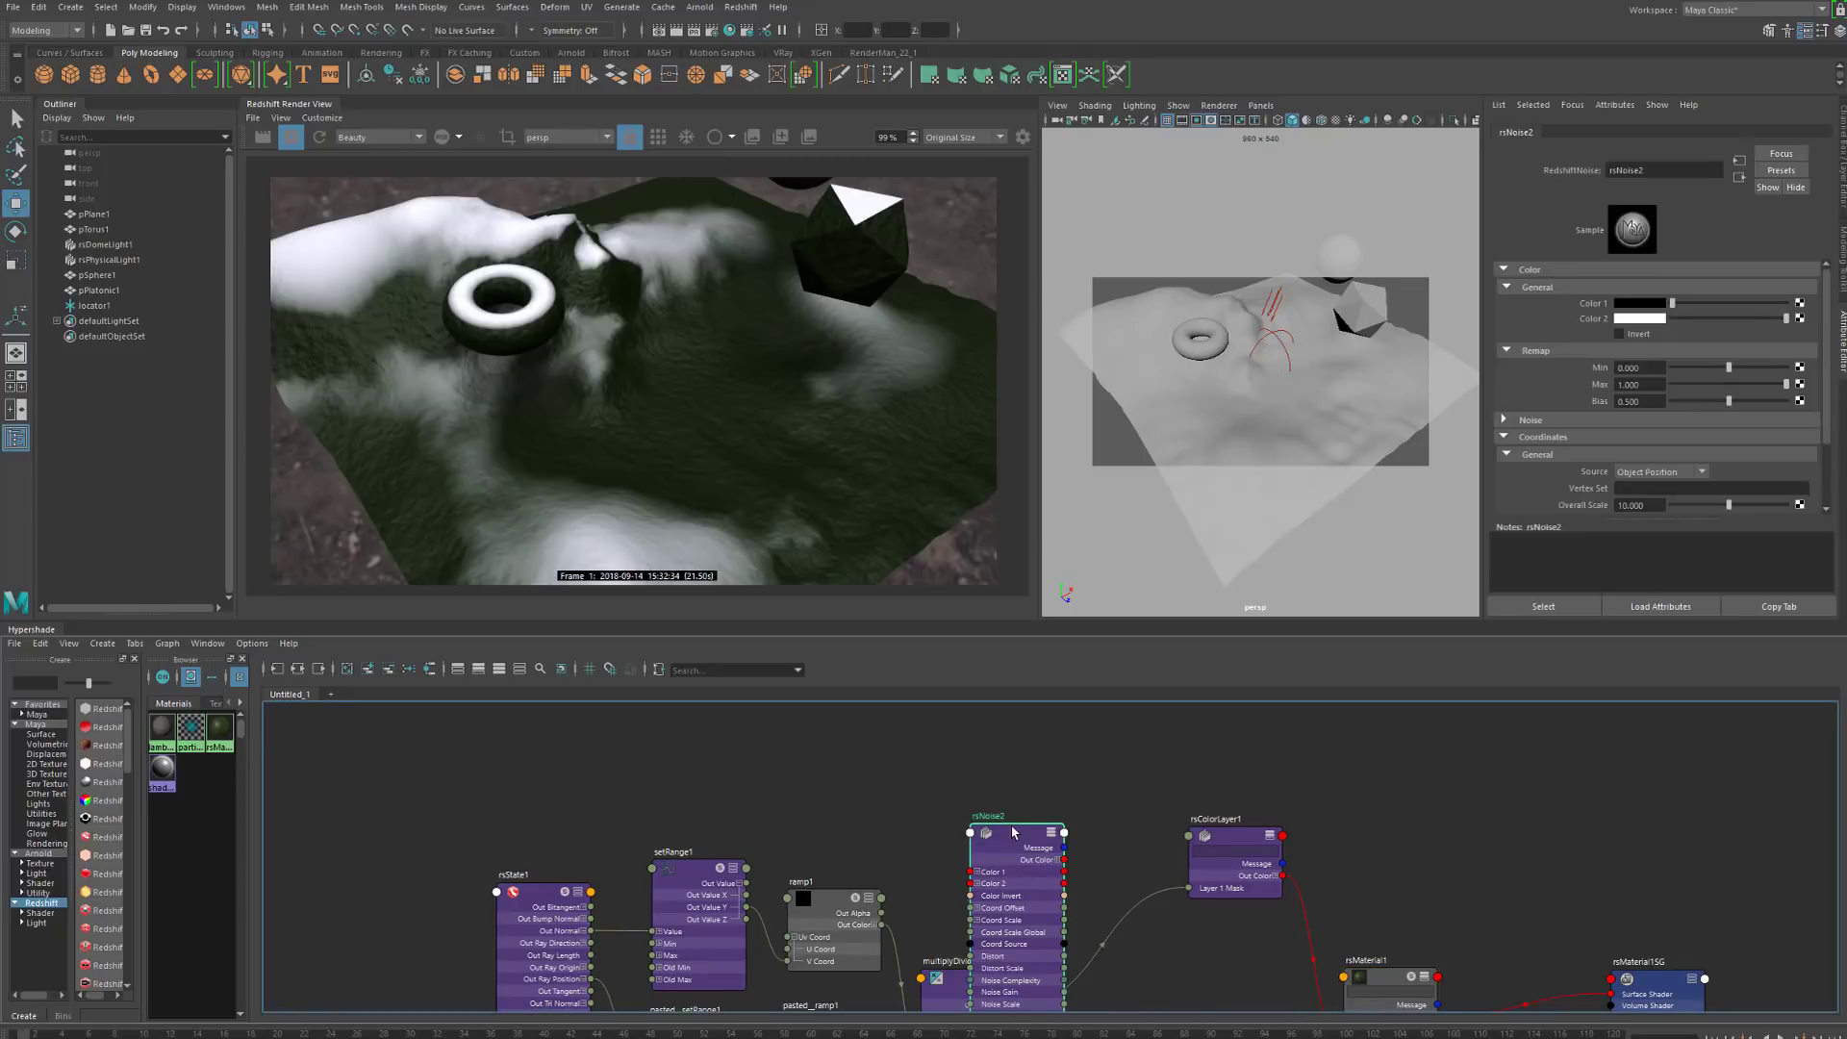
key("2")
left_click_drag(1011, 843, 968, 809)
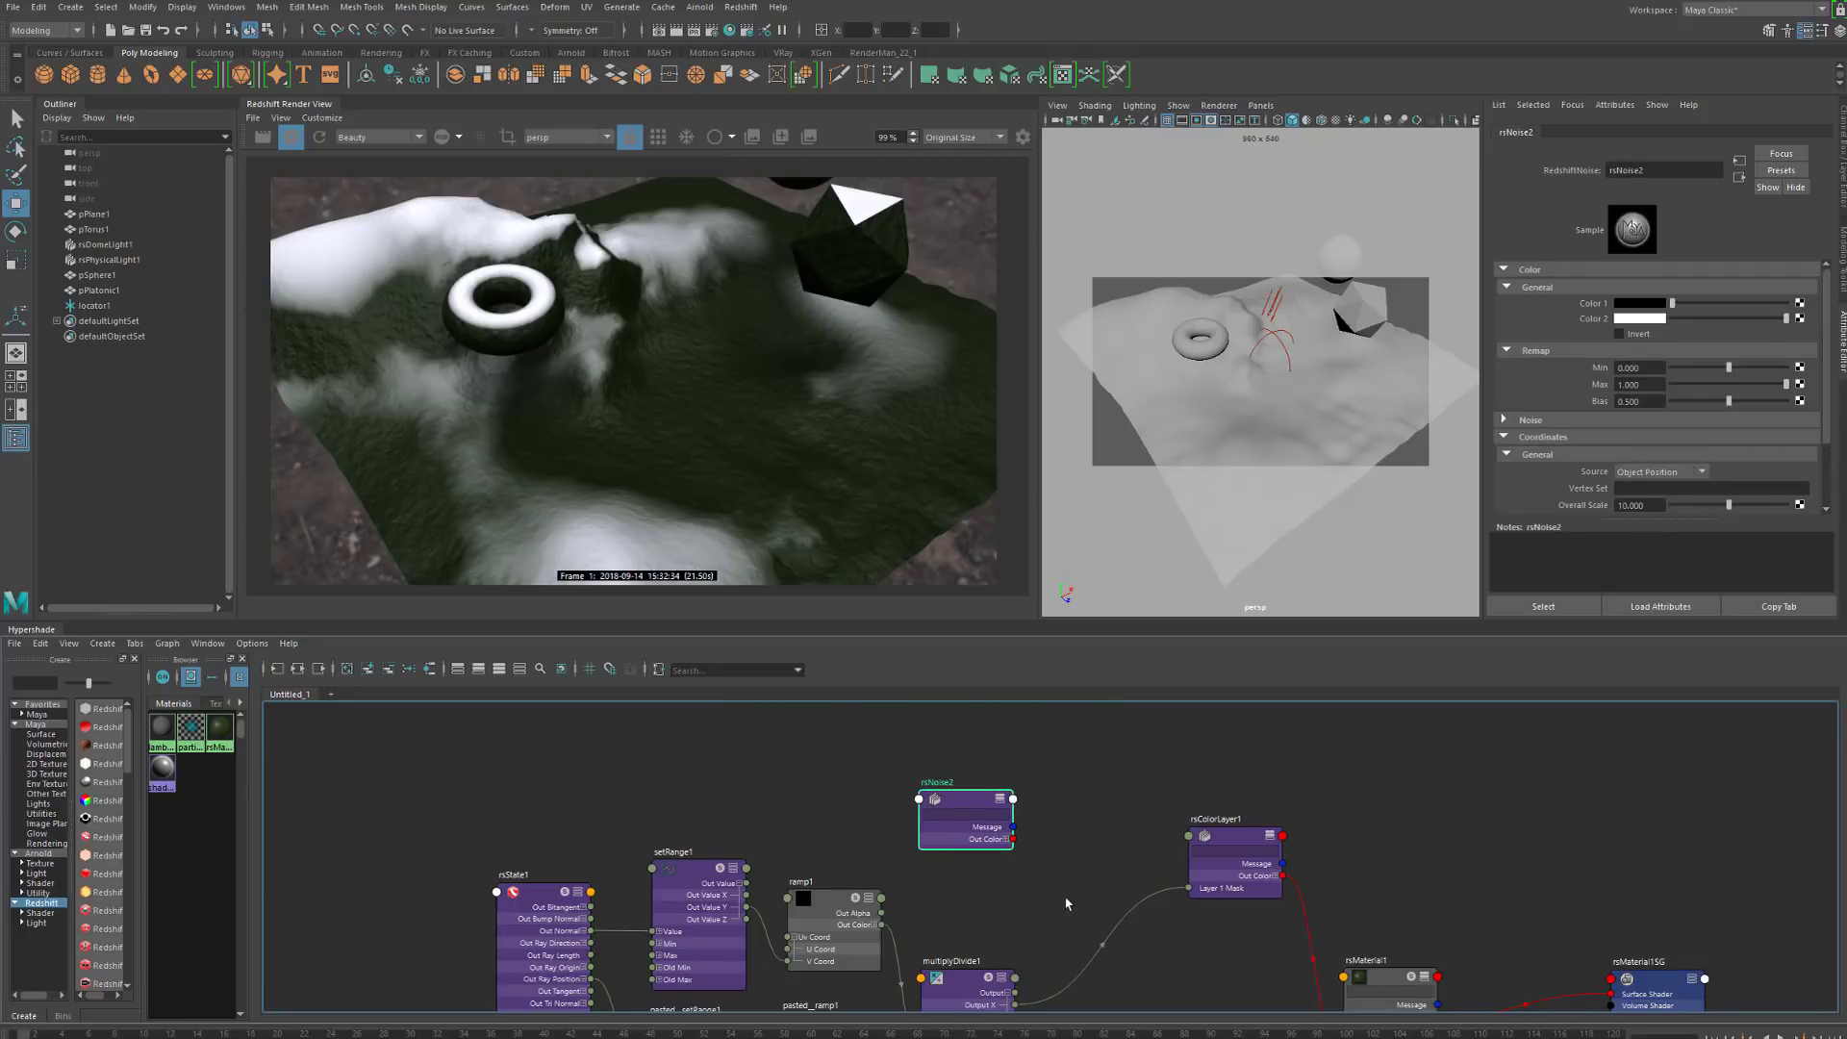
Add a second multiplyDivide node and arrange it between rsNoise2 and rsColorLayer1
middle_click_drag(1066, 905, 950, 838, "alt")
left_click_drag(962, 777, 952, 765)
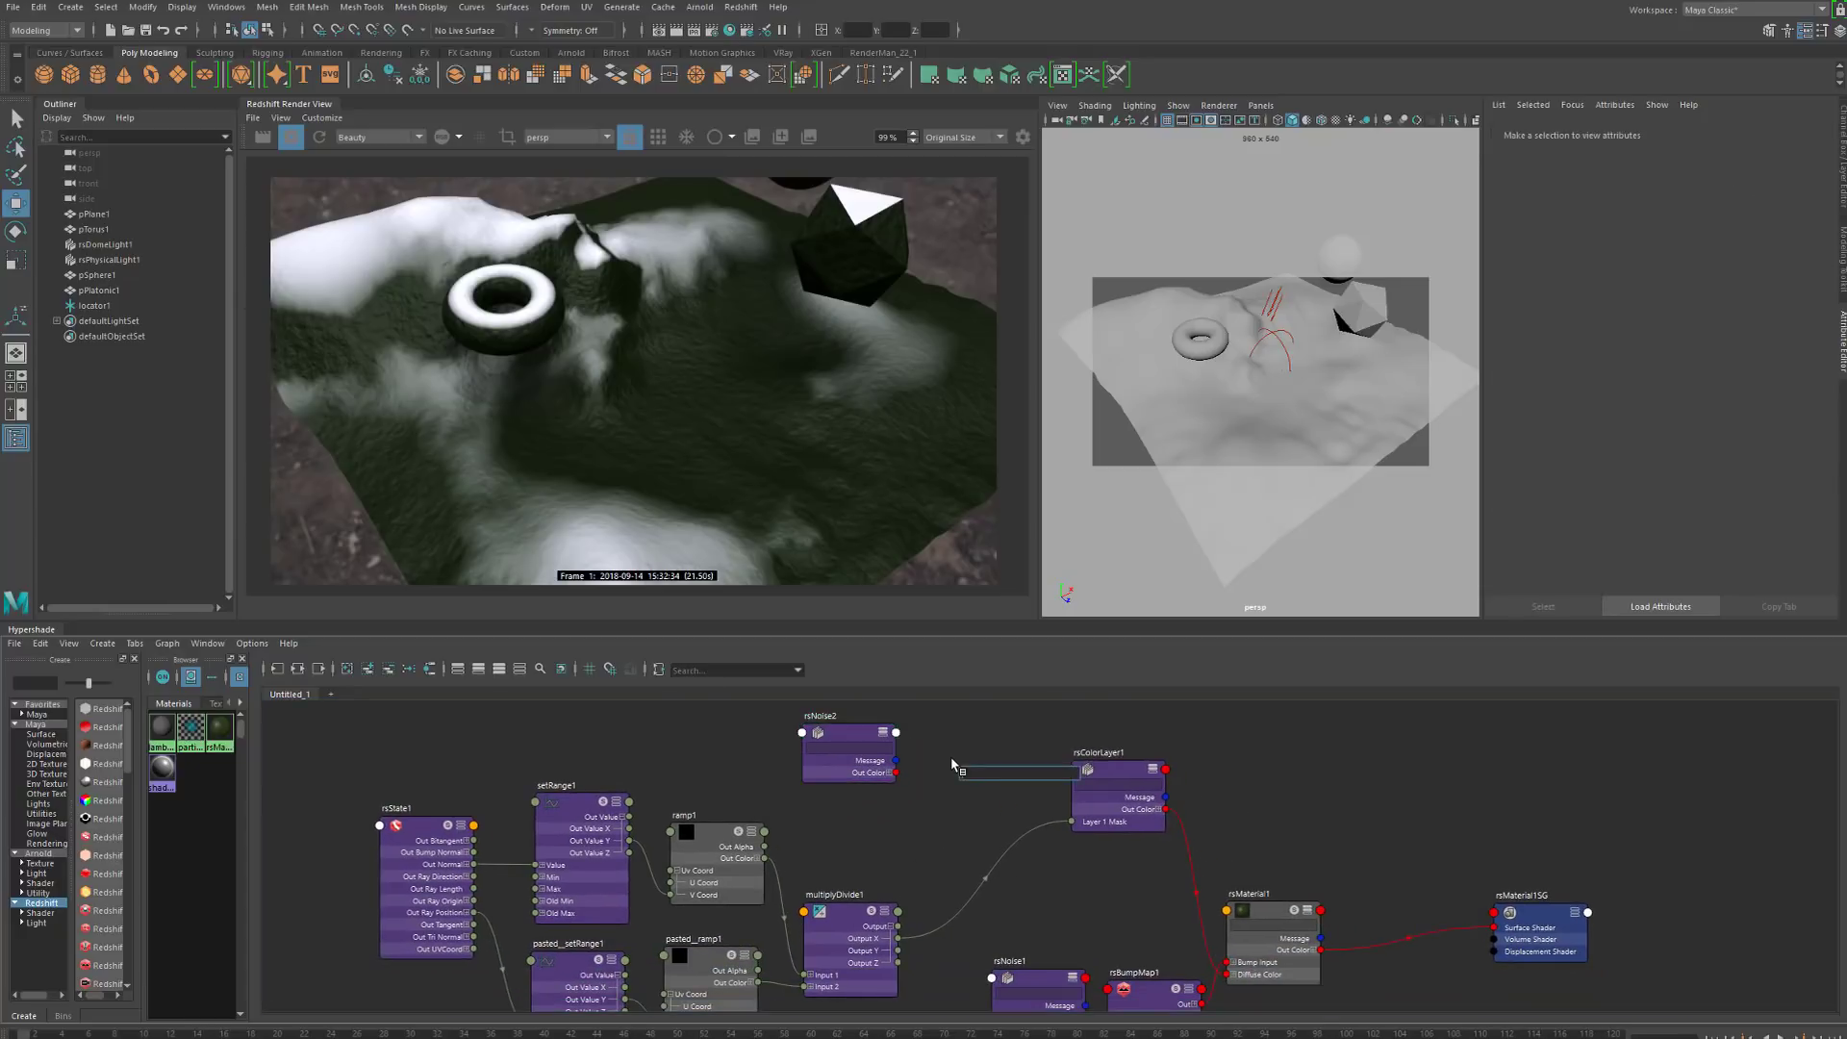
type("multi")
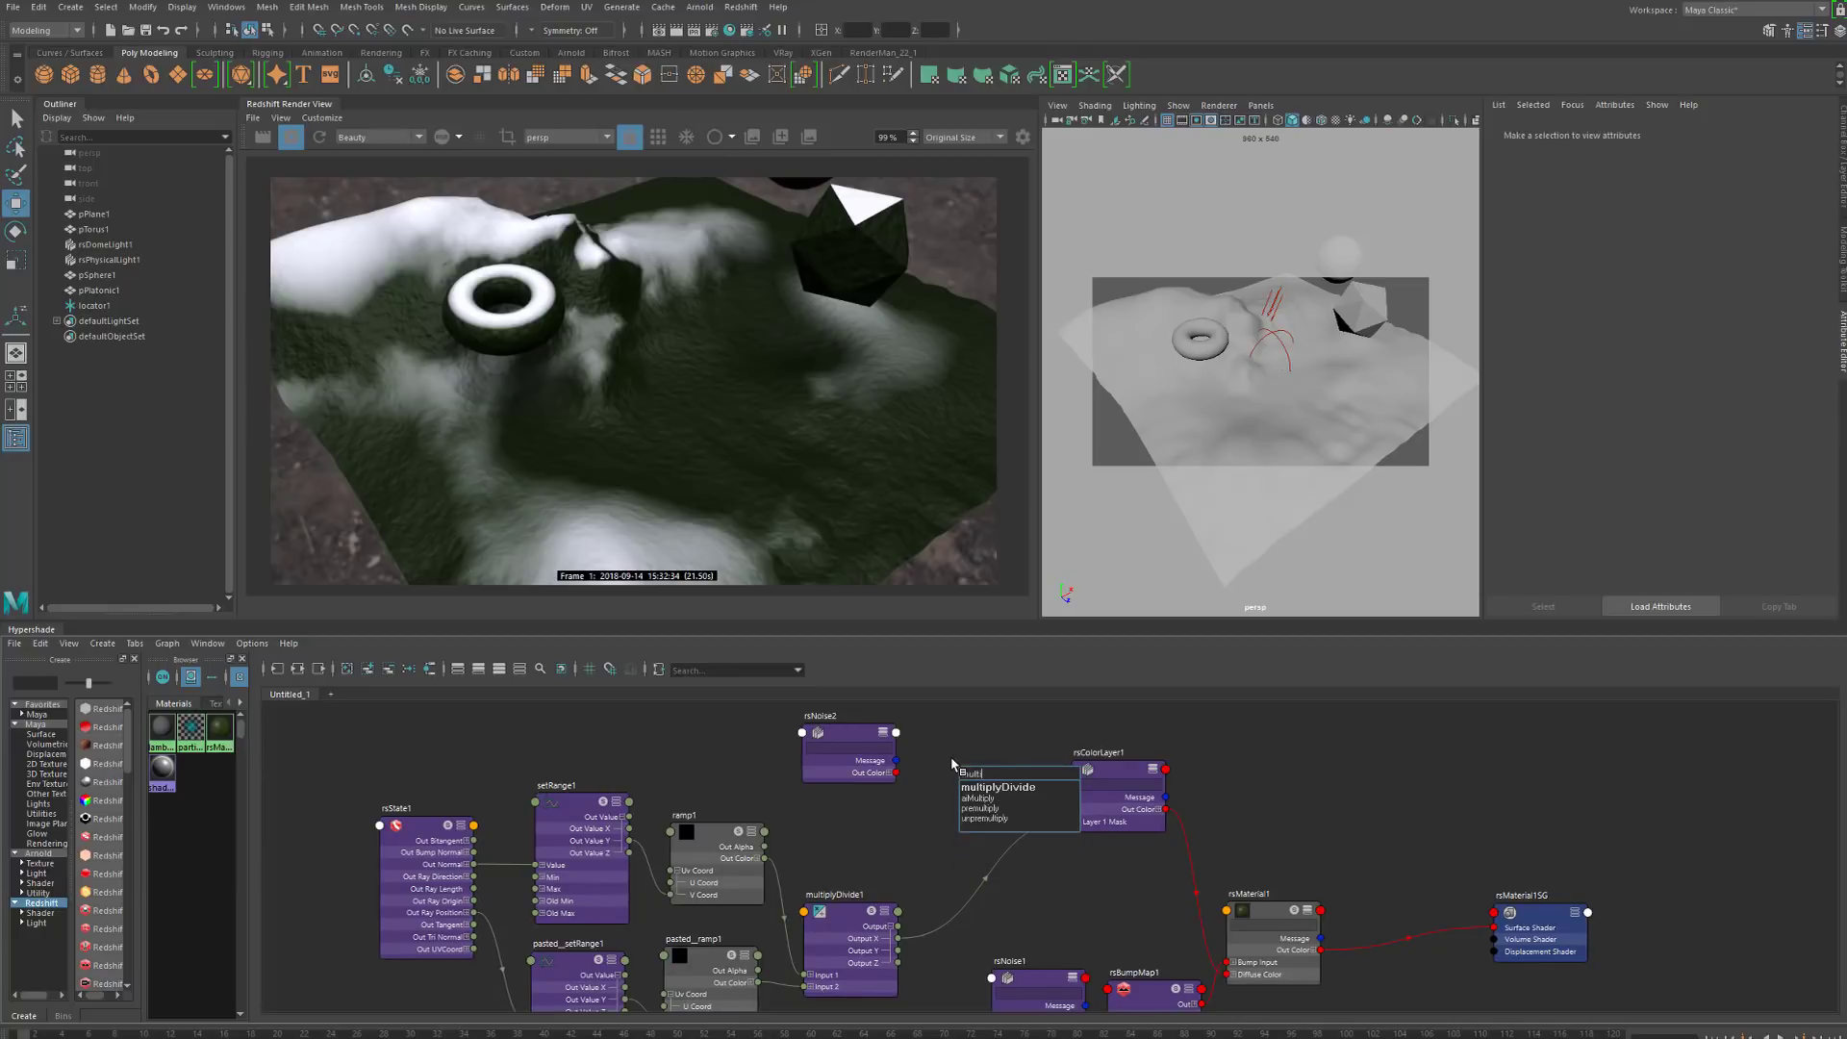
key("Down")
key("Return")
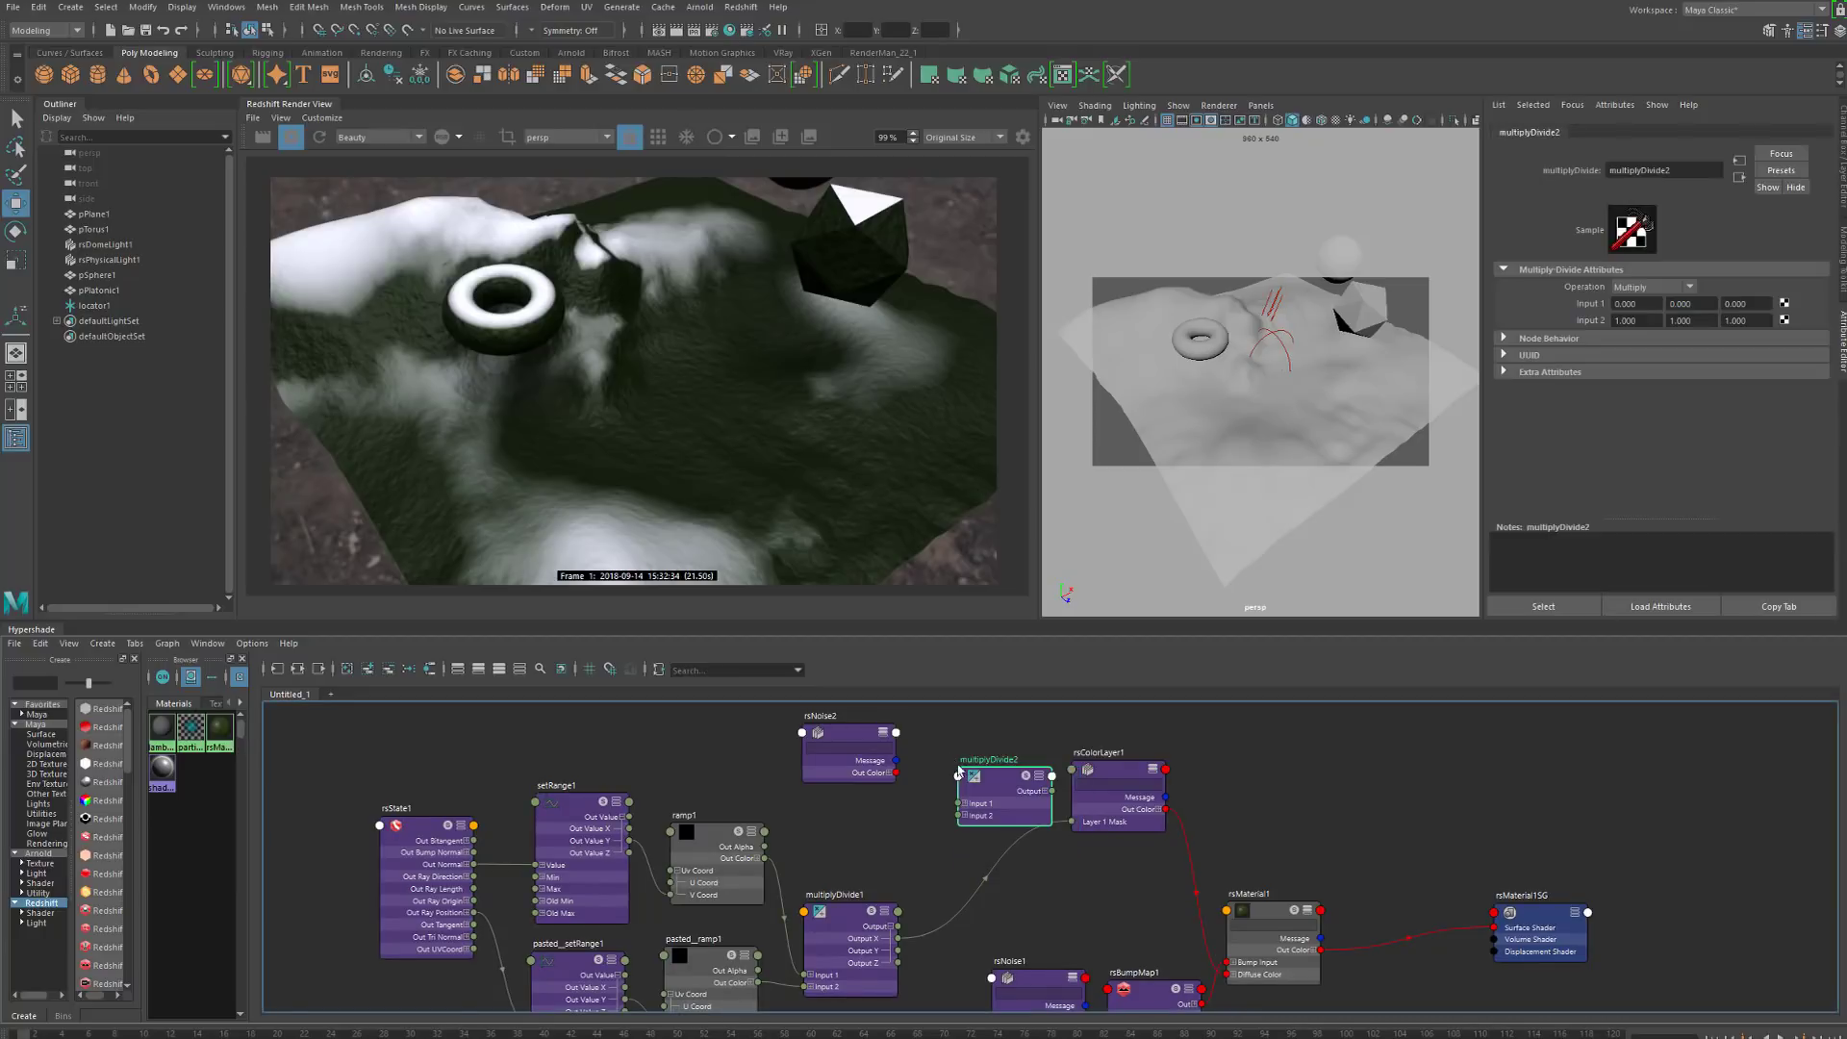
scroll(932, 798, "up", 2)
left_click_drag(808, 758, 773, 790)
left_click_drag(1030, 769, 951, 758)
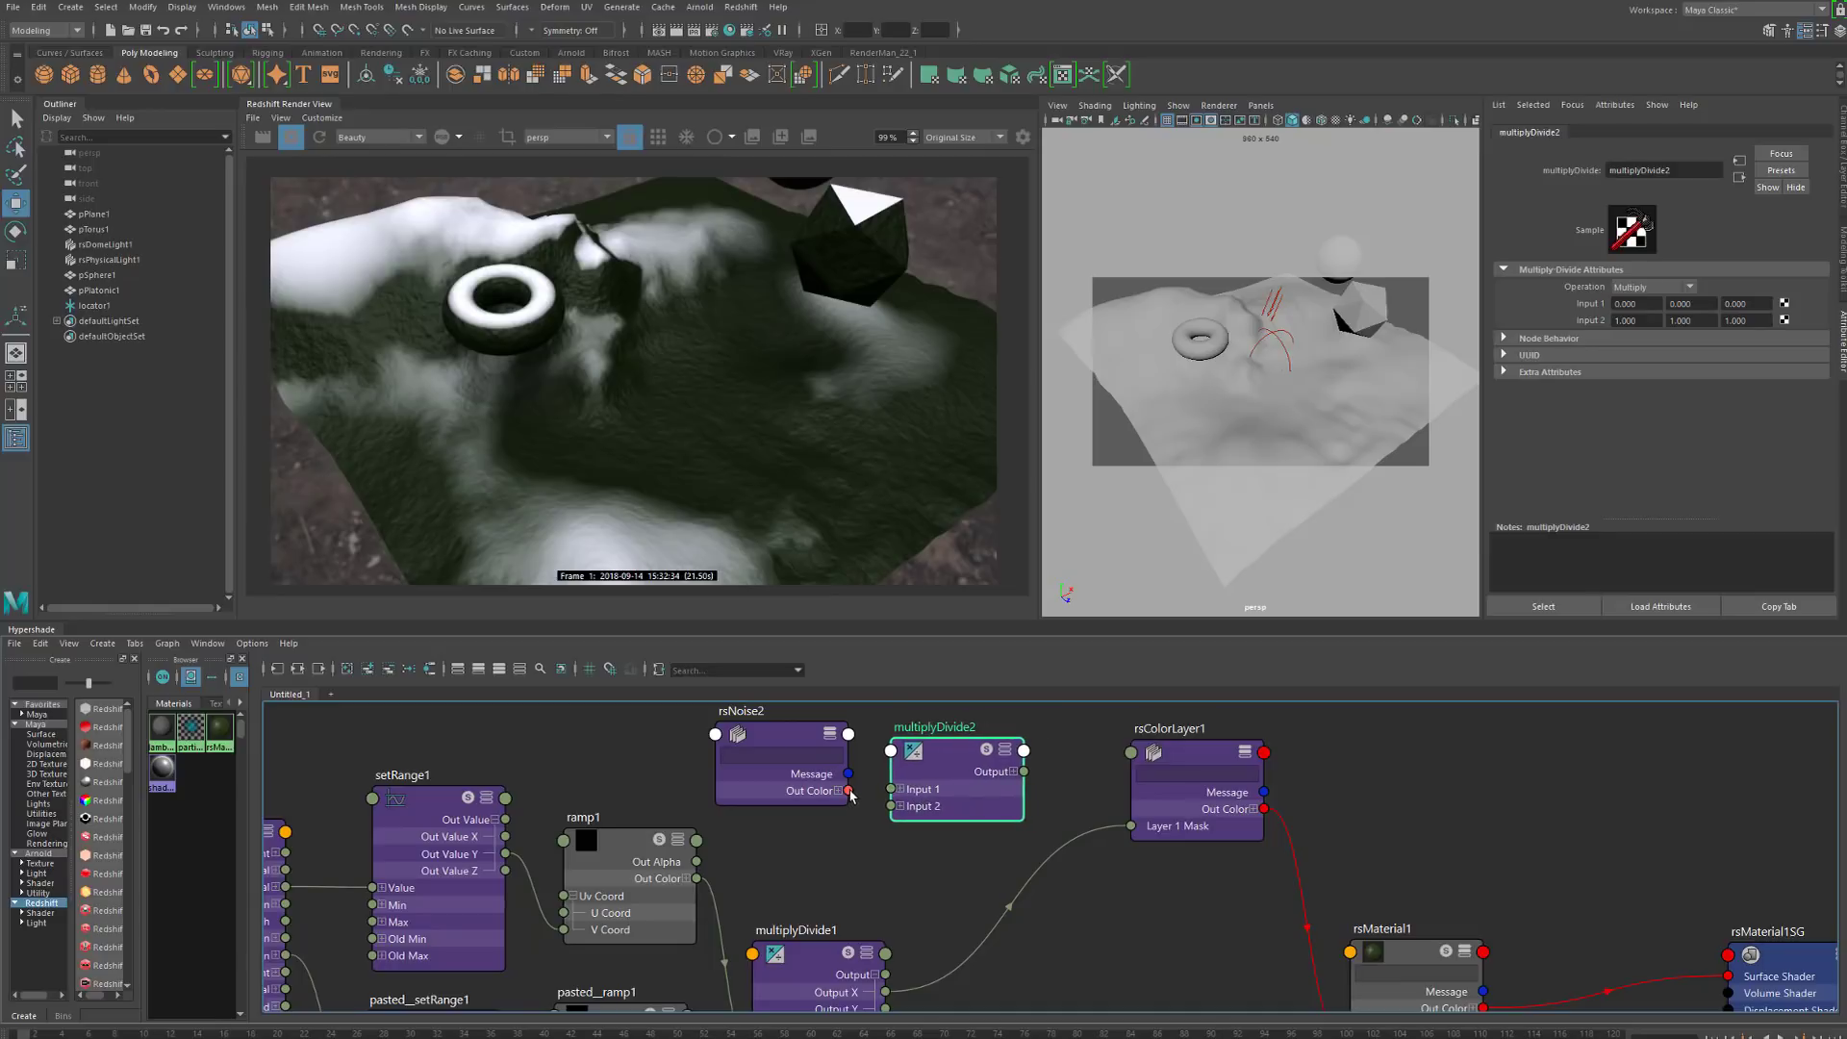
Multiply rsNoise2's Out Color with multiplyDivide1's Output in multiplyDivide2 and feed its Output X into rsColorLayer1's Layer 1 Mask
left_click_drag(850, 790, 896, 790)
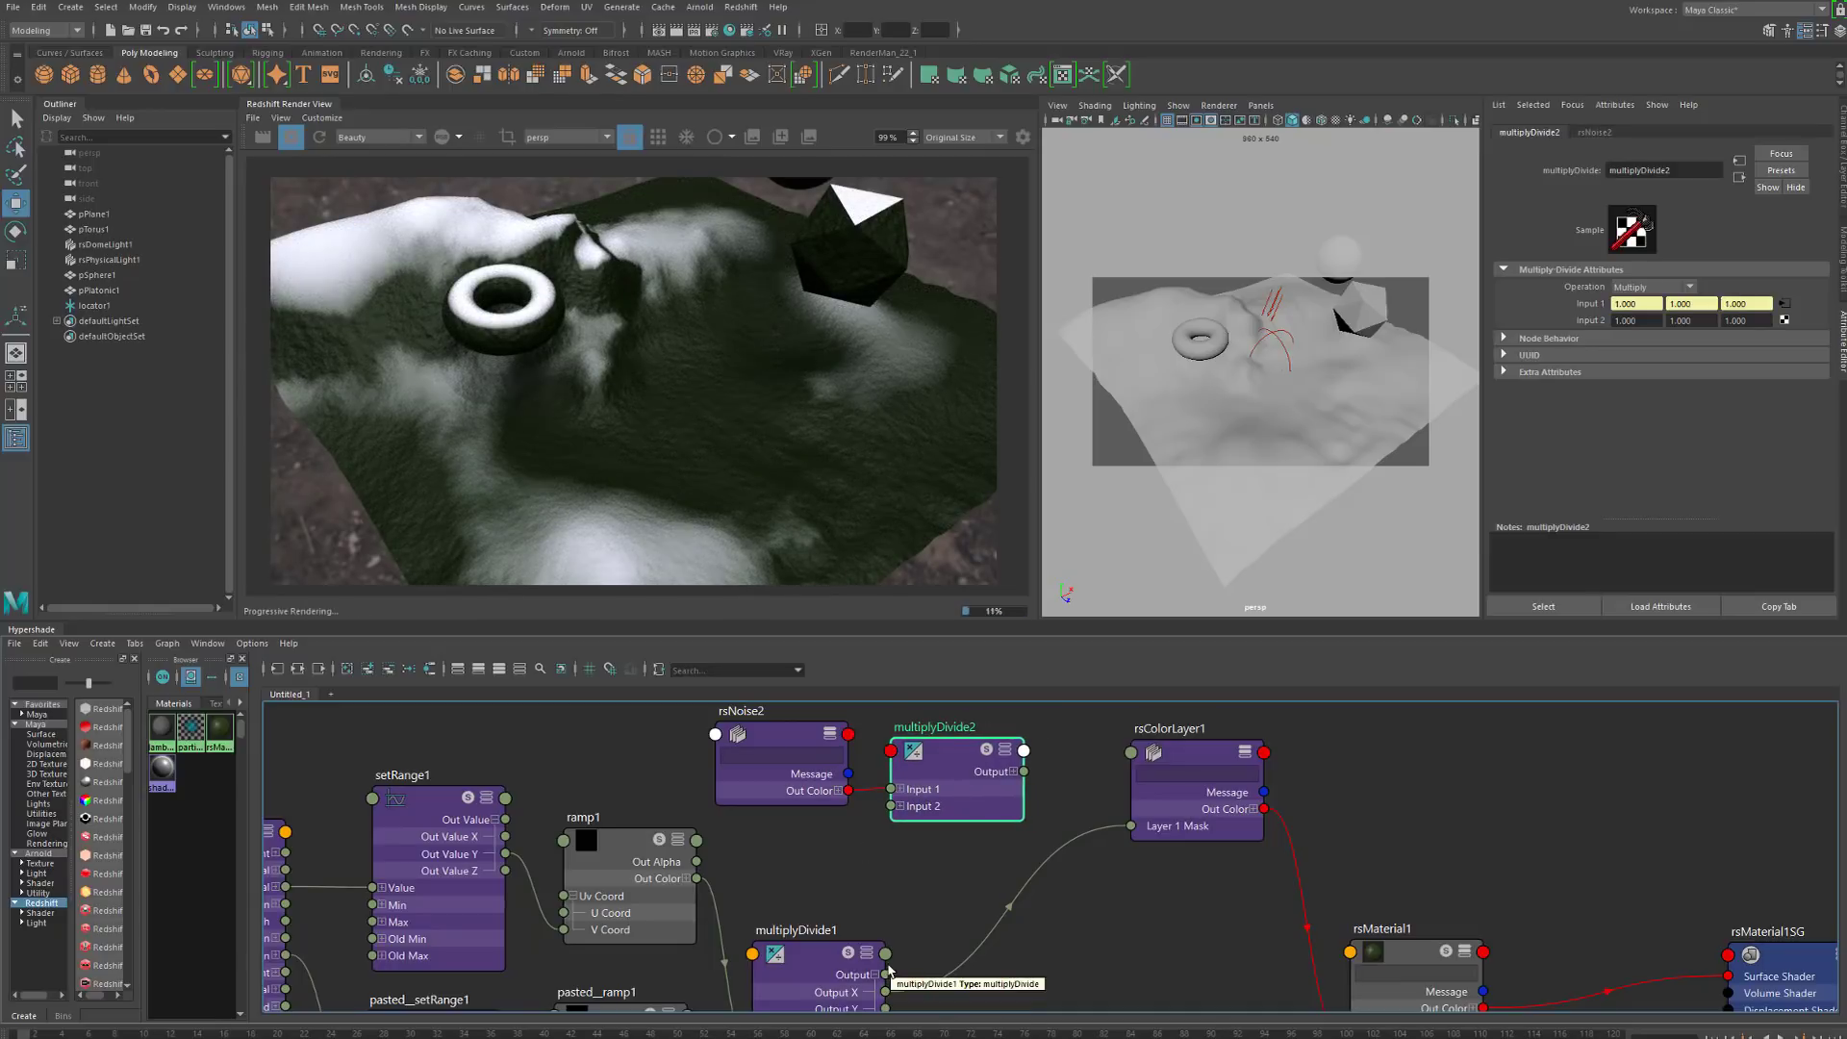
left_click_drag(885, 974, 891, 808)
left_click(1013, 771)
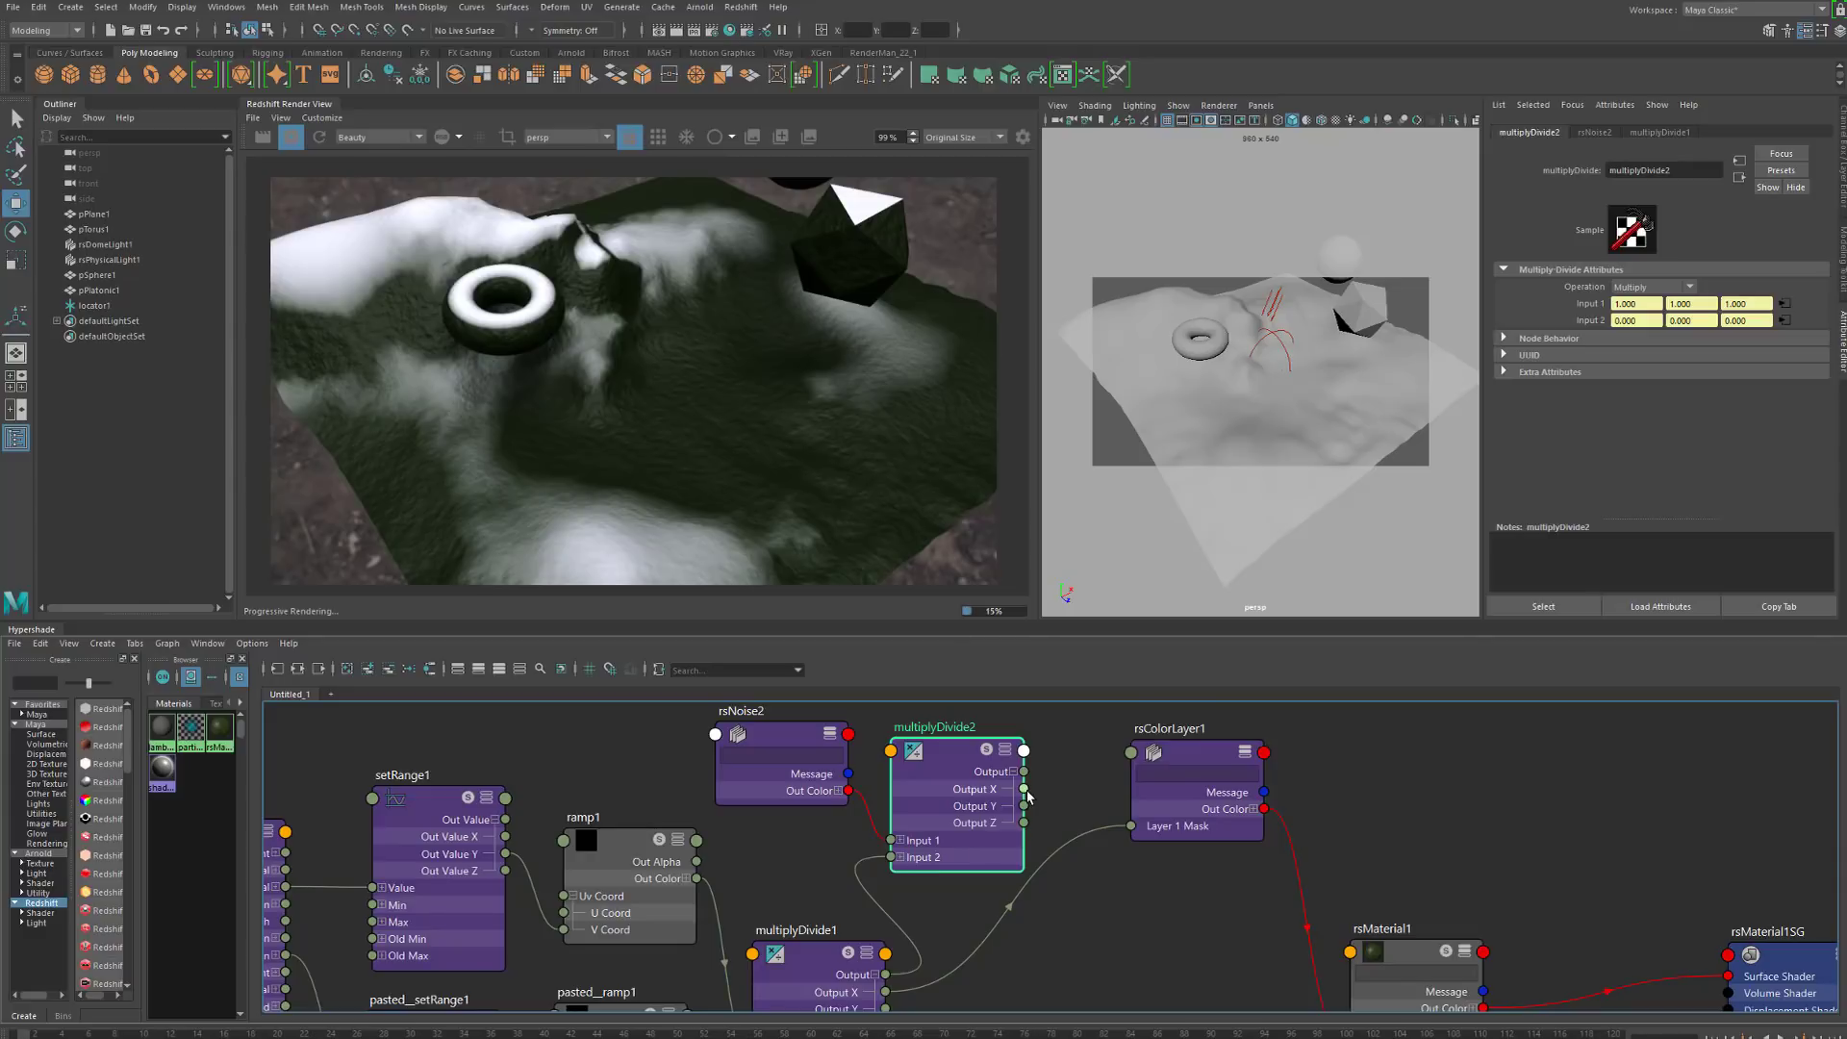
left_click_drag(1025, 790, 1131, 826)
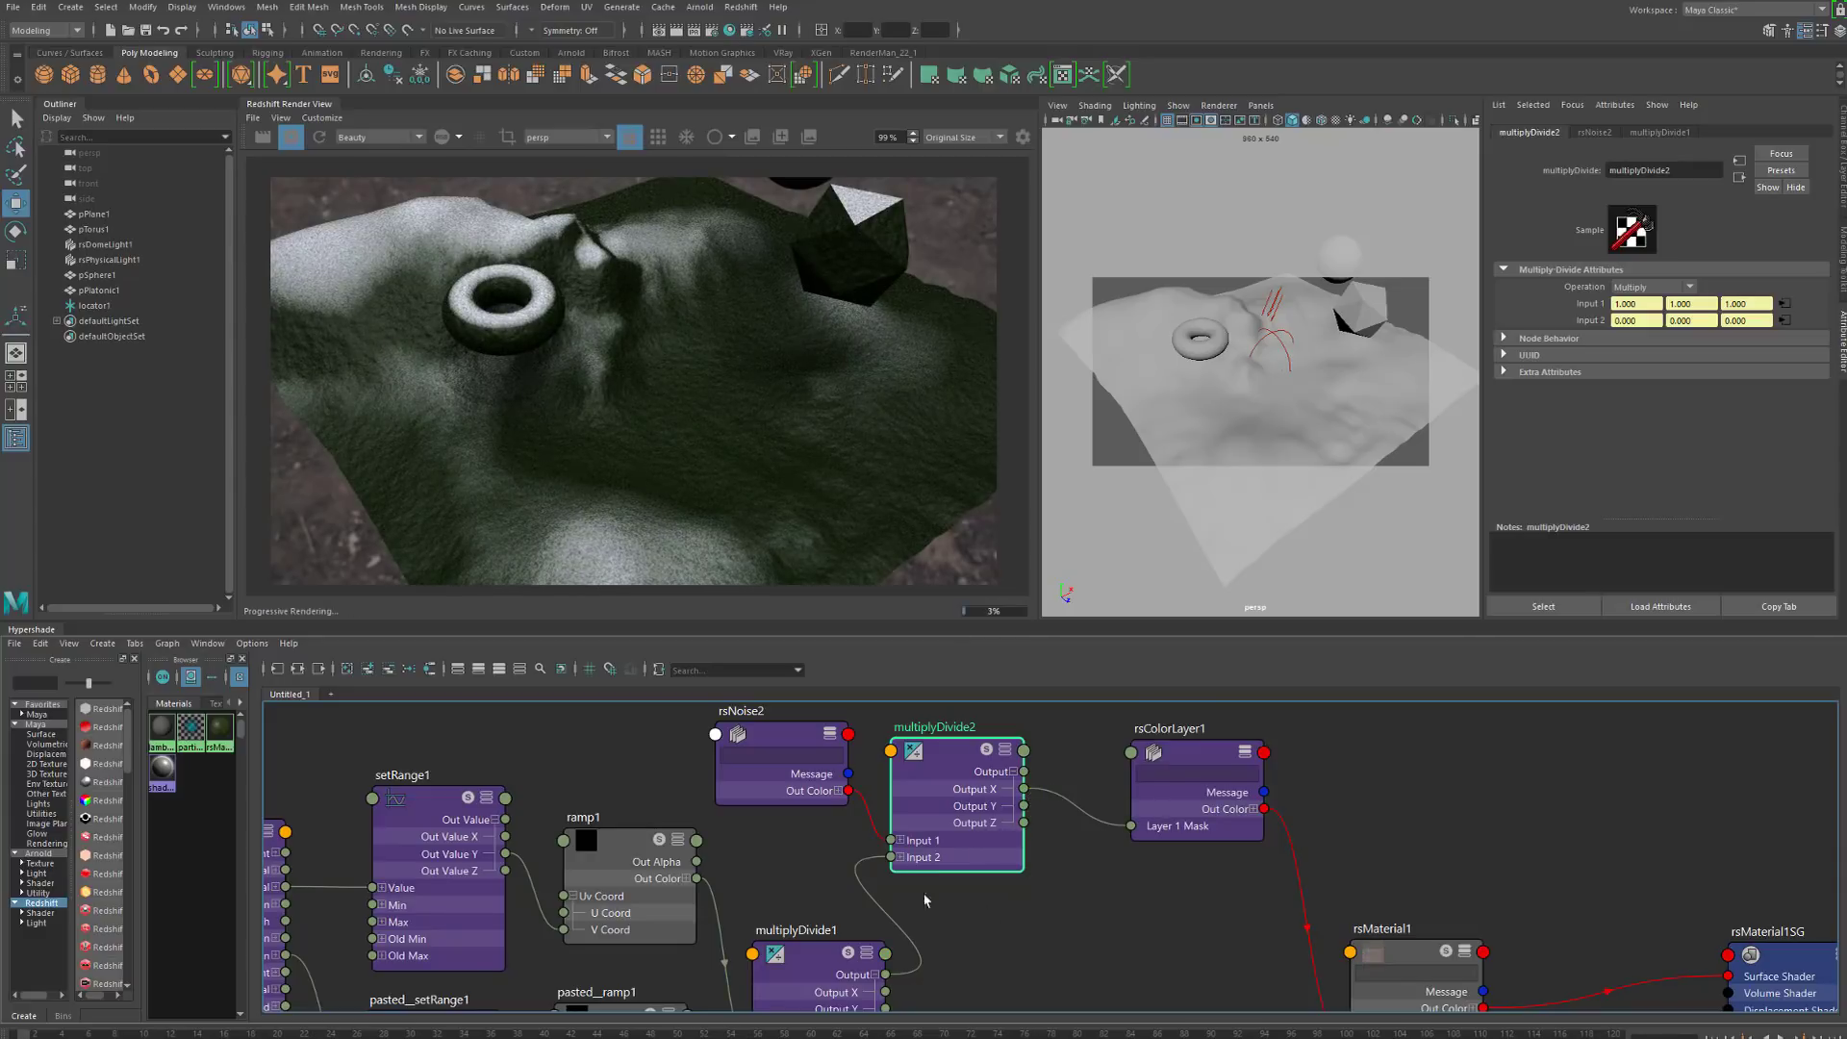
Move rsNoise2 farther away from multiplyDivide2 to make room for a node between them
left_click(807, 743)
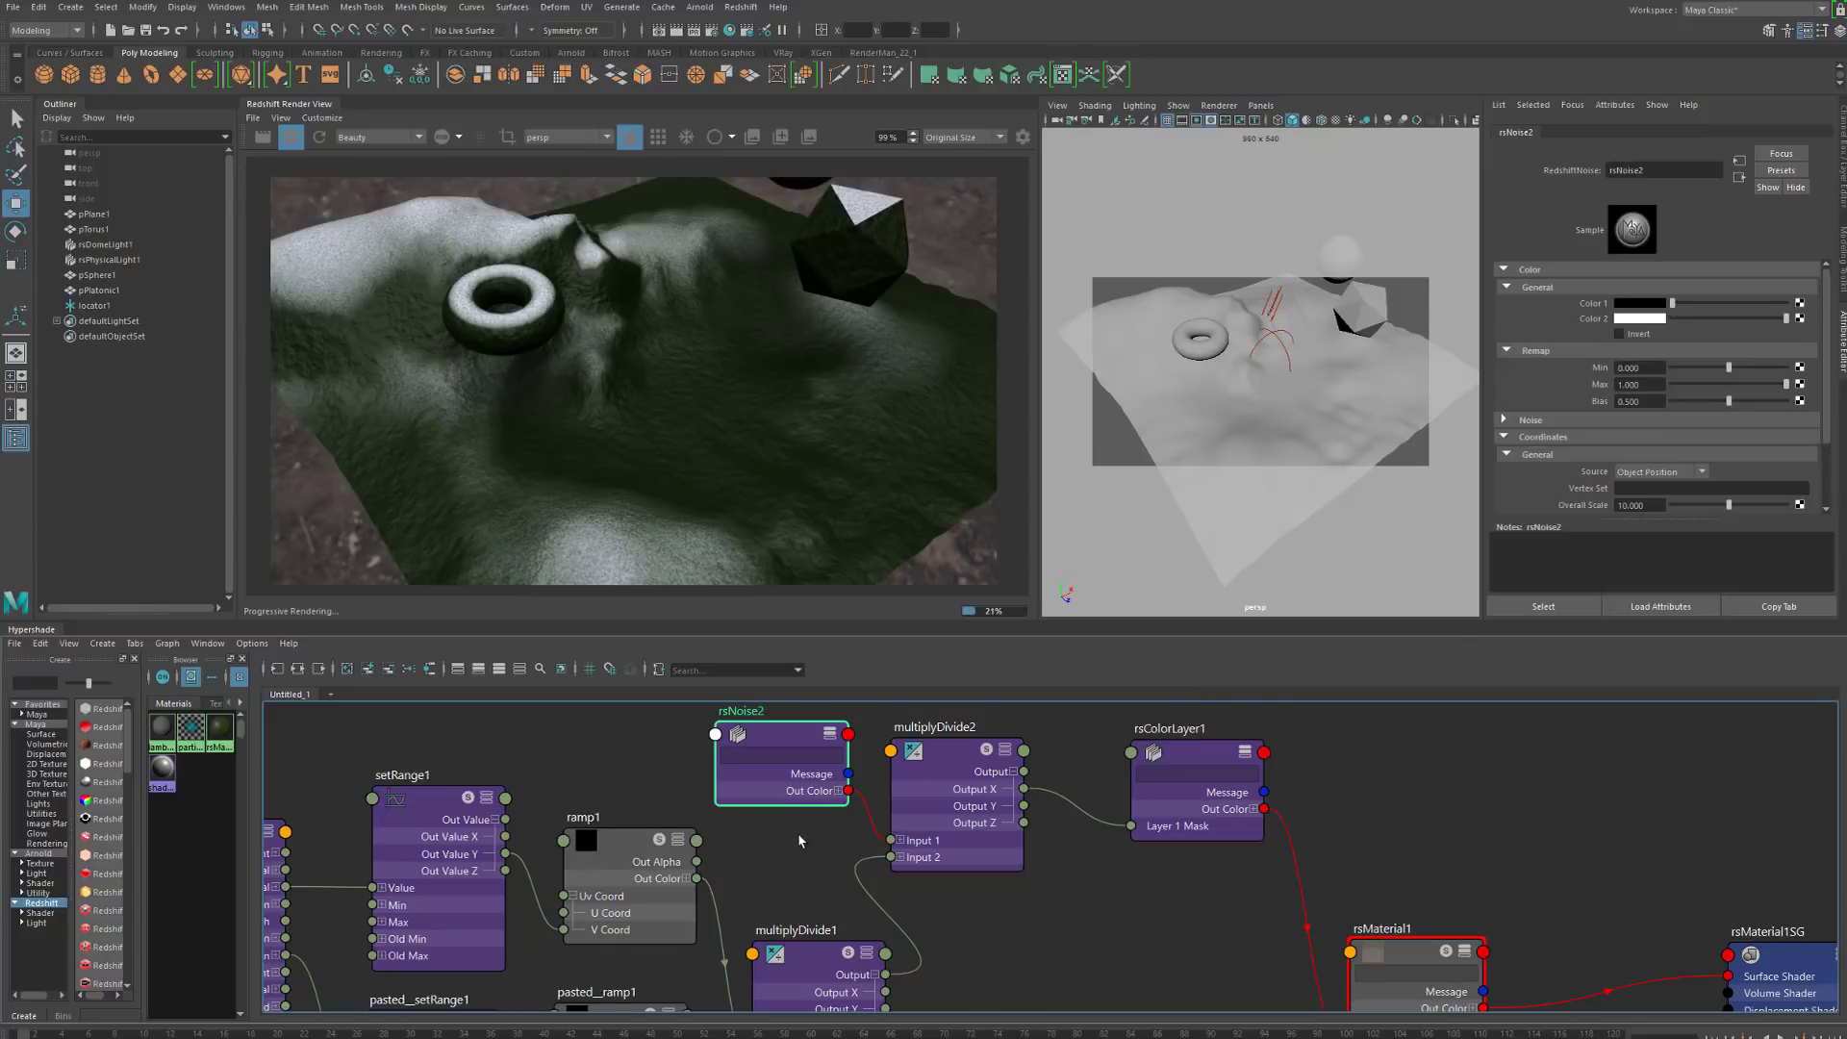
middle_click_drag(798, 839, 979, 922, "alt")
left_click_drag(962, 847, 660, 765)
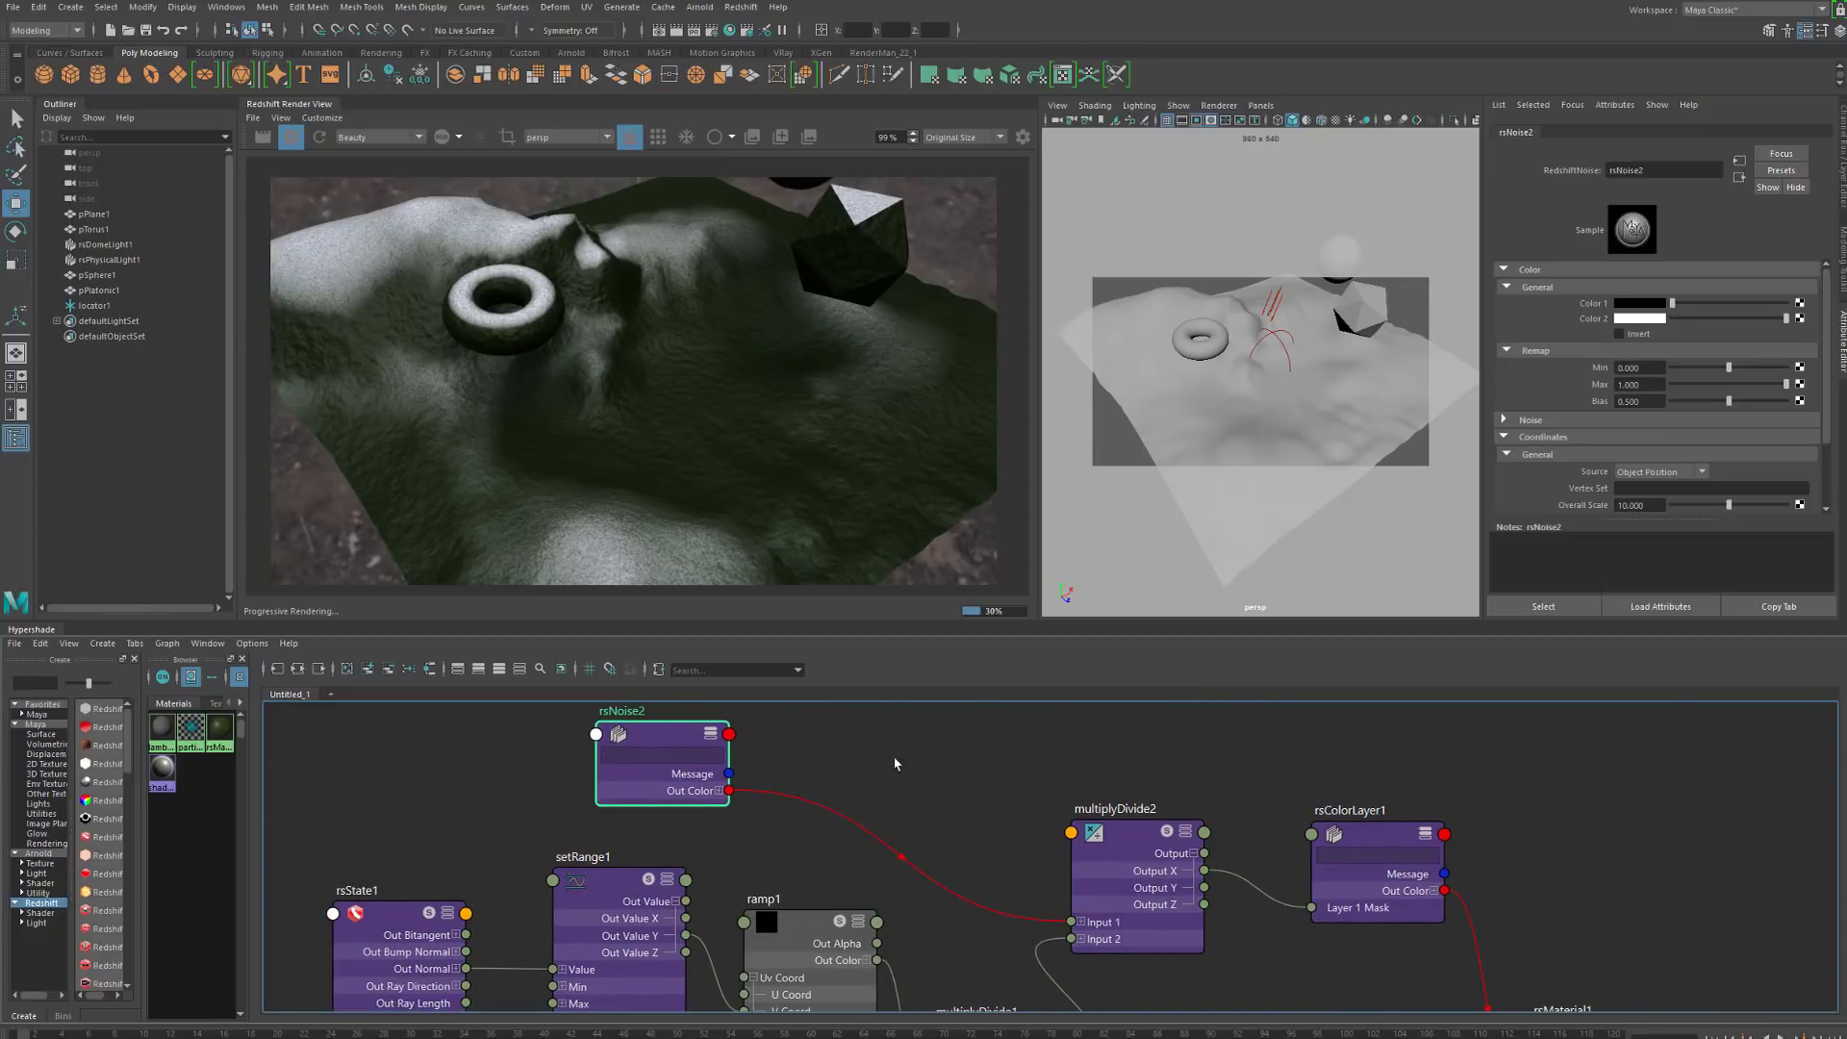
Add a Ramp texture node, delete its place2dTexture1, and place the ramp between rsNoise2 and multiplyDivide2
middle_click_drag(894, 763, 886, 812, "alt")
left_click(891, 781)
key("Tab")
type("ramp")
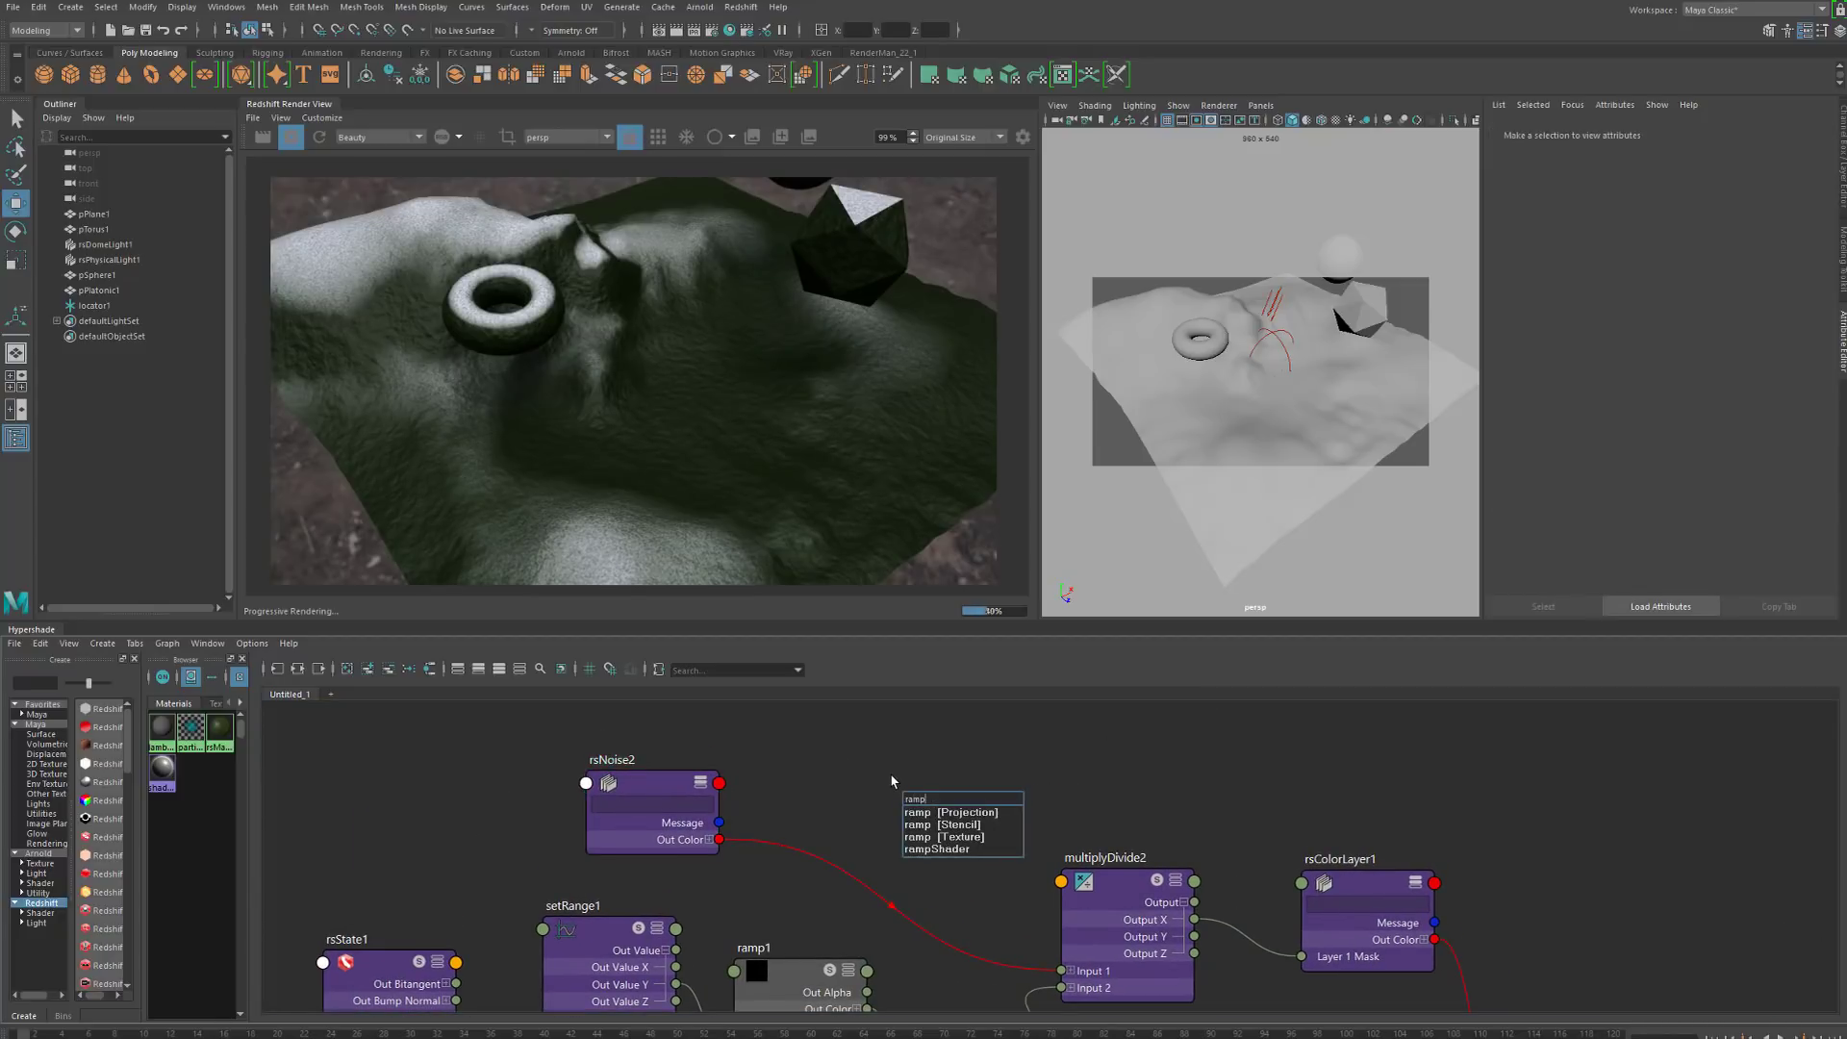
key("Down")
key("Down")
key("Down")
key("Return")
left_click(953, 813)
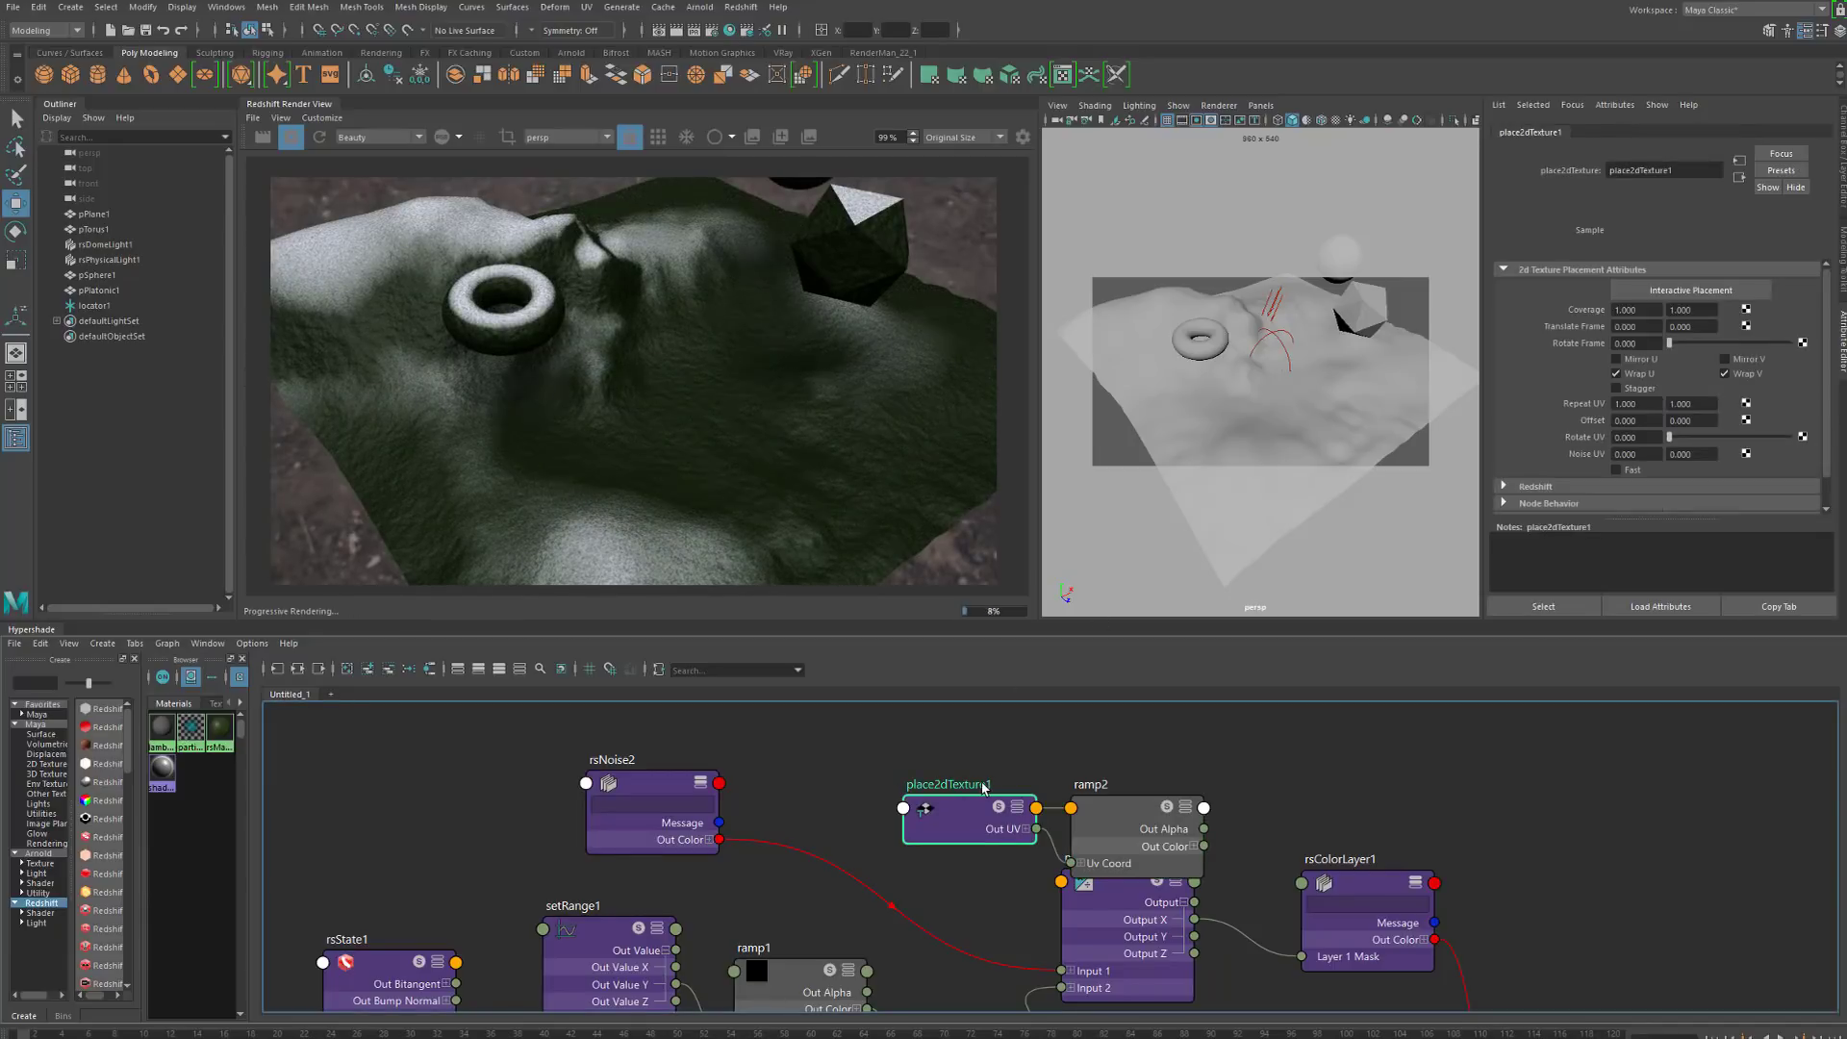
key("Delete")
left_click_drag(1185, 834, 958, 775)
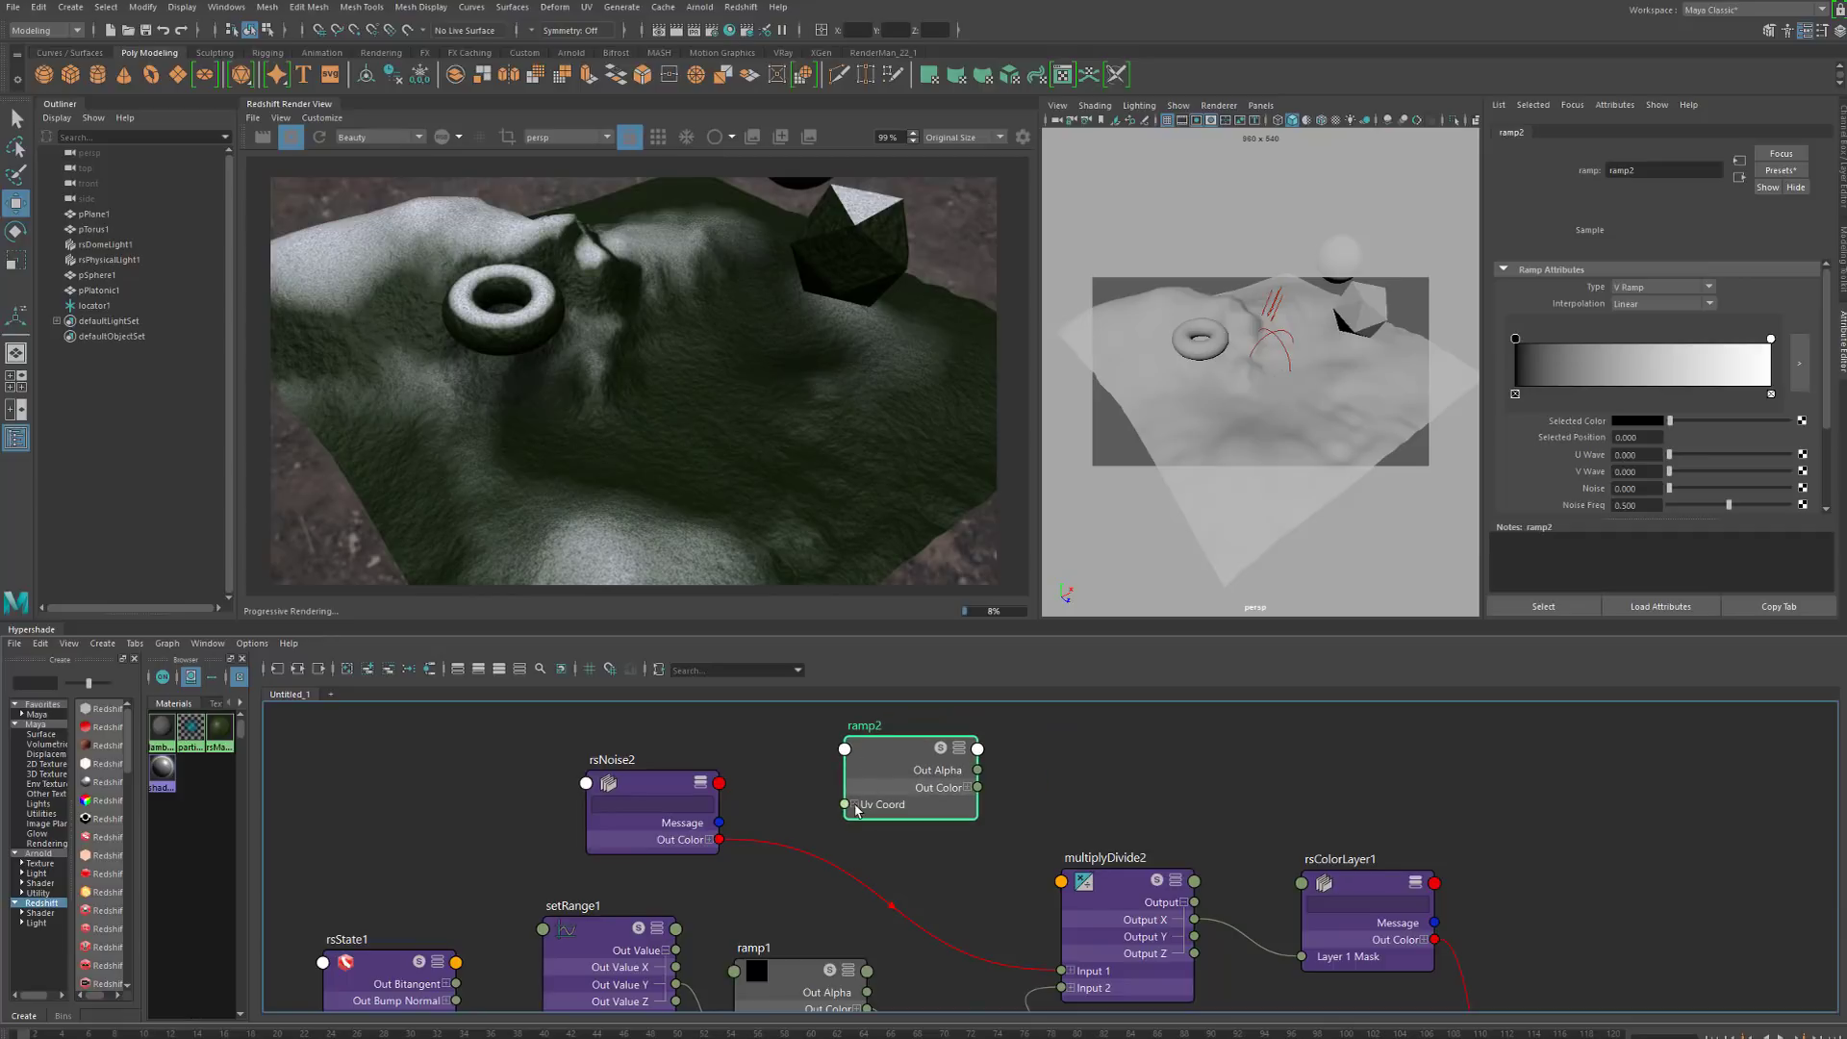
Connect a single channel of rsNoise2's Out Color to ramp2's V Coord and ramp2's Out Color to multiplyDivide2's Input 1
left_click(854, 804)
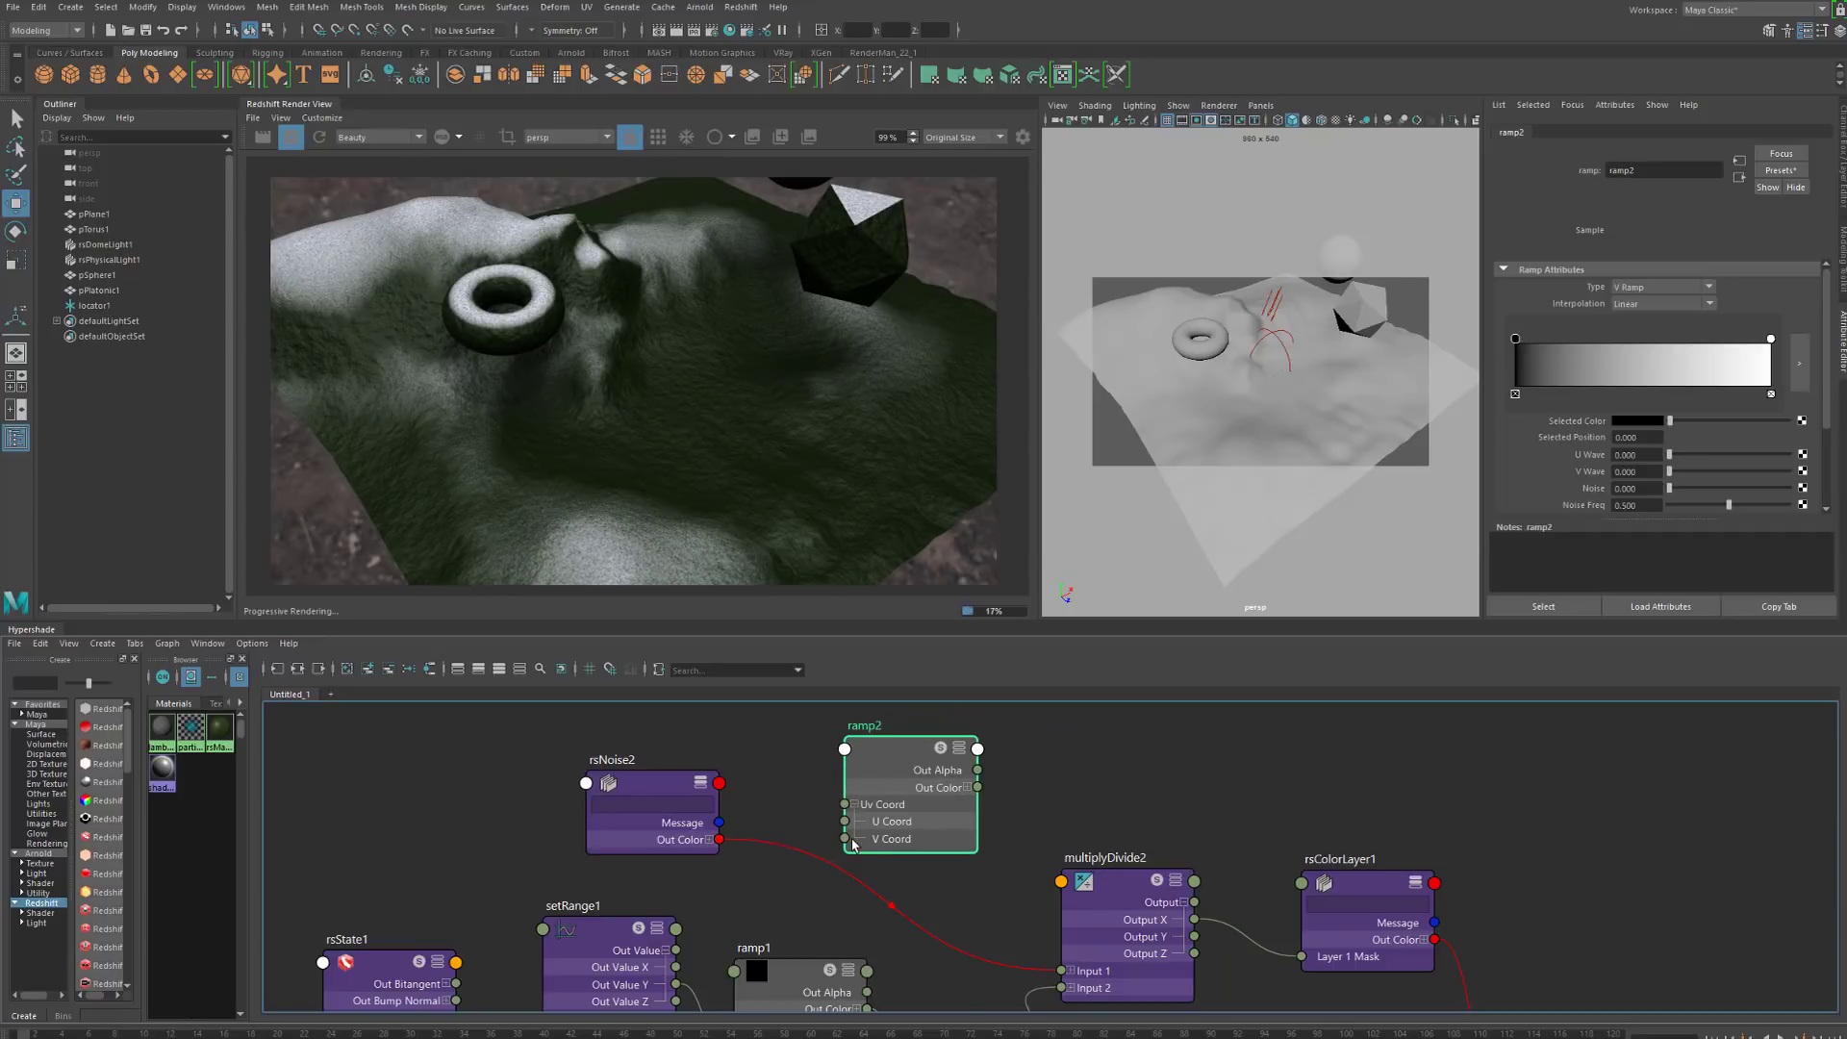
left_click(708, 841)
left_click_drag(719, 856, 844, 839)
left_click(712, 842)
middle_click_drag(981, 894, 897, 868)
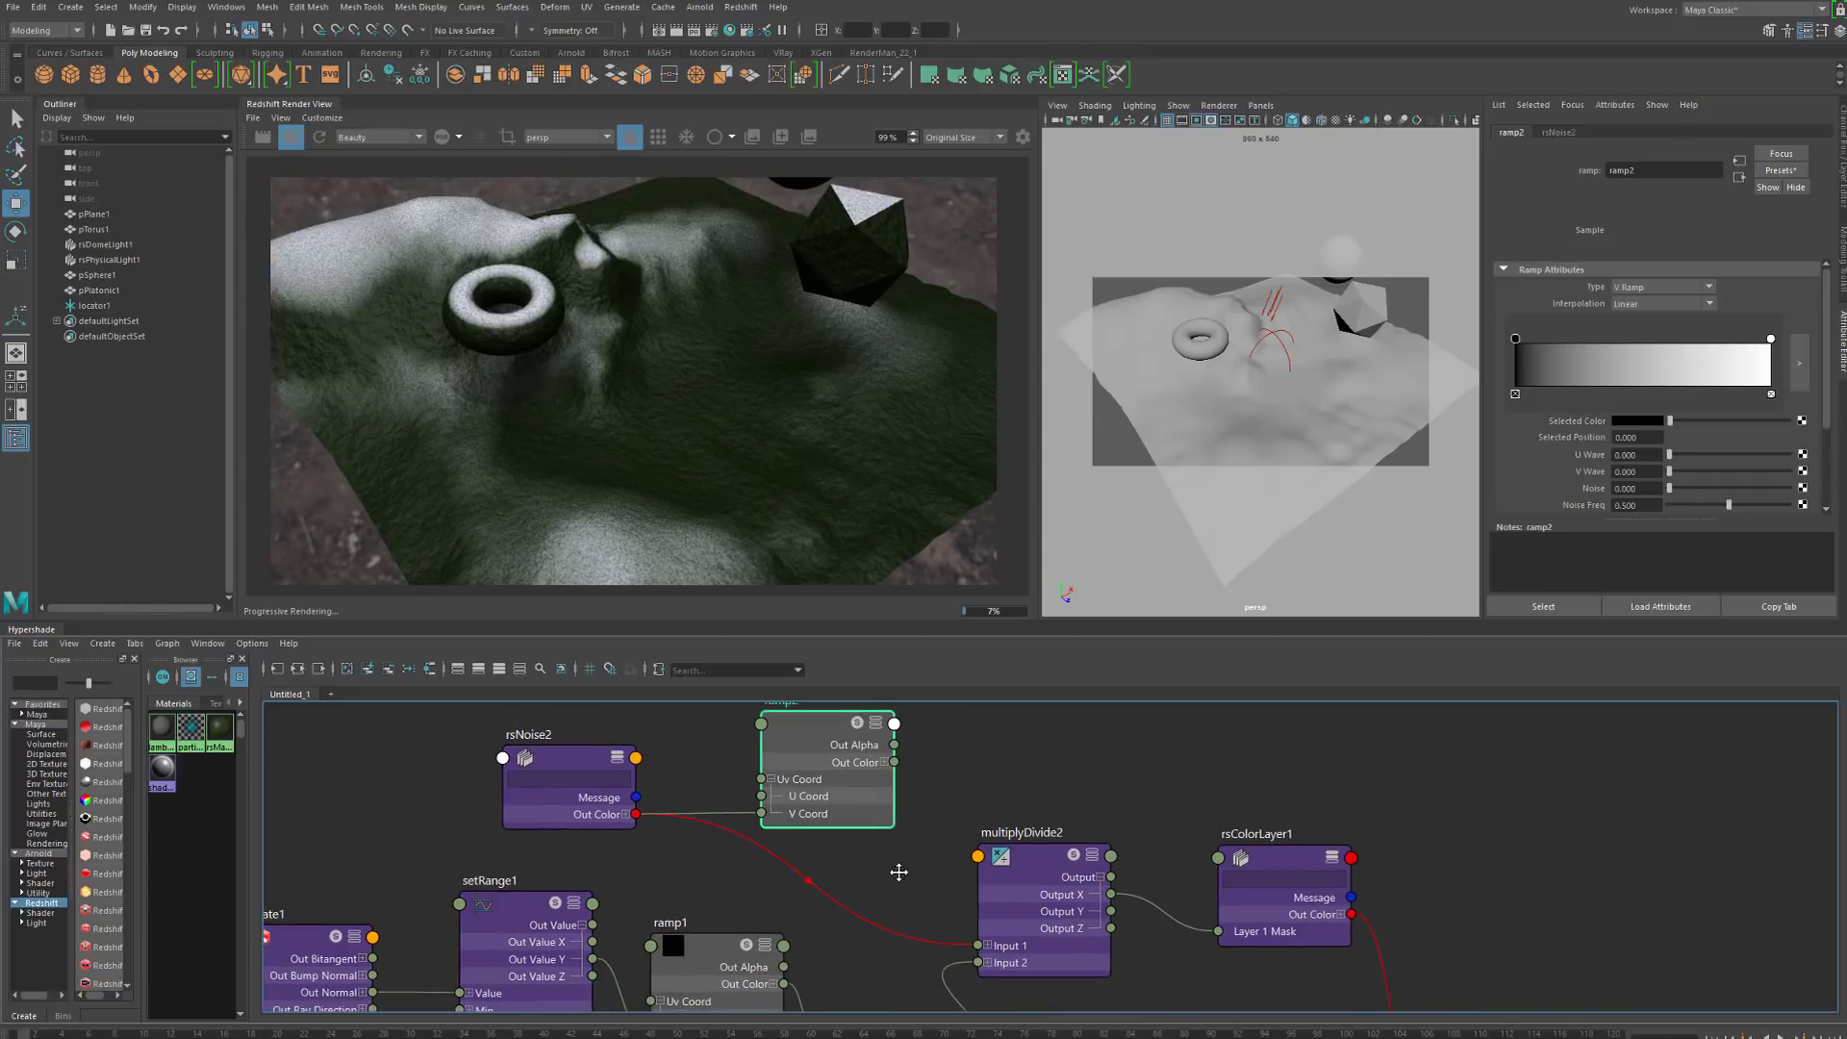
left_click_drag(890, 761, 974, 943)
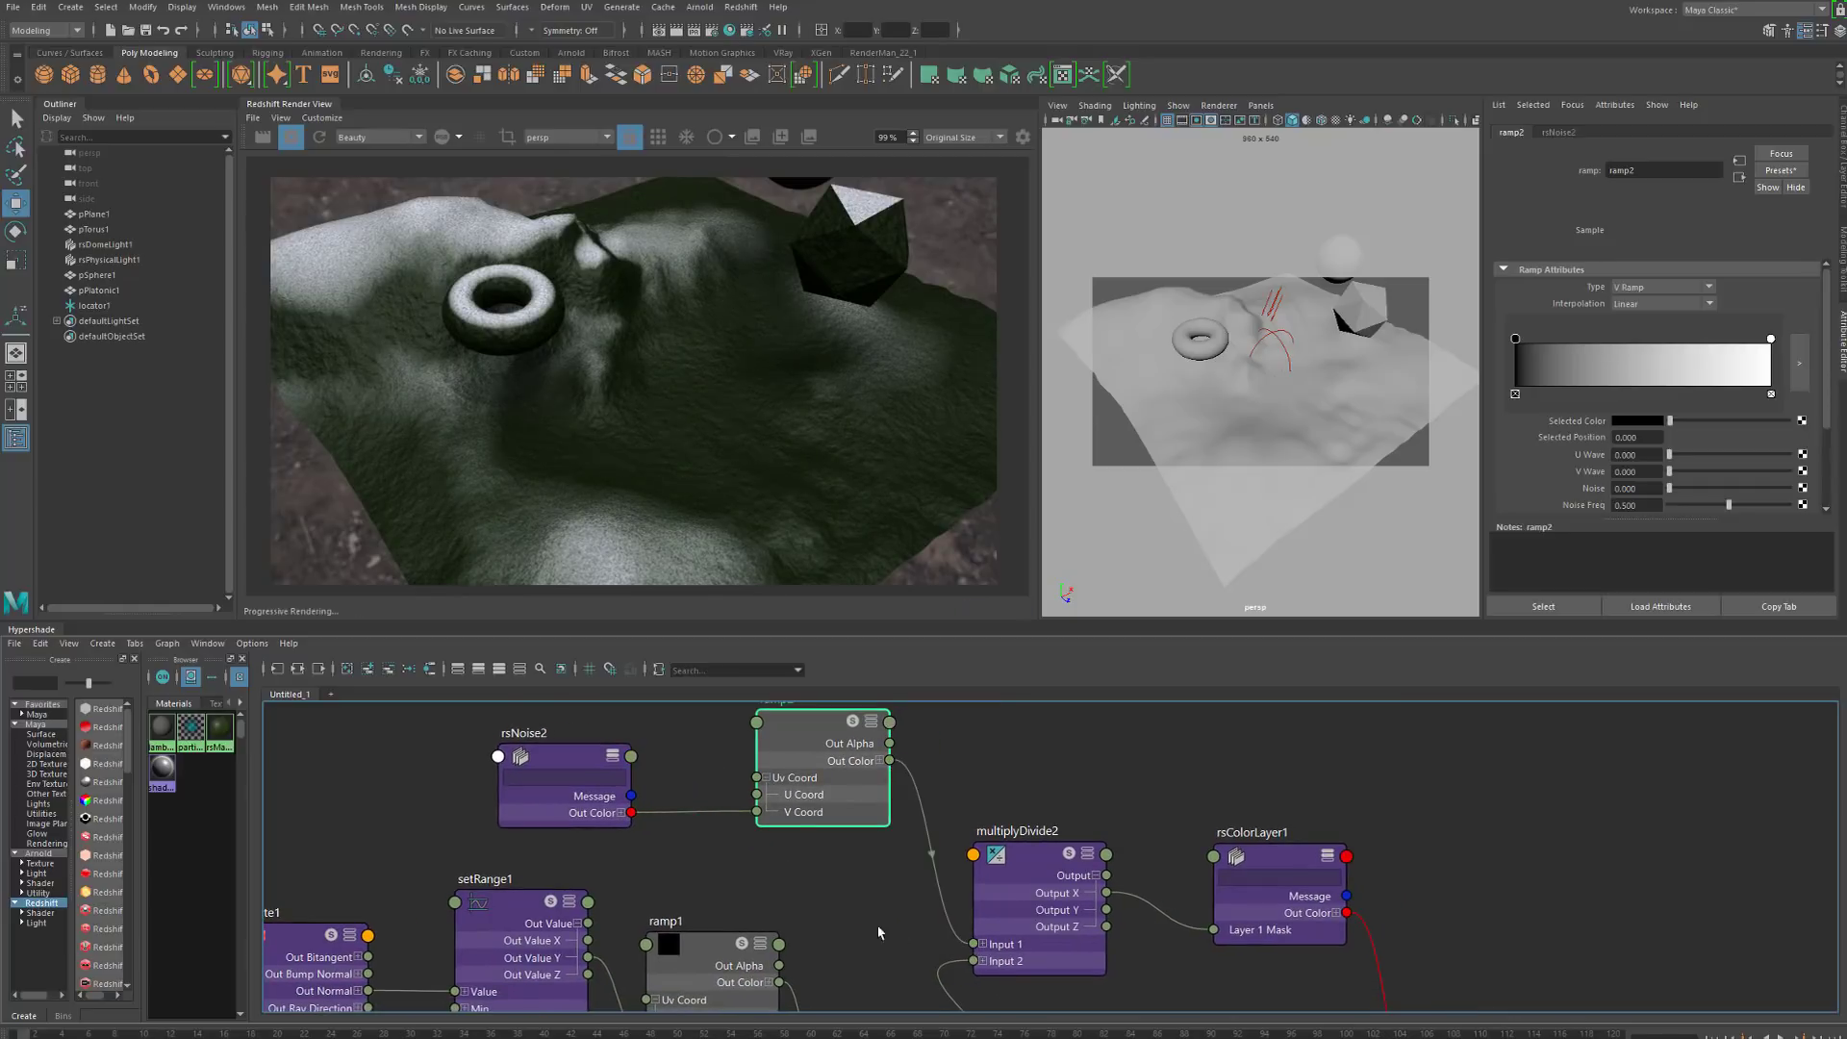
left_click_drag(825, 814, 825, 859)
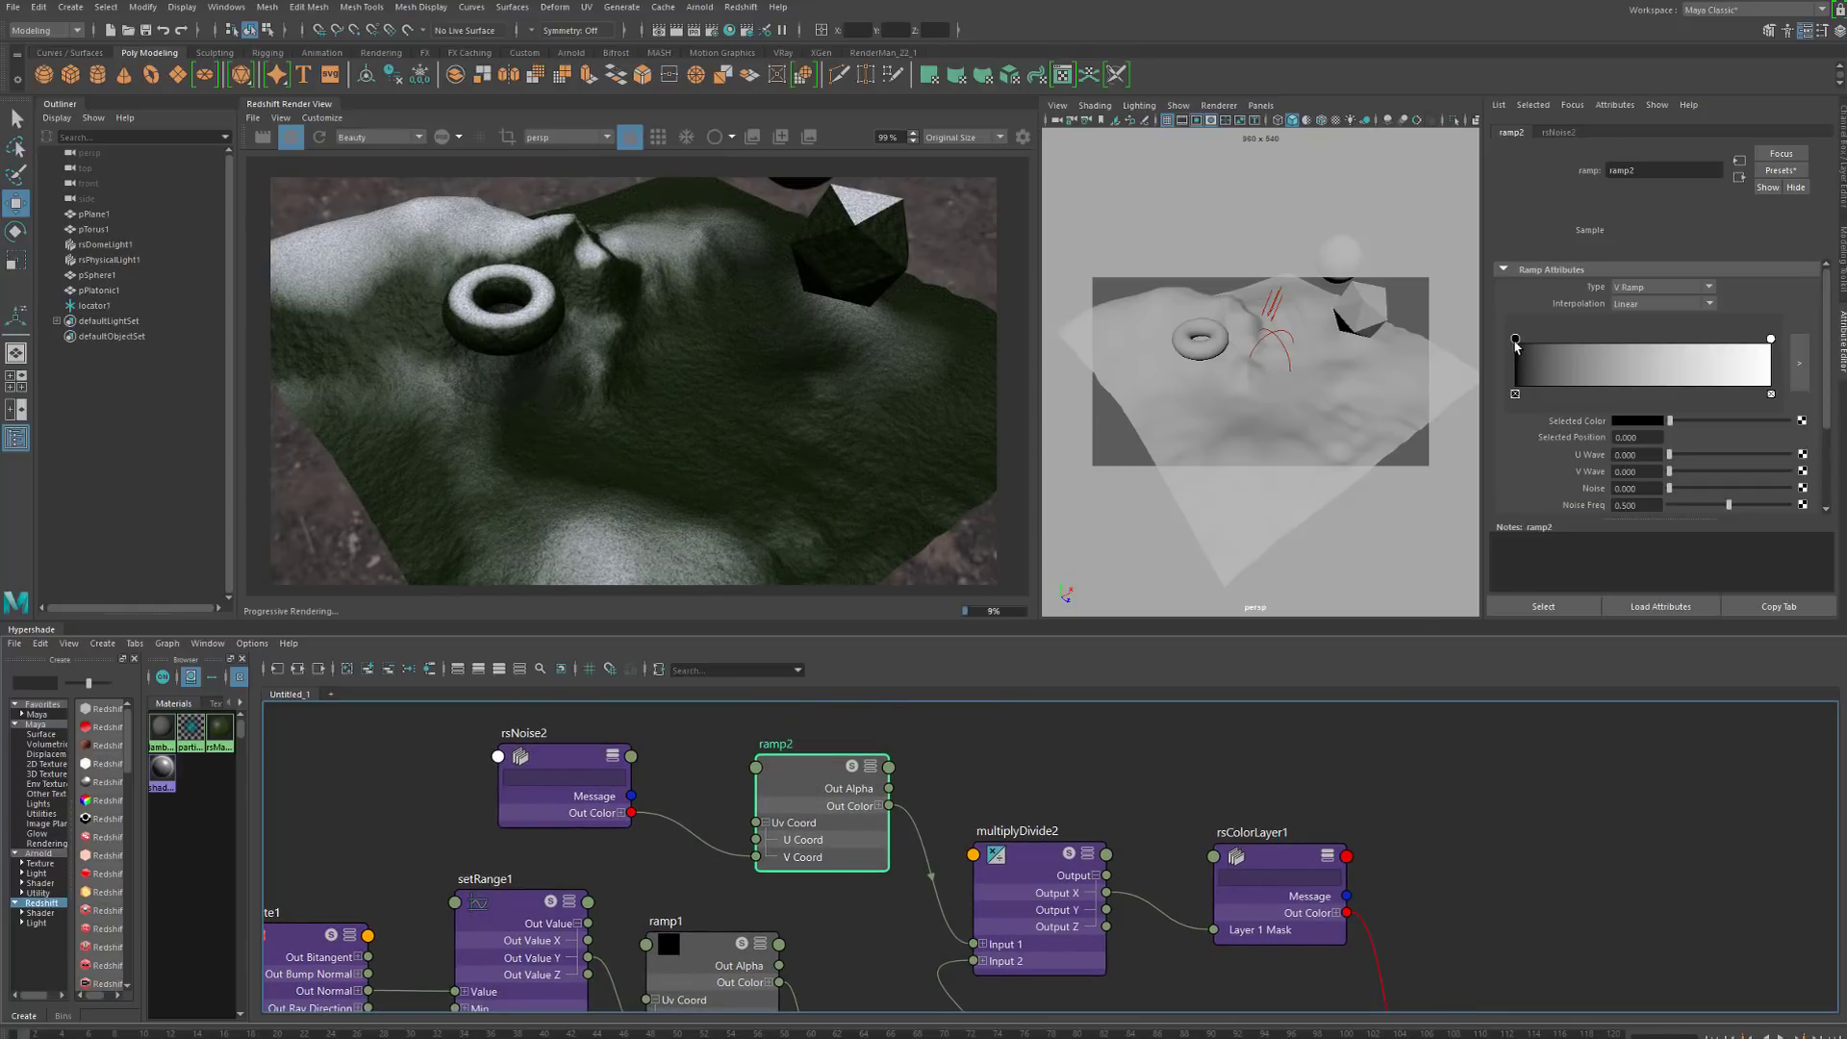
Tighten ramp2's gradient by moving the black stop to 0.358 and the white stop just beyond it
mouse_move(1516, 341)
left_mouse_down()
mouse_move(1618, 342)
mouse_move(1483, 336)
left_mouse_up()
left_click_drag(1770, 340, 1631, 340)
left_click_drag(1517, 340, 1607, 339)
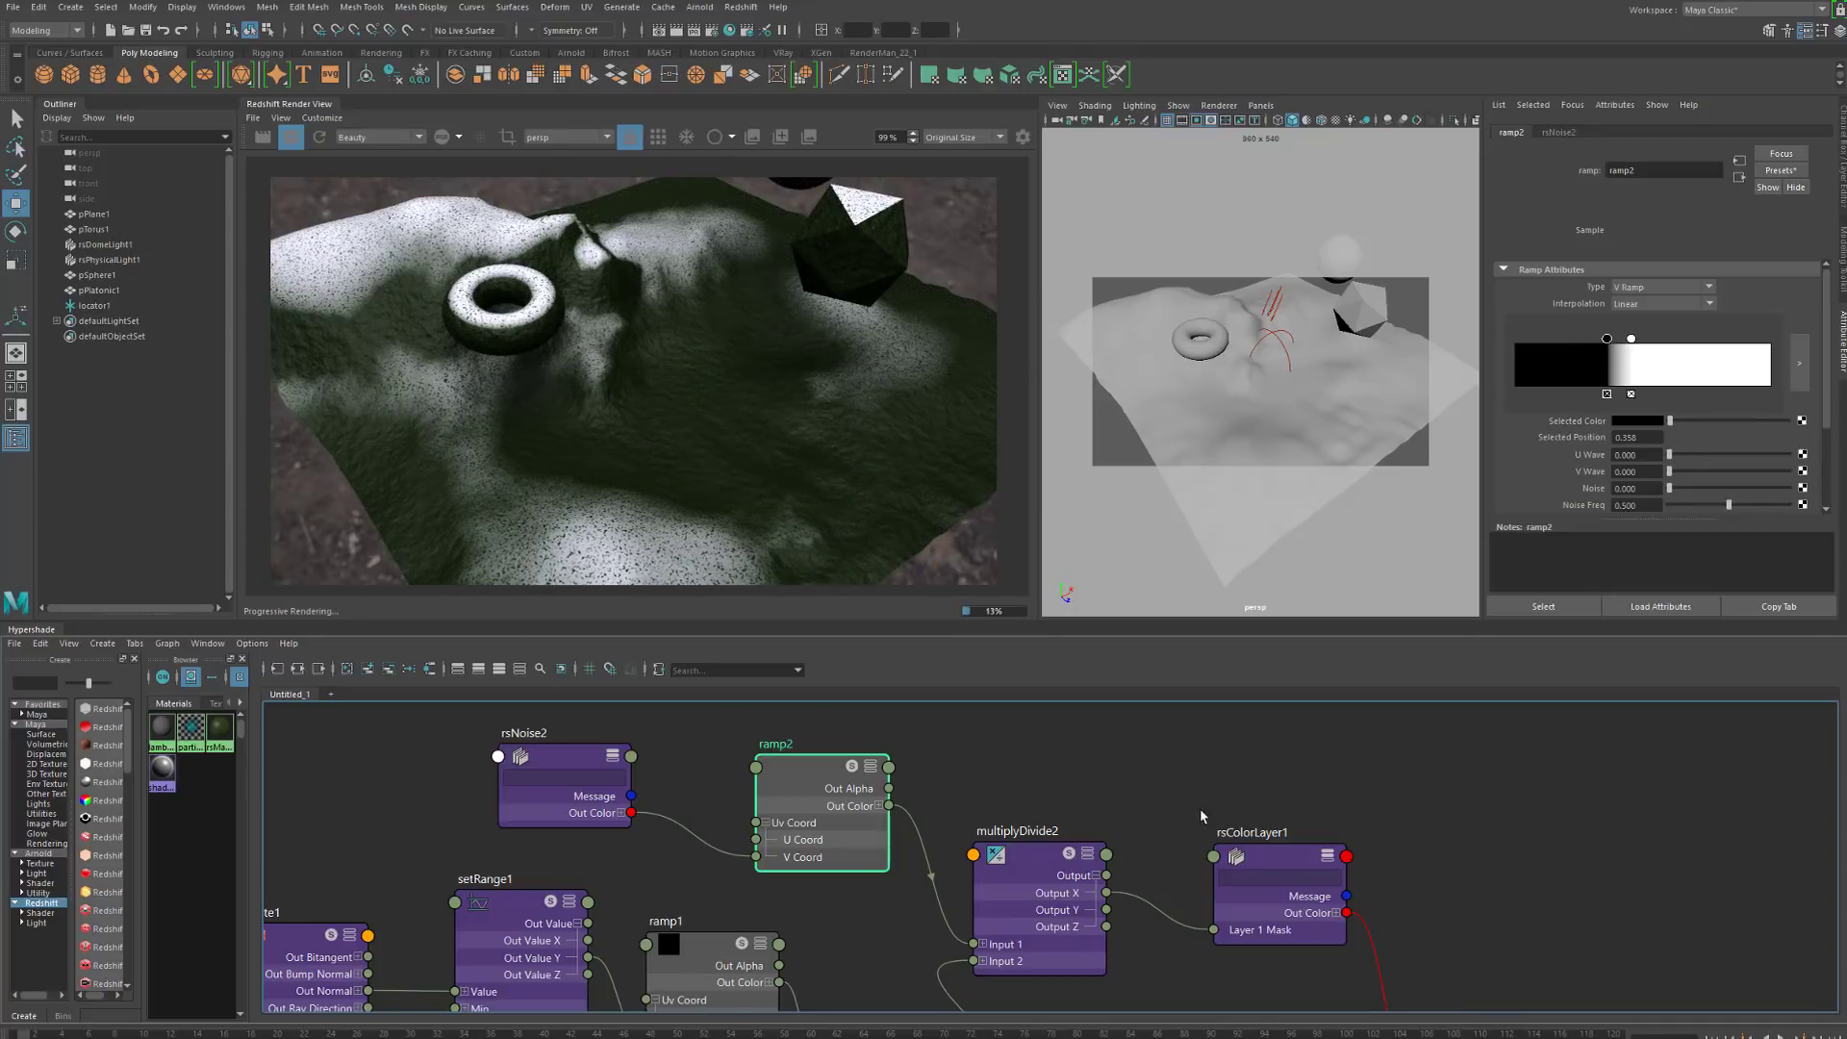
Disable the rsBumpMap1 node so the noise mask can be judged without bump
middle_click_drag(1461, 972, 1412, 765, "alt")
middle_click_drag(1207, 878, 1108, 832, "alt")
left_click(1162, 922)
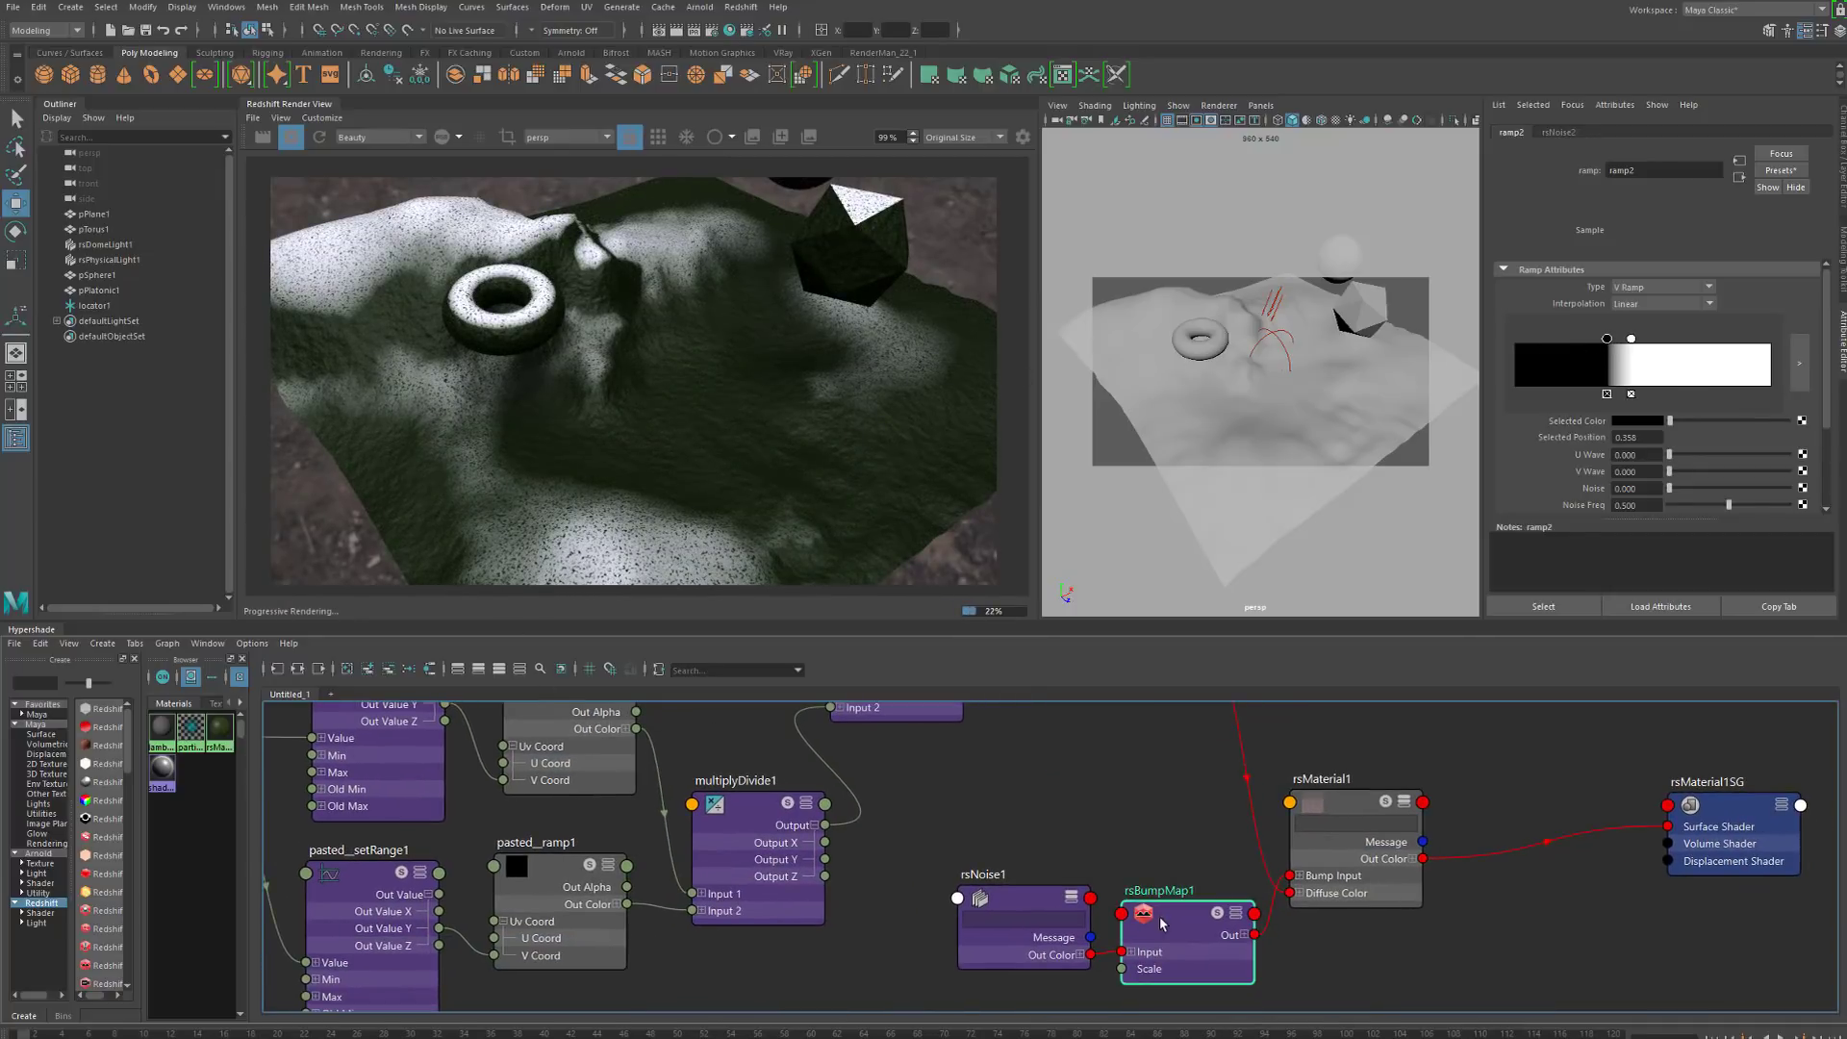
left_click(1617, 232)
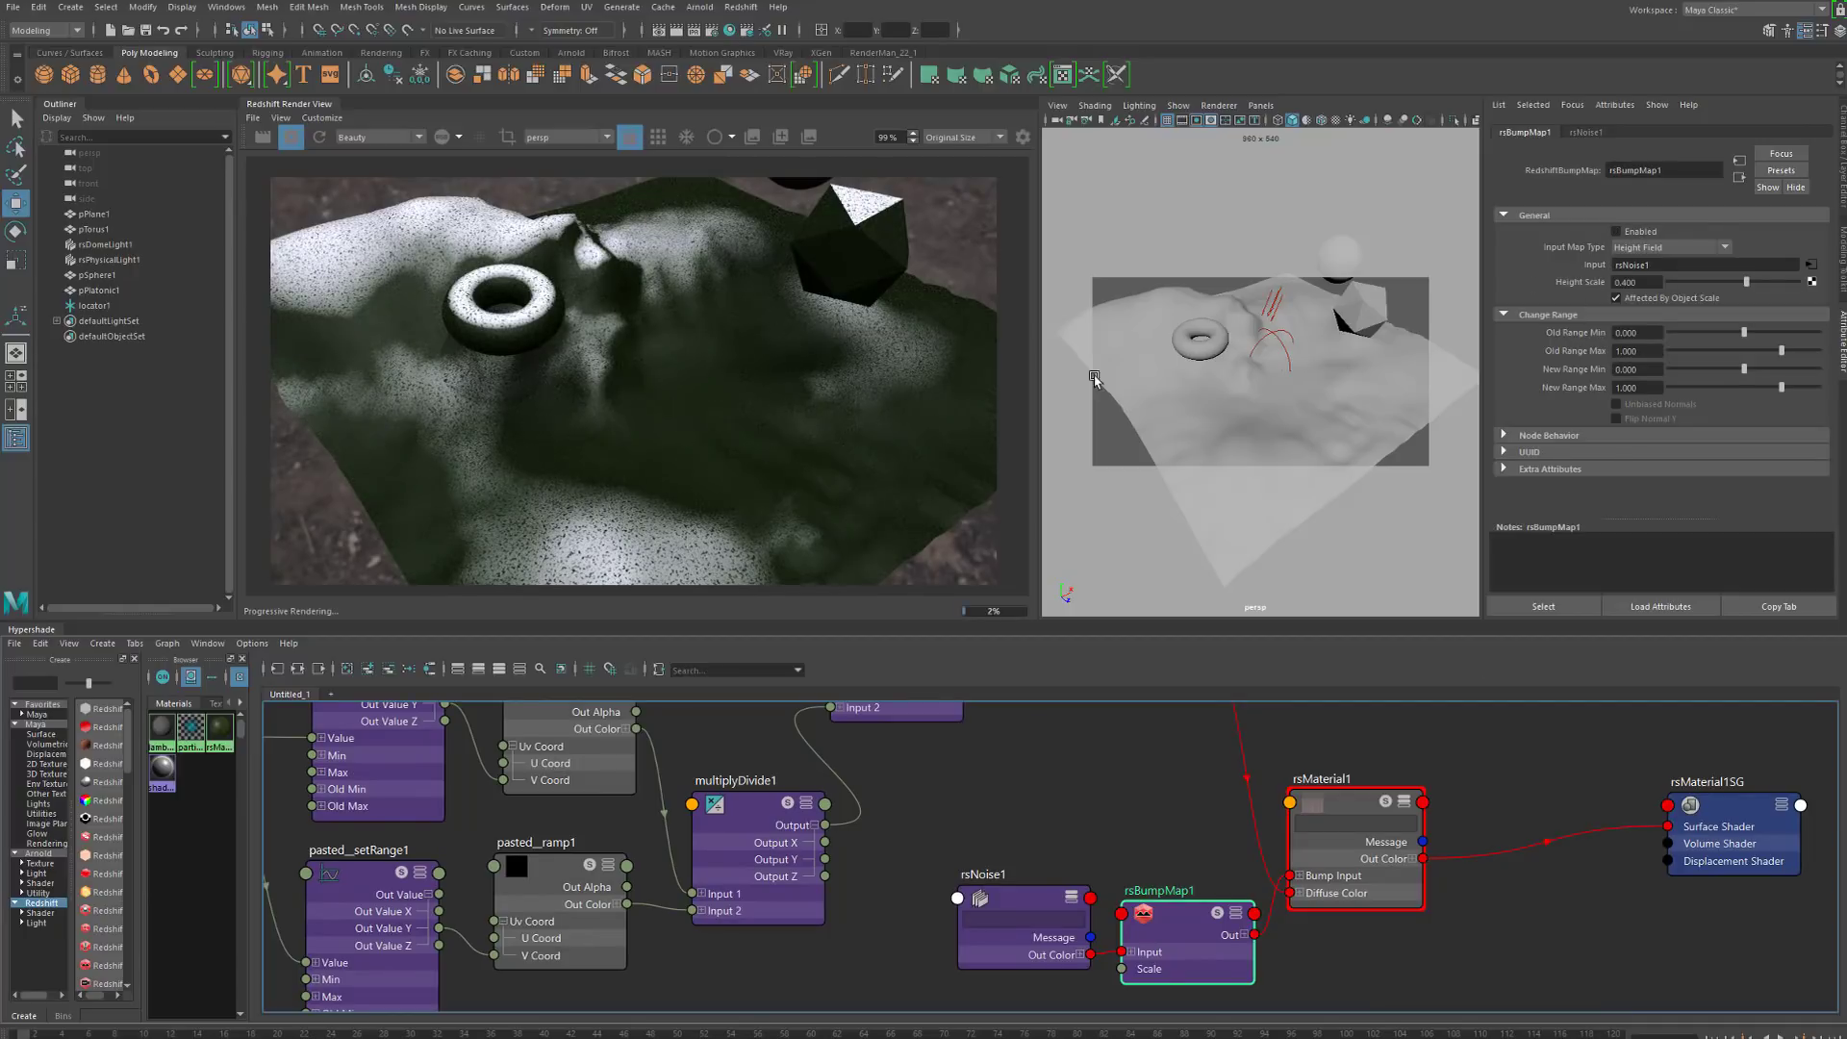
Reduce rsNoise2's Overall Scale to about 1.224 and move the node slightly closer to ramp2
middle_click_drag(973, 767, 1208, 1006, "alt")
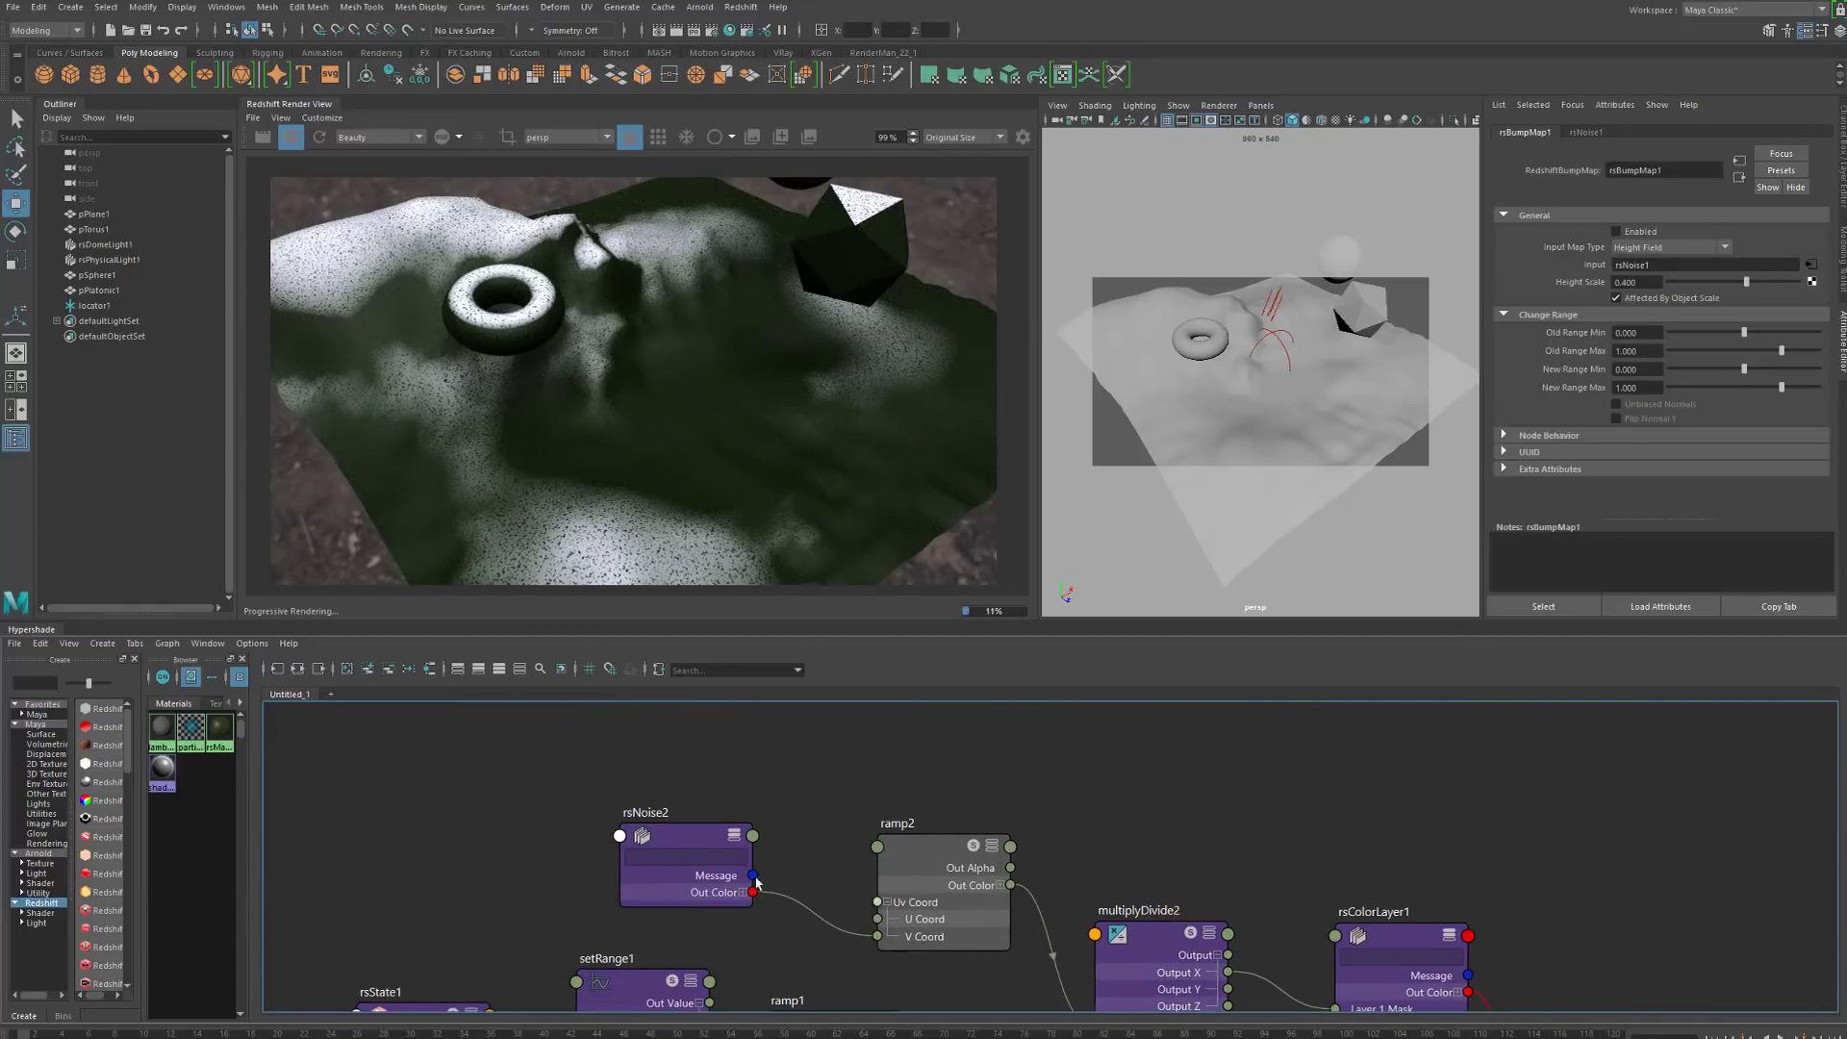
left_click(678, 852)
scroll(1546, 391, "down", 3)
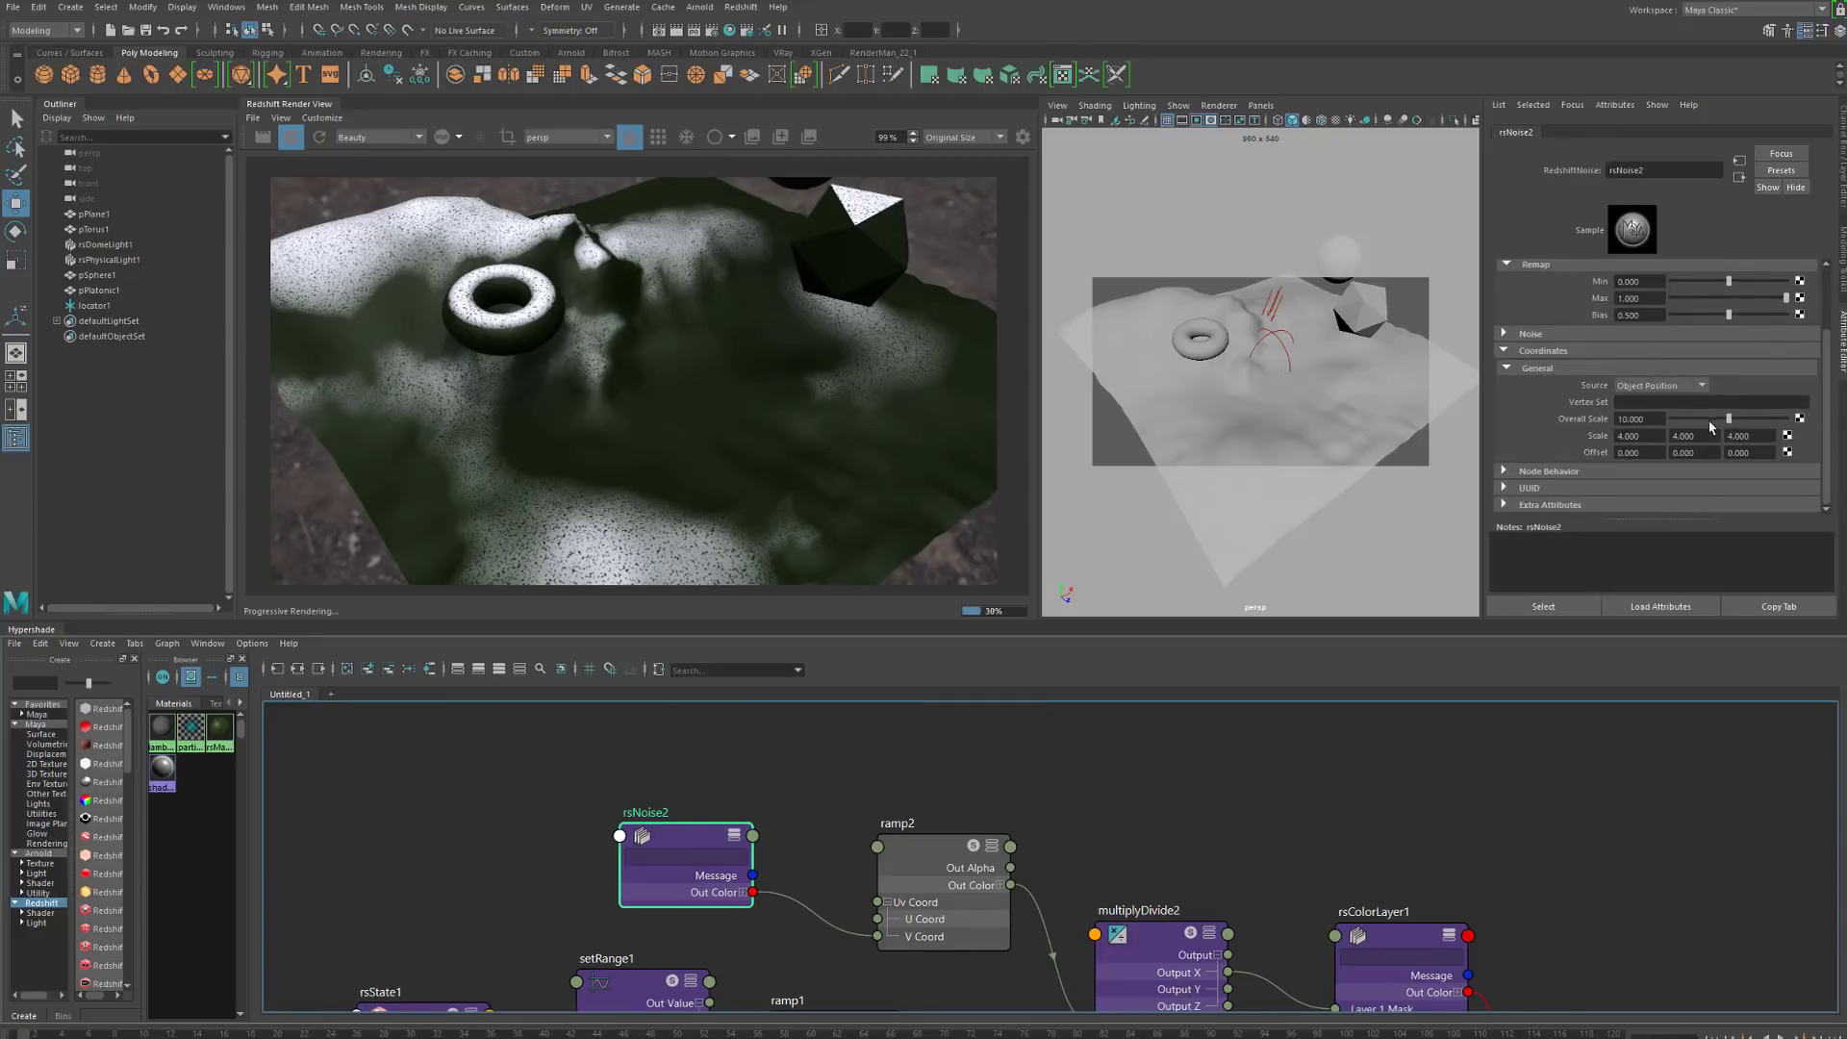
left_click_drag(1691, 423, 1681, 424)
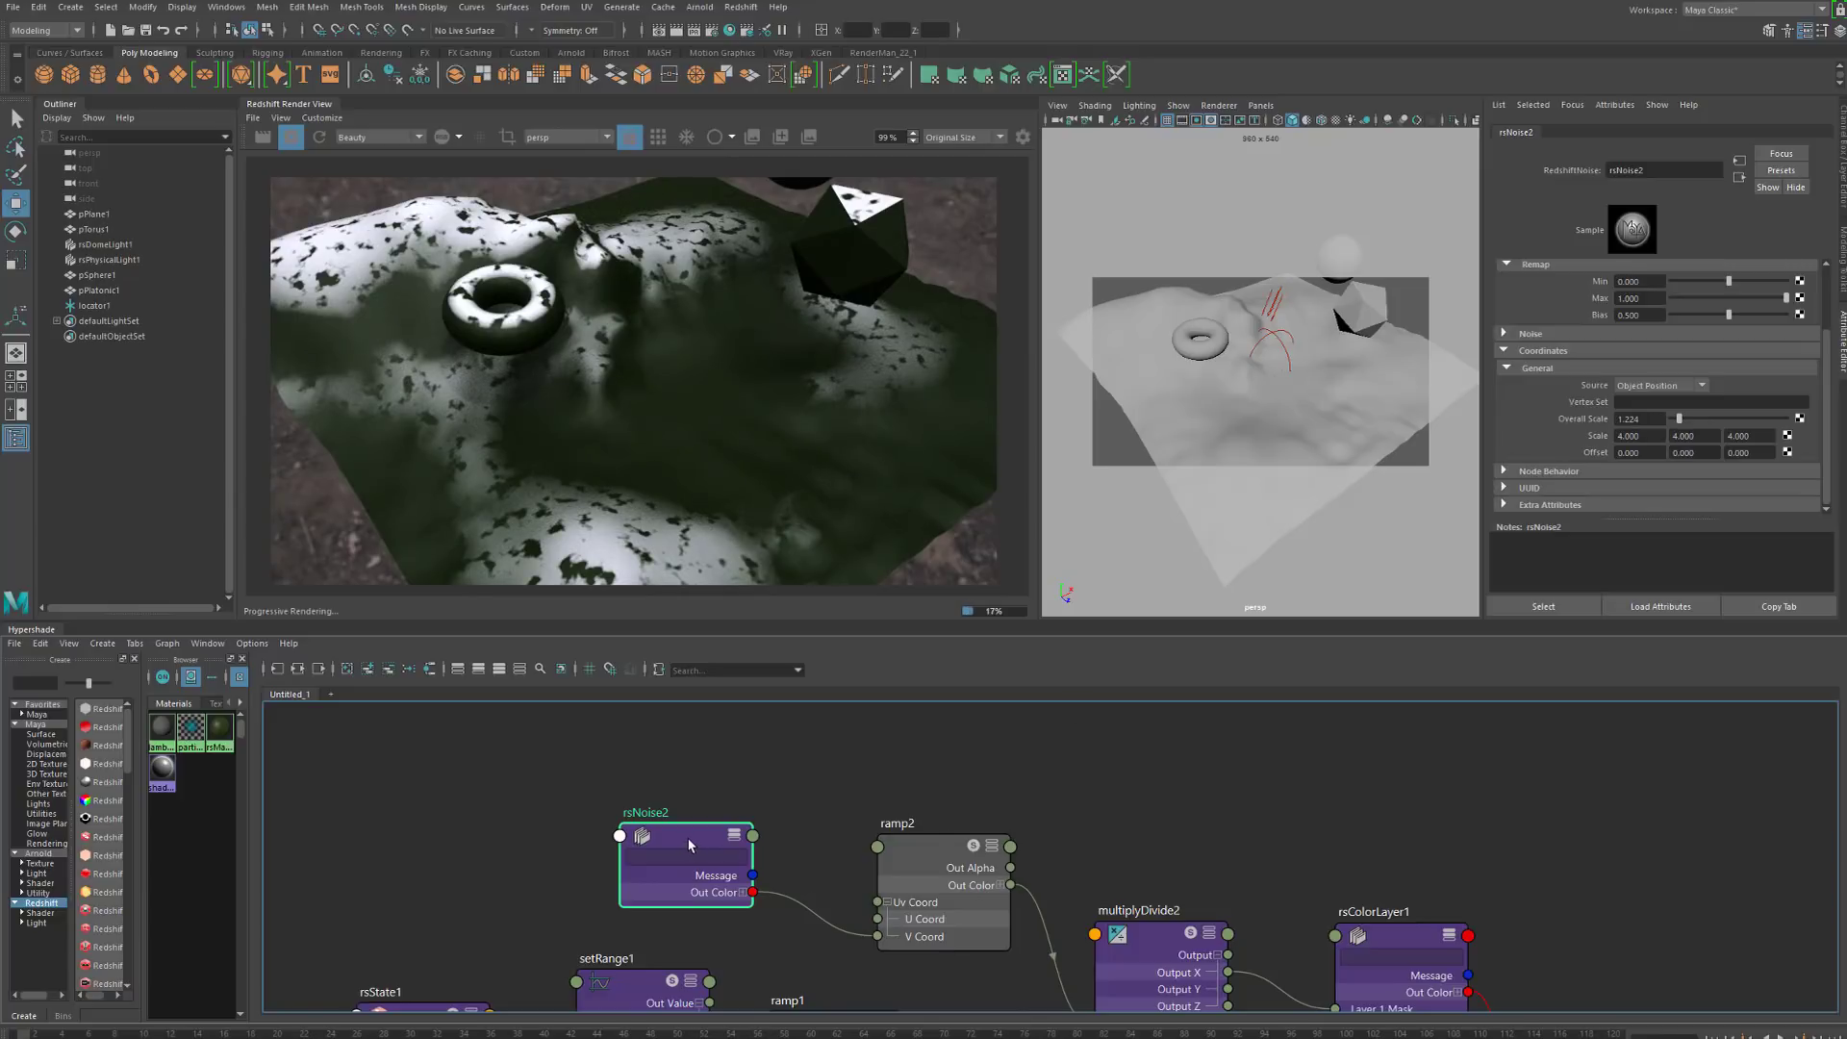
left_click_drag(689, 844, 724, 847)
Soften ramp2's transition by moving the black stop to about 0.19 and the white stop to 0.570
left_click(923, 855)
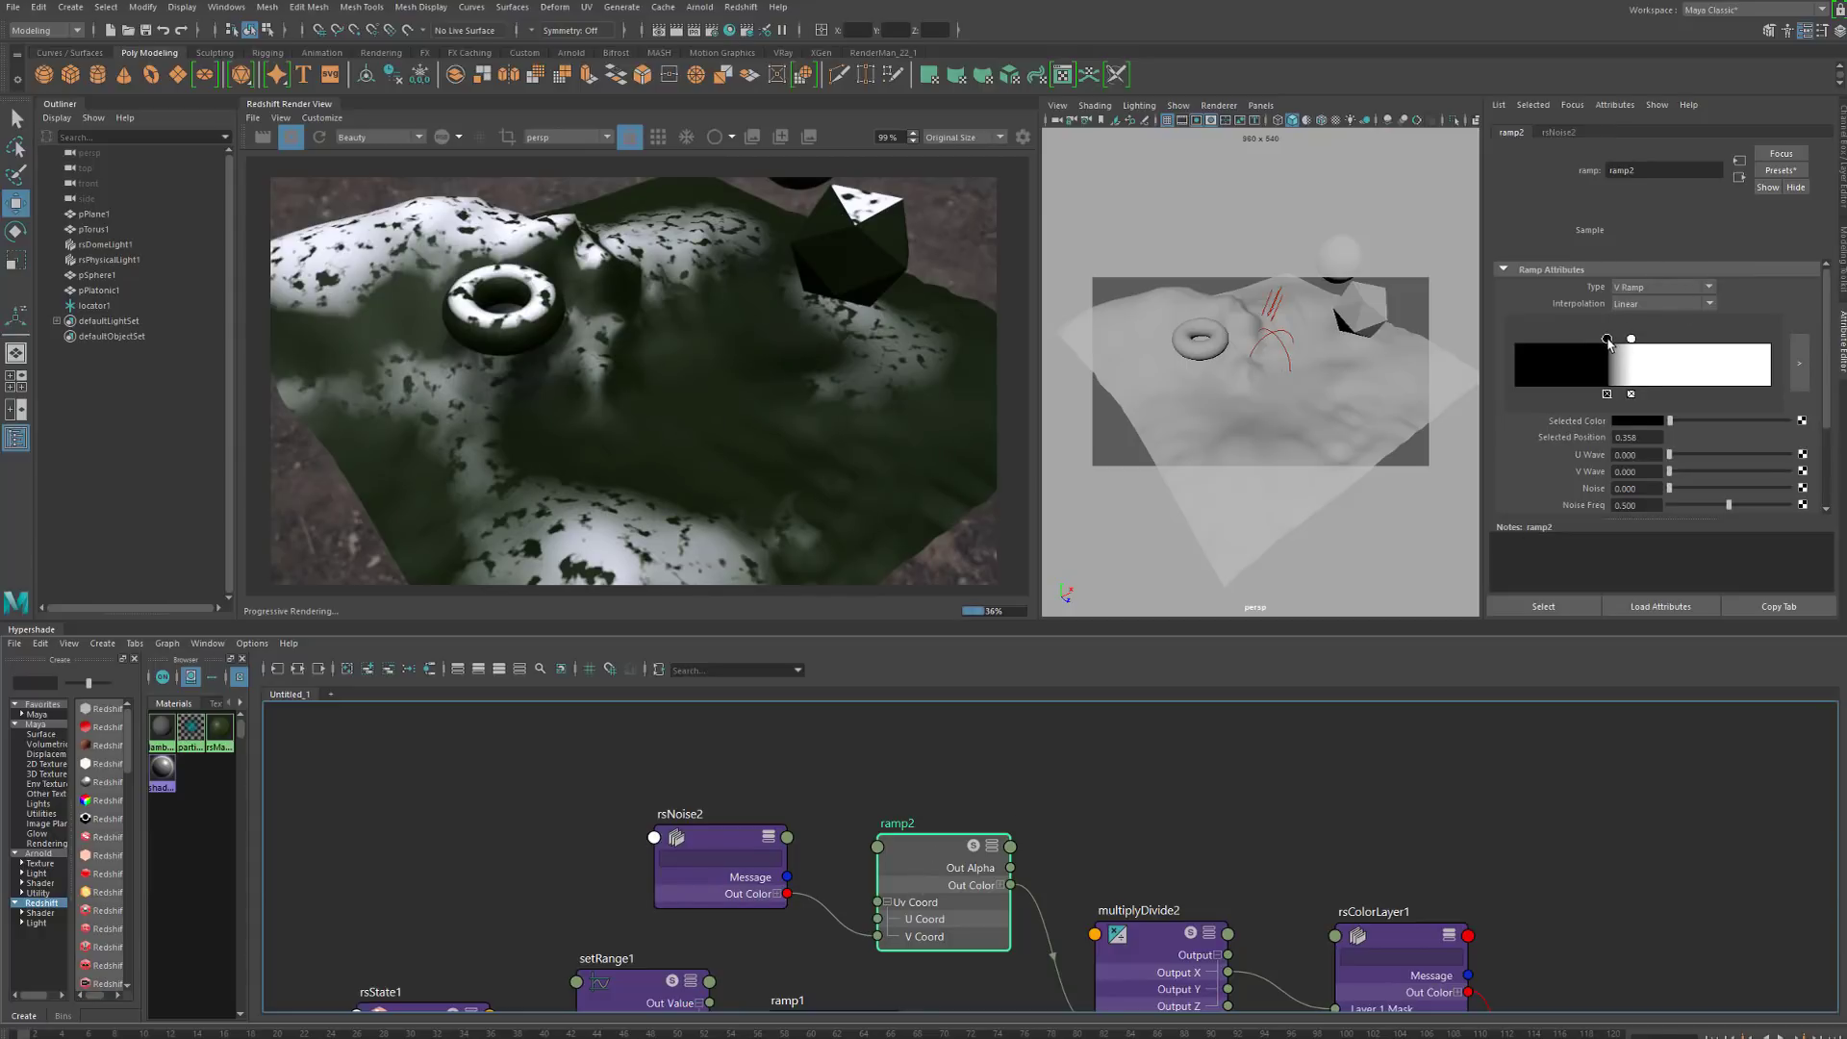
mouse_move(1608, 343)
left_mouse_down()
mouse_move(1565, 354)
mouse_move(1627, 344)
left_mouse_up()
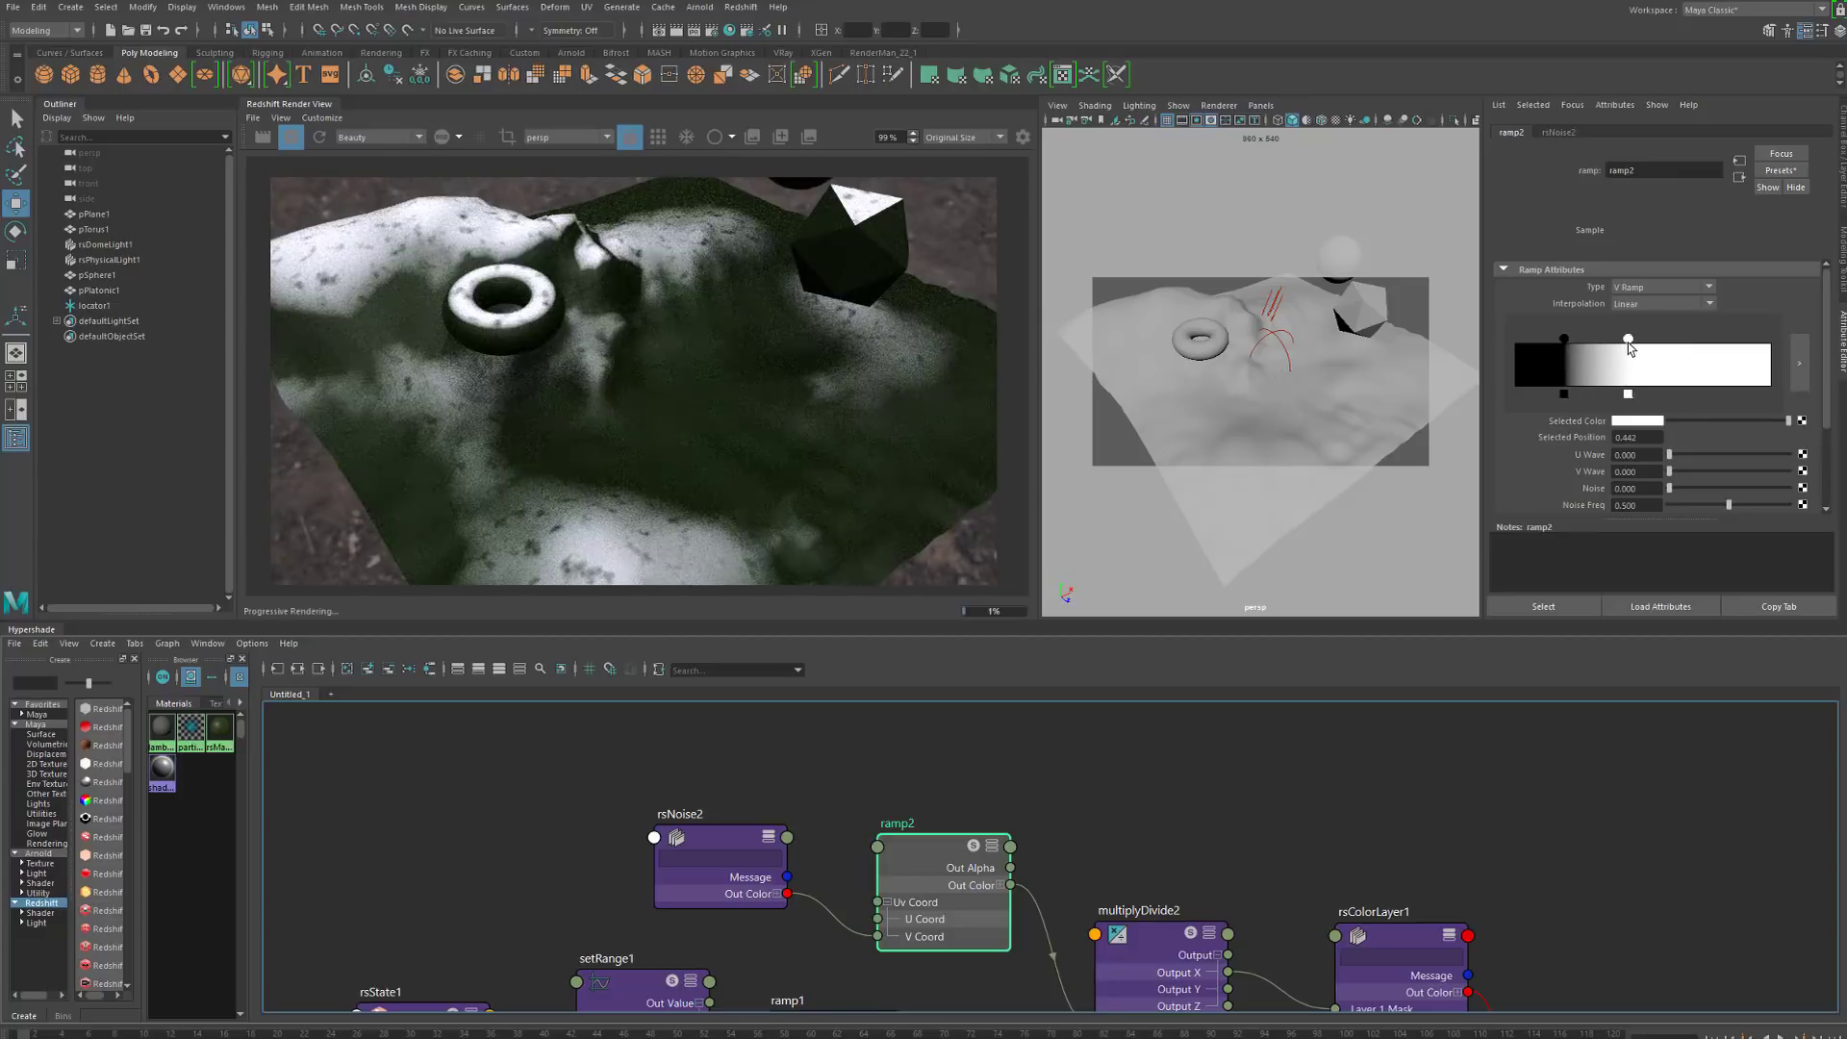
left_click_drag(1613, 344, 1661, 347)
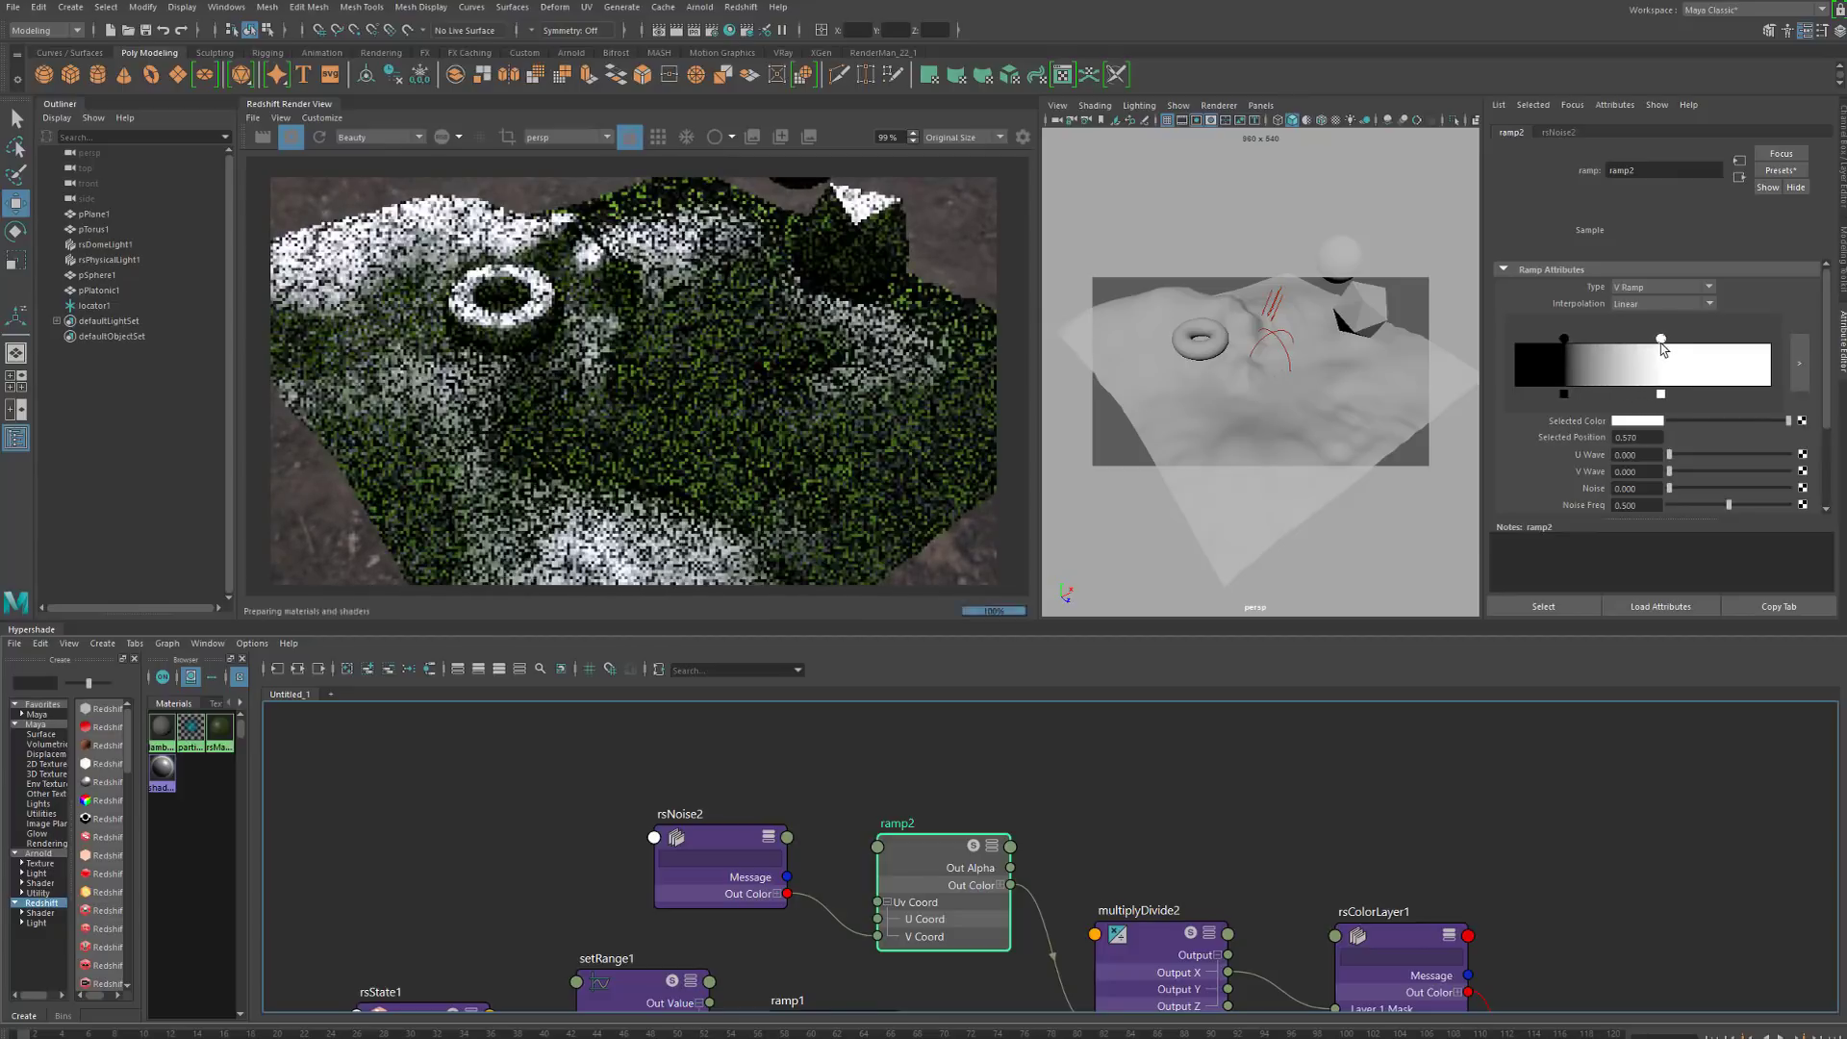
Set rsNoise2's fractal Complexity to 5, Distortion to about 1.295 and Distortion Scale to about 1.223
left_click(722, 861)
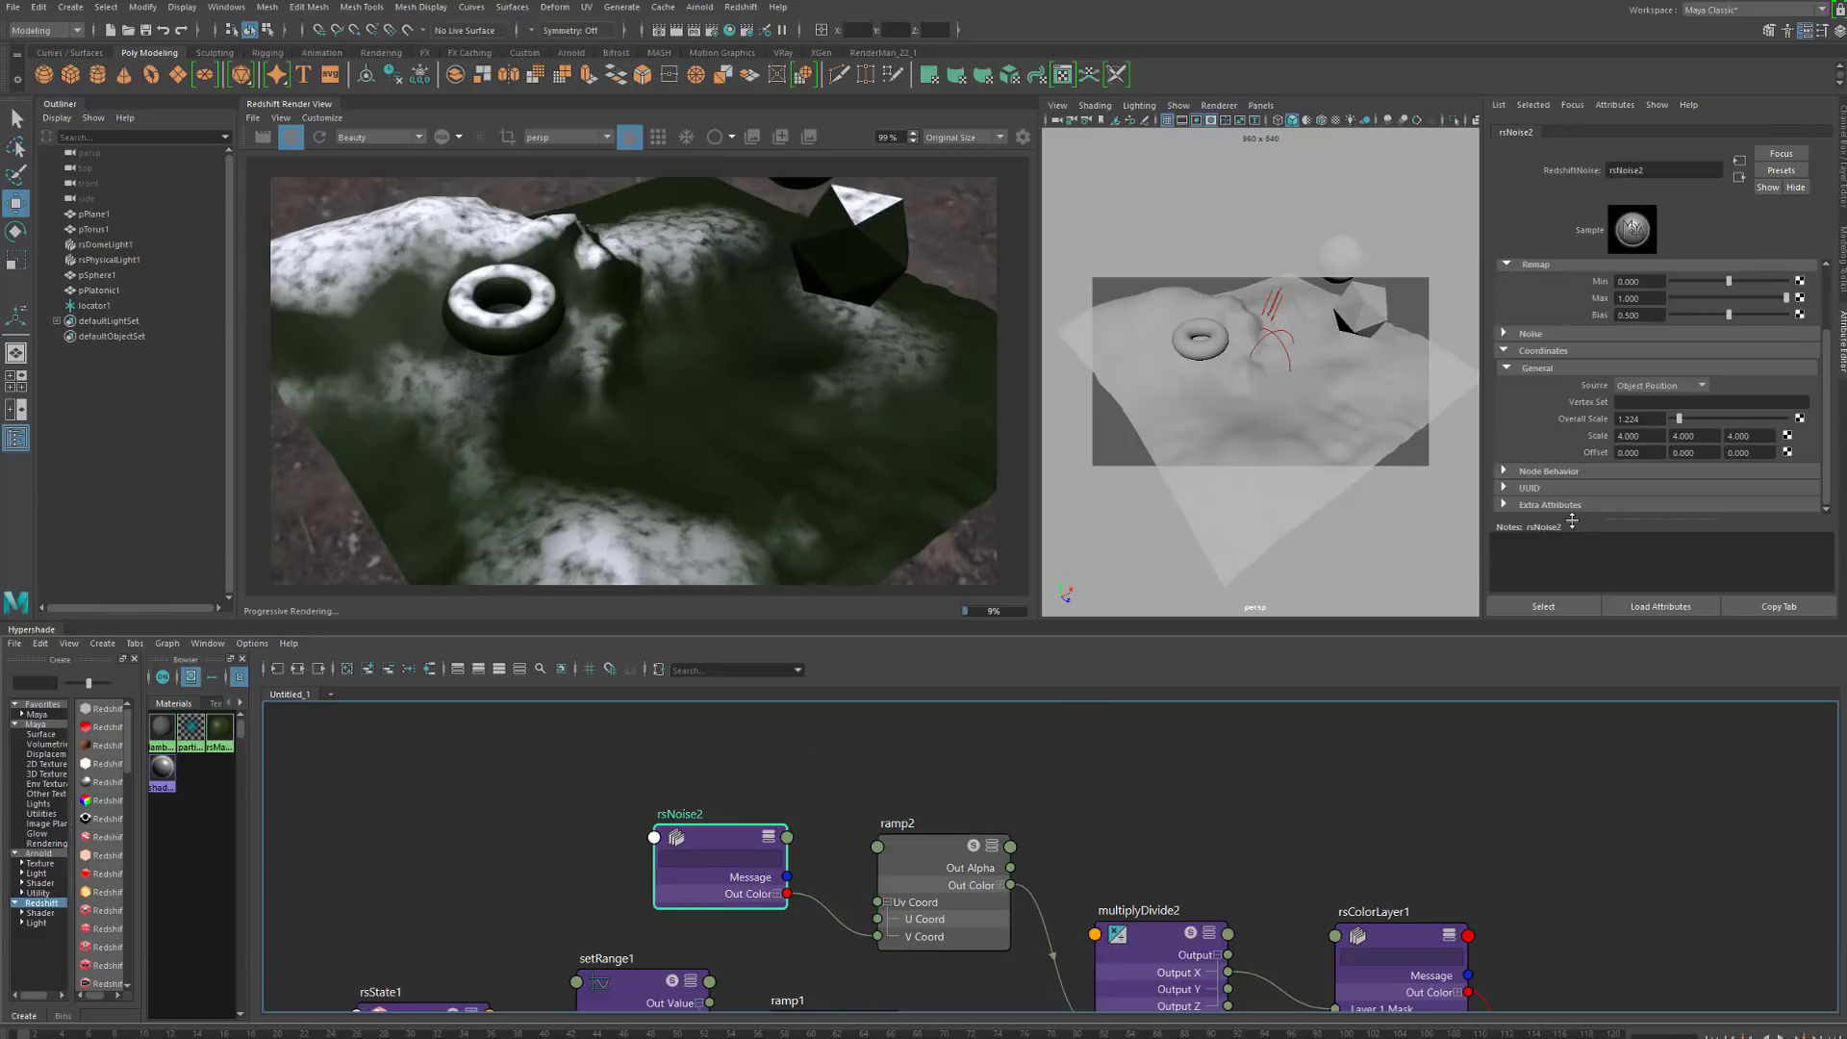
scroll(1611, 347, "up", 2)
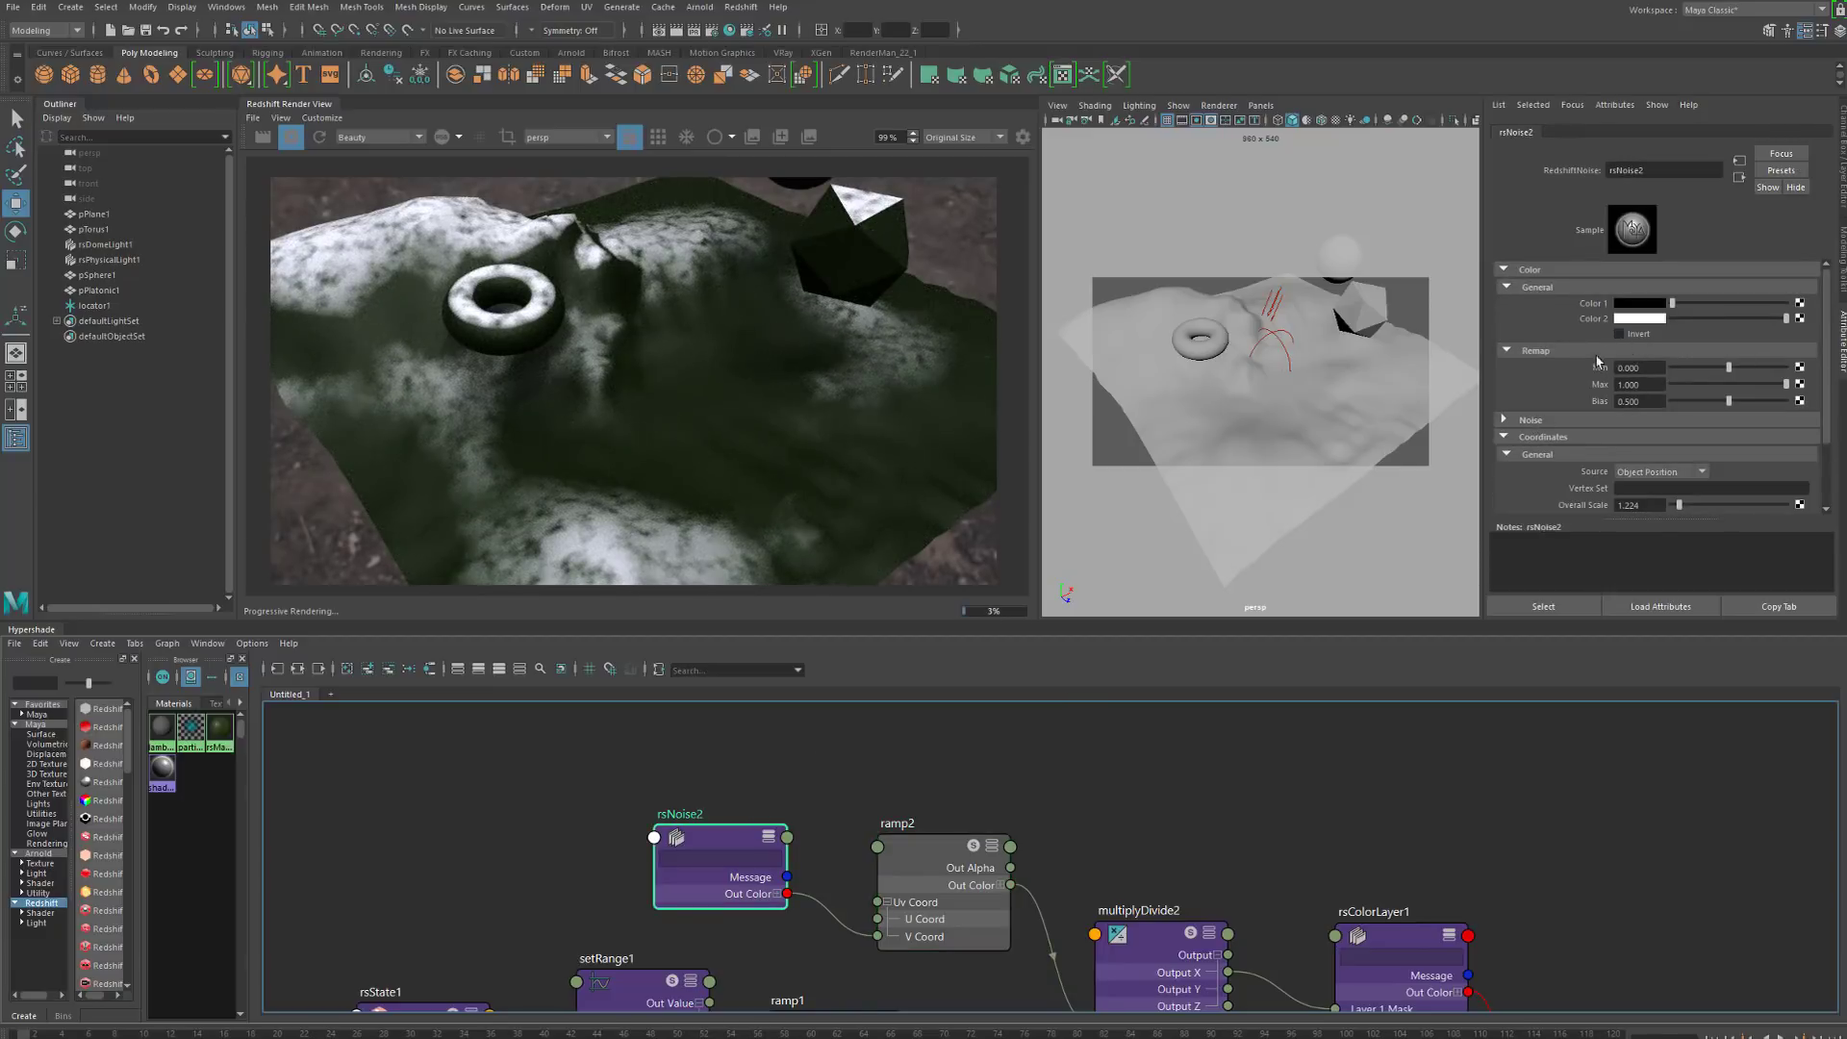
scroll(1539, 471, "down", 2)
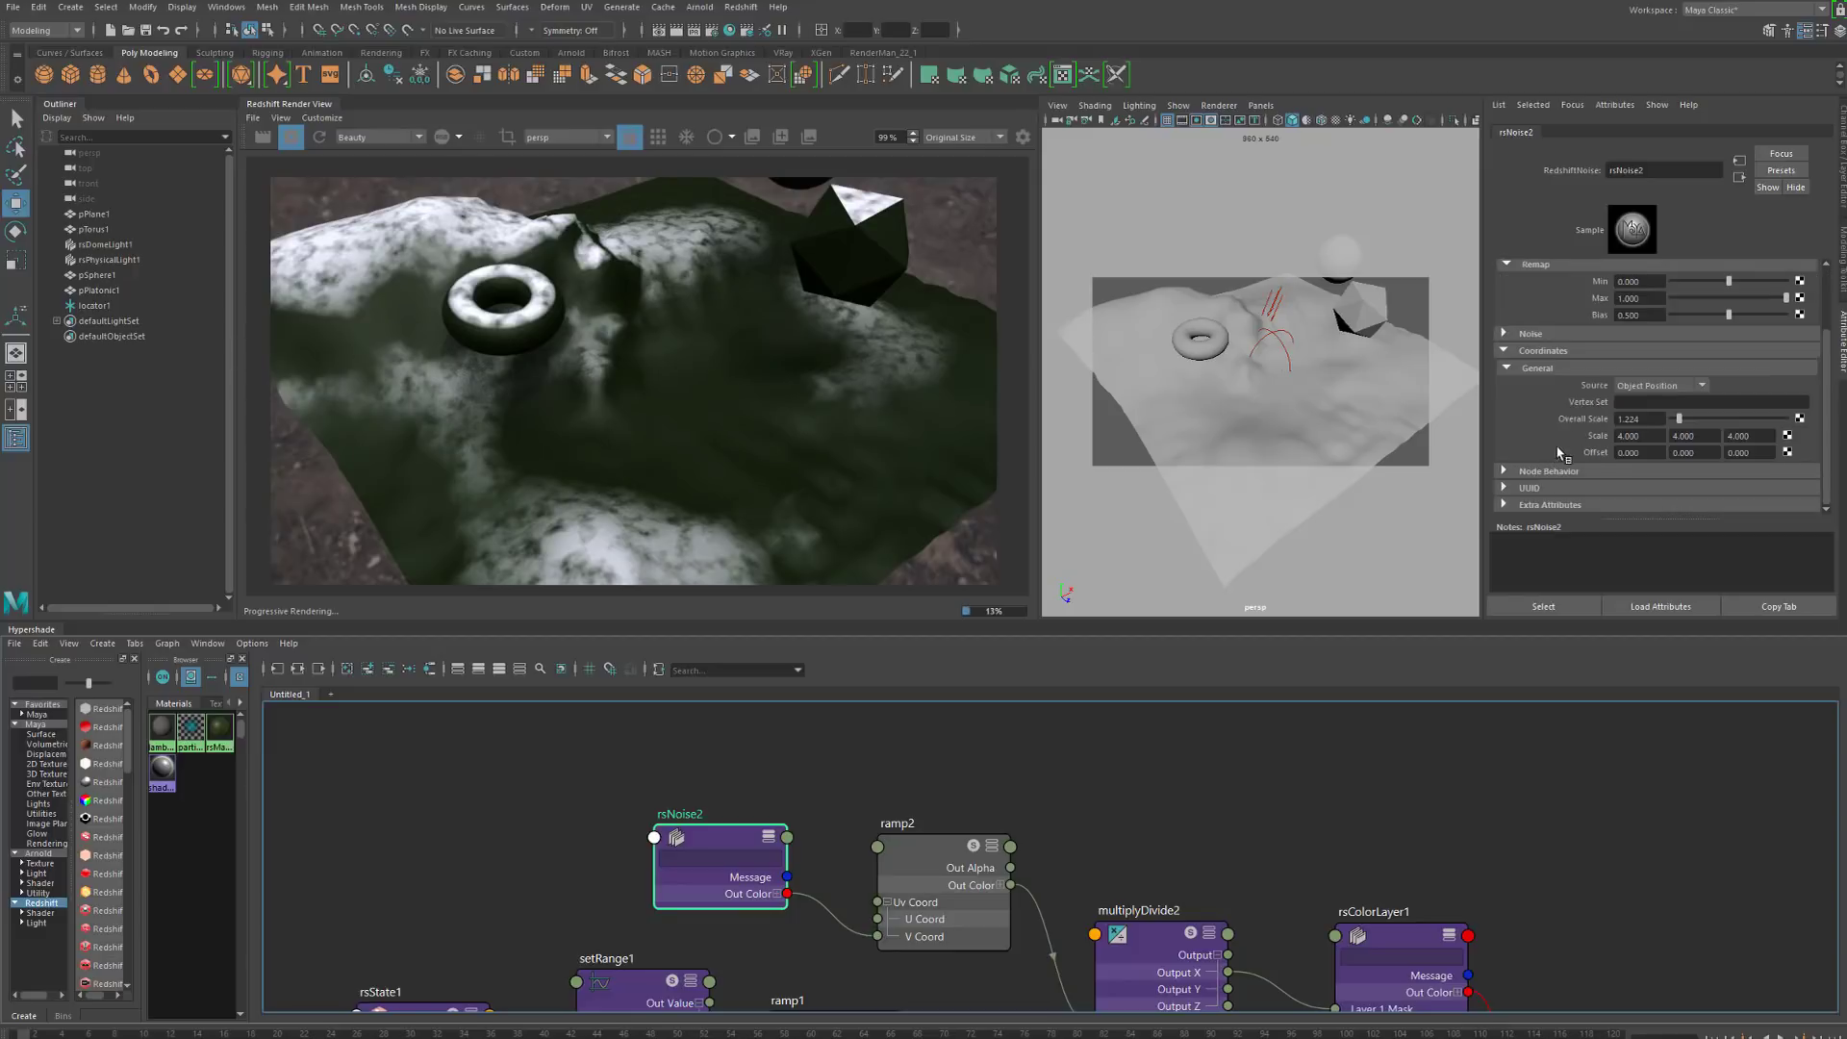
left_click(1518, 334)
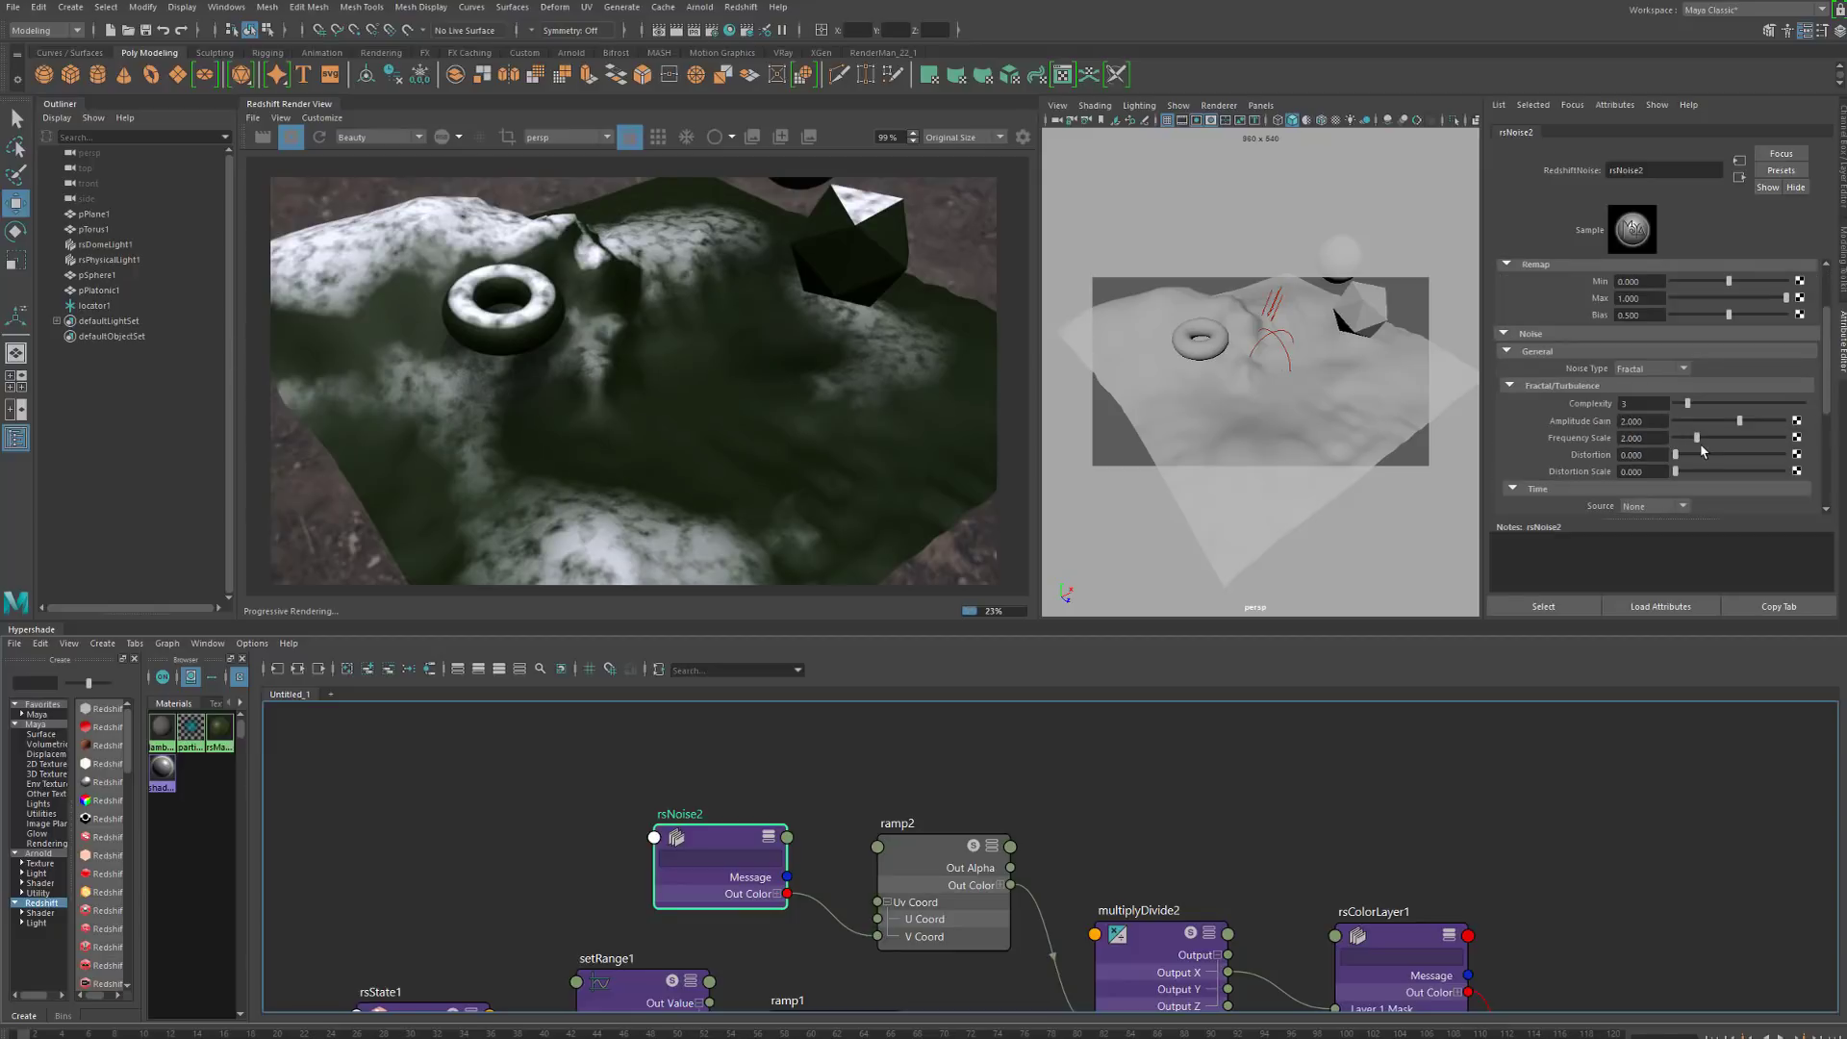
left_click(1699, 454)
left_click(1702, 470)
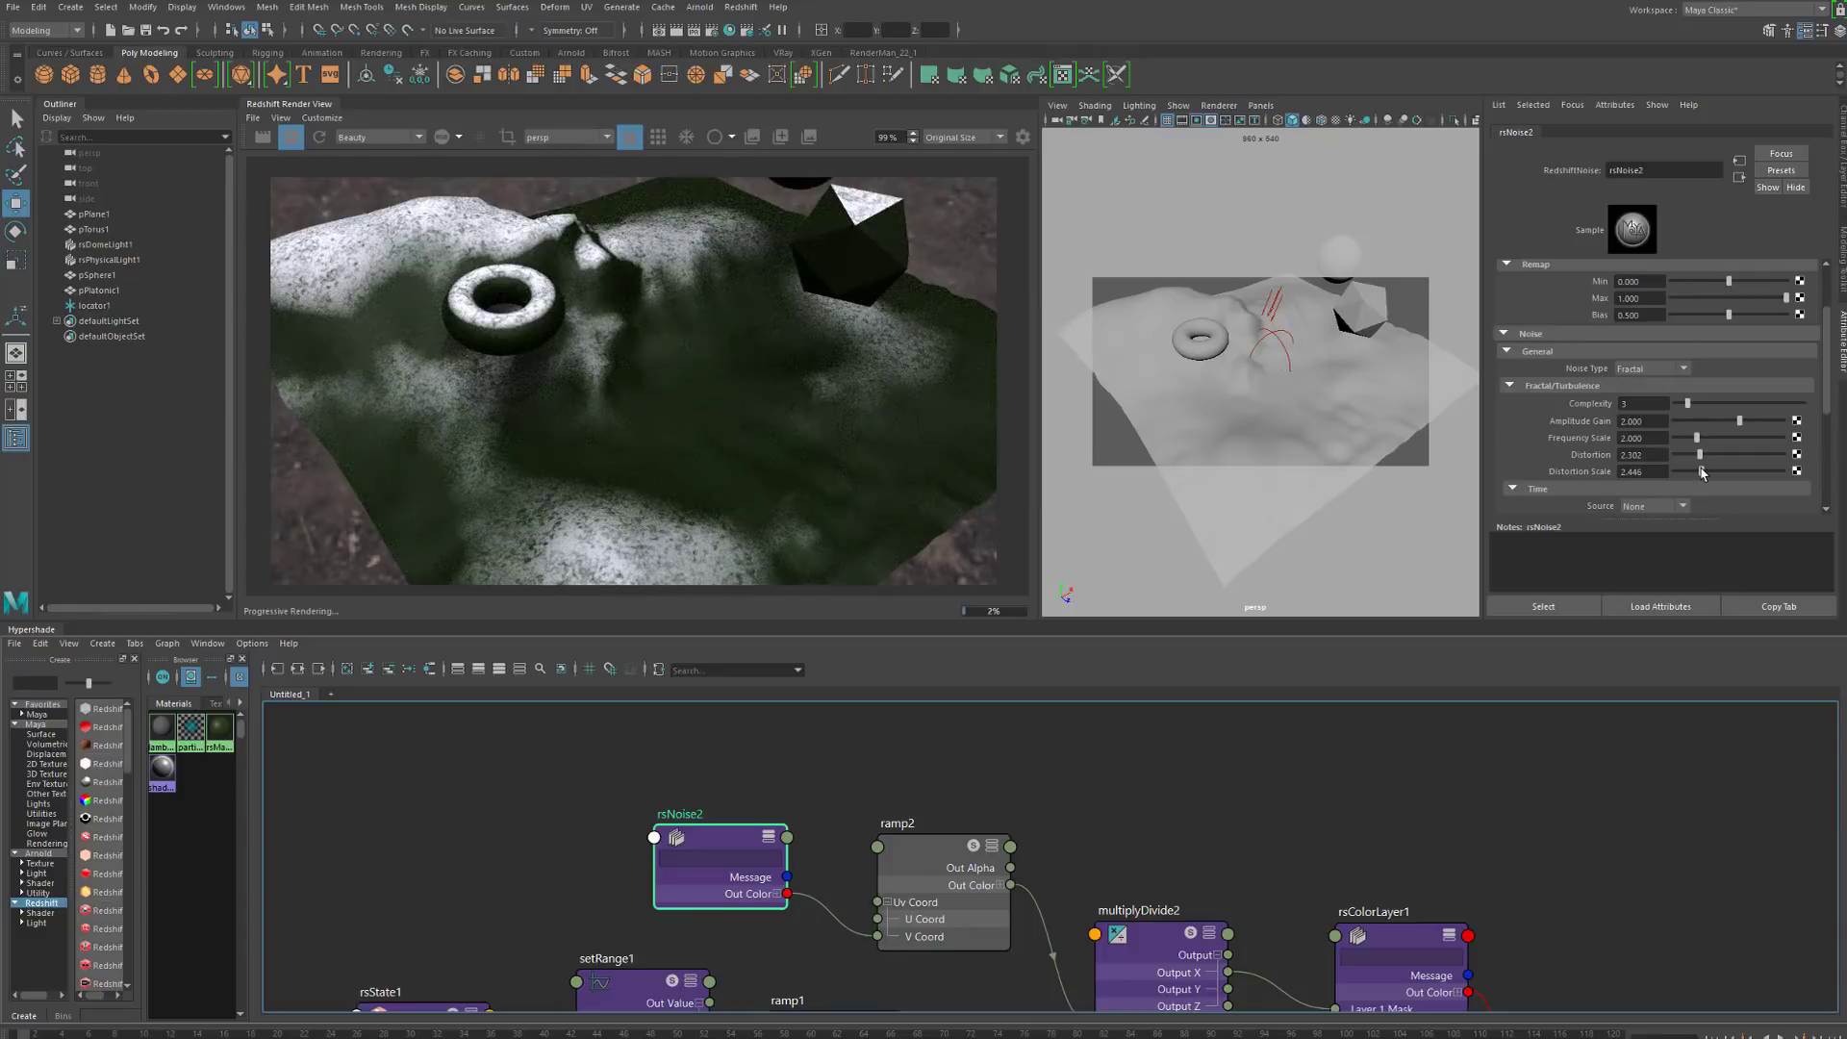
left_click_drag(1702, 471, 1694, 471)
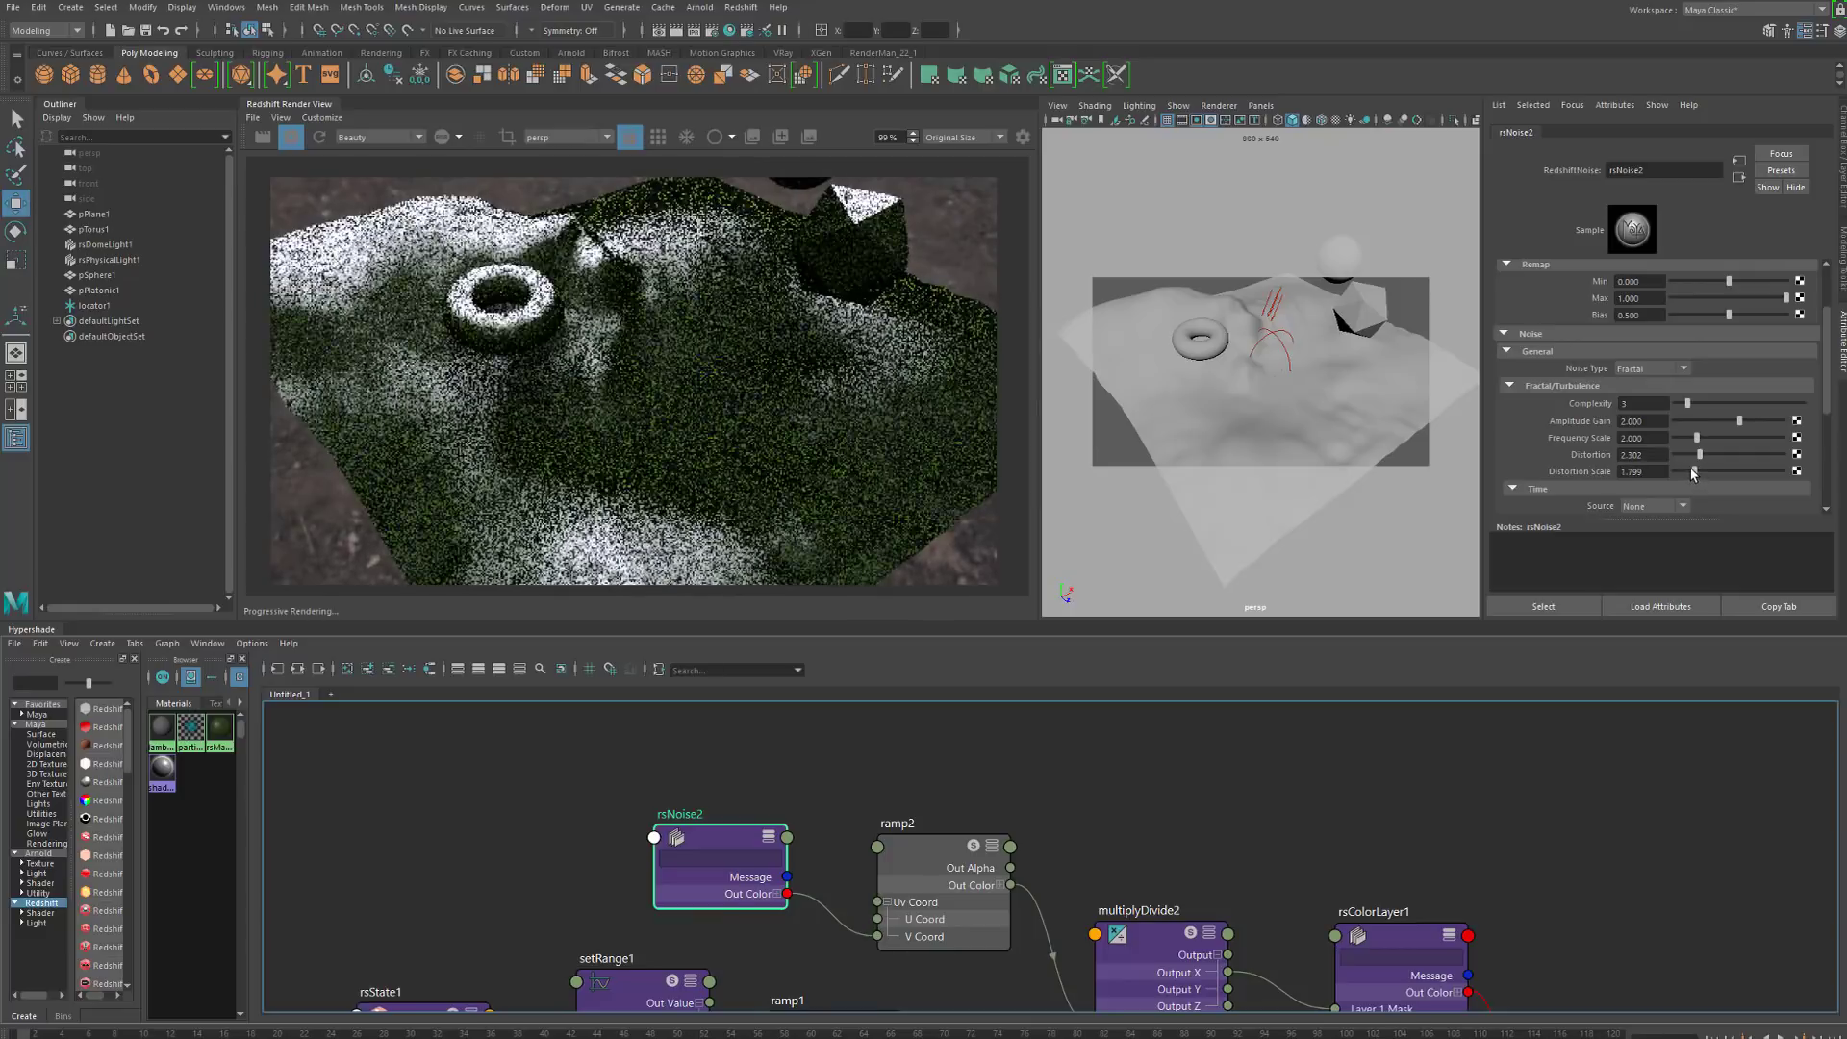
left_click(1689, 455)
left_click(1688, 472)
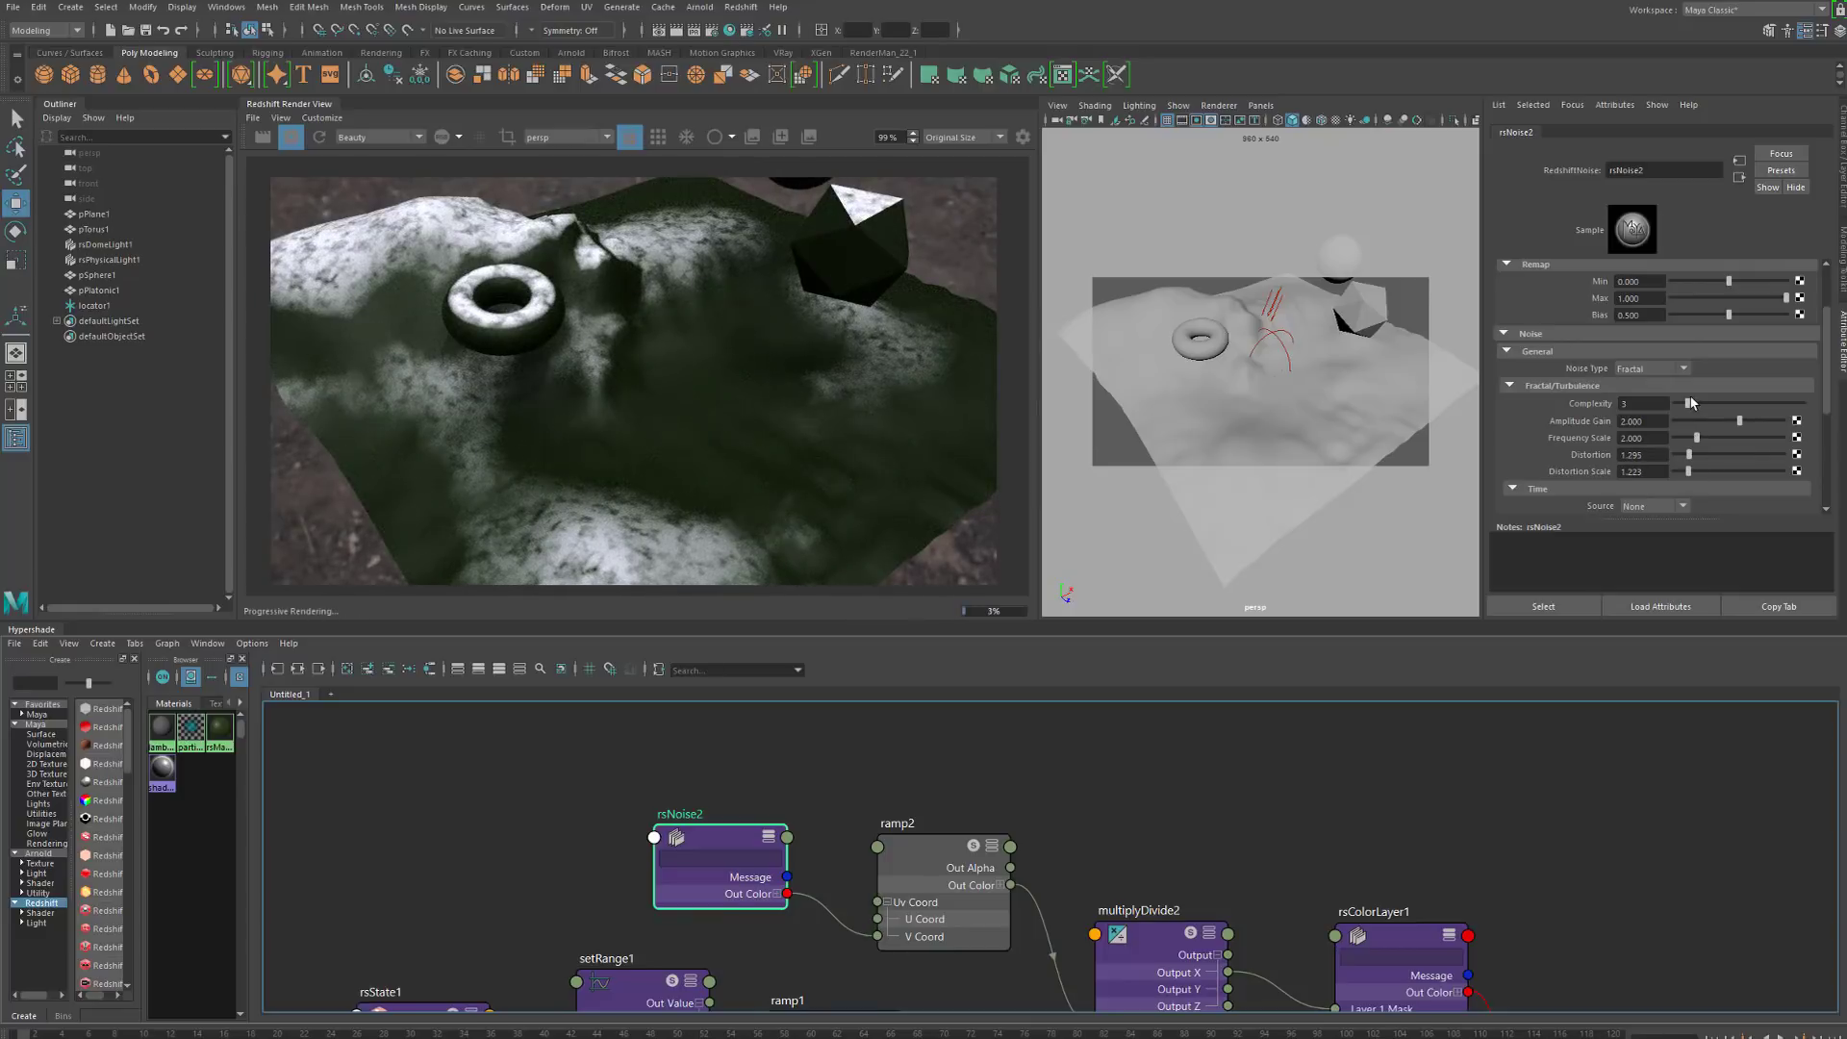
left_click(1697, 404)
scroll(577, 387, "down", 1)
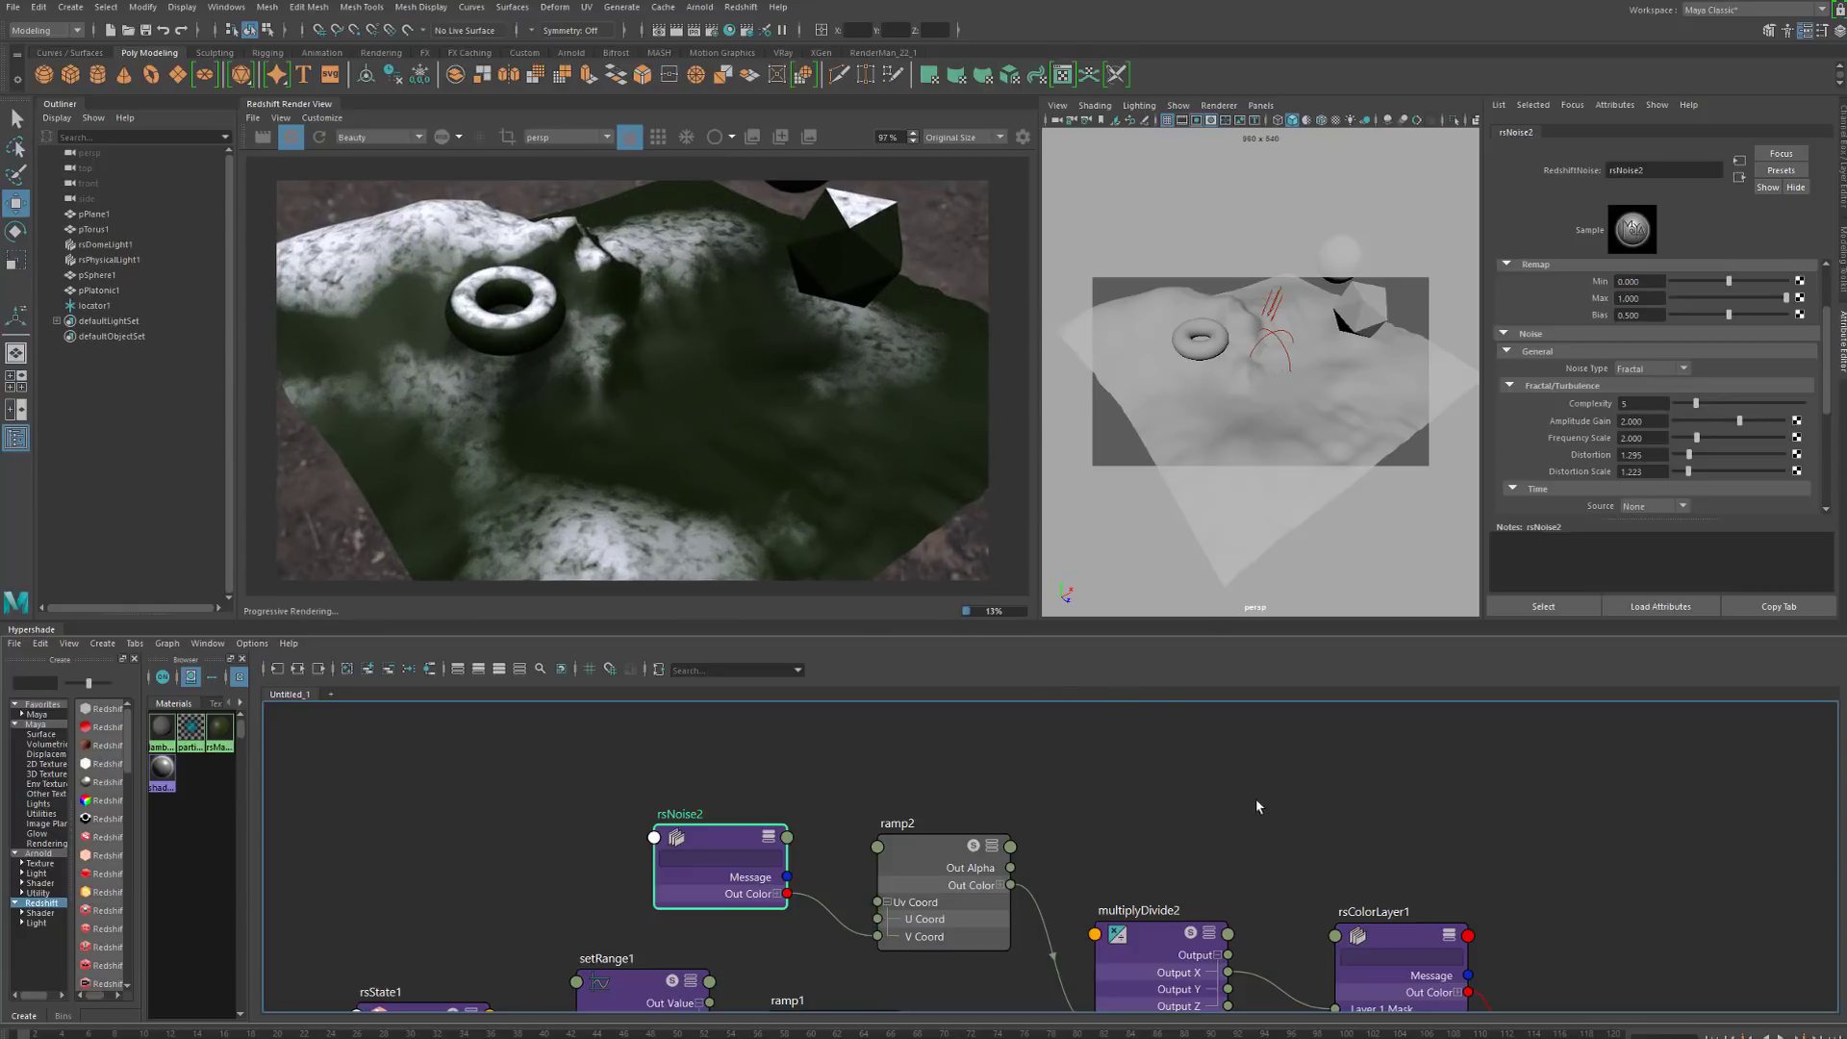
middle_click_drag(1257, 806, 1281, 705, "alt")
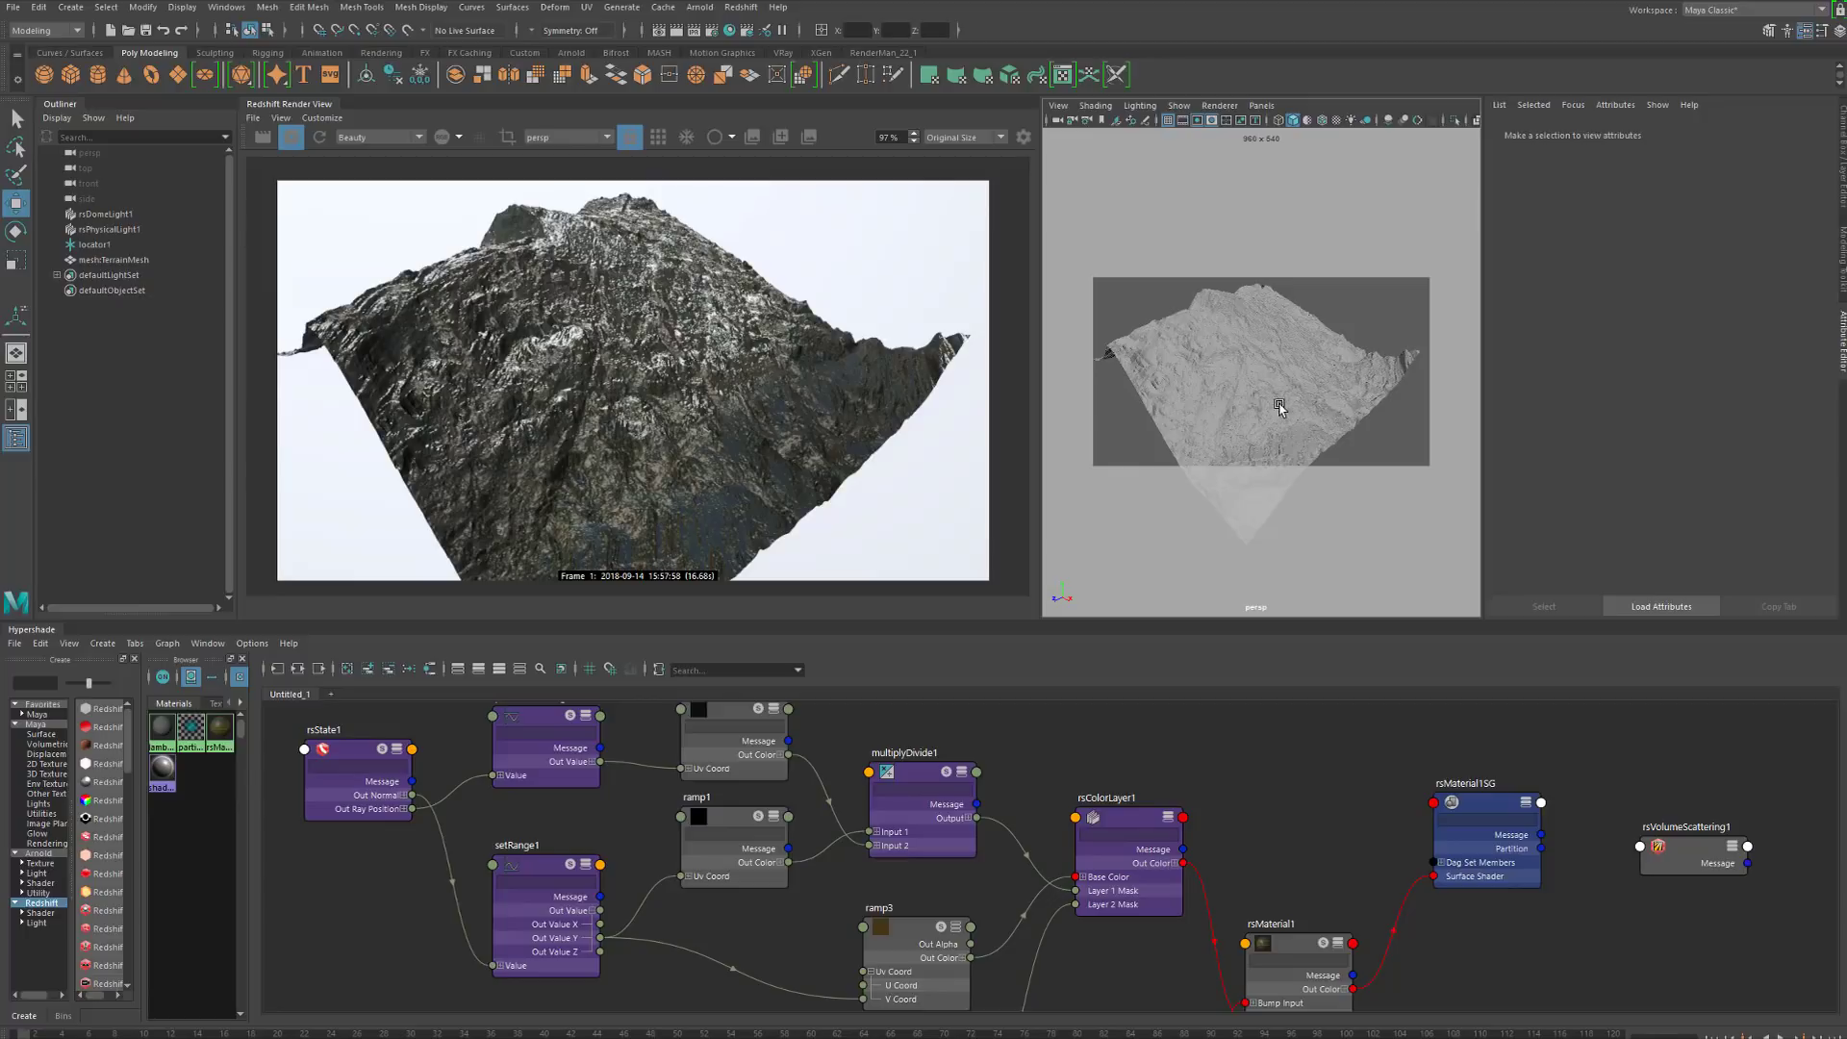
Examine the finished mountain terrain from several angles and its layered shading network, starting from rsState1
scroll(799, 876, "down", 4)
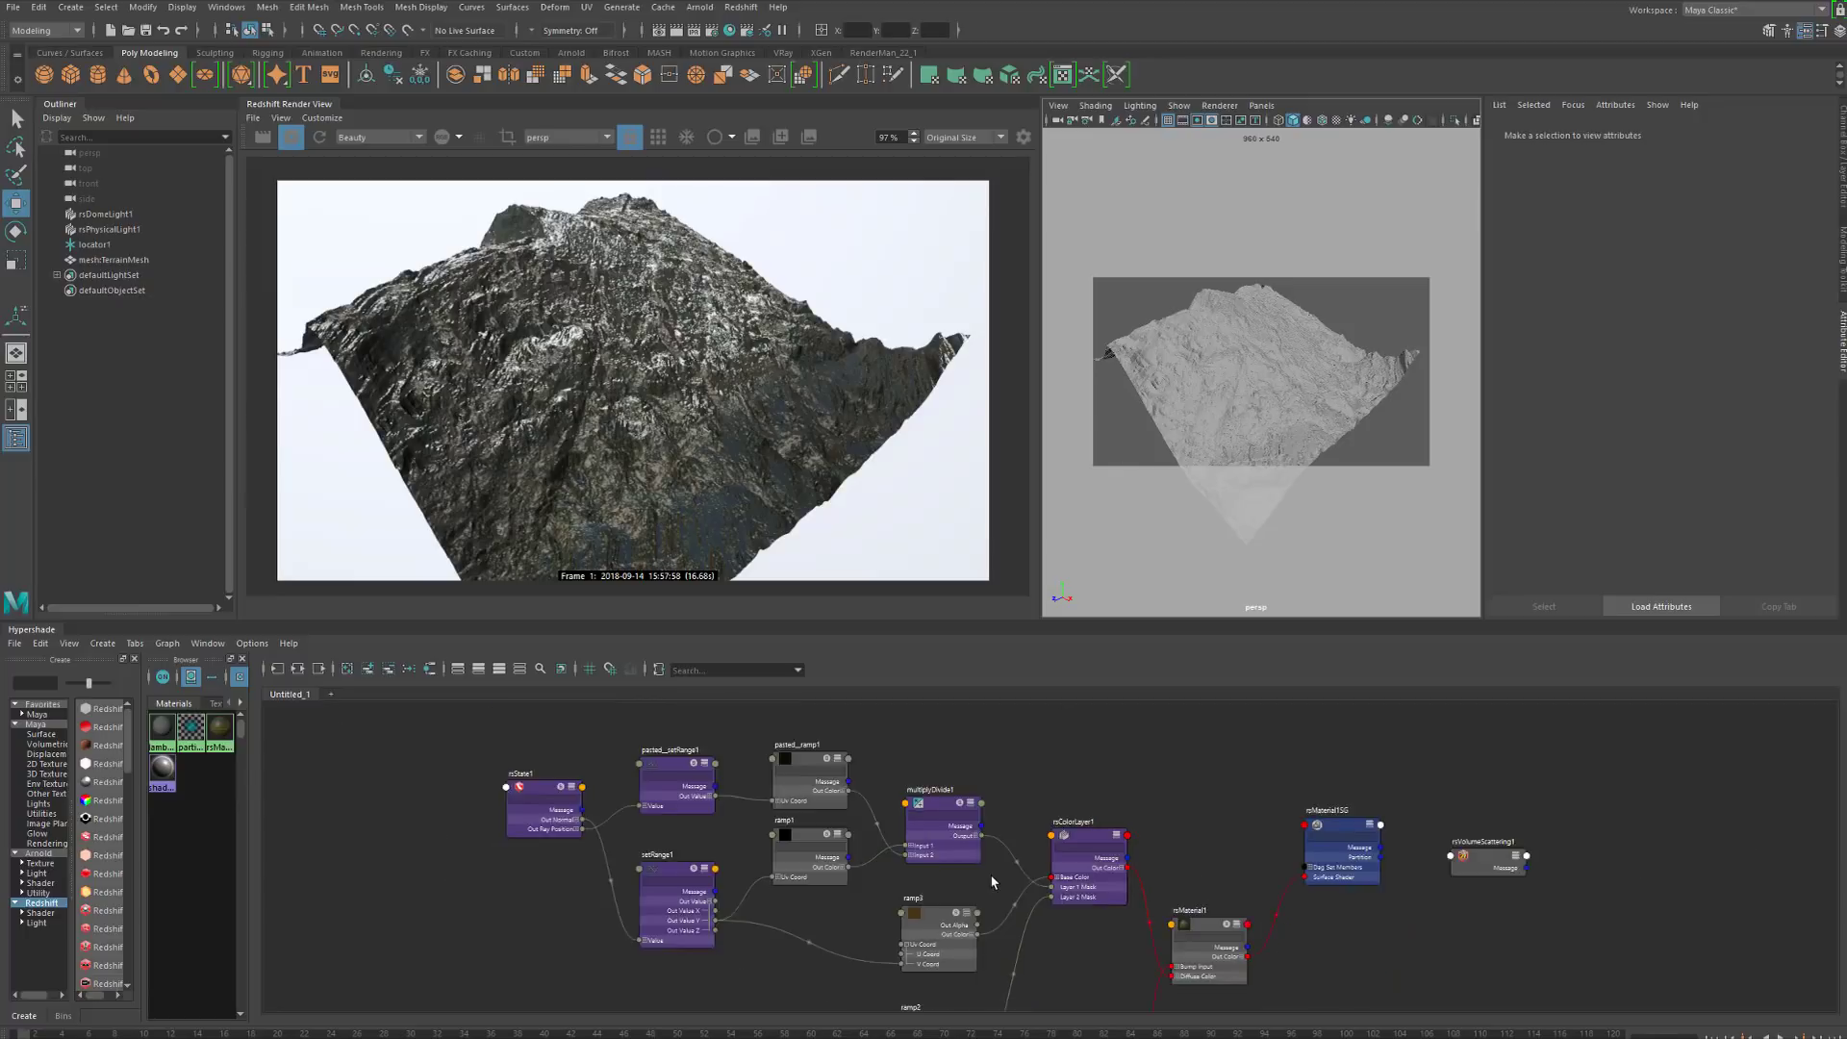
scroll(1220, 351, "up", 5)
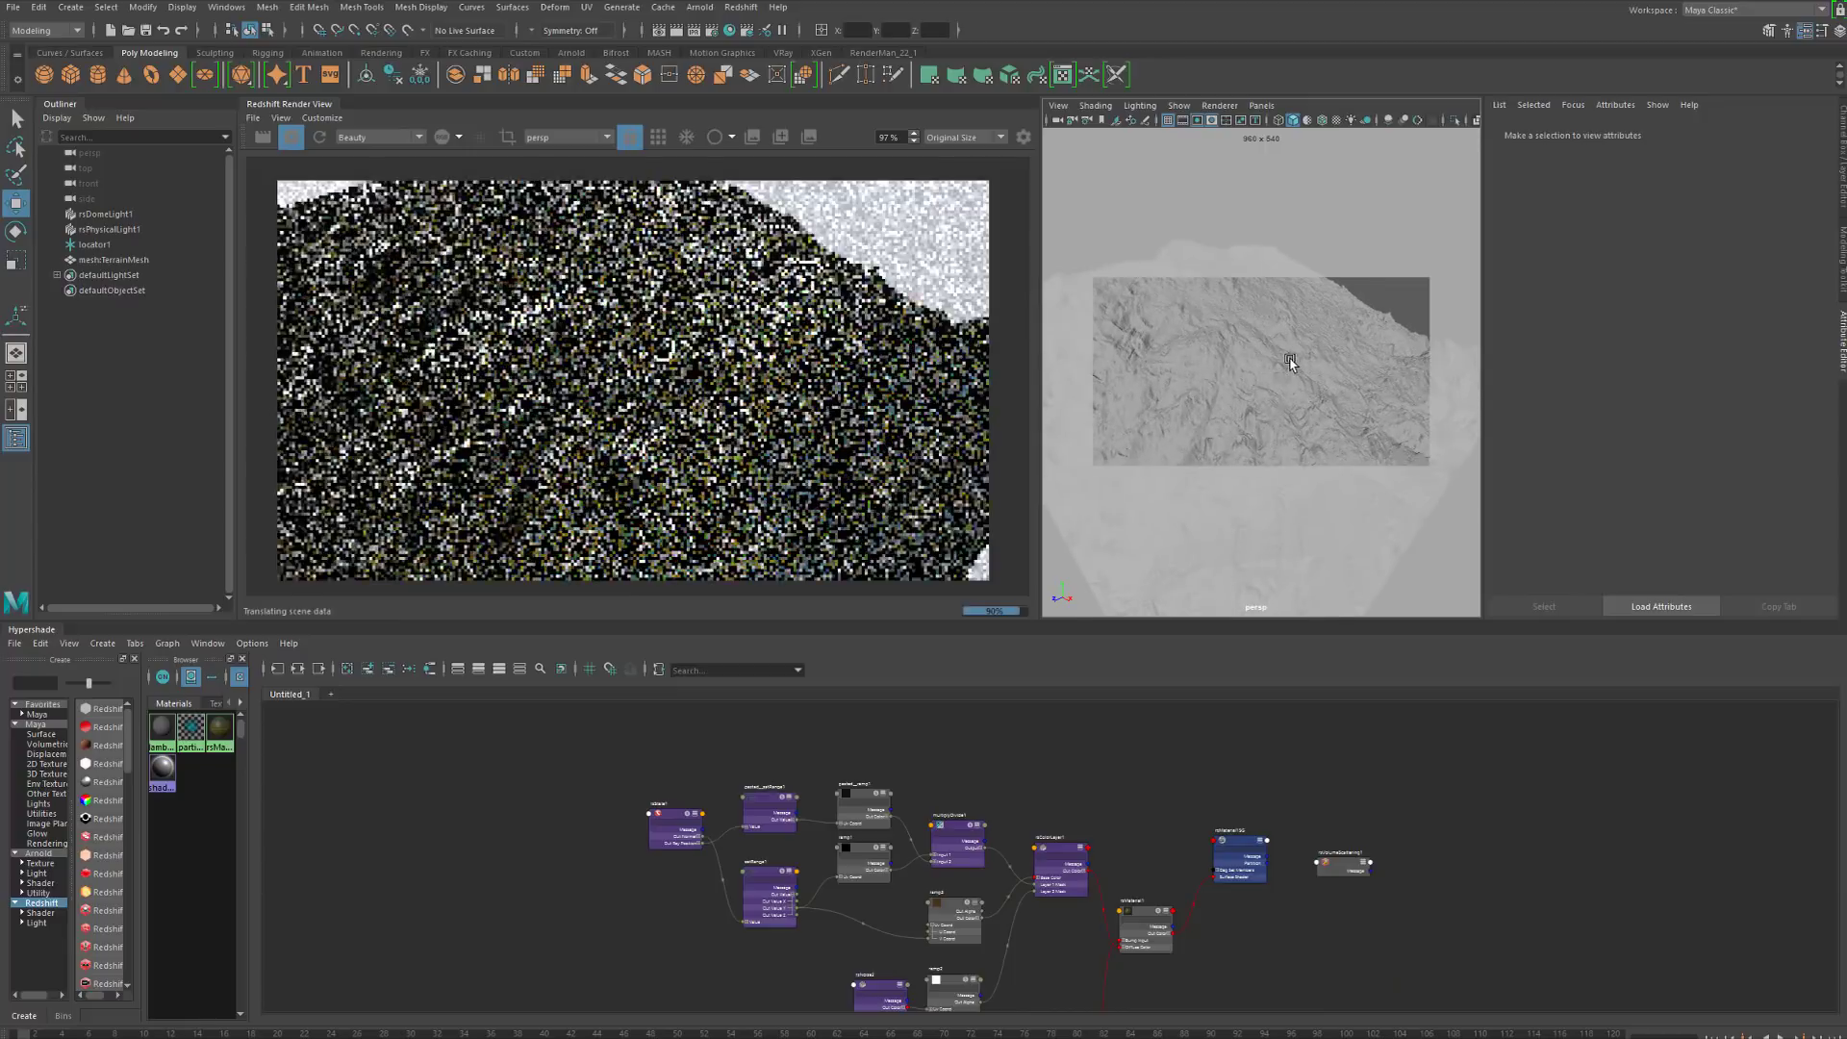
scroll(1239, 394, "up", 3)
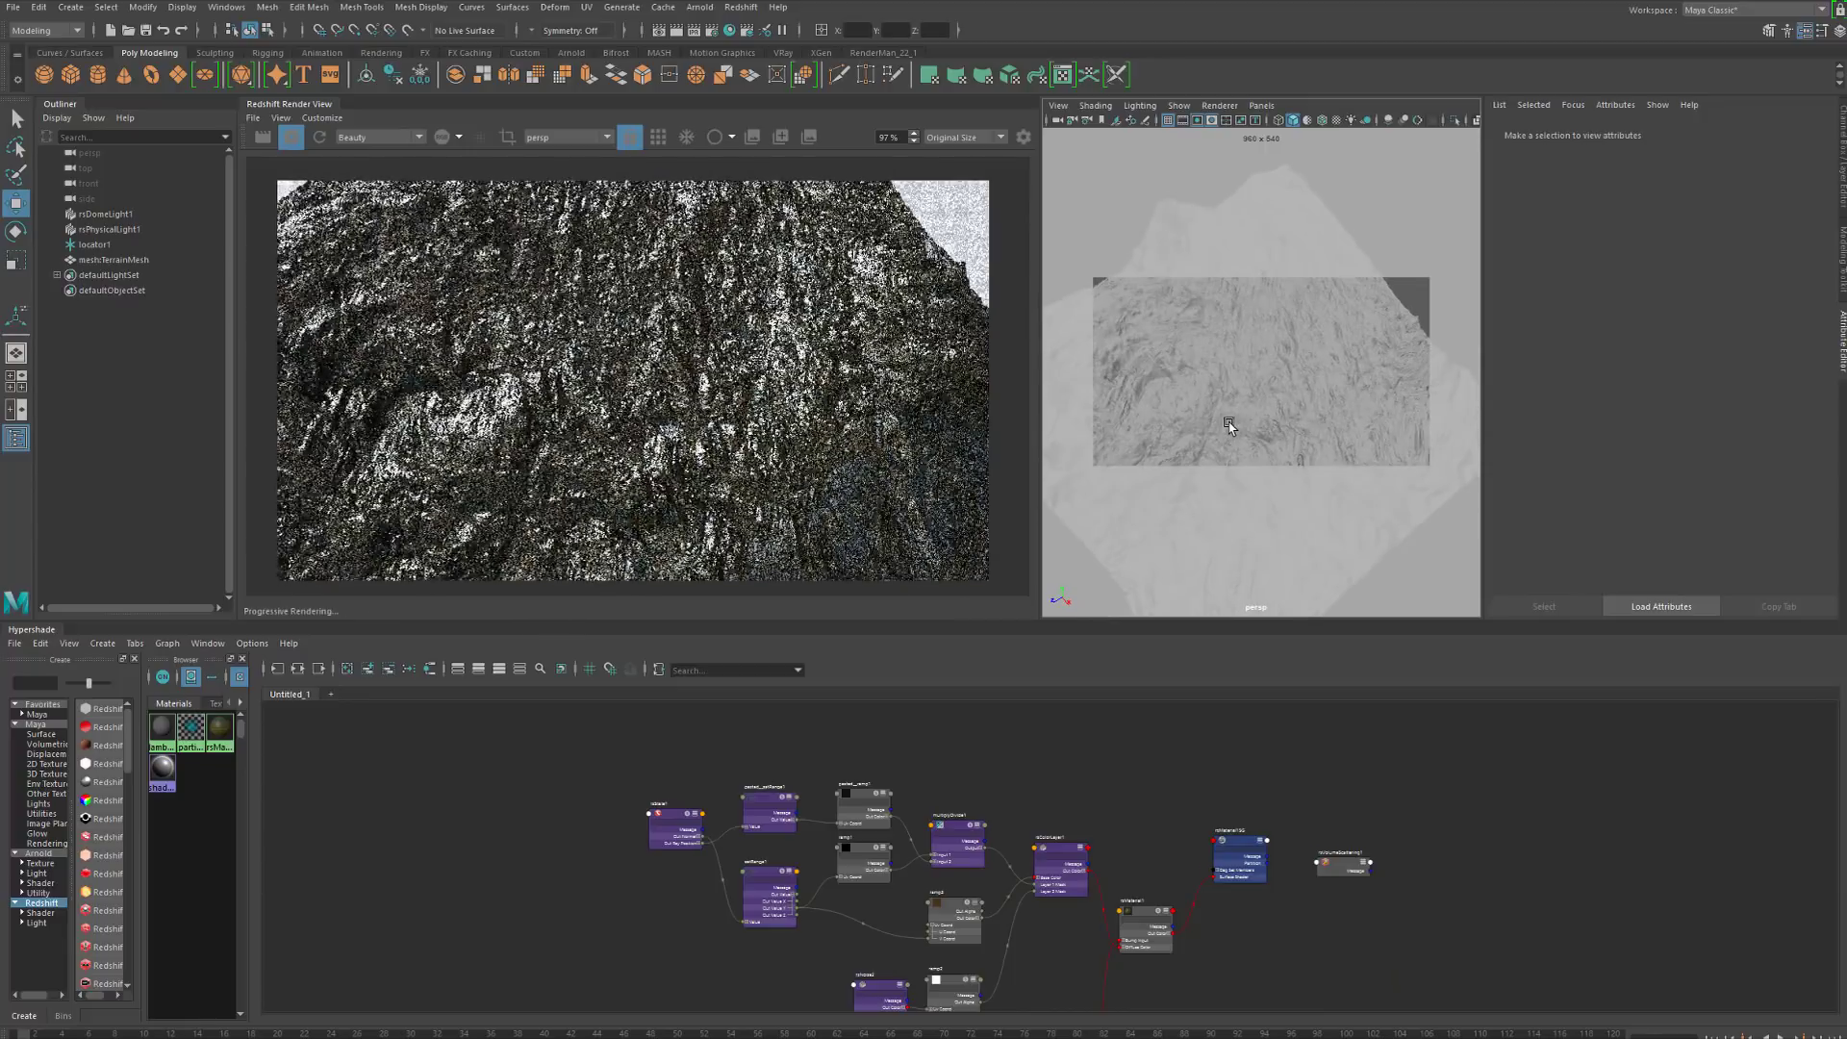
mouse_move(1217, 396)
left_mouse_down("alt")
mouse_move(1176, 346)
mouse_move(1200, 371)
mouse_move(1292, 387)
mouse_move(1230, 377)
mouse_move(1279, 402)
mouse_move(1298, 382)
mouse_move(1224, 363)
left_mouse_up("alt")
scroll(1232, 373, "down", 5)
scroll(1230, 378, "up", 3)
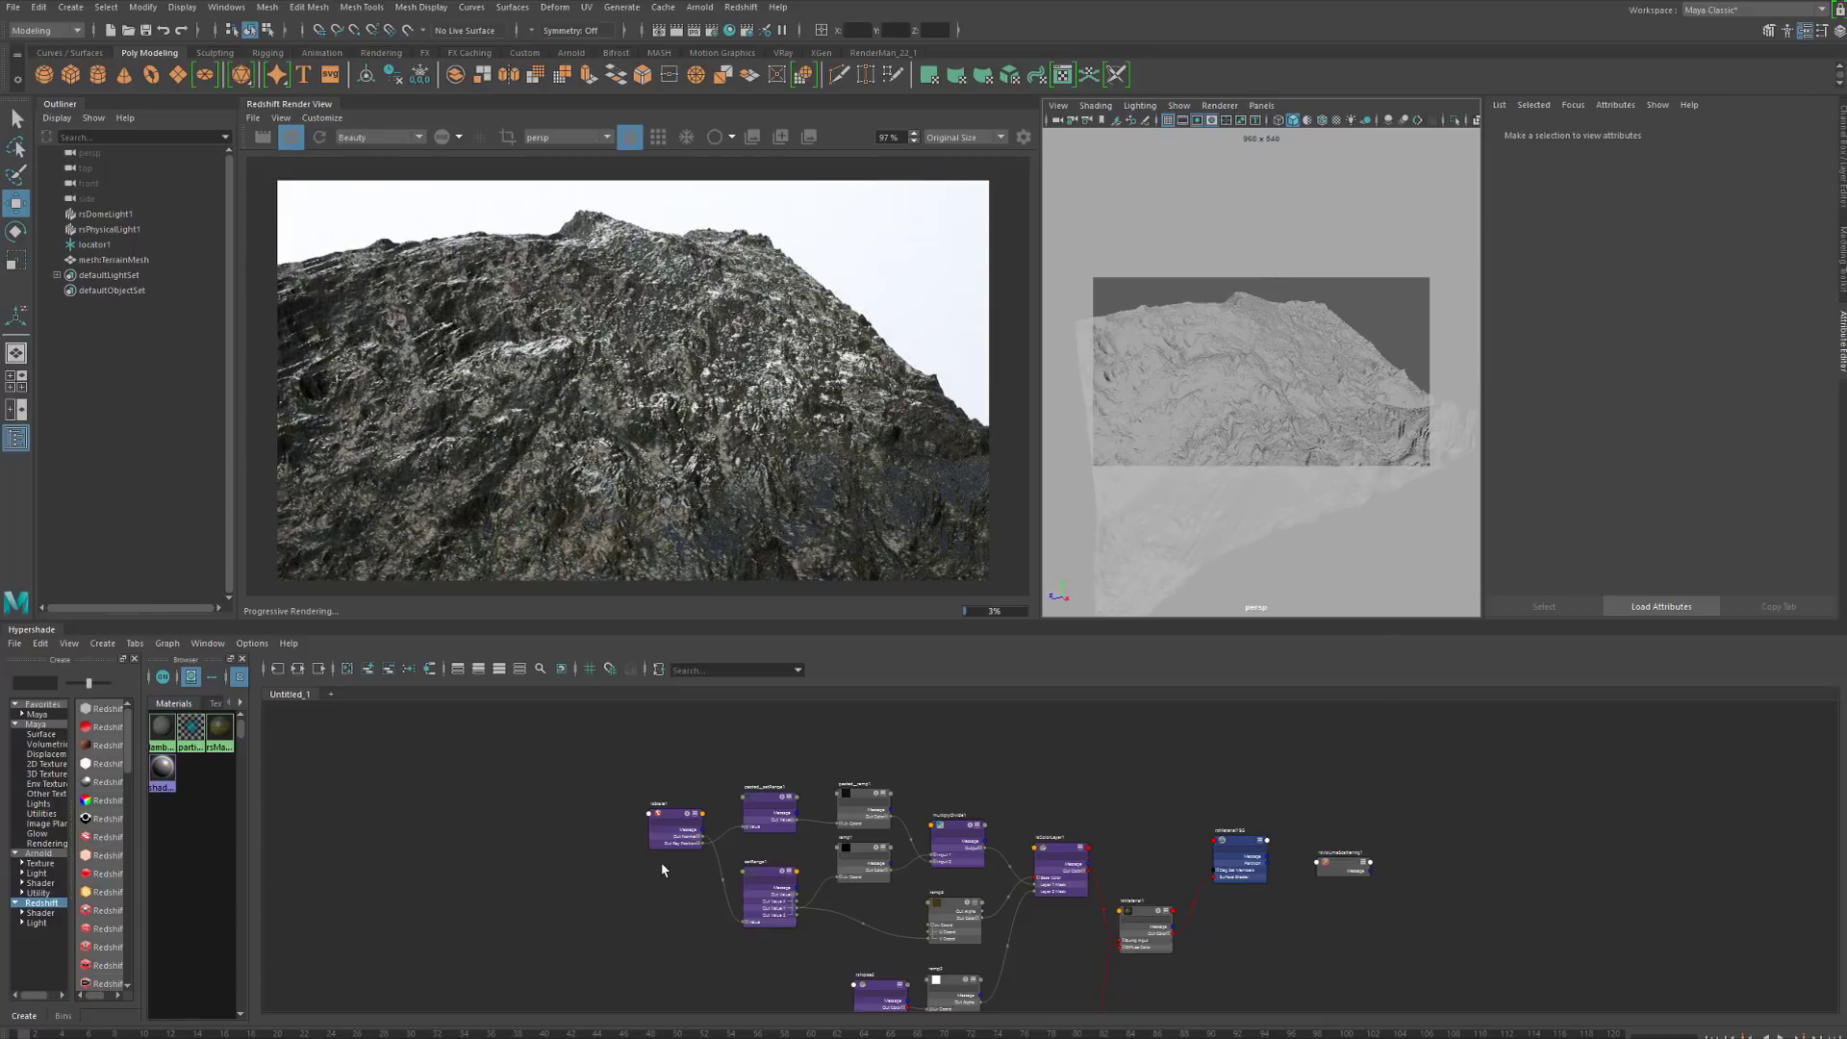
scroll(637, 857, "up", 5)
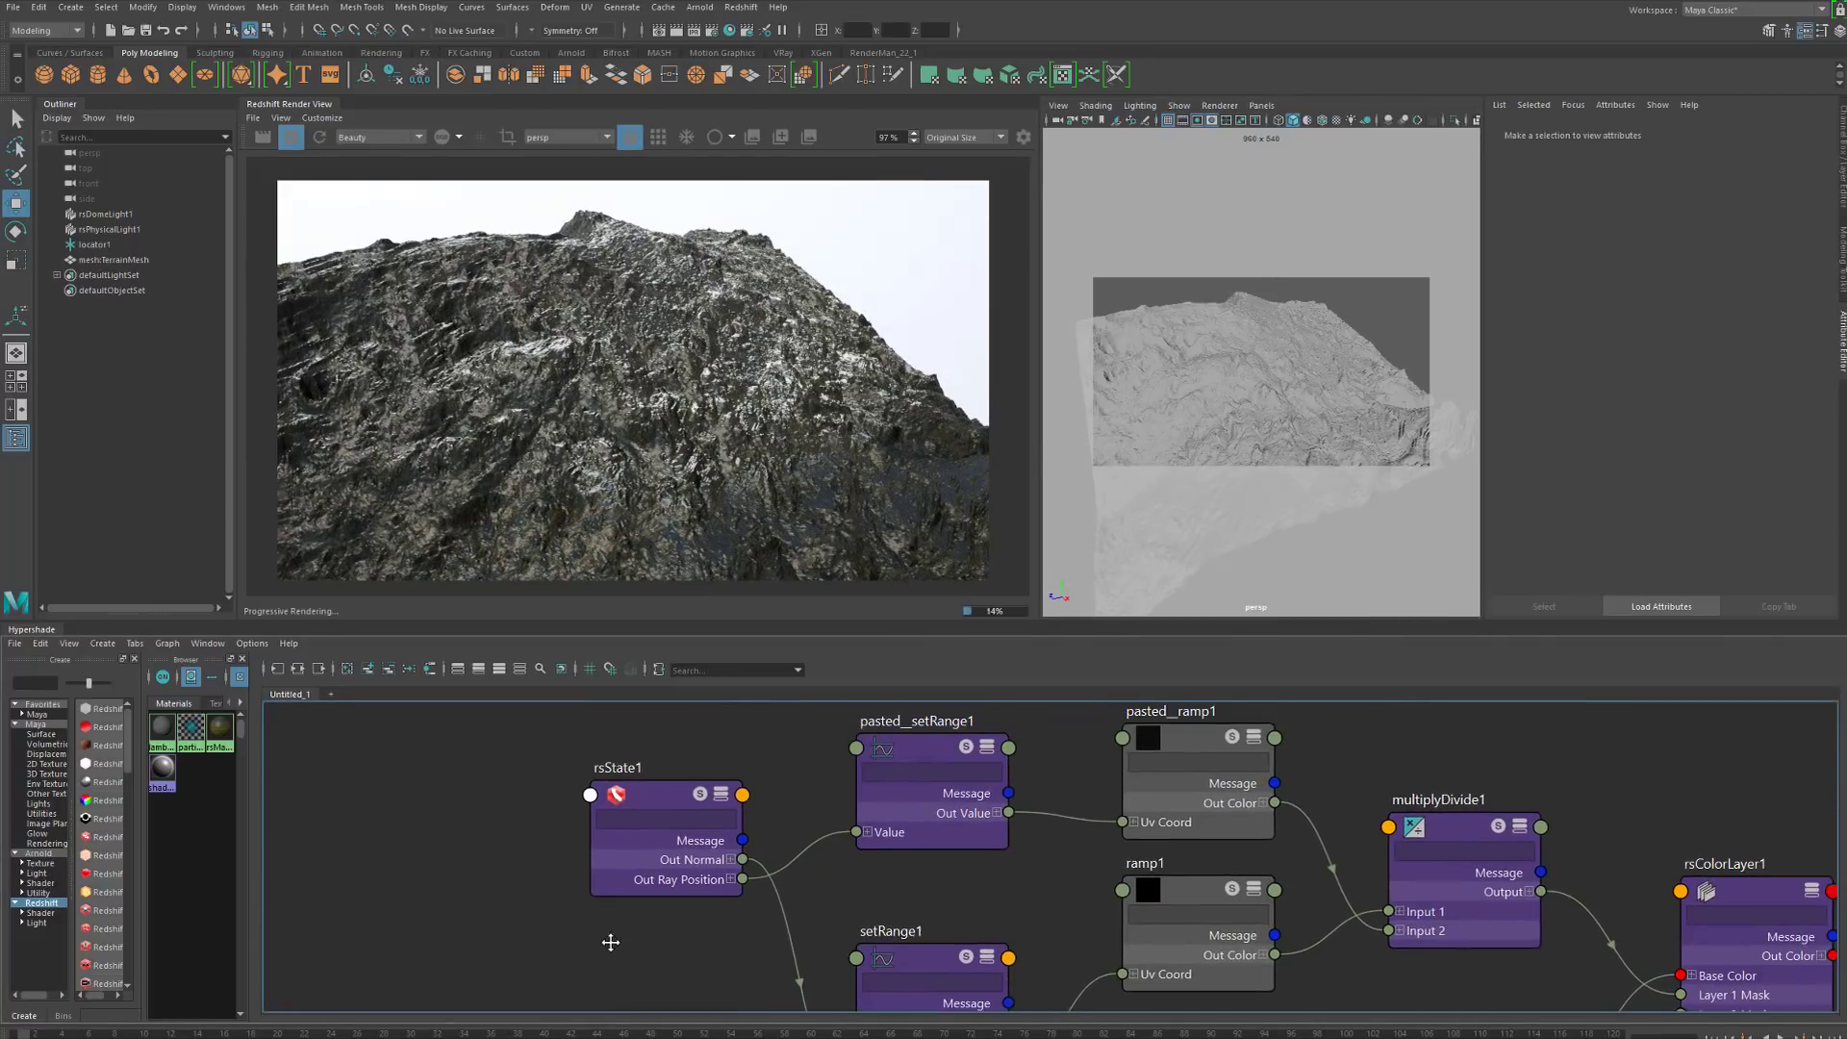
left_click_drag(648, 807, 658, 801)
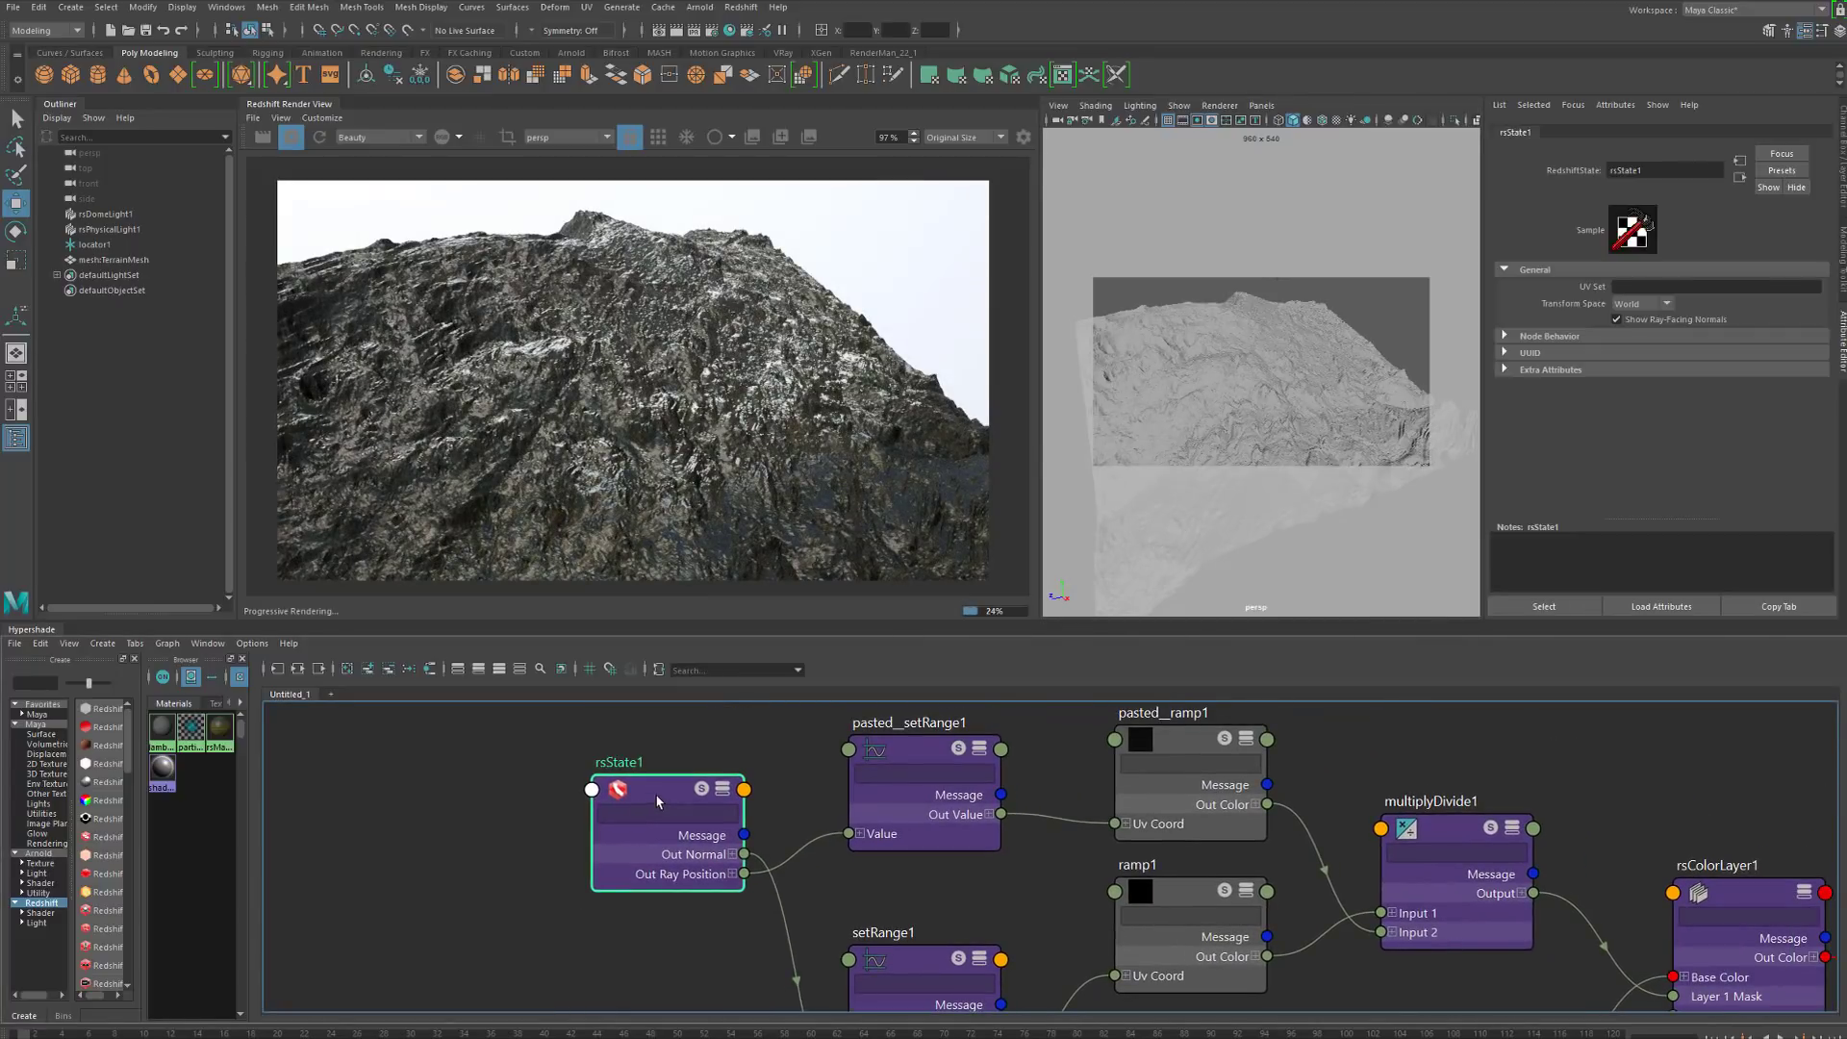
middle_click_drag(1046, 882, 975, 806, "alt")
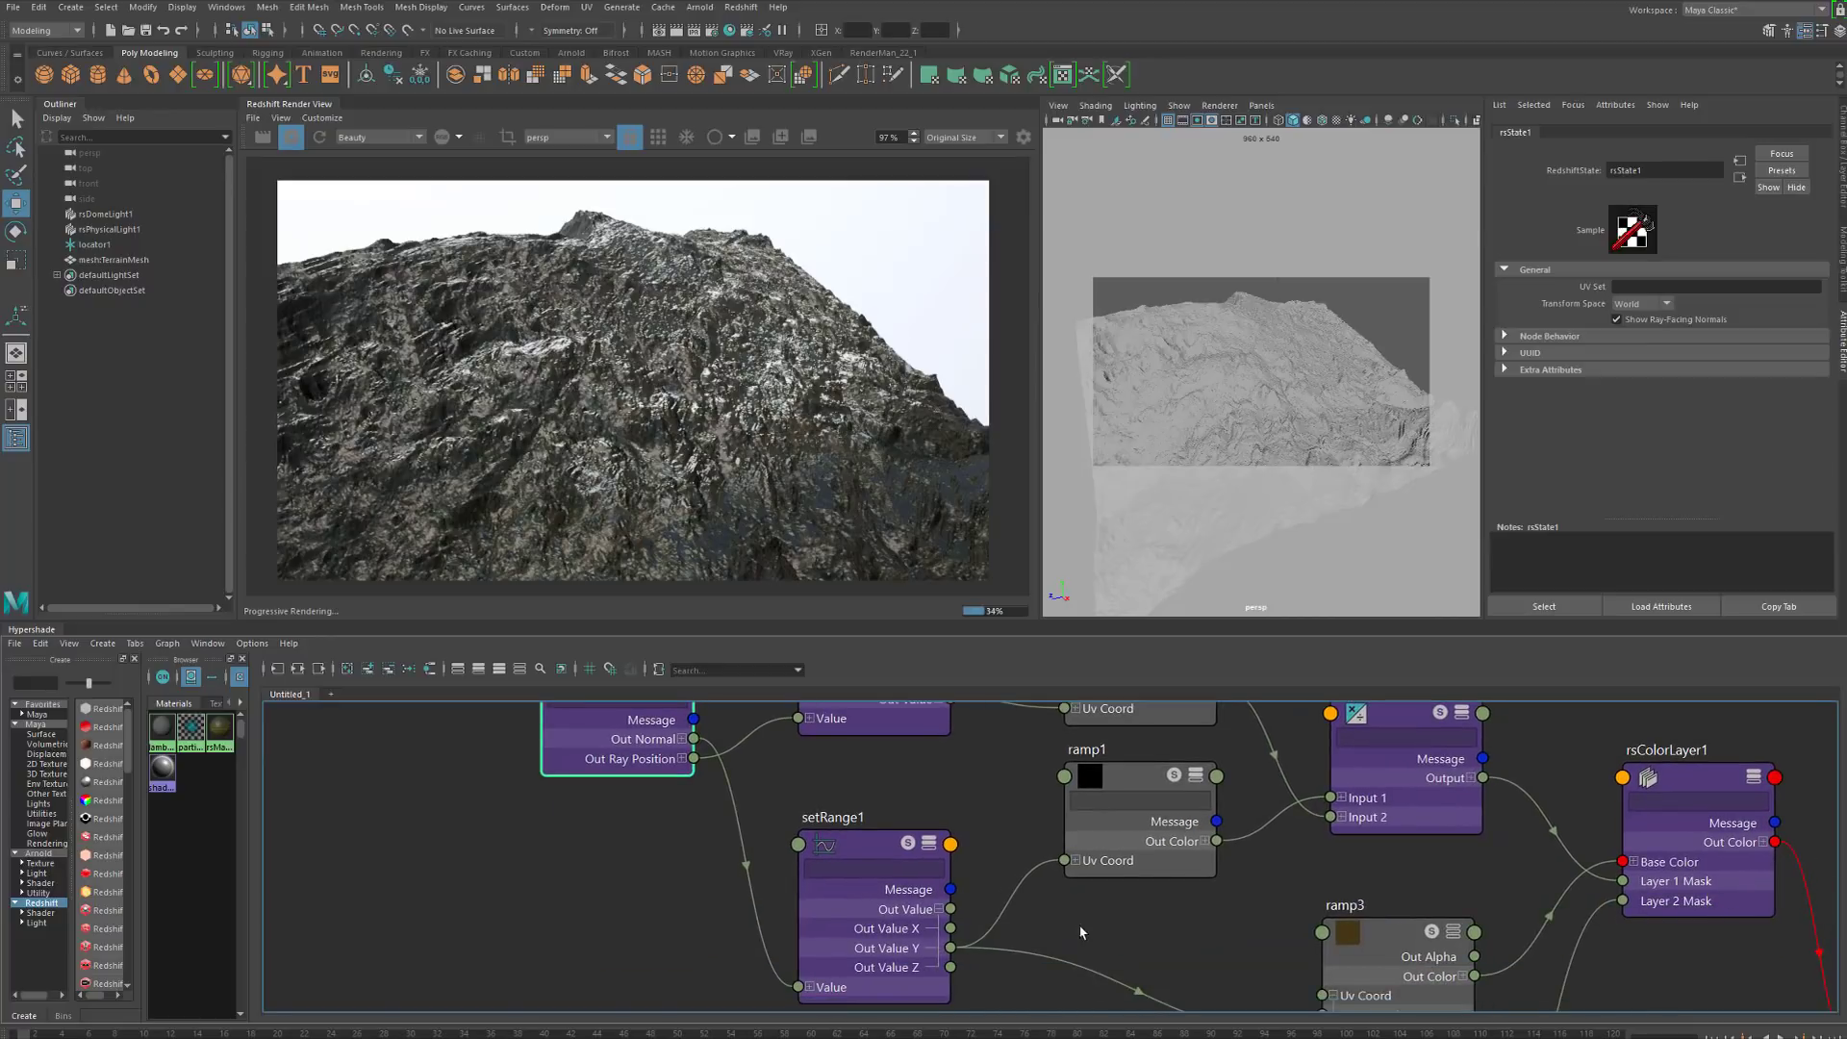
scroll(1081, 932, "down", 2)
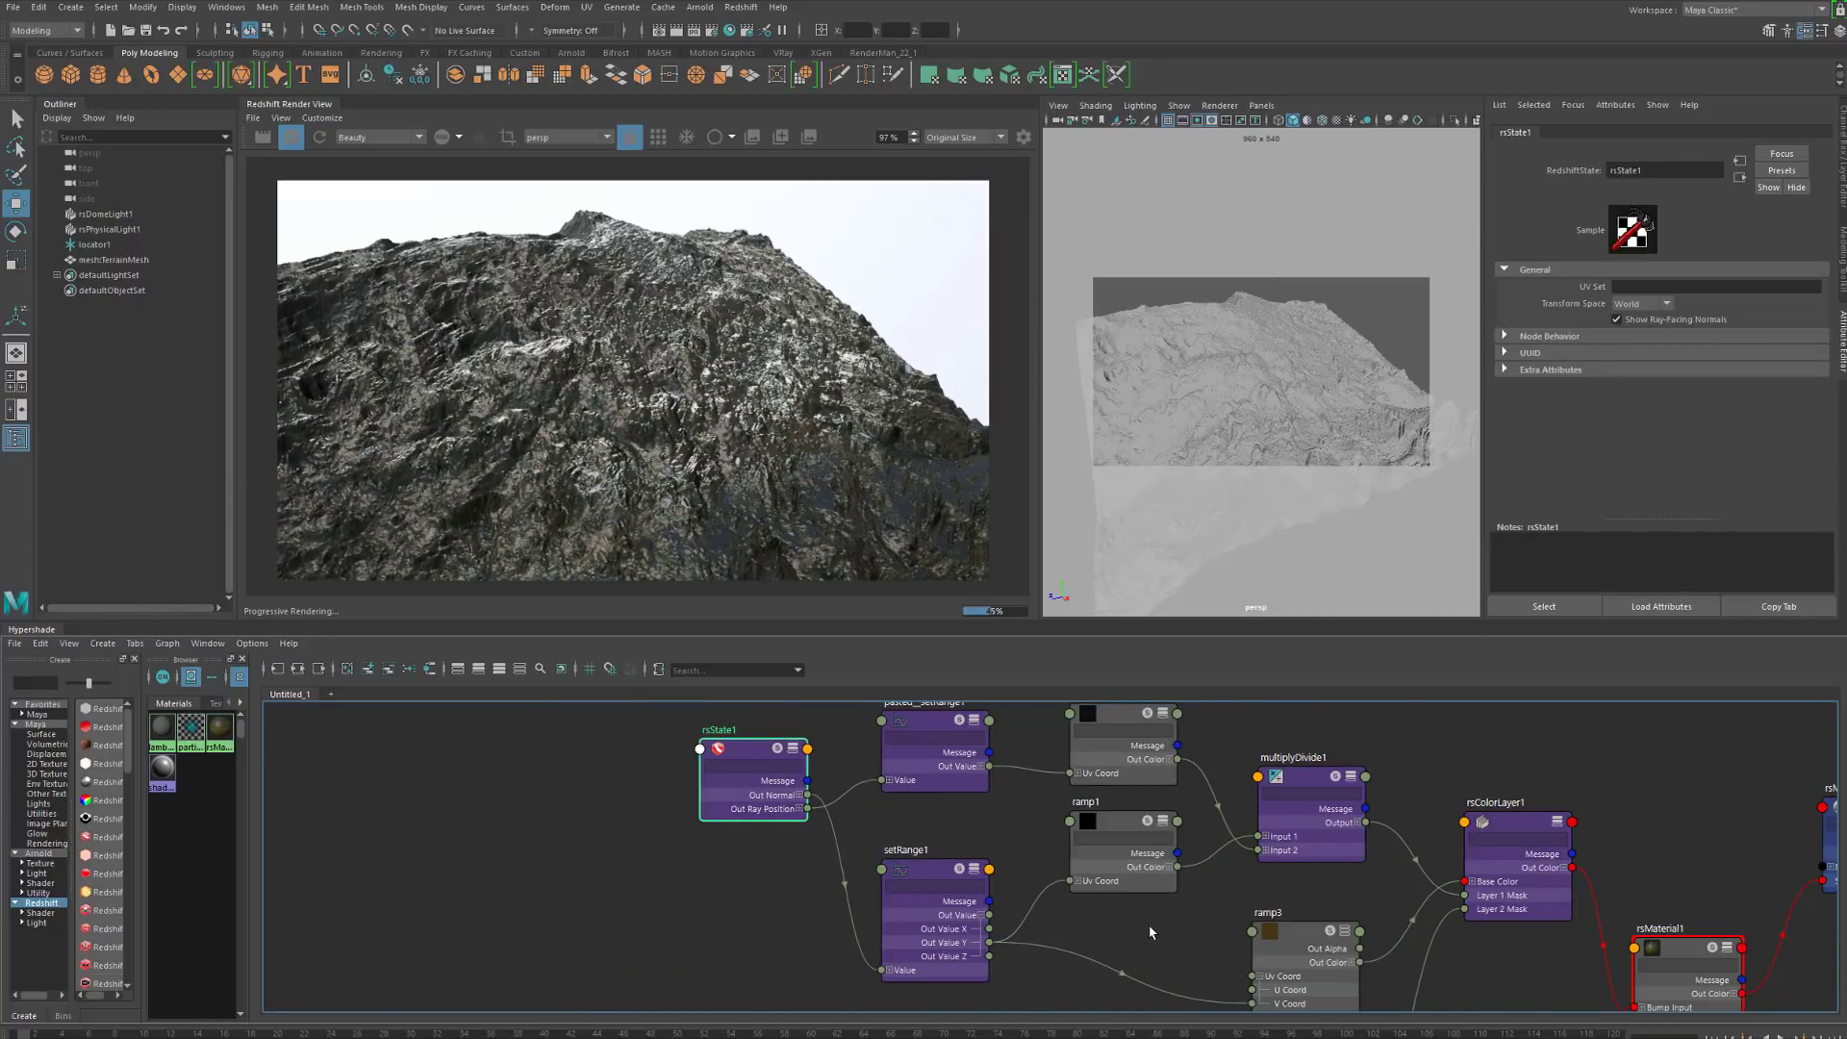
Examine the terrain from another angle and trace the network from rsState1 through the set ranges and ramps to rsColorLayer1
middle_click_drag(1148, 925, 868, 917, "alt")
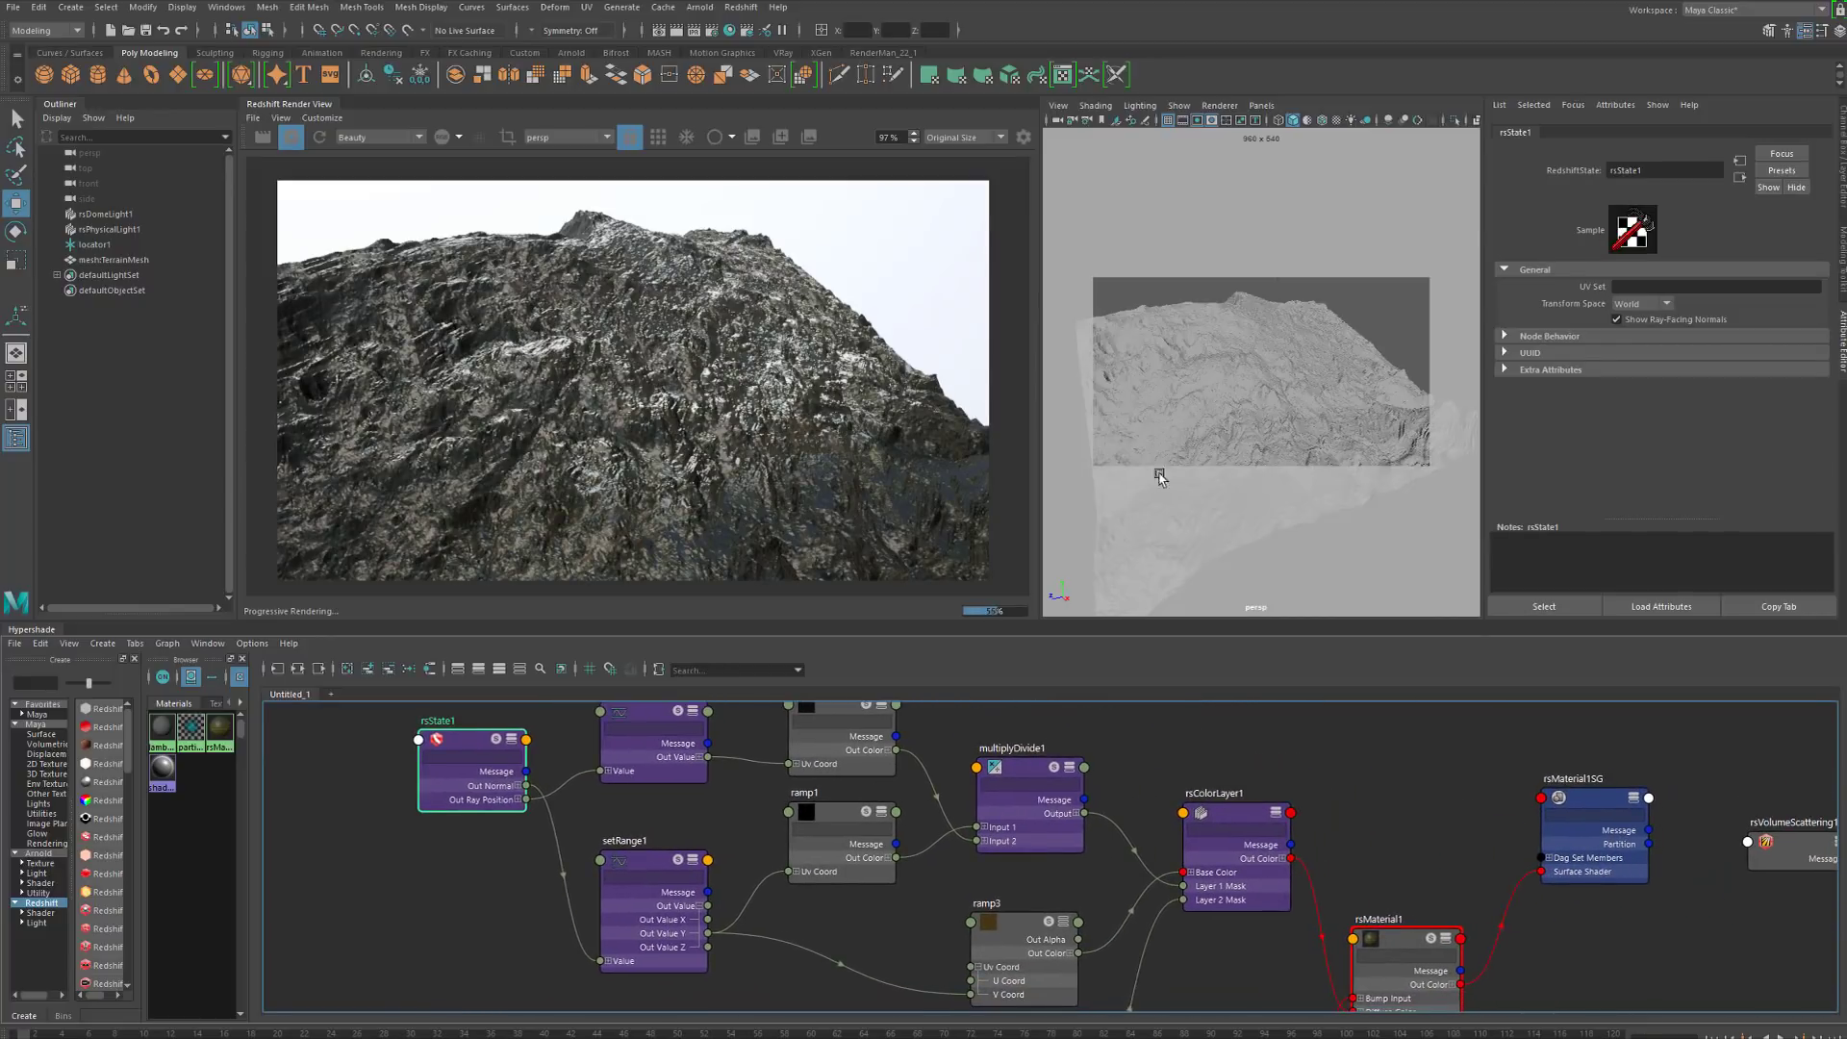
left_click_drag(1159, 478, 1182, 402, "alt")
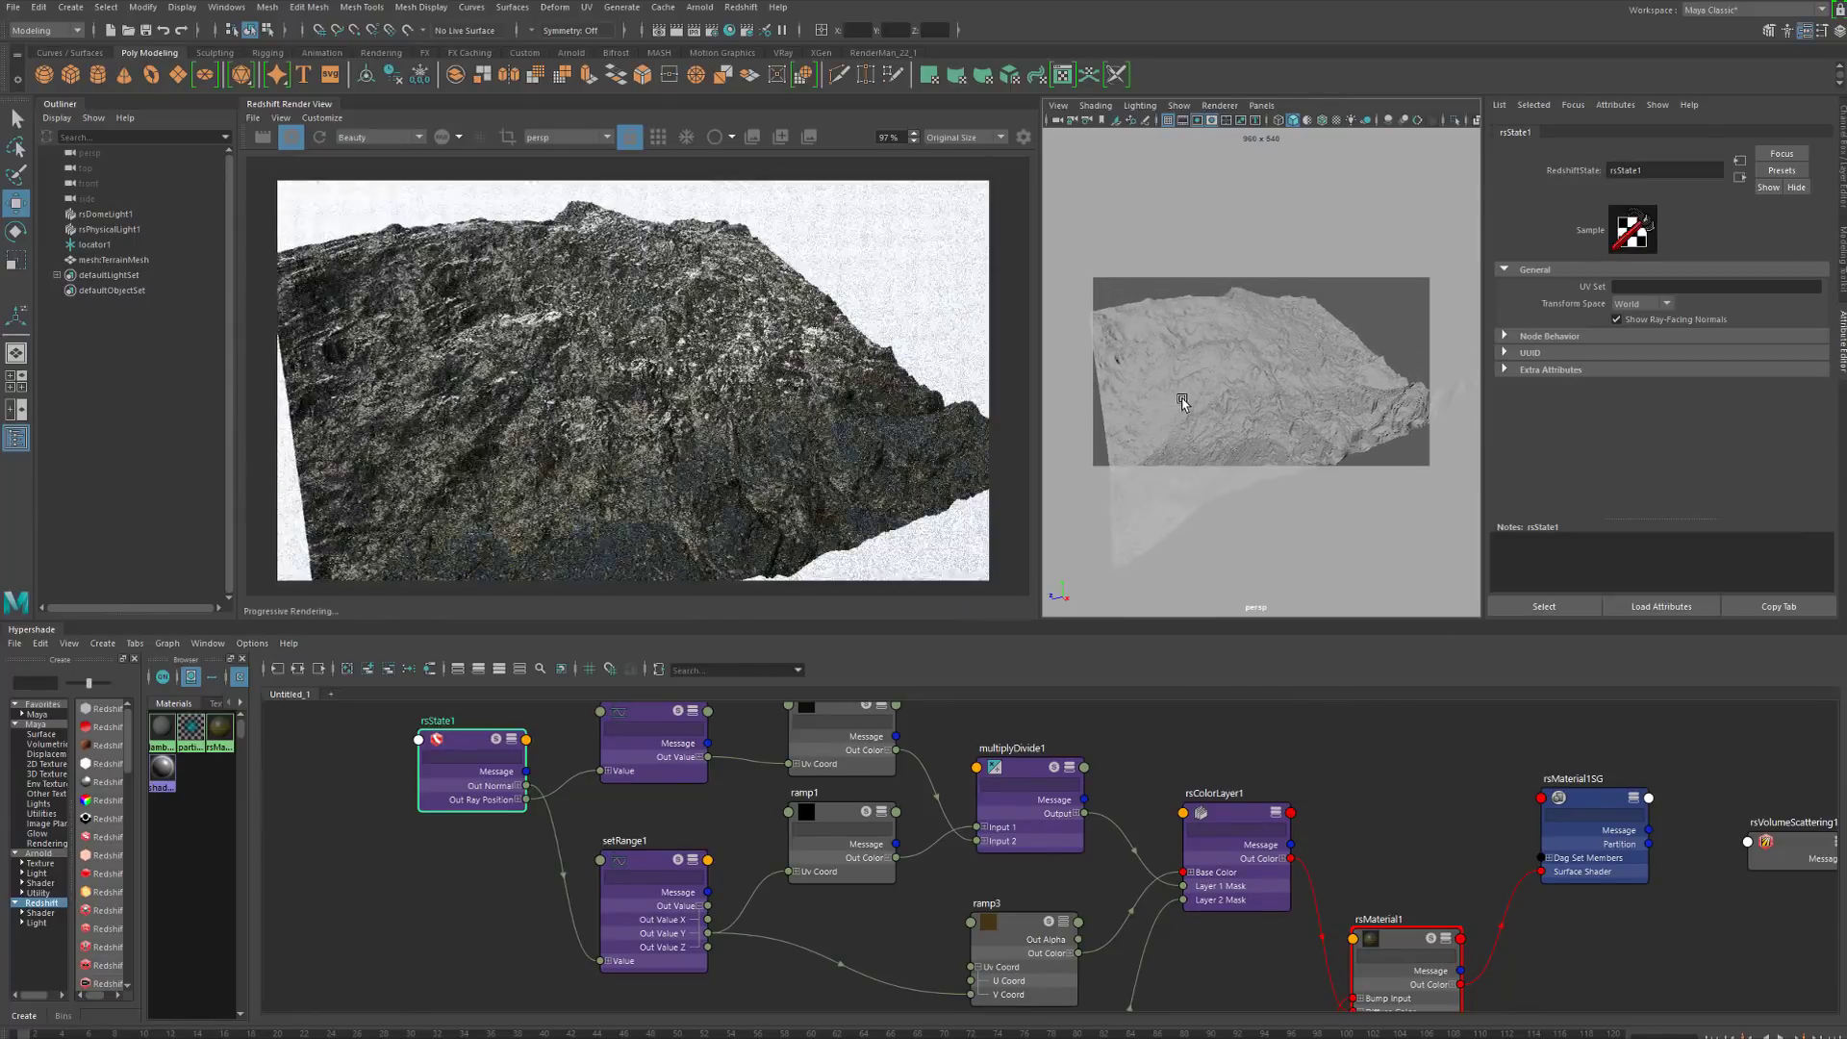
middle_click_drag(1149, 752, 1163, 787, "alt")
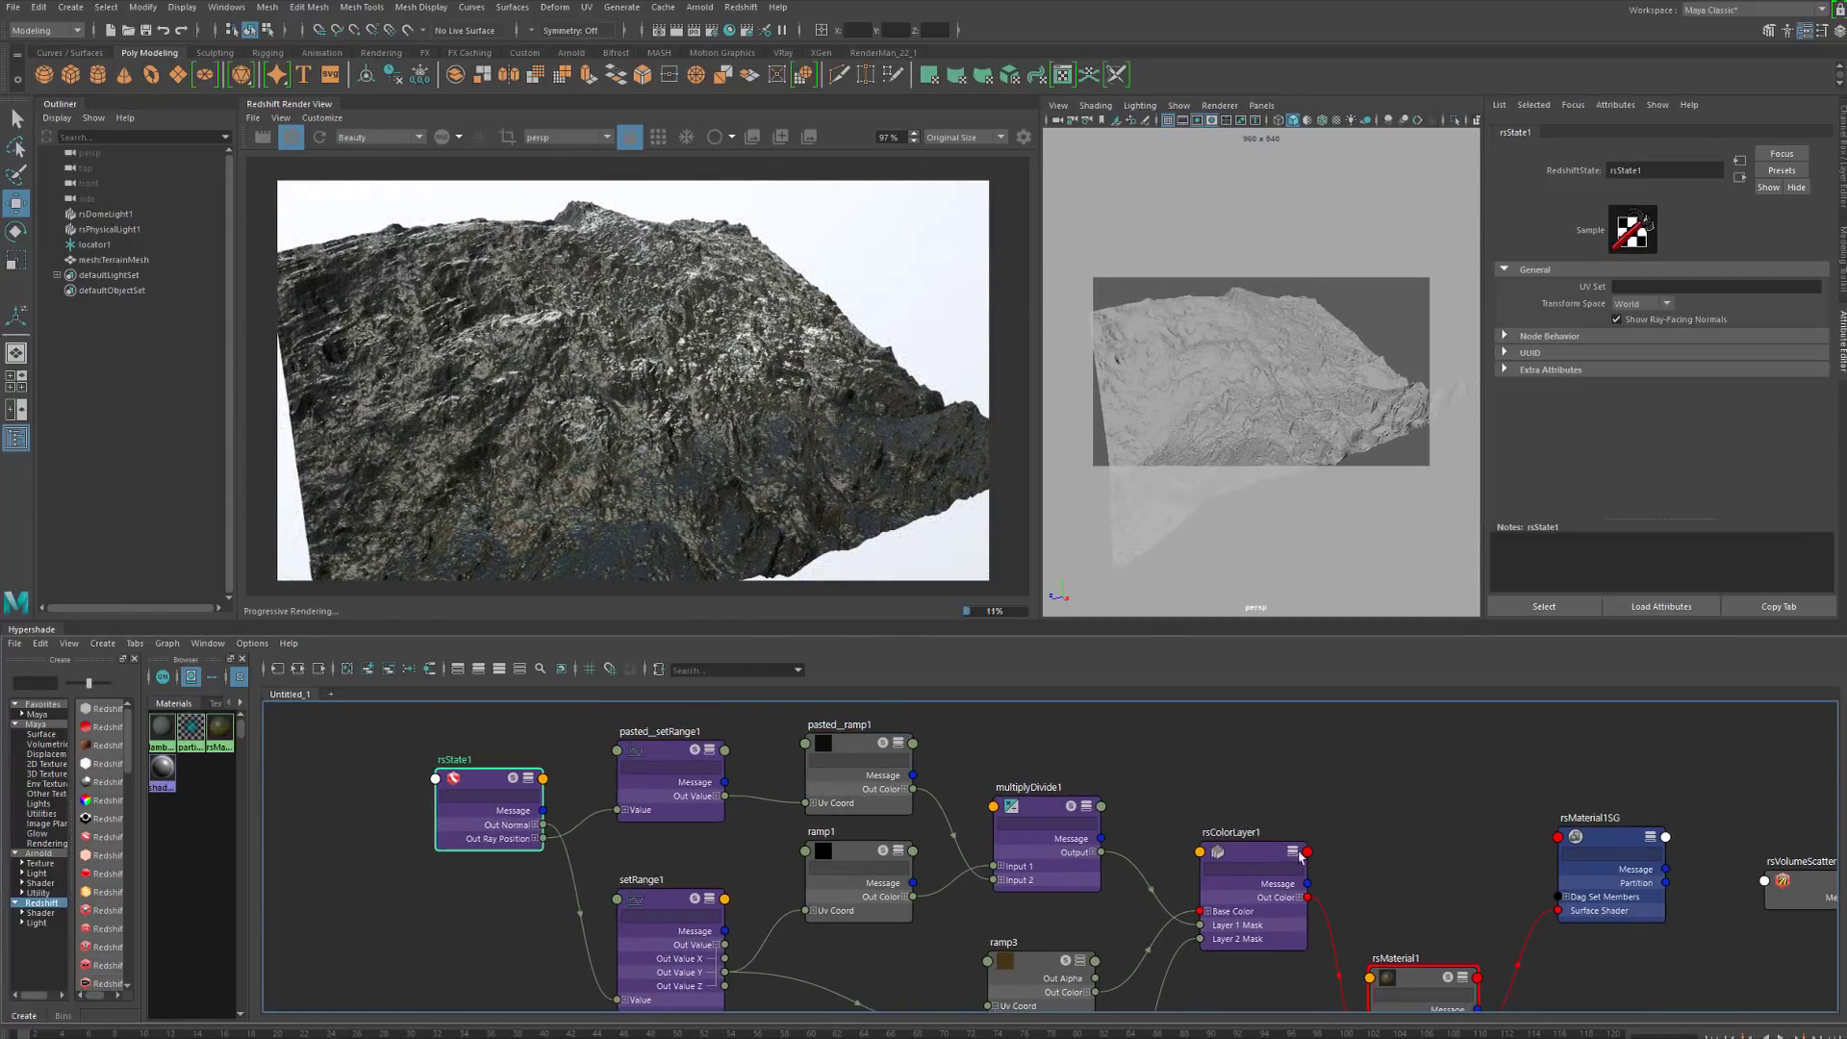
left_click_drag(1300, 855, 1291, 854)
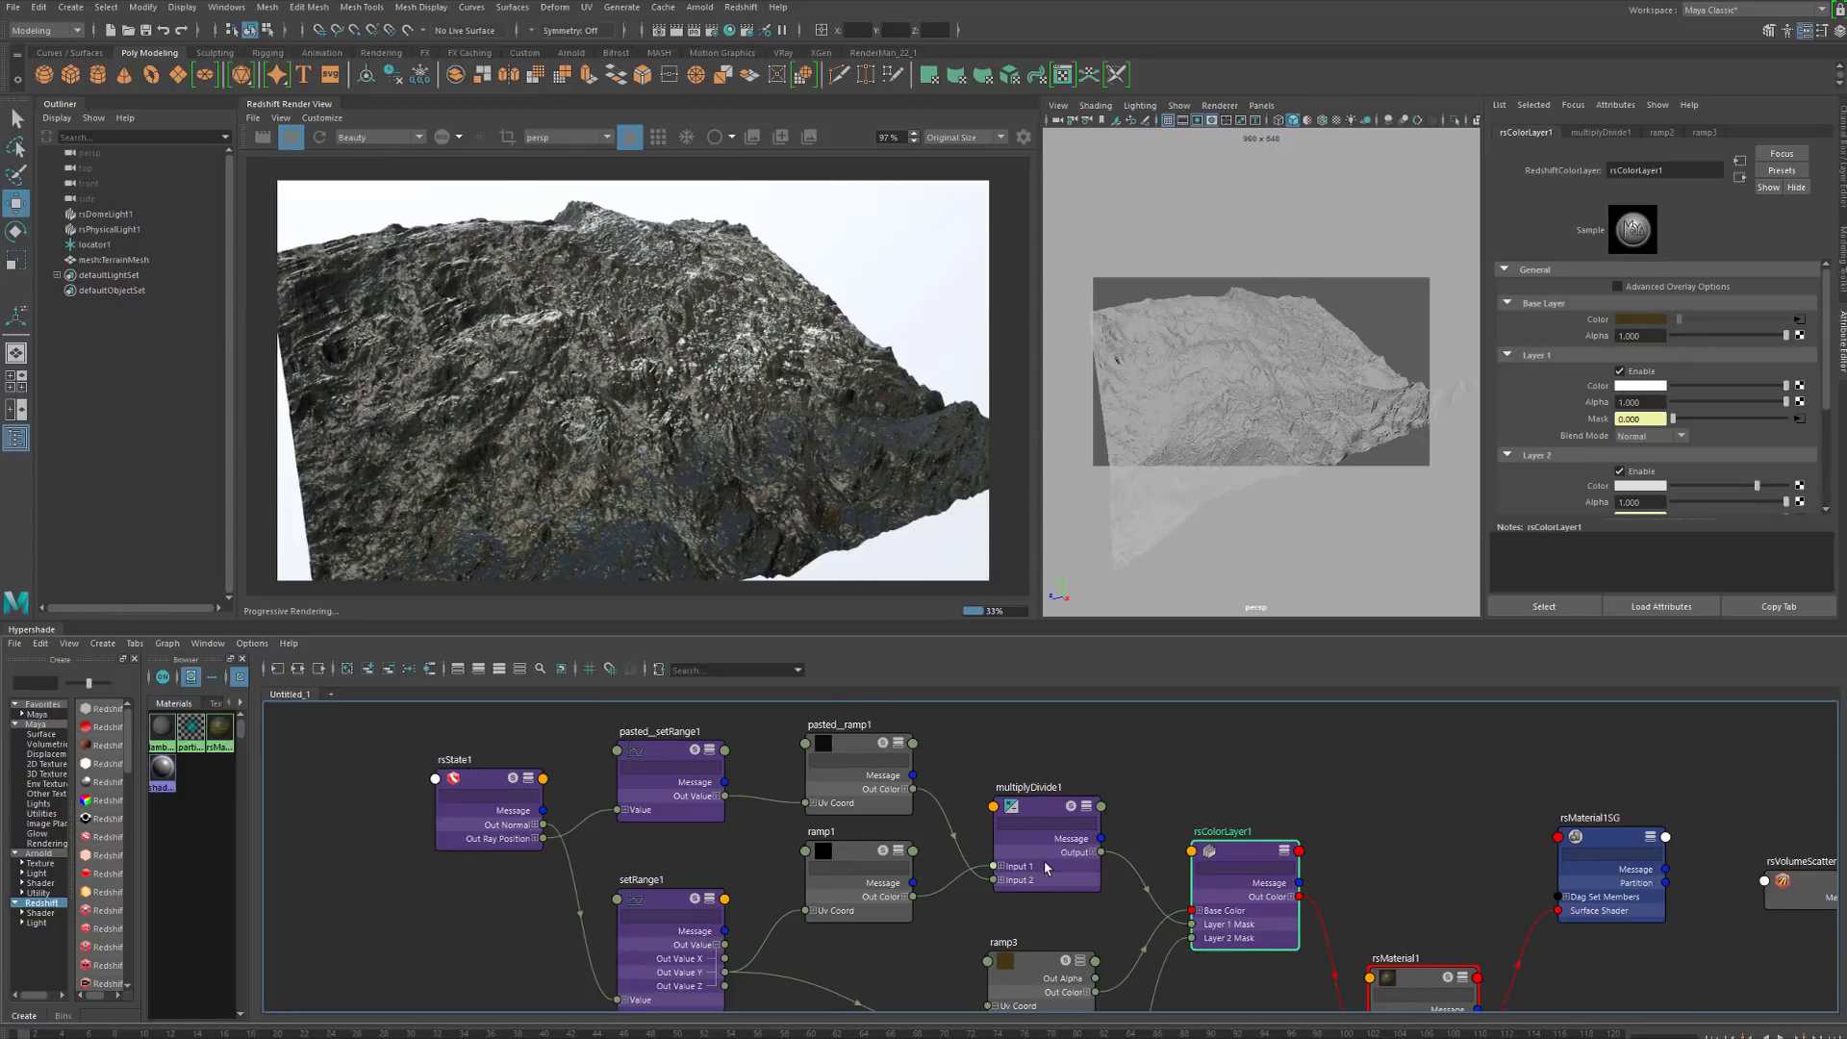
middle_click_drag(1124, 982, 1004, 996, "alt")
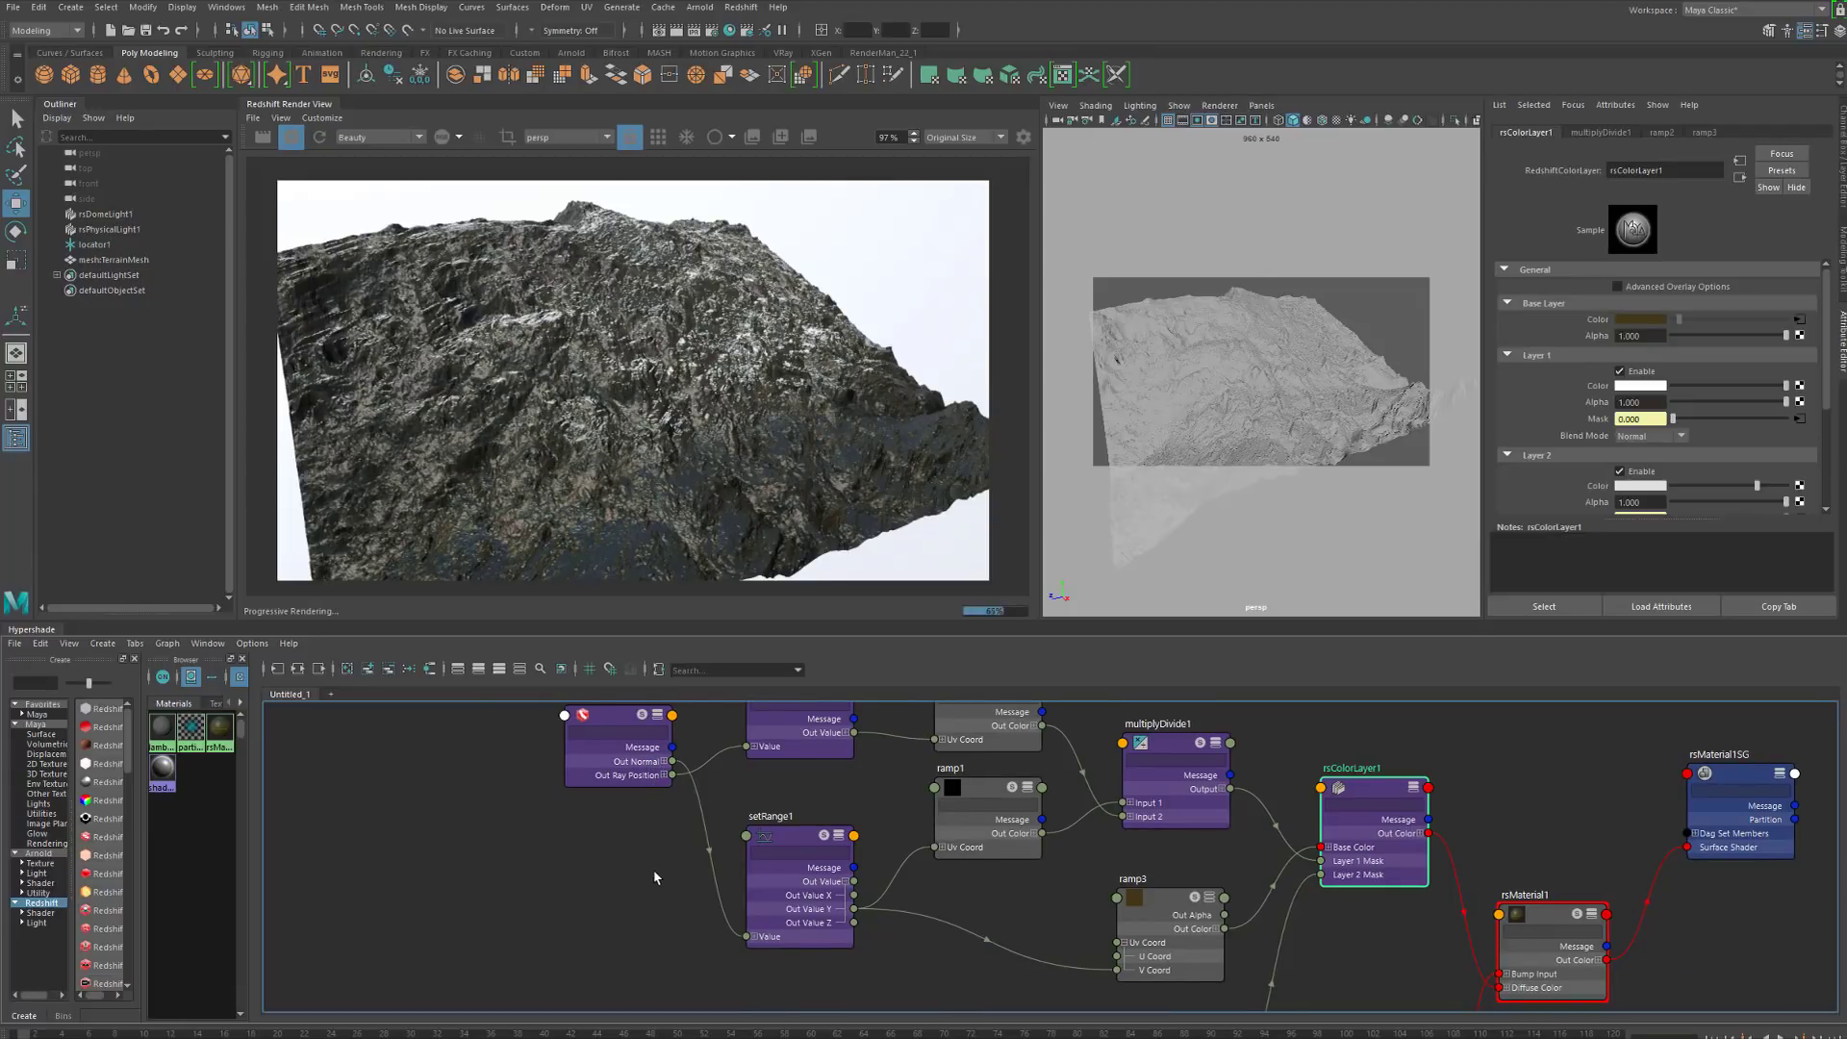
middle_click_drag(658, 873, 620, 885, "alt")
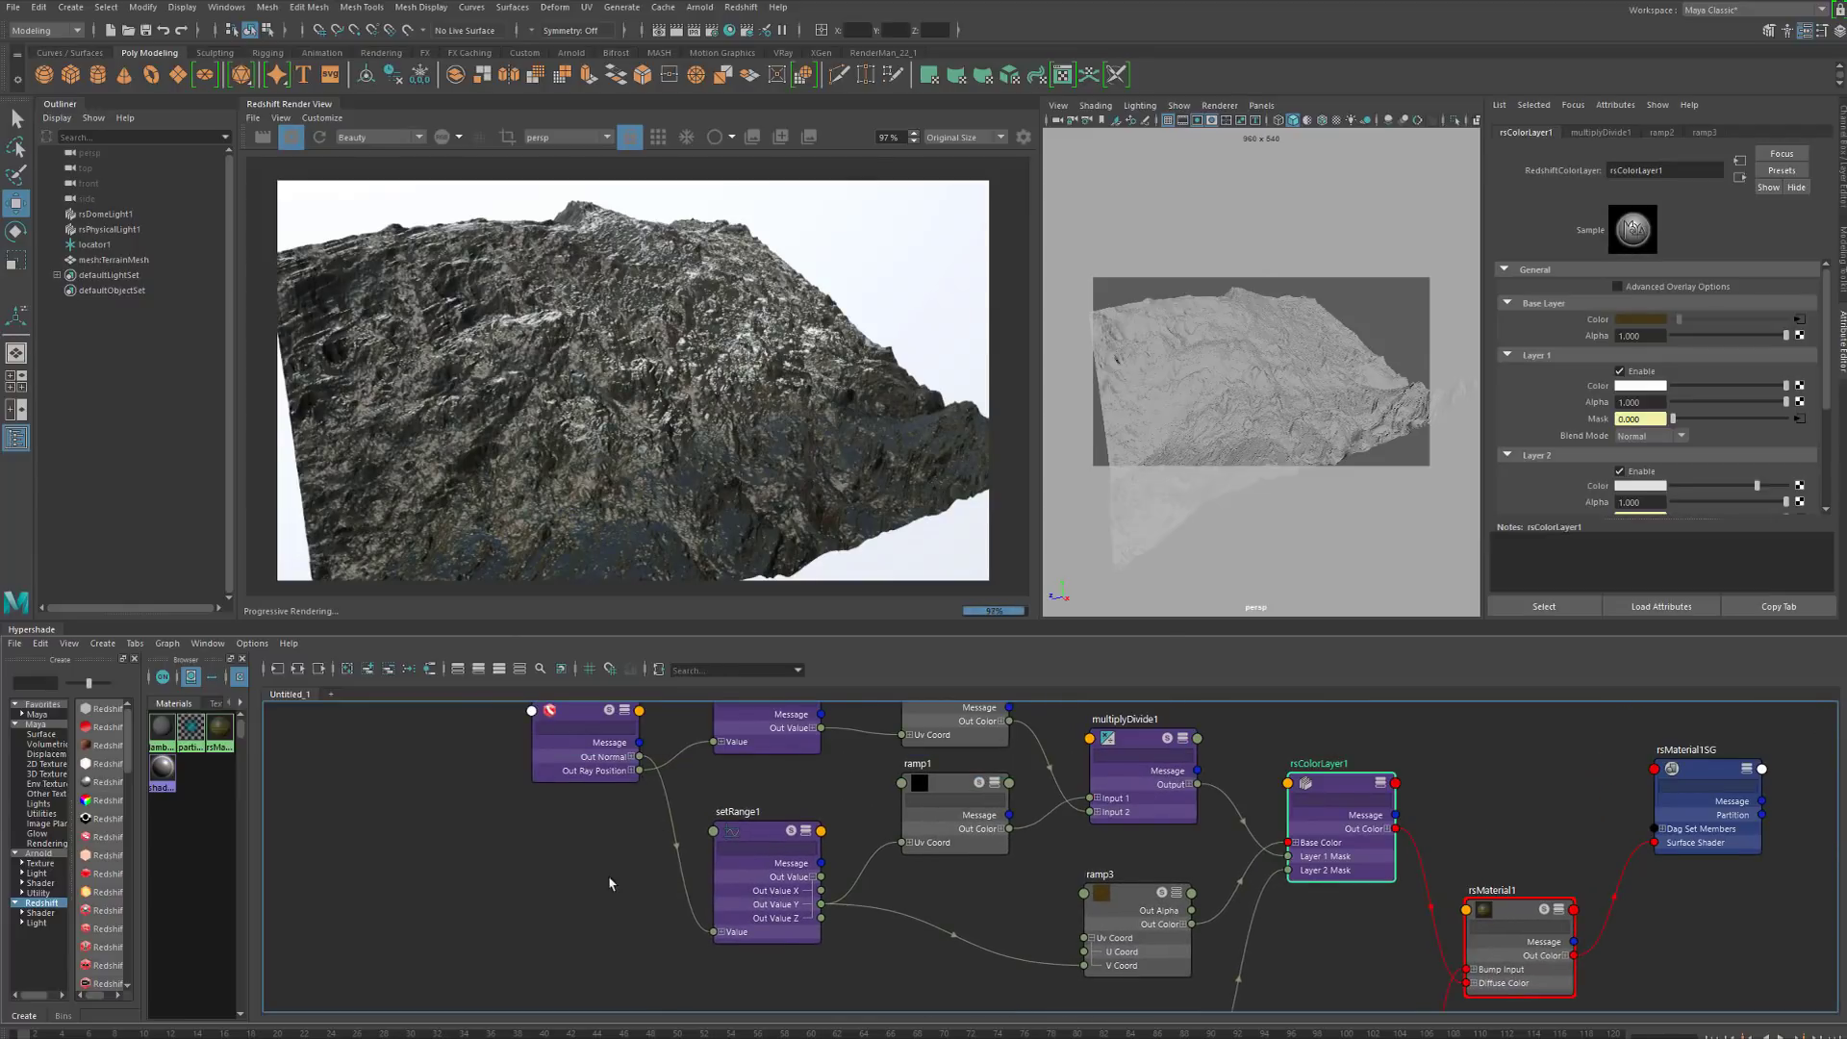
middle_click_drag(609, 883, 611, 942)
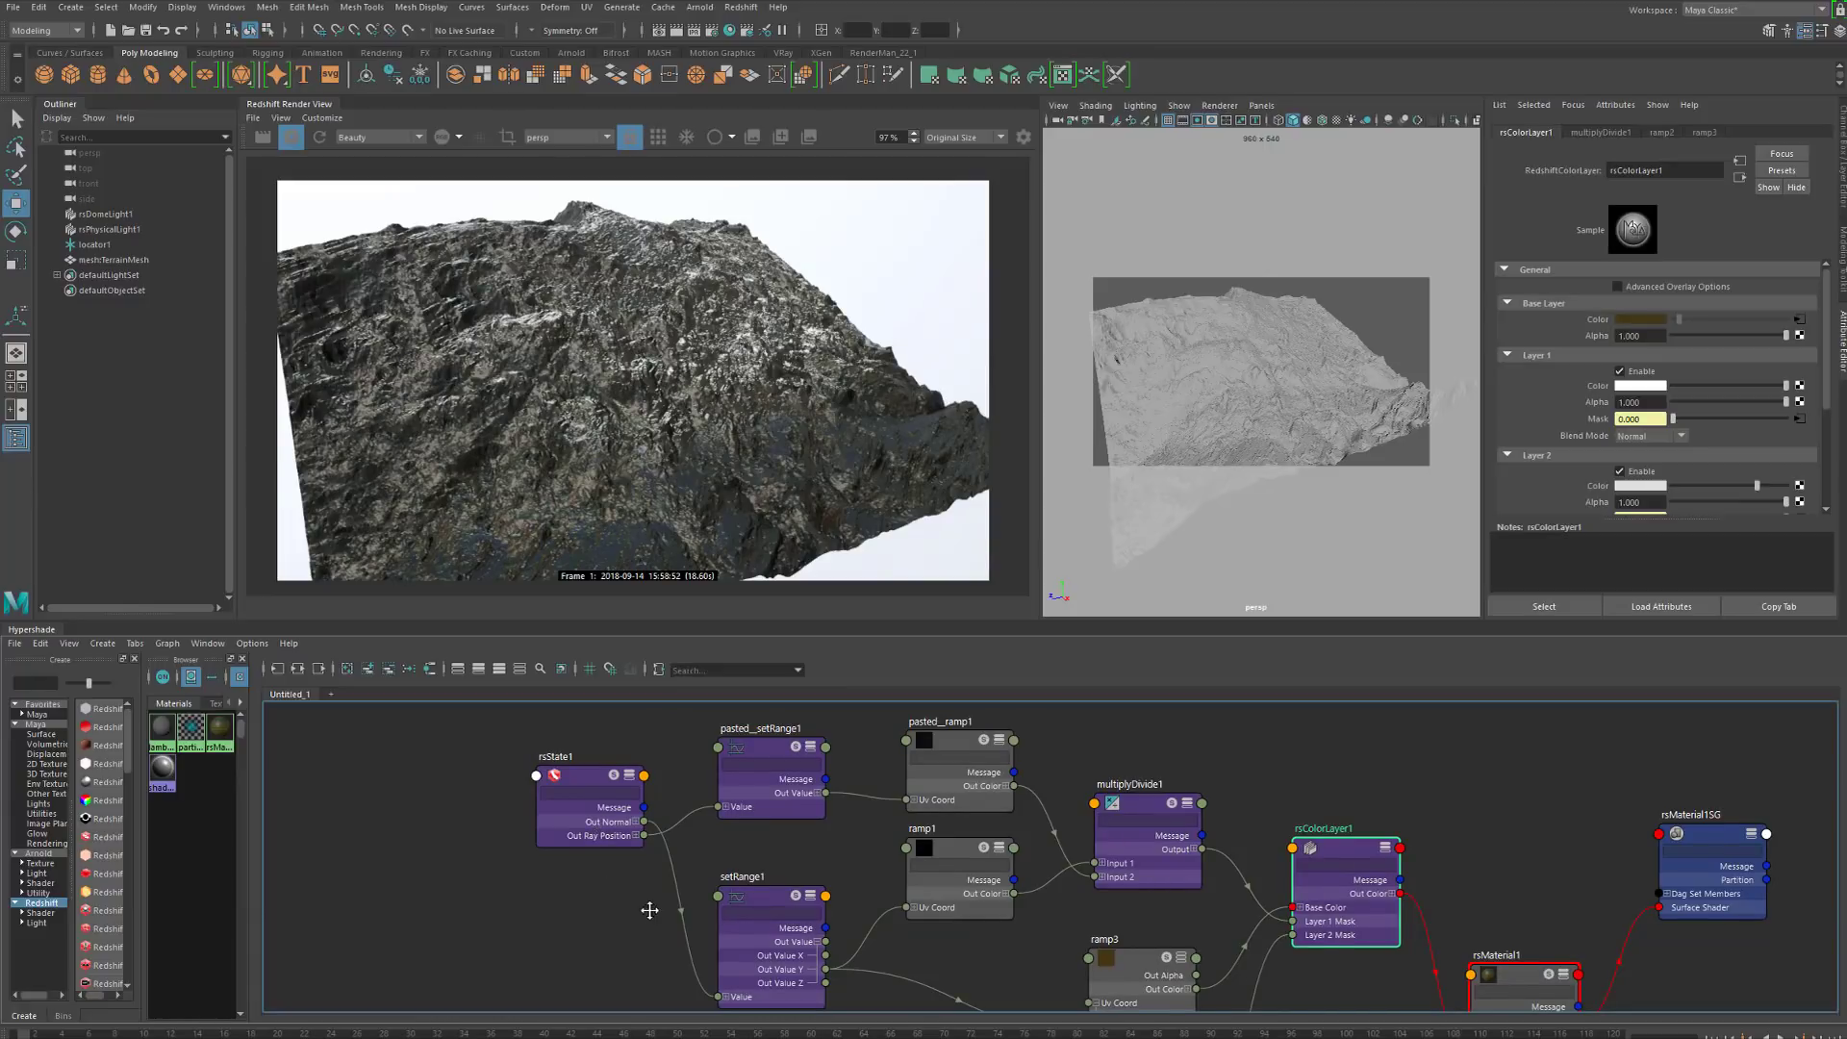
middle_click_drag(649, 910, 662, 881)
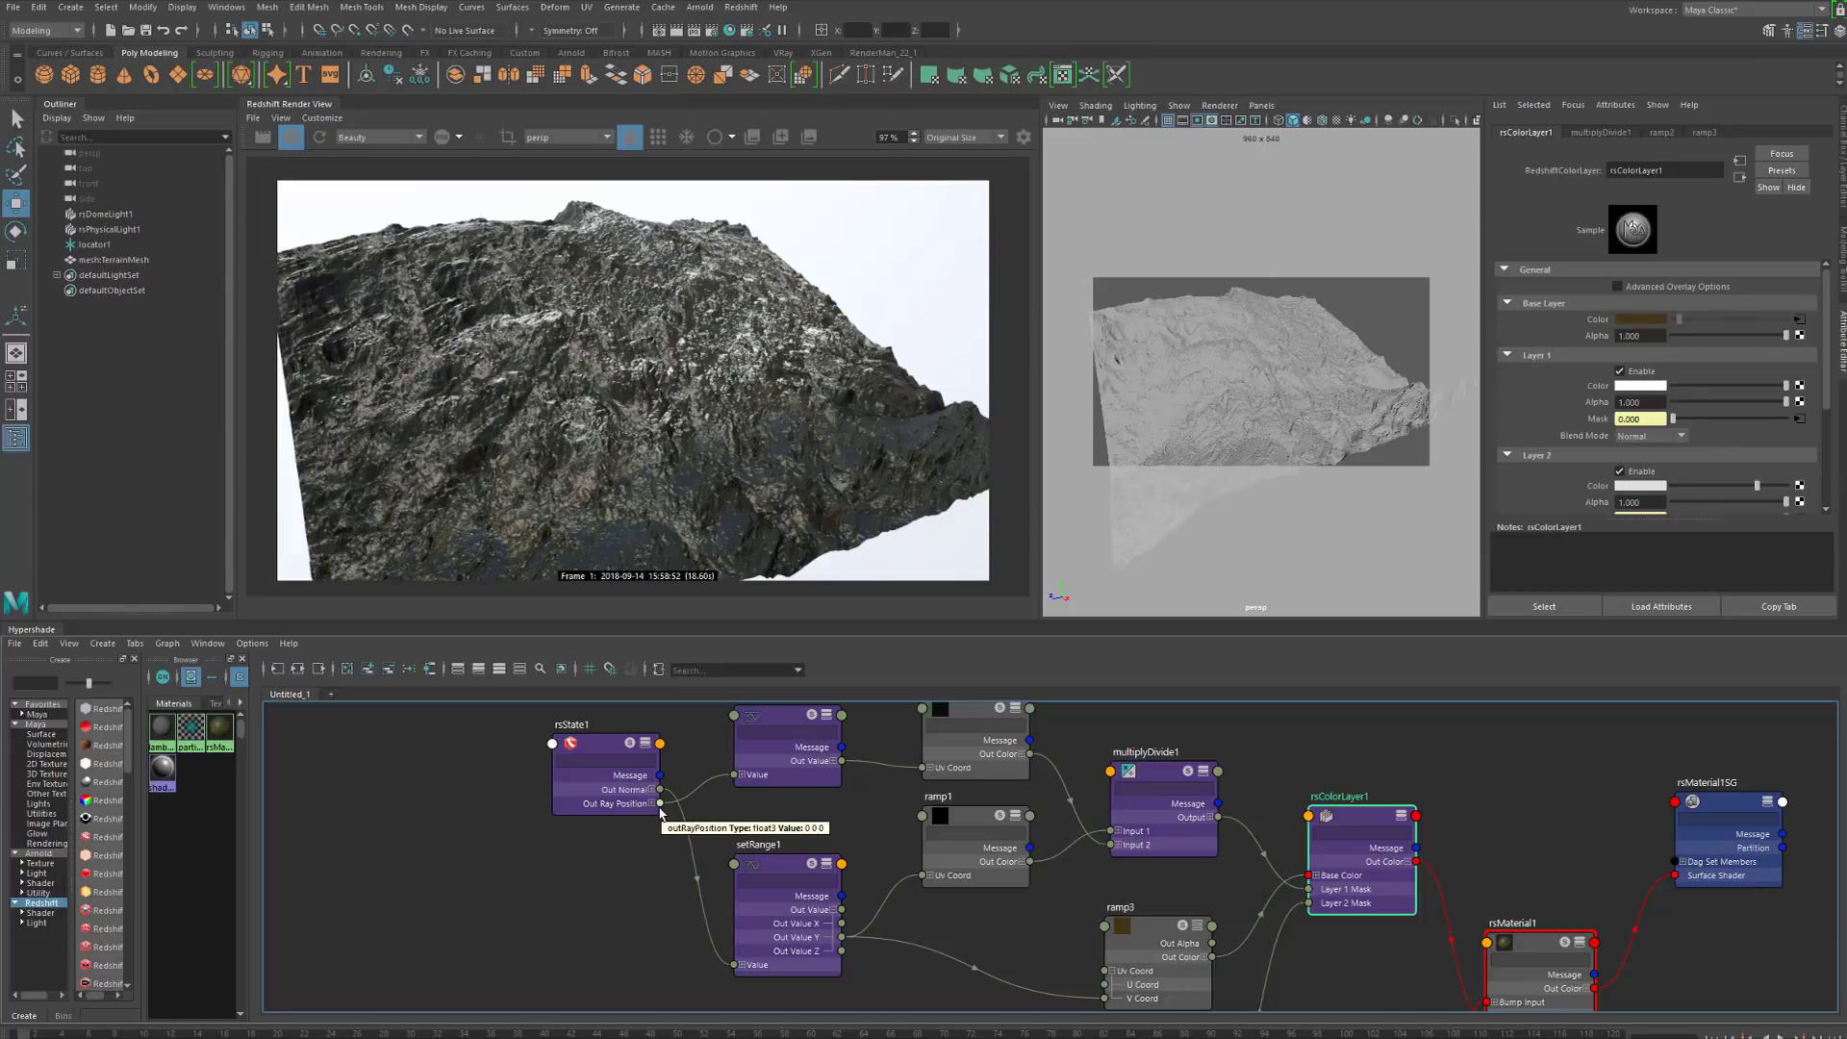
left_click_drag(660, 806, 657, 945)
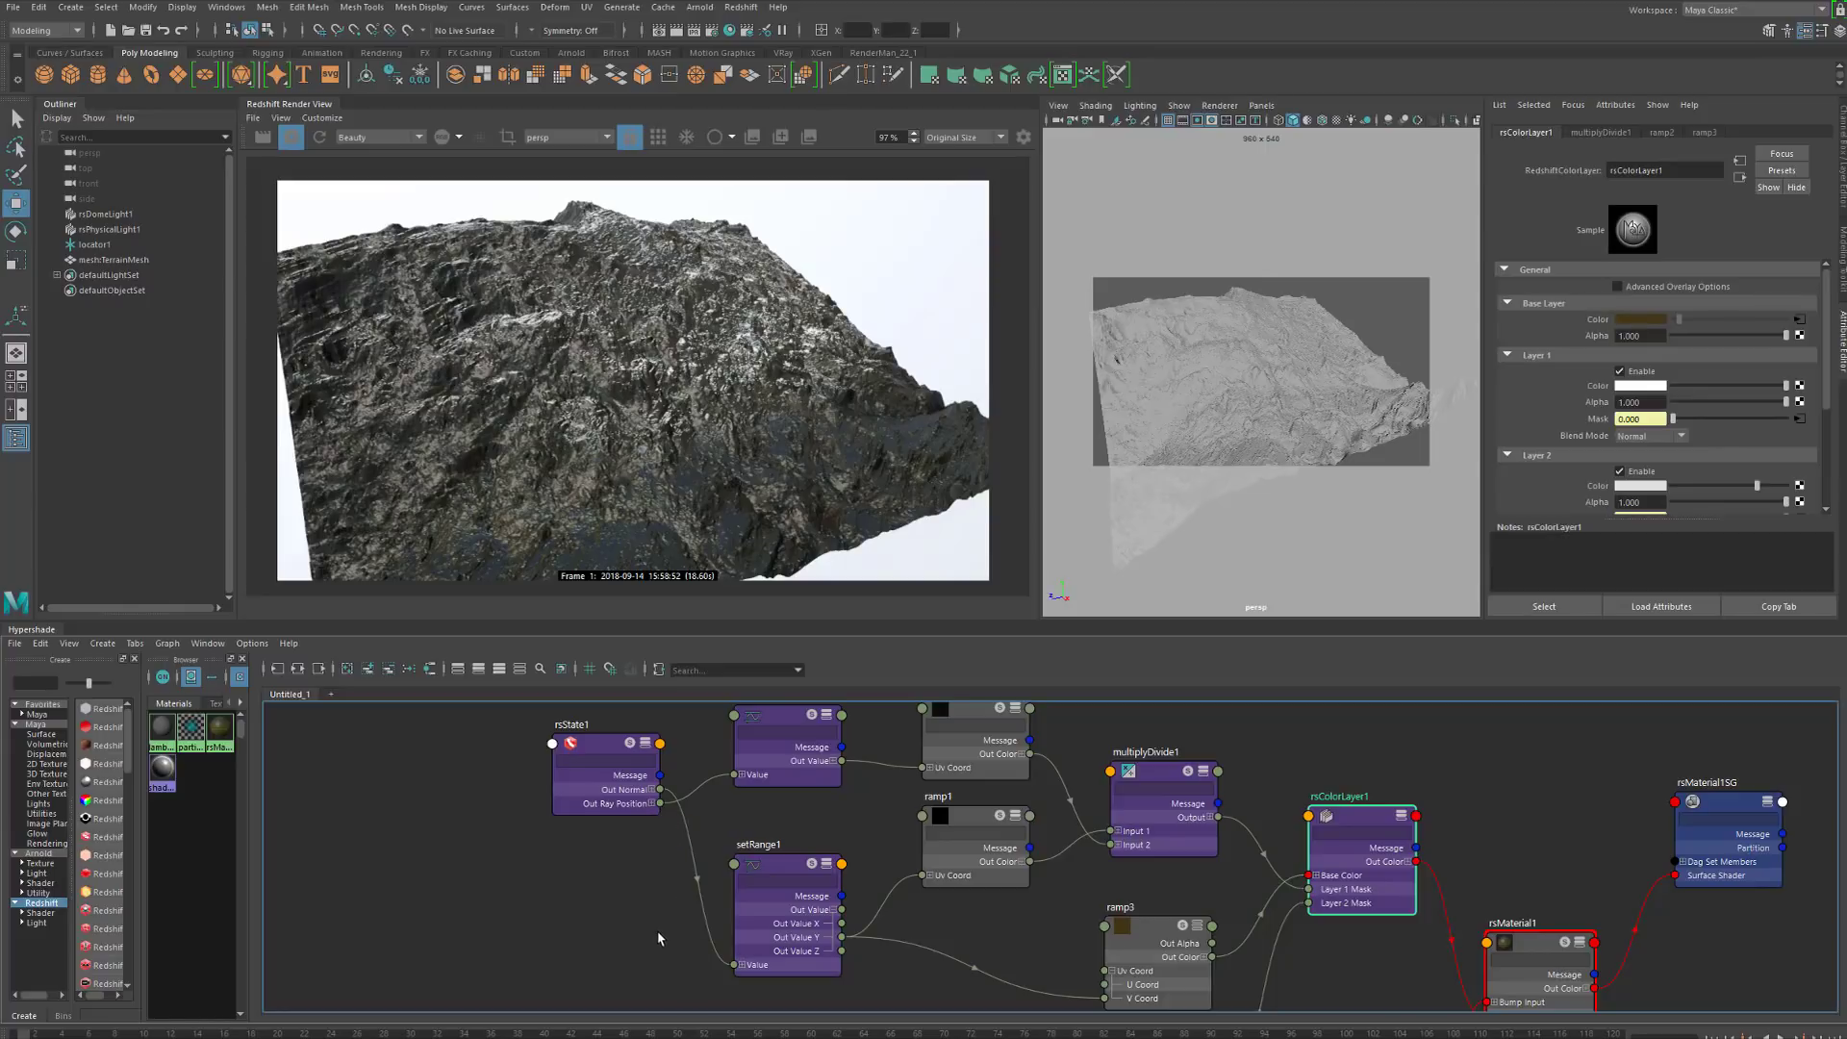
middle_click_drag(840, 821, 697, 830, "alt")
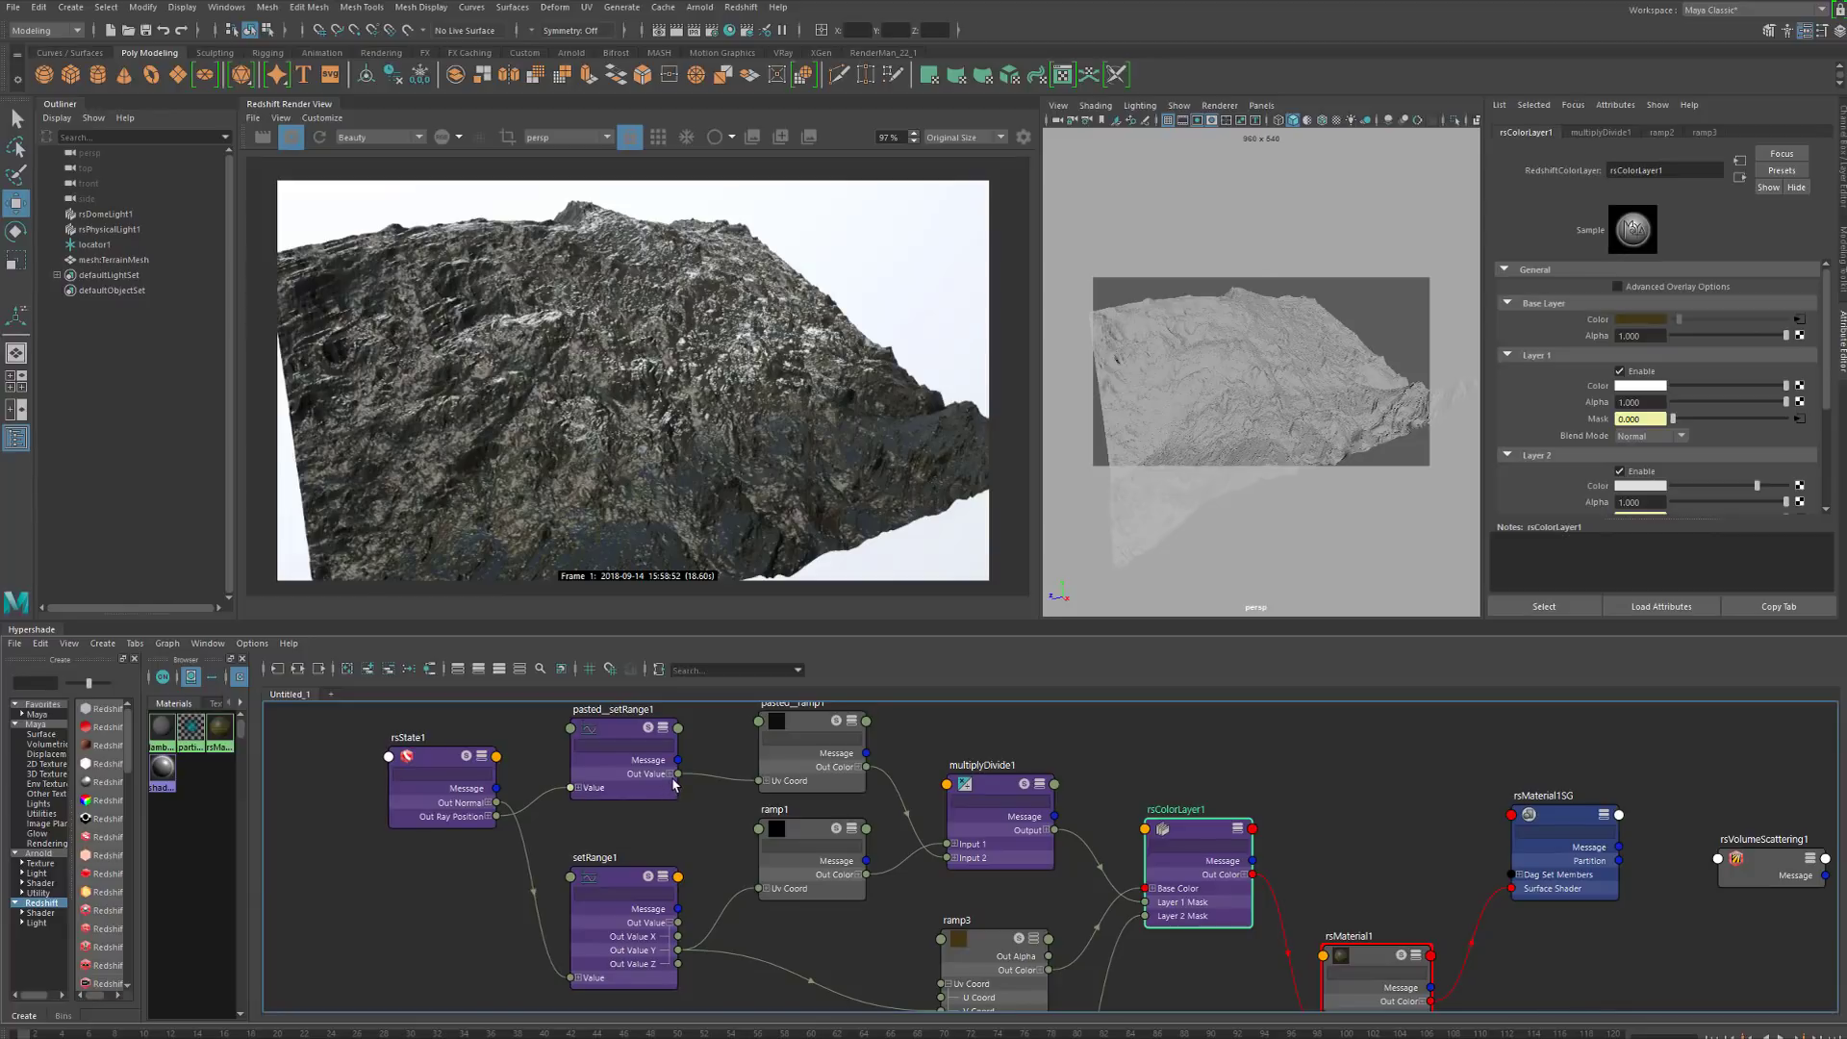
left_click_drag(678, 775, 706, 865)
middle_click_drag(752, 922, 760, 894, "alt")
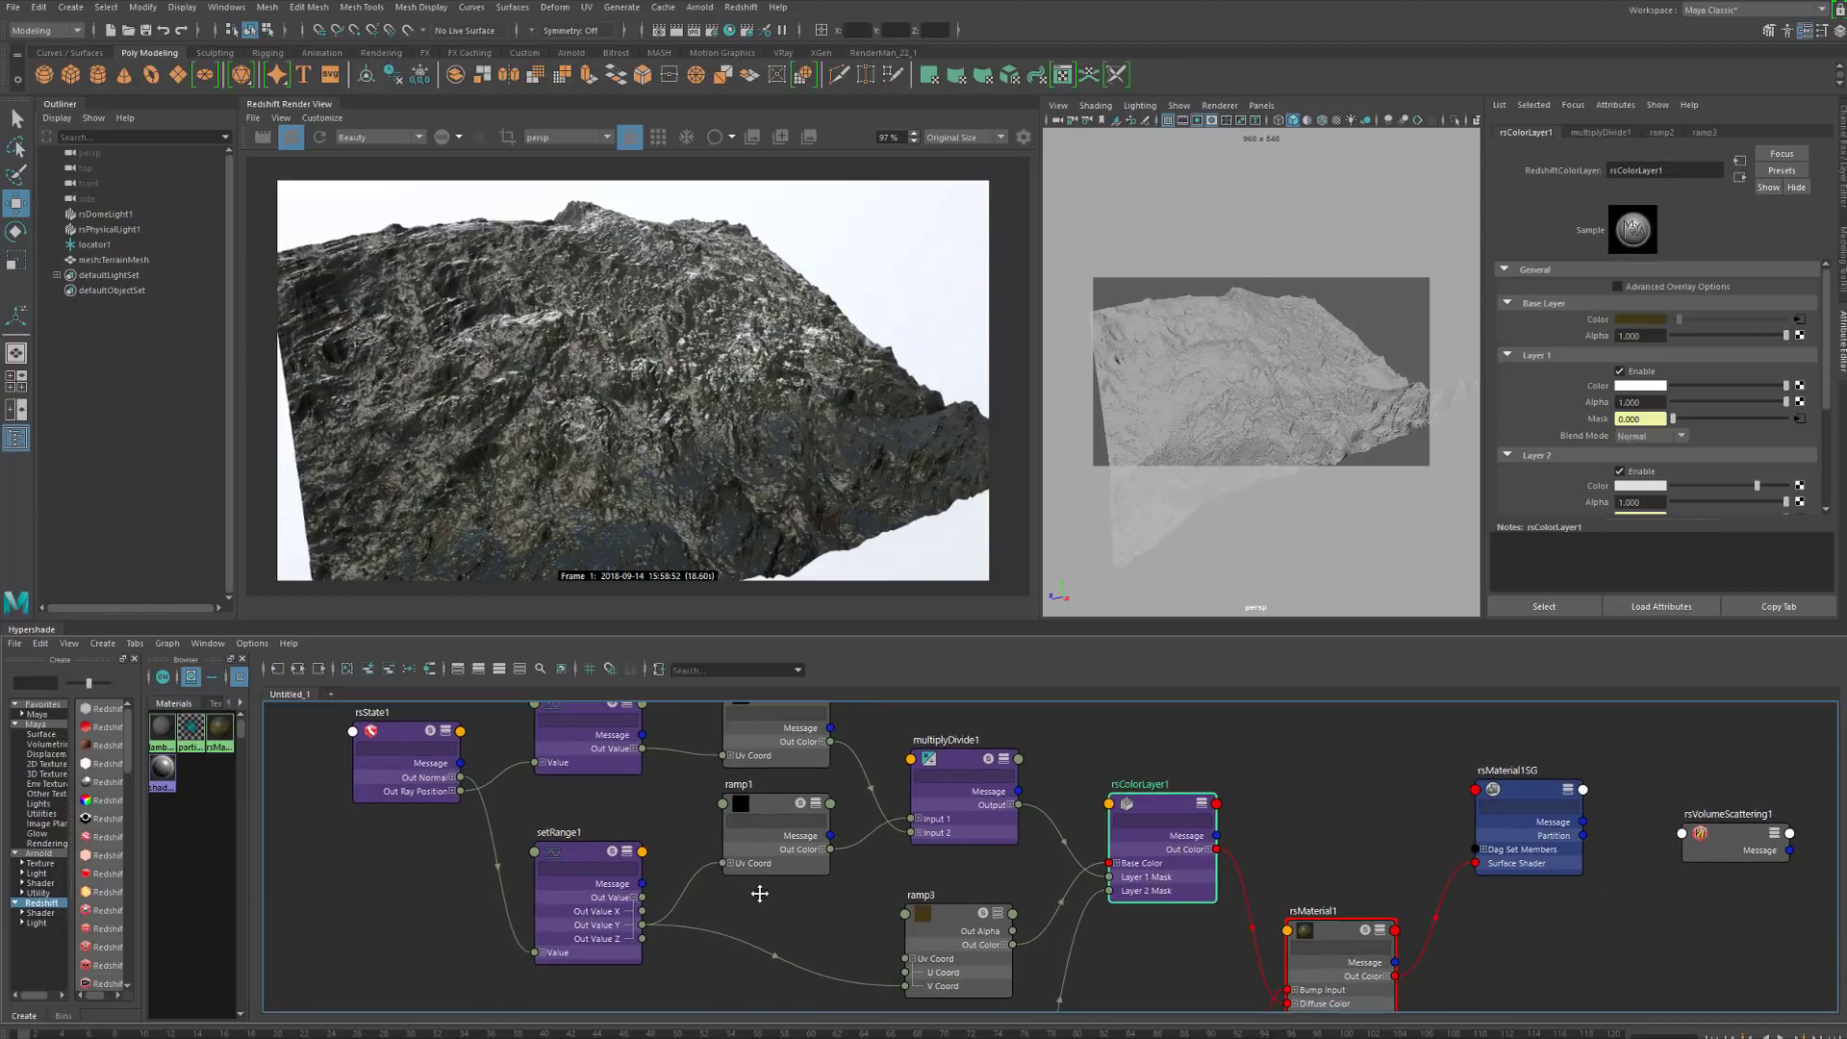
Connect pasted_setRange1's Out Value Y to ramp3's V Coord so the surface normal drives the color ramp
left_click_drag(642, 757, 905, 986)
left_click(634, 749)
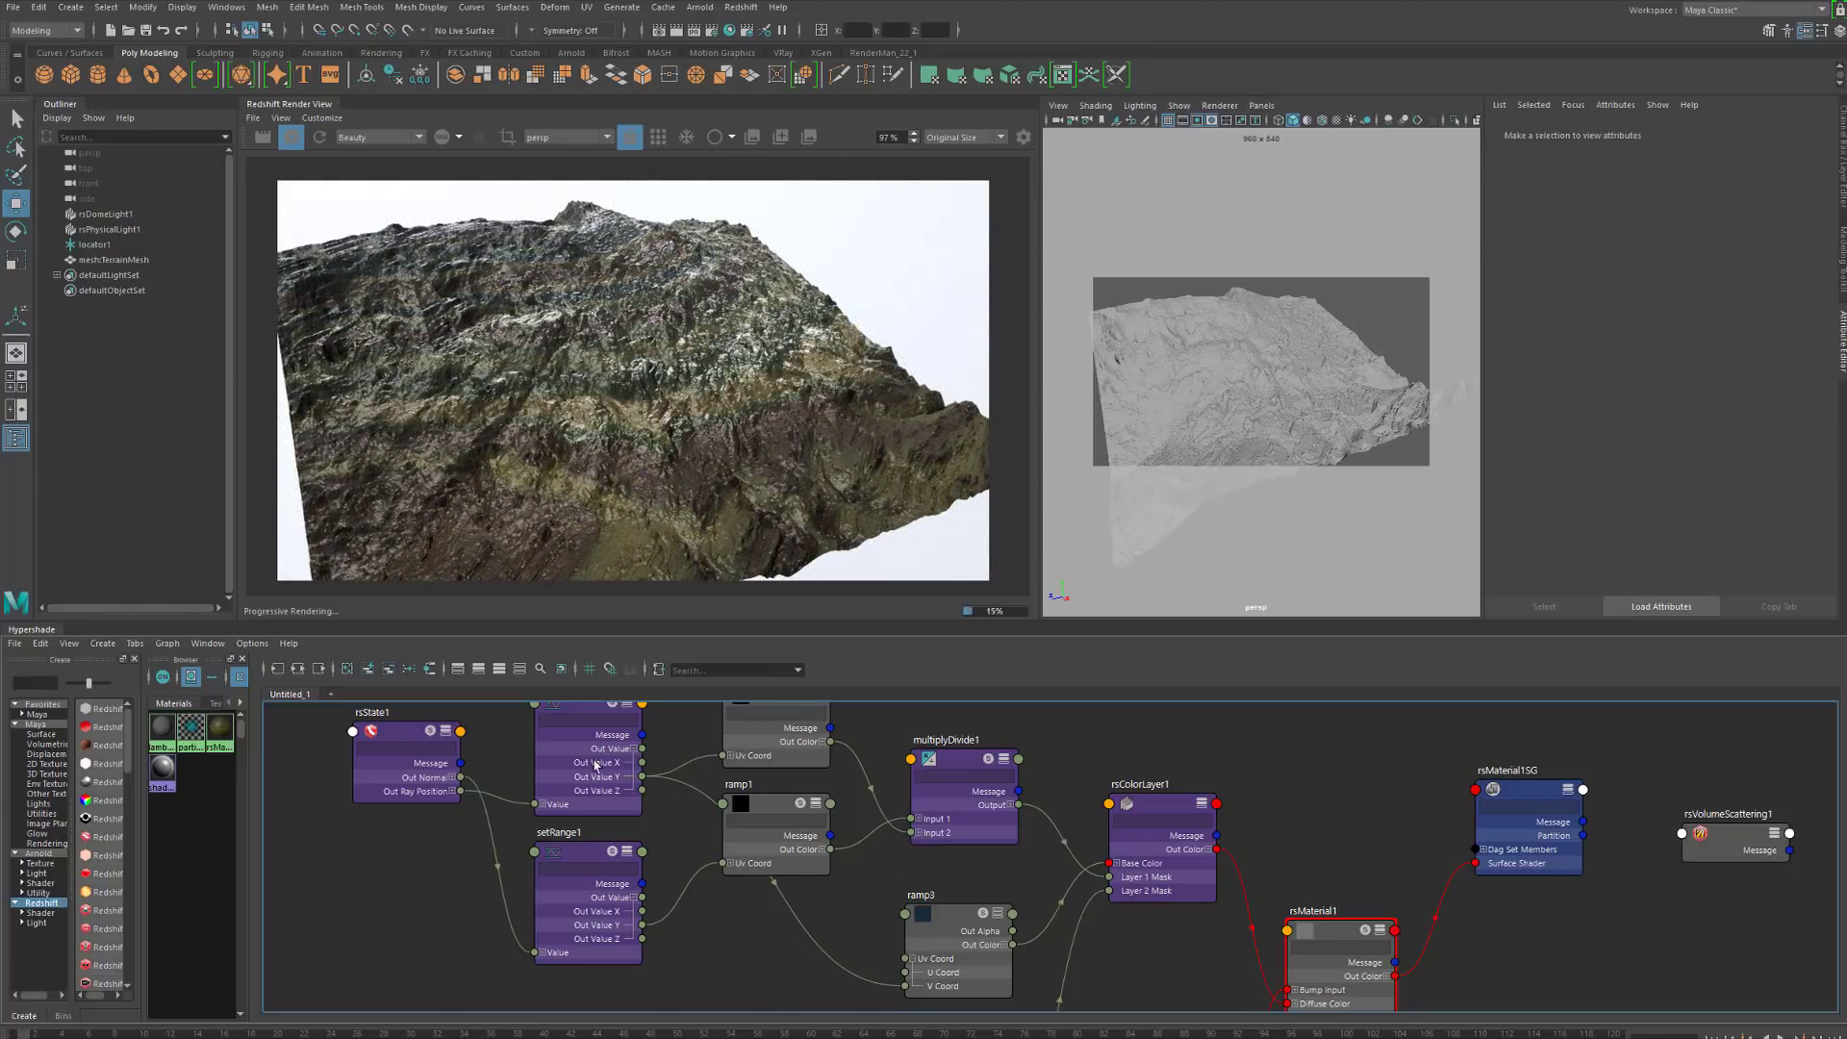
Move ramp3's first brown stop to about 0.332, checking the color bands on the terrain from different angles
left_click(912, 925)
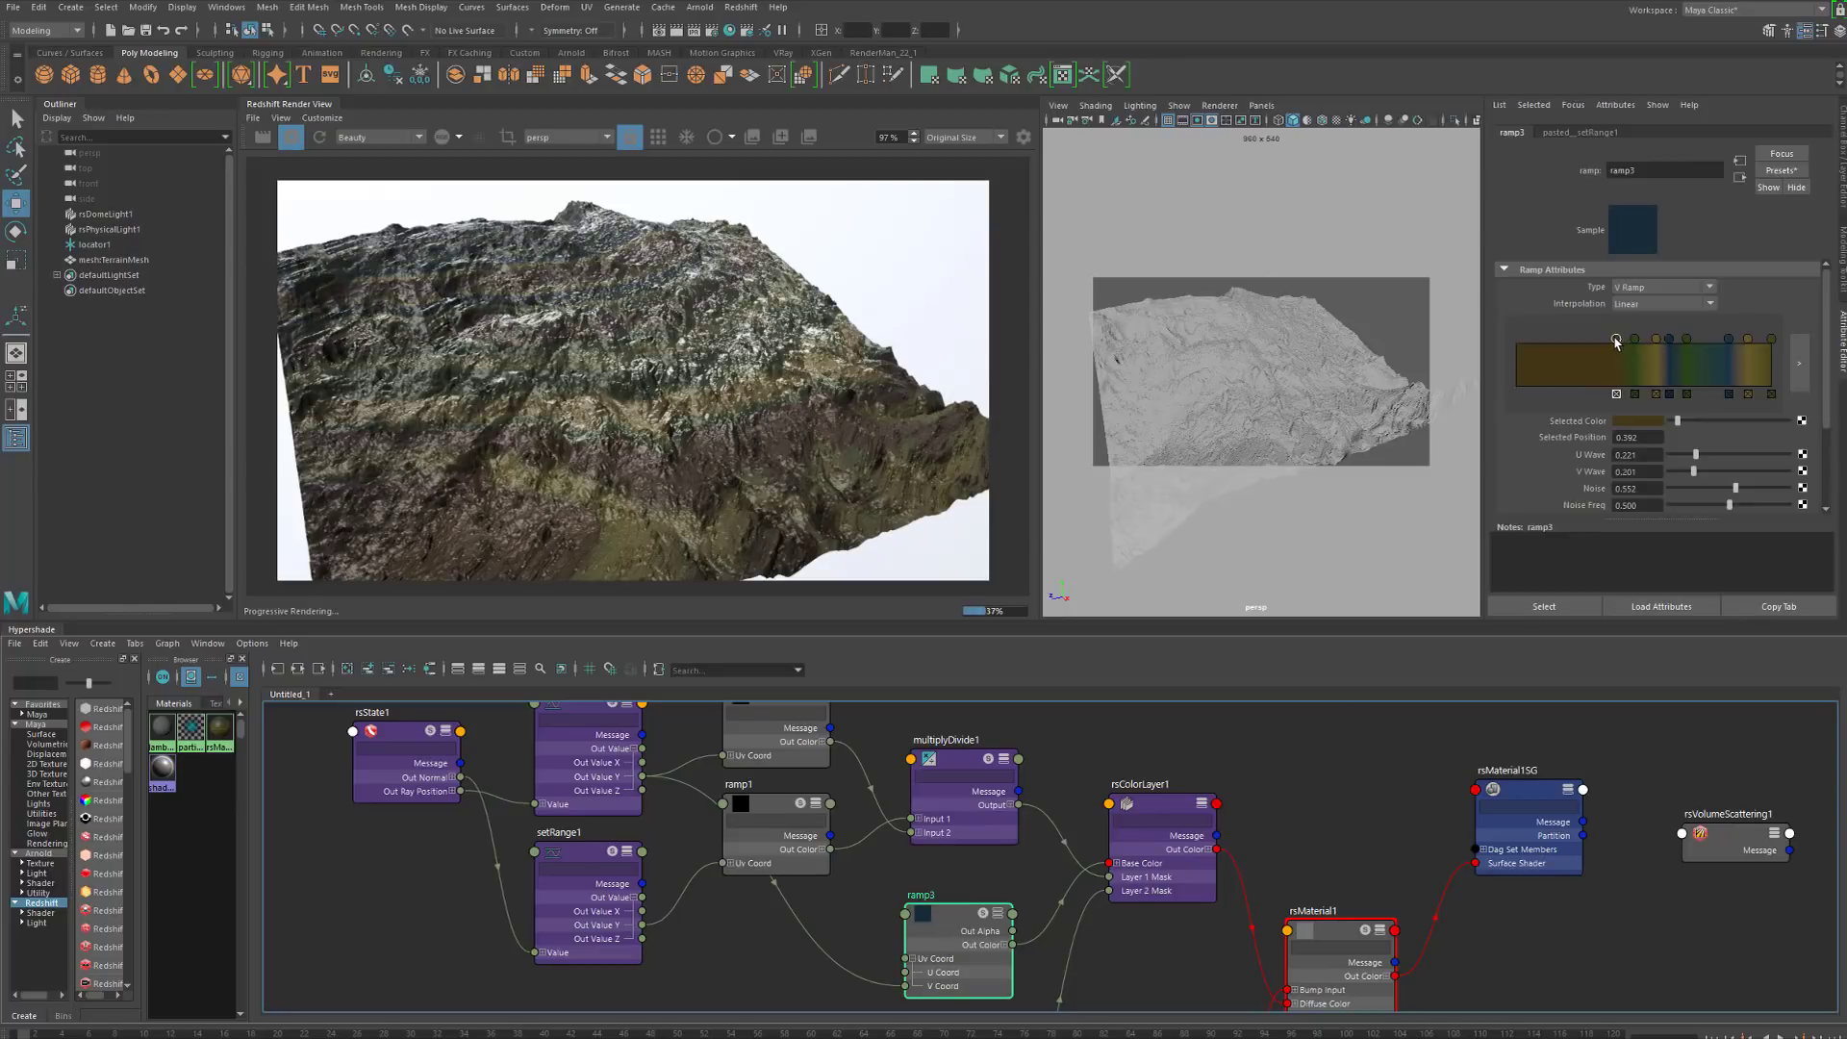
mouse_move(1616, 341)
left_mouse_down()
mouse_move(1488, 352)
mouse_move(1608, 346)
left_mouse_up()
mouse_move(1241, 363)
left_mouse_down("alt")
mouse_move(1277, 295)
mouse_move(1263, 327)
mouse_move(1277, 346)
mouse_move(1241, 350)
mouse_move(1268, 356)
left_mouse_up("alt")
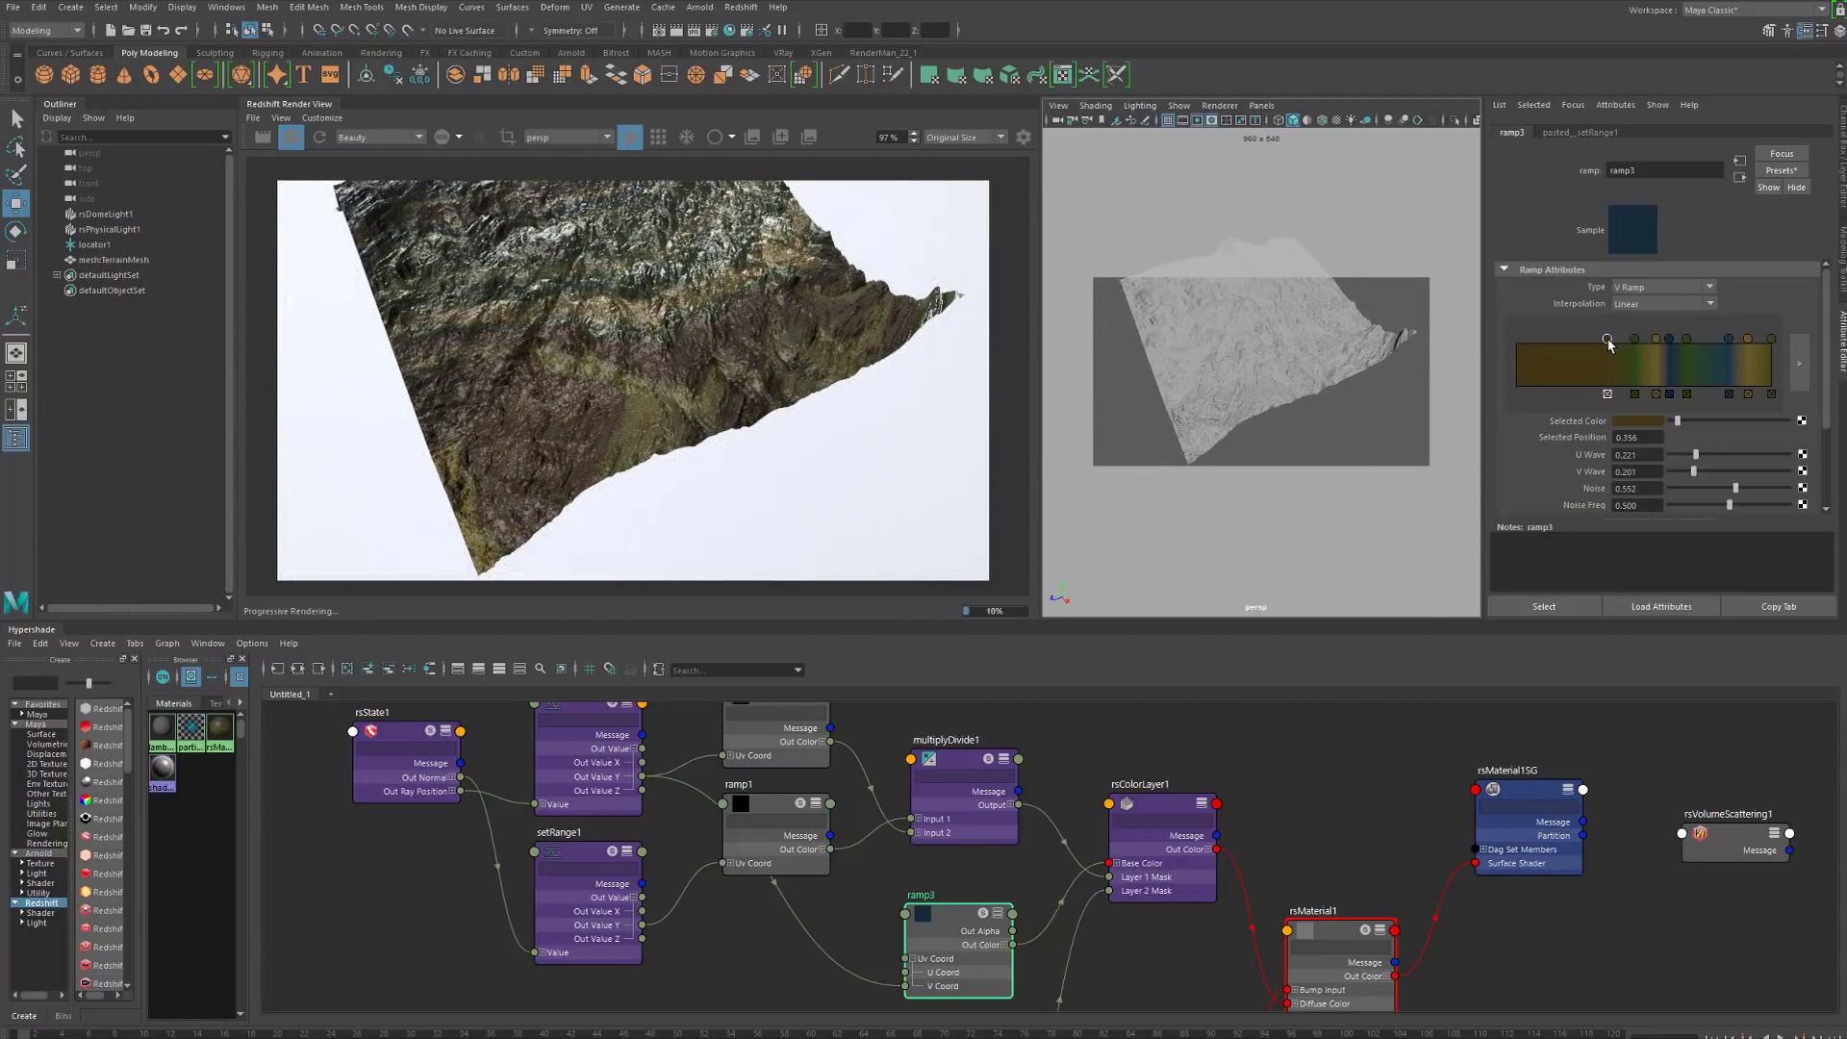
left_click_drag(1607, 340, 1516, 339)
left_click_drag(1516, 339, 1601, 339)
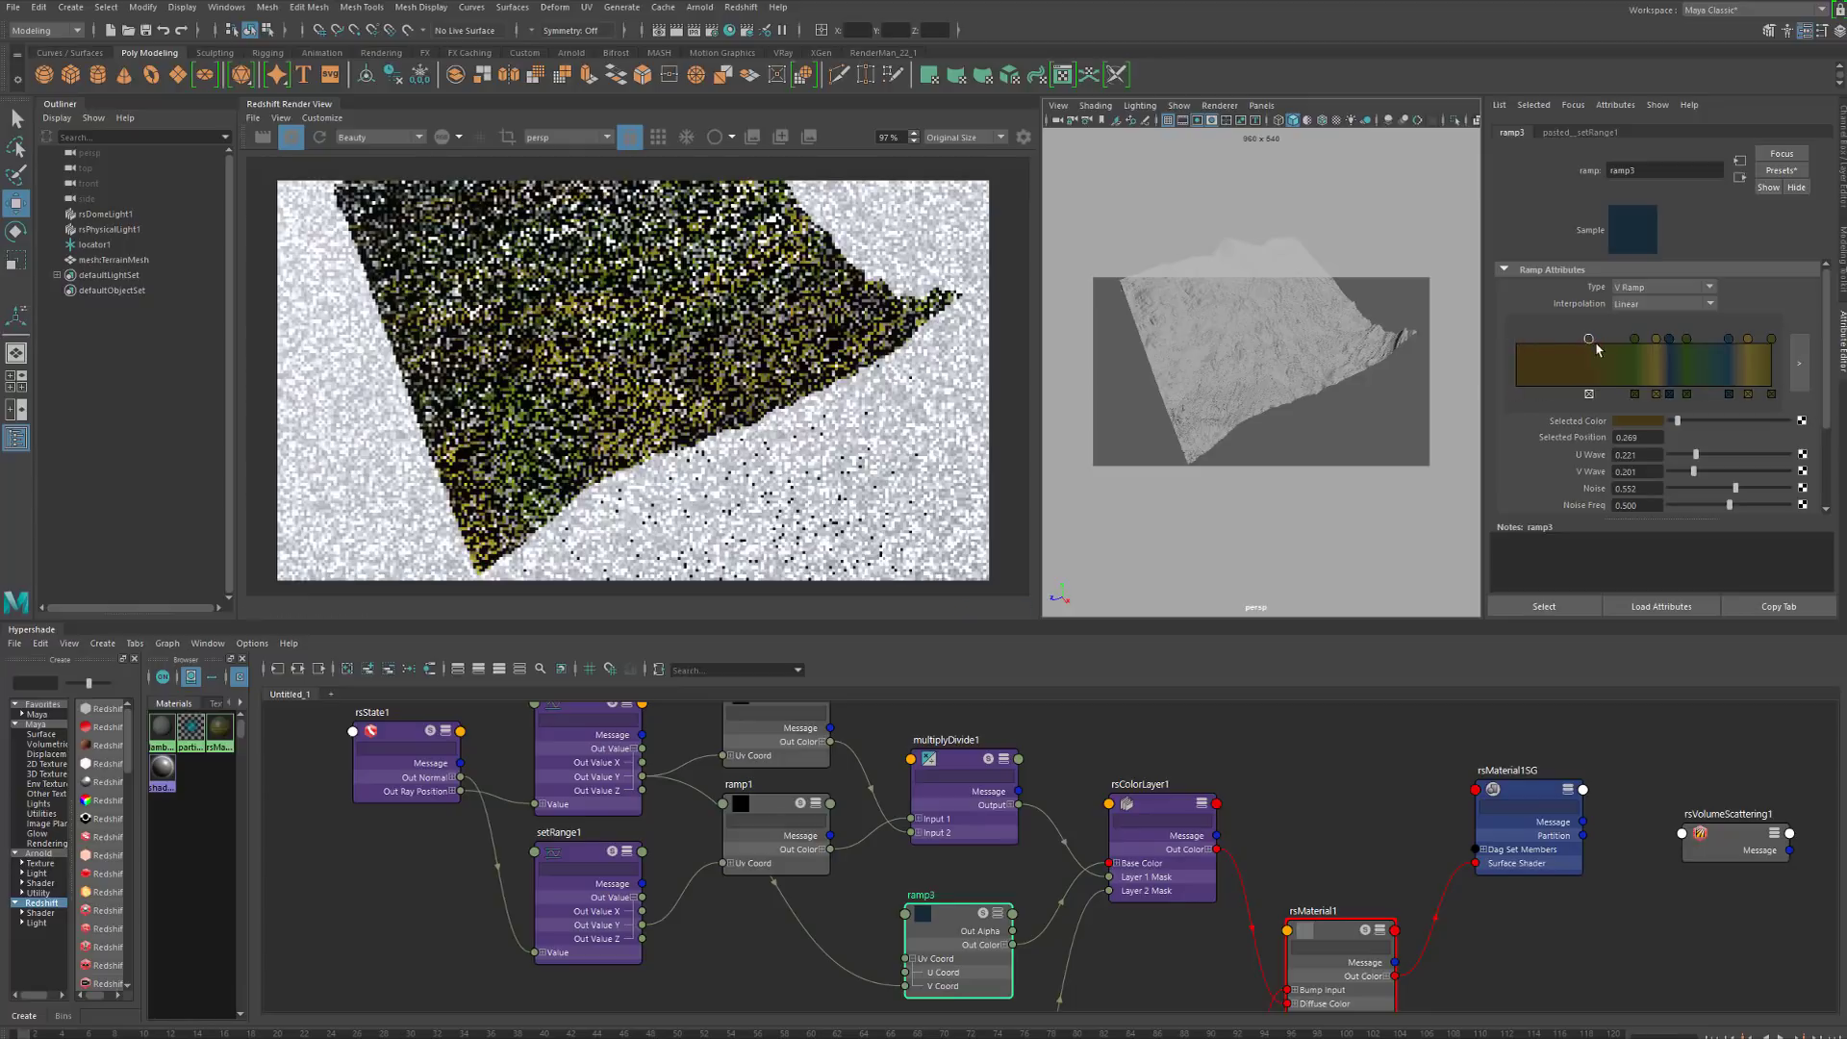
left_click_drag(1136, 399, 1270, 364, "alt")
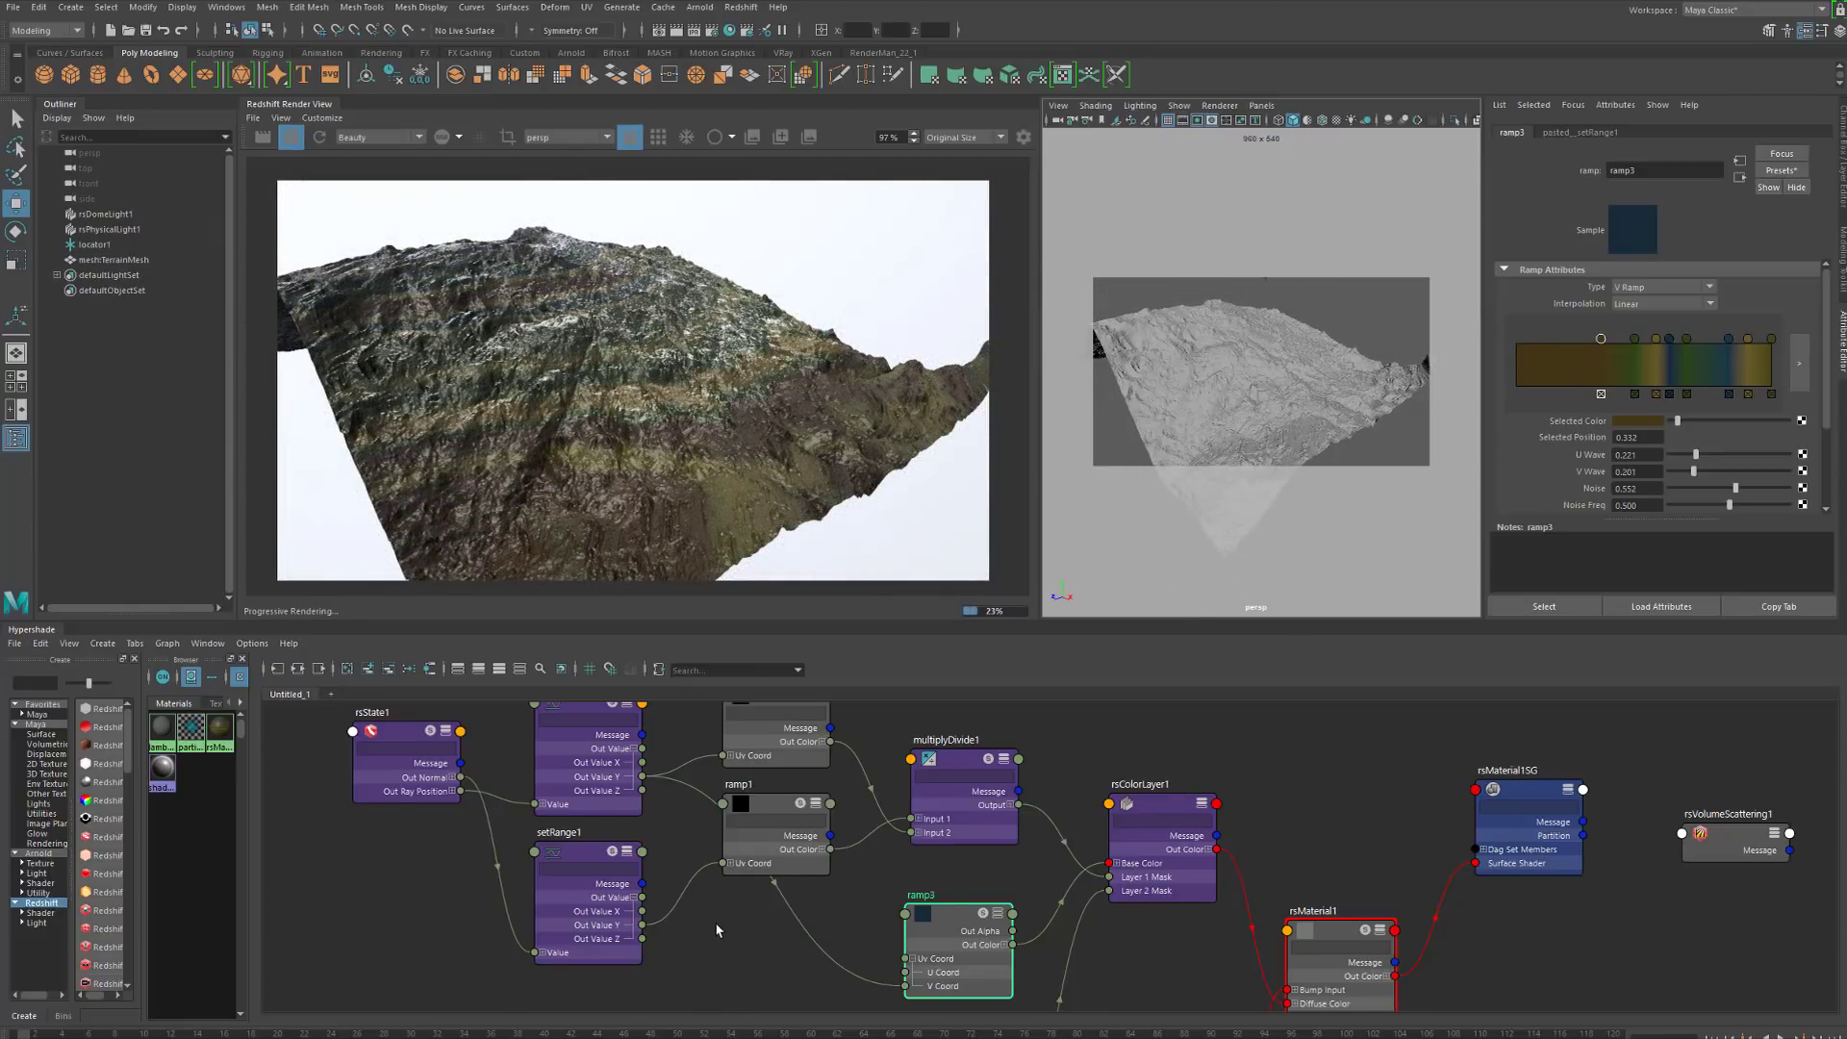
Reconnect setRange1's Out Value Y to ramp3's V Coord and shift the ramp3 node slightly
mouse_move(717, 925)
middle_mouse_down("alt")
mouse_move(708, 941)
mouse_move(690, 903)
middle_mouse_up("alt")
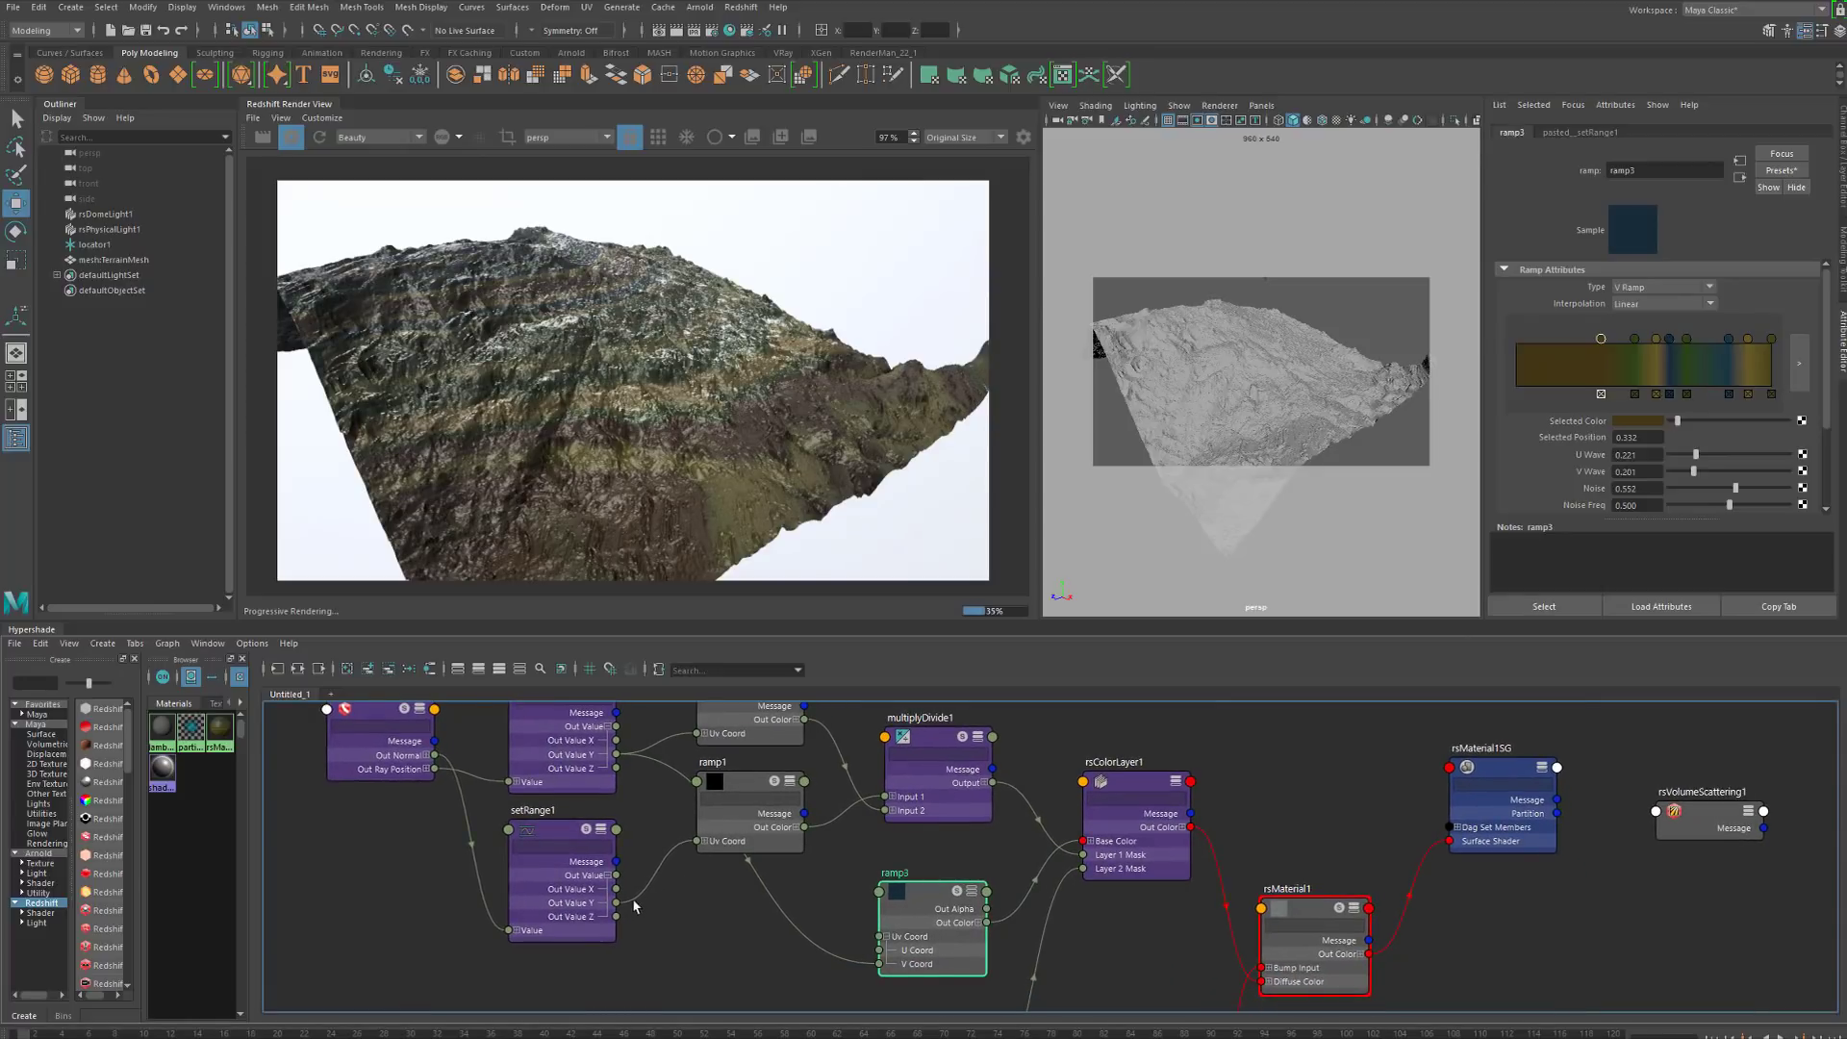
left_click_drag(617, 903, 879, 963)
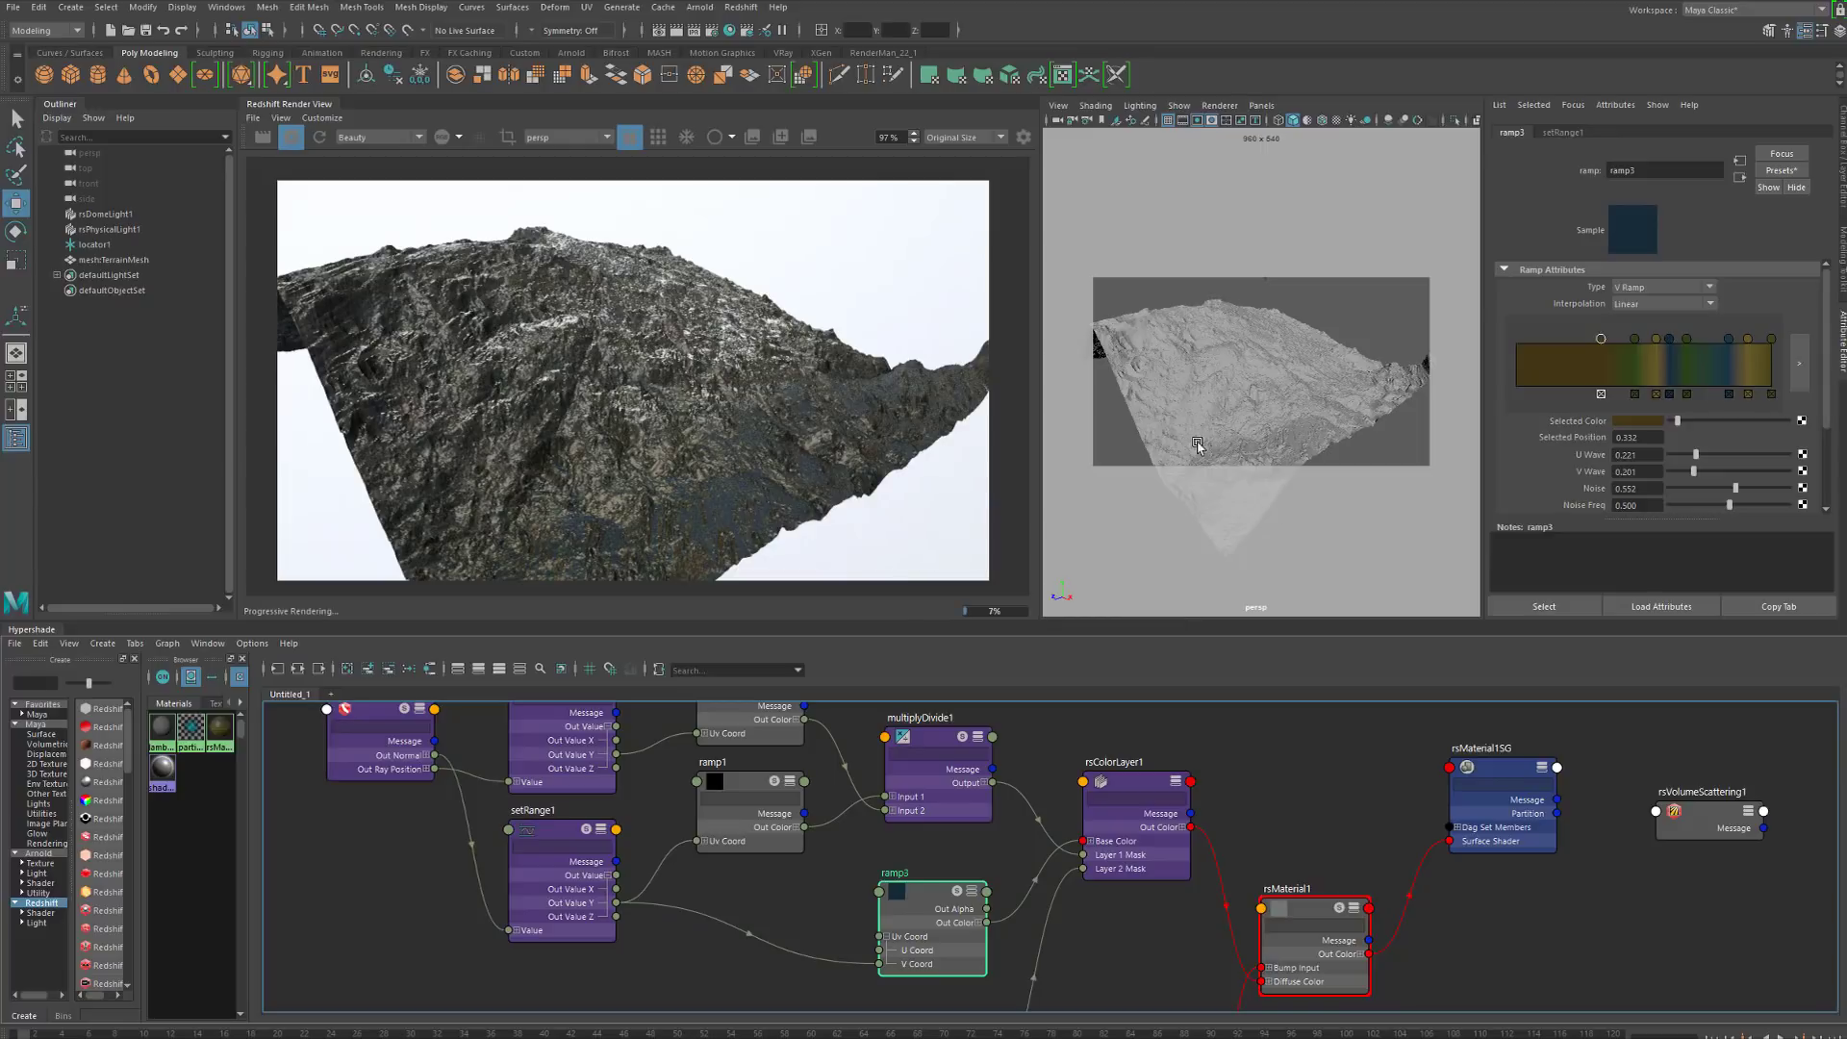
left_click_drag(1258, 377, 1176, 534, "alt")
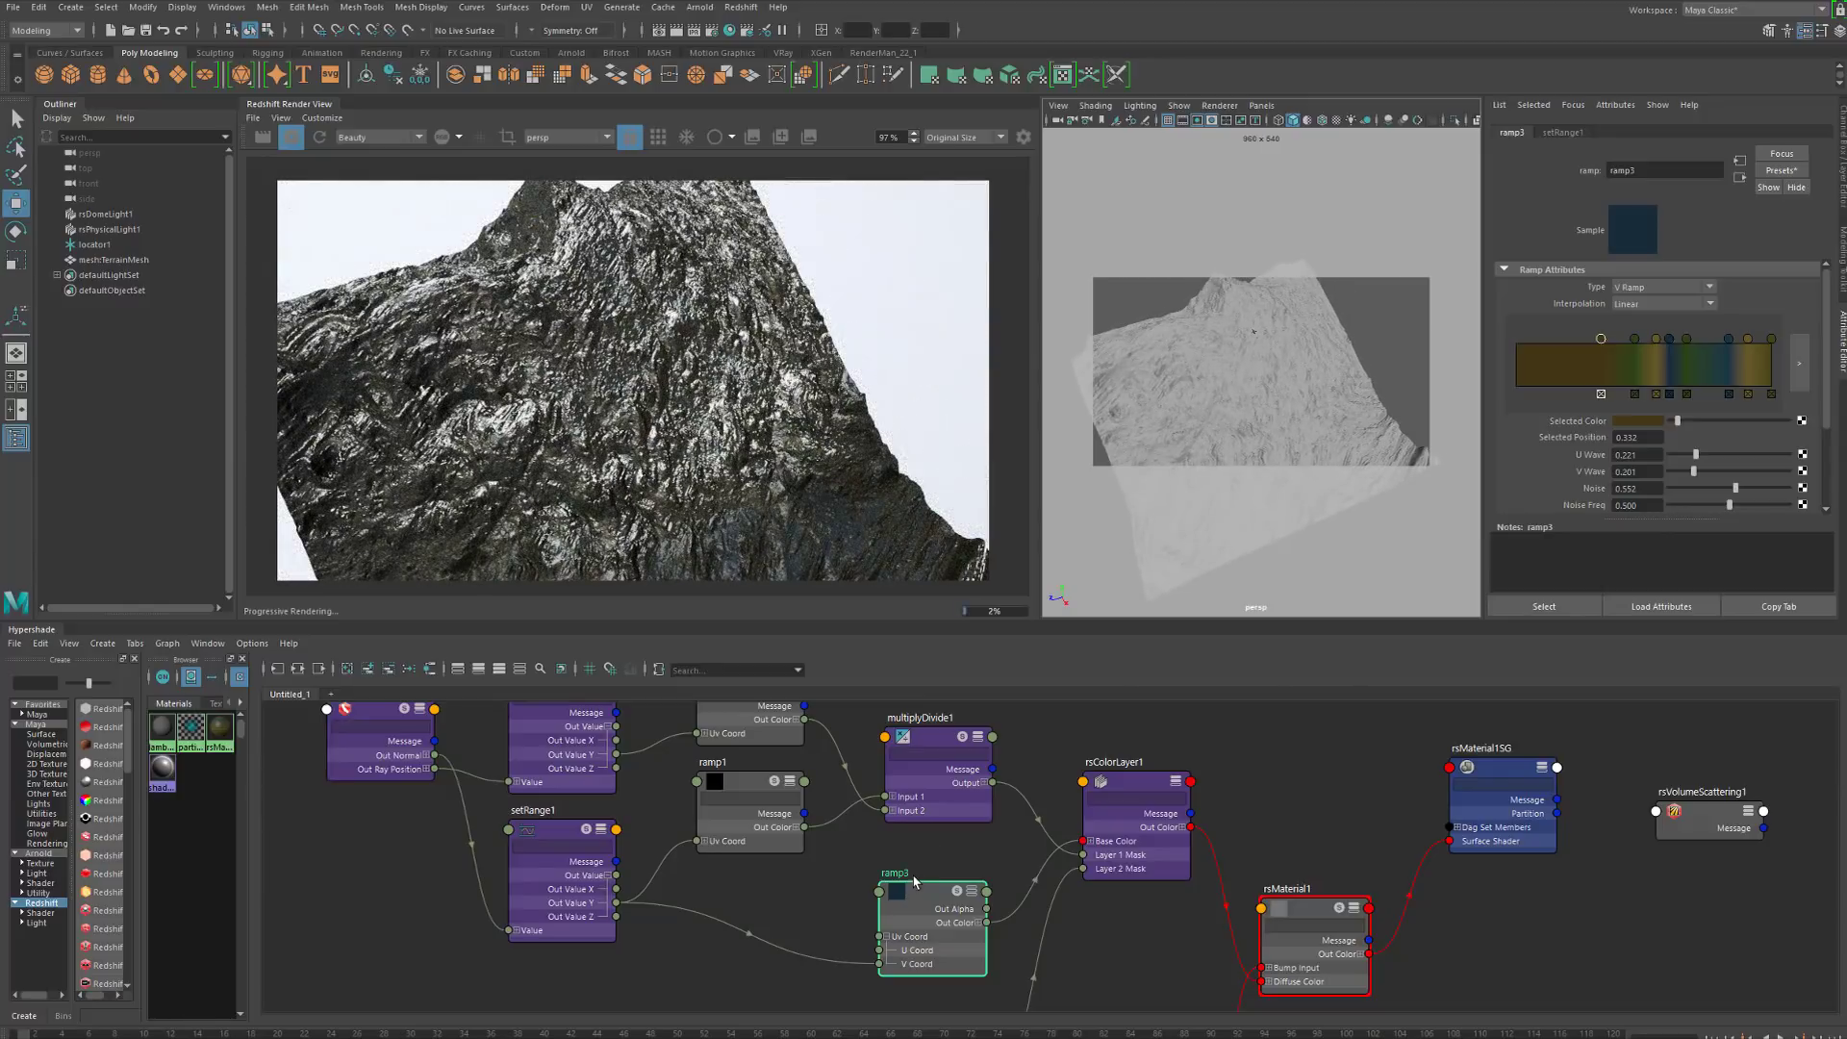
mouse_move(929, 895)
left_mouse_down()
mouse_move(899, 889)
mouse_move(915, 887)
left_mouse_up()
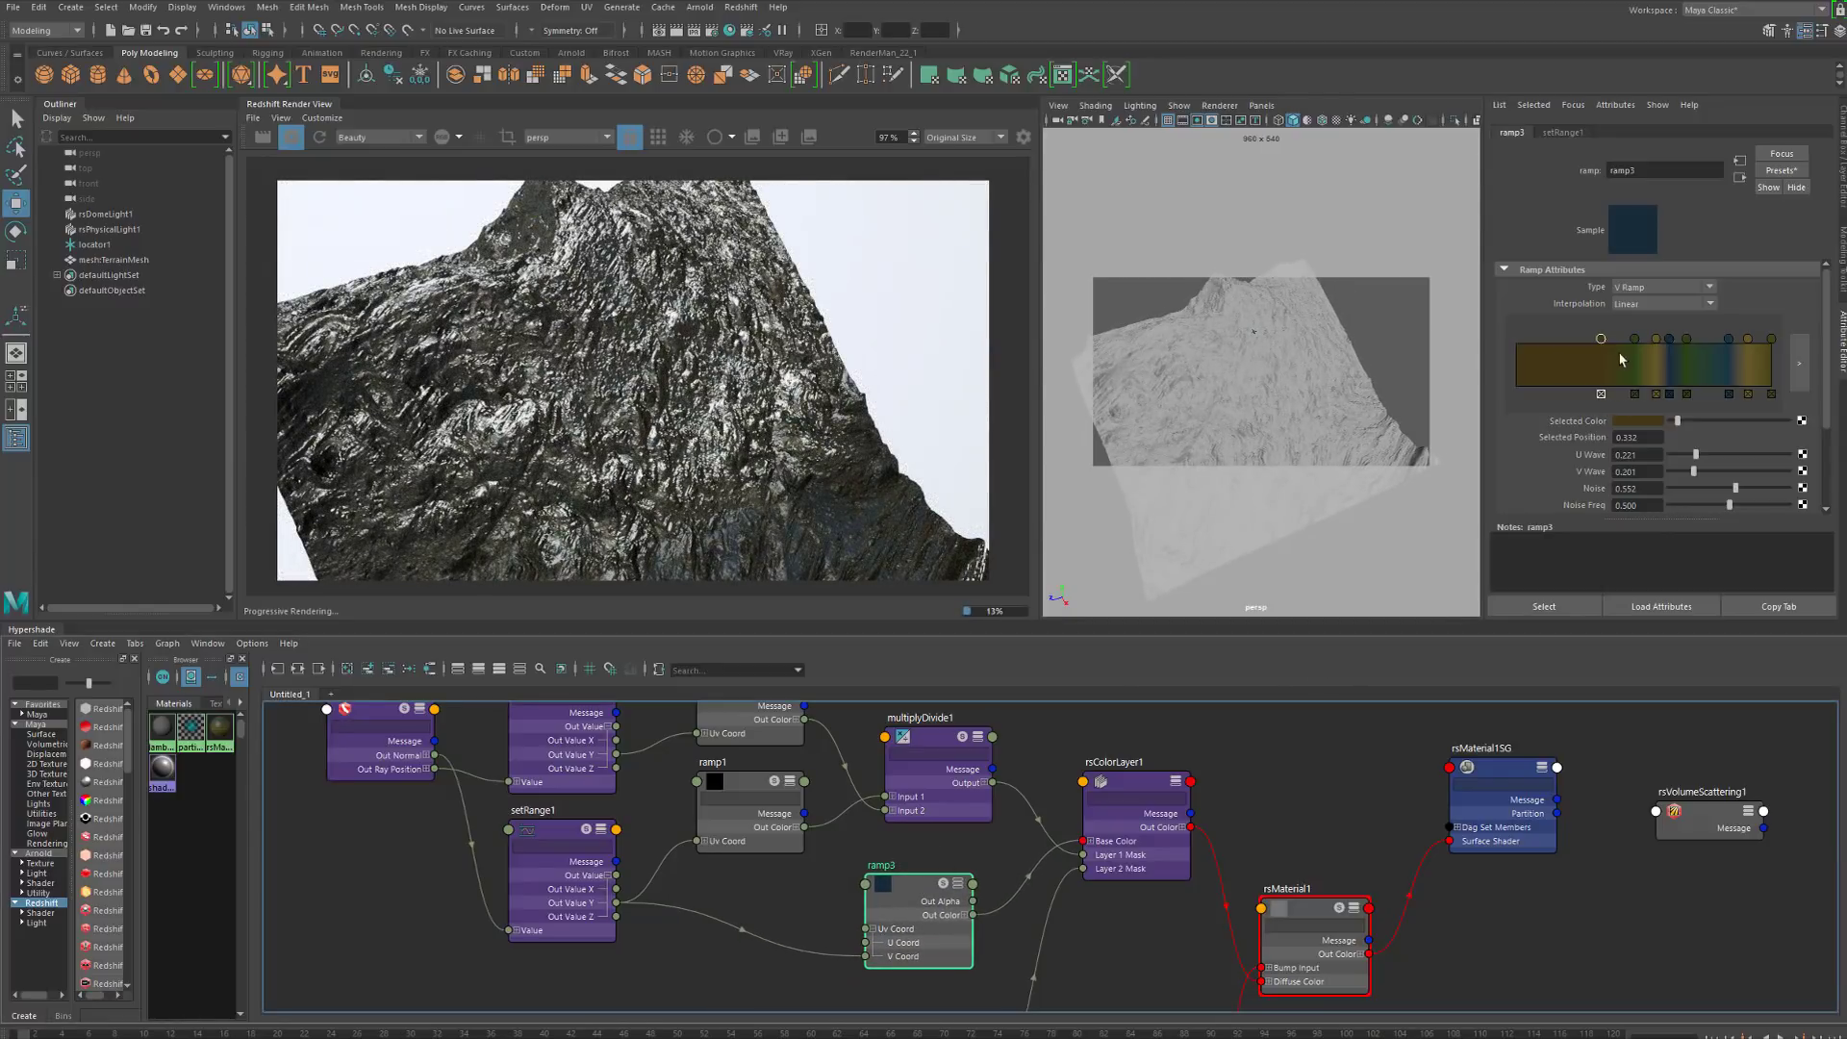
Widen pasted_ramp1's transition by moving its black stop to 0.240, and check the terrain from another angle
left_click(1123, 787)
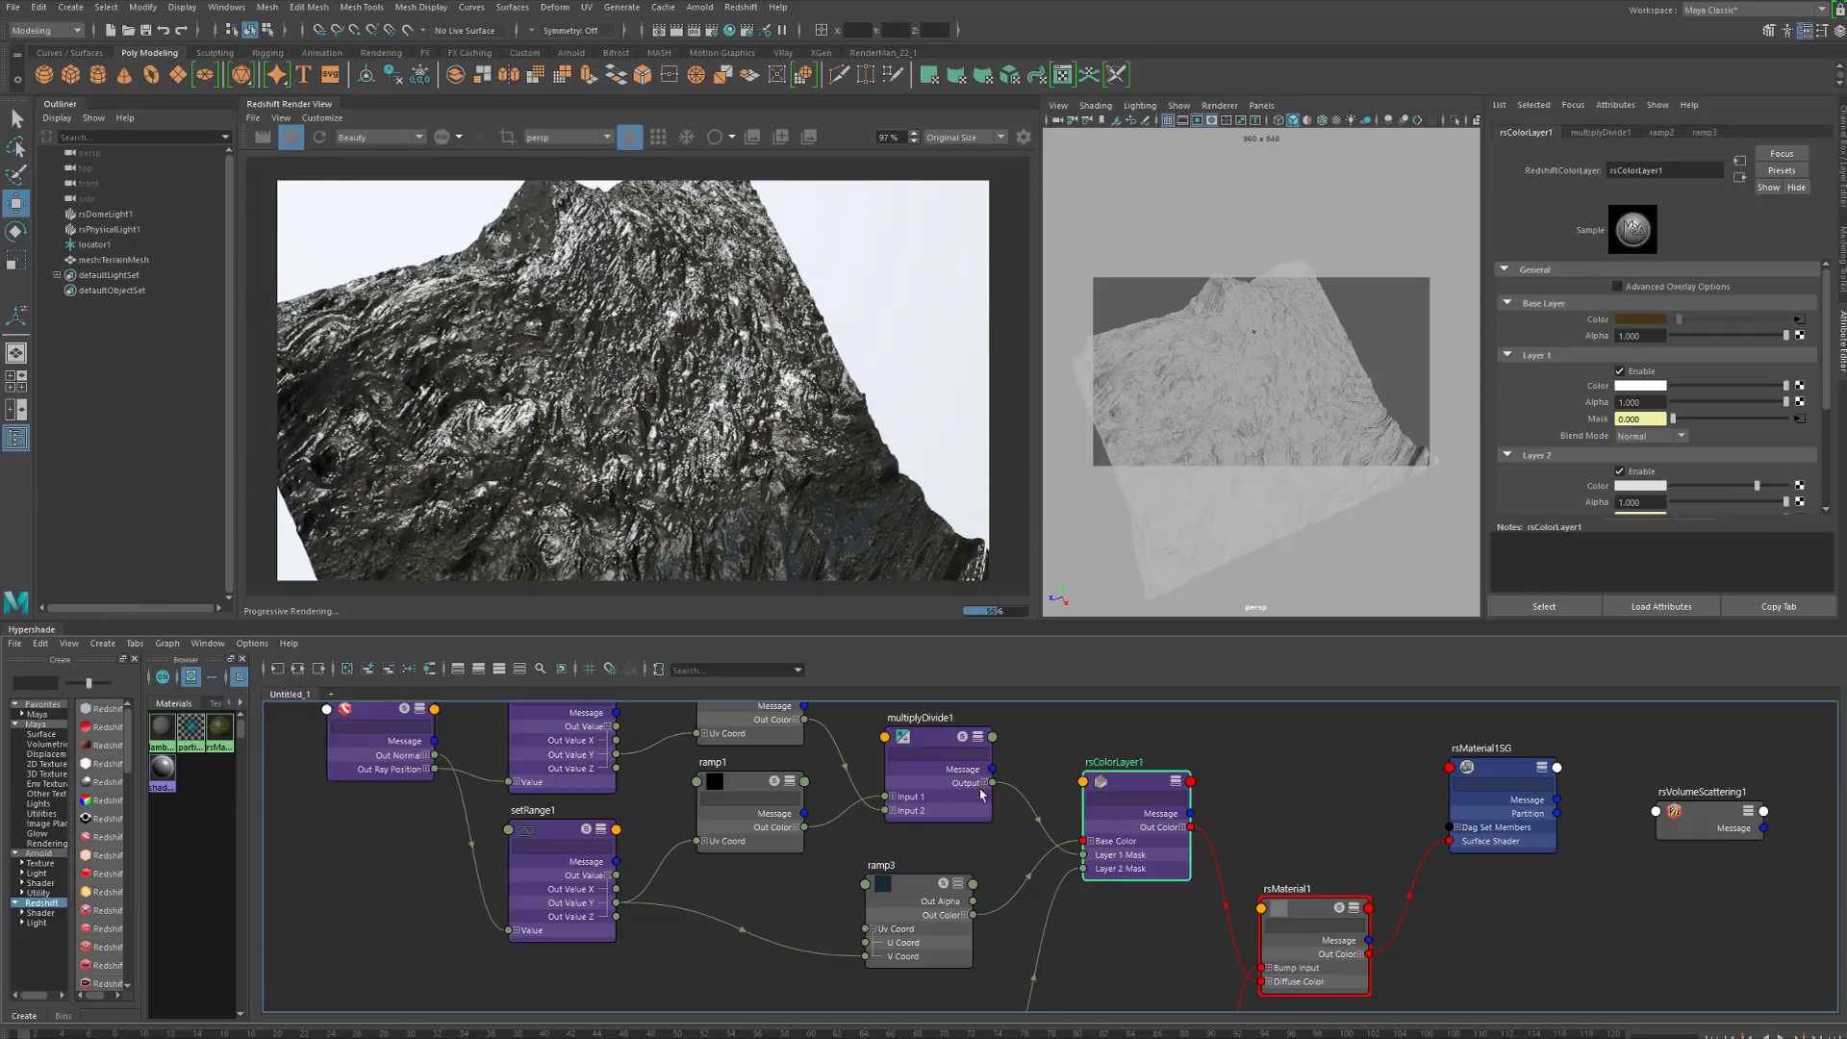
middle_click_drag(874, 814, 1006, 907, "alt")
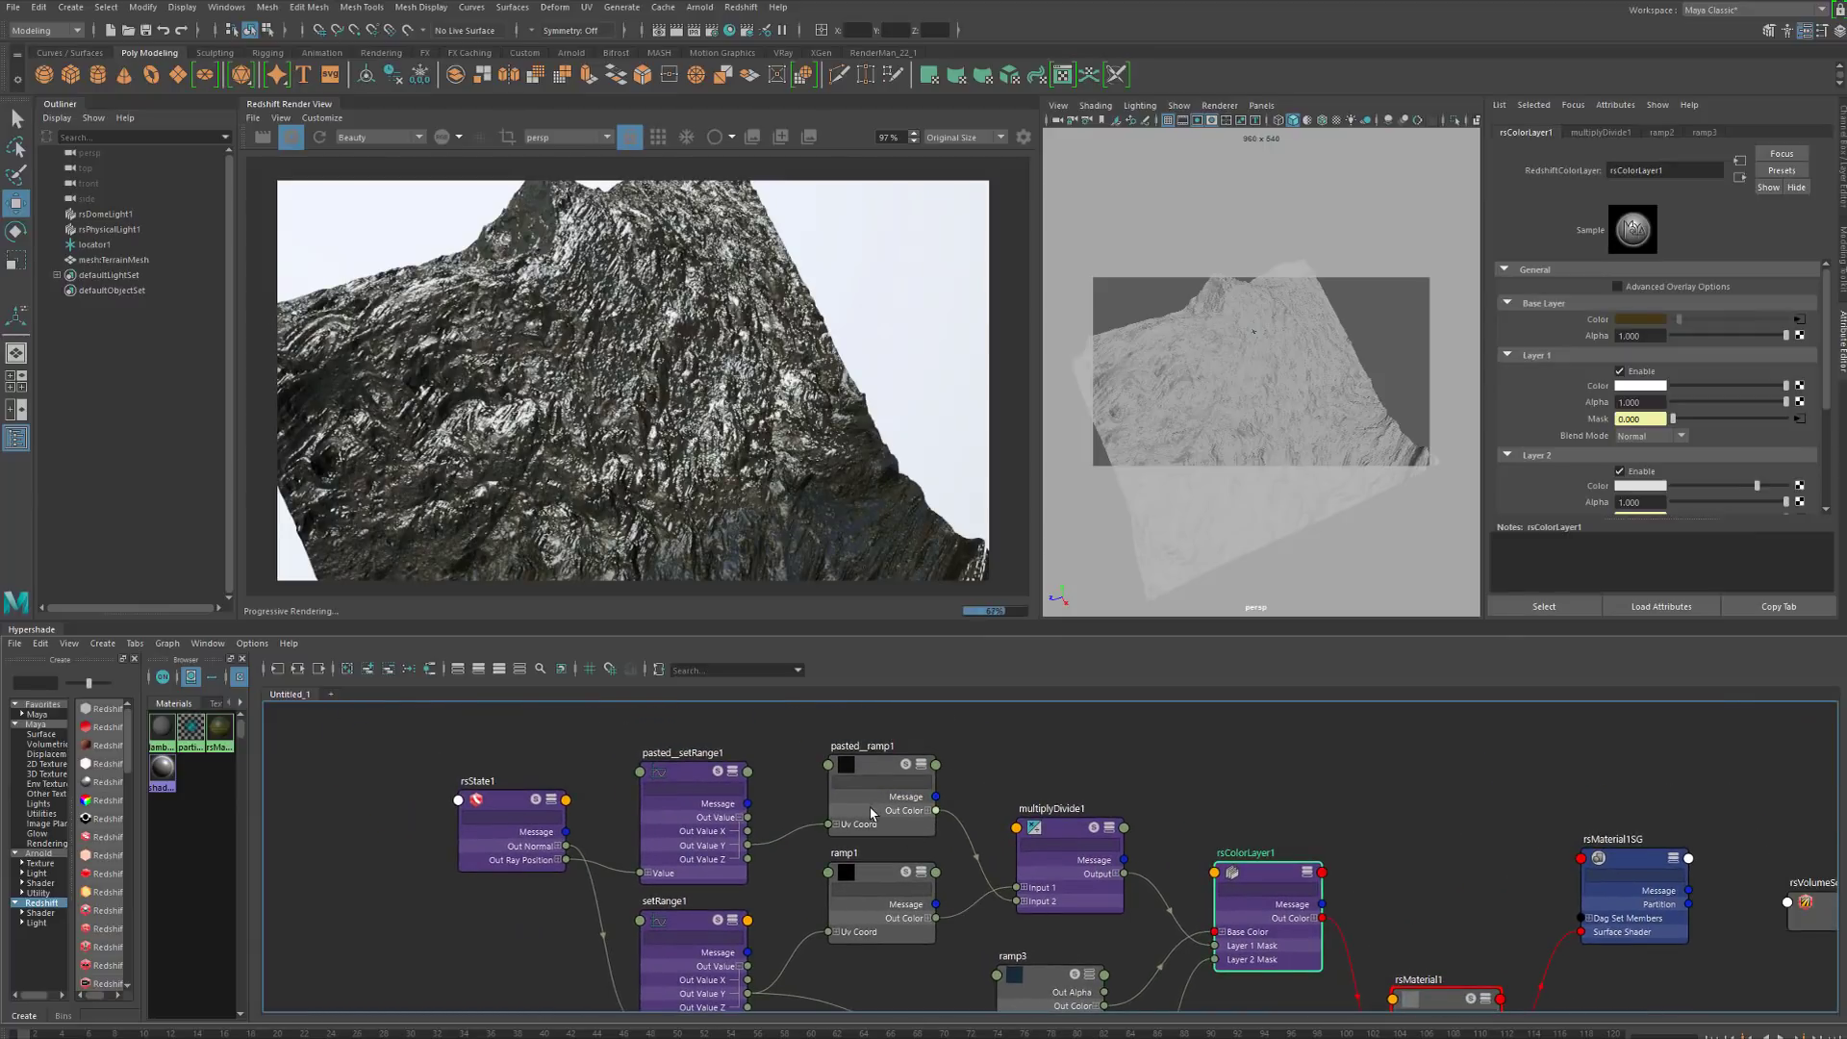
left_click(880, 765)
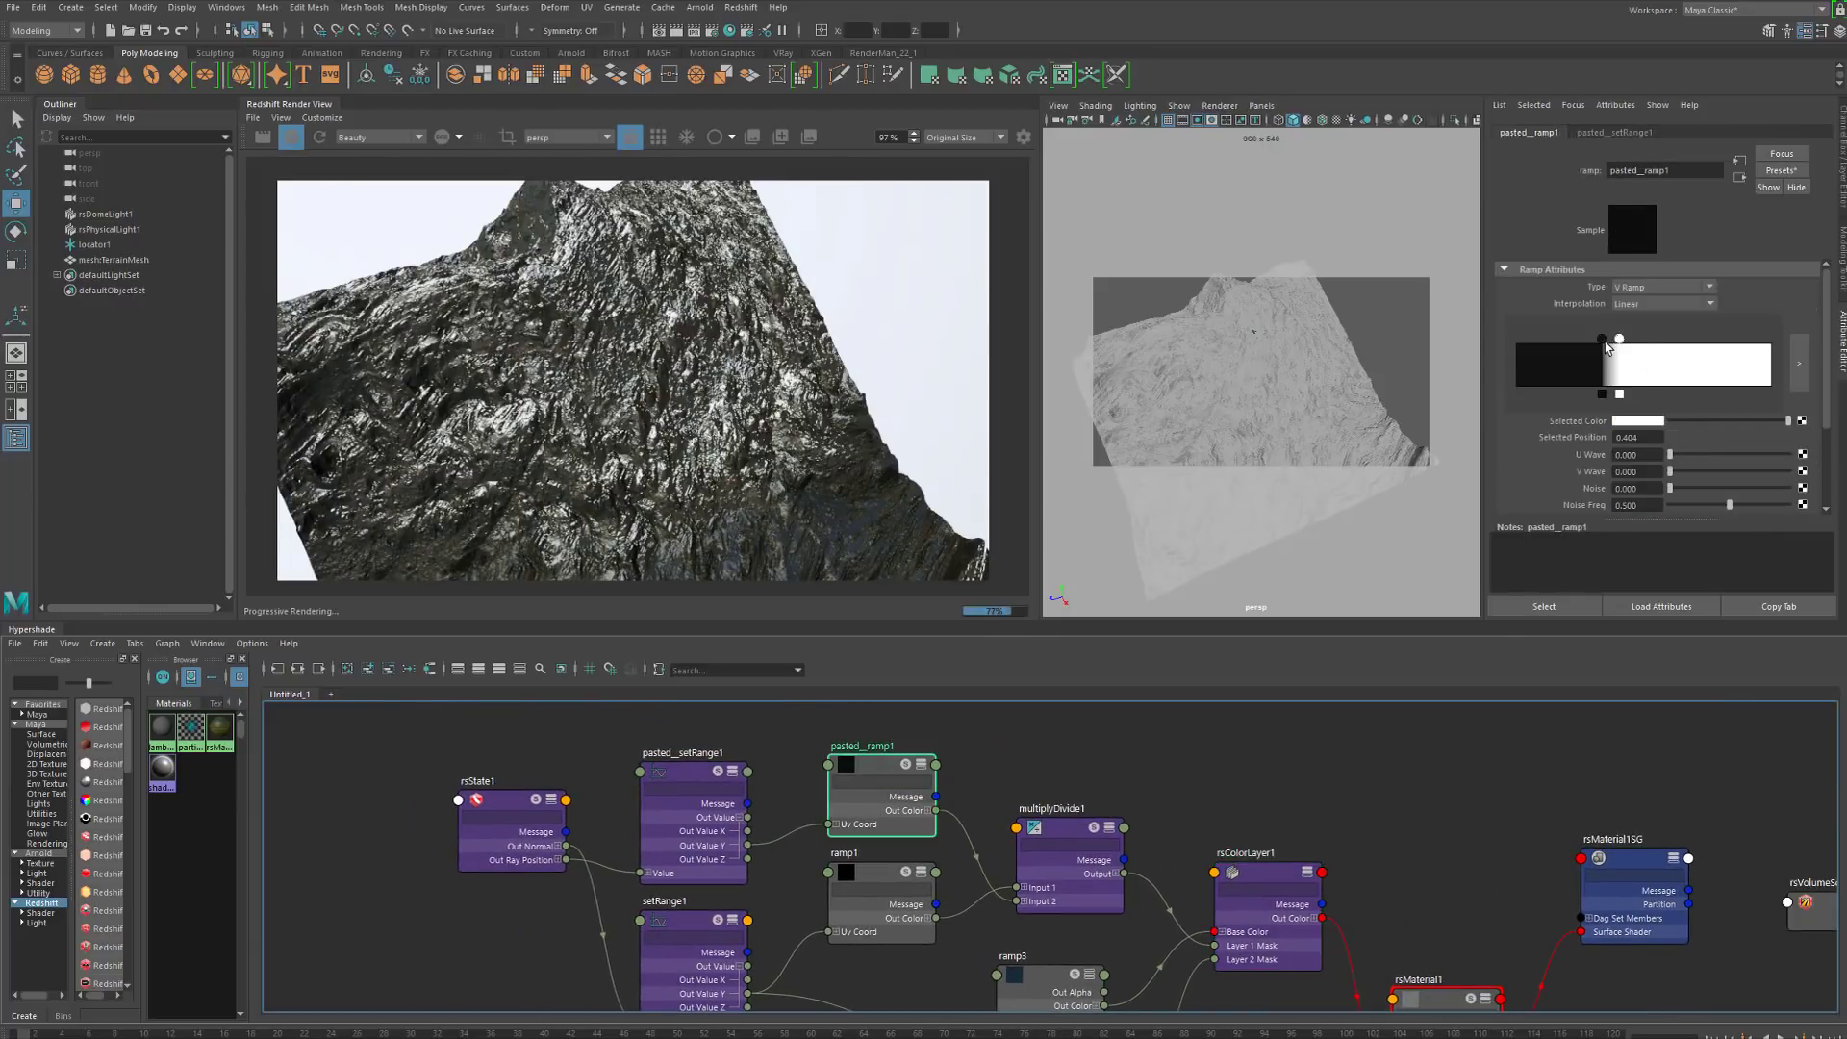
left_click_drag(1603, 343, 1578, 339)
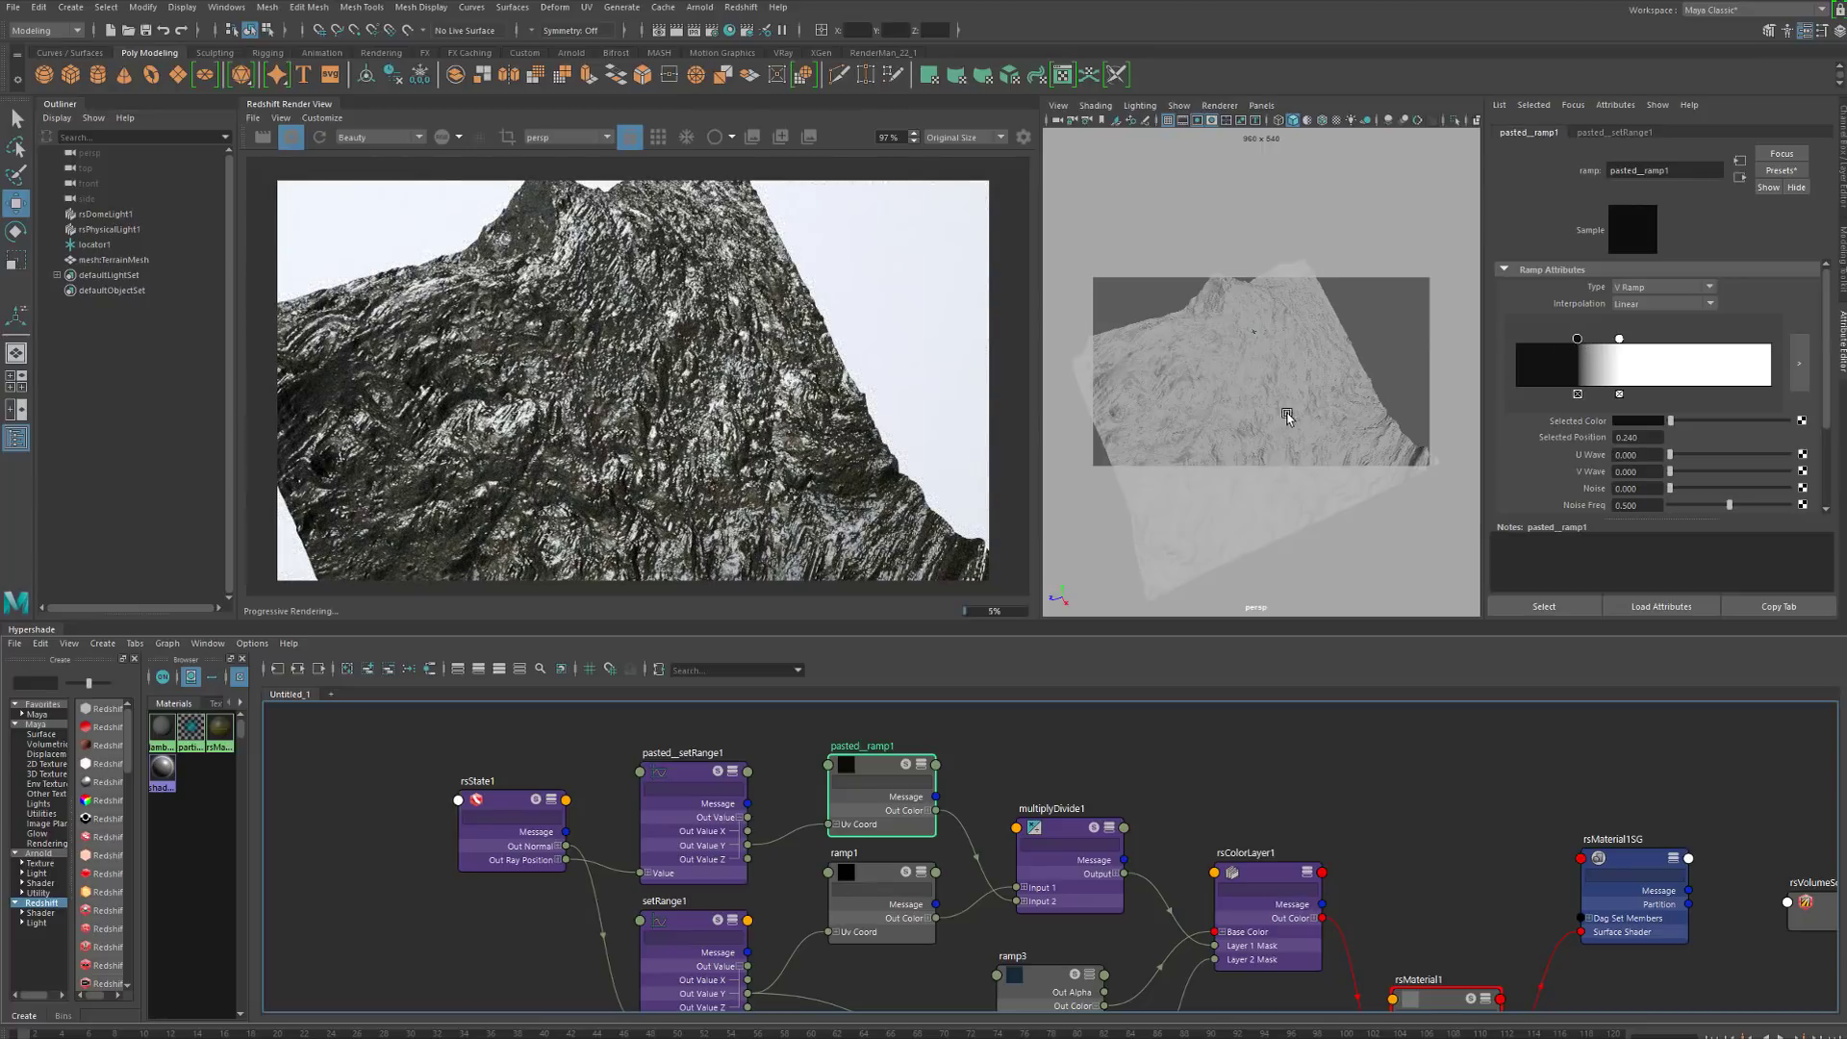
left_click_drag(1287, 415, 1231, 420, "alt")
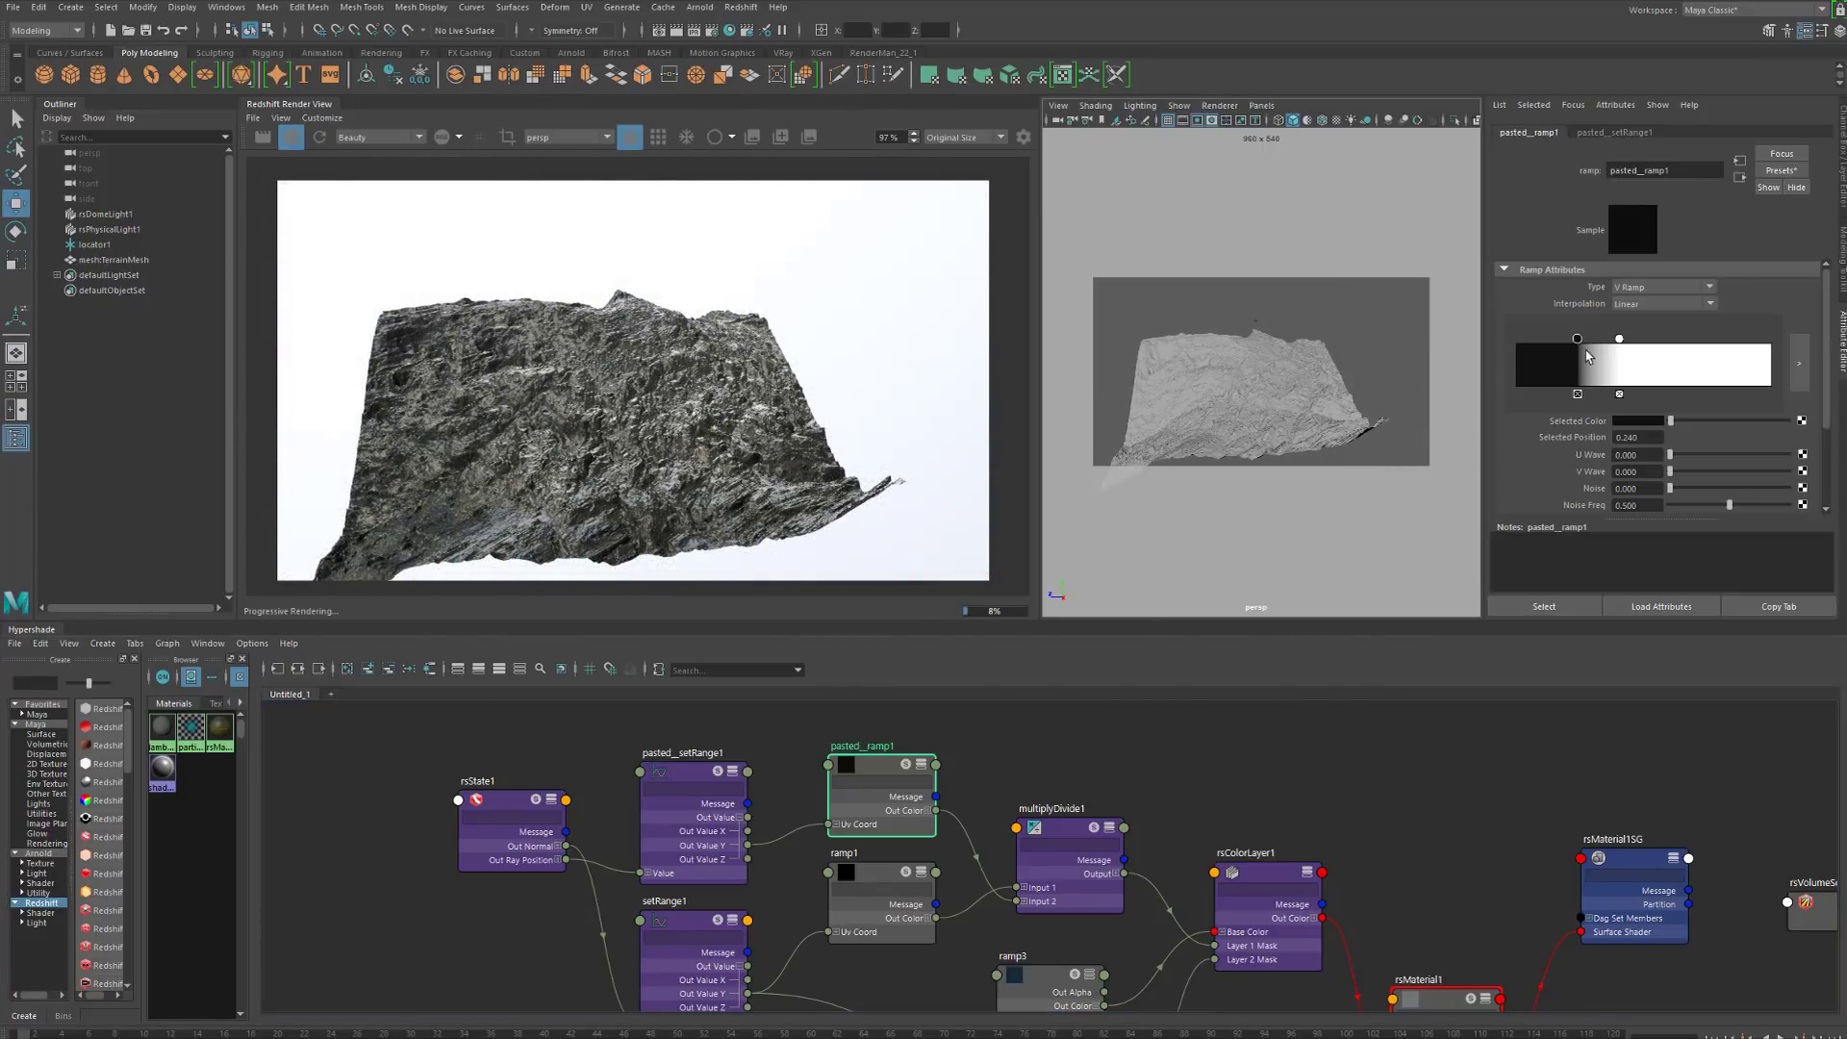
Move pasted_ramp1's black stop close to the start and its white stop to 0.099, inspecting the terrain up close
left_click_drag(1579, 340, 1499, 346)
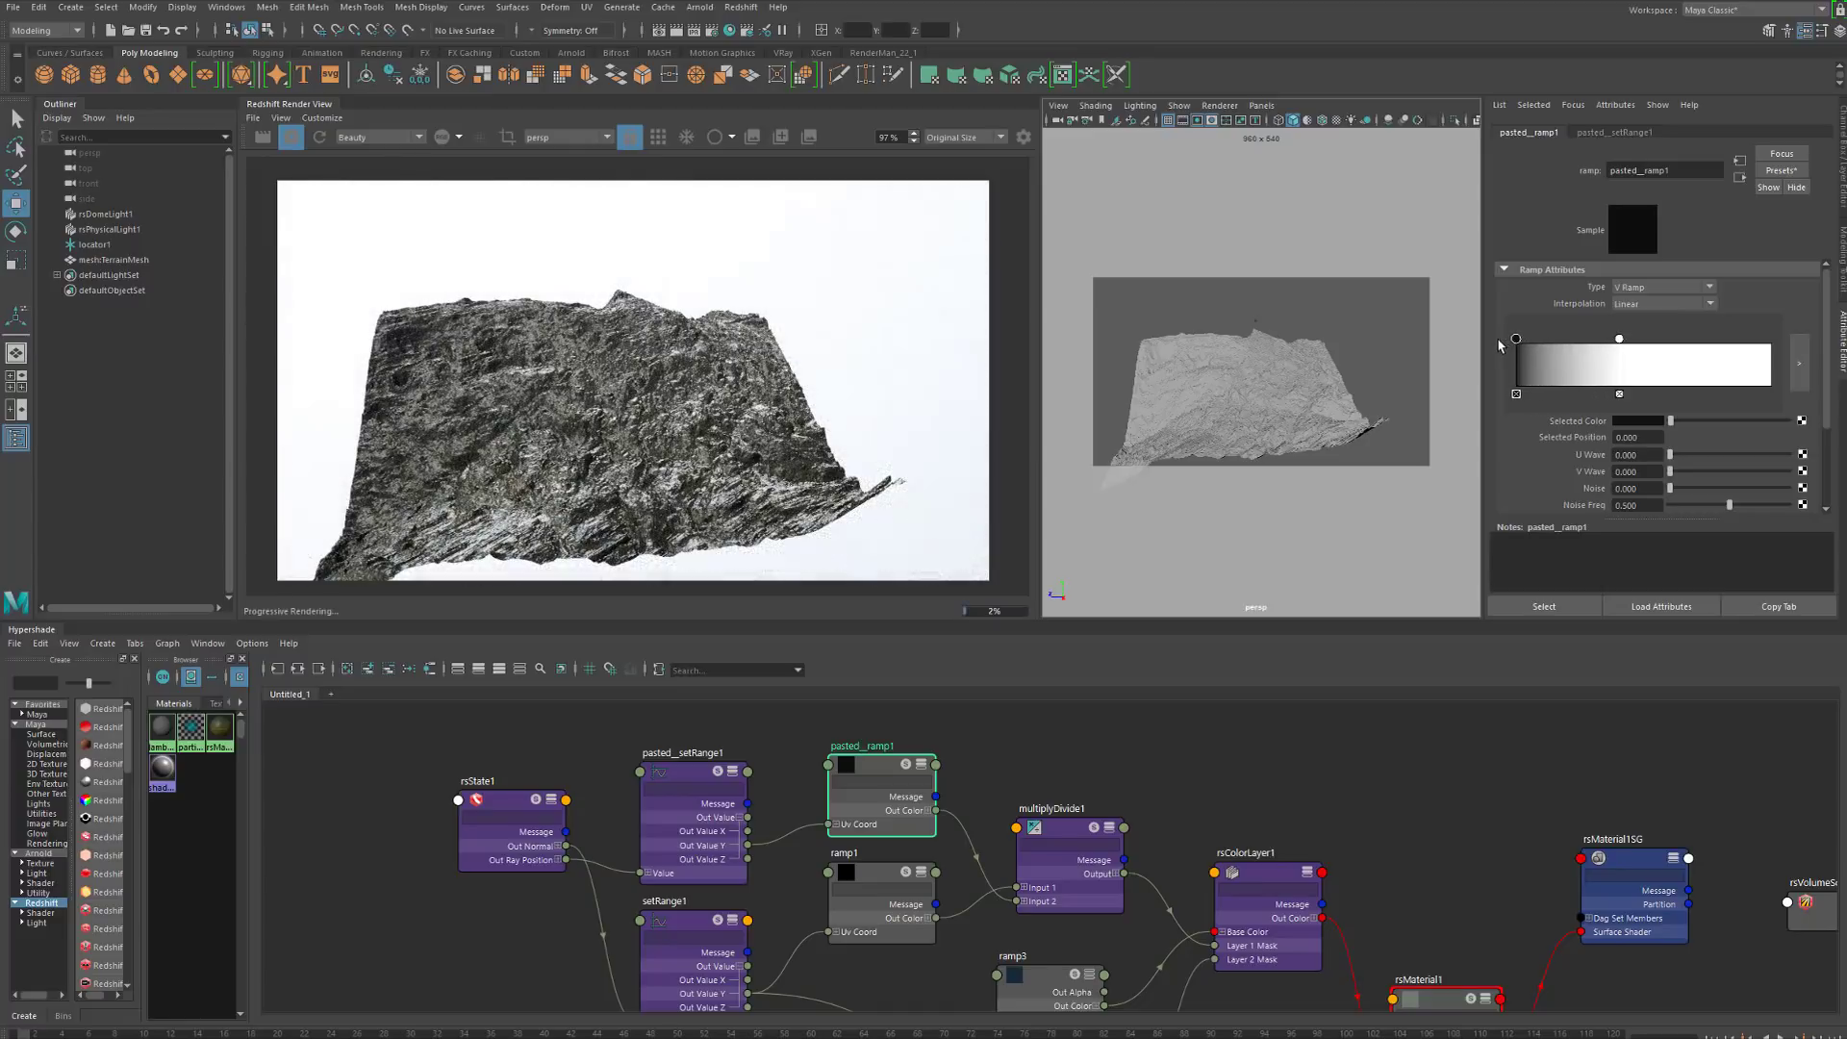
left_click_drag(1619, 339, 1542, 339)
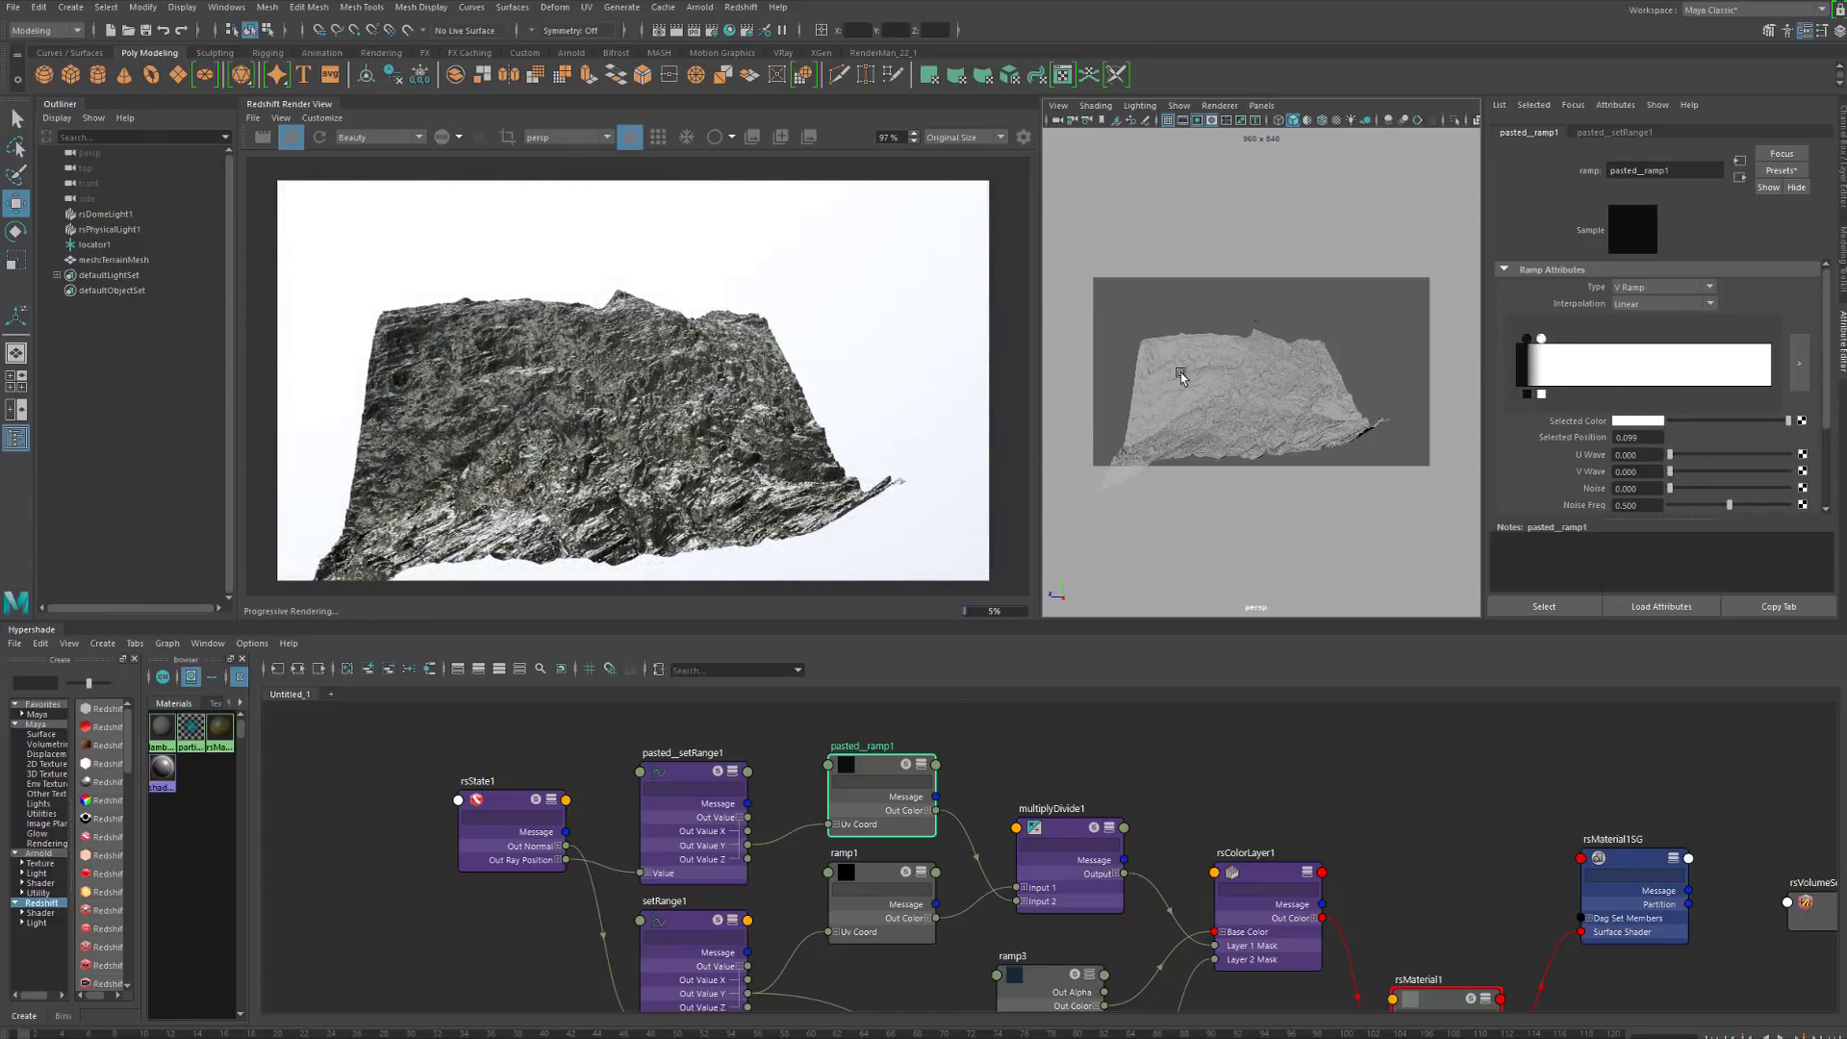
left_click_drag(1227, 408, 1257, 413, "alt")
right_click_drag(1257, 413, 1362, 414, "alt")
middle_click_drag(1363, 413, 1344, 351, "alt")
left_click_drag(1361, 395, 1277, 464, "alt")
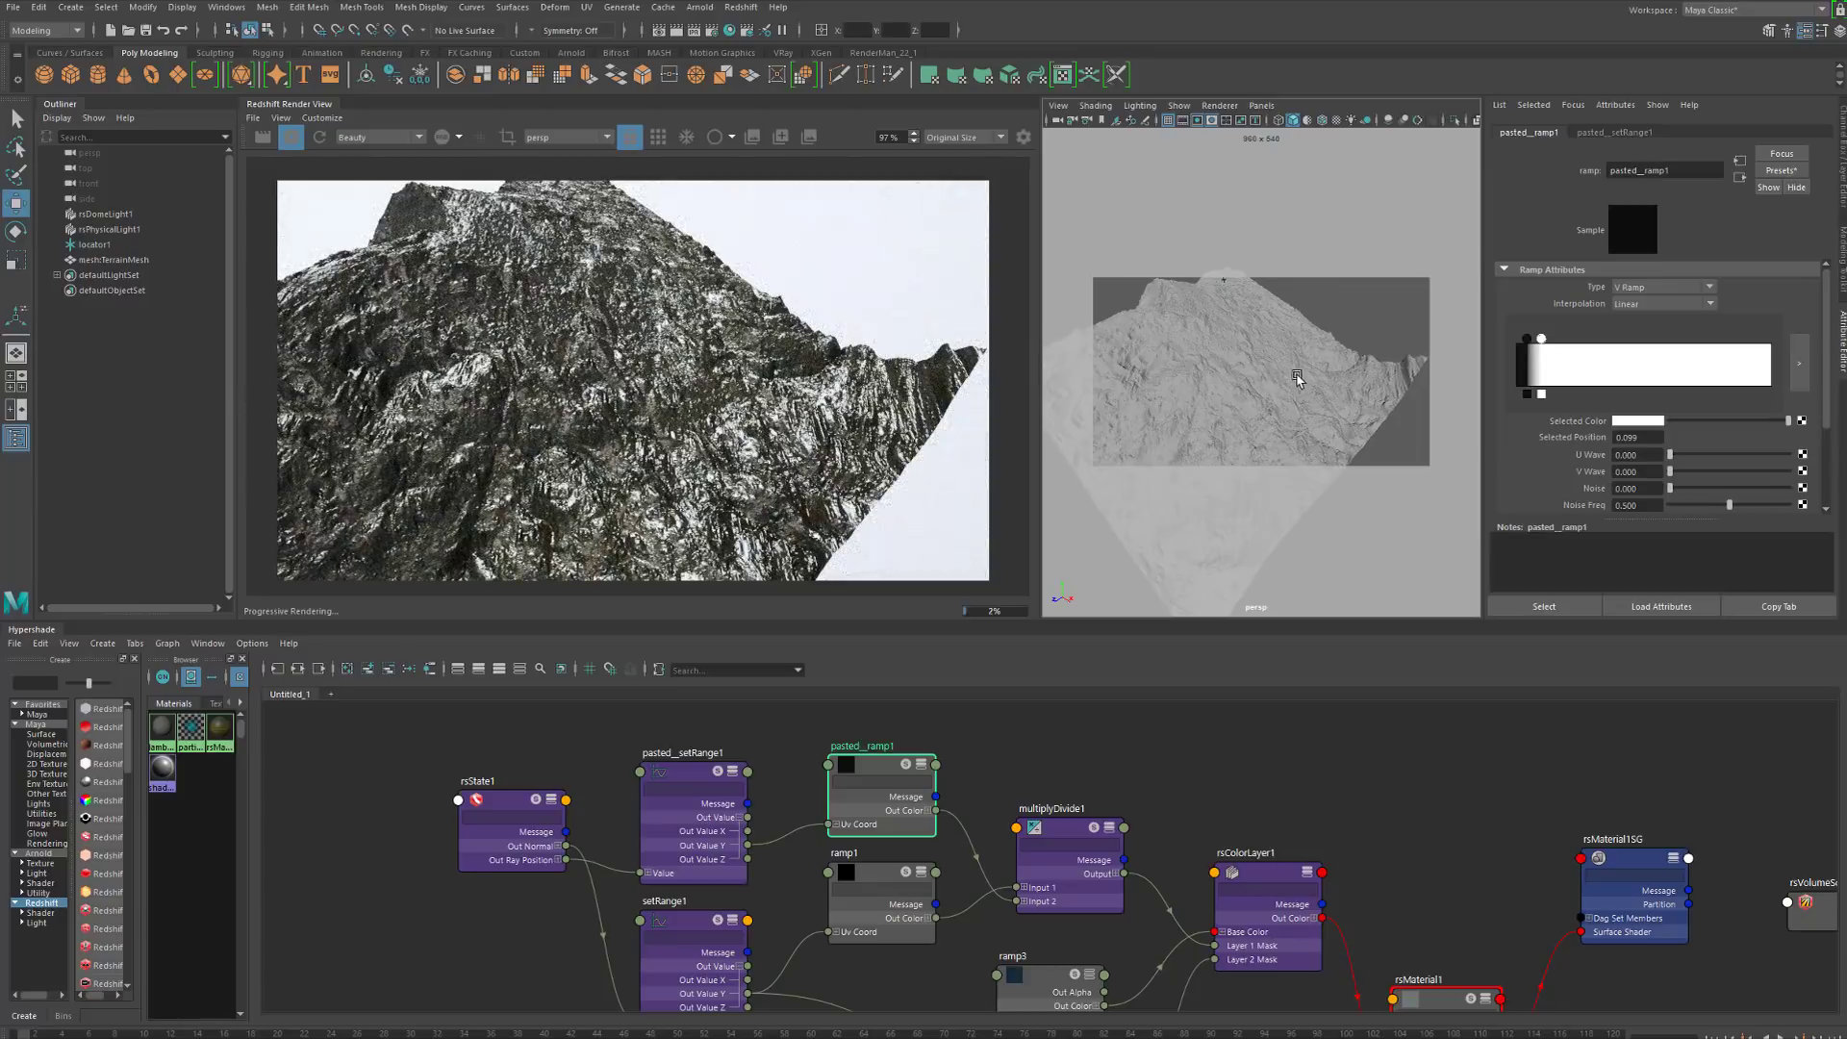
mouse_move(1297, 380)
left_mouse_down("alt")
mouse_move(1274, 376)
mouse_move(1293, 373)
left_mouse_up("alt")
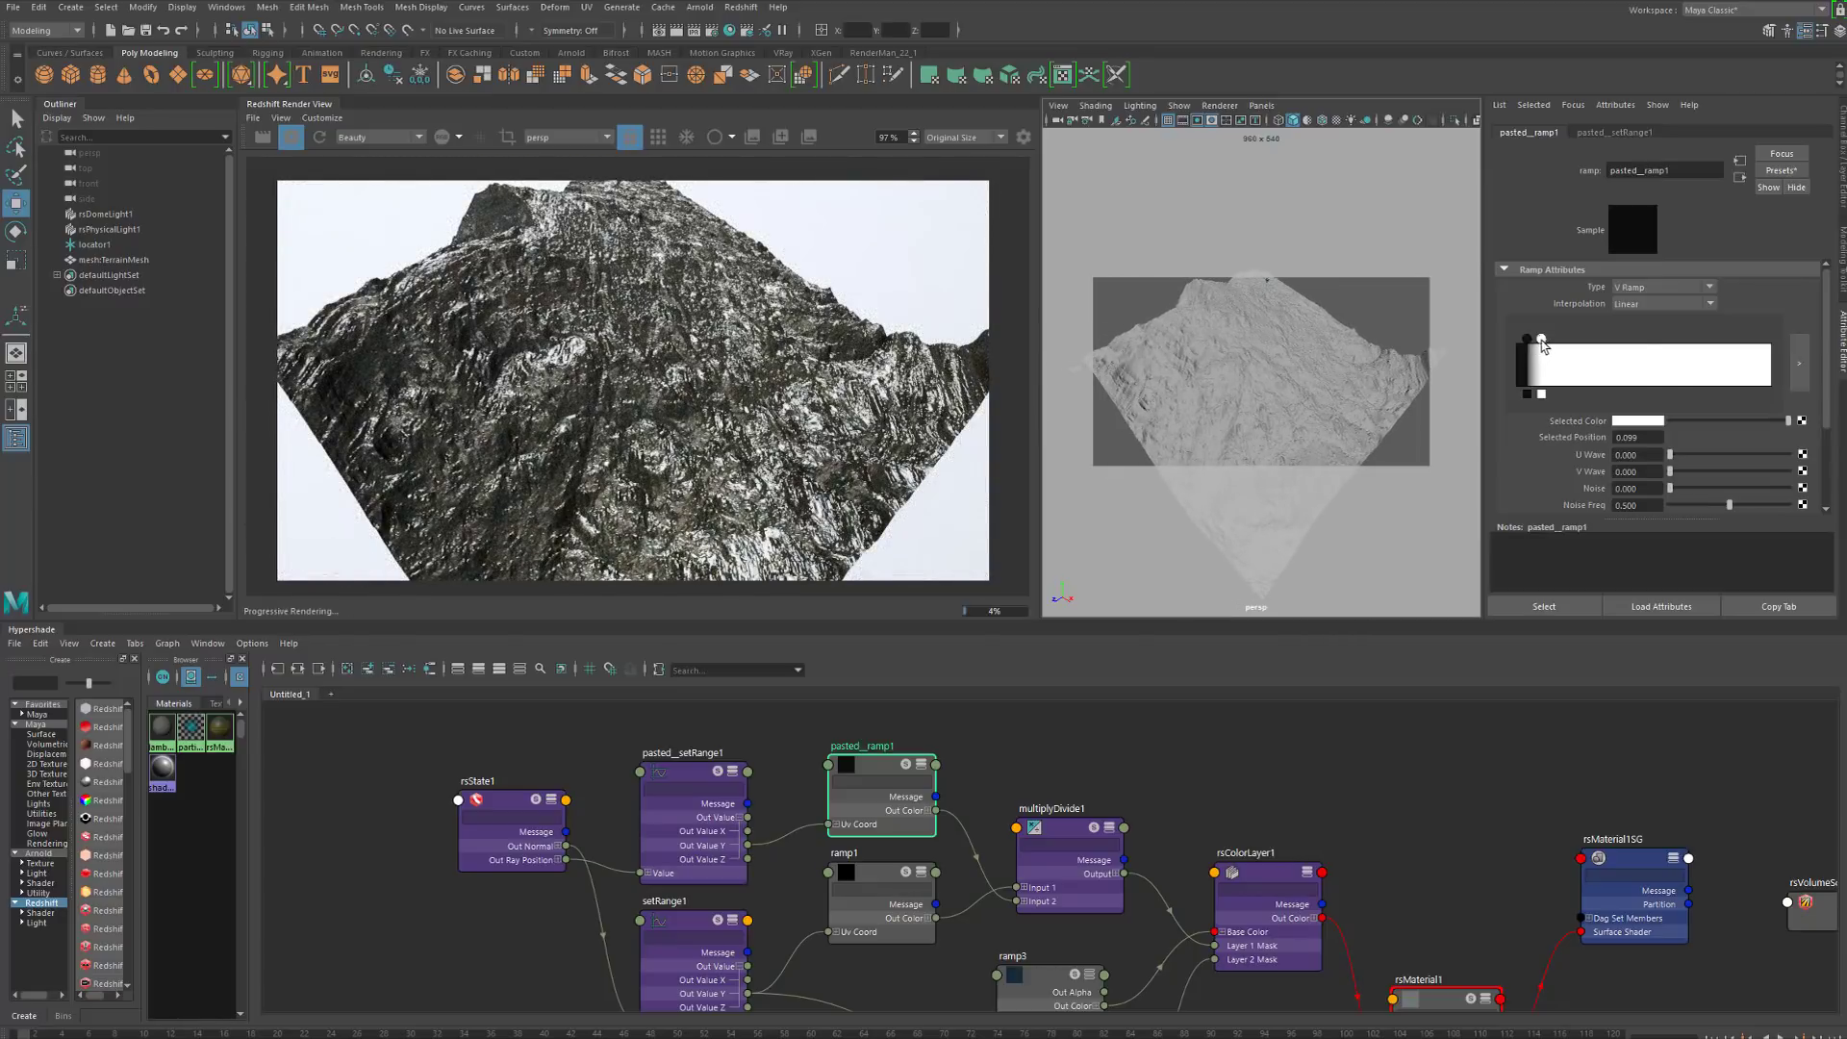
Soften pasted_ramp1's transition by setting the black stop to 0.290 and the white stop to about 0.53
left_click_drag(1541, 340, 1711, 342)
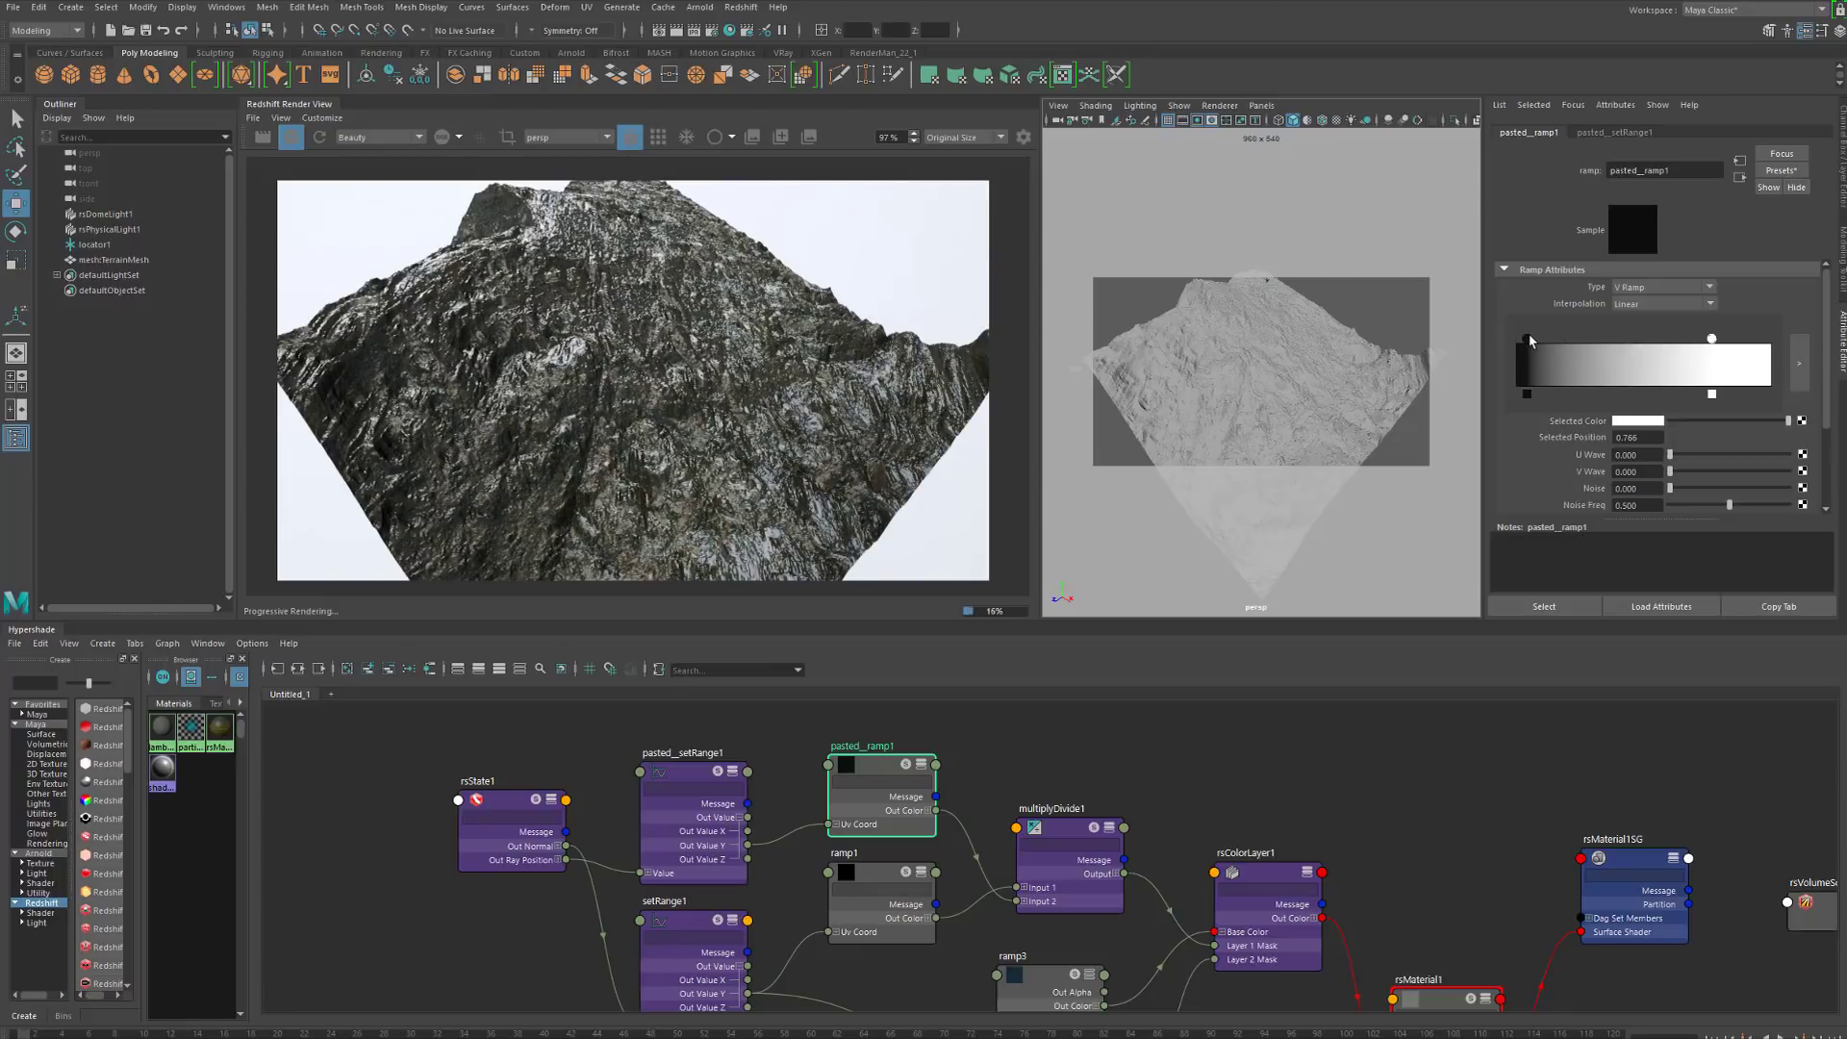
mouse_move(1530, 340)
left_mouse_down()
mouse_move(1641, 341)
mouse_move(1613, 342)
left_mouse_up()
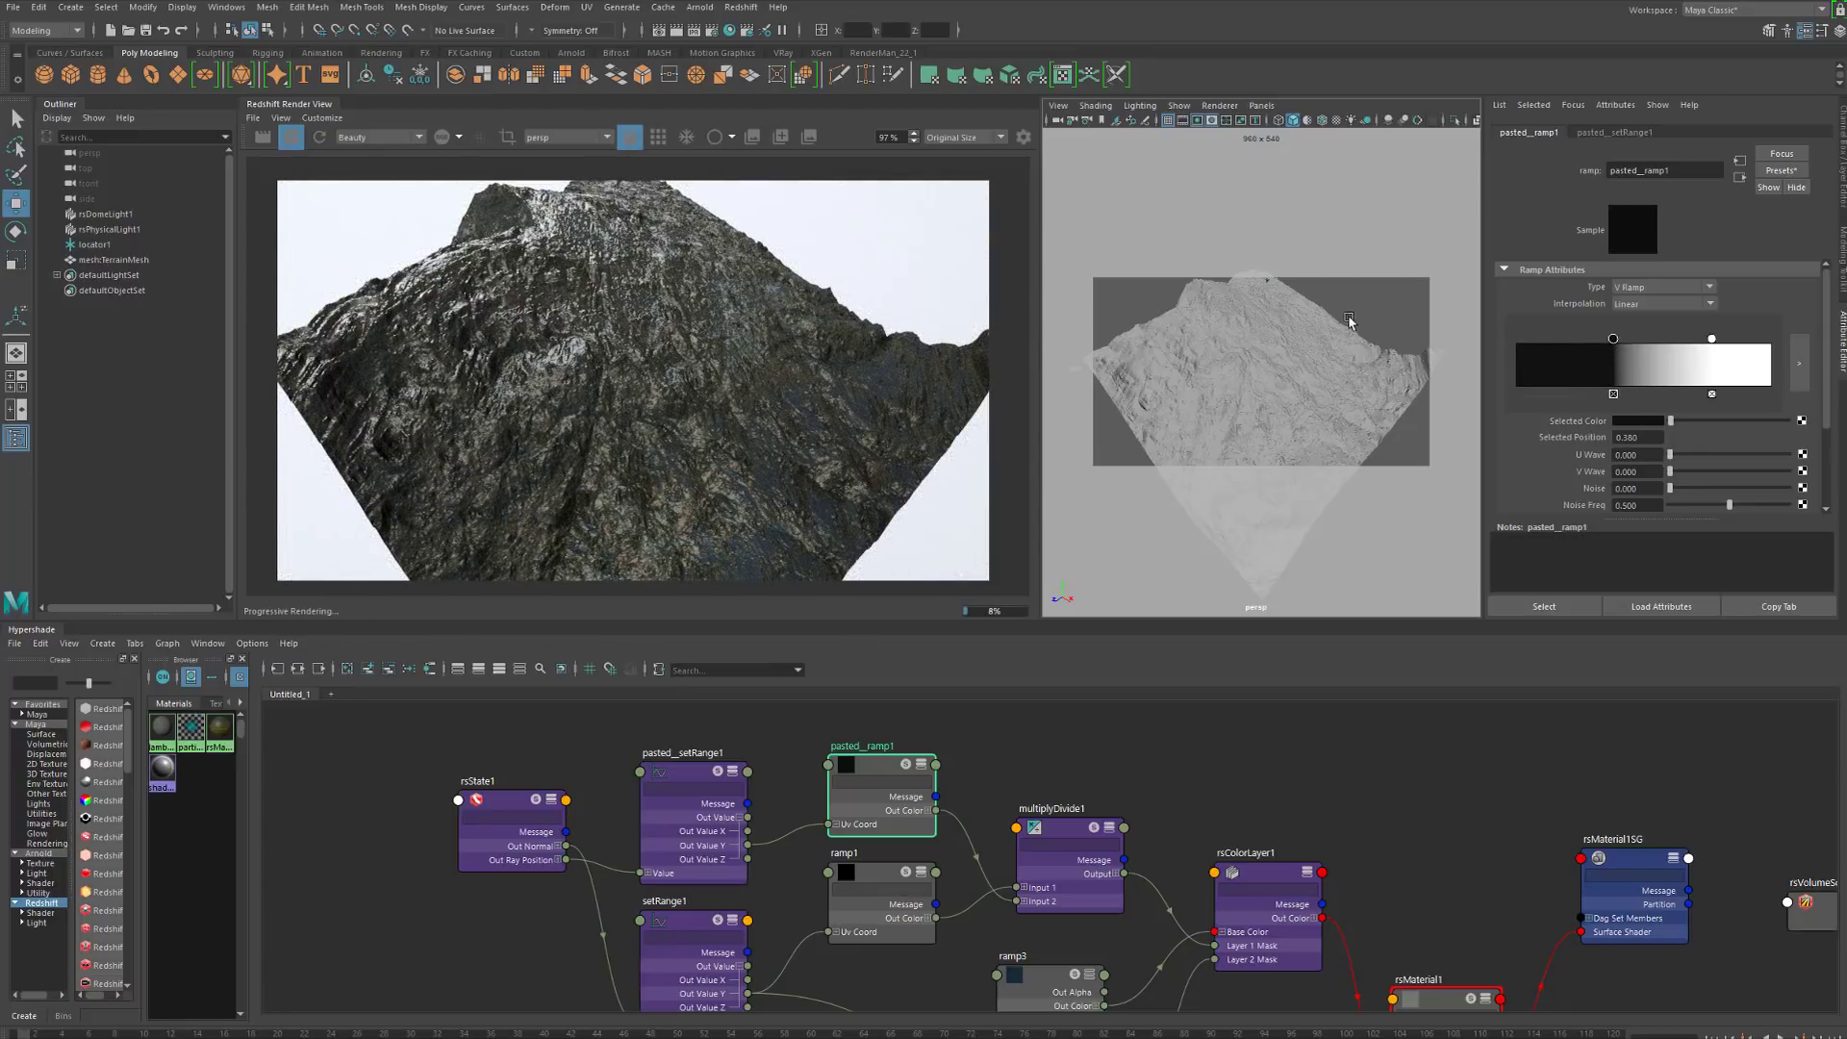
left_click_drag(1713, 344, 1590, 339)
left_click(1614, 338)
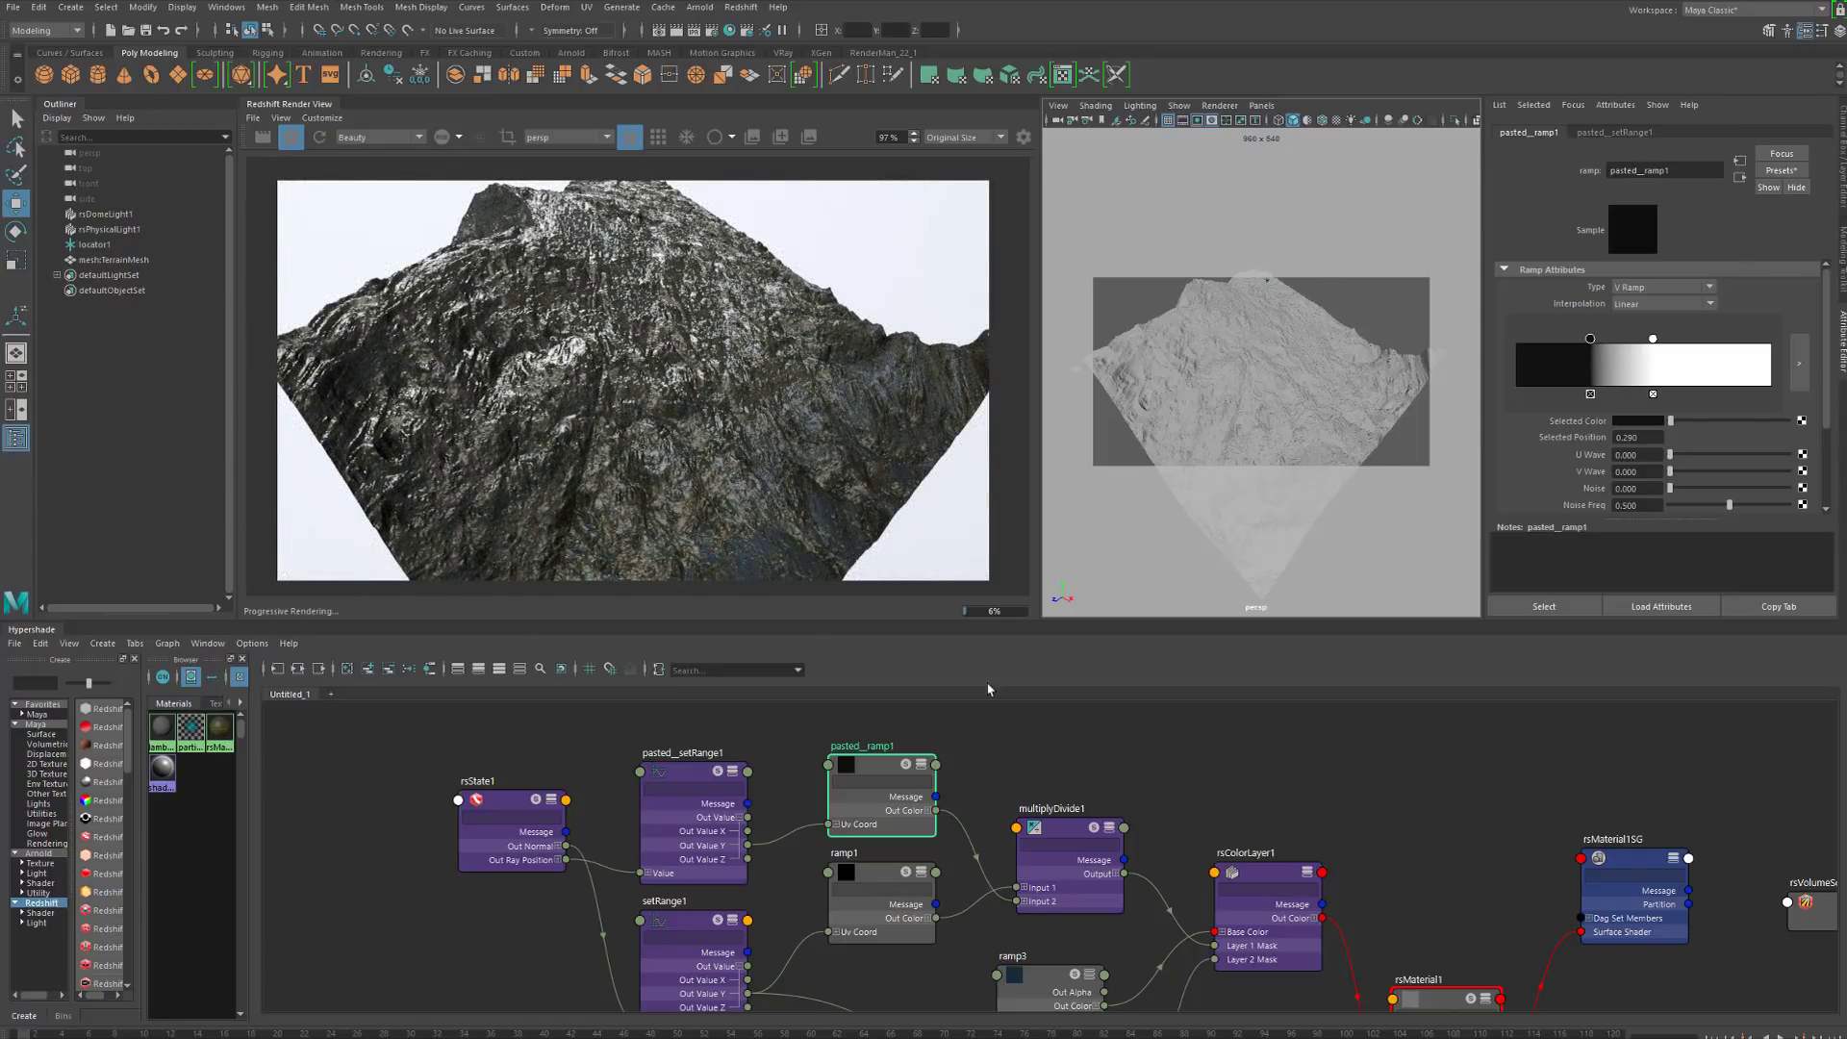
Widen ramp1's transition slightly by moving its black stop to 0.962, and check the terrain from several angles and distances
left_click(874, 873)
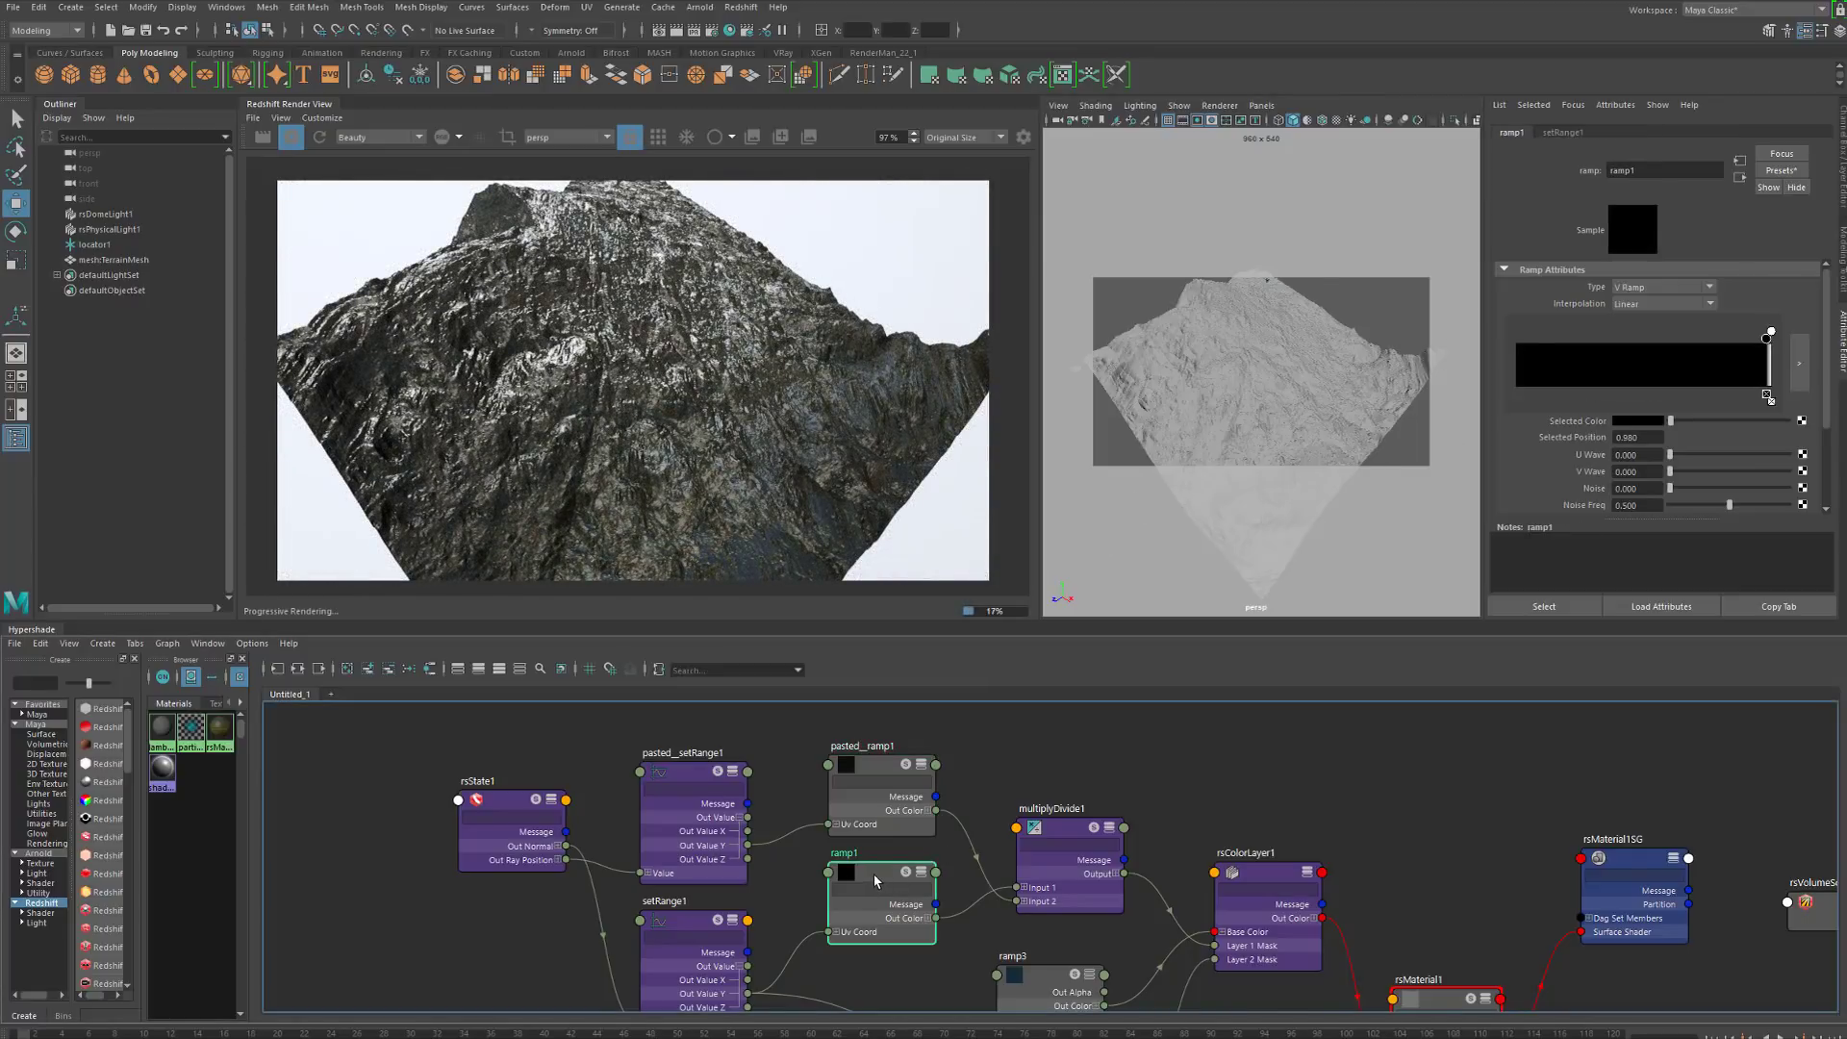
left_click_drag(874, 873, 877, 885)
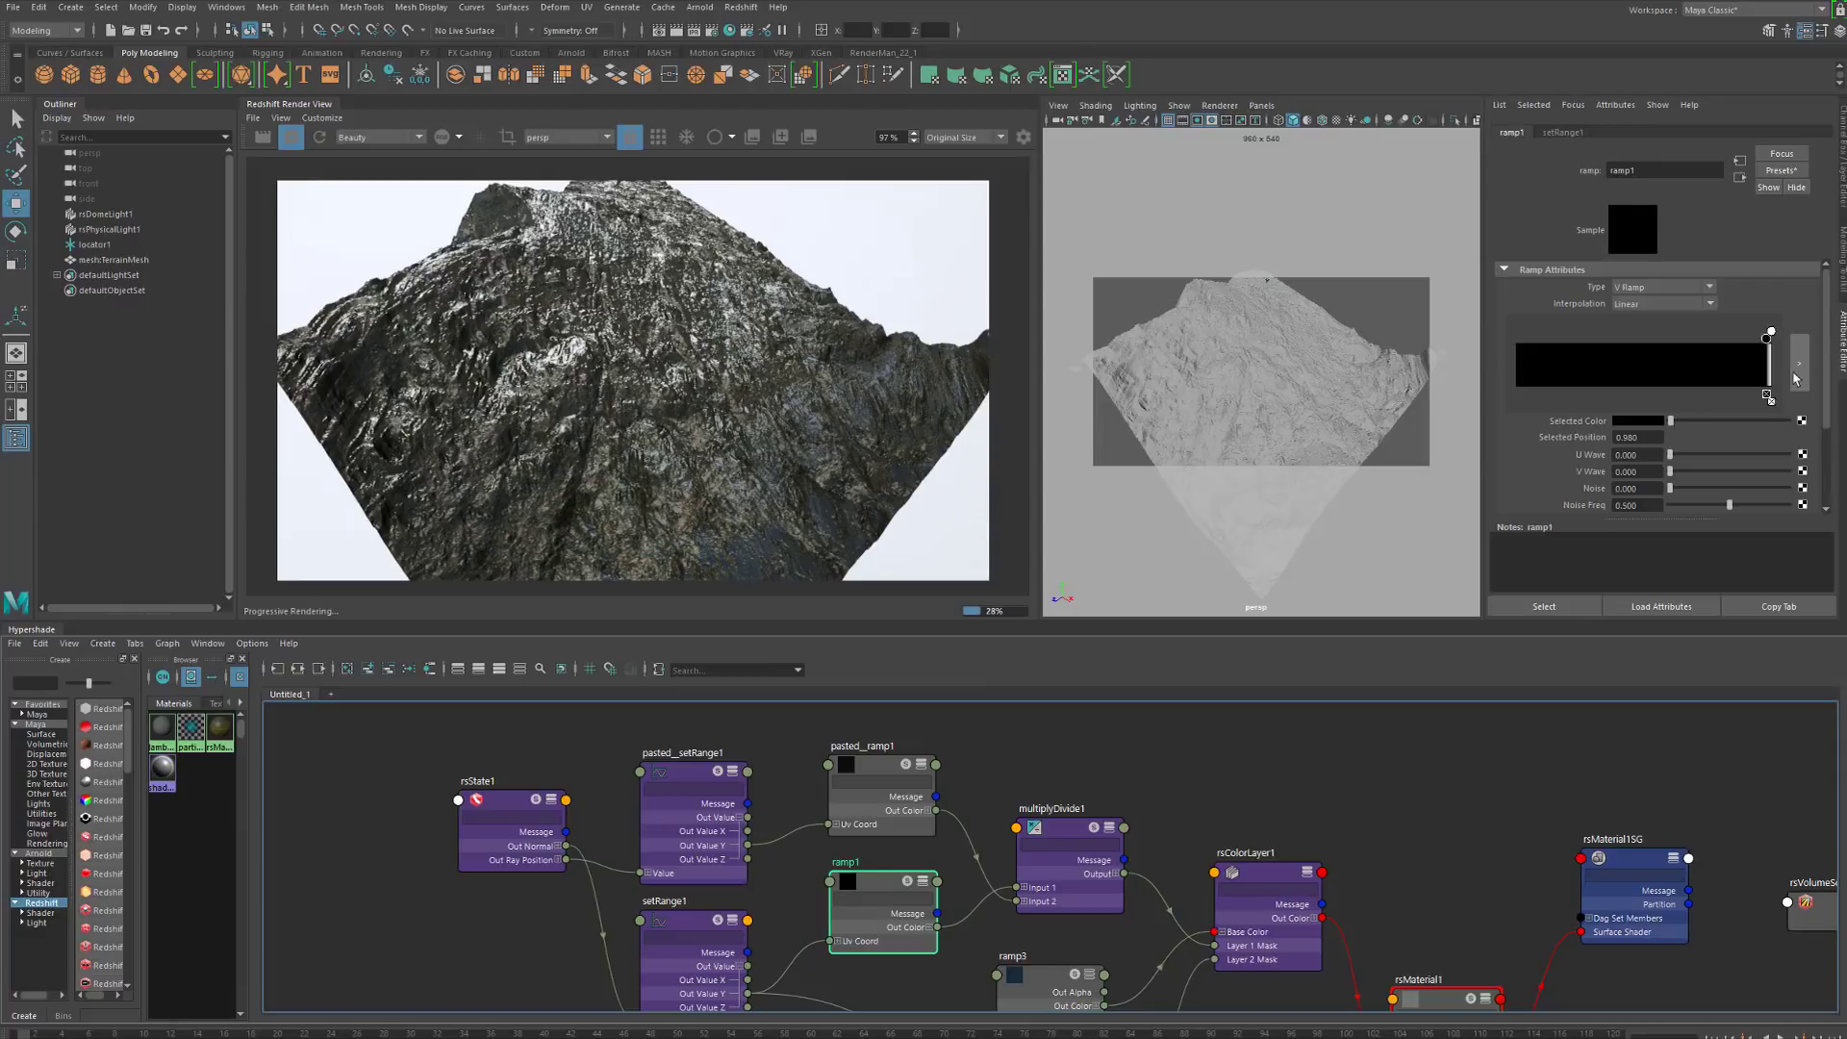
left_click(1795, 378)
left_click_drag(1182, 662, 1504, 619)
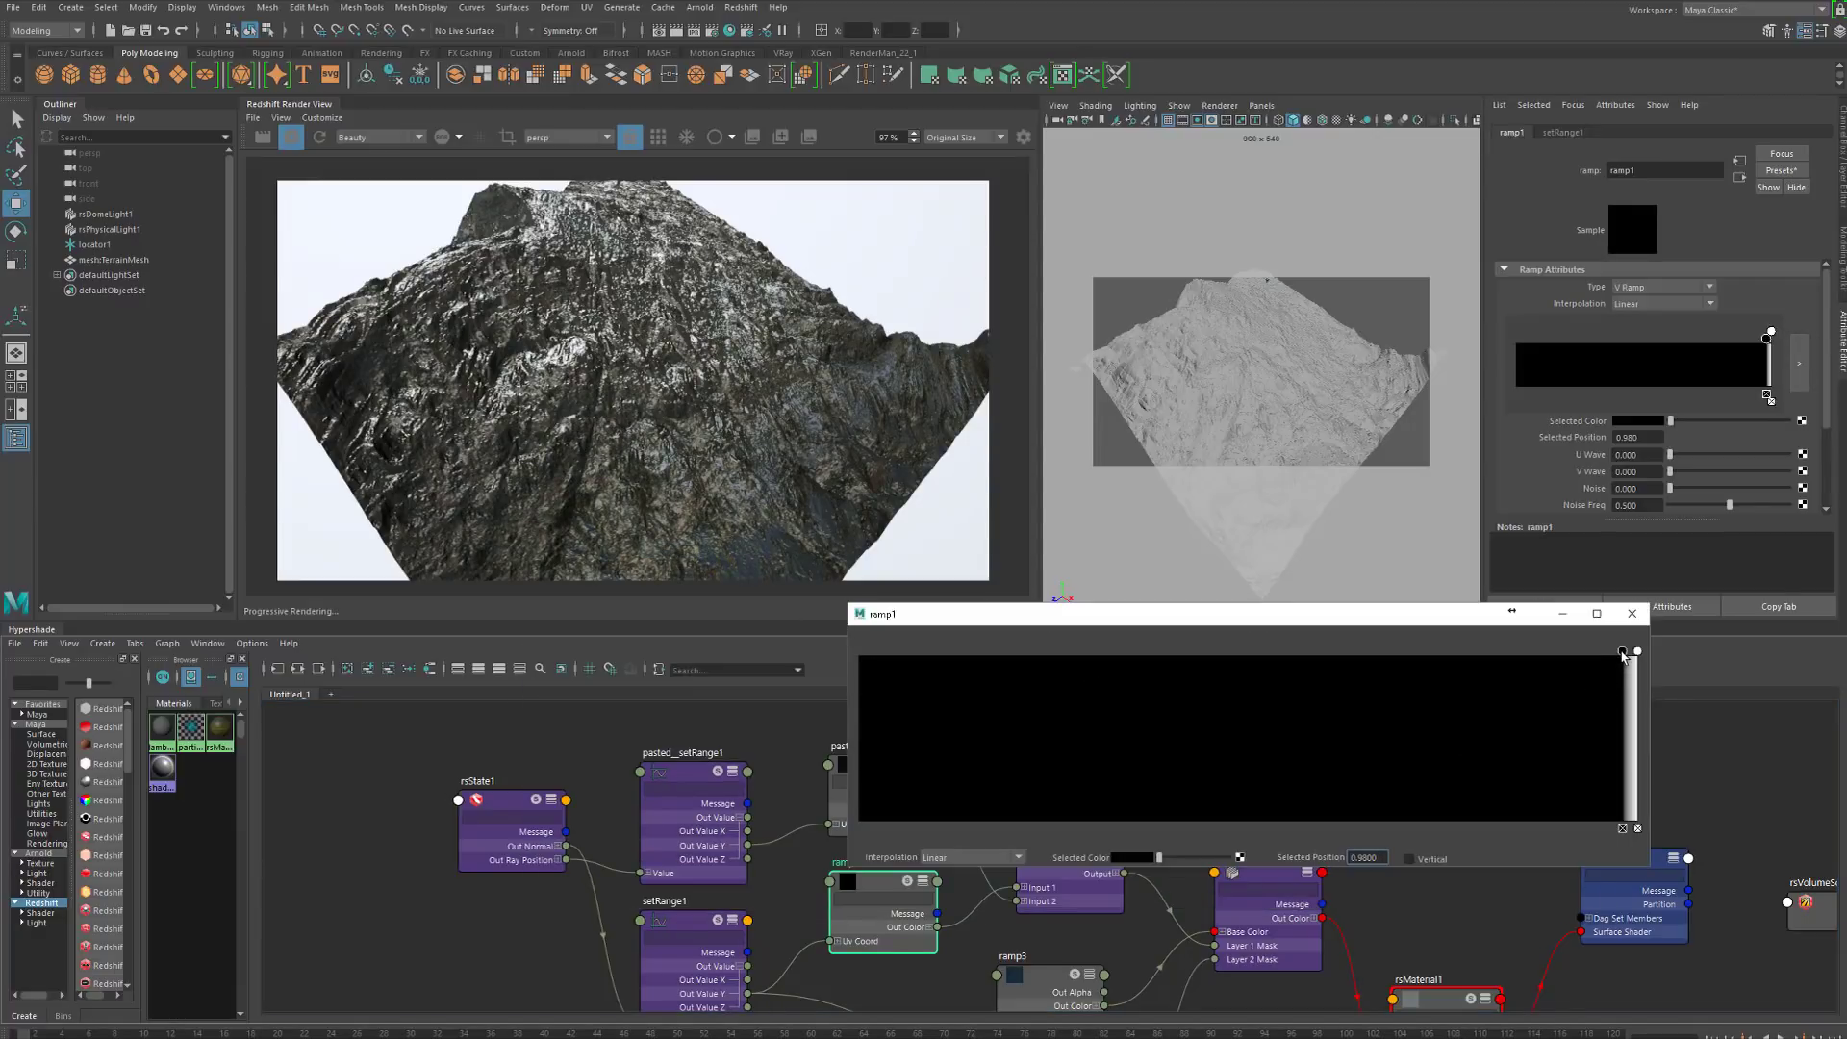
mouse_move(1623, 656)
left_mouse_down()
mouse_move(1421, 658)
mouse_move(1593, 651)
left_mouse_up()
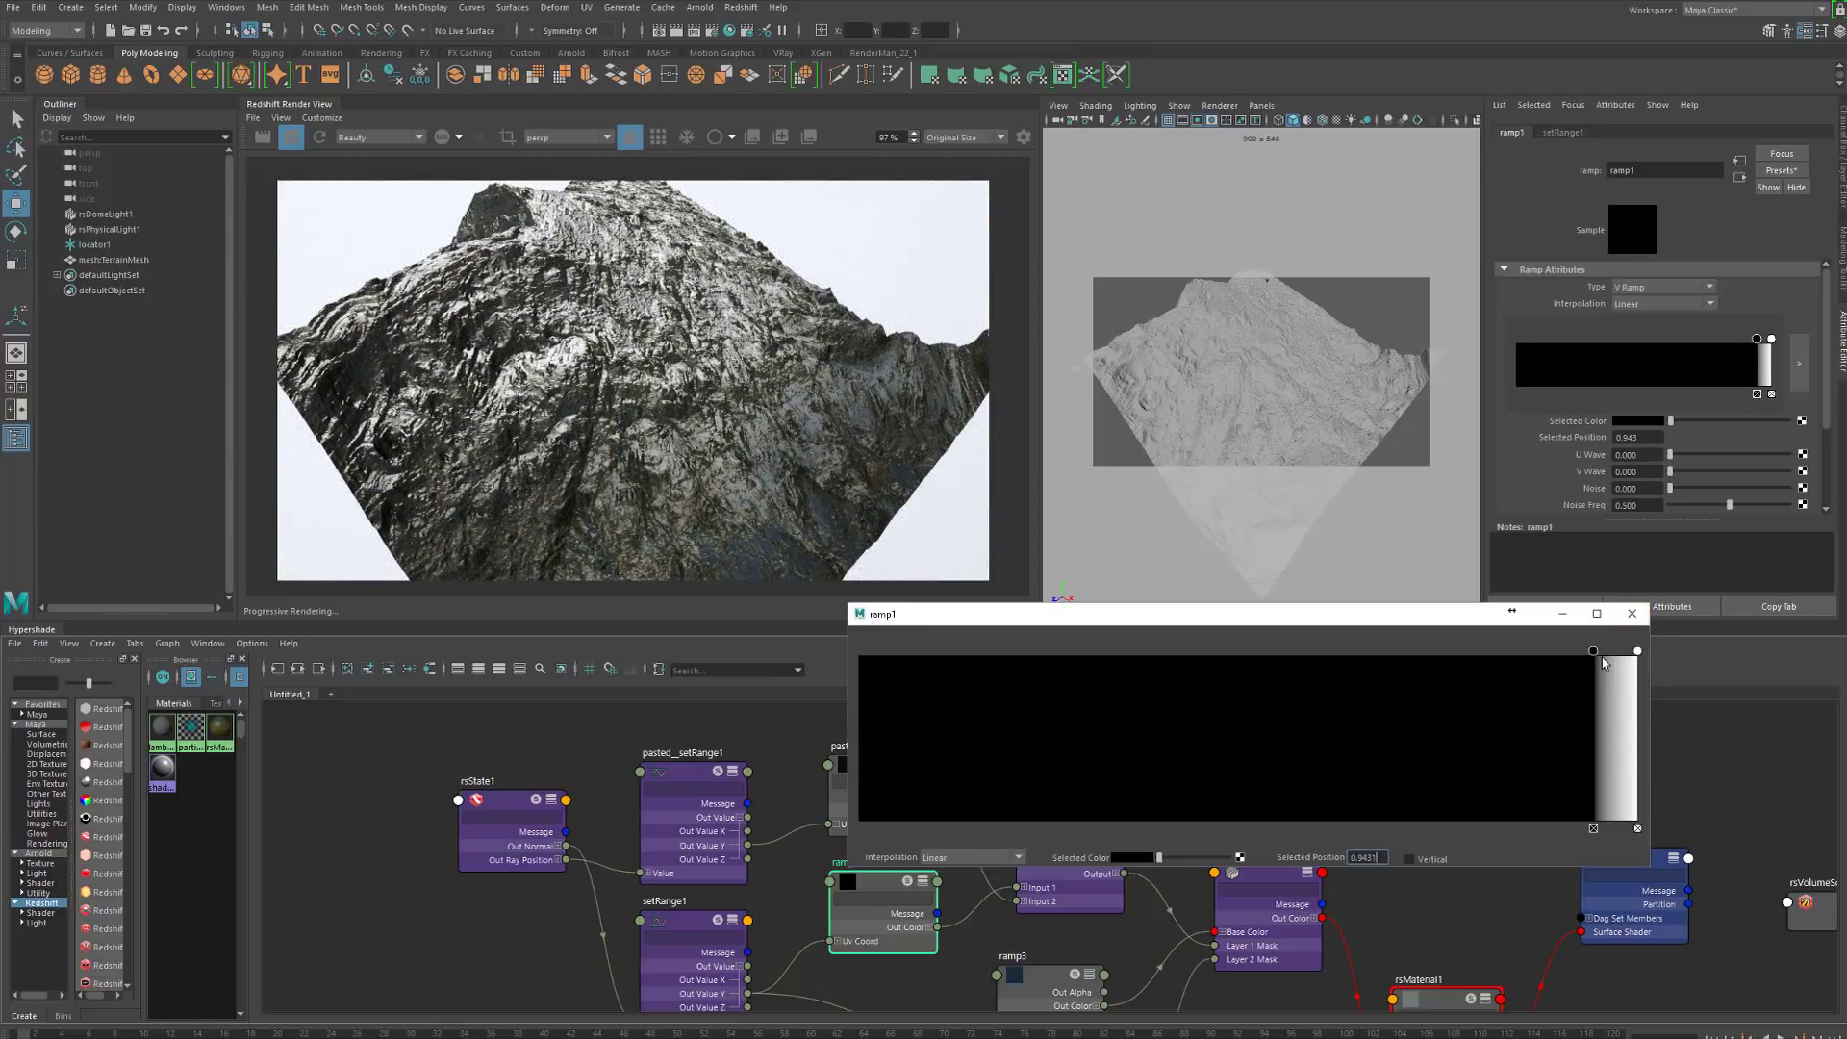
left_click_drag(1603, 653, 1630, 659)
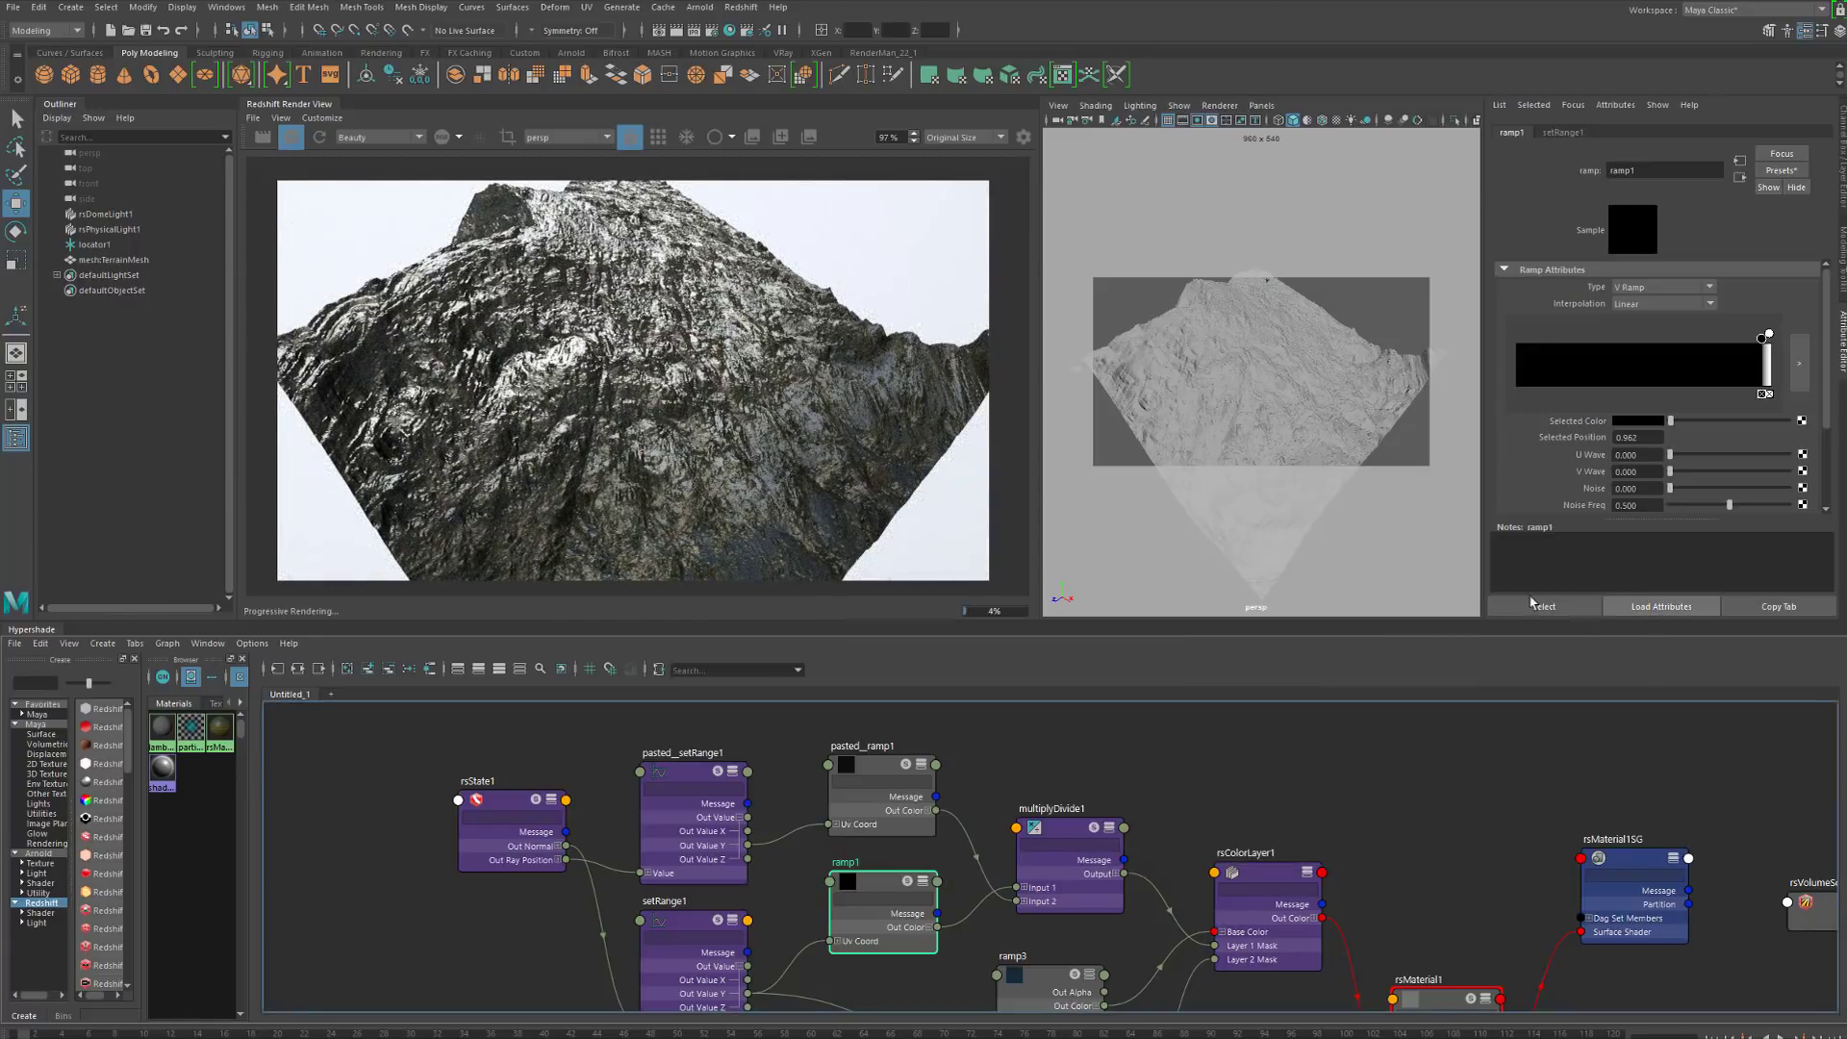
left_click(1631, 612)
left_click_drag(1251, 329, 1268, 425, "alt")
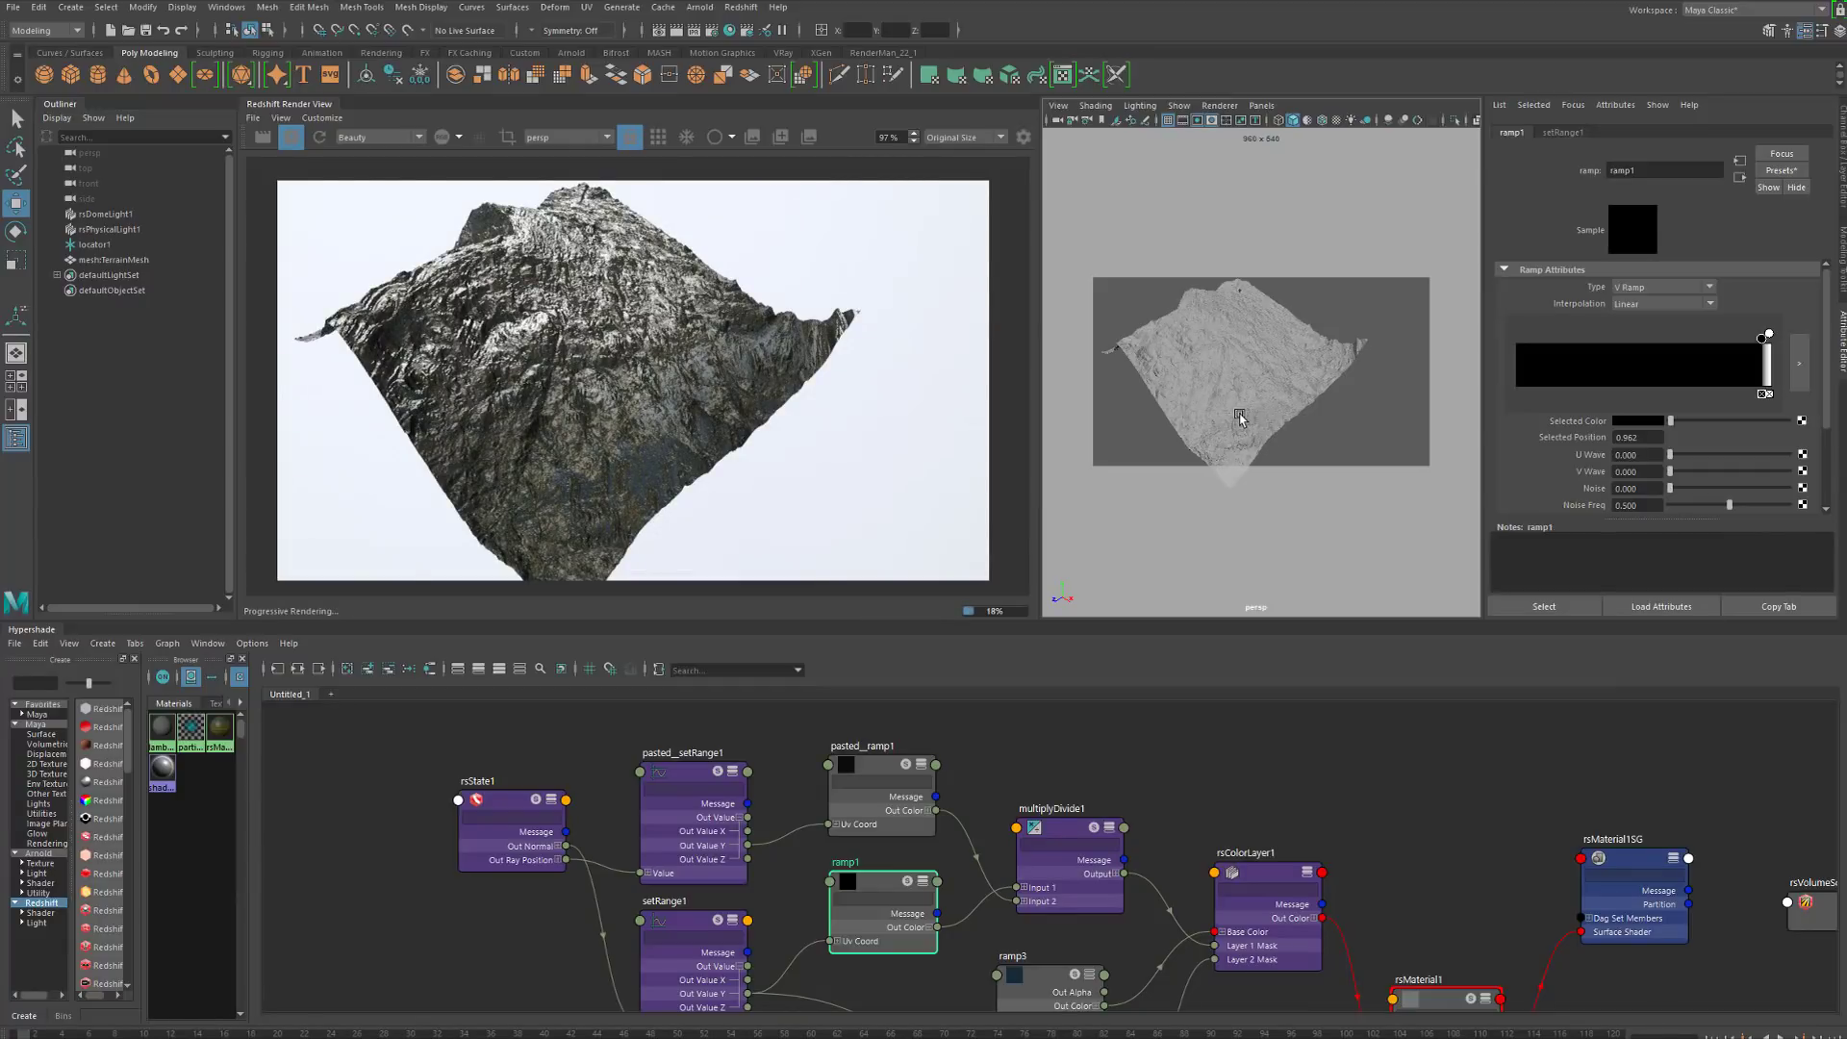
right_click_drag(1201, 369, 1395, 371, "alt")
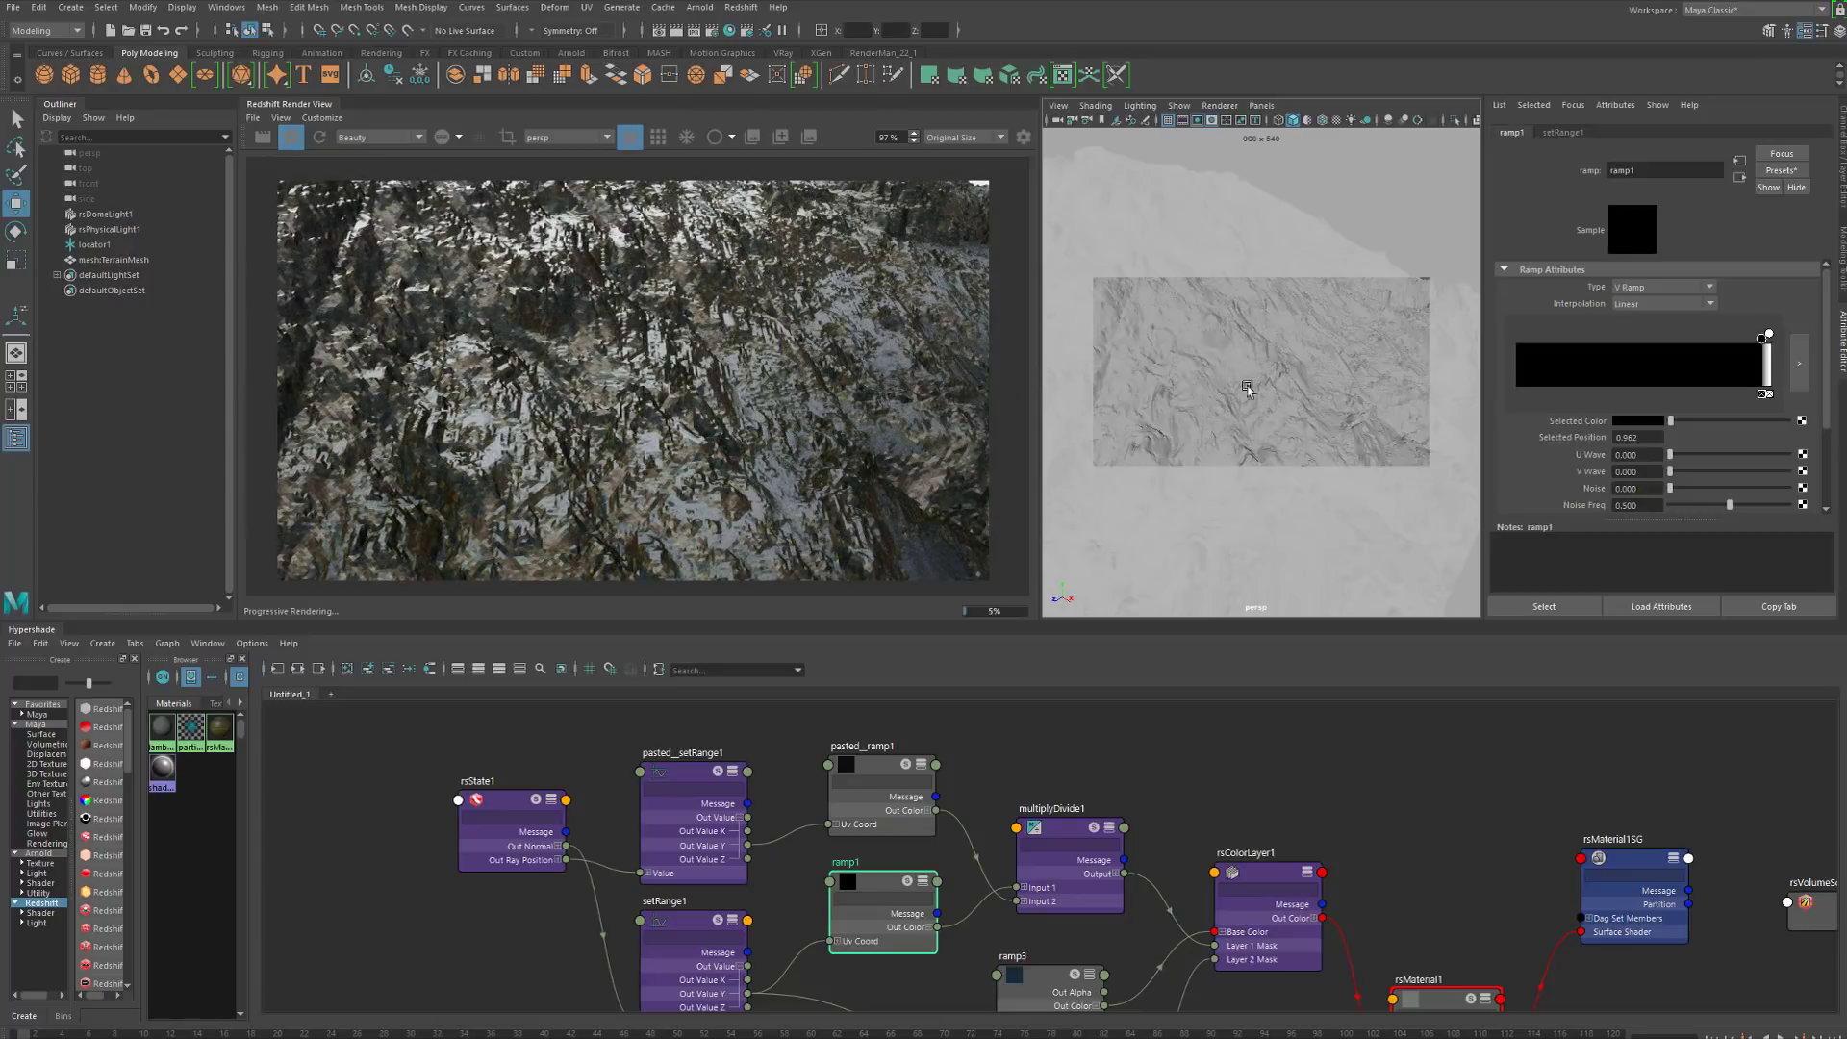
left_click_drag(1280, 346, 1374, 402, "alt")
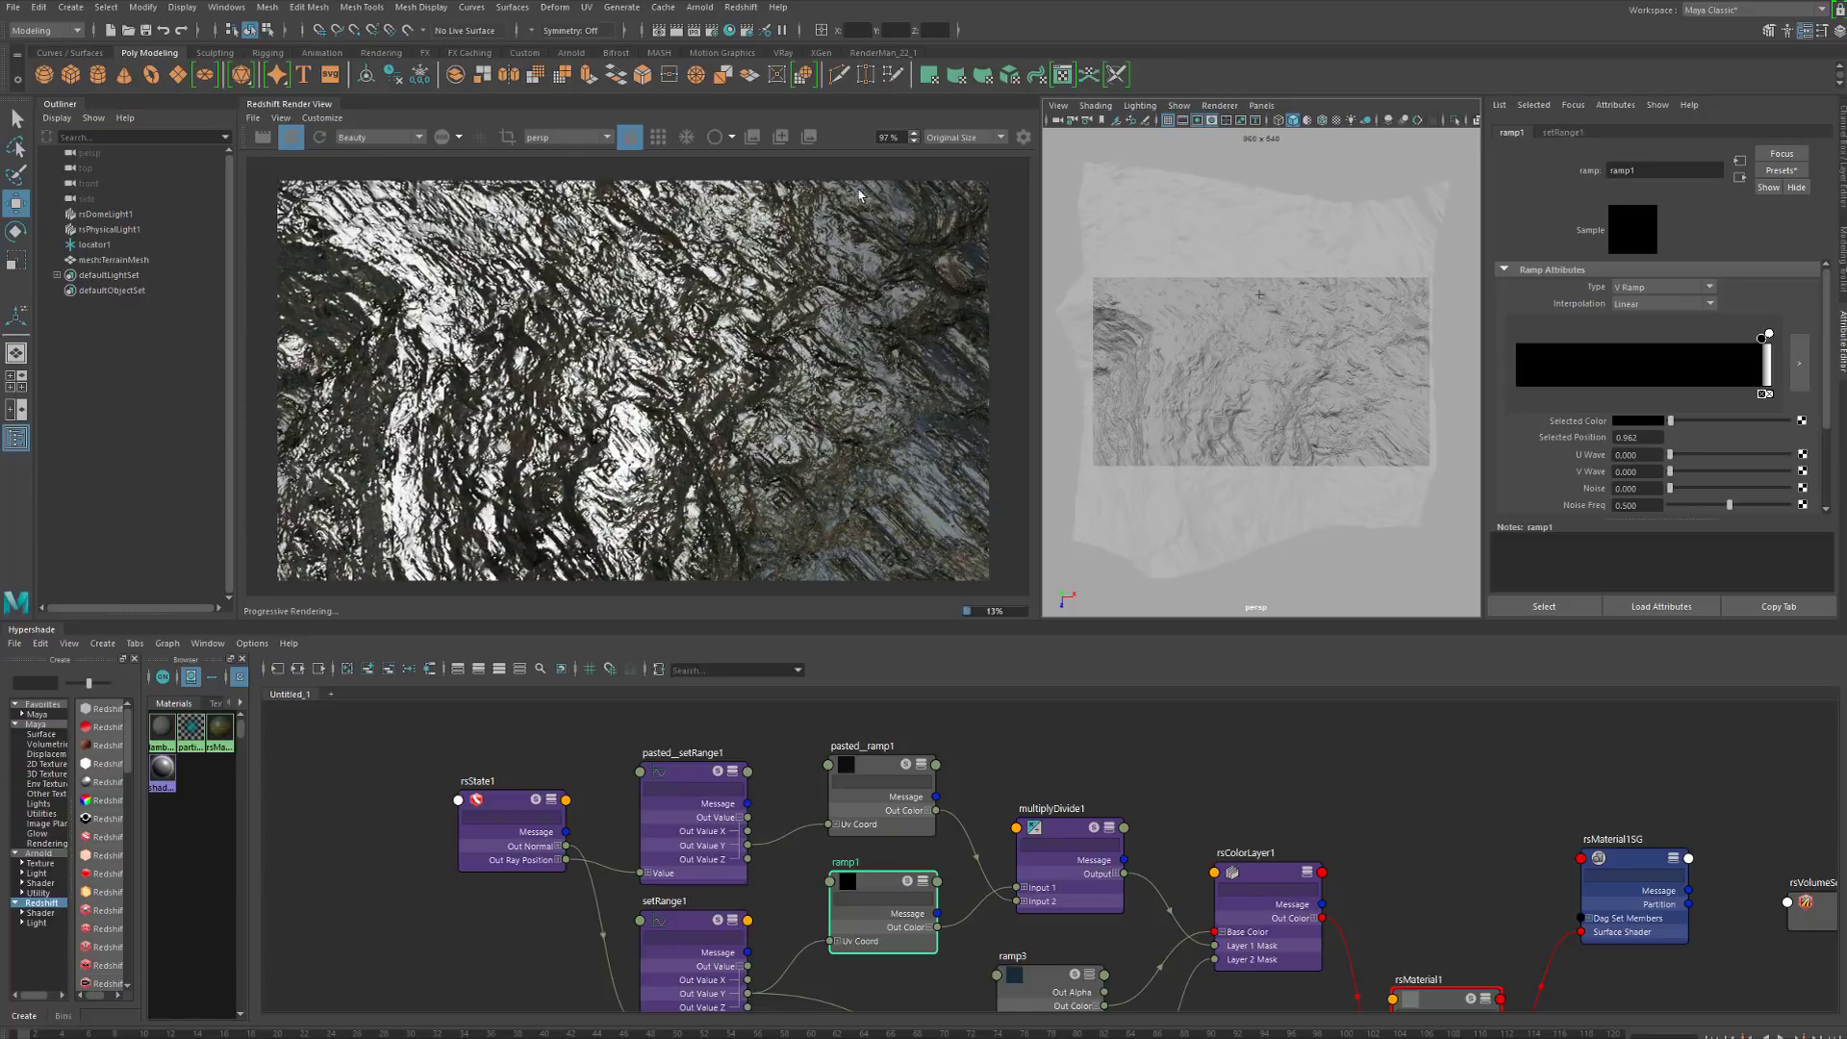
mouse_move(1328, 385)
left_mouse_down("alt")
mouse_move(1228, 309)
mouse_move(1317, 338)
mouse_move(1278, 372)
mouse_move(1308, 363)
left_mouse_up("alt")
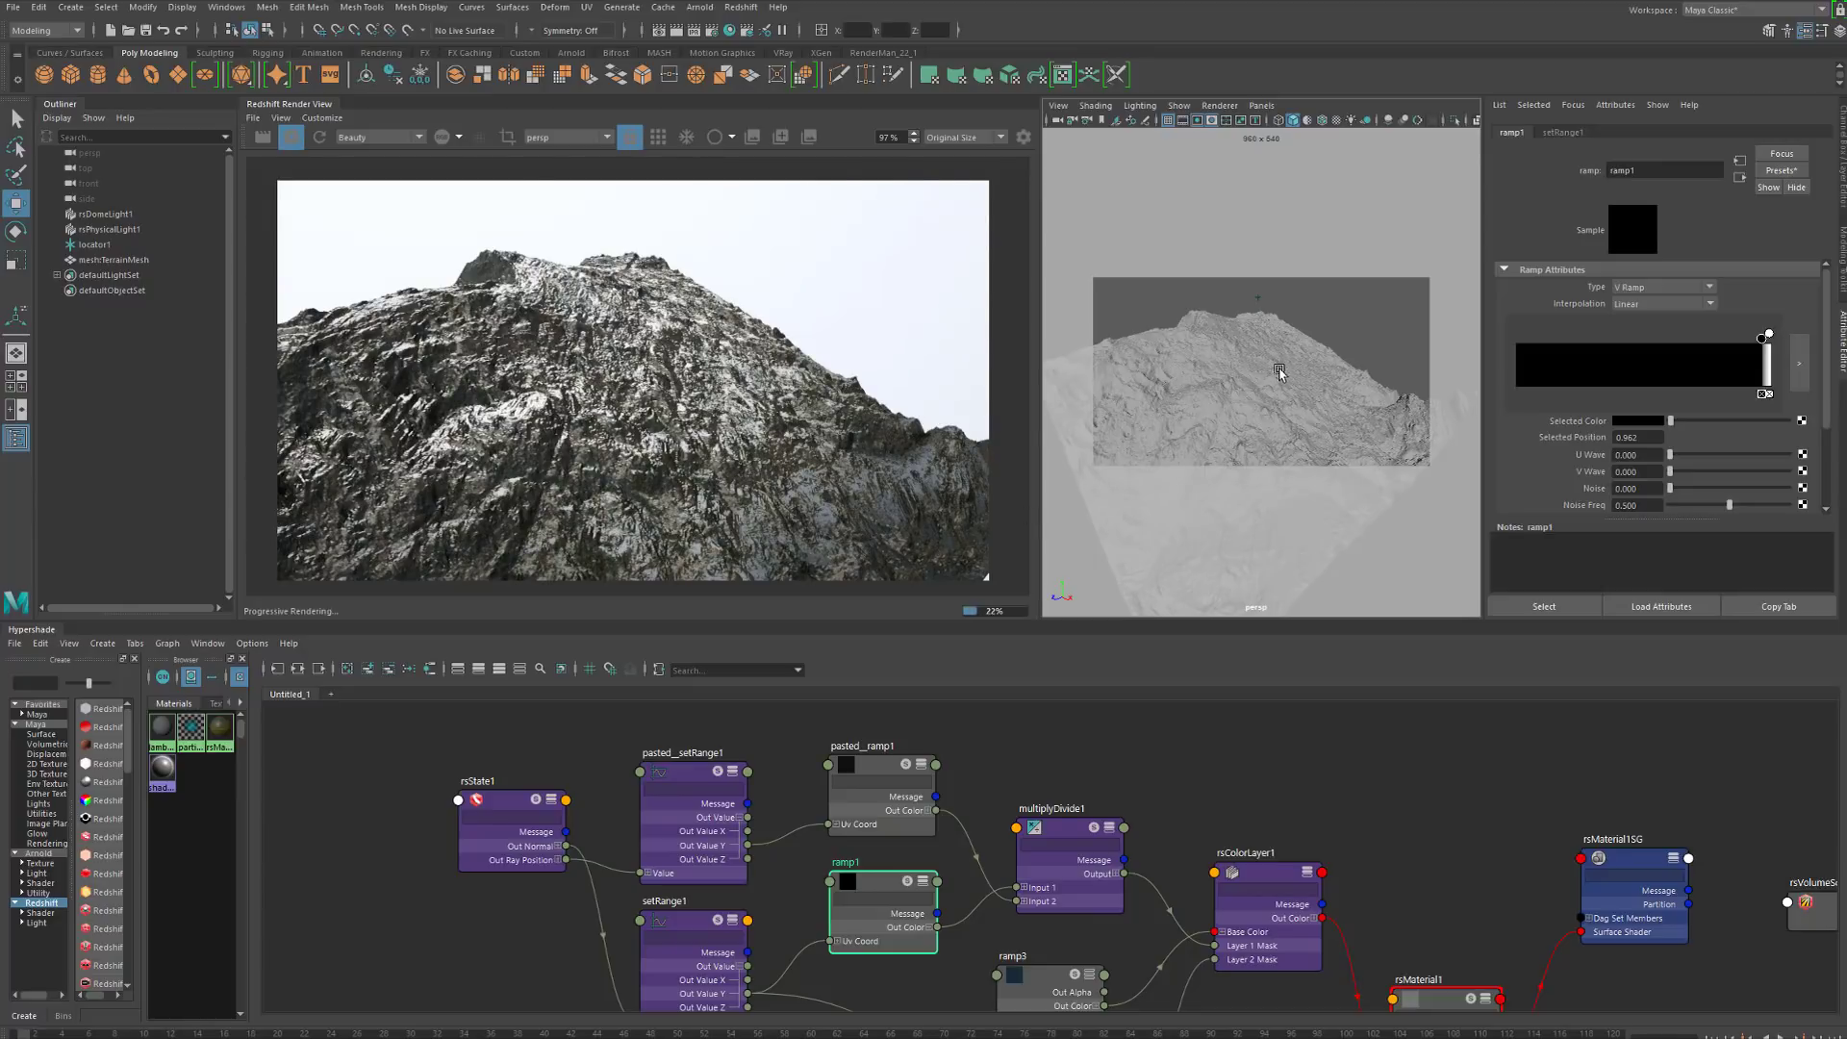
left_click_drag(1270, 363, 1290, 379, "alt")
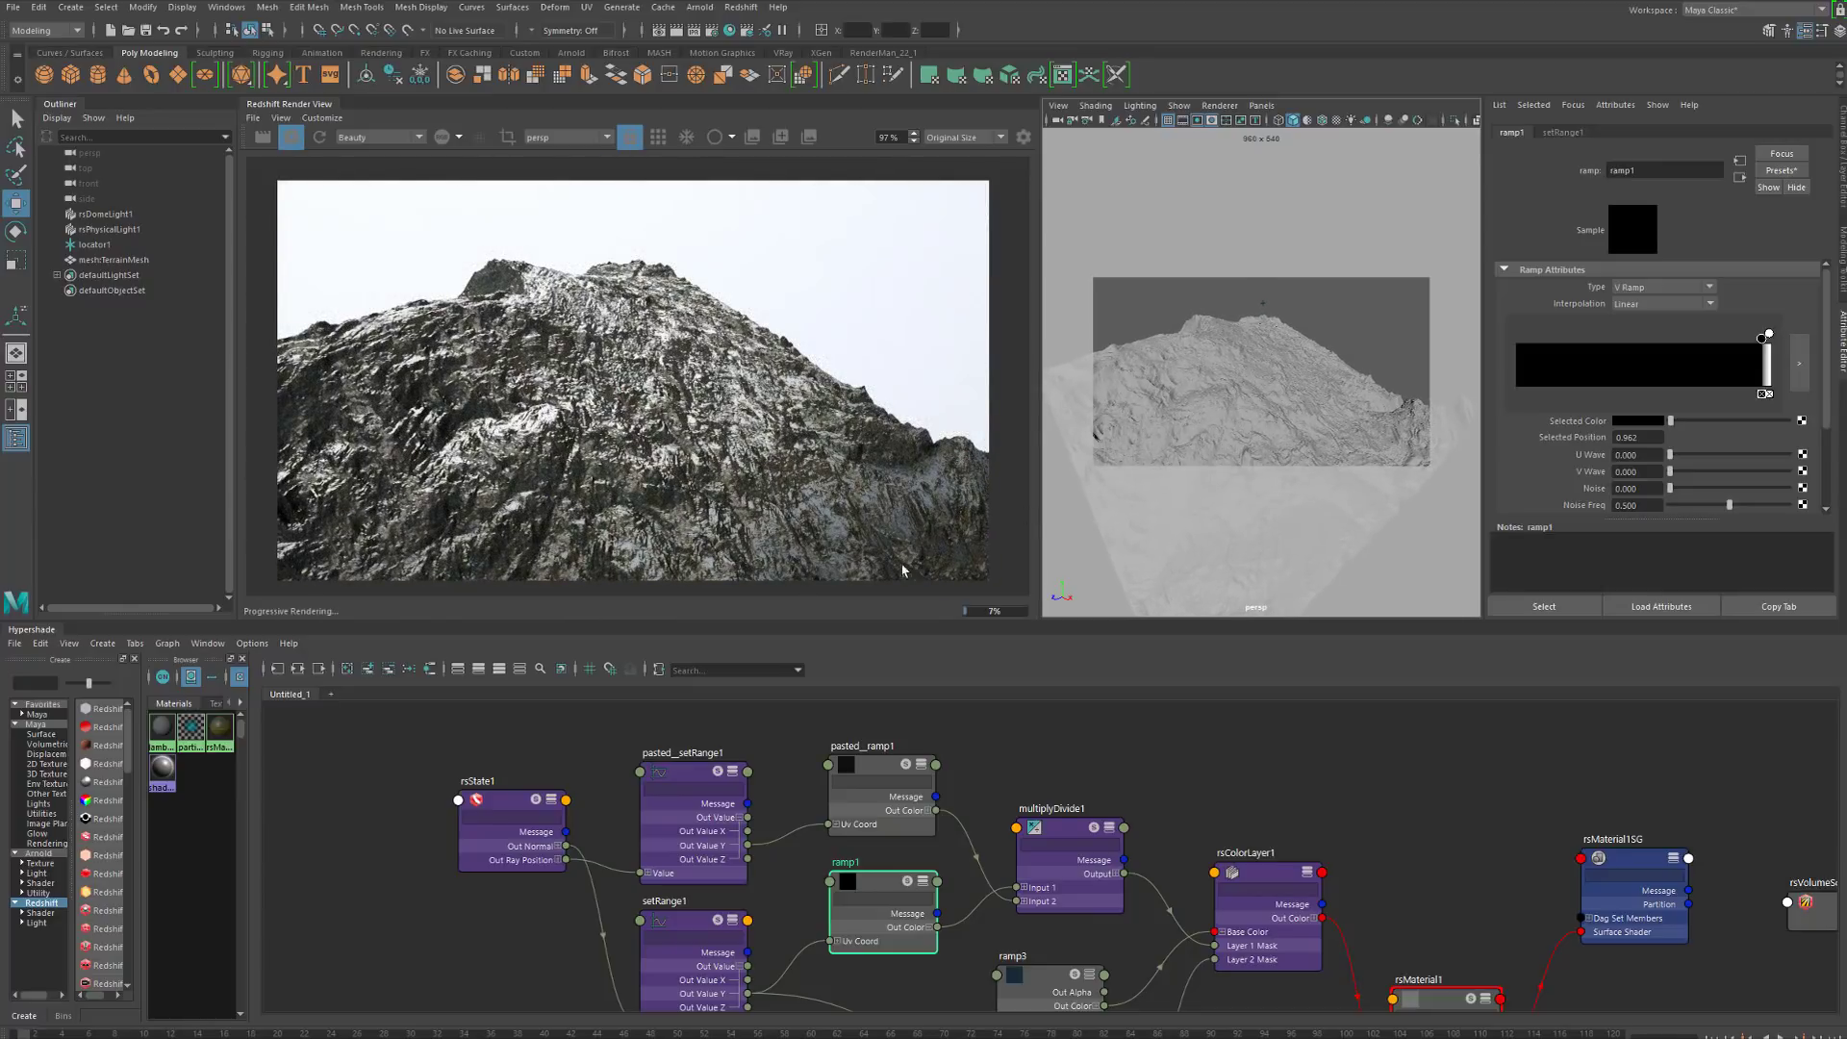
Raise the attenuation of the rsVolumeScattering1 node to 0.01 and then to 0.1
middle_click_drag(1461, 882, 1303, 804, "alt")
left_click(1657, 843)
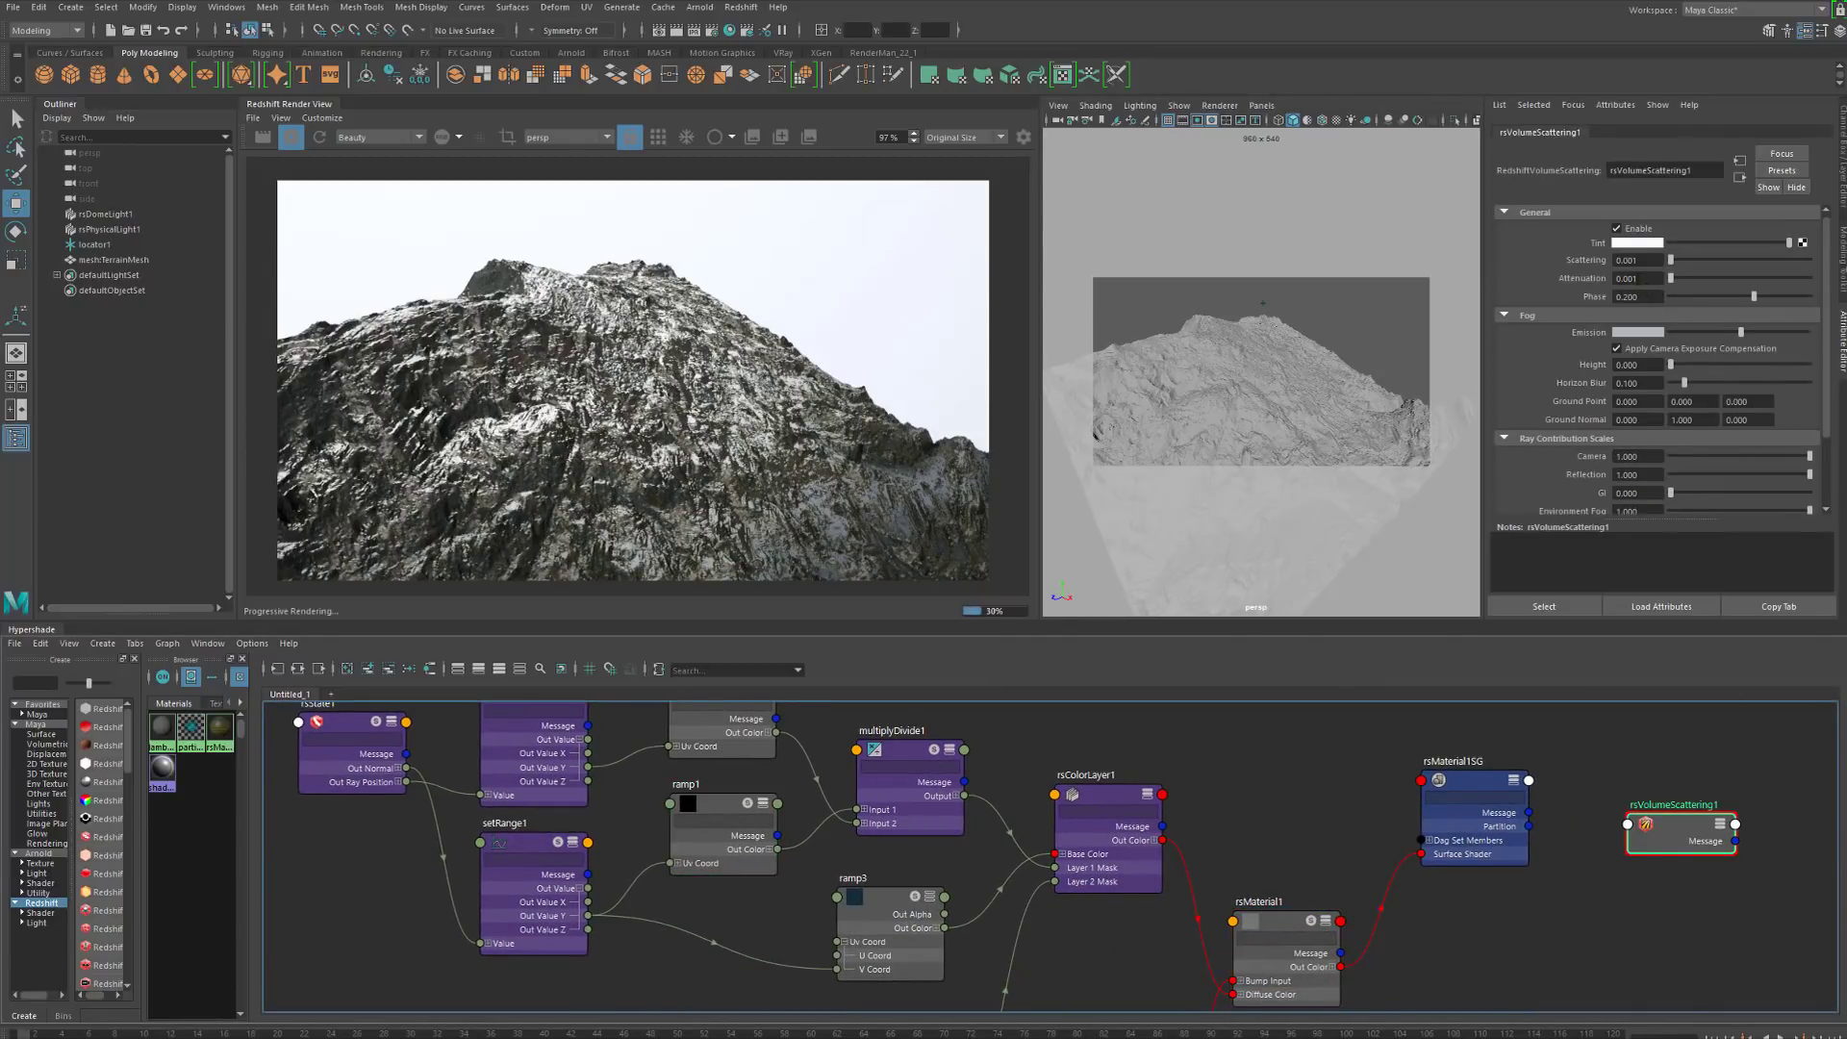
left_click(1634, 279)
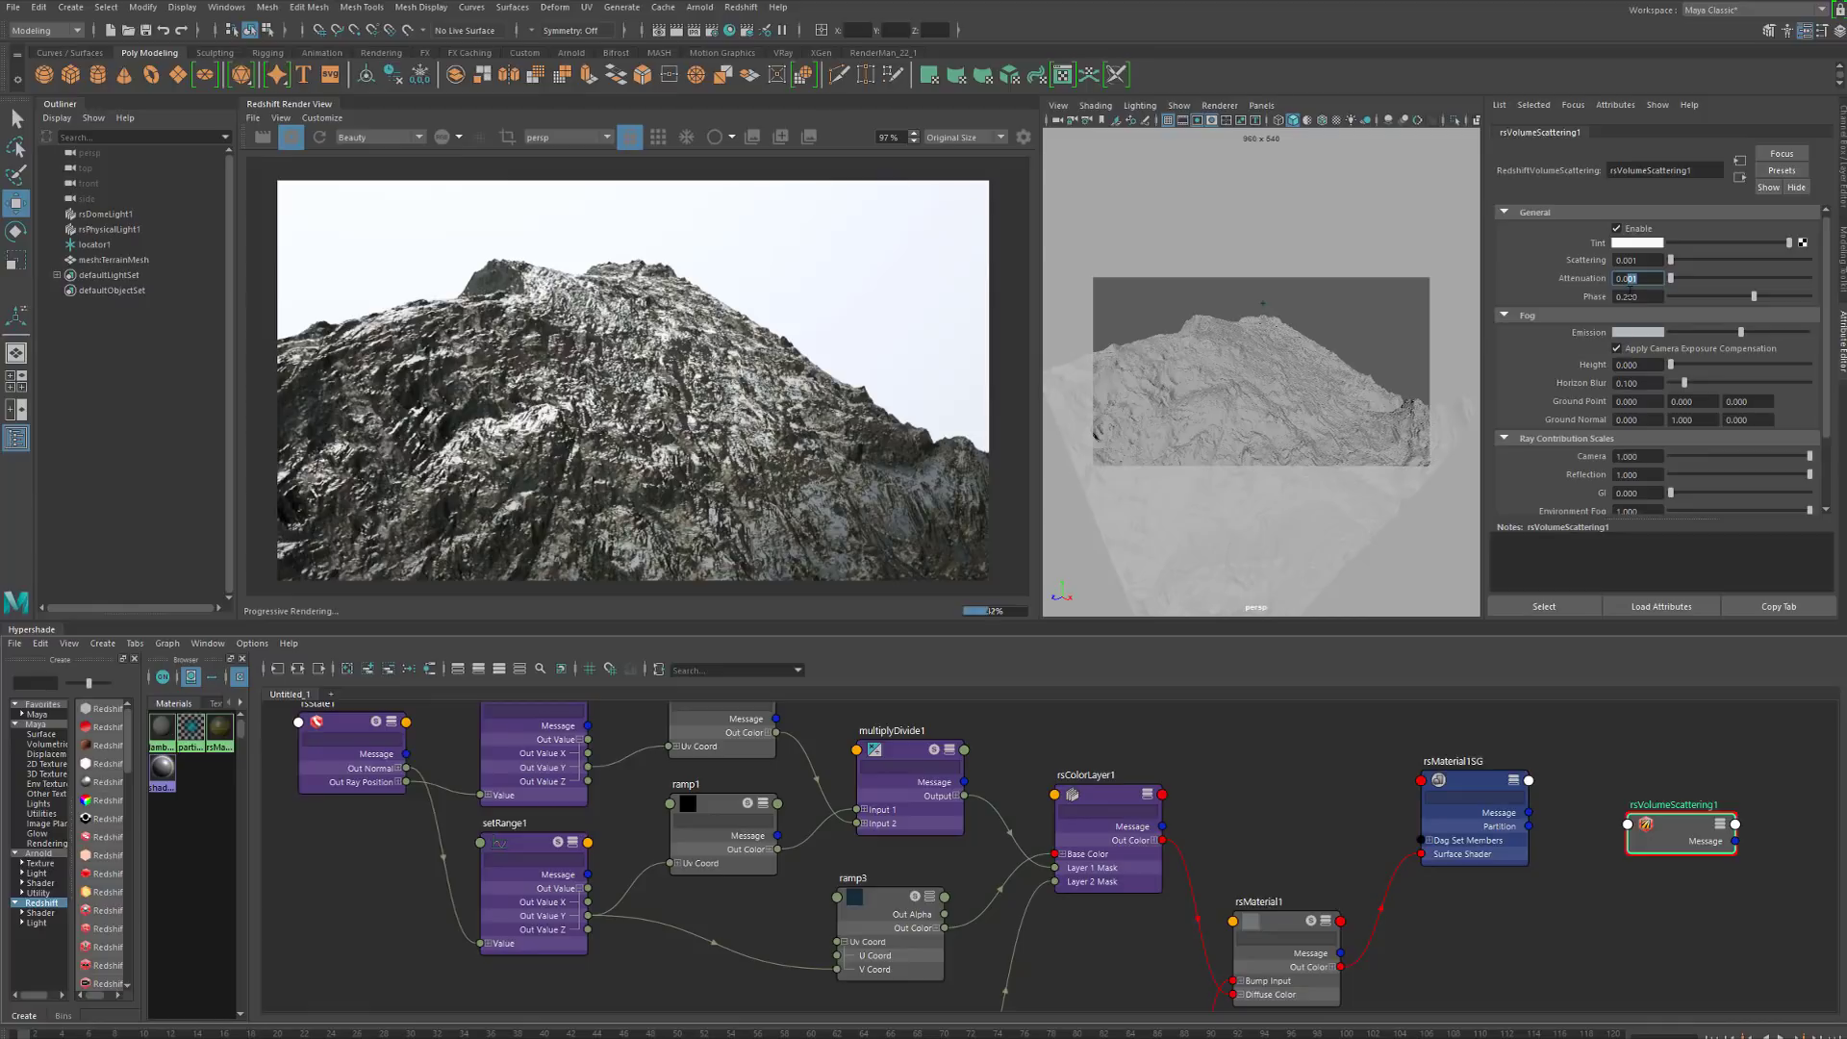
type("0.01")
key("Return")
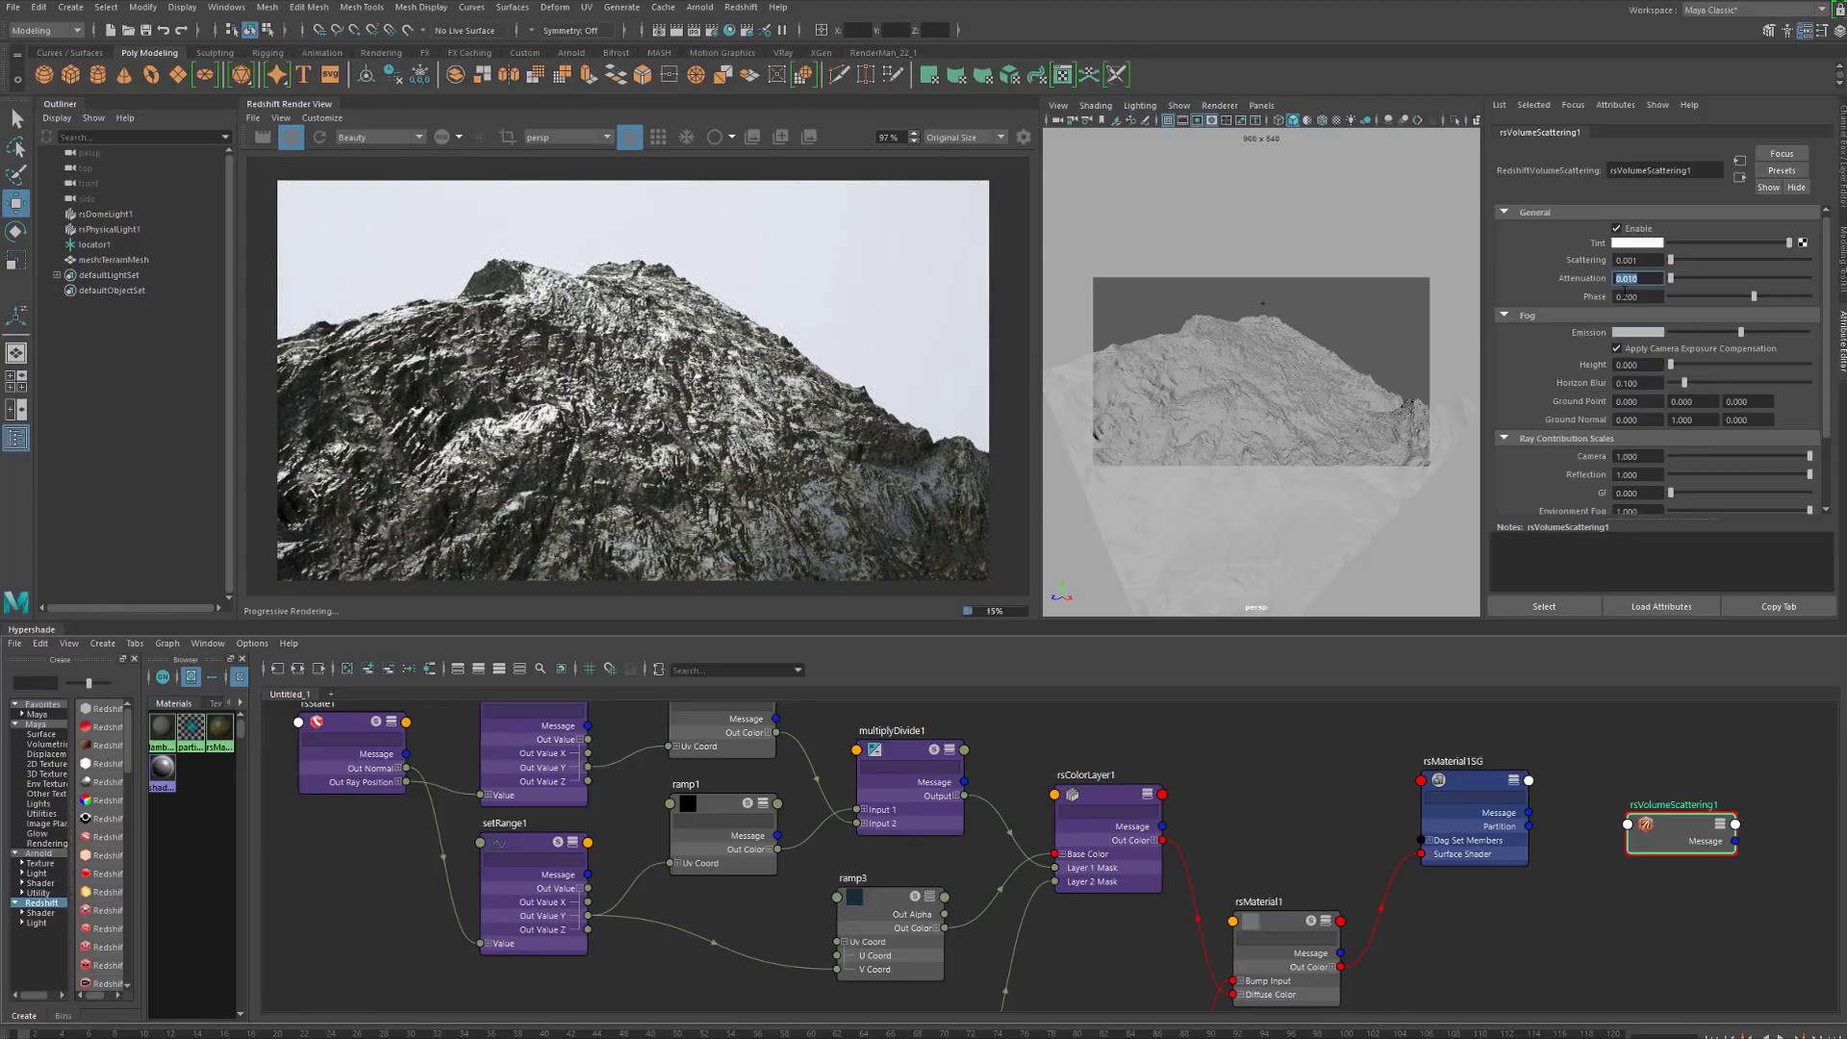
type("0.1")
key("Return")
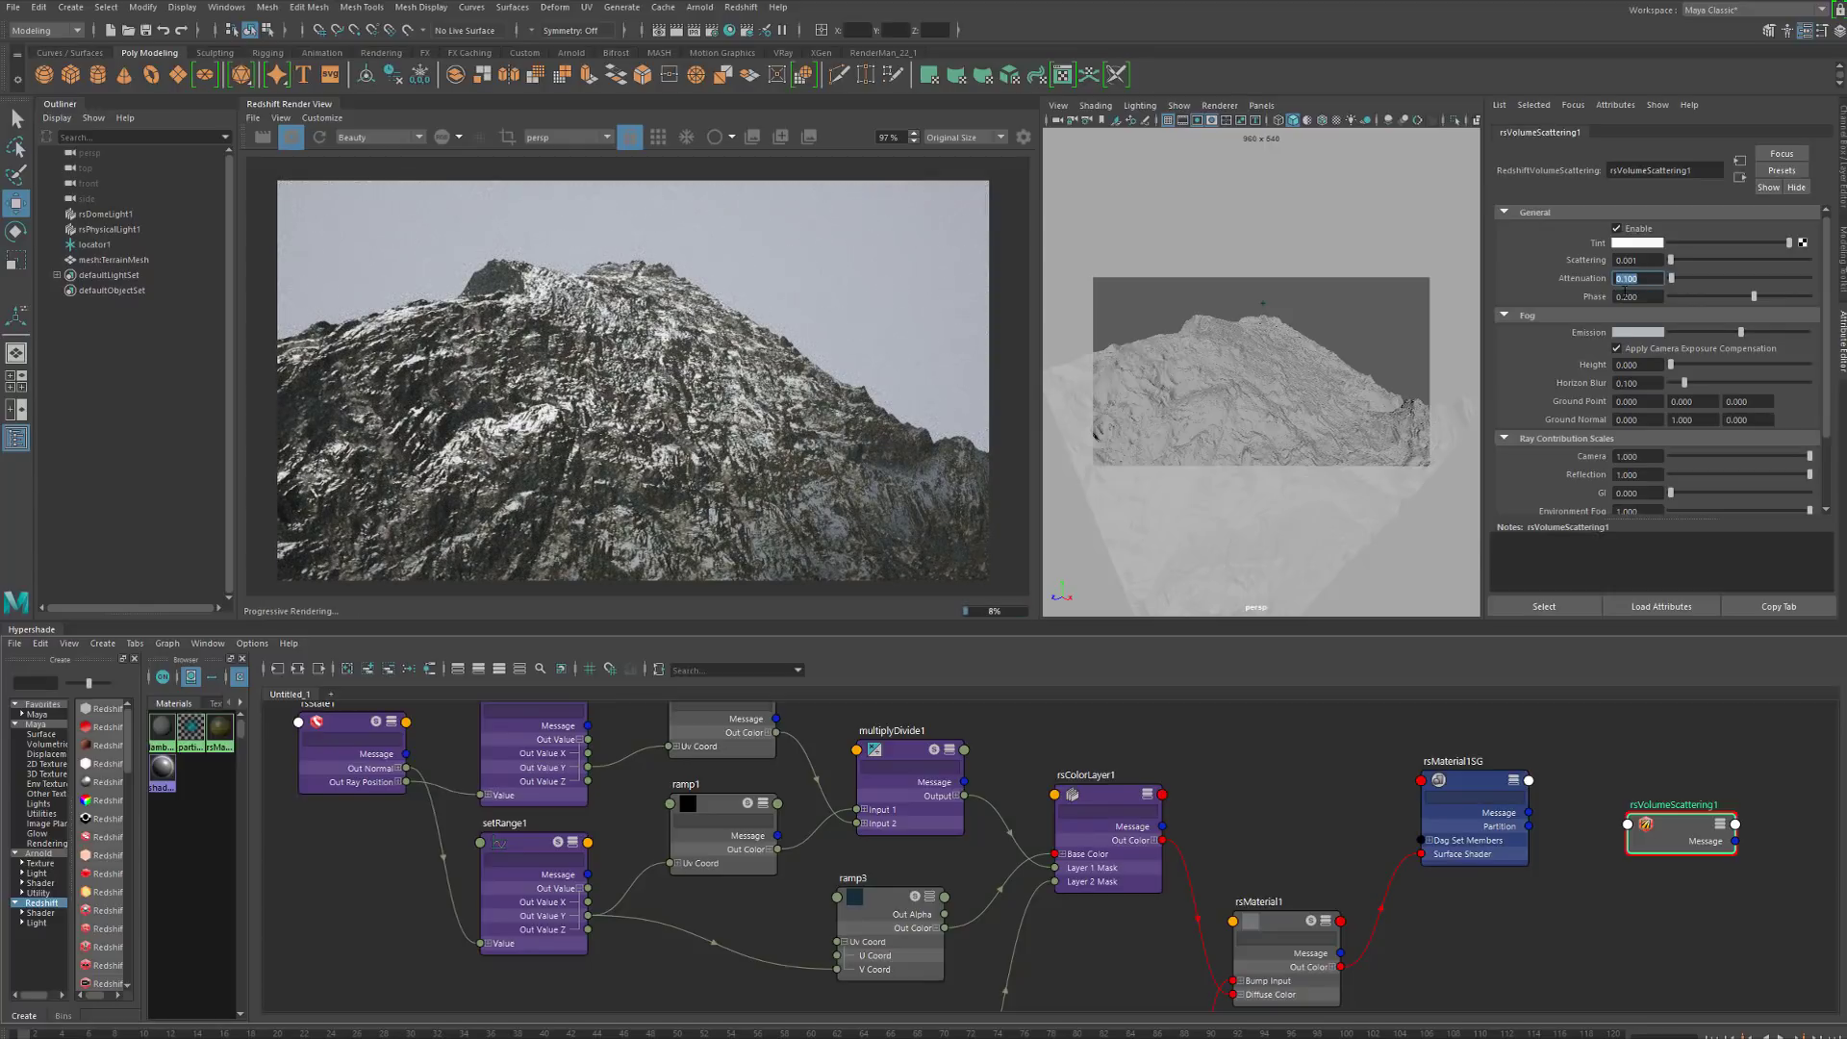
Try stronger volume scattering attenuation values of 0.5, 0.3 and 0.45
type("0.5")
key("Return")
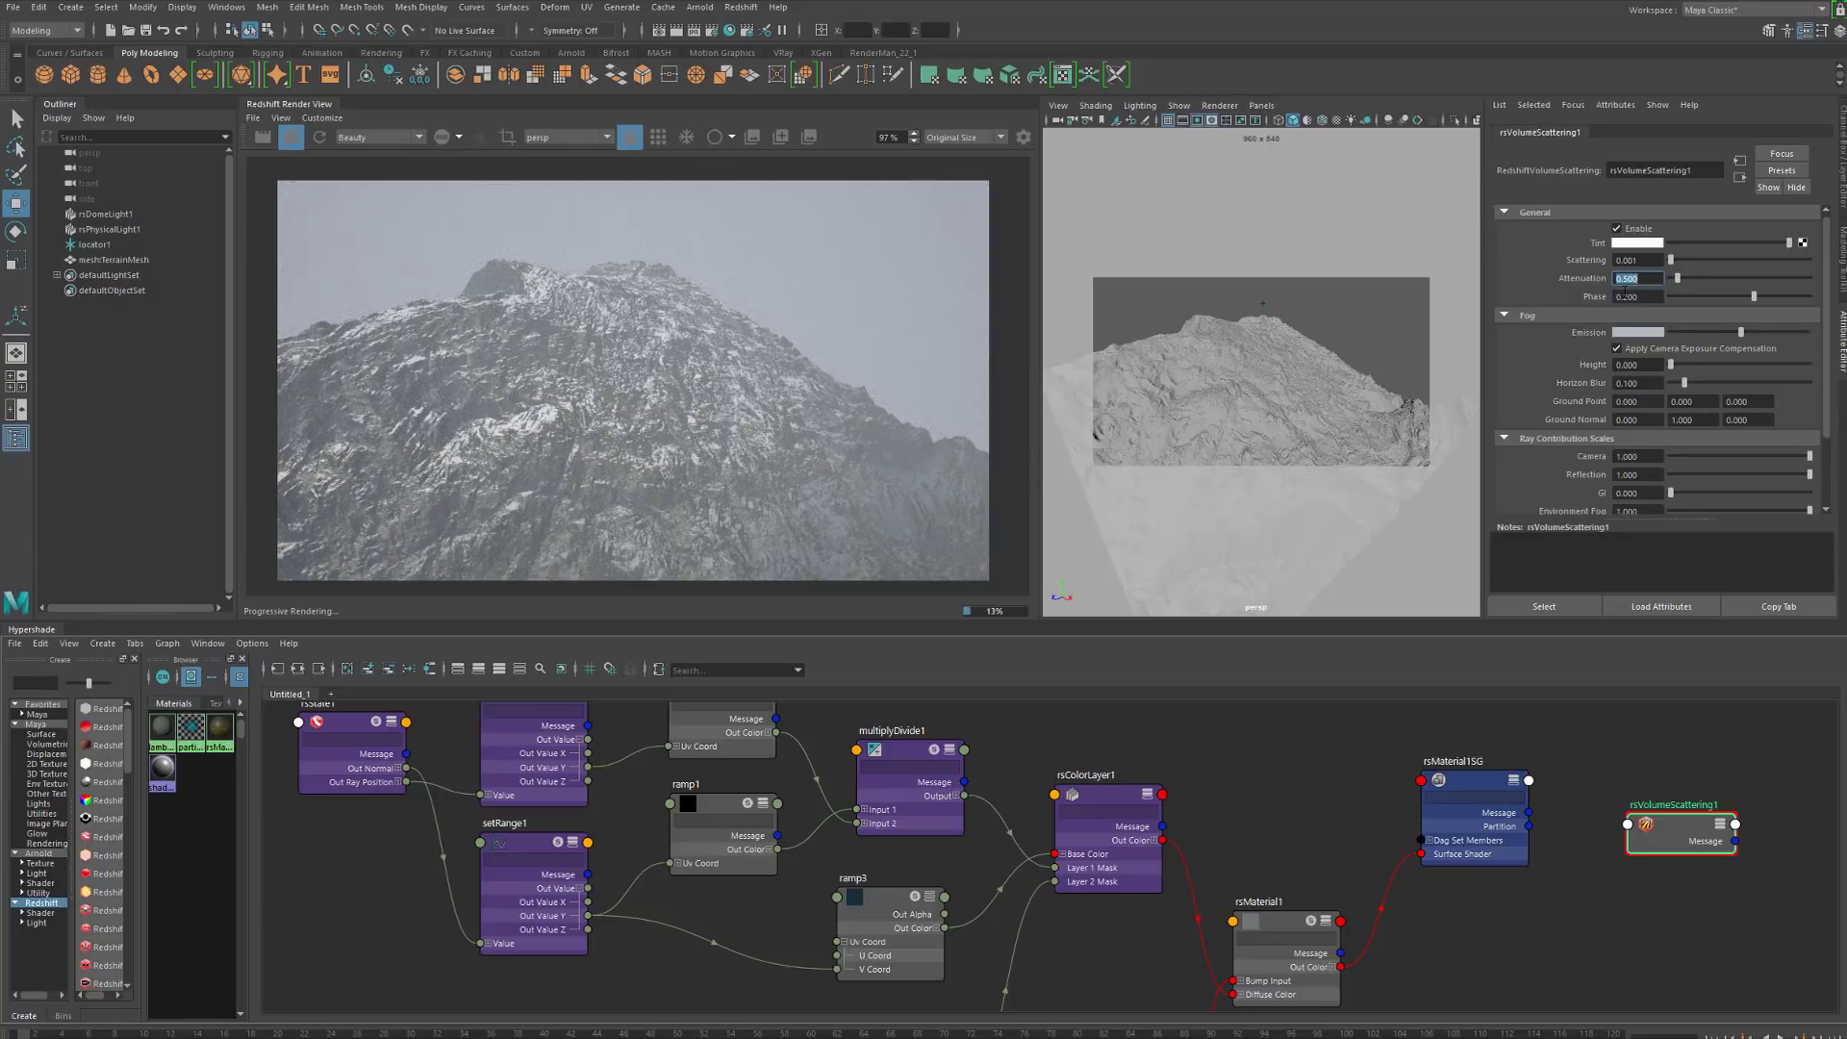
type("0.3")
key("Return")
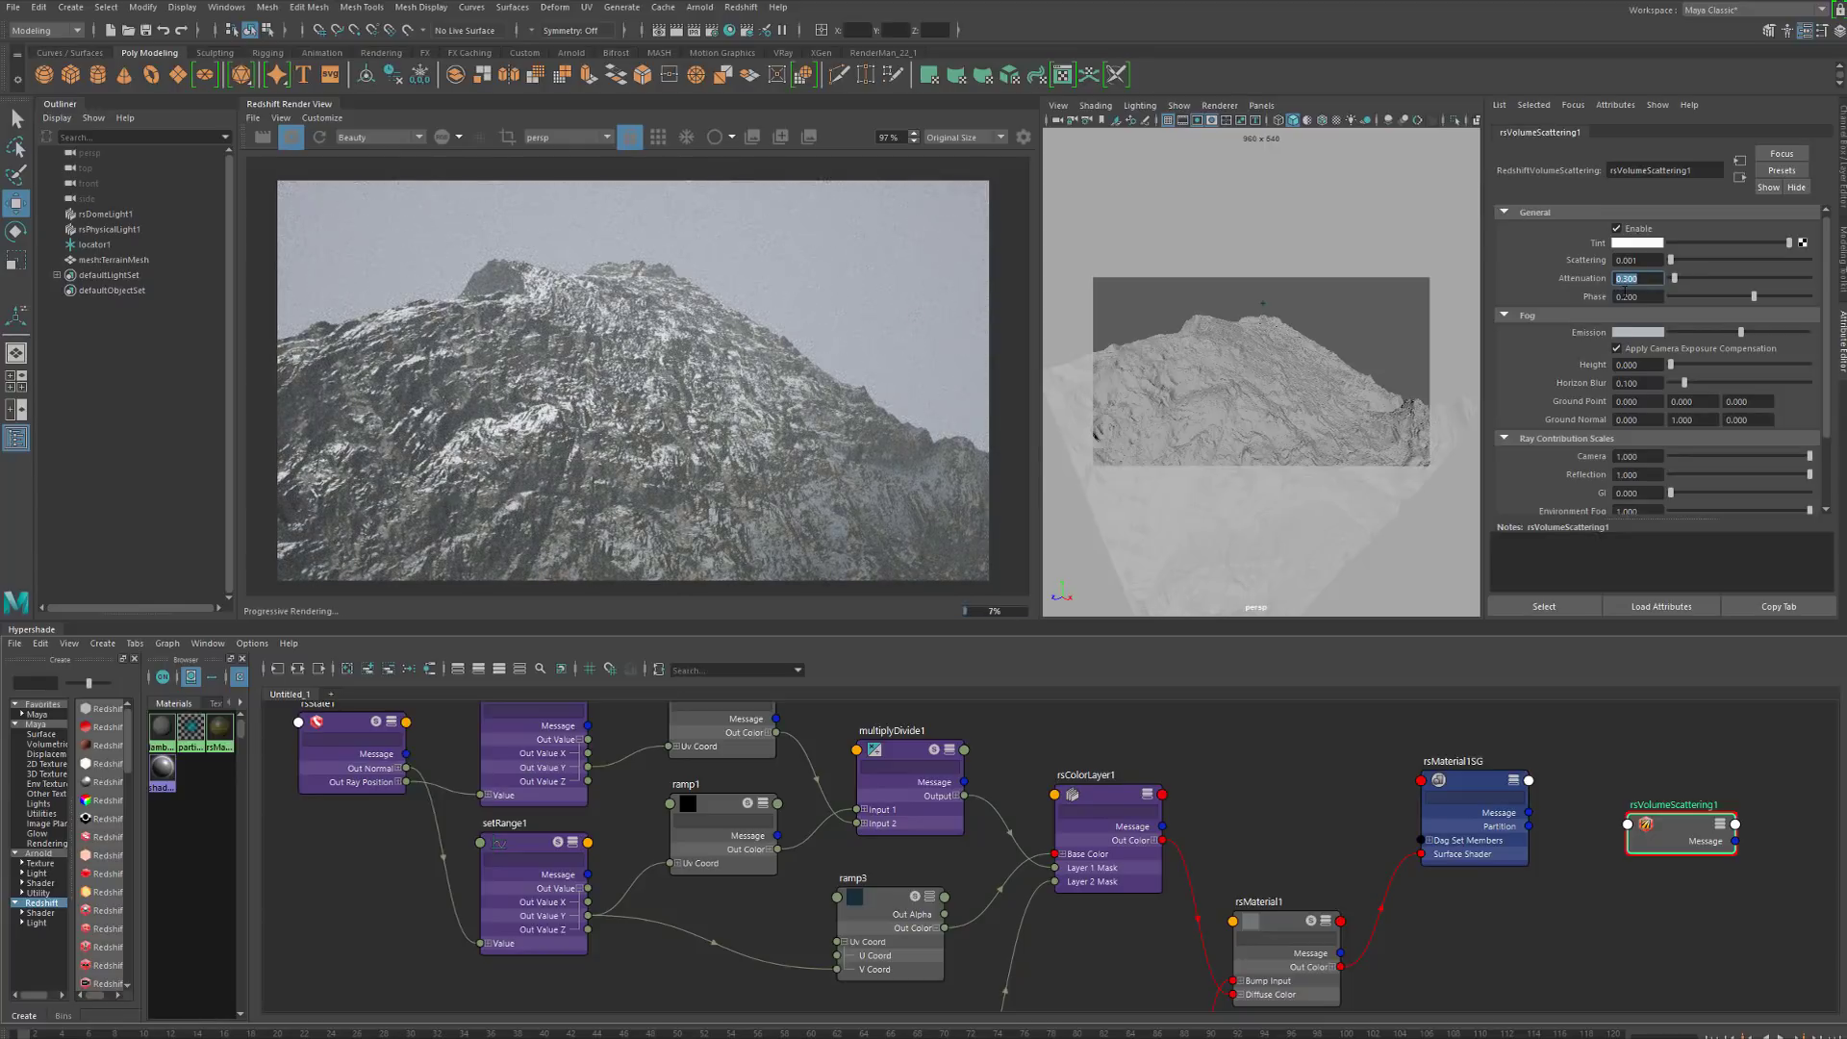
type("0.45")
key("Return")
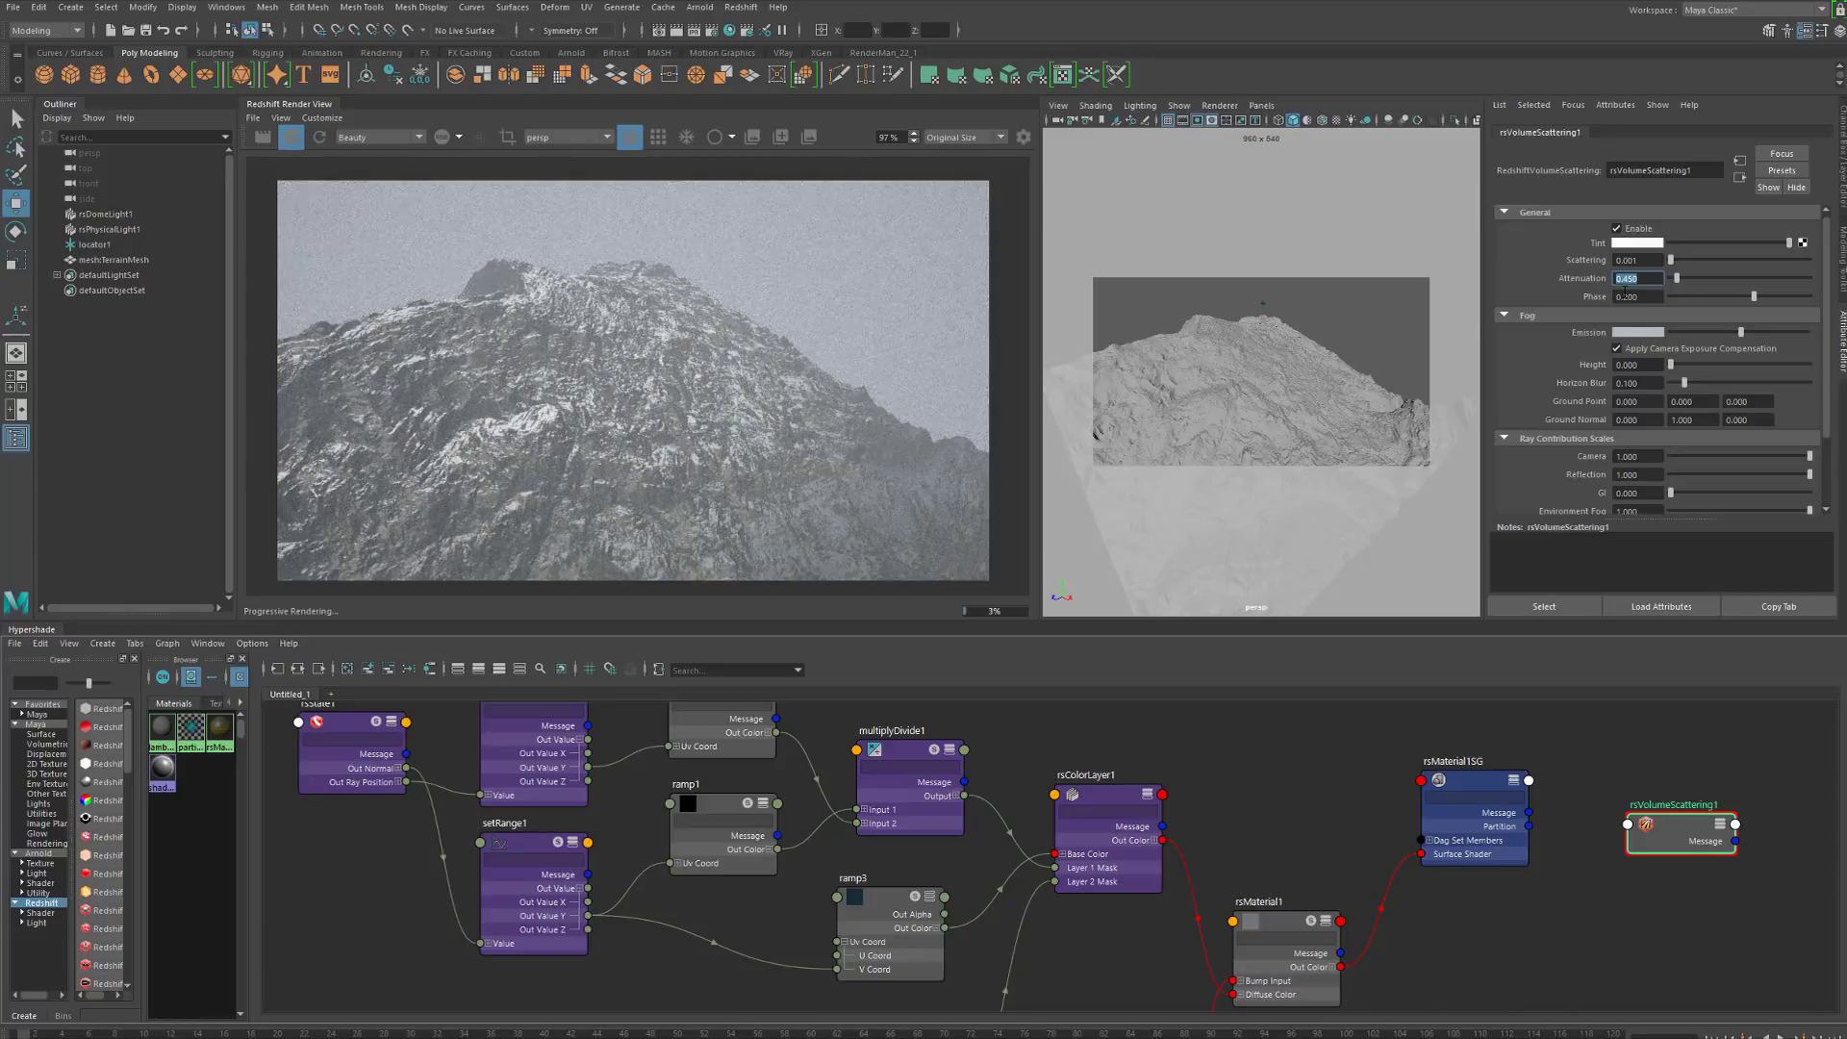
Reduce the volume scattering attenuation to 0.25 and then to 0.2
key("BackSpace")
type(".25")
key("Return")
type(".2")
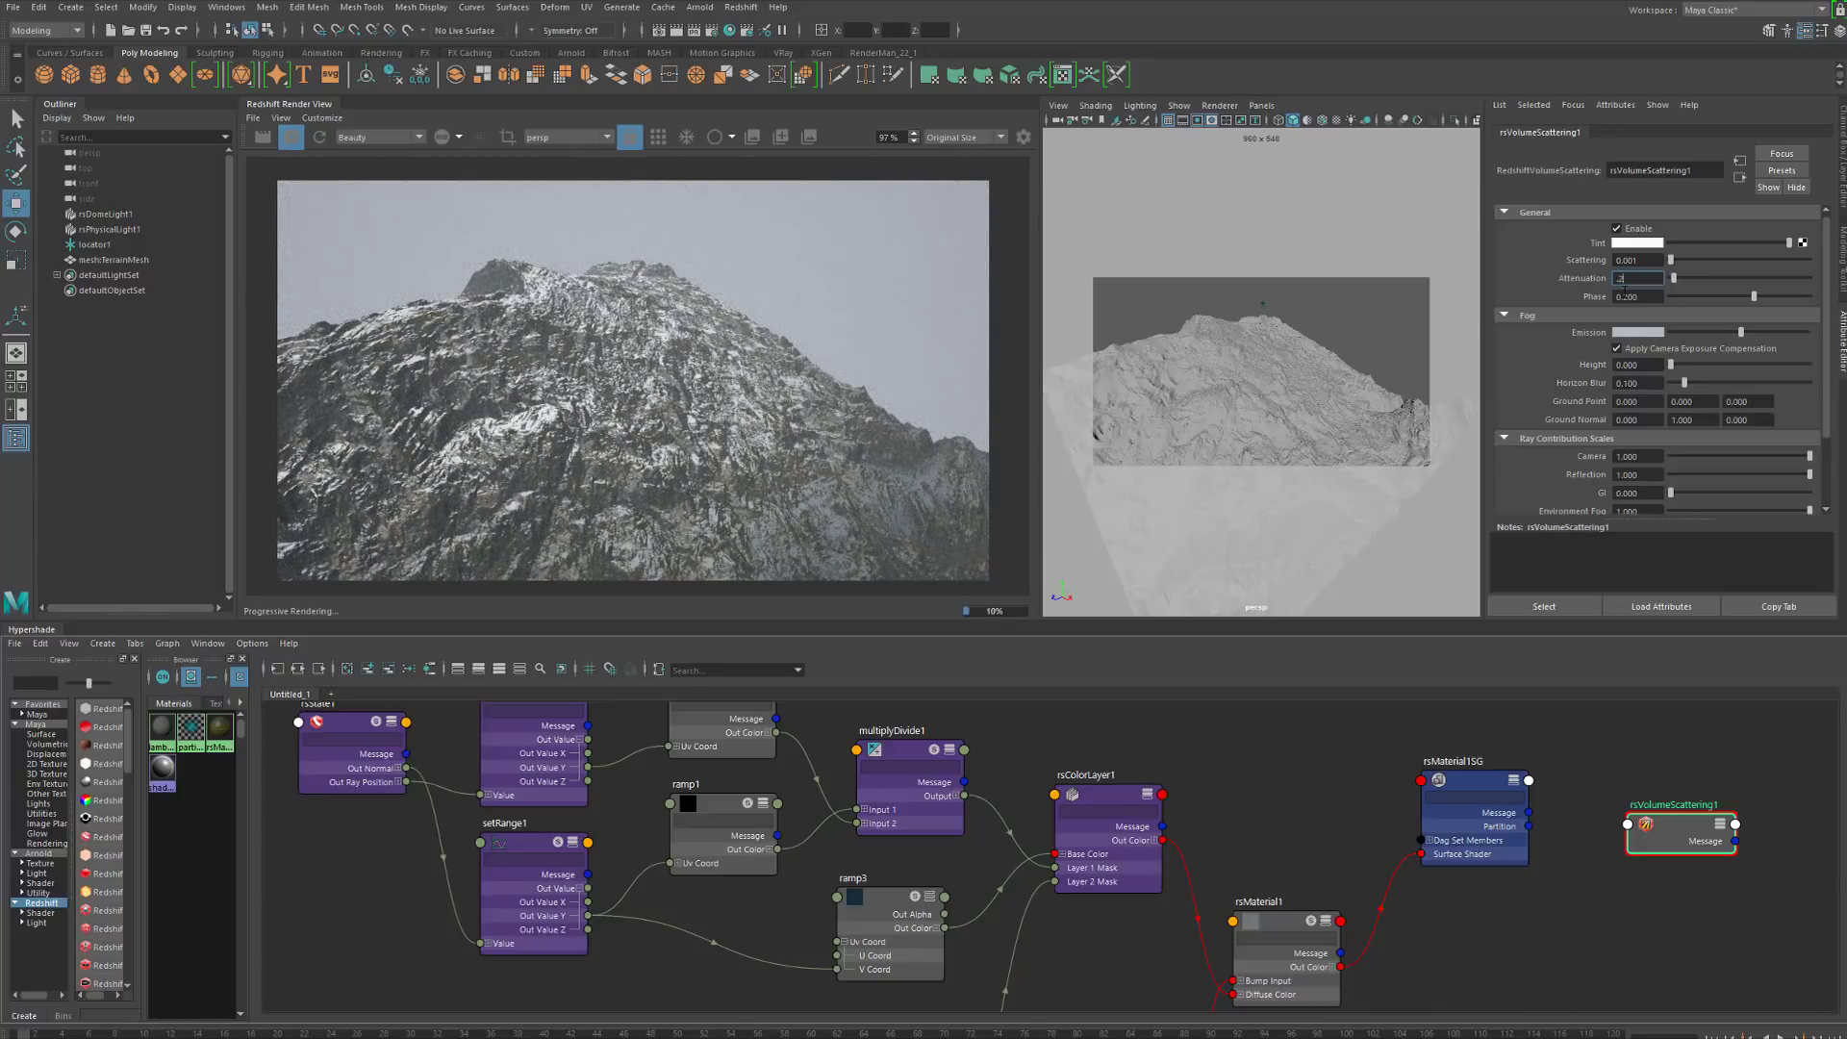
key("Return")
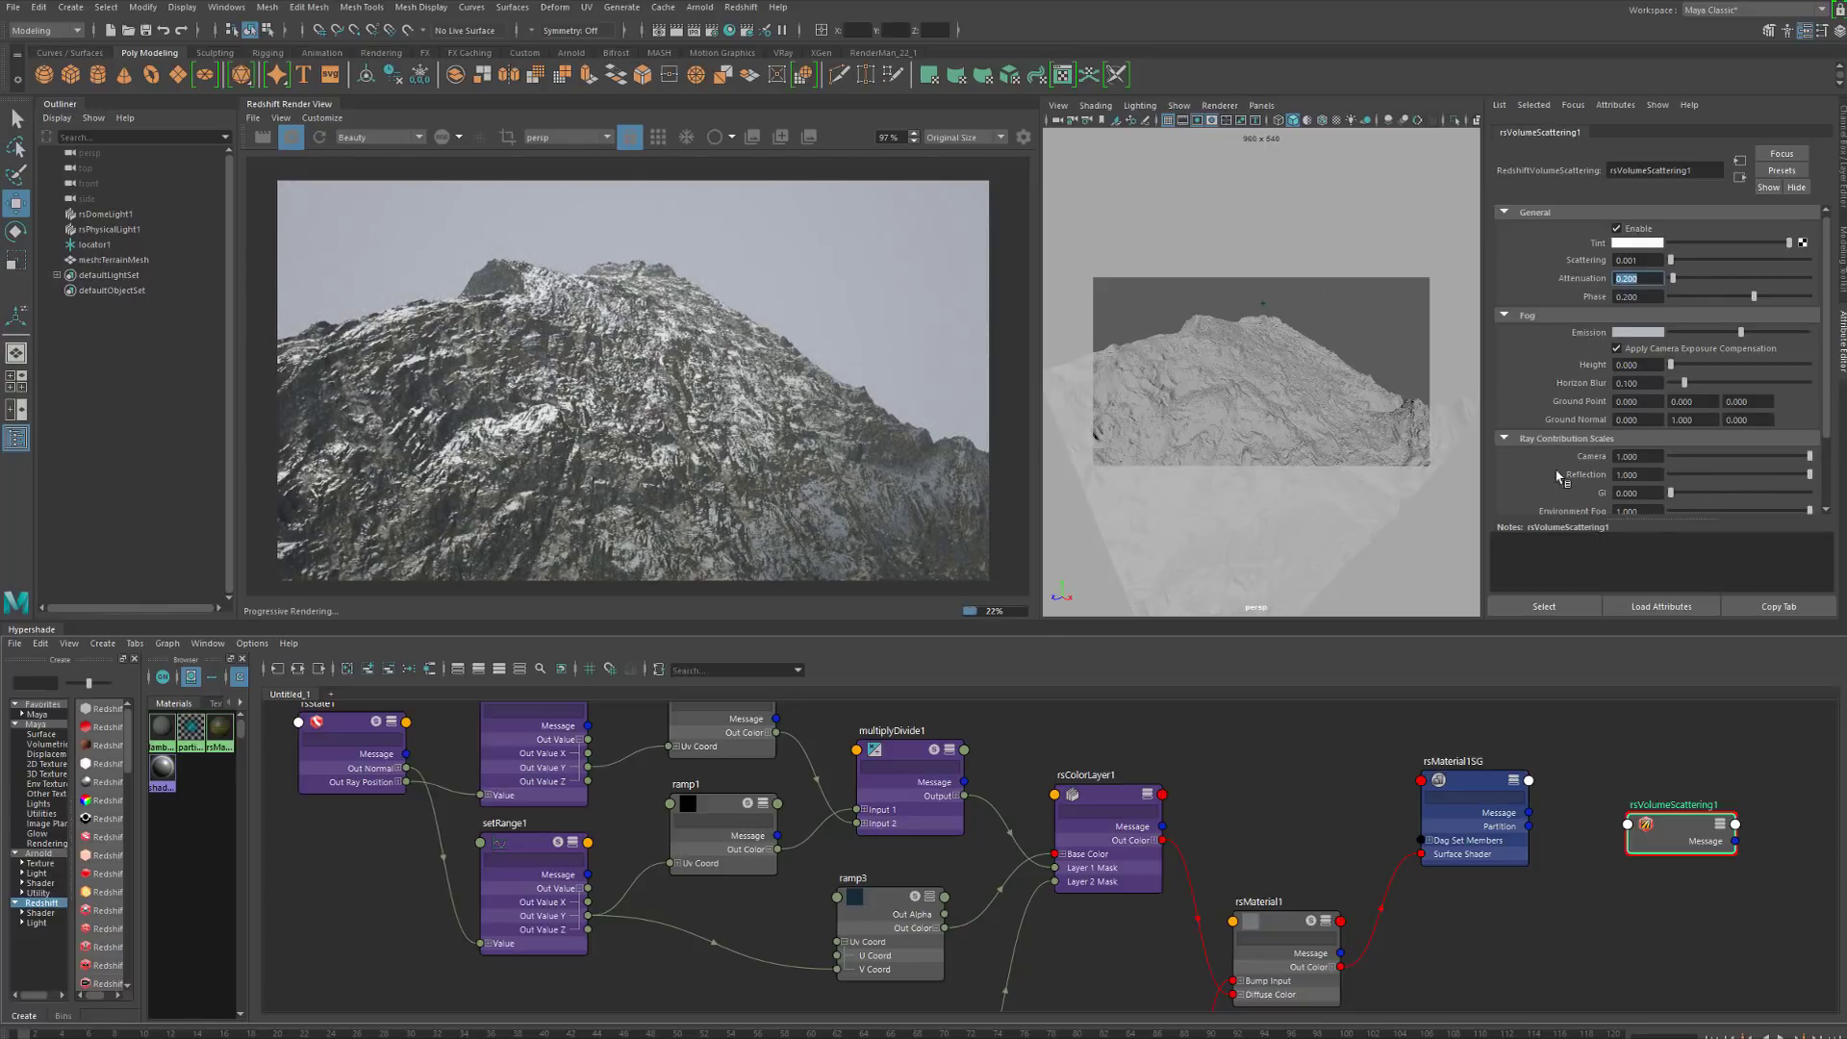
Set Environment Fog to 1.000 and change the fog emission to a brighter, warm off-white color
scroll(1657, 503, "down", 2)
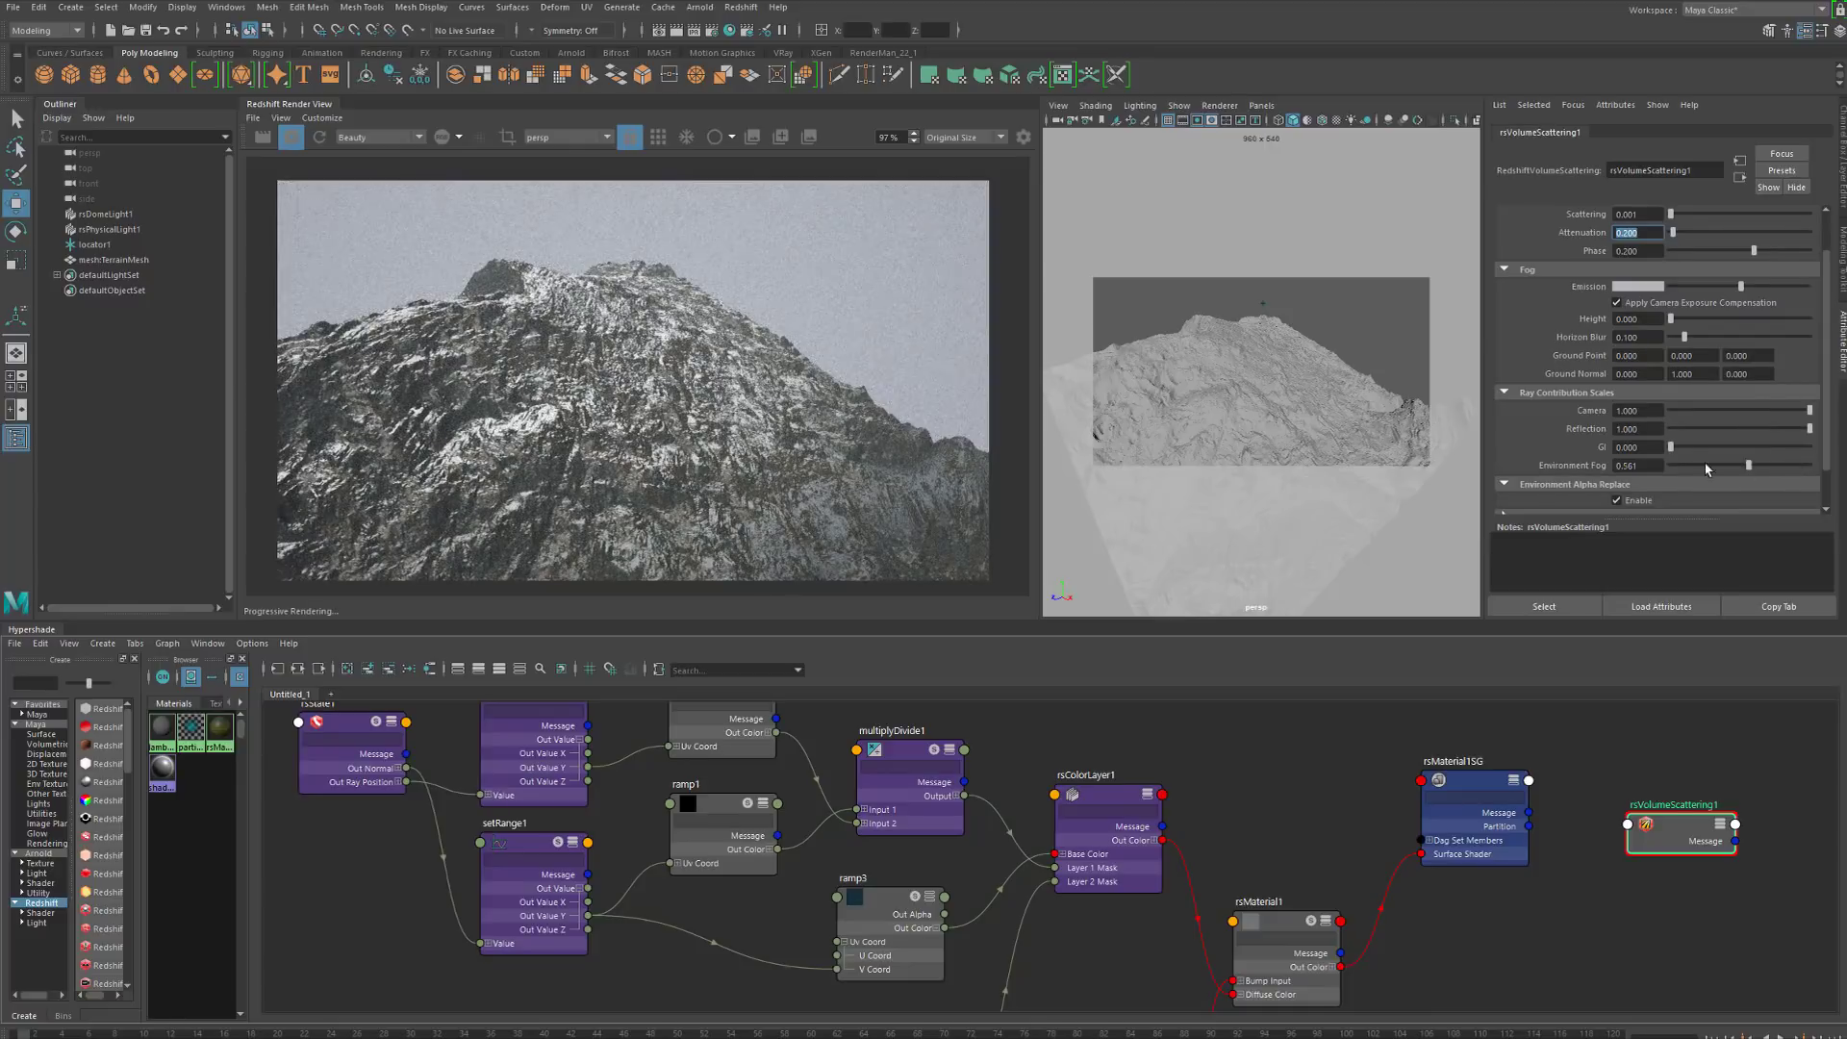
left_click_drag(1795, 466, 1836, 481)
left_click(1653, 287)
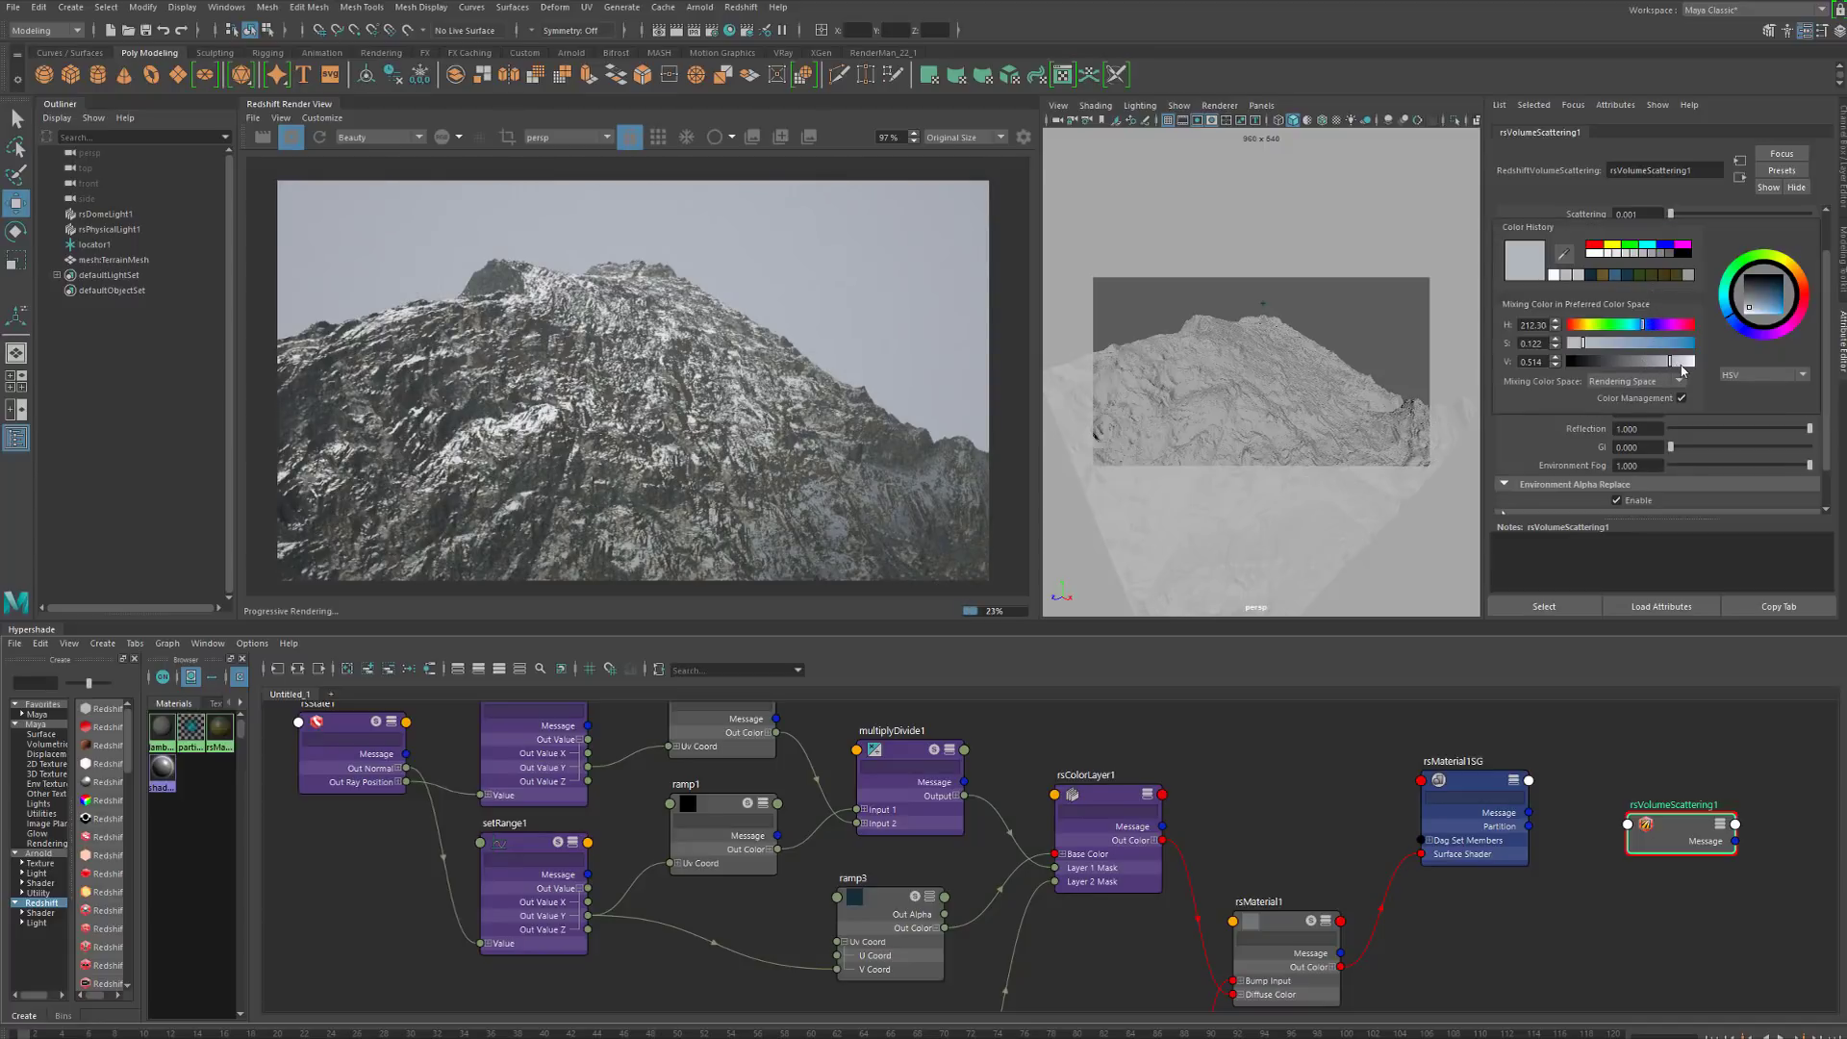
left_click_drag(1682, 370, 1686, 369)
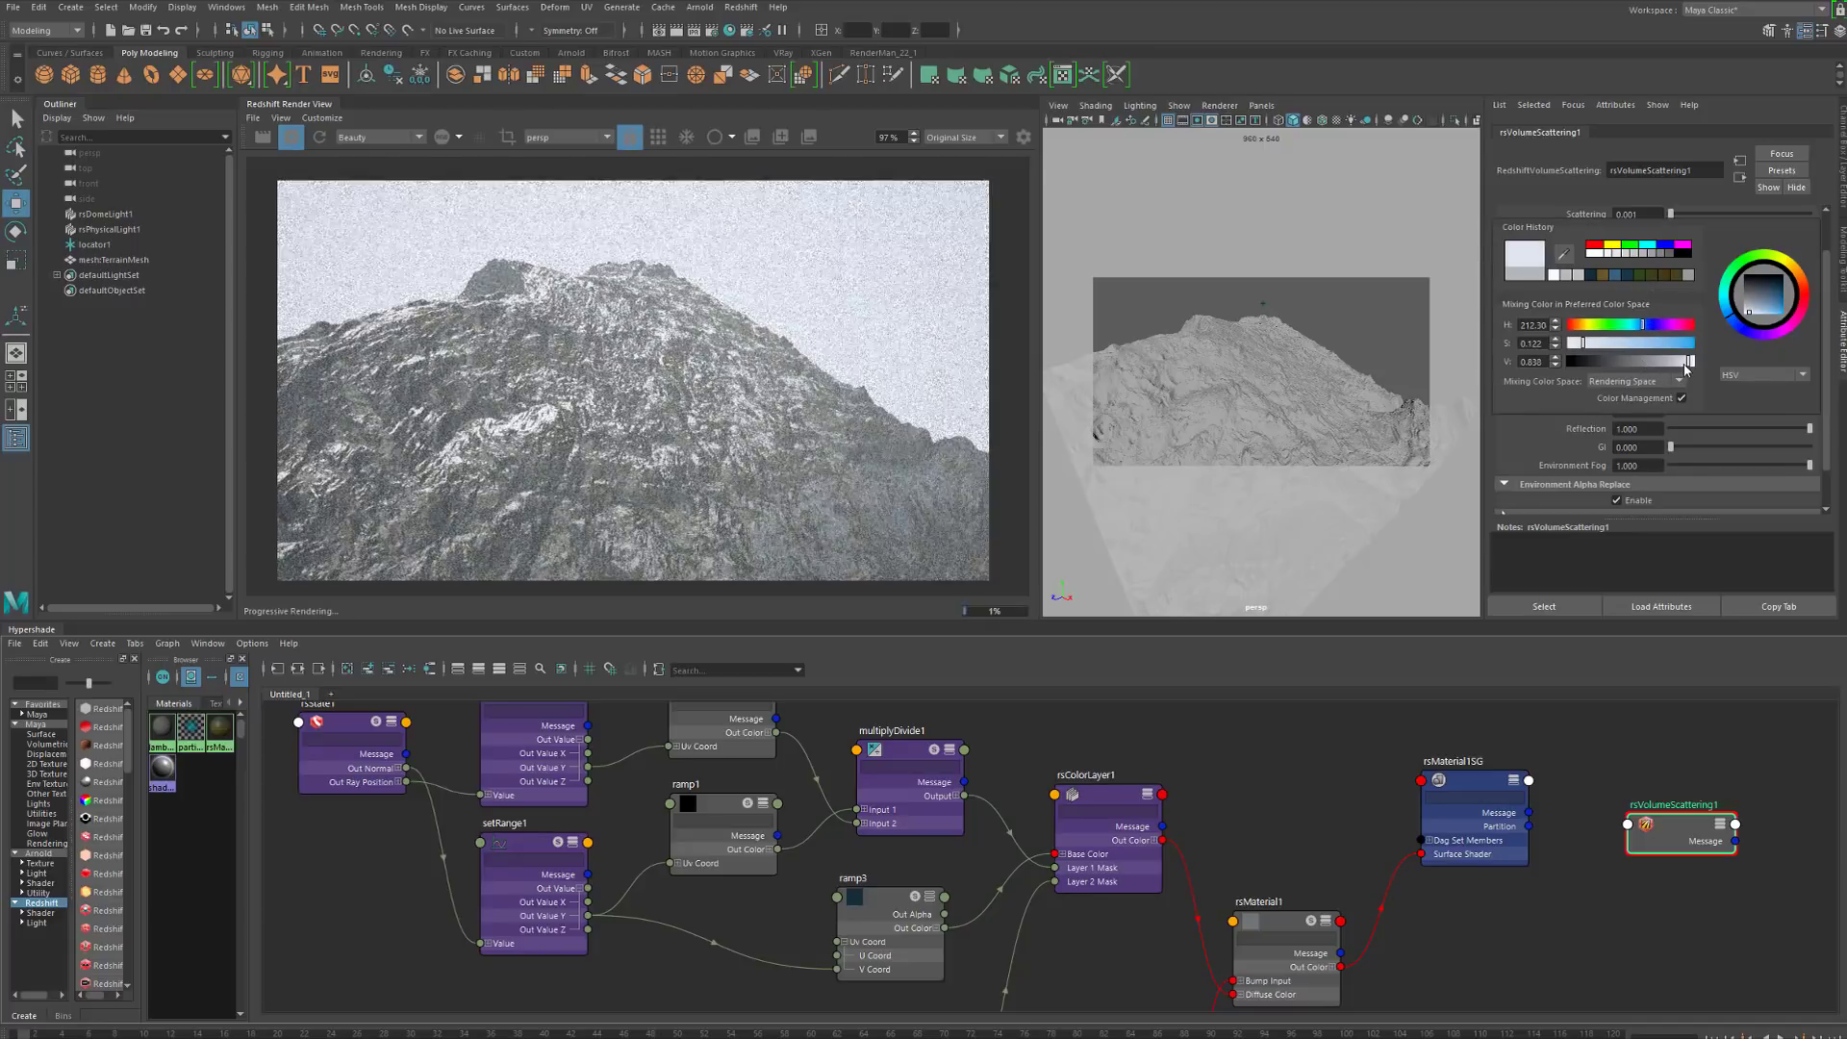
mouse_move(1582, 343)
left_mouse_down()
mouse_move(1613, 350)
mouse_move(1588, 328)
left_mouse_up()
left_click(1587, 325)
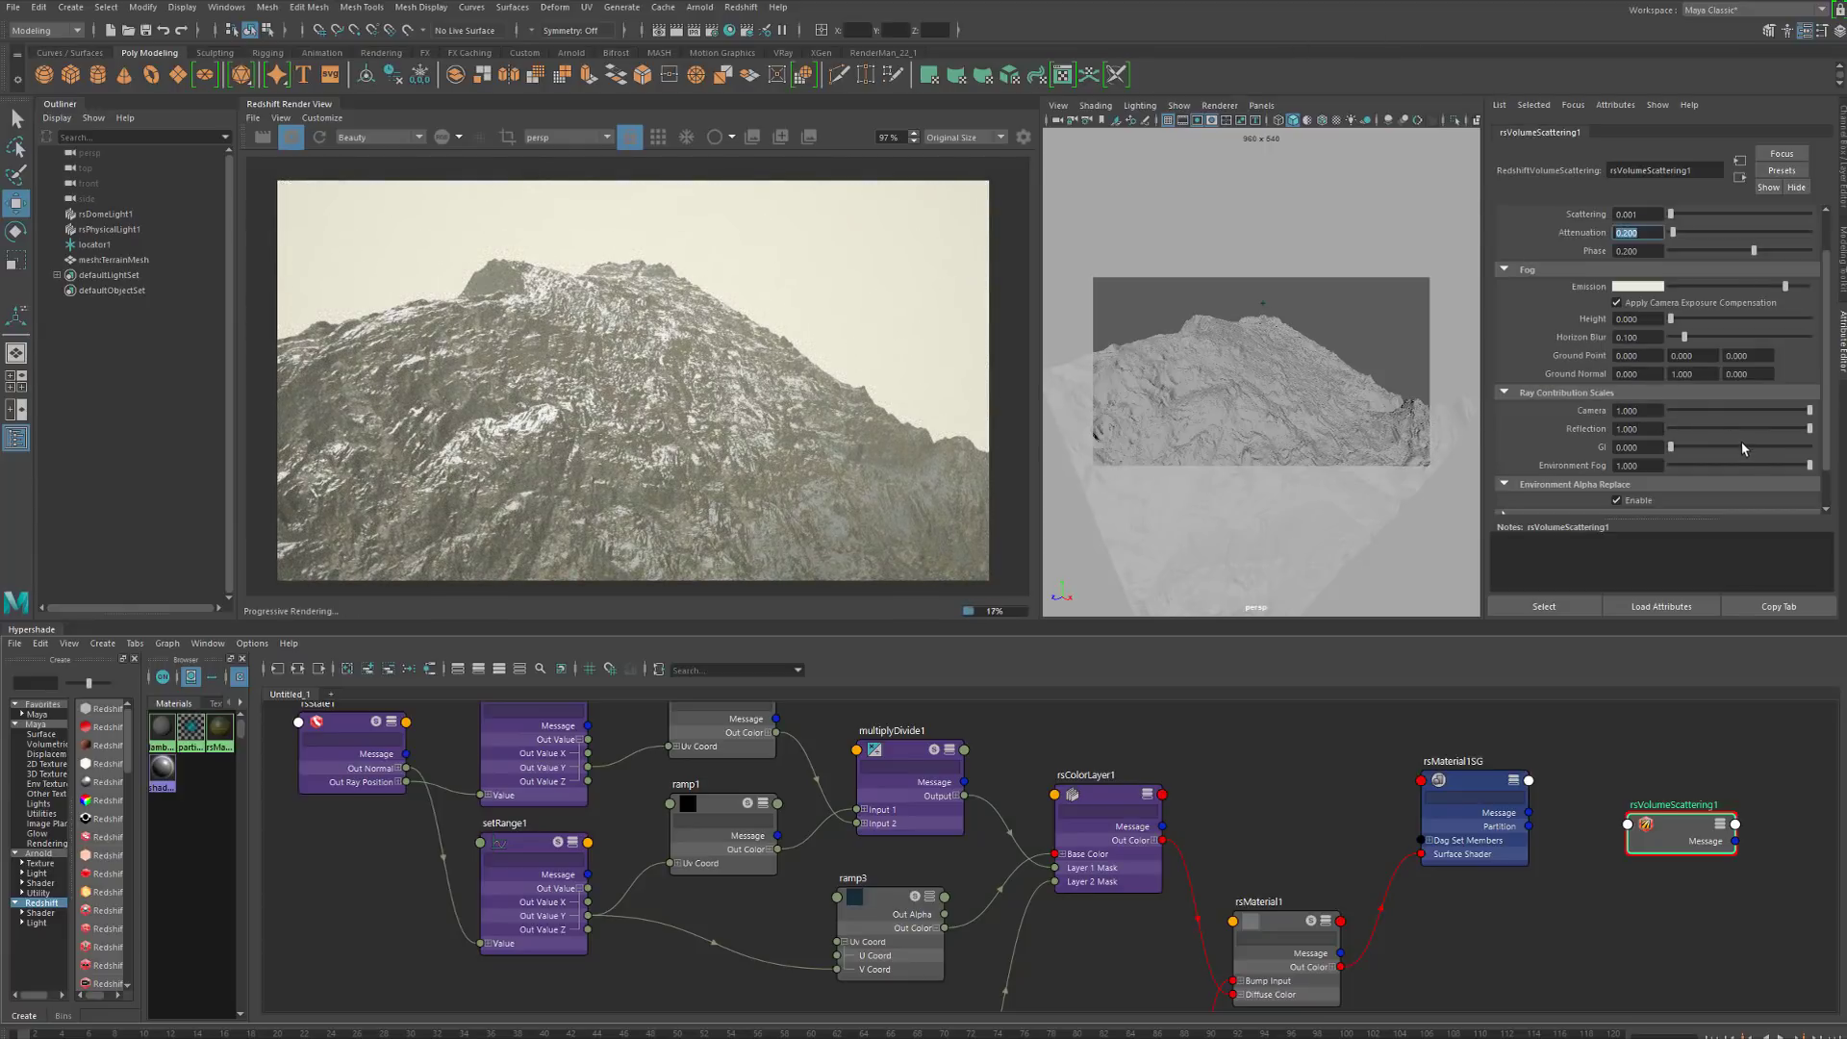
Thin the fog by setting the volume scattering attenuation to 0.1
left_click(1645, 233)
type("1")
key("Return")
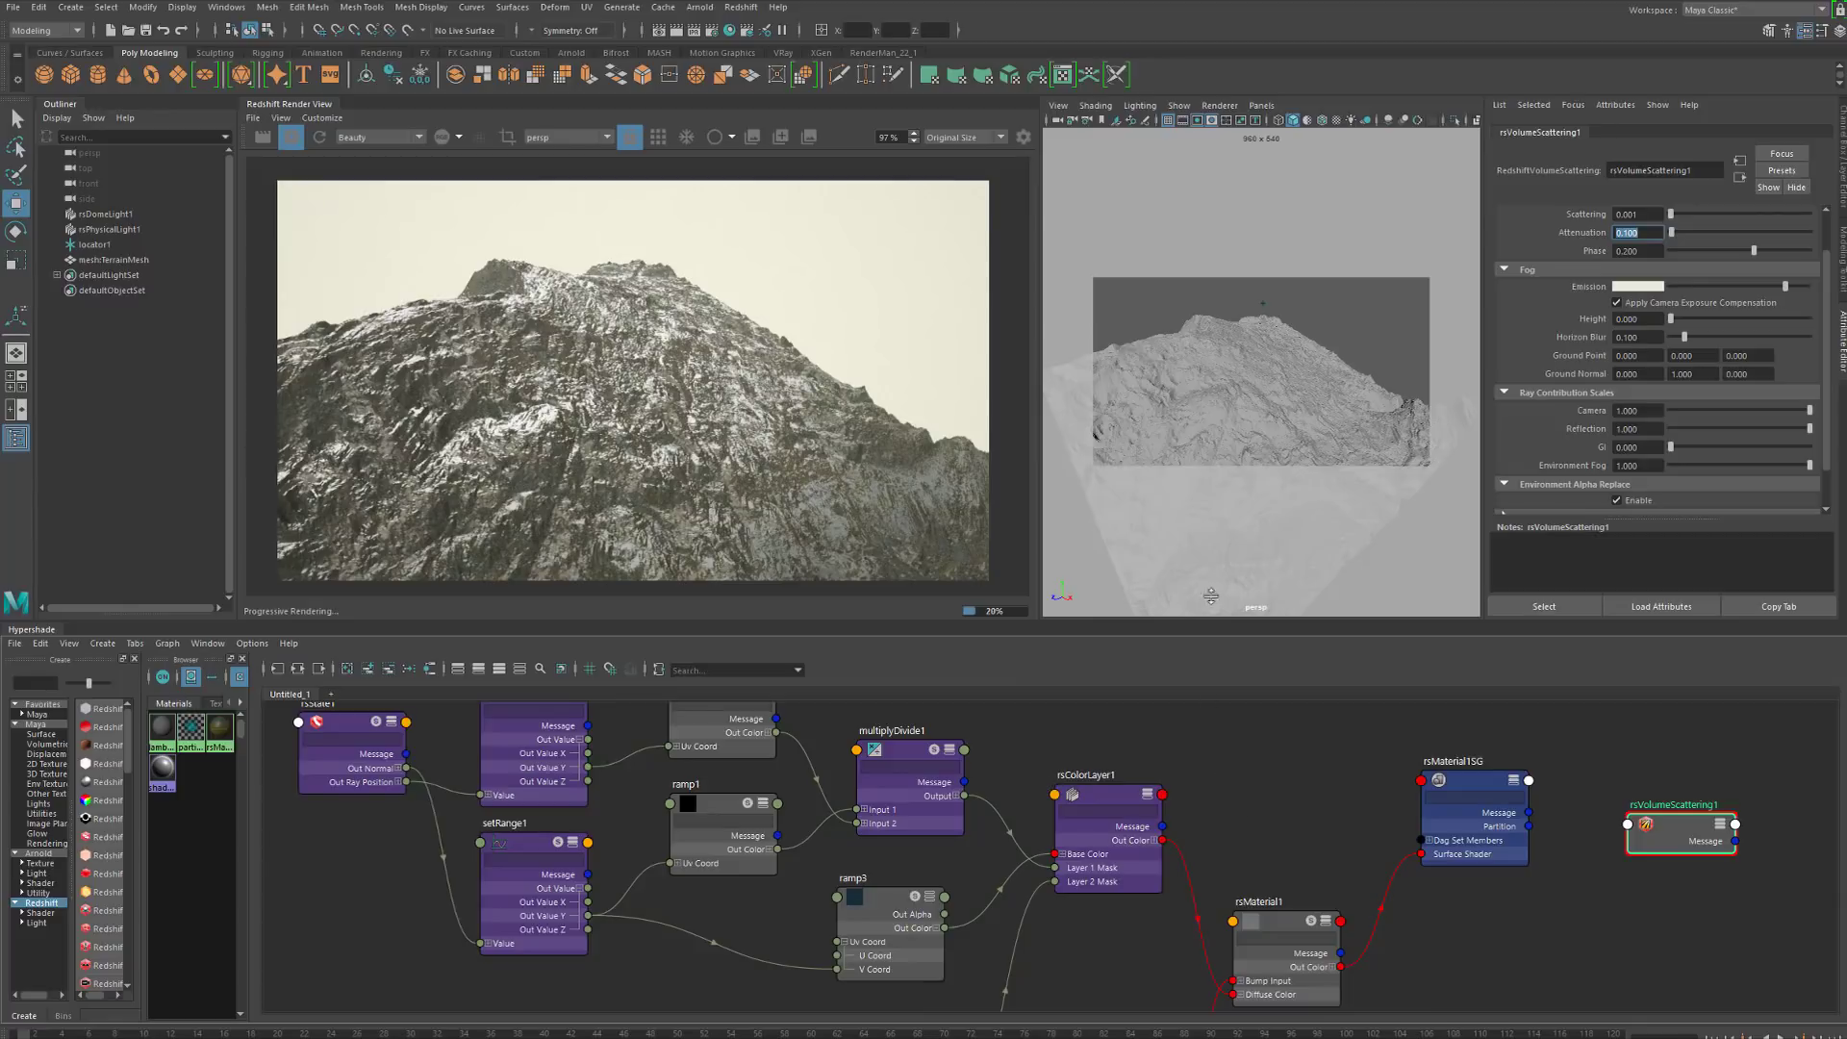
Examine the layered terrain material under the fog from several angles and distances, and review the whole shader network
left_click_drag(1264, 404, 1254, 363, "alt")
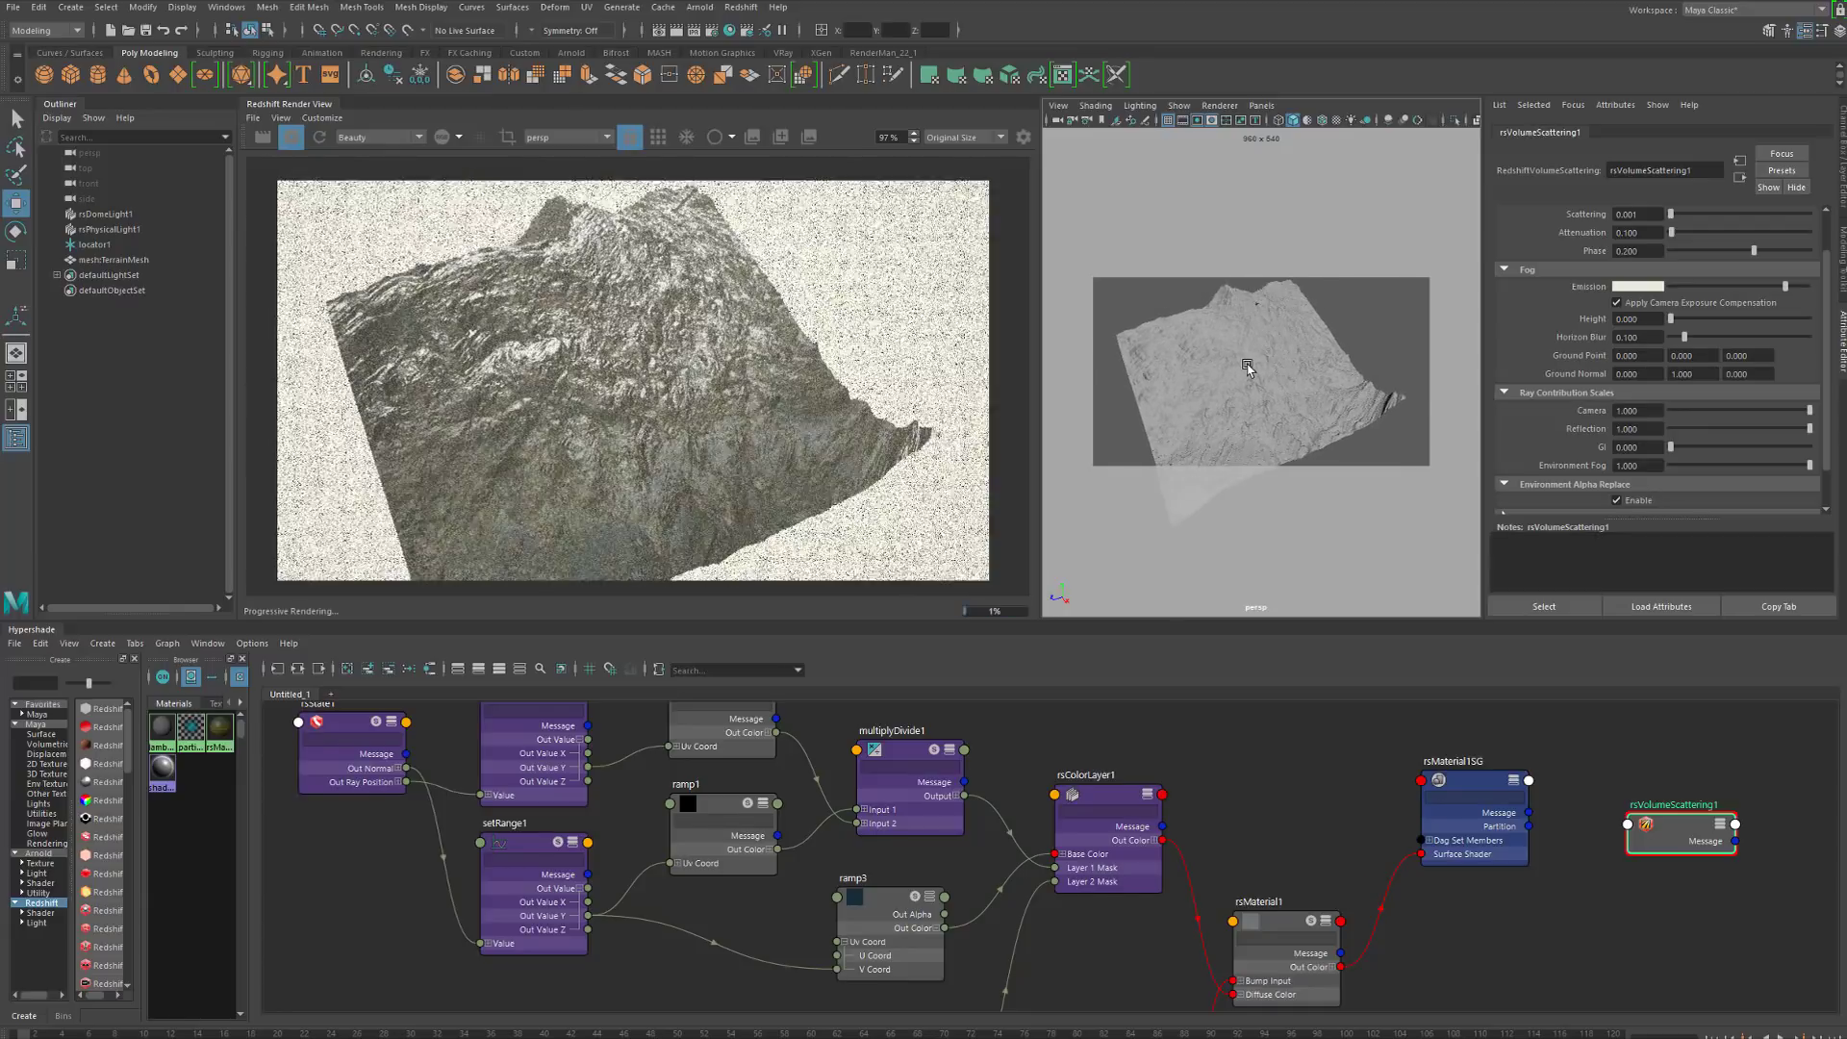
right_click_drag(1254, 364, 1319, 379, "alt")
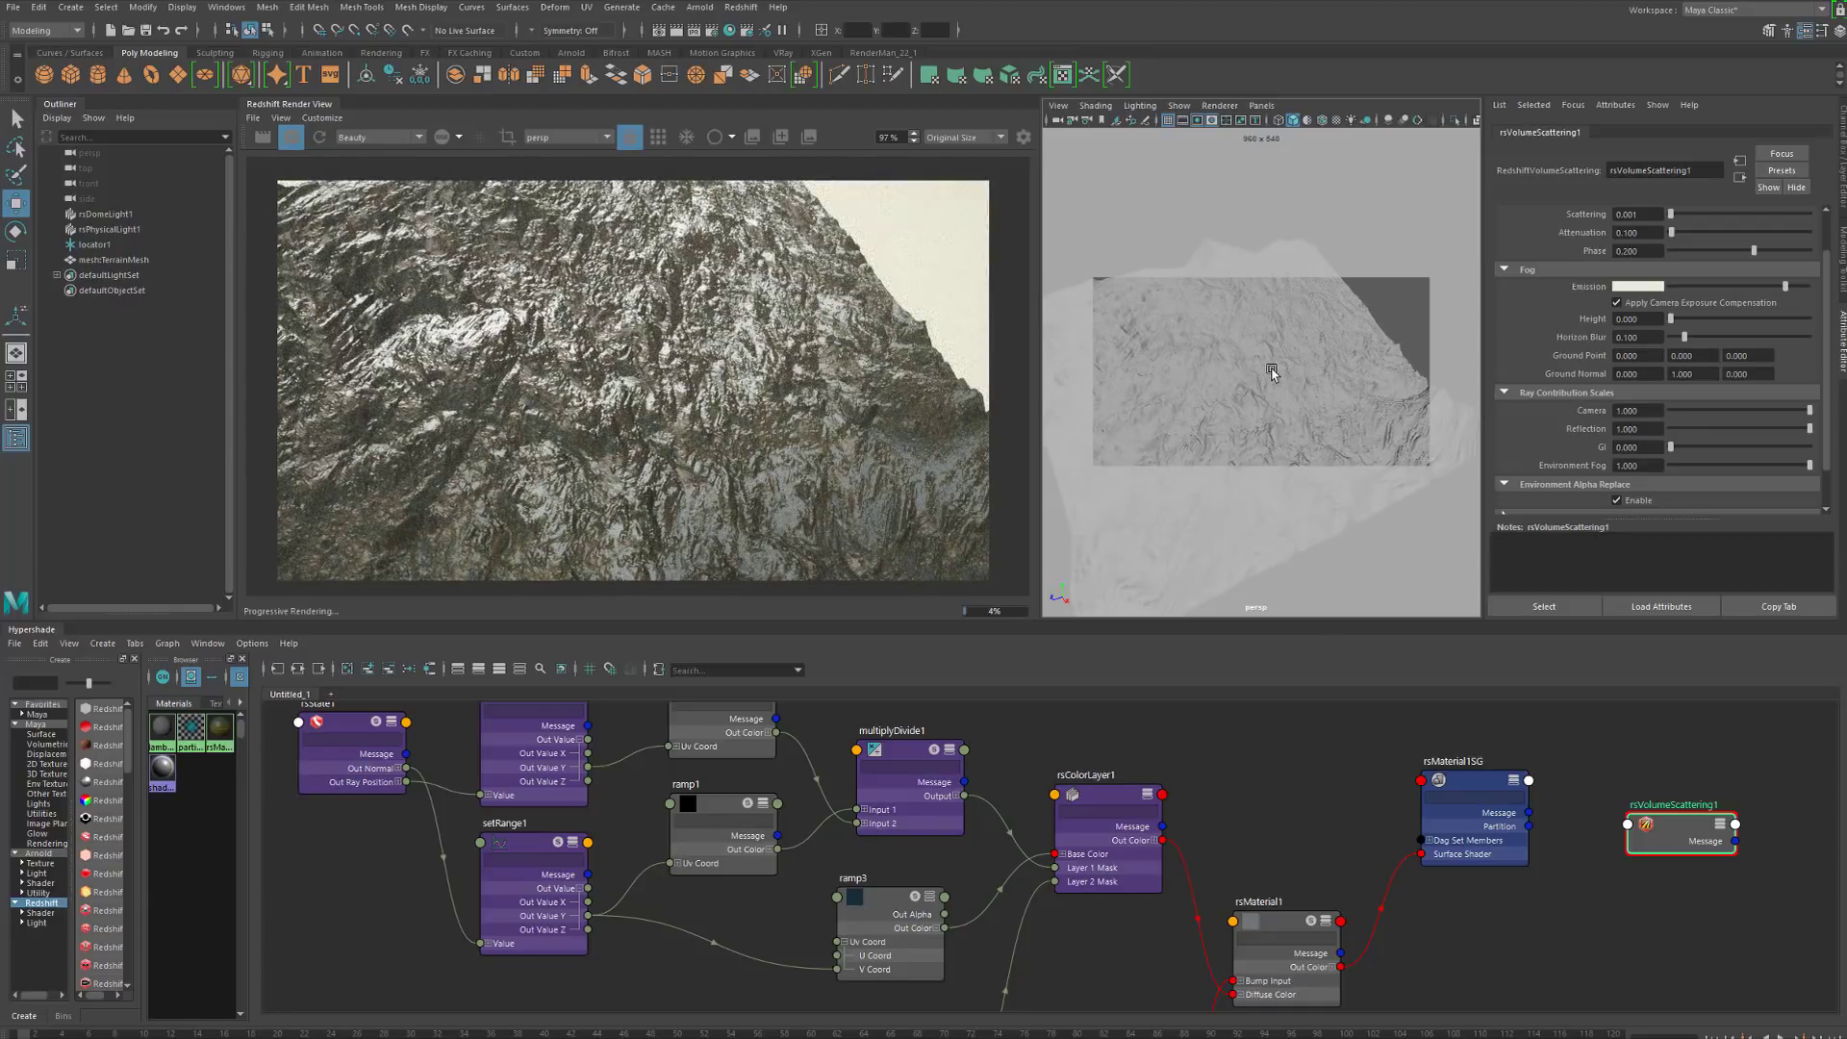
left_click_drag(1266, 372, 1193, 452, "alt")
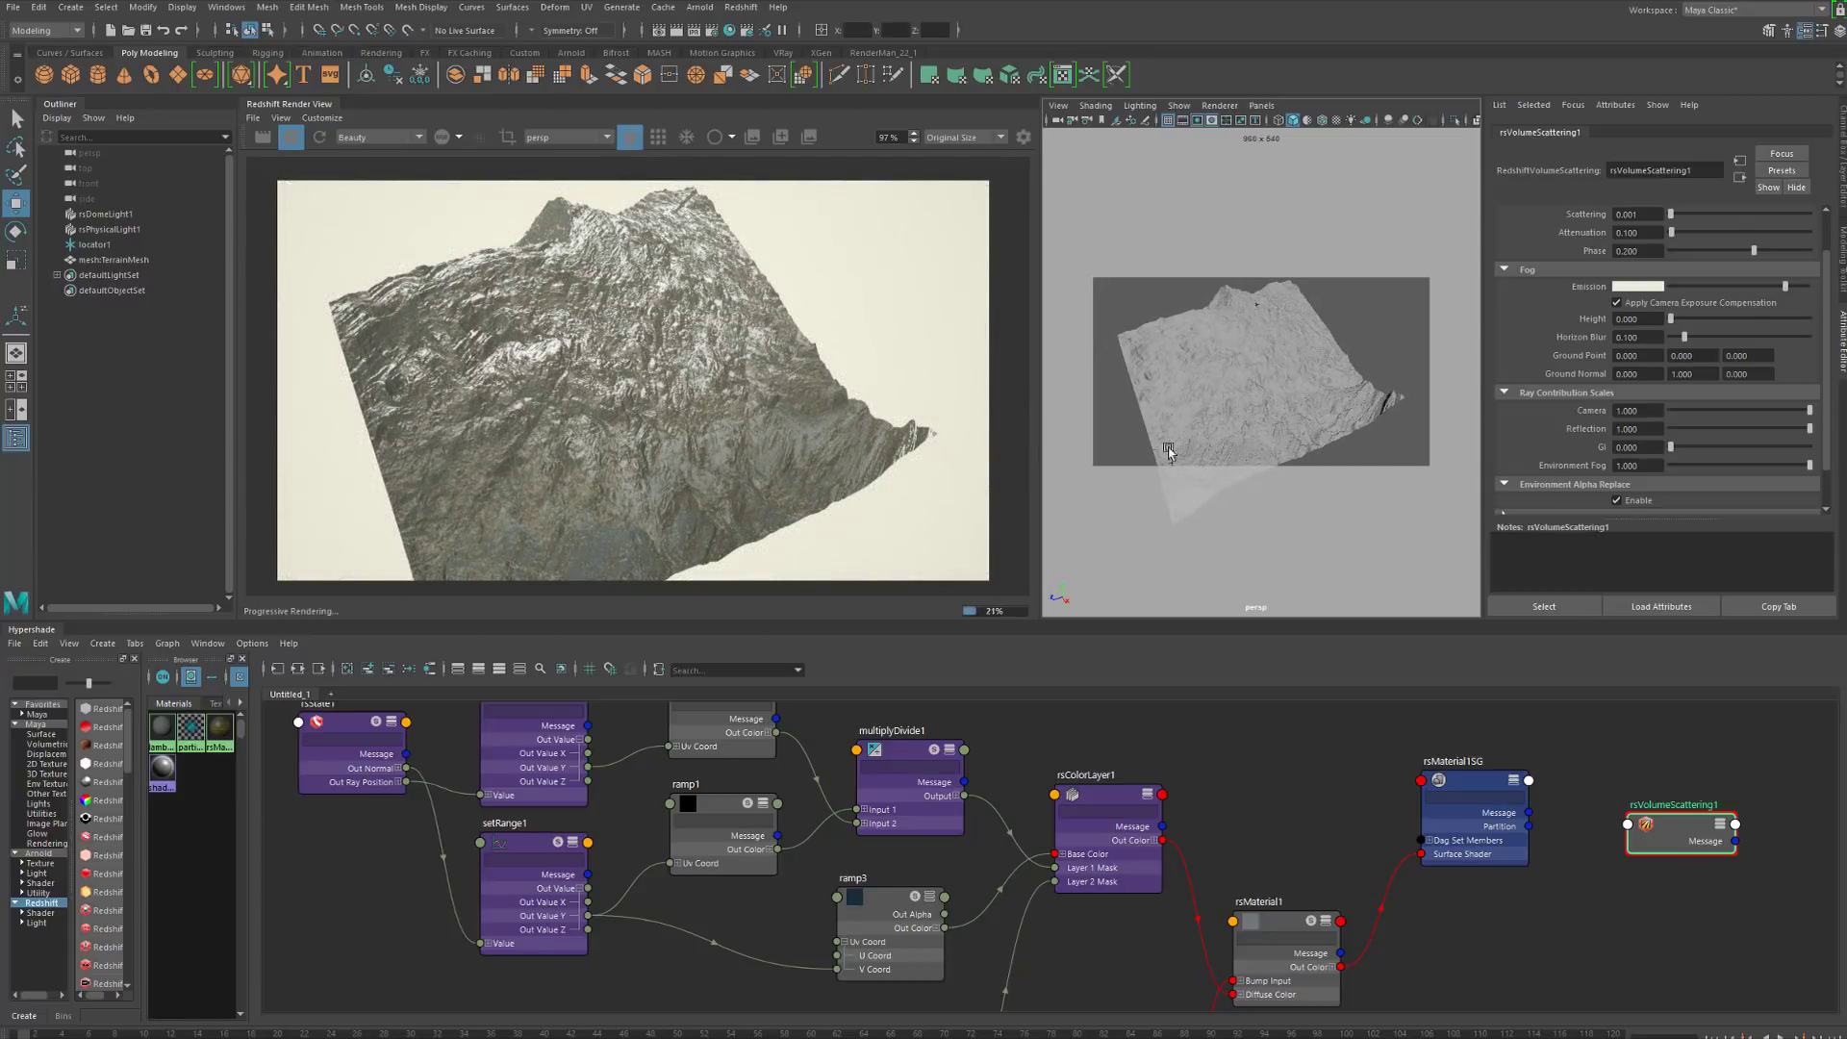
left_click_drag(1259, 387, 1311, 400, "alt")
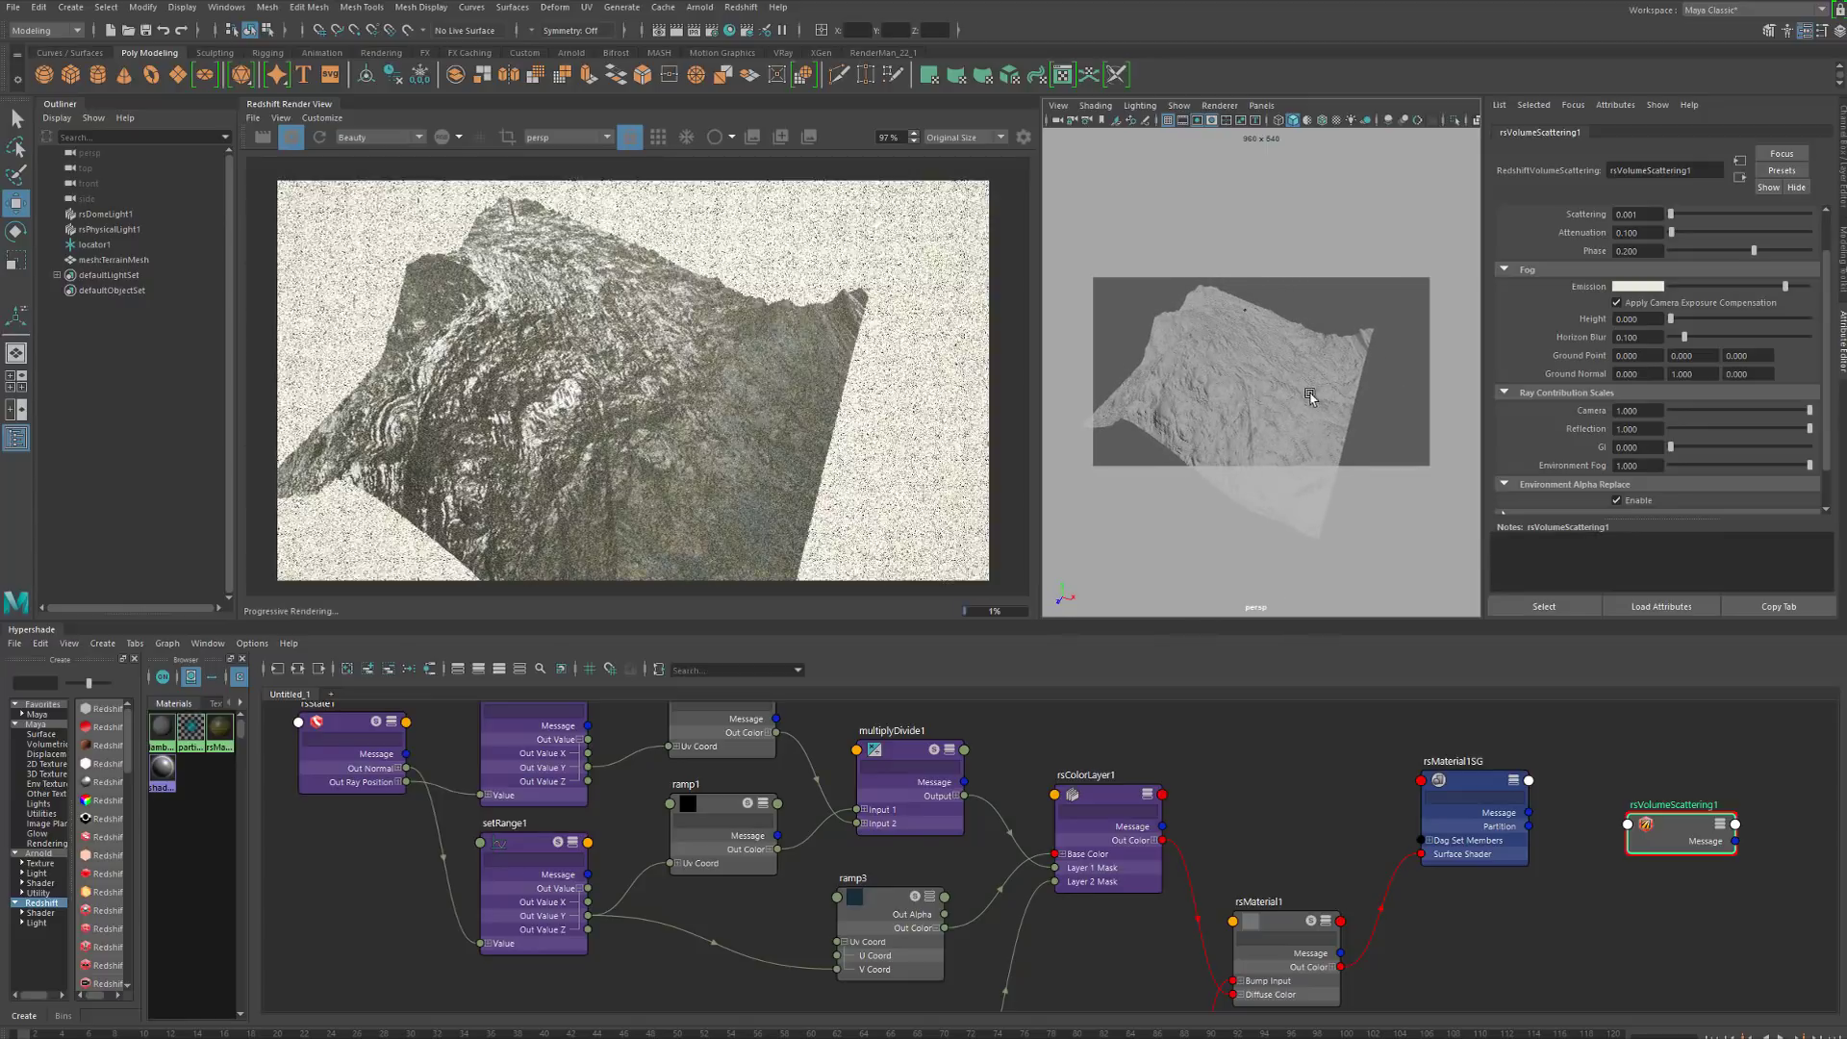
scroll(955, 819, "down", 4)
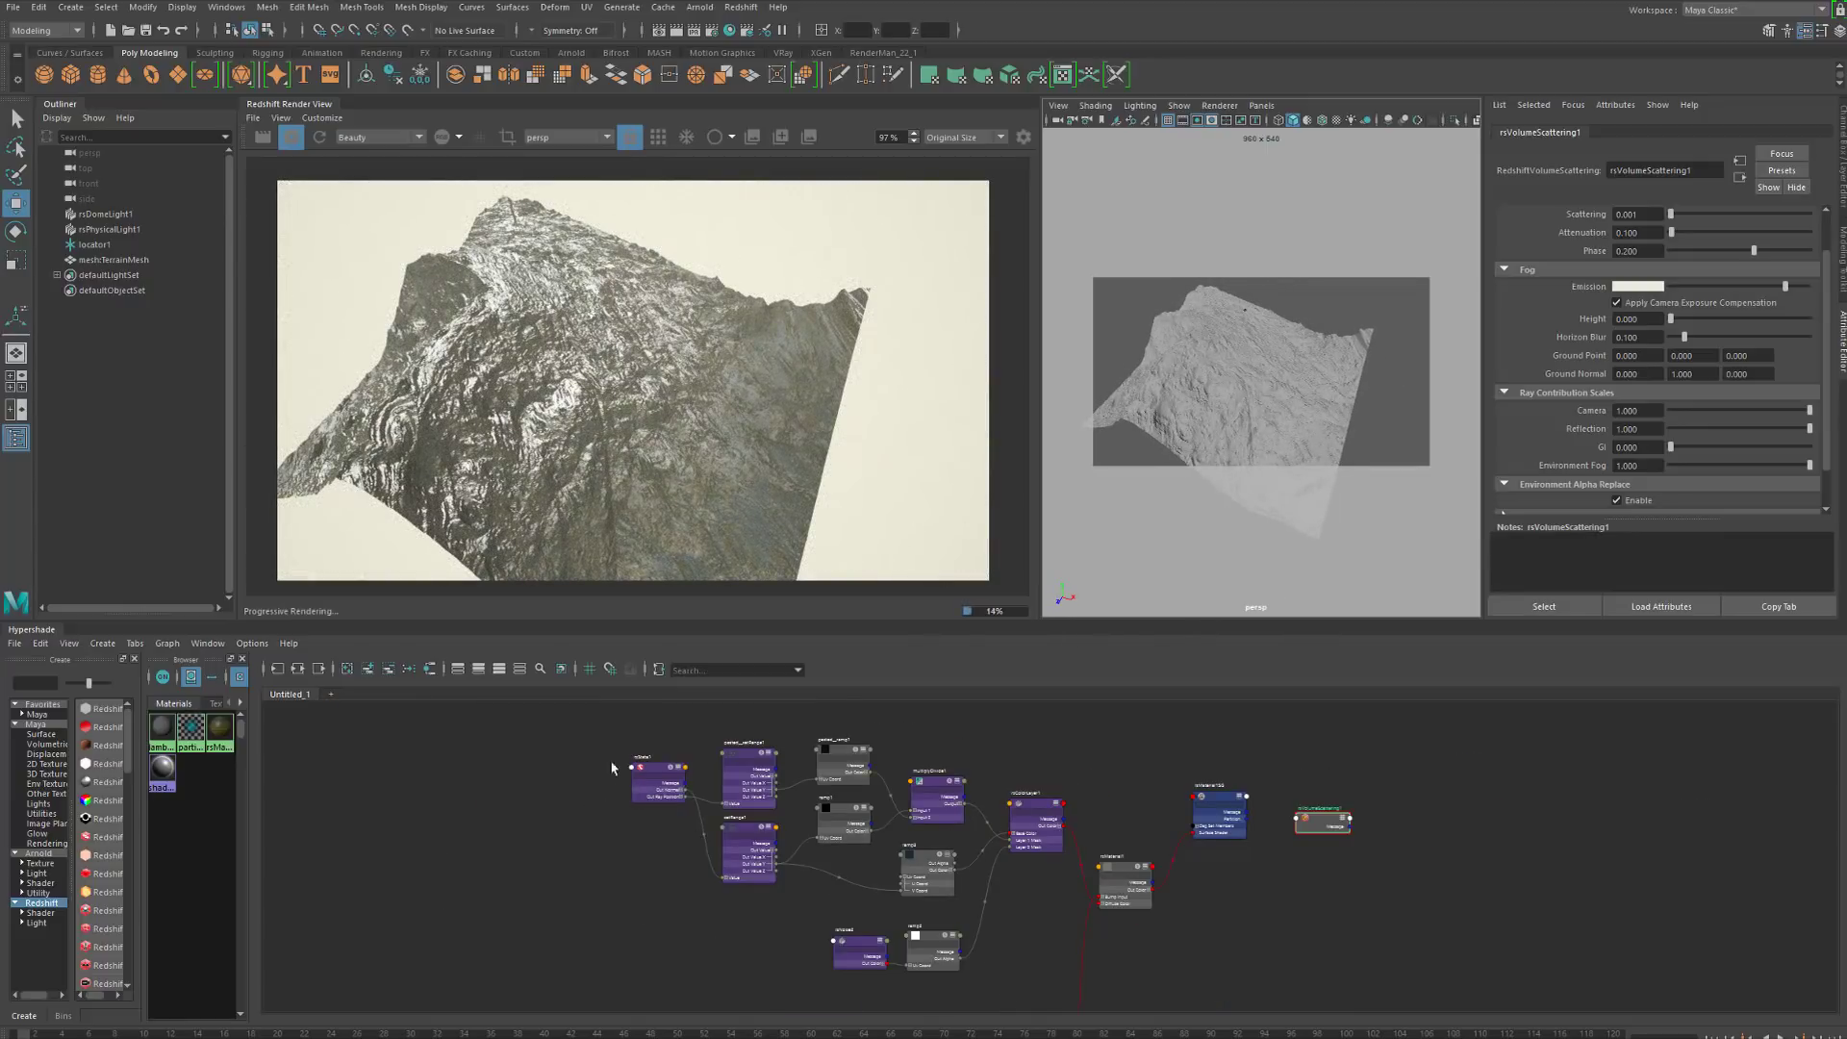
left_click_drag(1280, 378, 1237, 391, "alt")
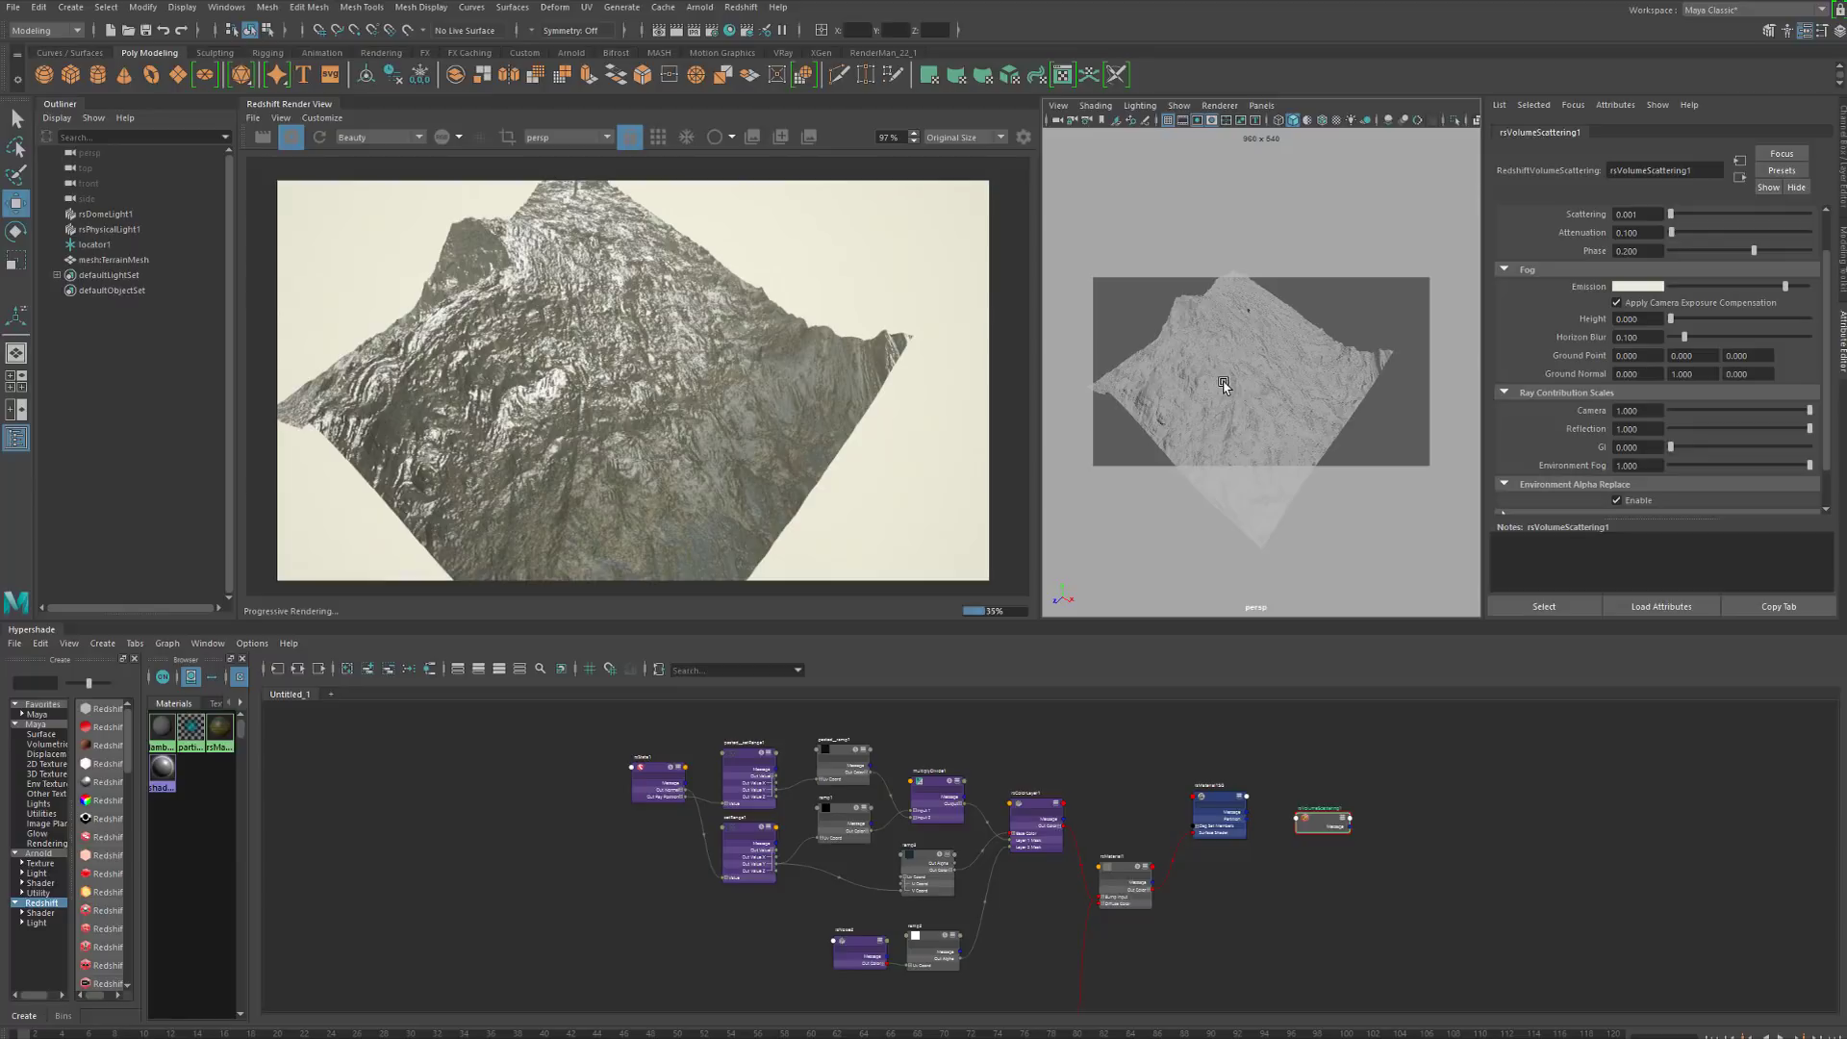
left_click_drag(1251, 372, 1299, 382, "alt")
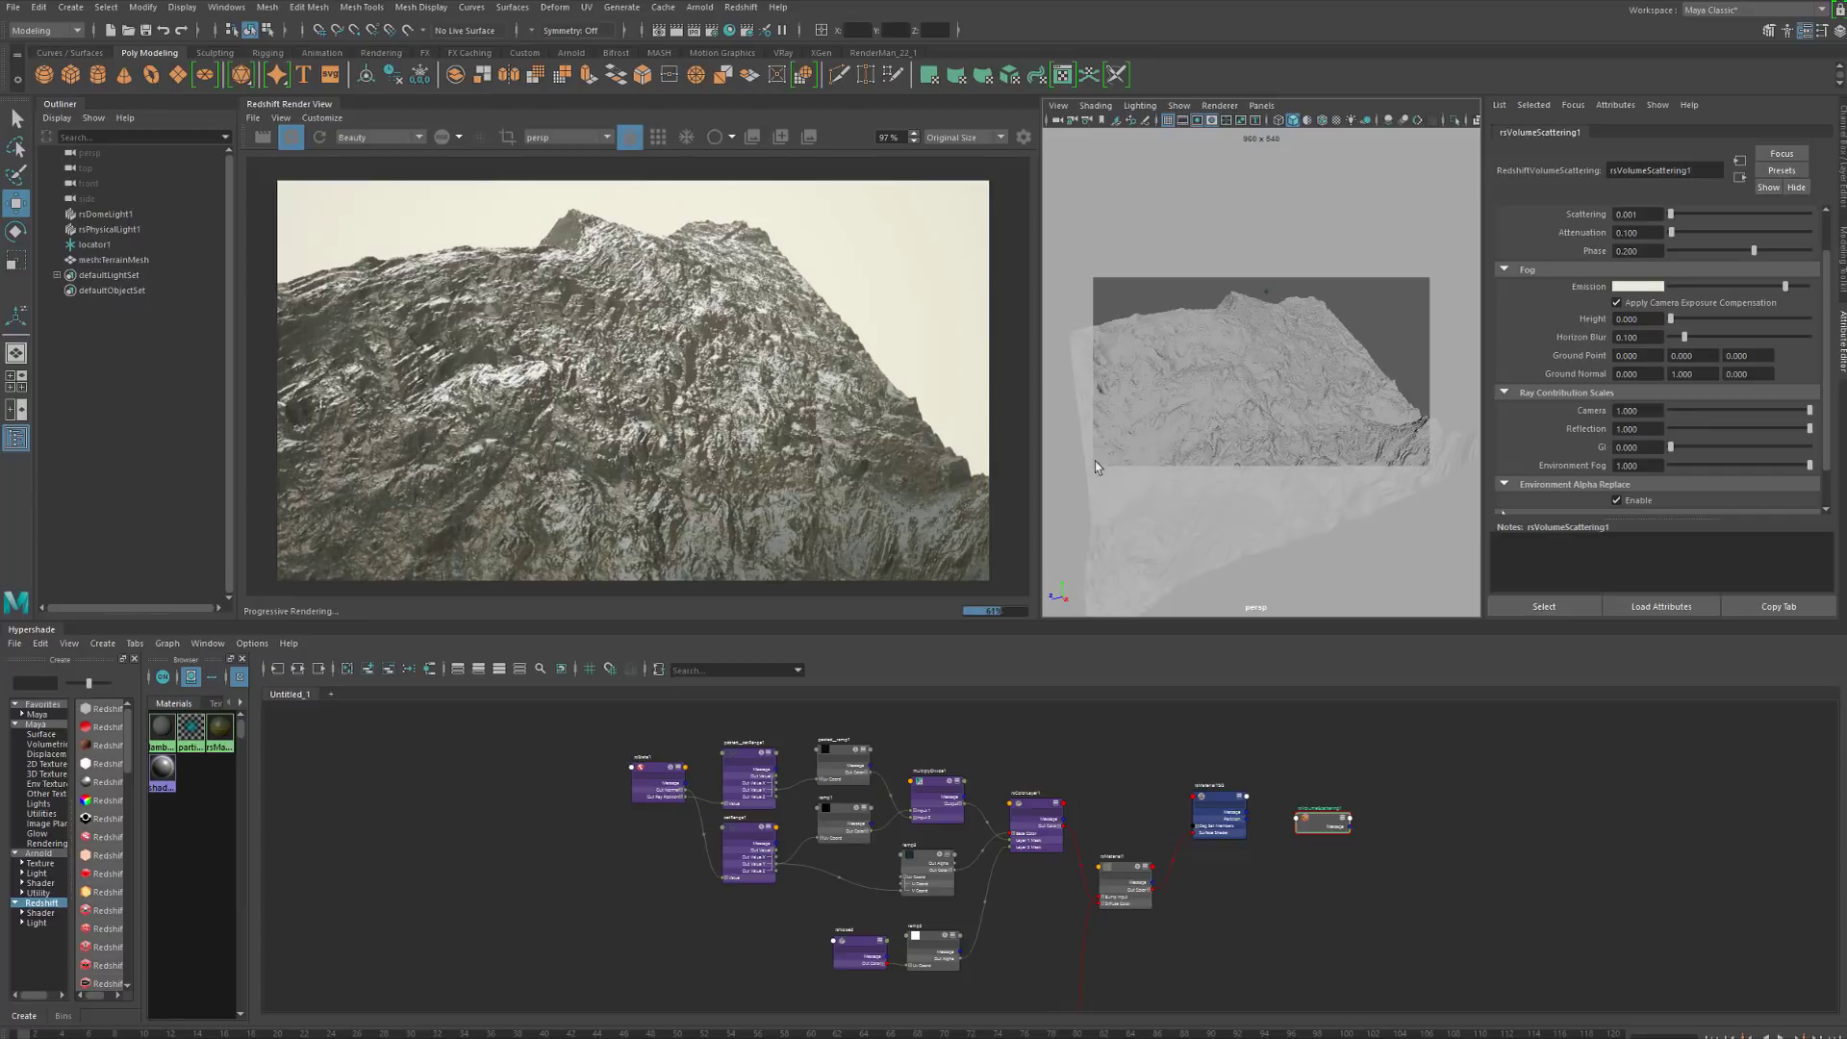
left_click_drag(1322, 415, 1208, 379, "alt")
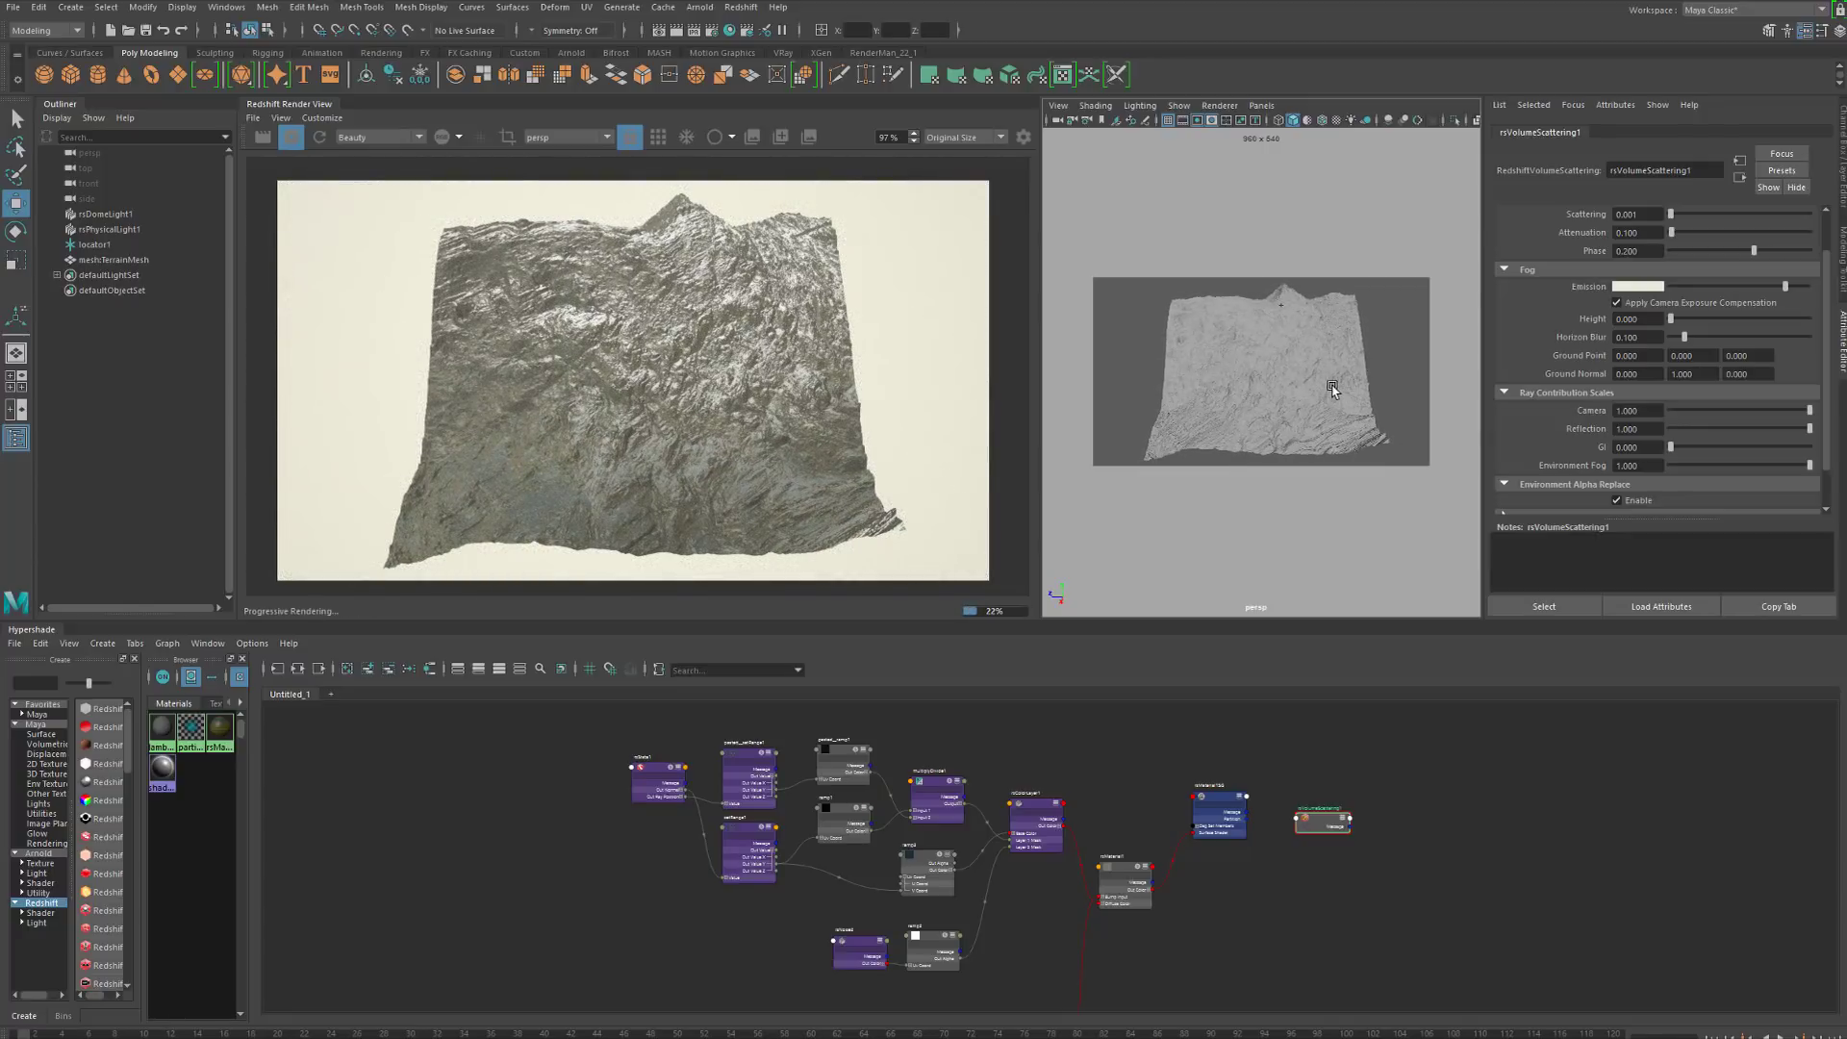
left_click_drag(1330, 359, 1294, 366, "alt")
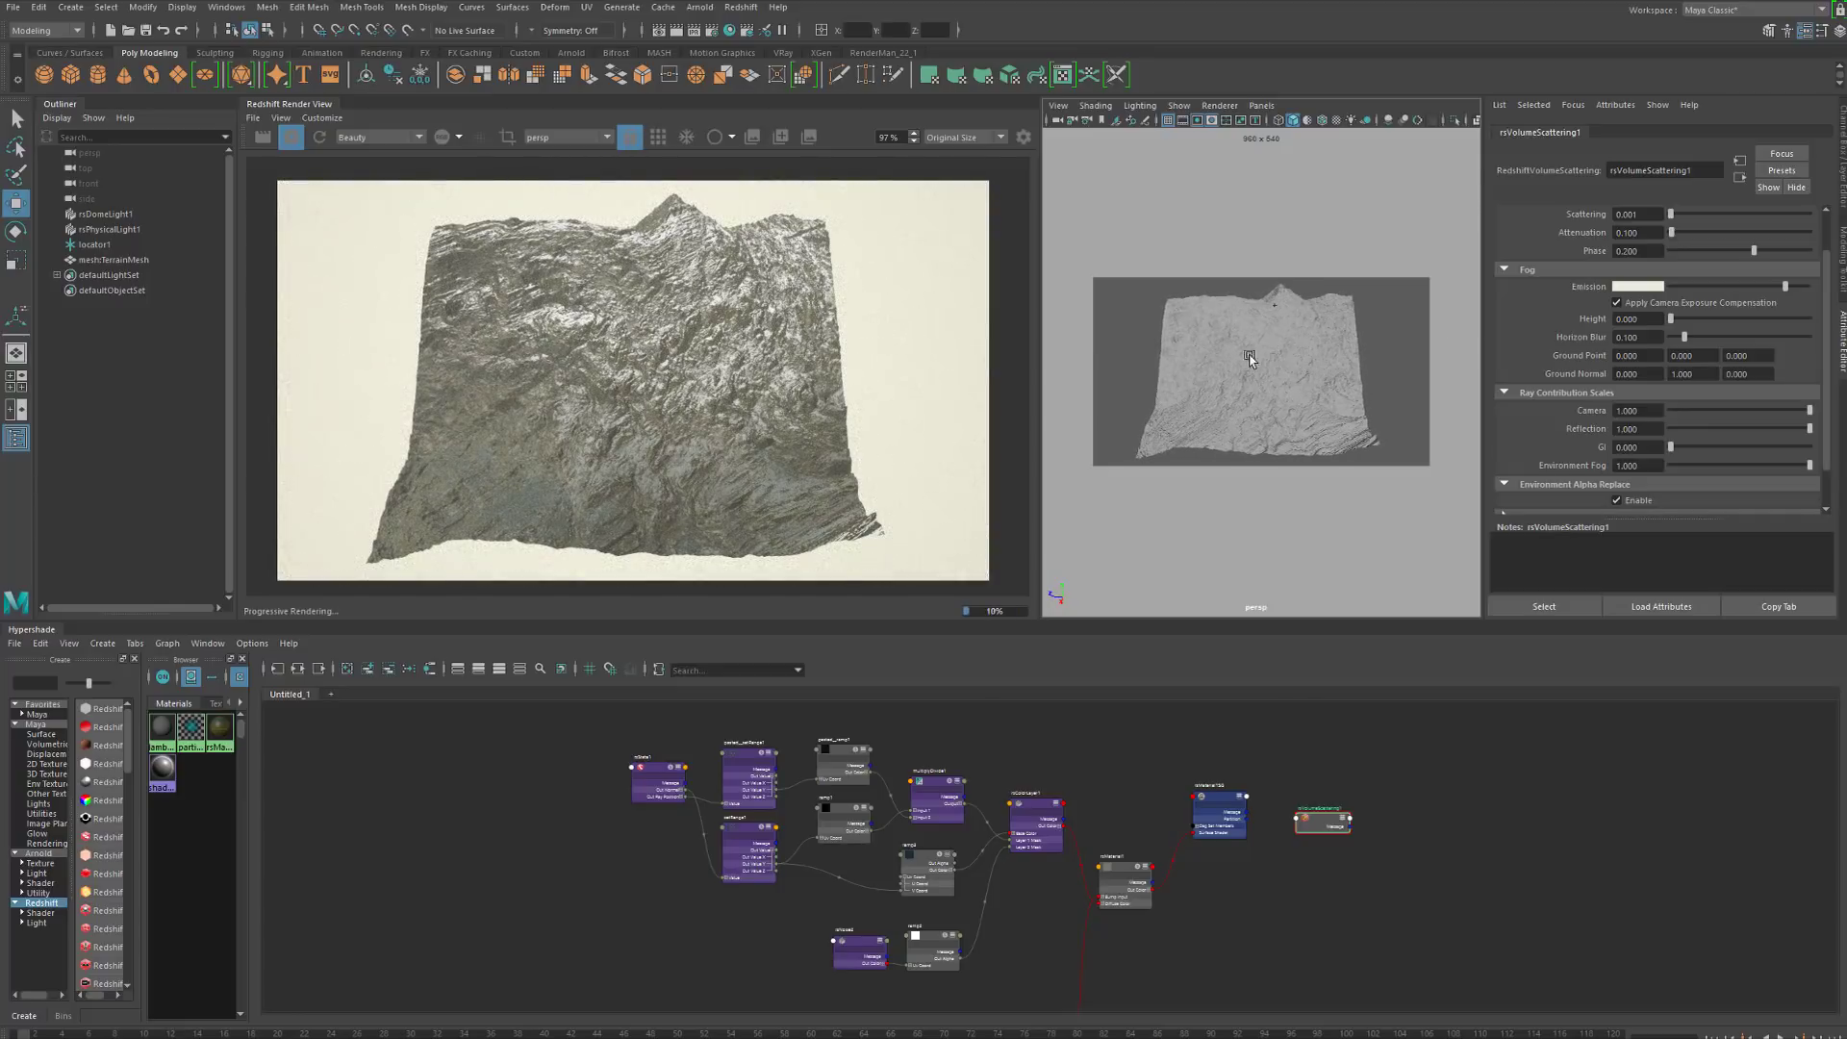